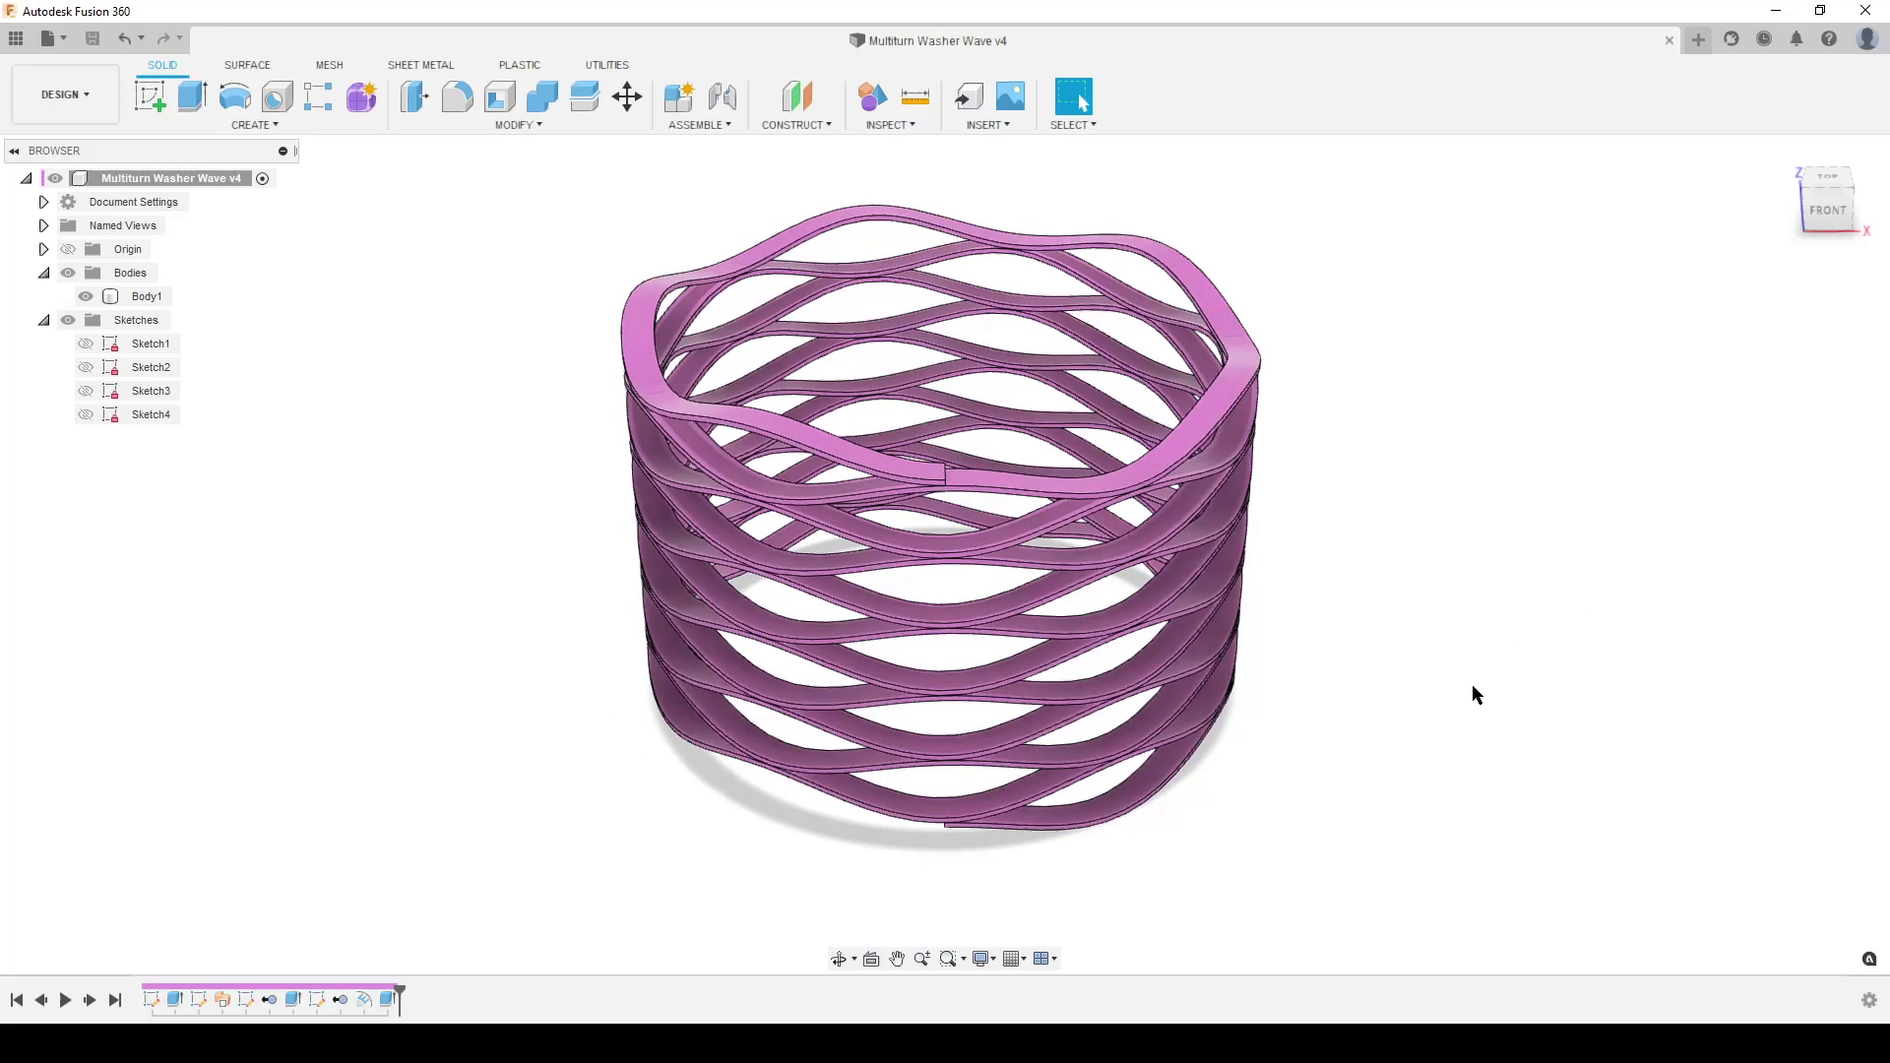
- Inspect the finished wavy washer from front, top and side views, then switch to the reference photo
{"action": "mouse_move", "coordinate": [1473, 683]}
{"action": "middle_mouse_down", "text": "shift"}
{"action": "mouse_move", "coordinate": [1519, 696]}
{"action": "mouse_move", "coordinate": [1510, 616]}
{"action": "mouse_move", "coordinate": [1545, 663]}
{"action": "mouse_move", "coordinate": [1460, 640]}
{"action": "mouse_move", "coordinate": [1467, 692]}
{"action": "mouse_move", "coordinate": [1346, 679]}
{"action": "mouse_move", "coordinate": [1464, 692]}
{"action": "mouse_move", "coordinate": [1553, 647]}
{"action": "mouse_move", "coordinate": [1506, 662]}
{"action": "mouse_move", "coordinate": [1491, 692]}
{"action": "mouse_move", "coordinate": [1480, 679]}
{"action": "mouse_move", "coordinate": [1494, 696]}
{"action": "middle_mouse_up", "text": "shift"}
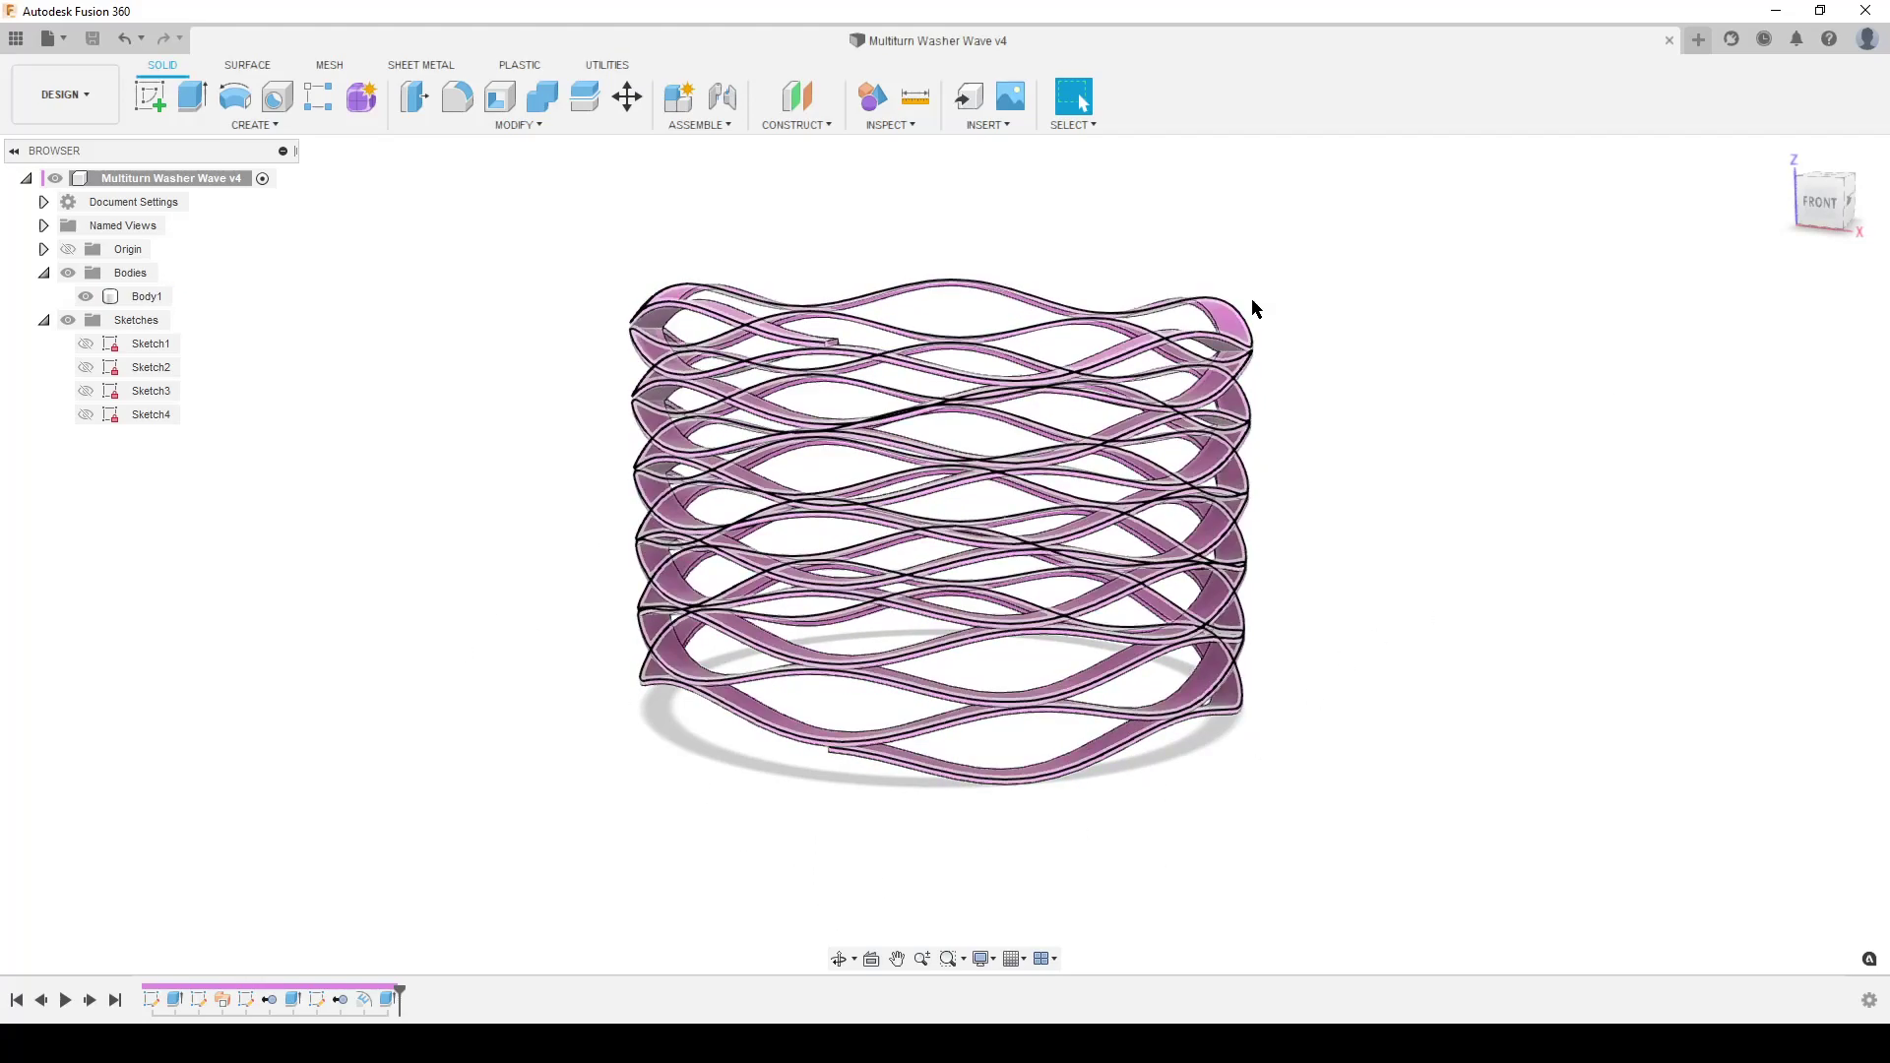
{"action": "left_click", "coordinate": [1816, 201]}
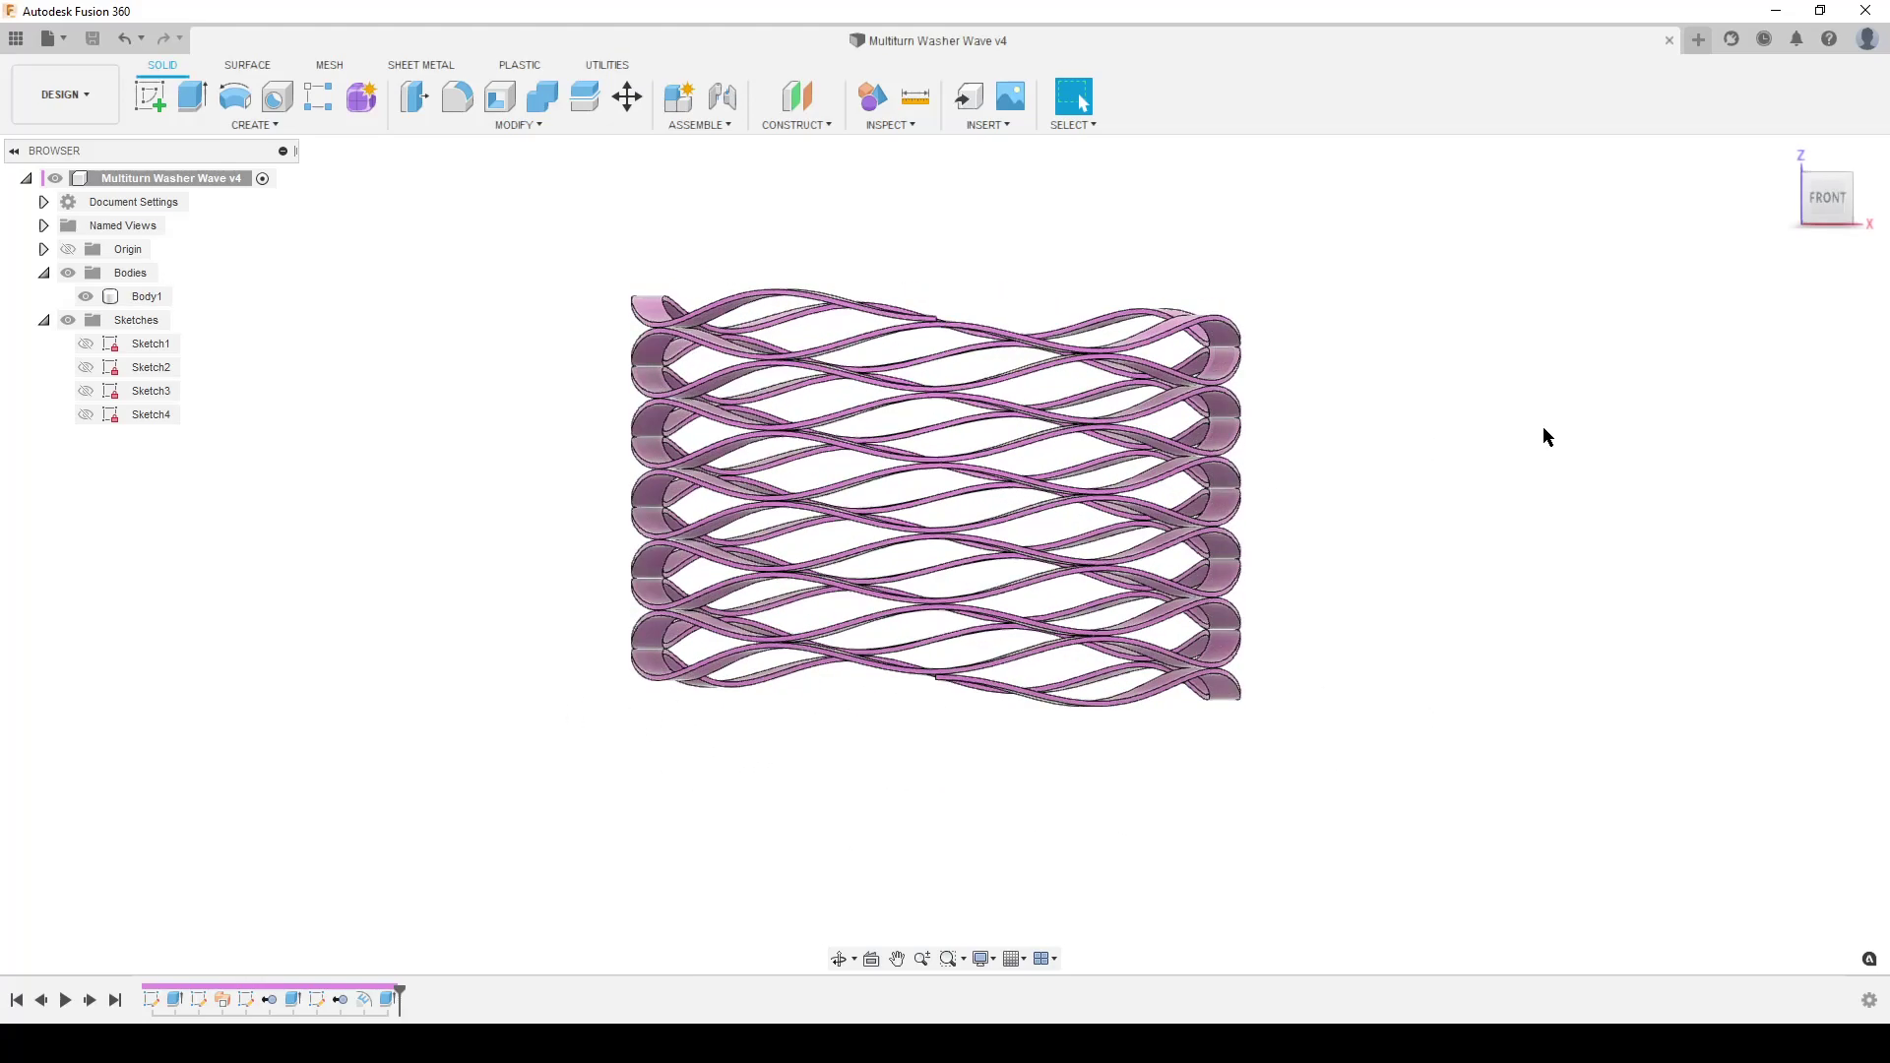
{"action": "middle_click_drag", "start_coordinate": [1584, 460], "coordinate": [1565, 476], "text": "shift"}
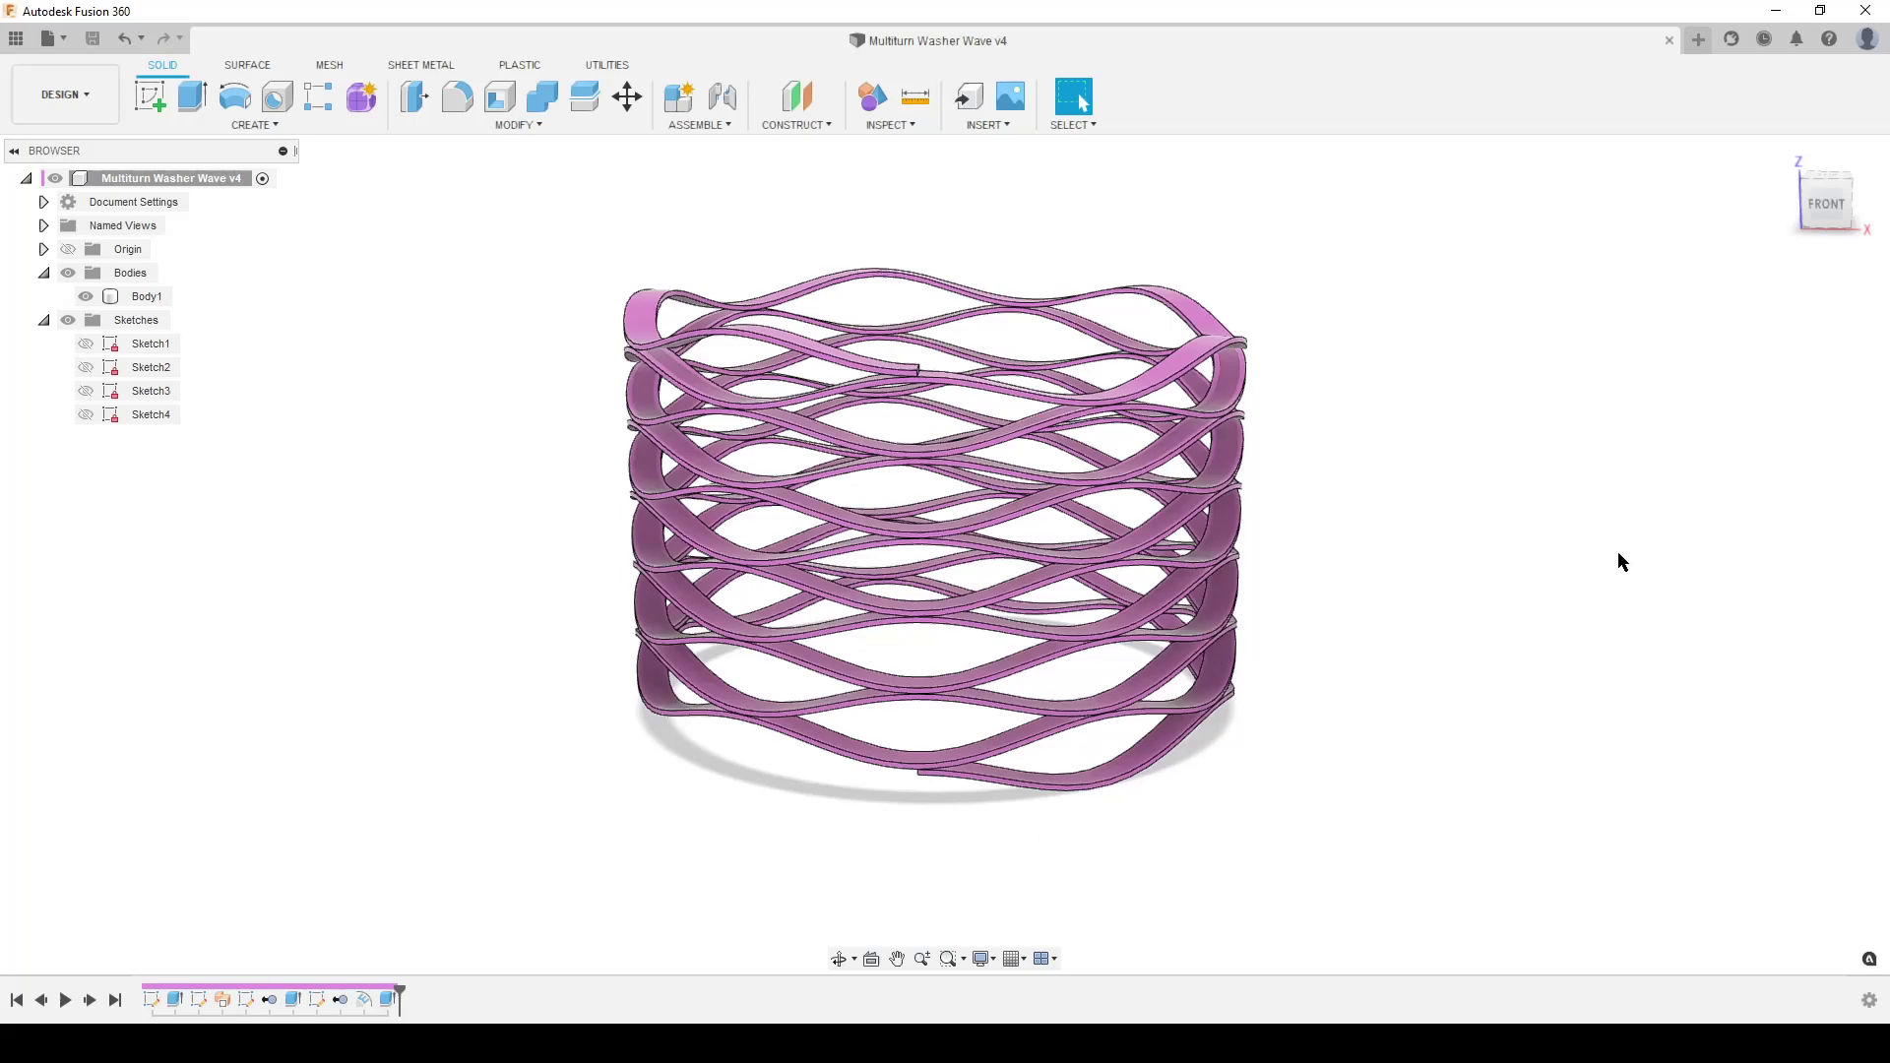
{"action": "middle_click_drag", "start_coordinate": [1379, 705], "coordinate": [1257, 658], "text": "shift"}
{"action": "scroll", "coordinate": [1256, 658], "scroll_direction": "up", "scroll_amount": 3}
{"action": "key", "text": "alt+Tab"}
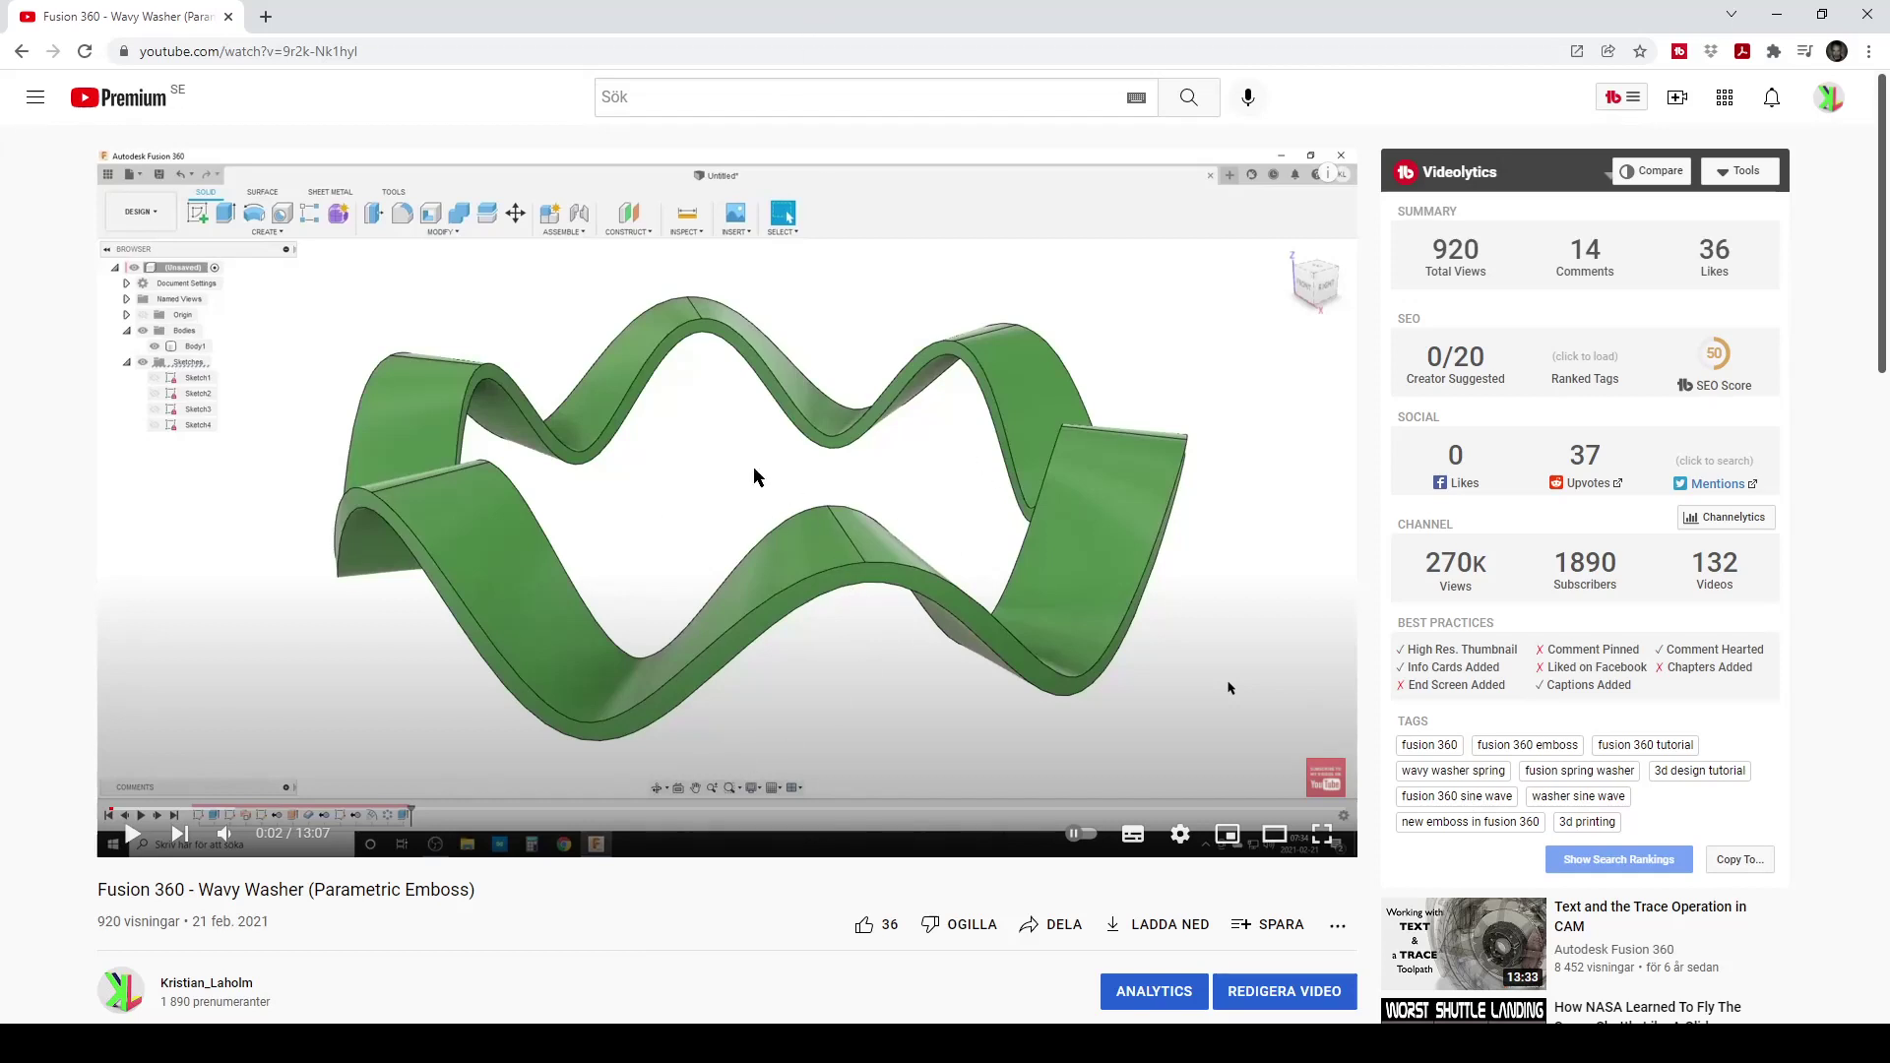
- Restore the steel wave-spring reference photo from its taskbar preview
{"action": "mouse_move", "coordinate": [795, 1043]}
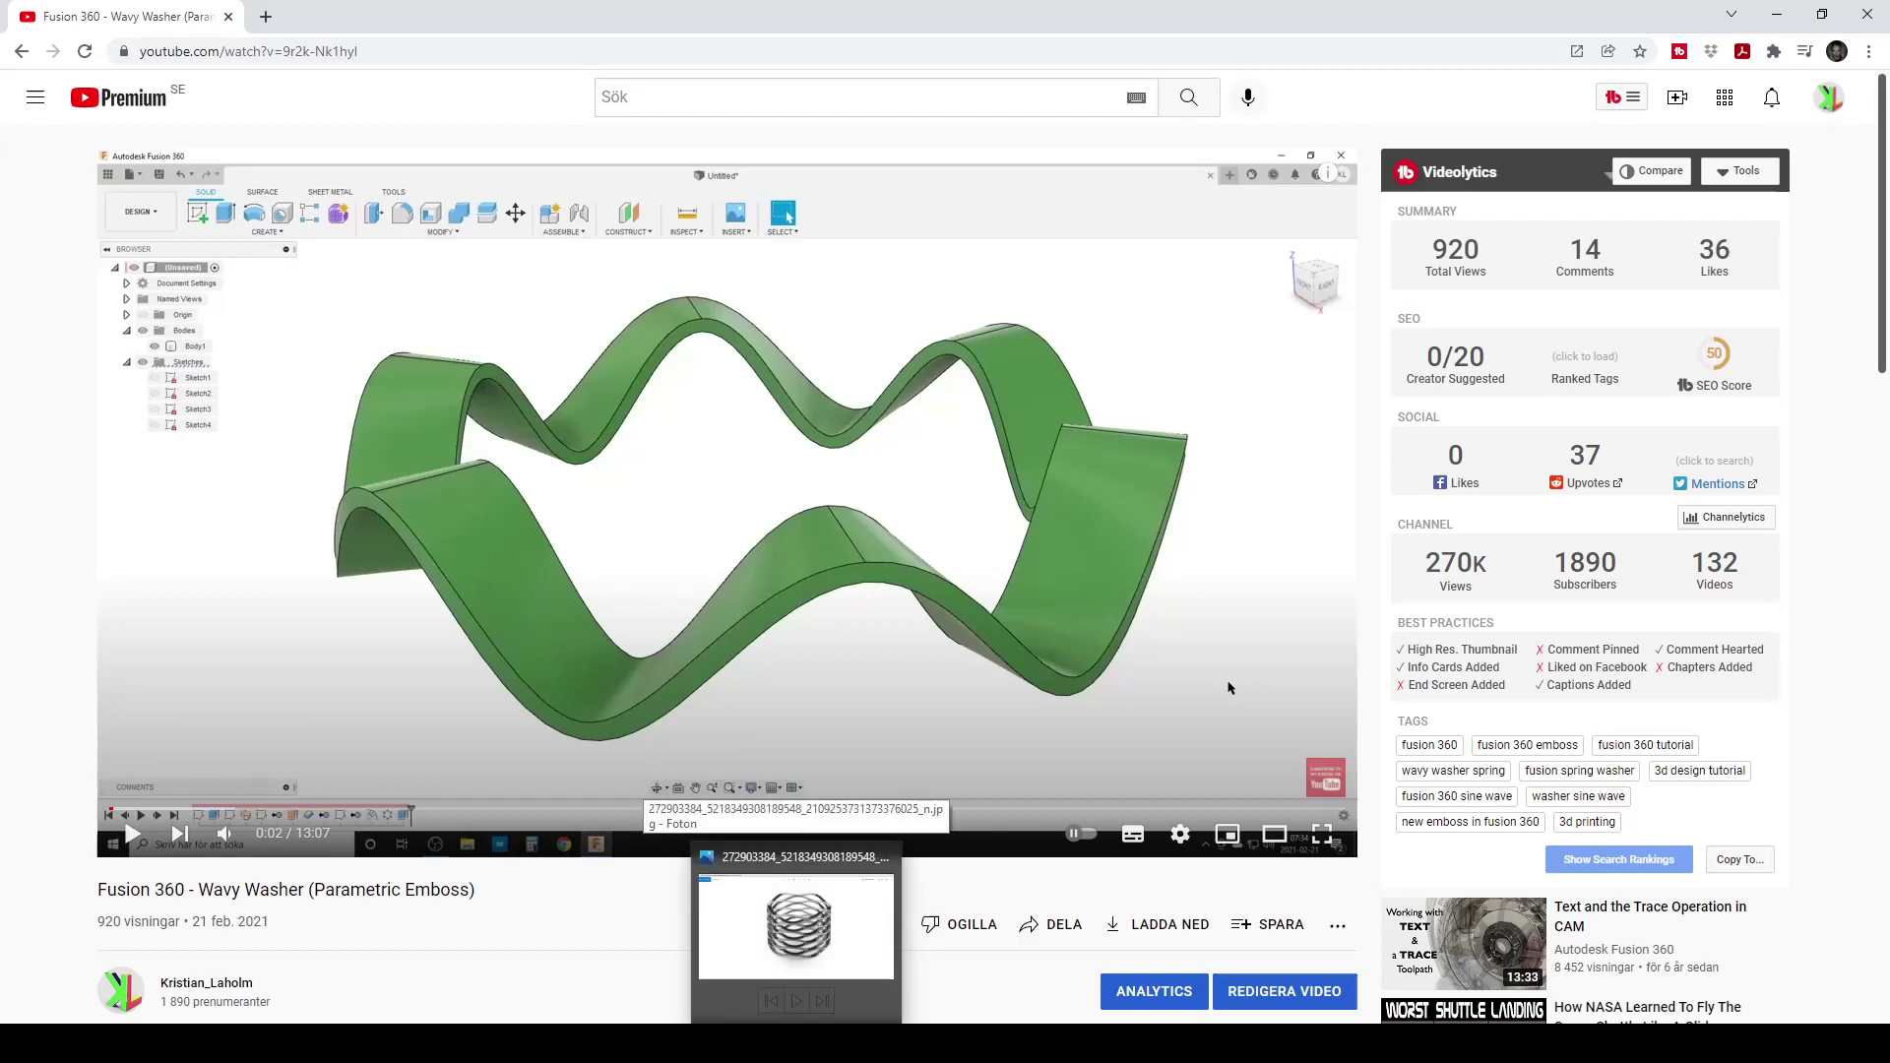
{"action": "left_click", "coordinate": [796, 925]}
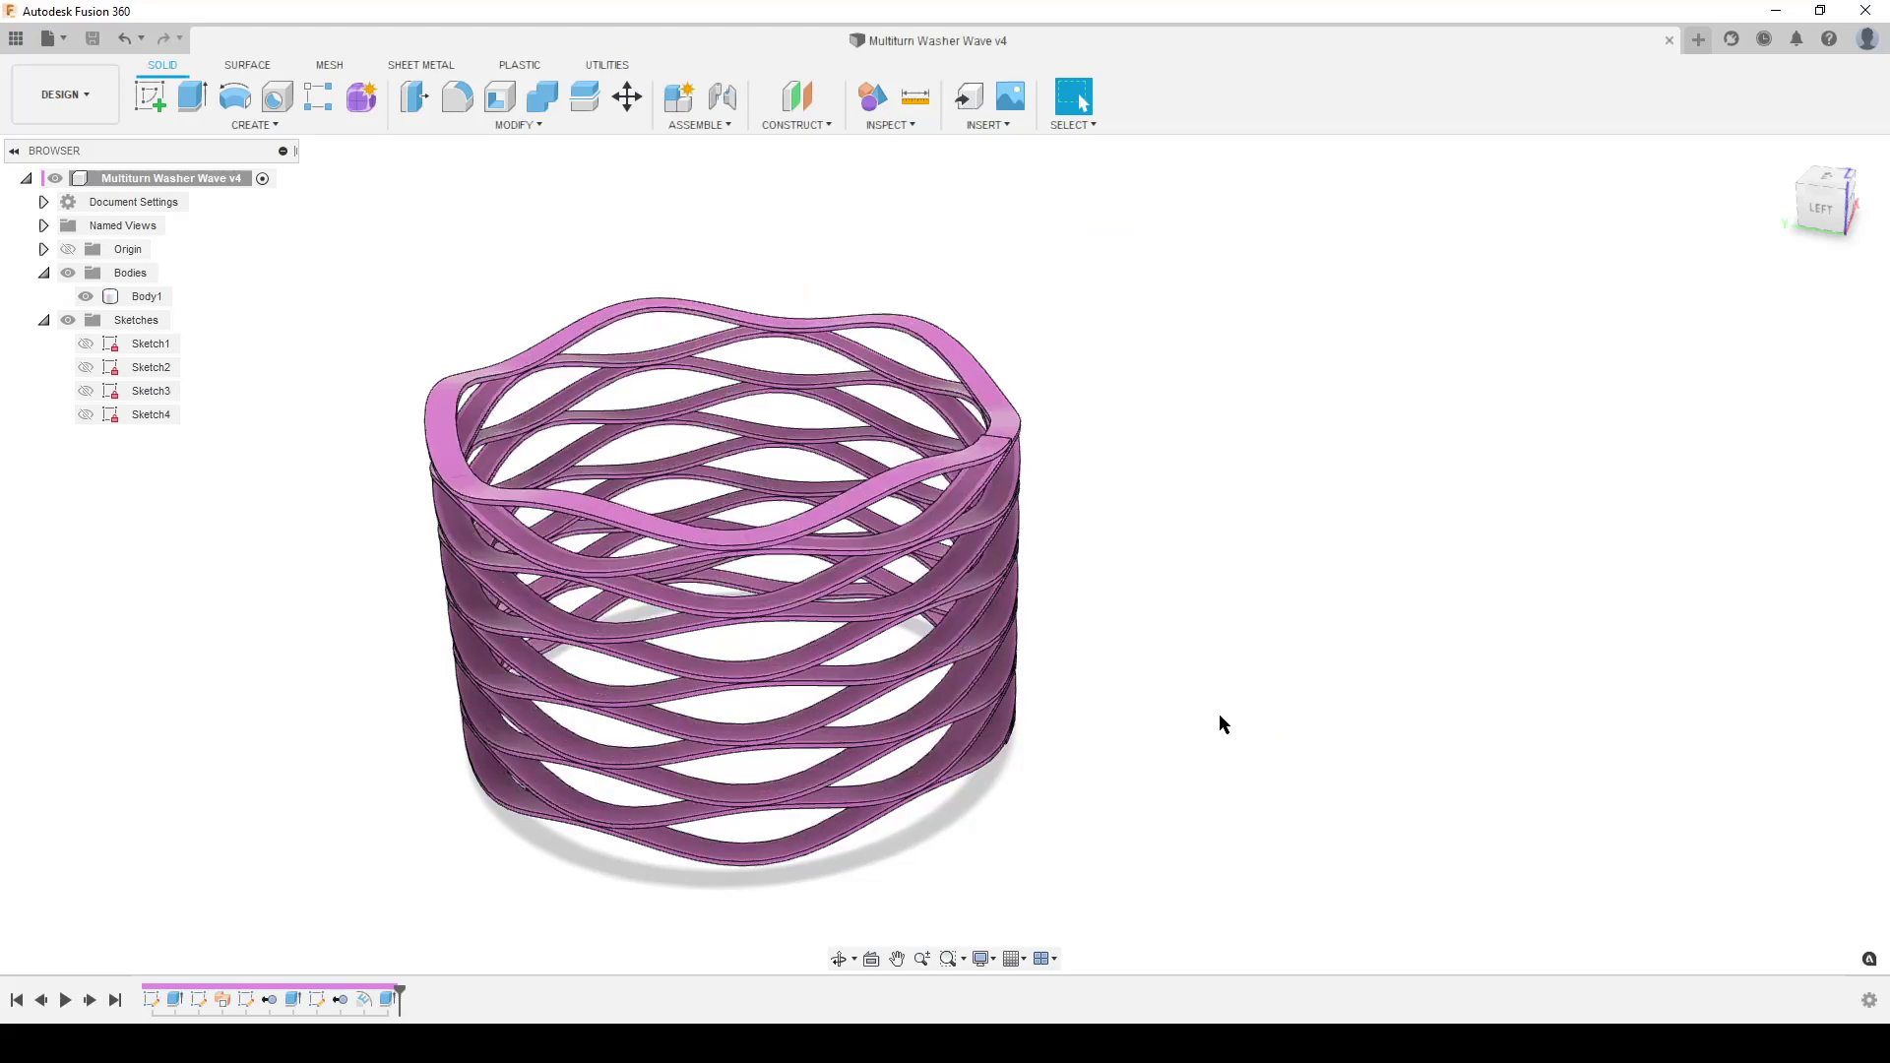
- Start a new empty design and bring up its Parameters table
{"action": "middle_click_drag", "start_coordinate": [1219, 717], "coordinate": [1413, 663]}
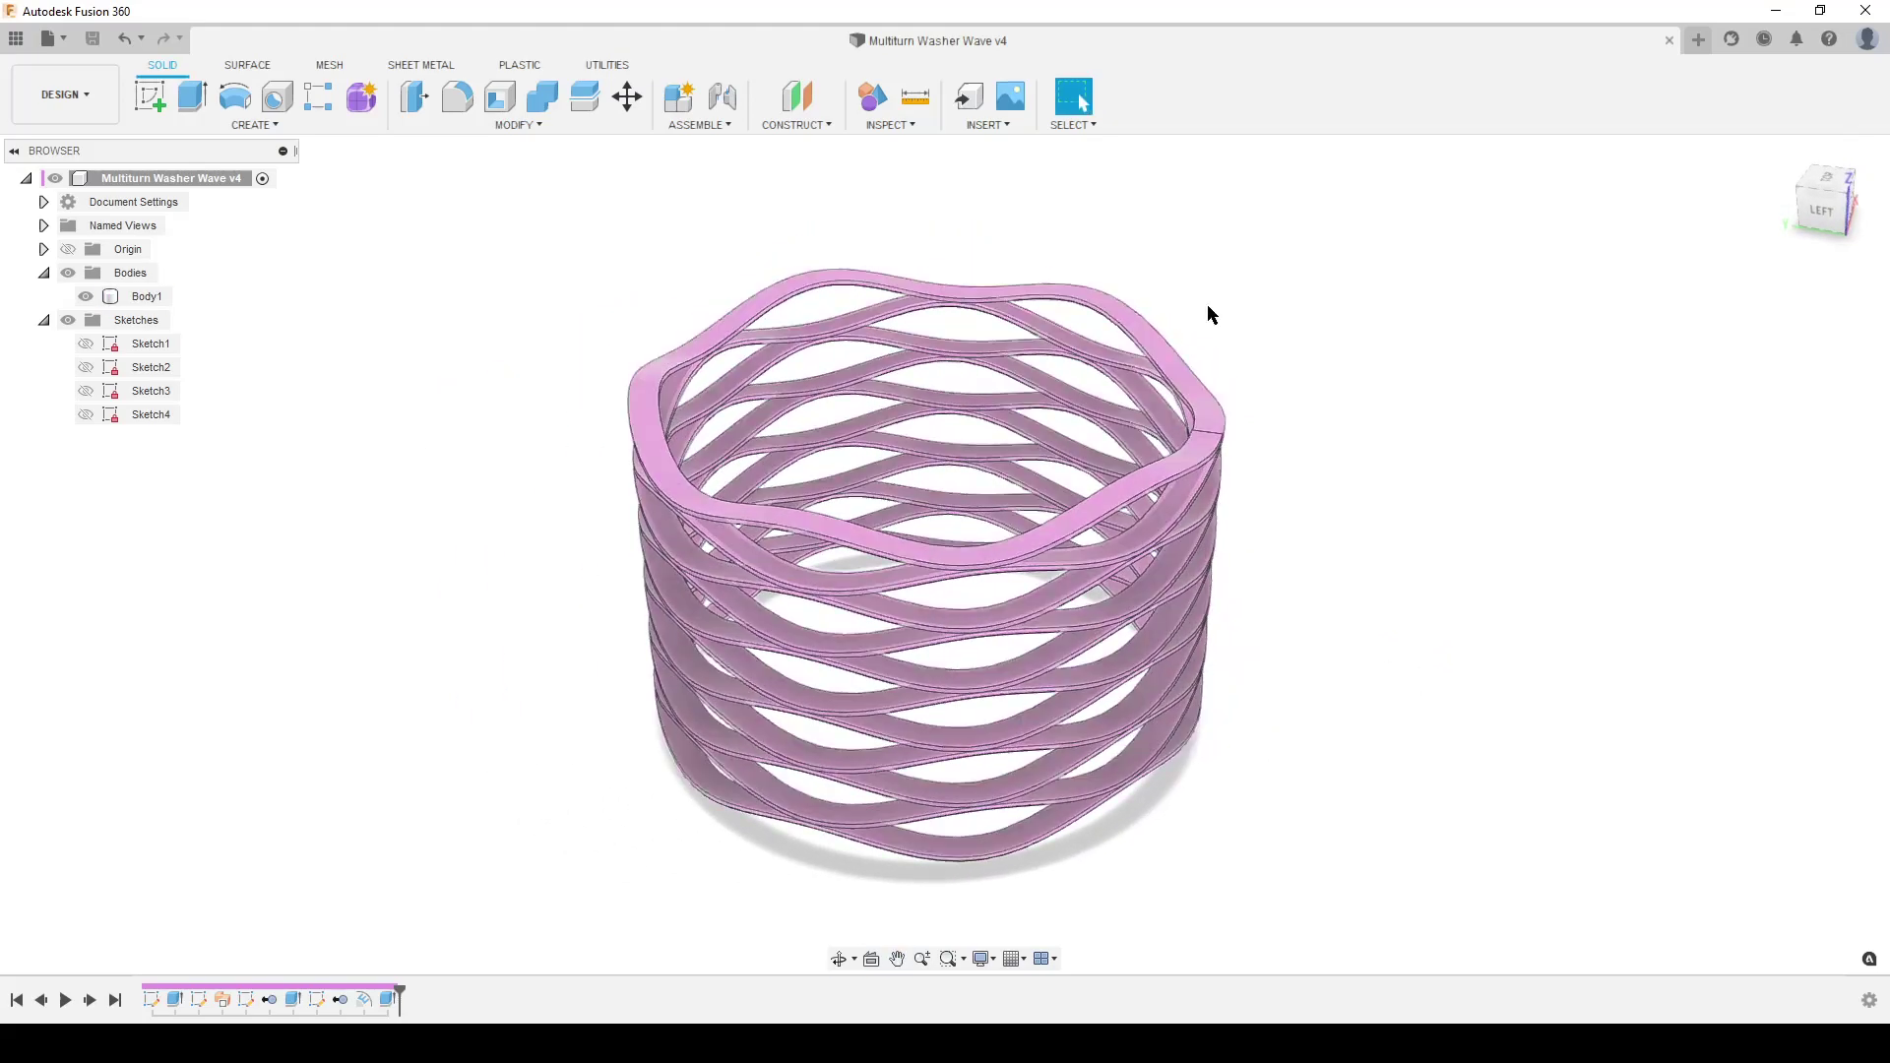
{"action": "left_click", "coordinate": [1697, 39]}
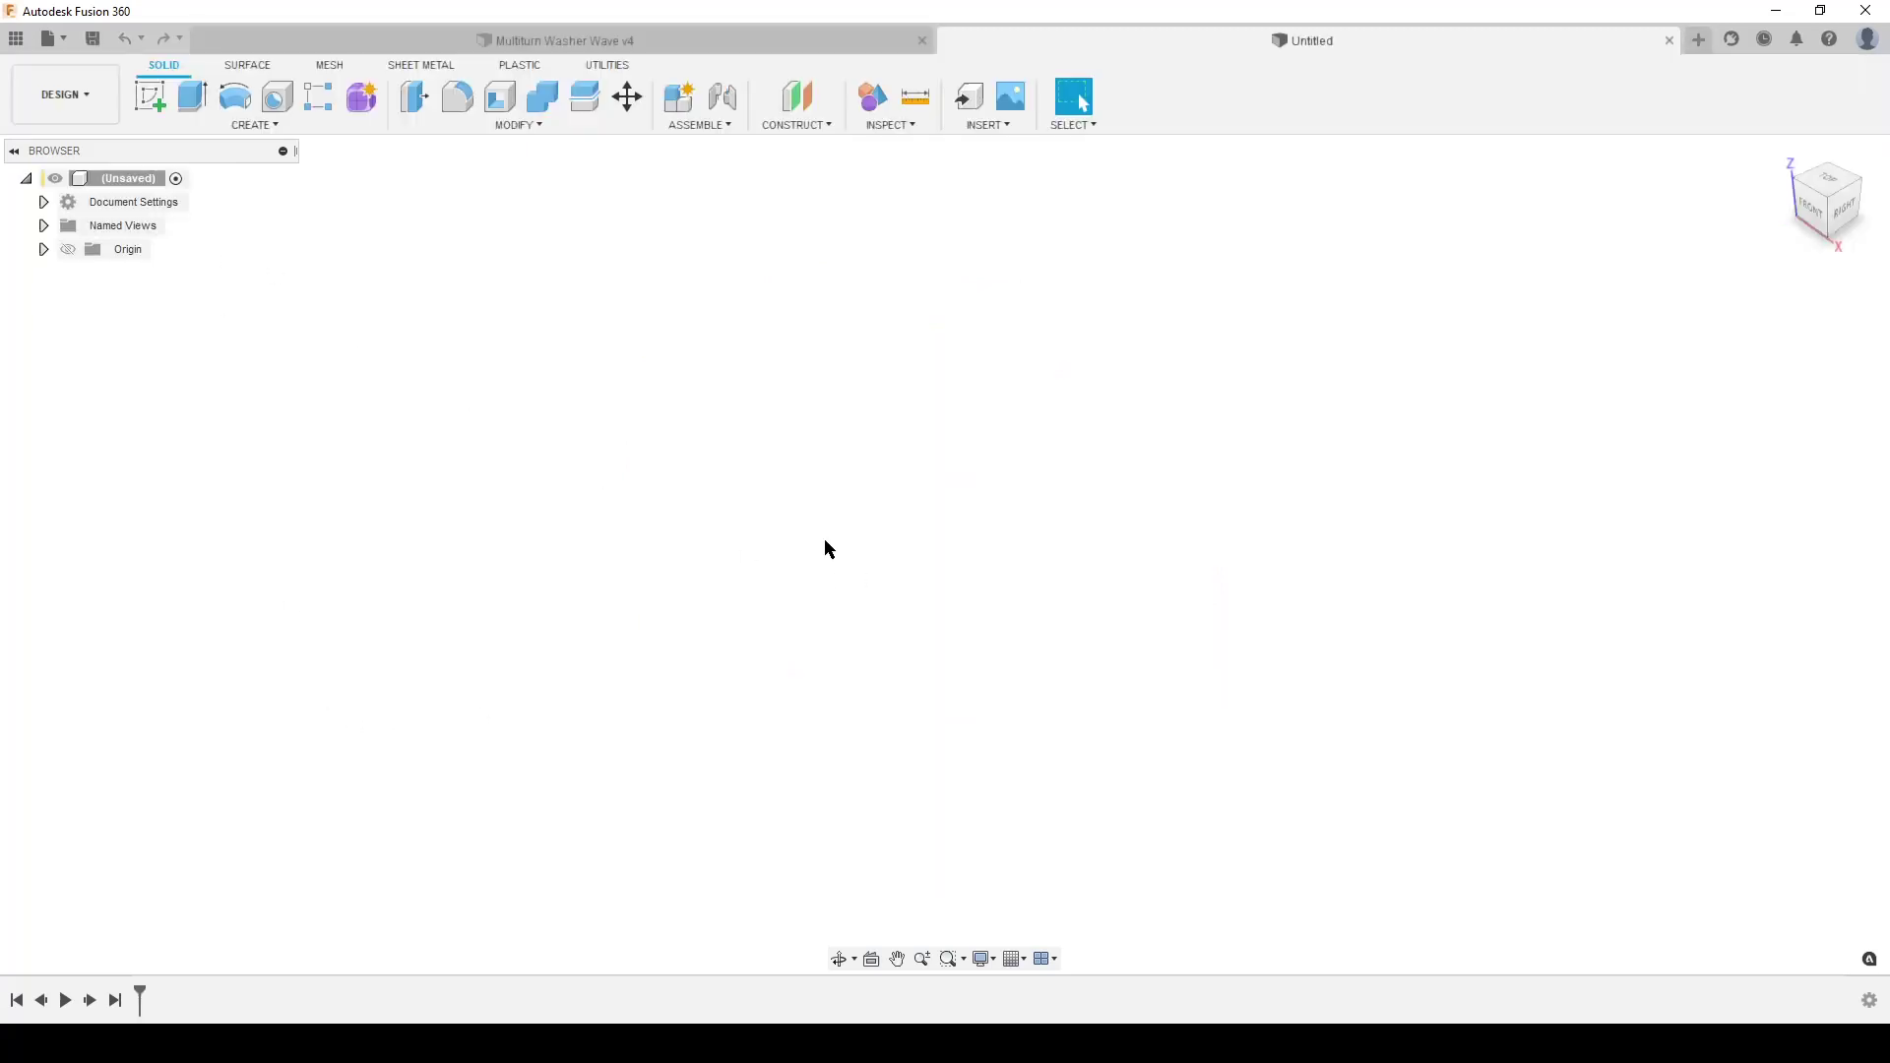
{"action": "left_click", "coordinate": [489, 126]}
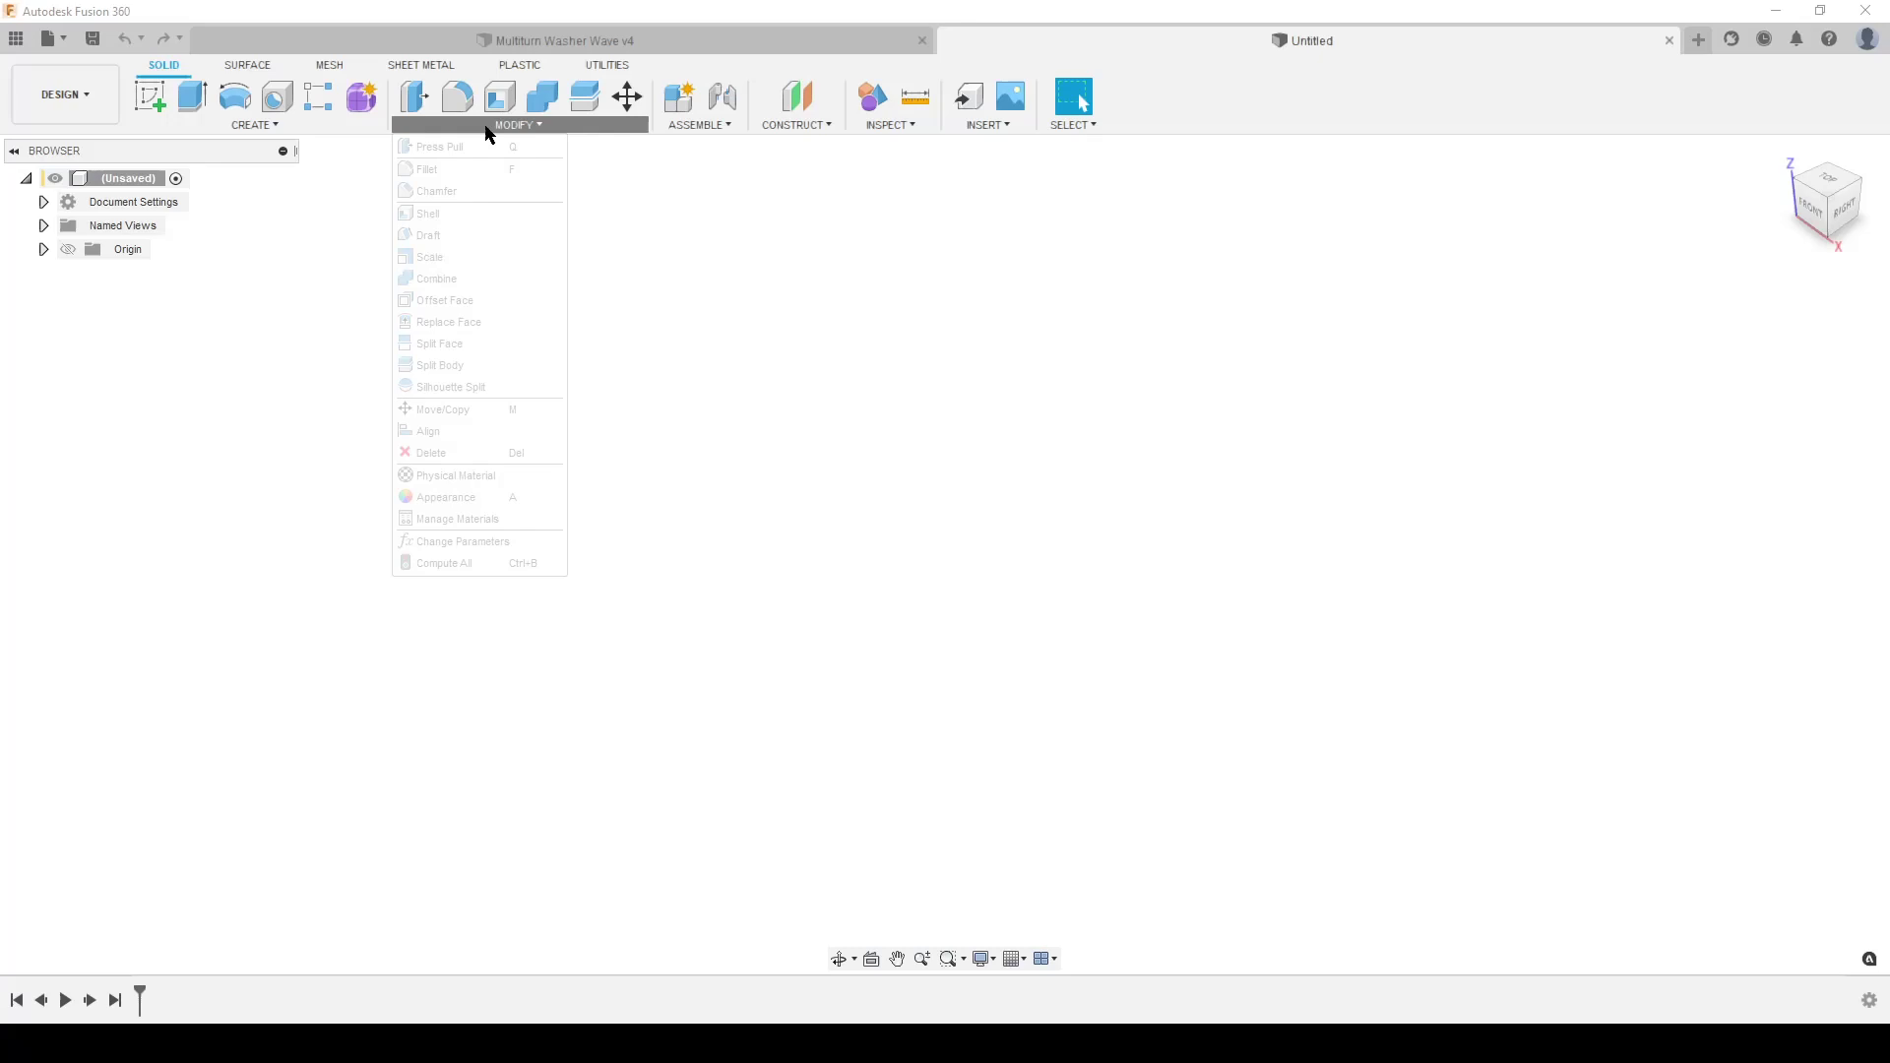
{"action": "left_click", "coordinate": [467, 541]}
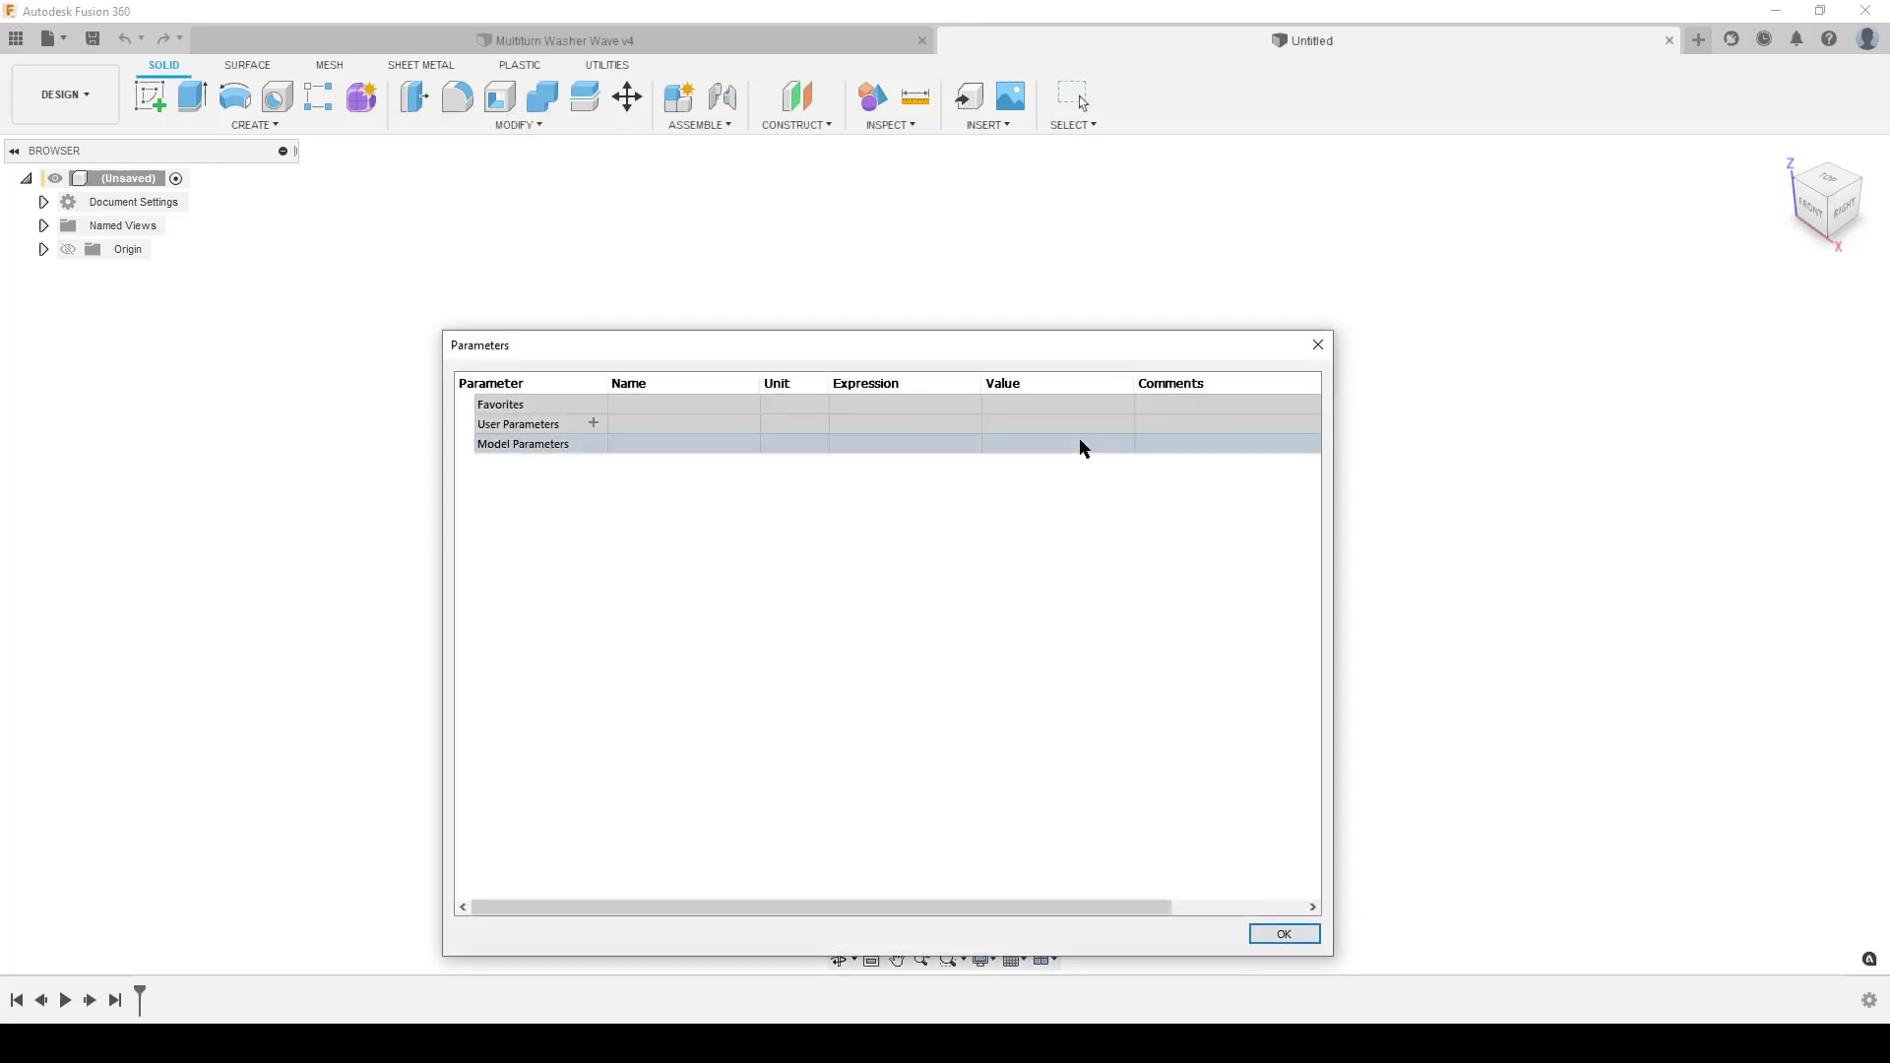
- Add user parameters ID = 31 mm and OD = 34,5 mm
{"action": "left_click", "coordinate": [592, 423]}
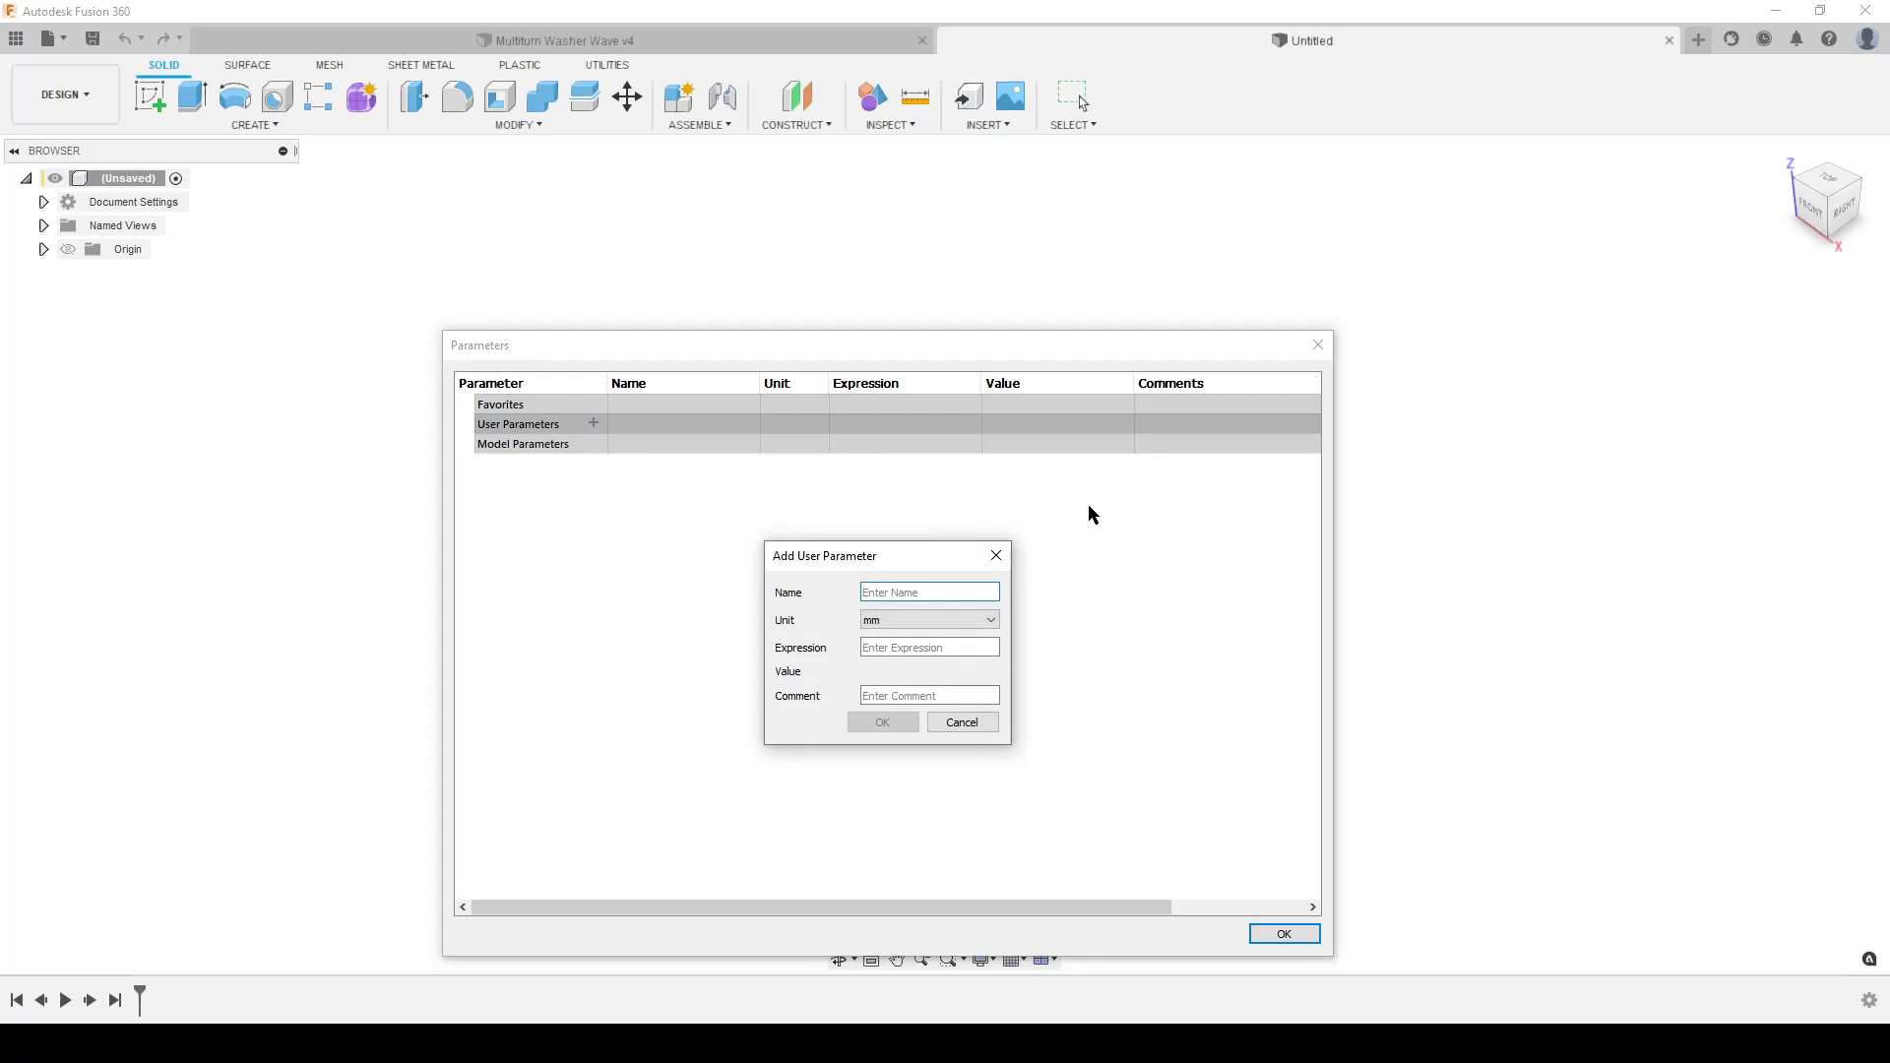
{"action": "type", "text": "I"}
{"action": "key", "text": "Tab"}
{"action": "key", "text": "Tab"}
{"action": "type", "text": "31"}
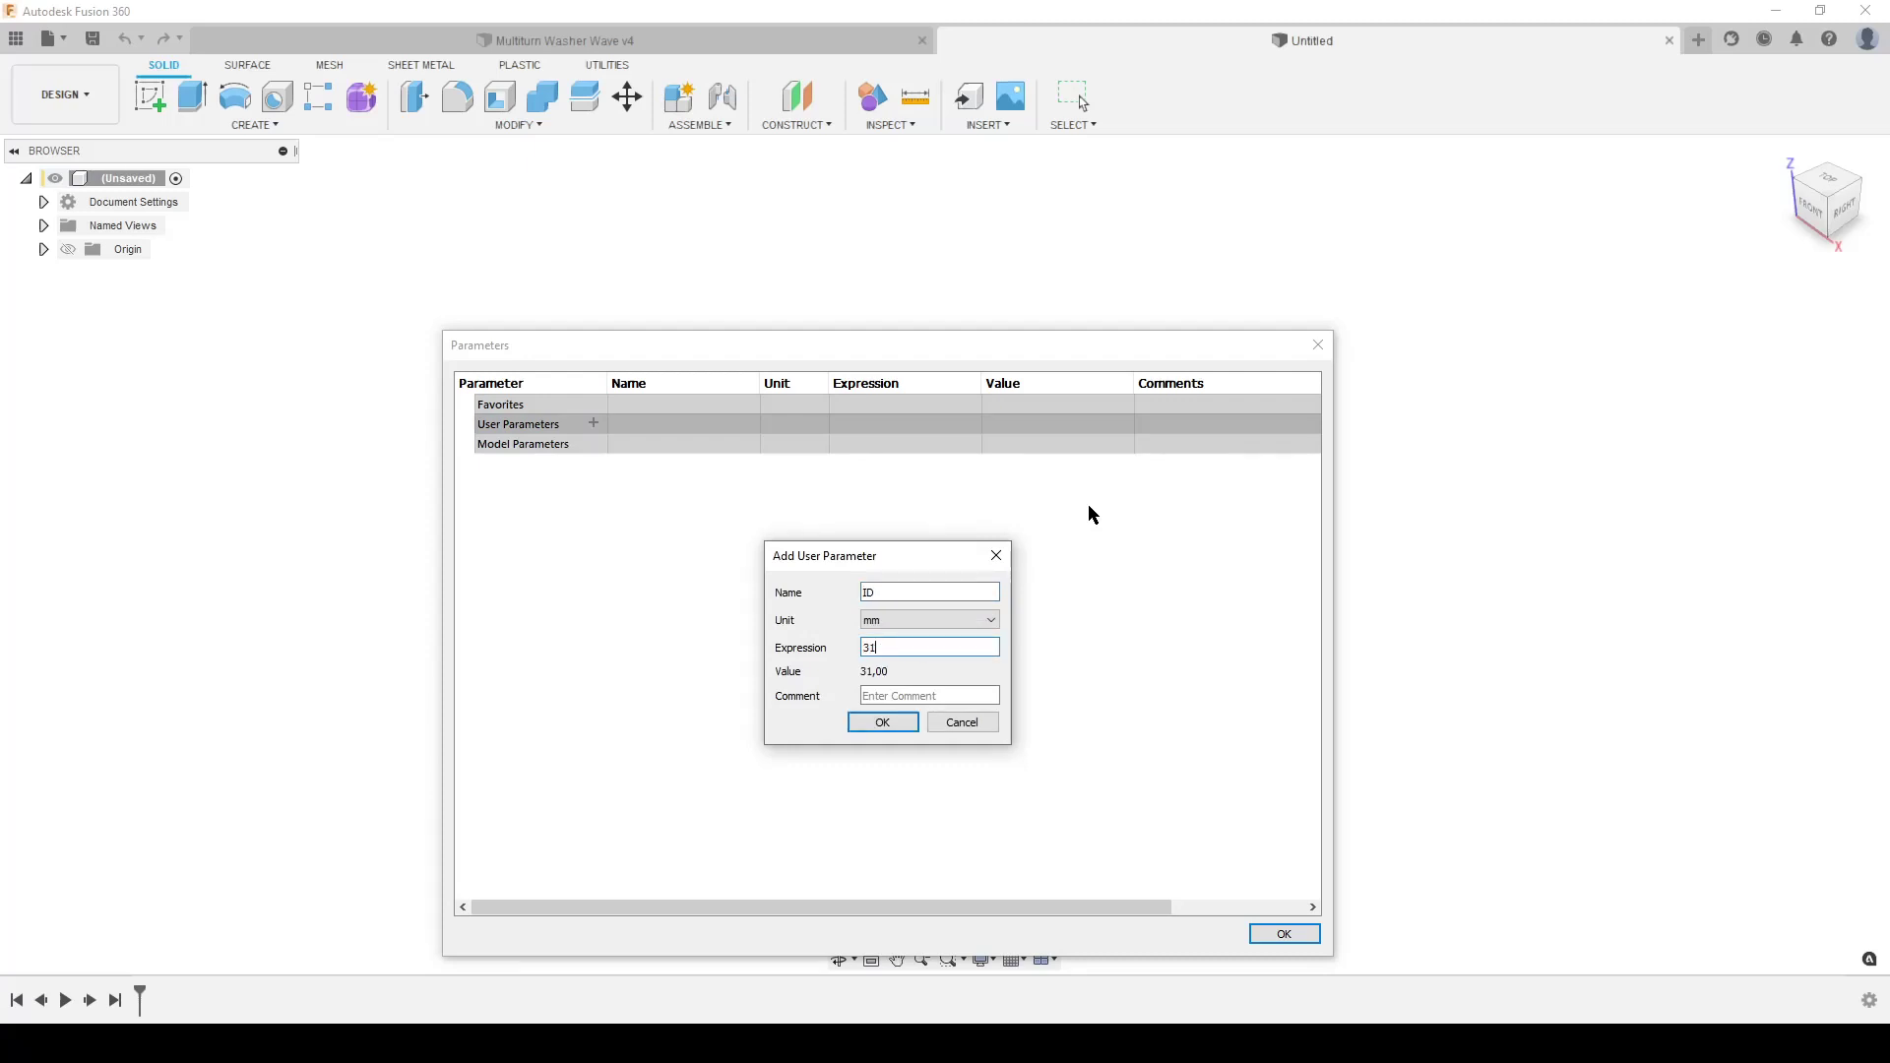
{"action": "key", "text": "Return"}
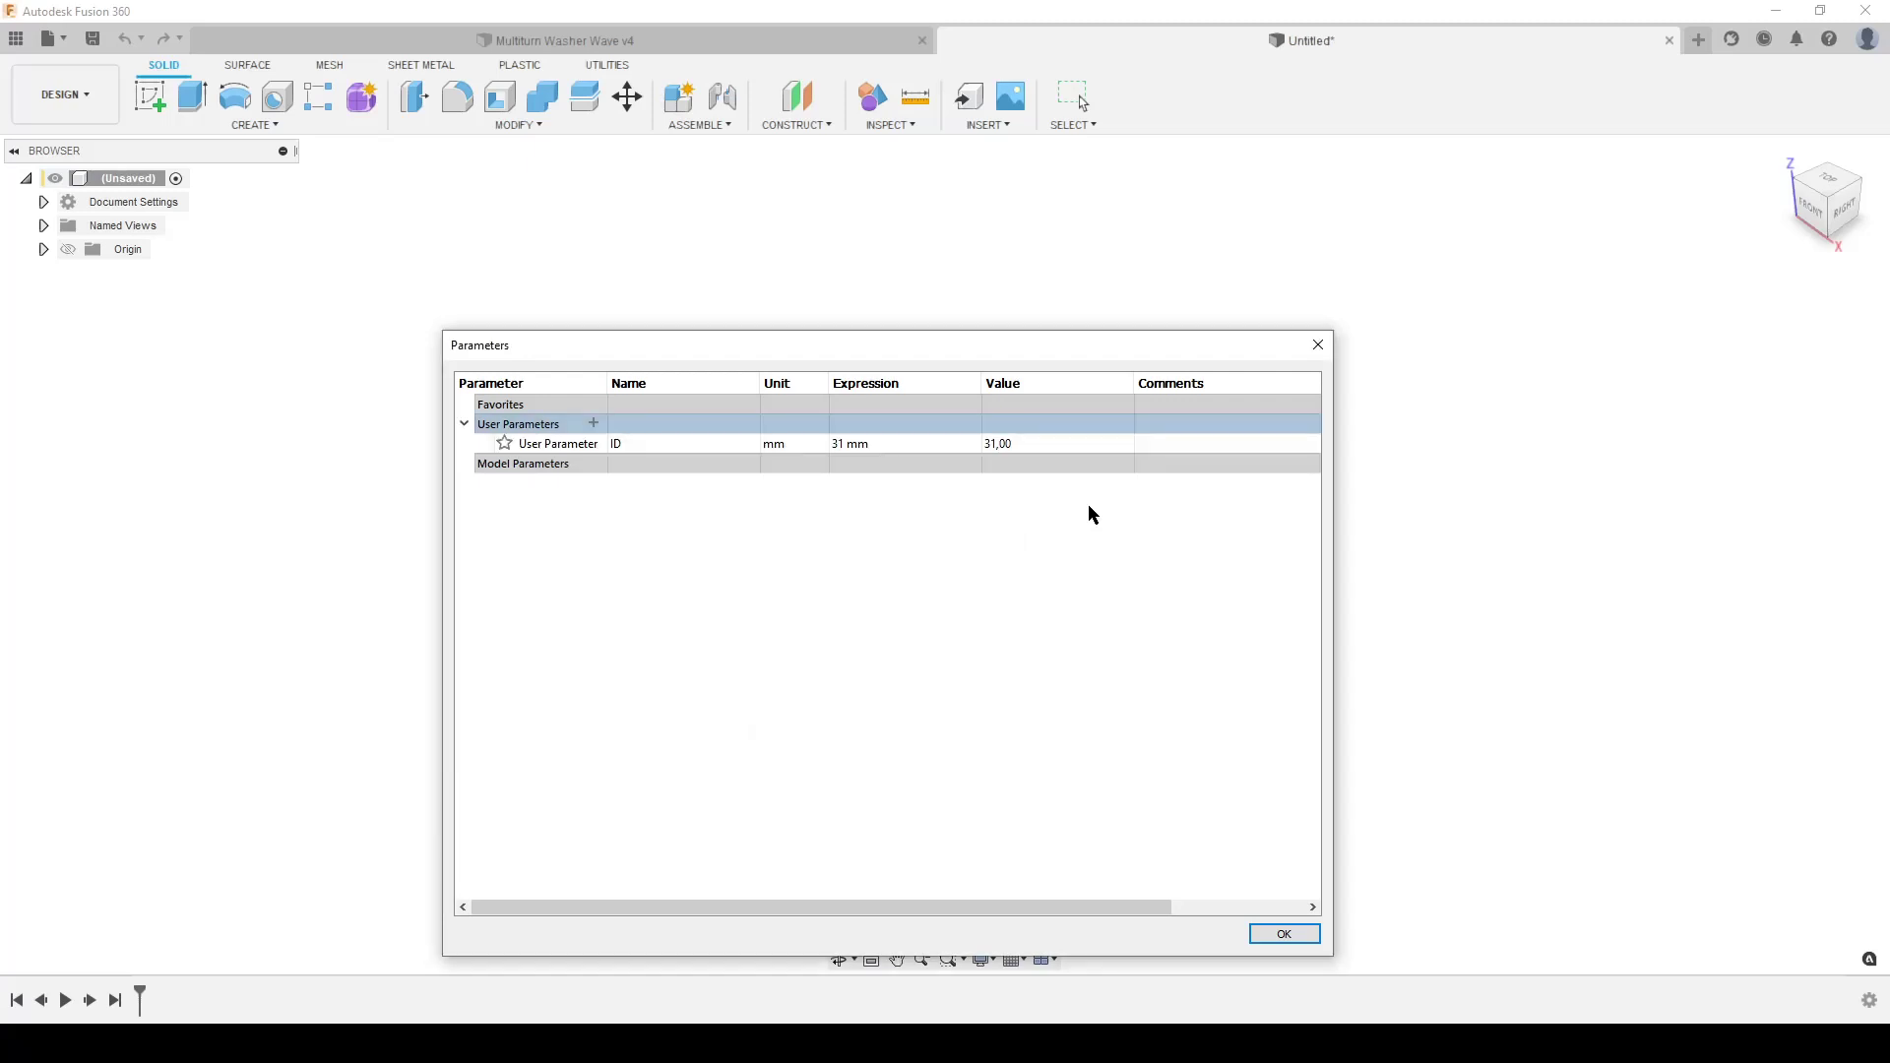
{"action": "left_click", "coordinate": [594, 423]}
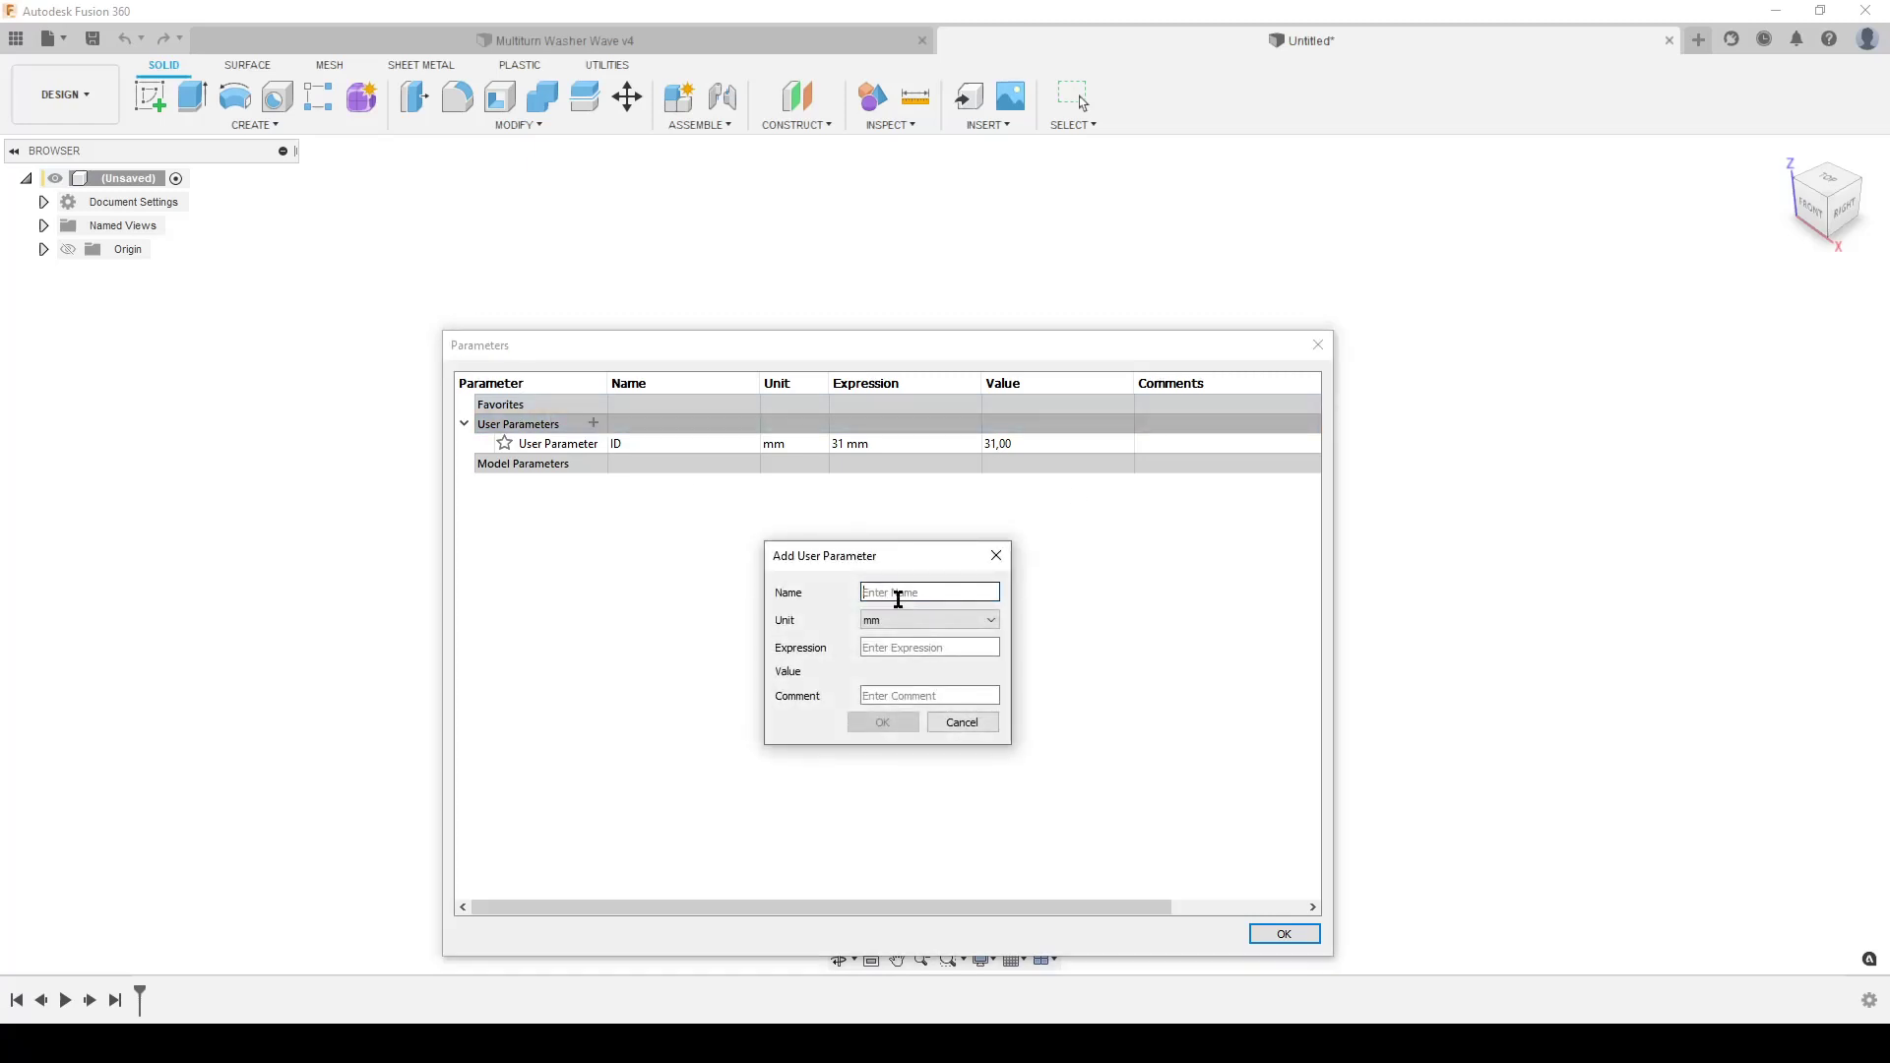
{"action": "type", "text": "O"}
{"action": "key", "text": "Tab"}
{"action": "key", "text": "Tab"}
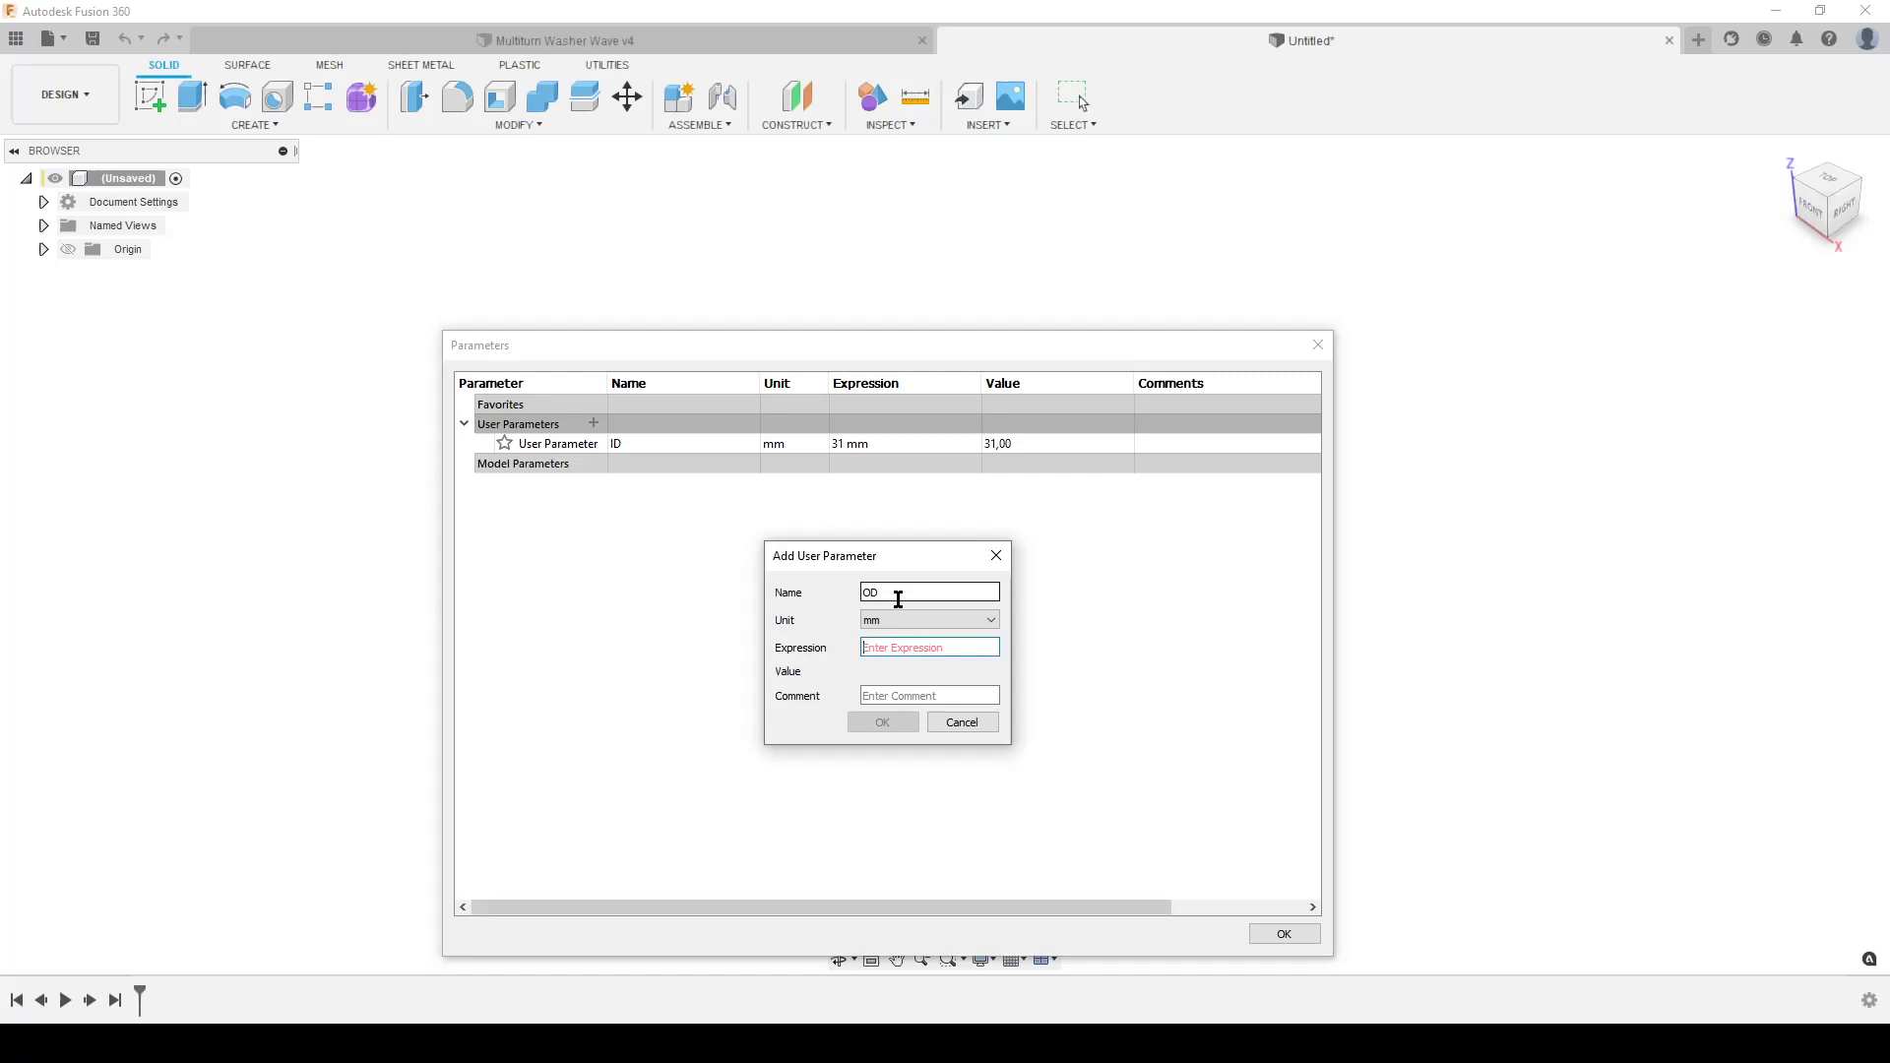
{"action": "type", "text": "34,5"}
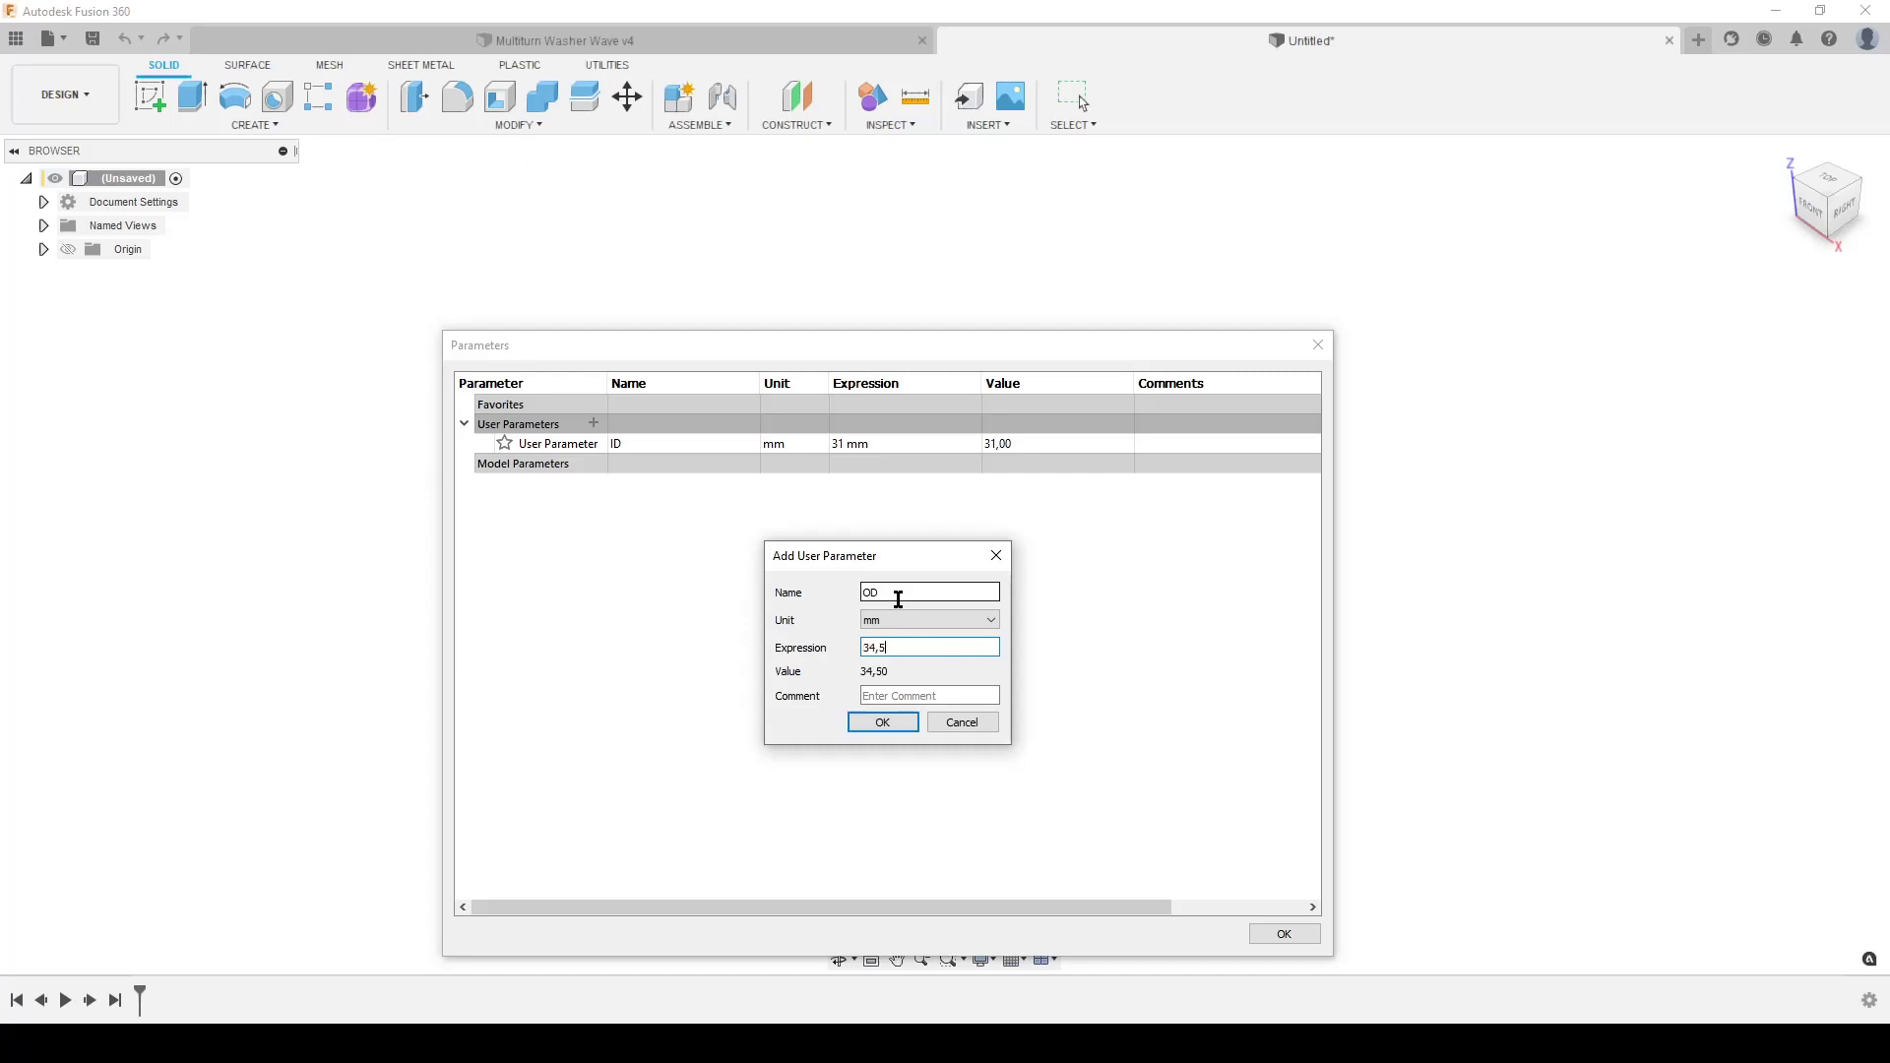
{"action": "key", "text": "Return"}
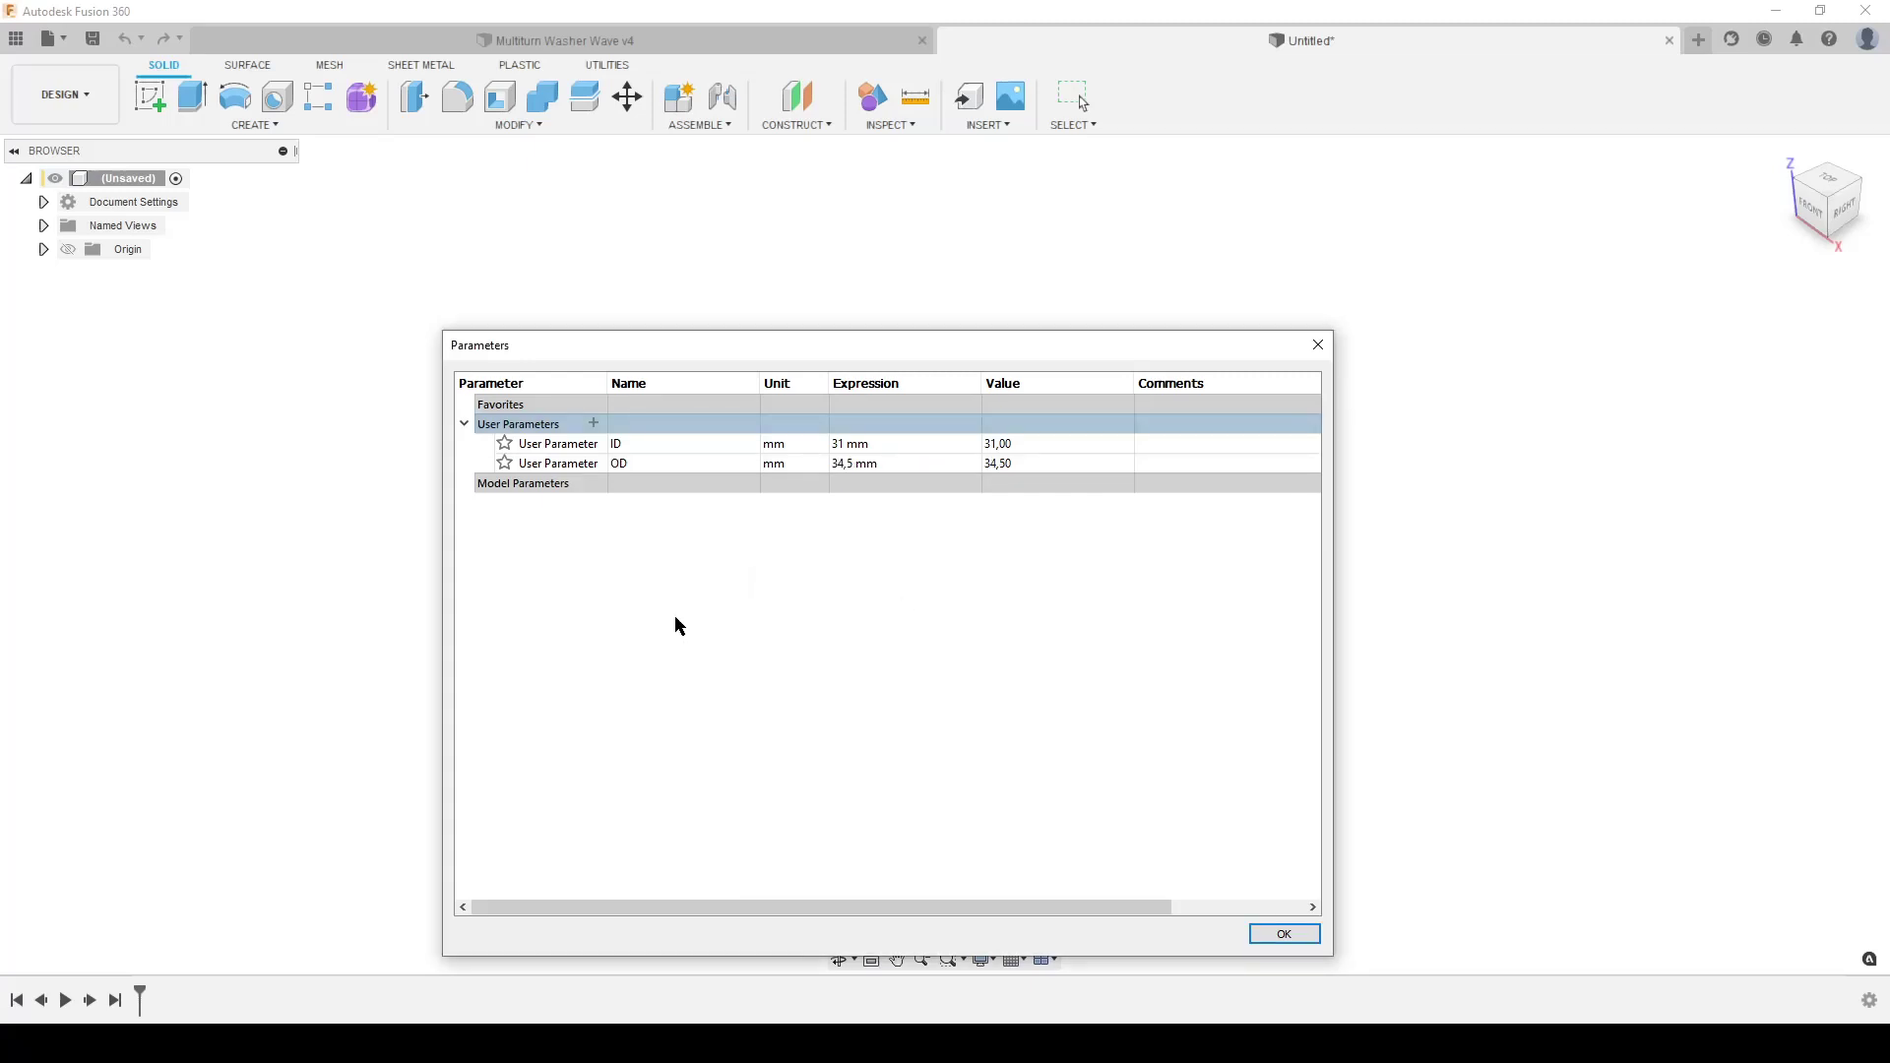
- Add a Thickness user parameter of 0,3 mm
{"action": "left_click", "coordinate": [594, 422]}
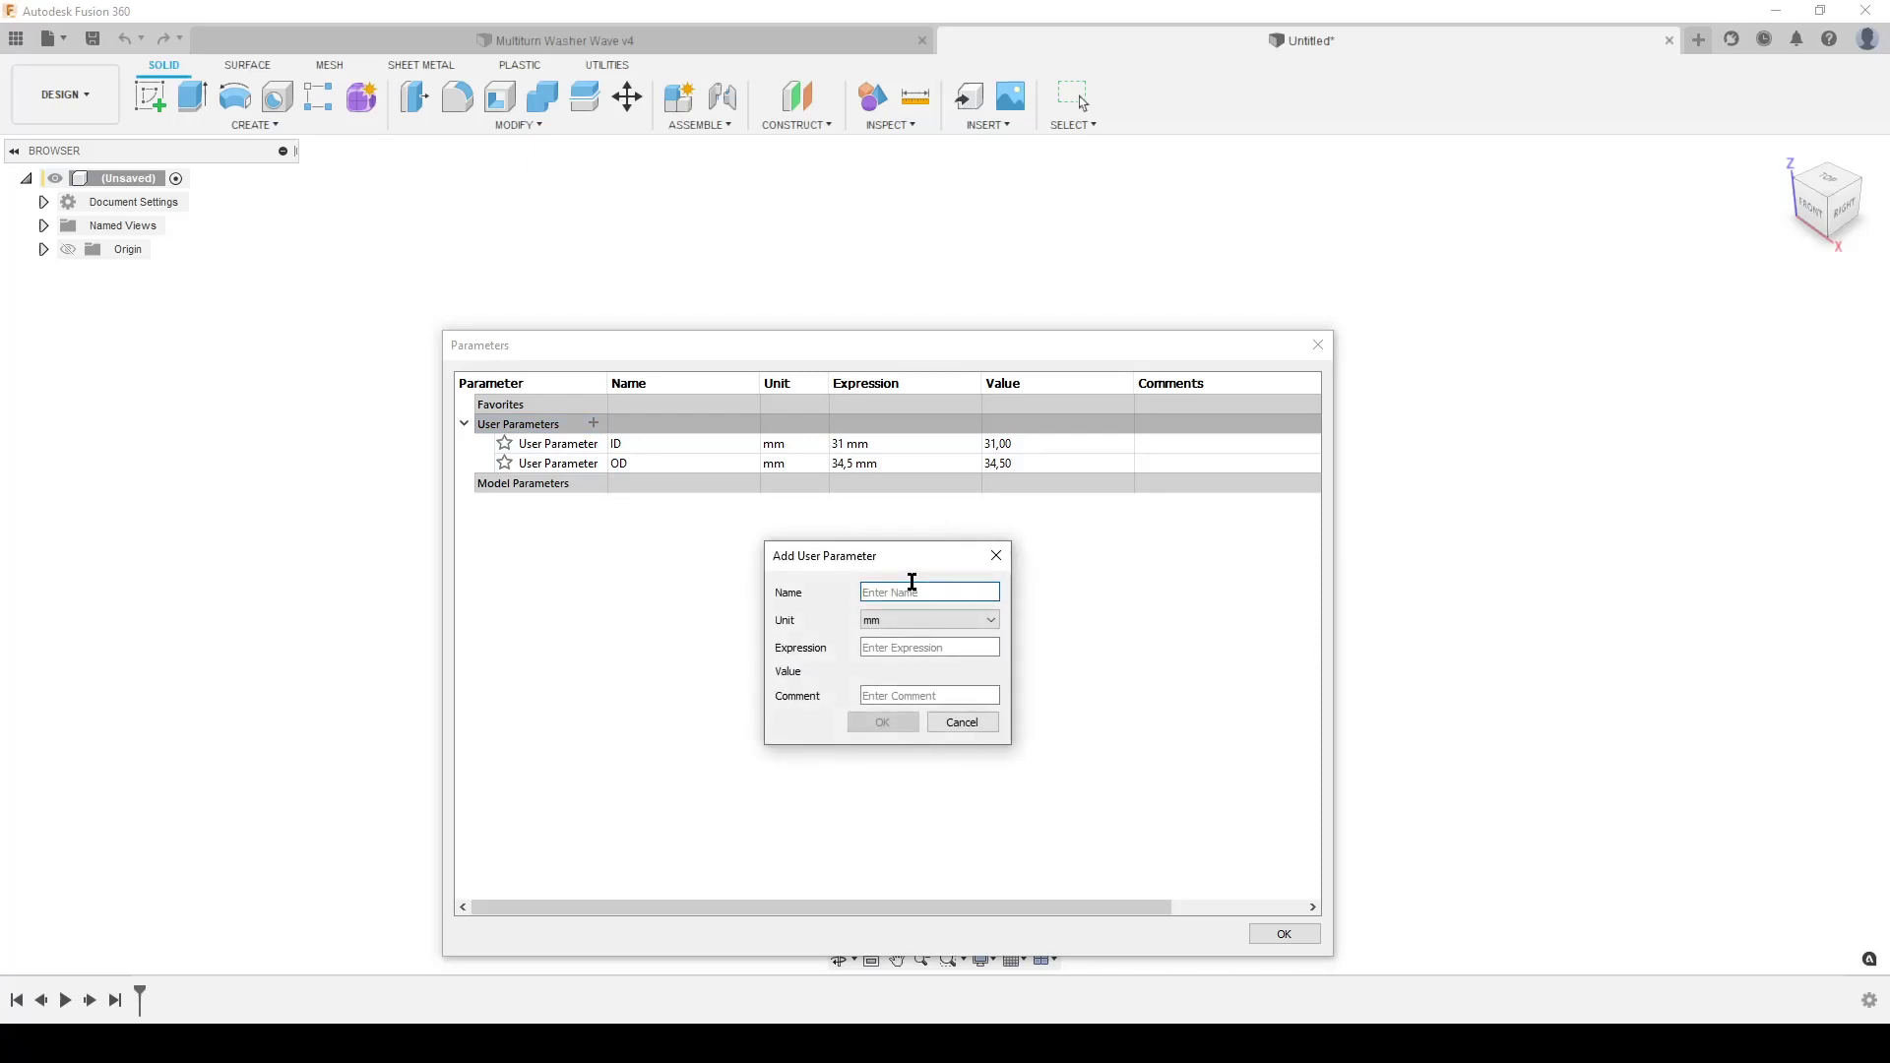
{"action": "type", "text": "Thickness"}
{"action": "key", "text": "Tab"}
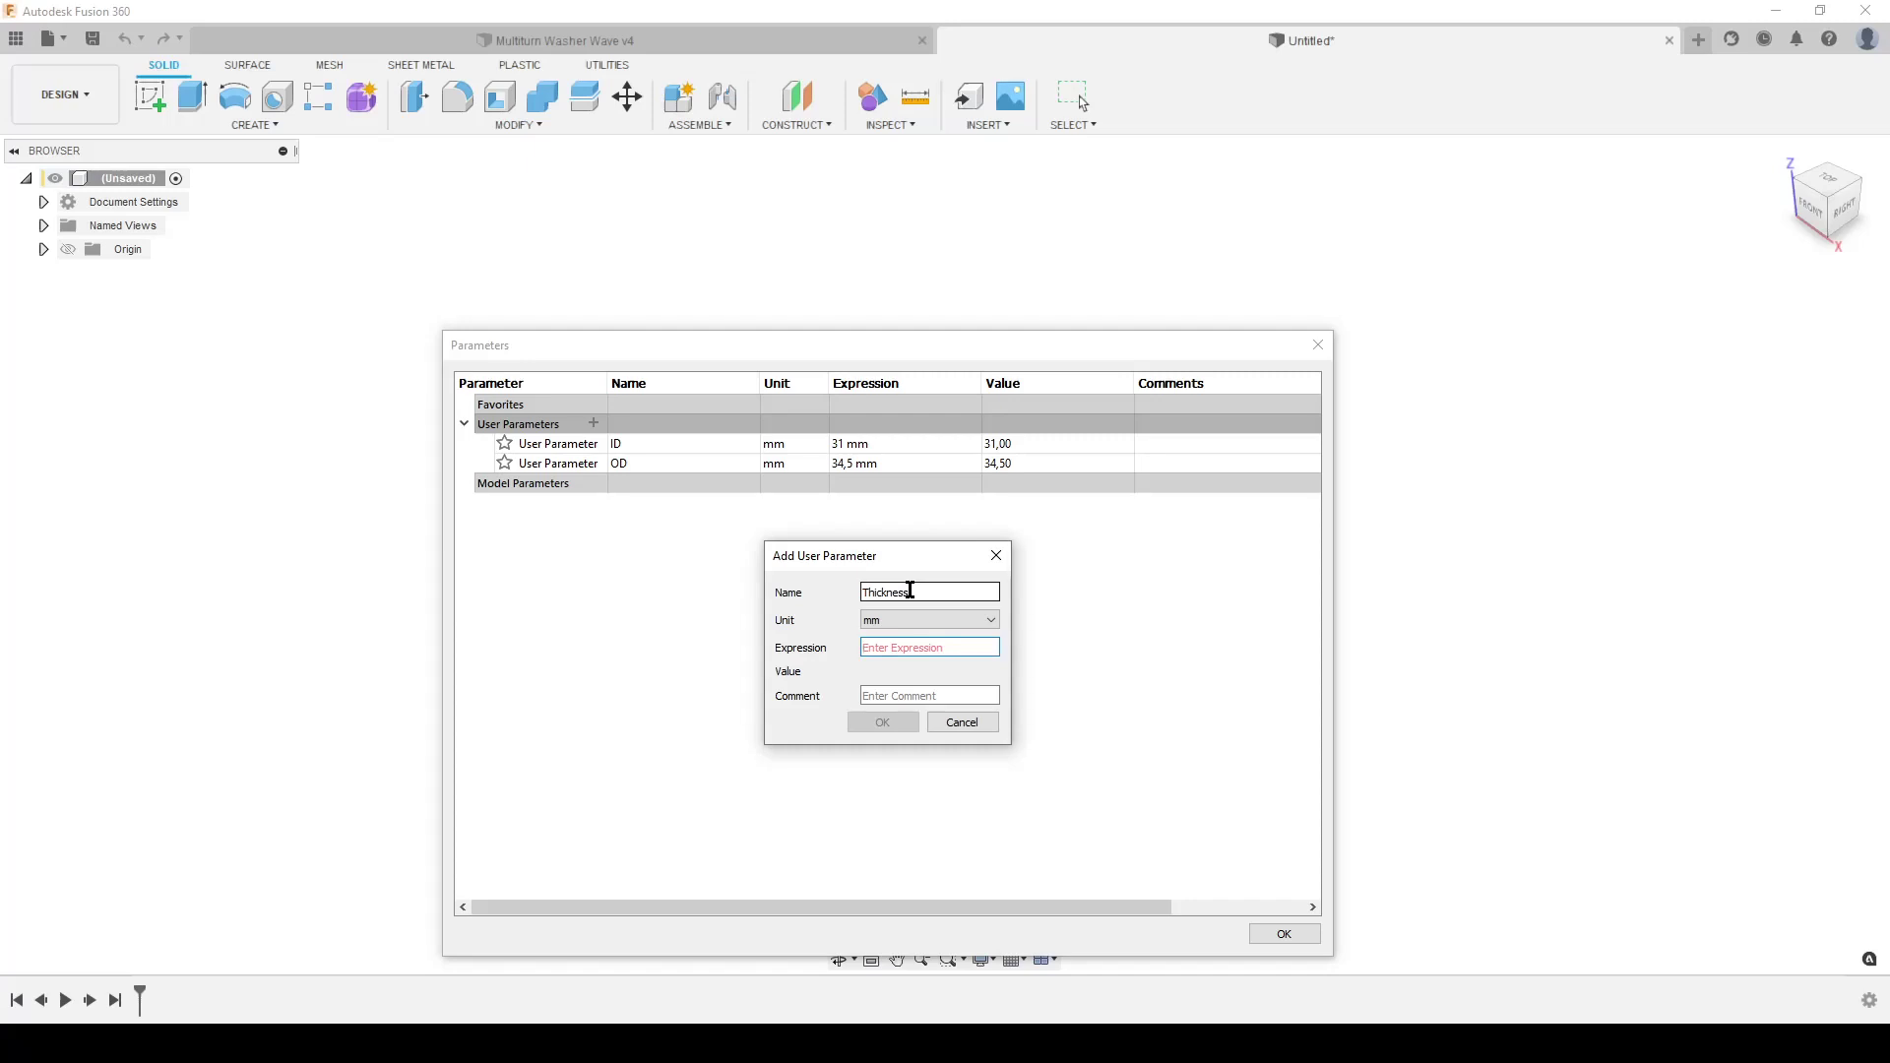
{"action": "type", "text": "0,3"}
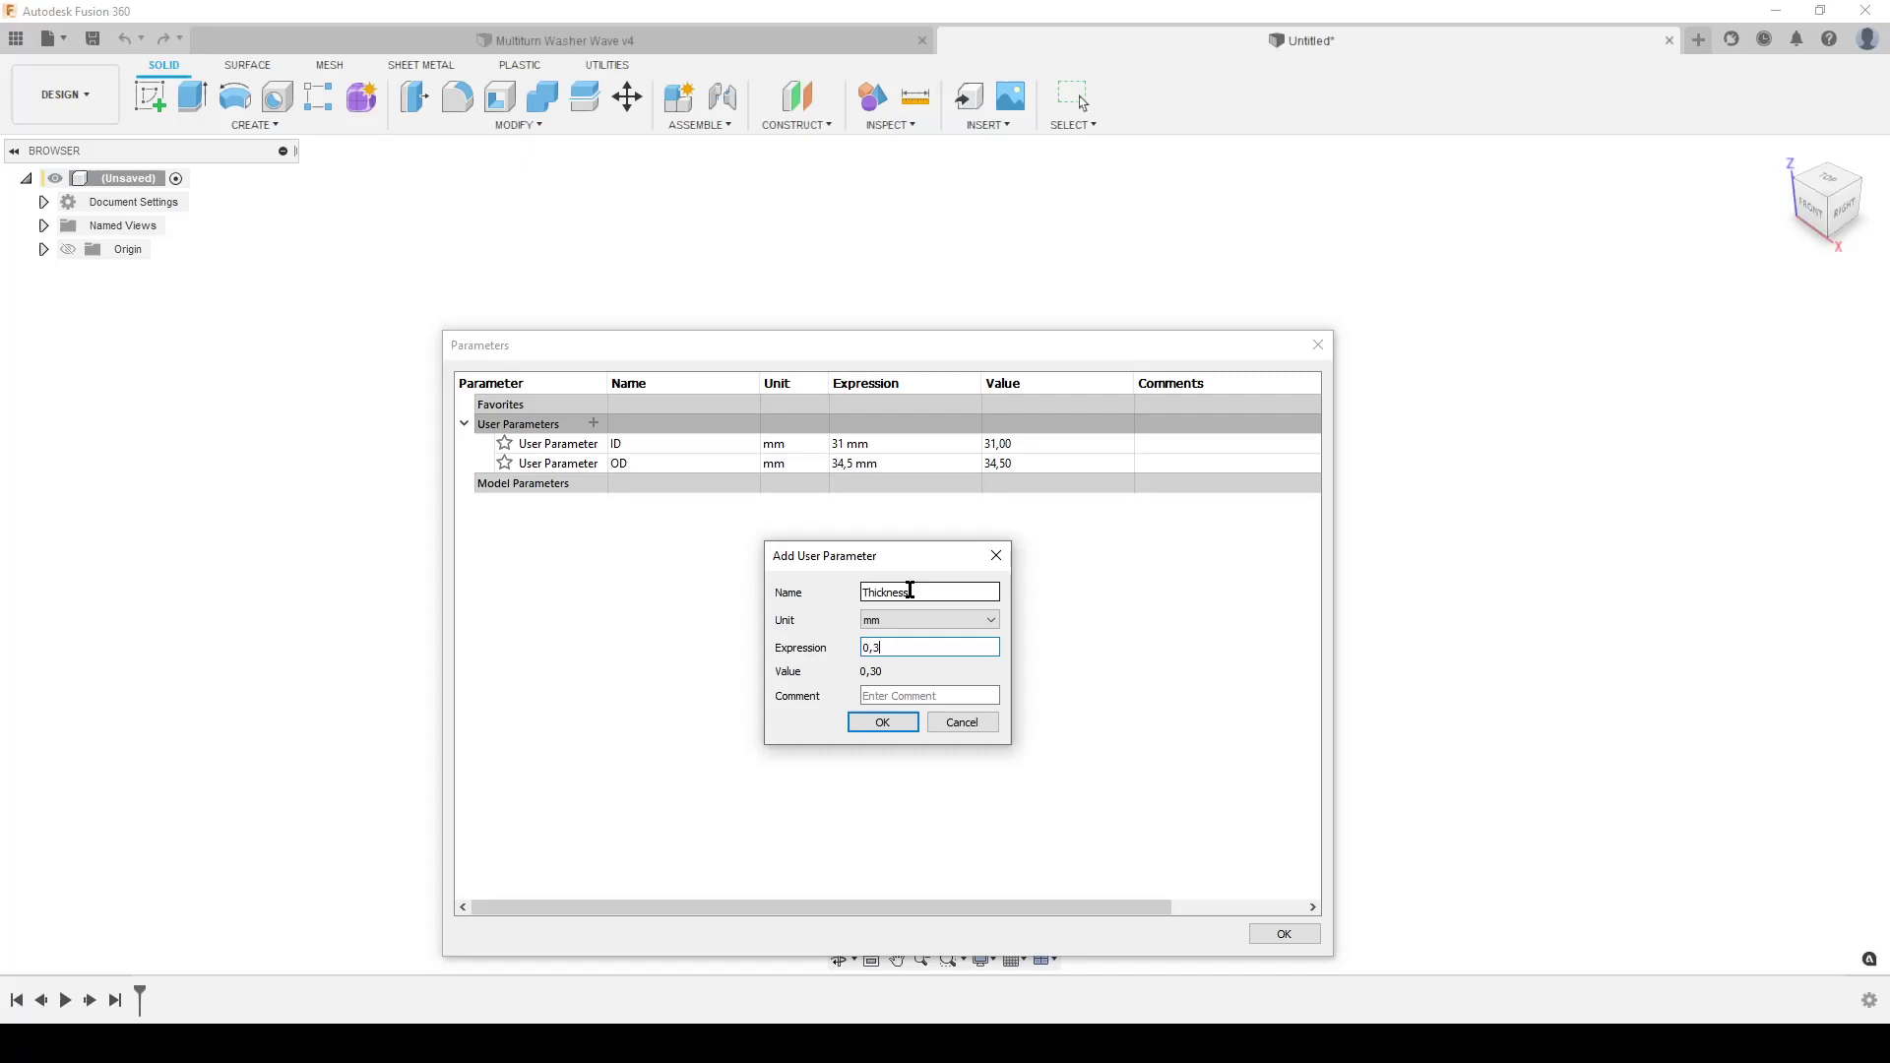
{"action": "key", "text": "Return"}
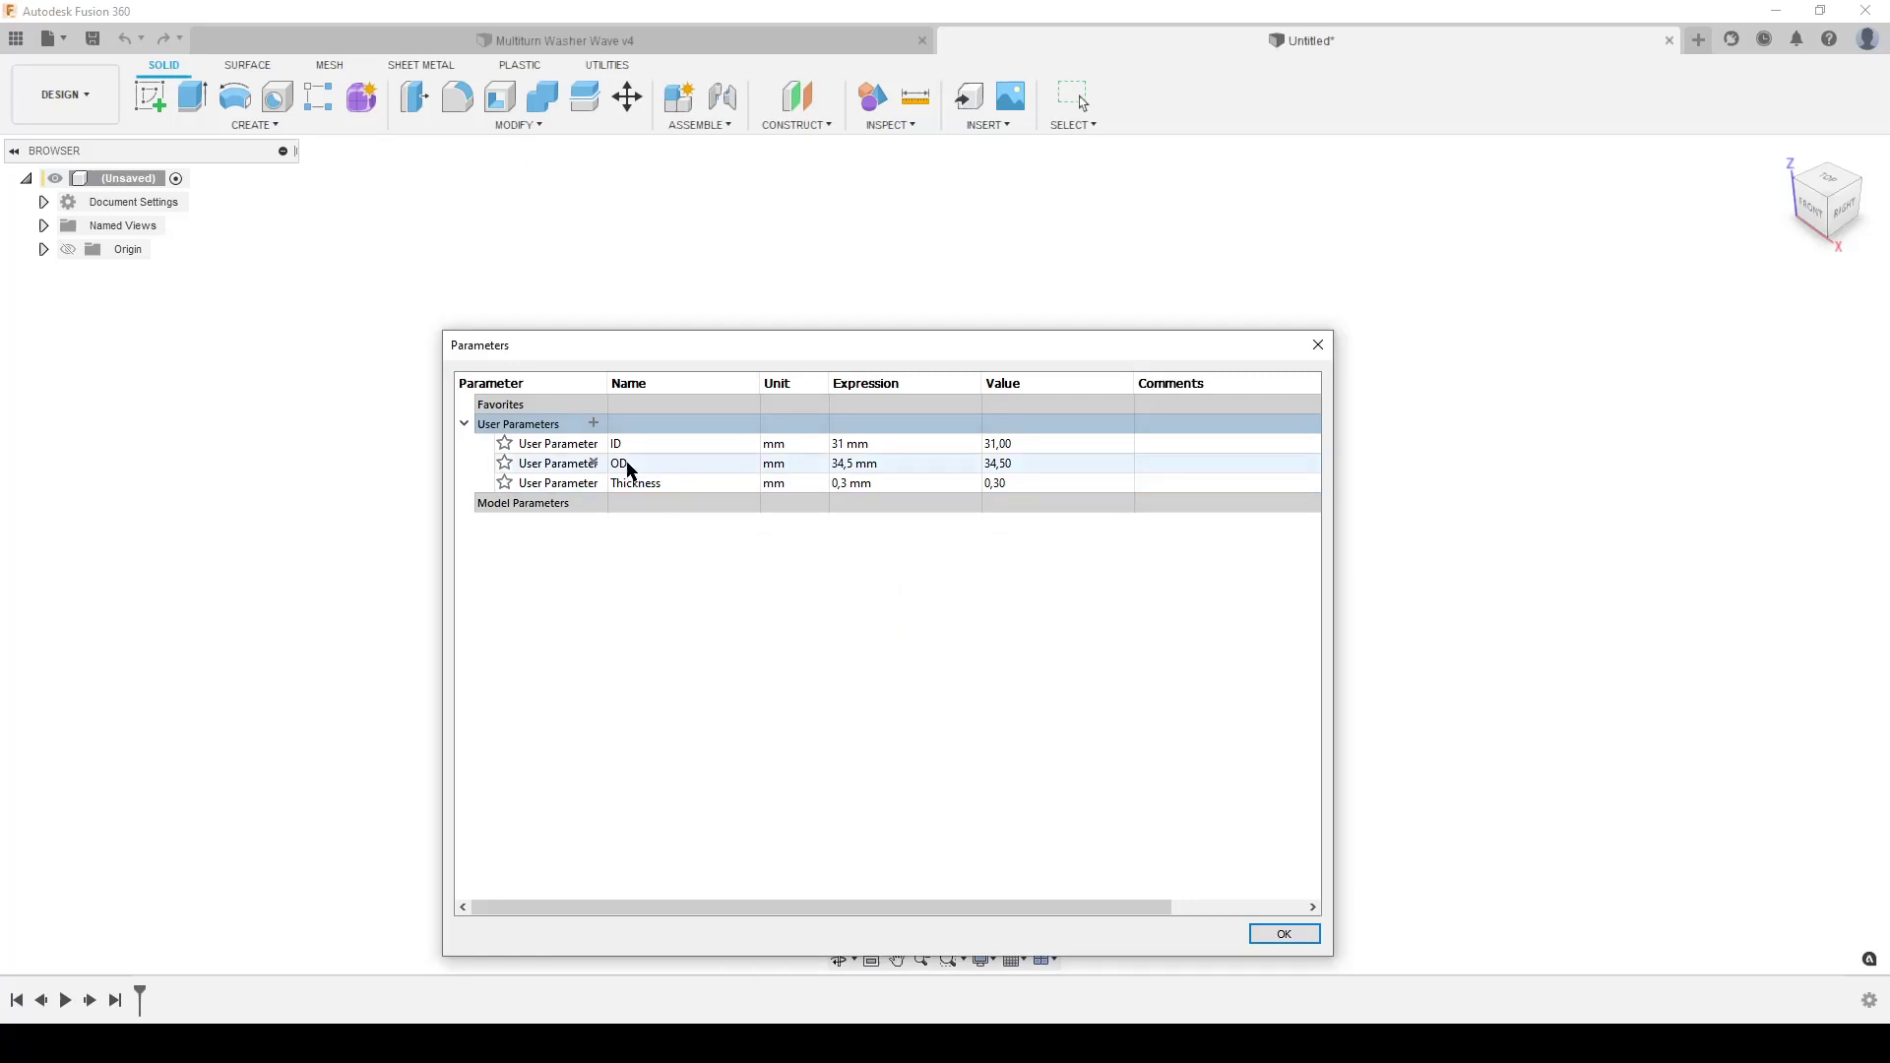
{"action": "left_click", "coordinate": [593, 423]}
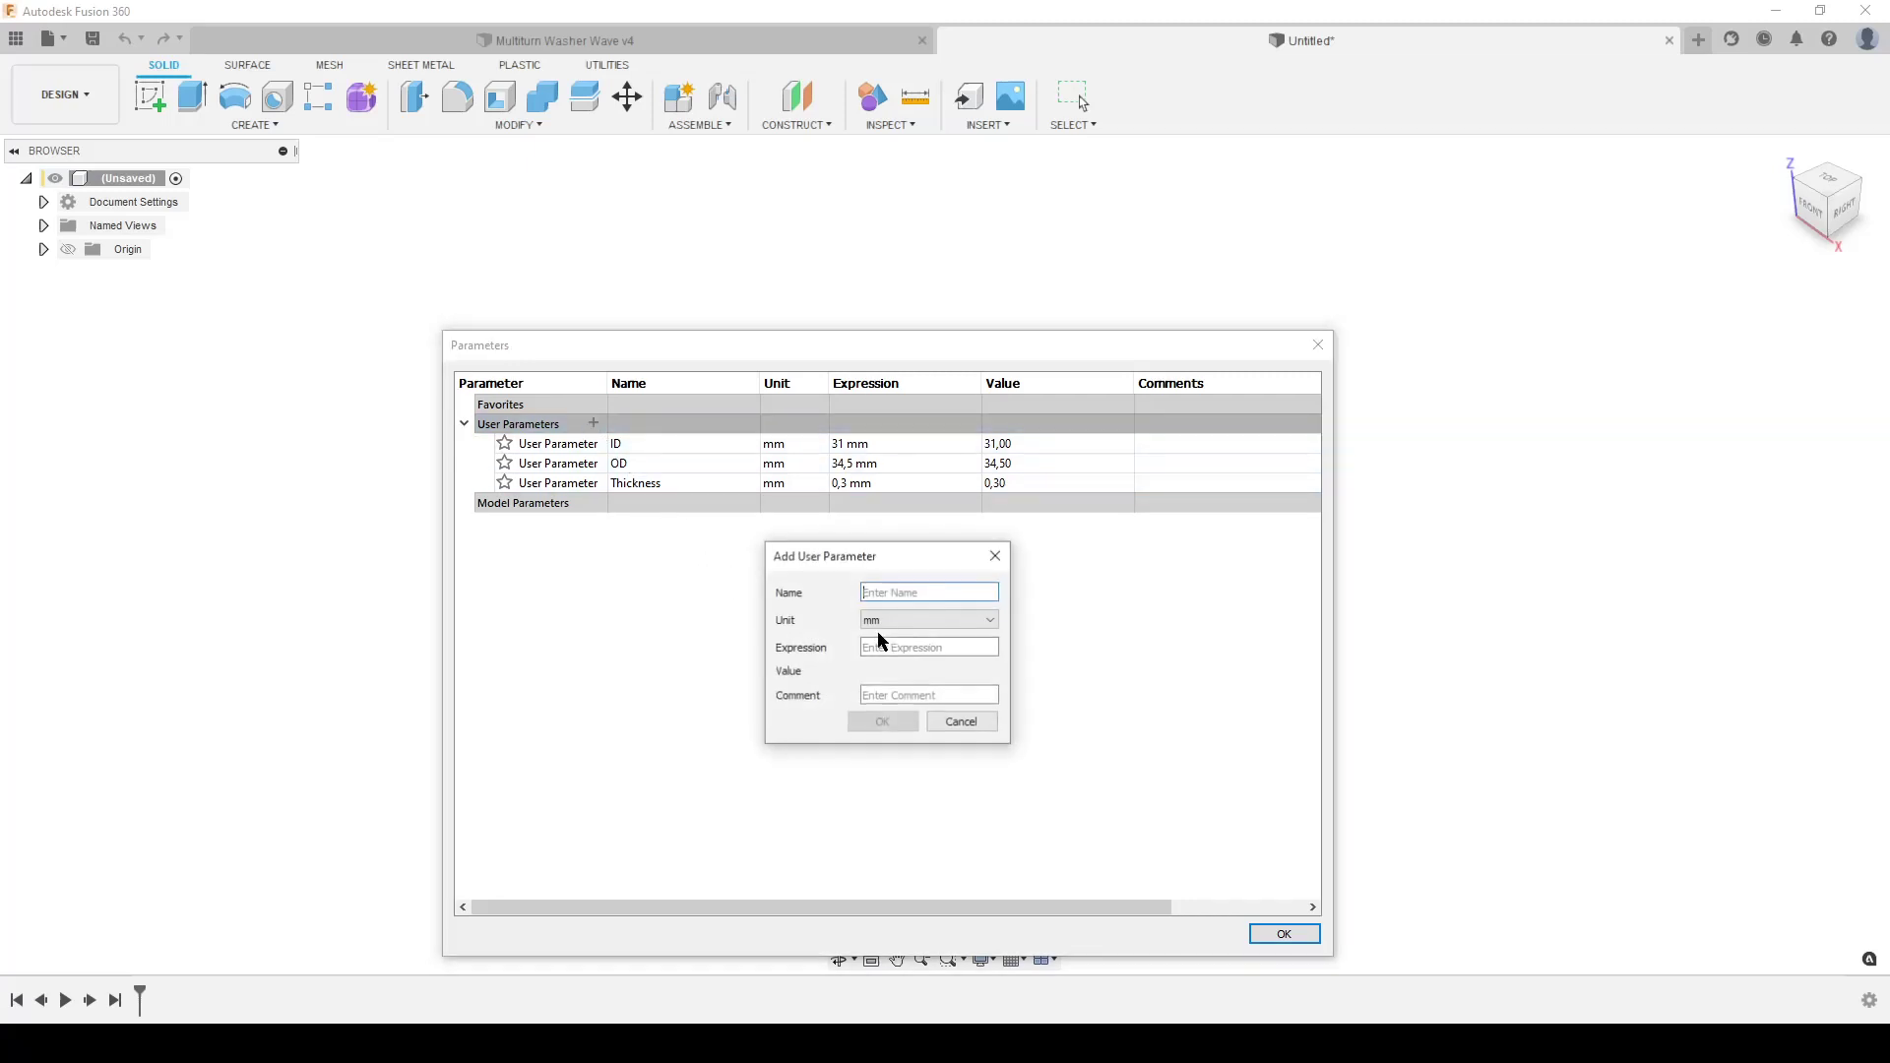
- Cancel the empty parameter form and zoom in and out on the wave-spring photo
{"action": "left_click", "coordinate": [962, 722]}
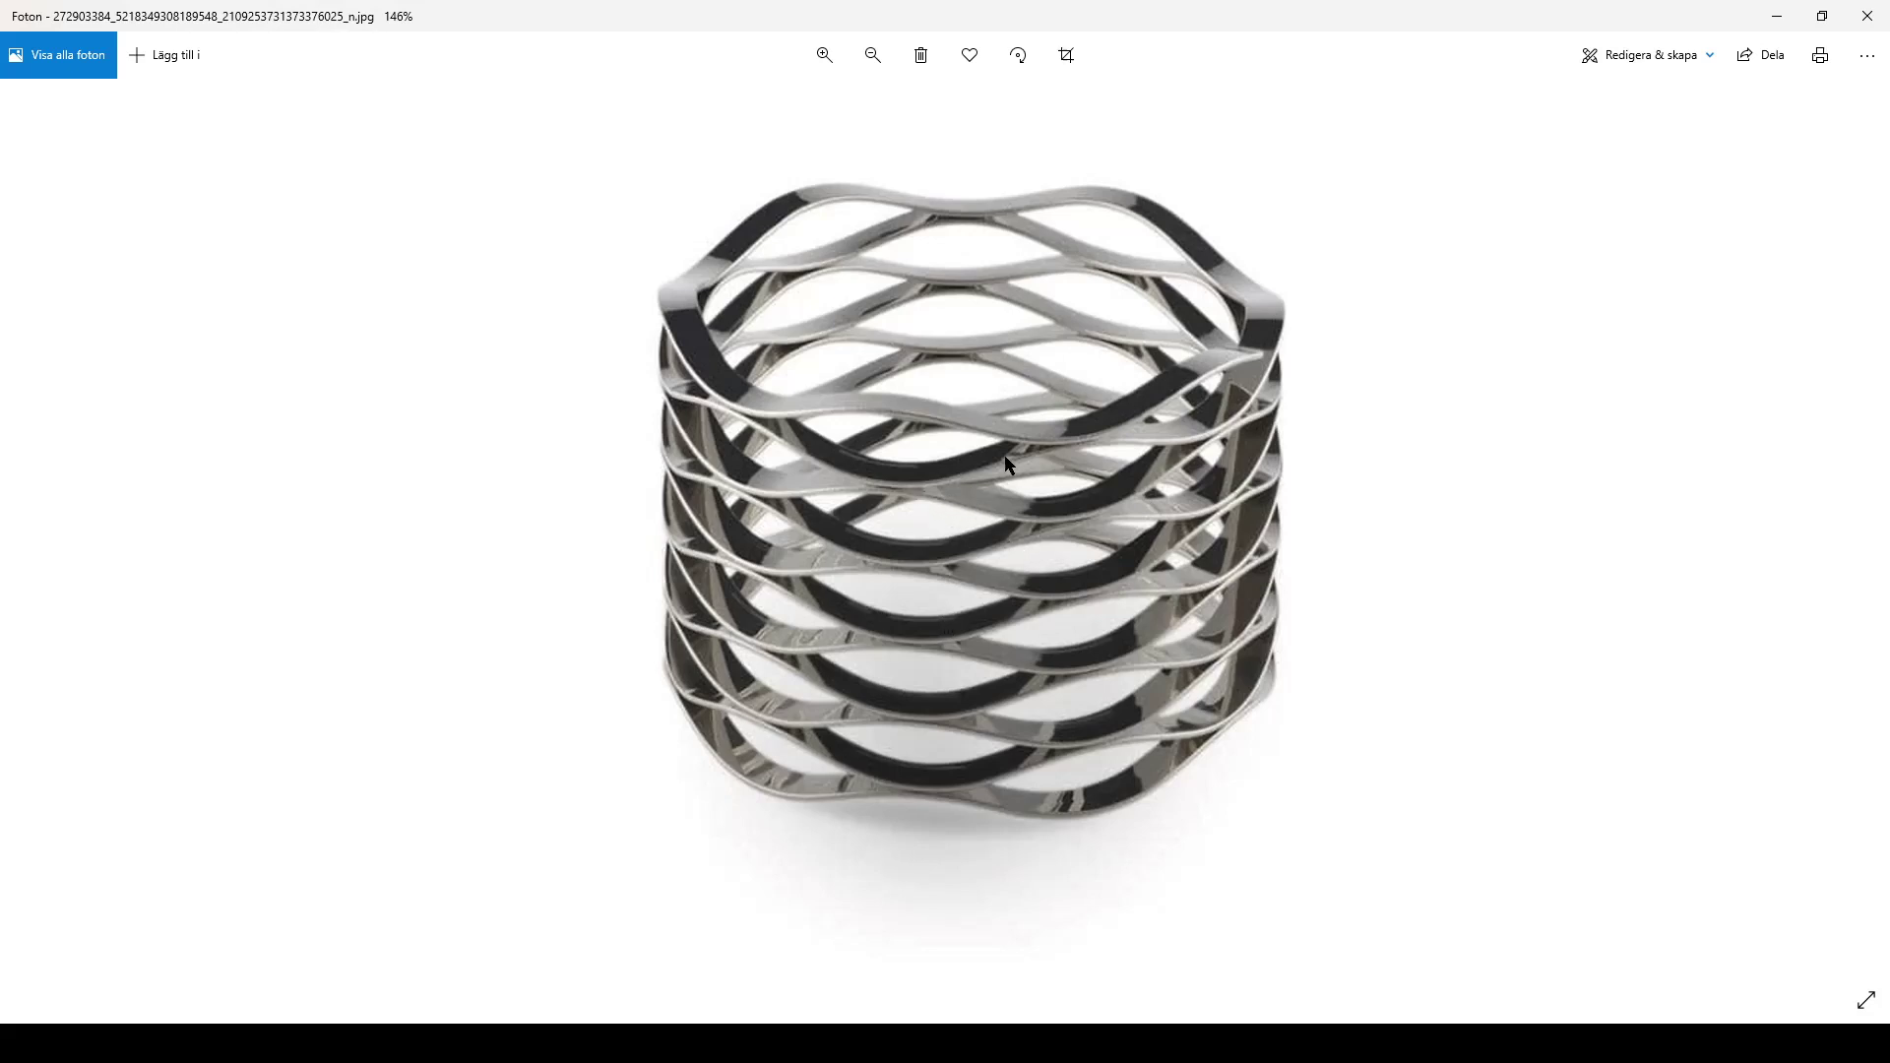
{"action": "scroll", "coordinate": [929, 394], "scroll_direction": "up", "scroll_amount": 3}
{"action": "scroll", "coordinate": [927, 390], "scroll_direction": "up", "scroll_amount": 2}
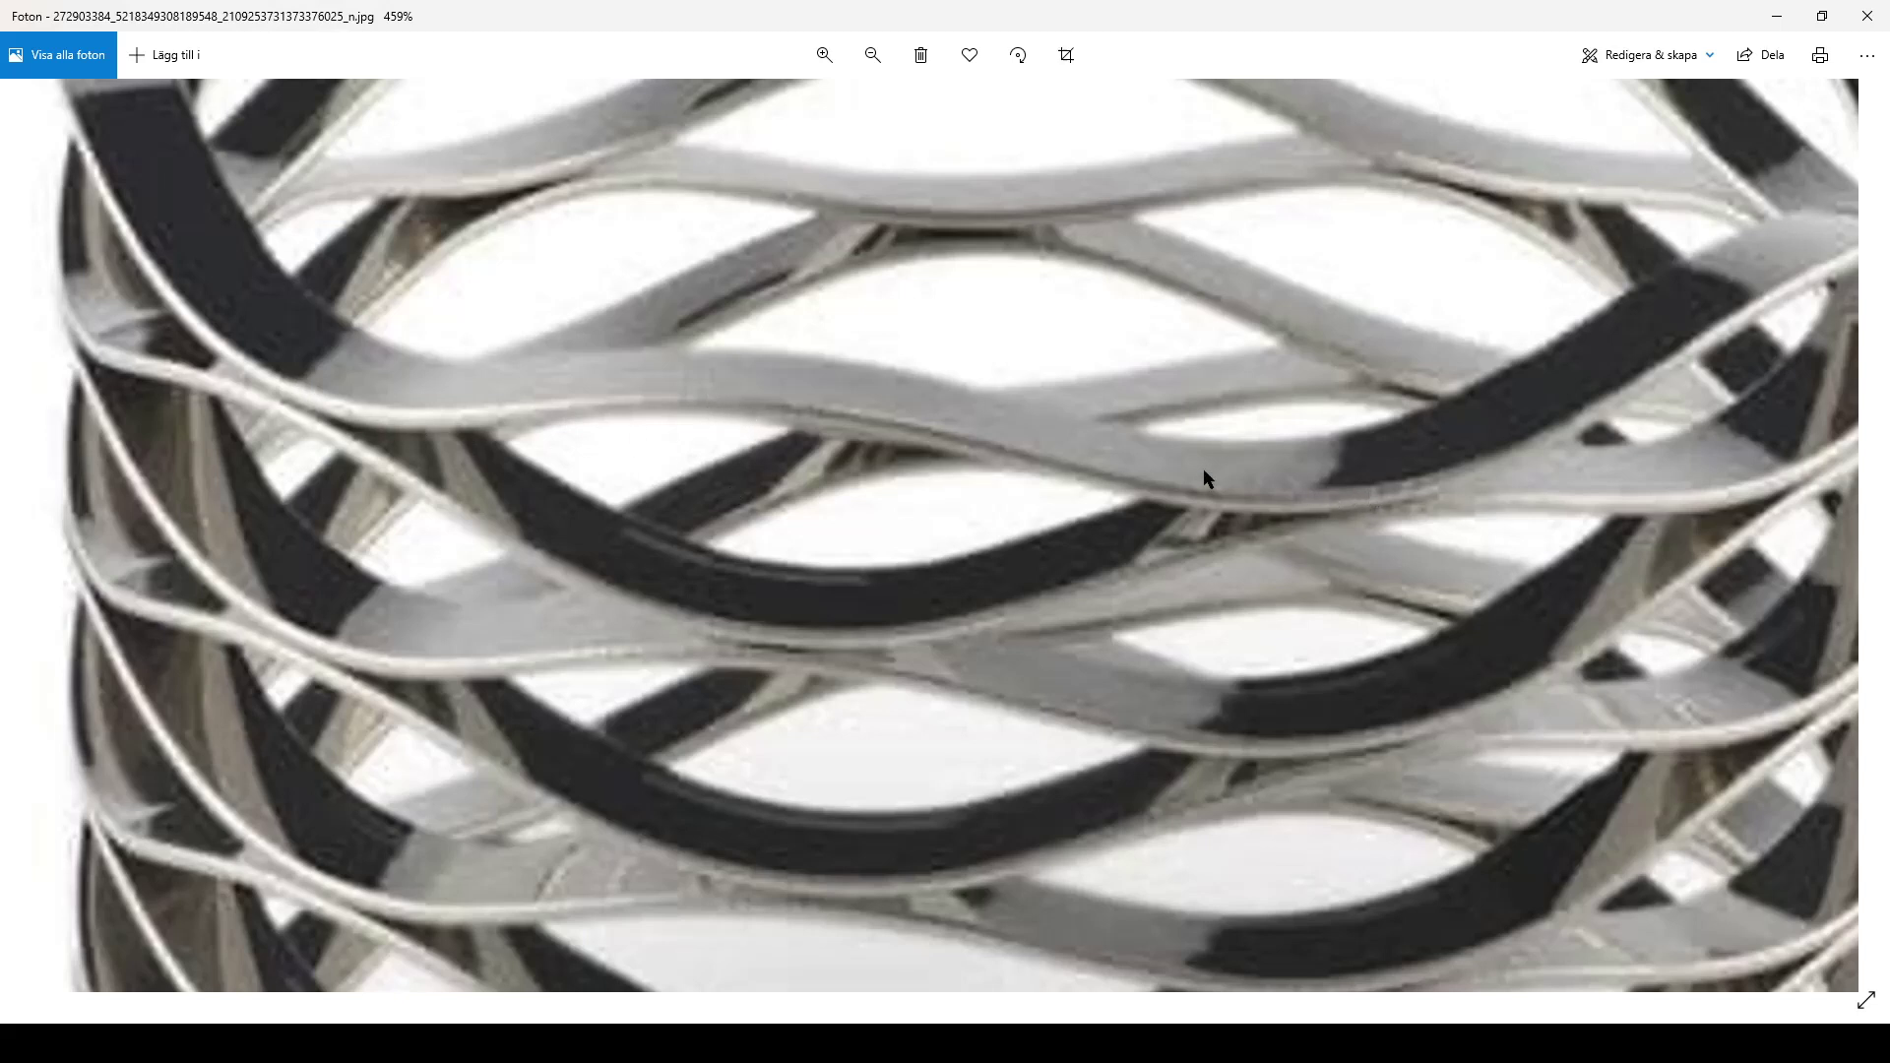
{"action": "scroll", "coordinate": [977, 435], "scroll_direction": "down", "scroll_amount": 5}
{"action": "scroll", "coordinate": [976, 448], "scroll_direction": "down", "scroll_amount": 1}
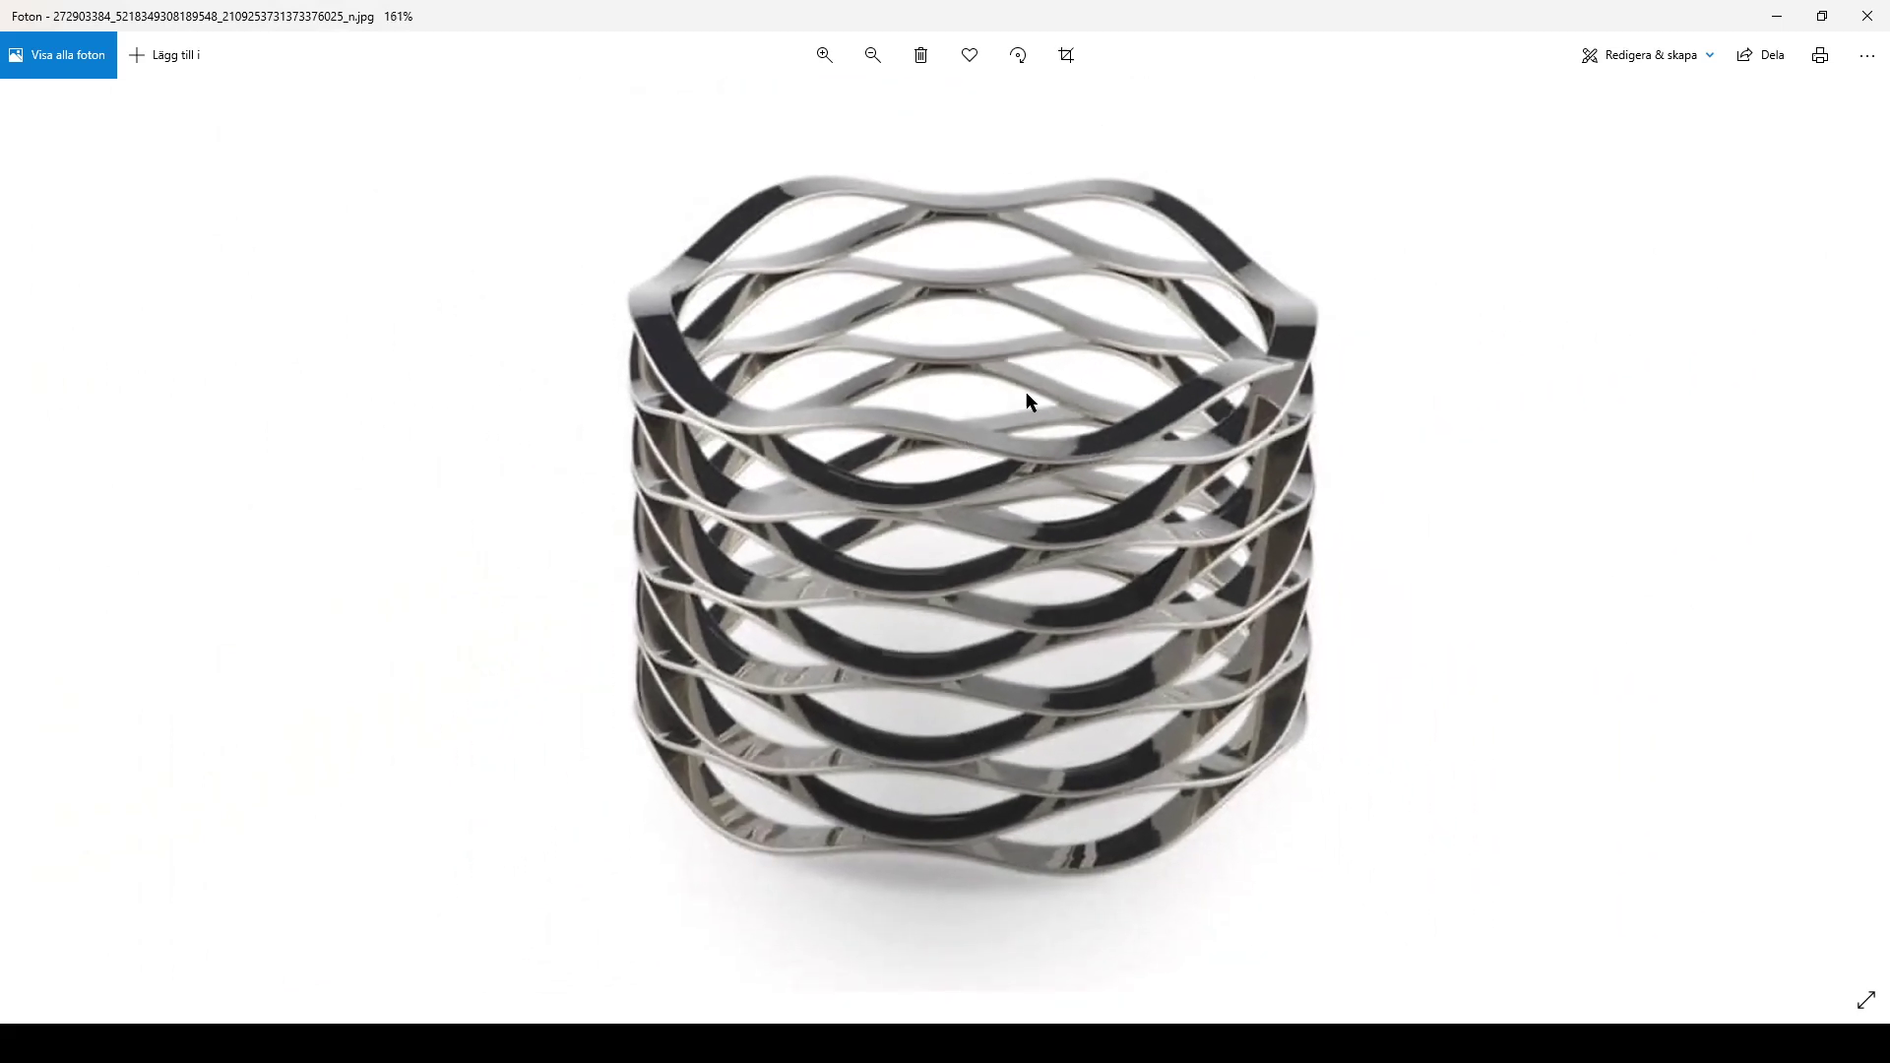
{"action": "scroll", "coordinate": [984, 423], "scroll_direction": "up", "scroll_amount": 1}
{"action": "scroll", "coordinate": [945, 433], "scroll_direction": "down", "scroll_amount": 1}
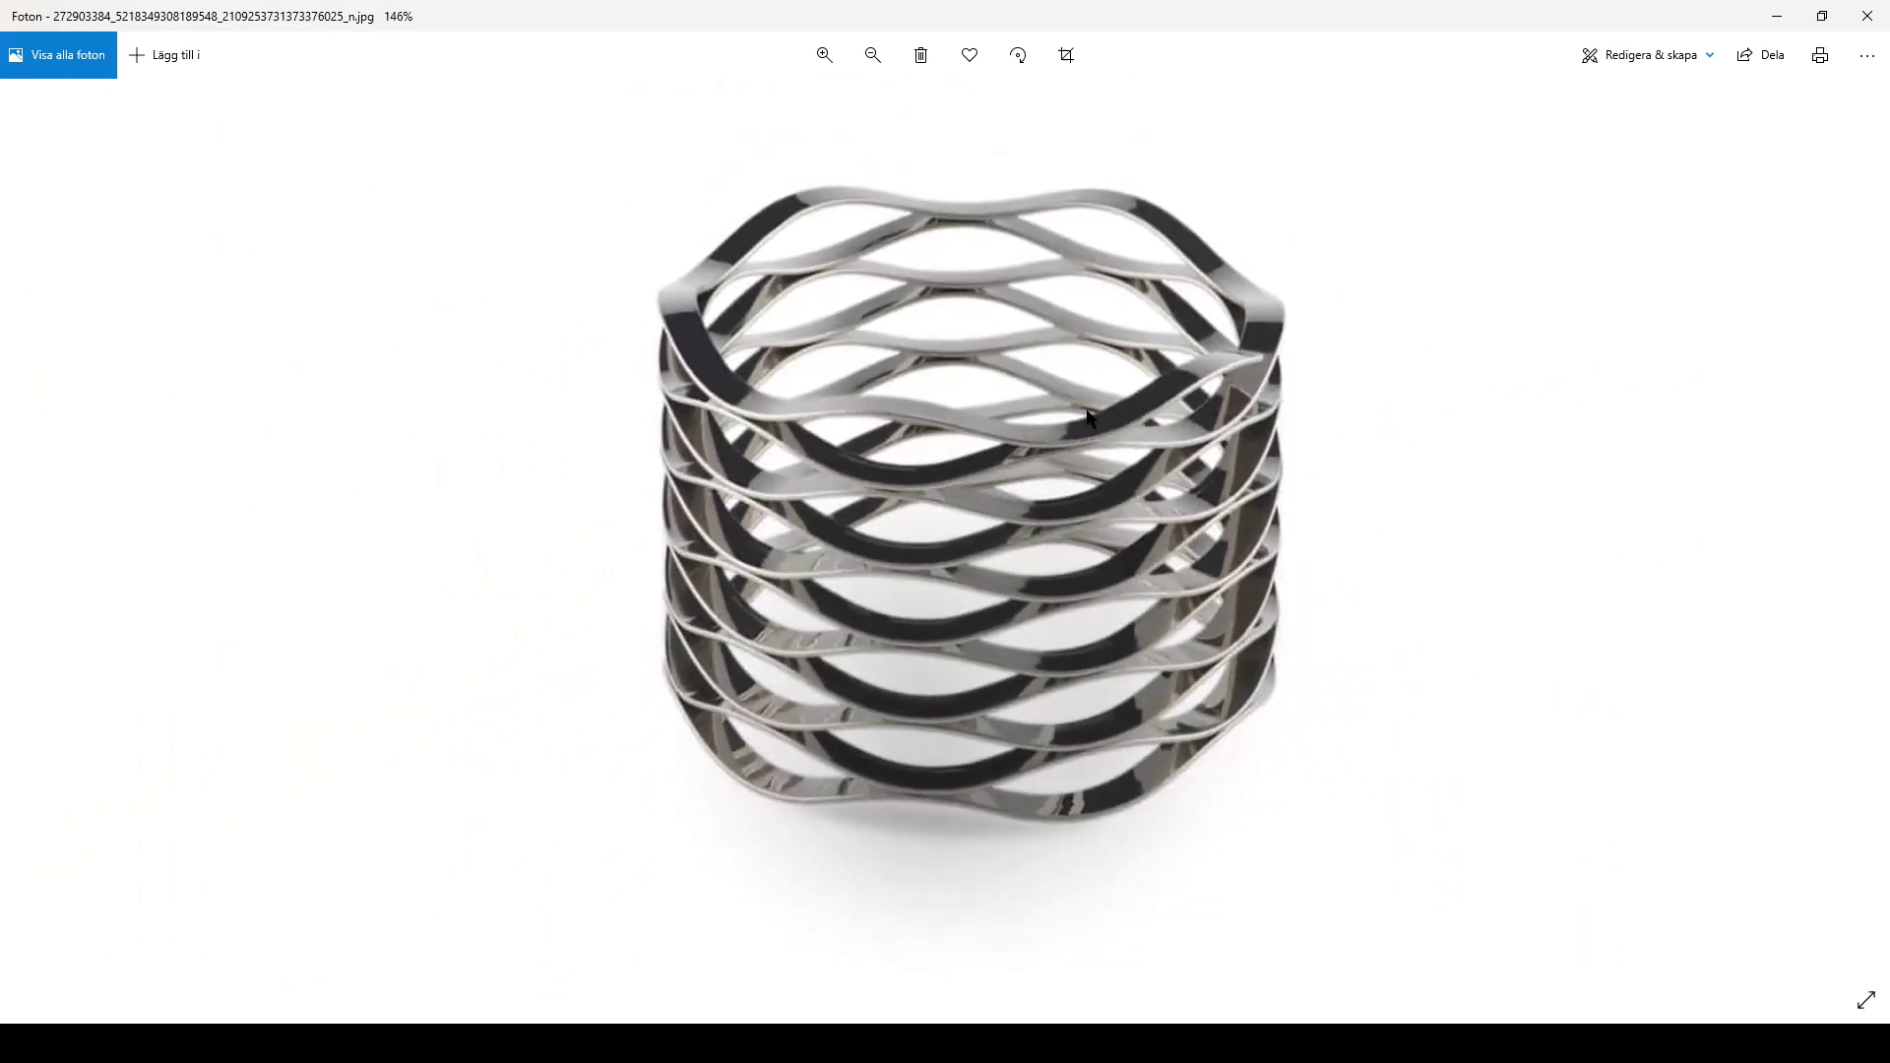
{"action": "scroll", "coordinate": [1123, 398], "scroll_direction": "up", "scroll_amount": 1}
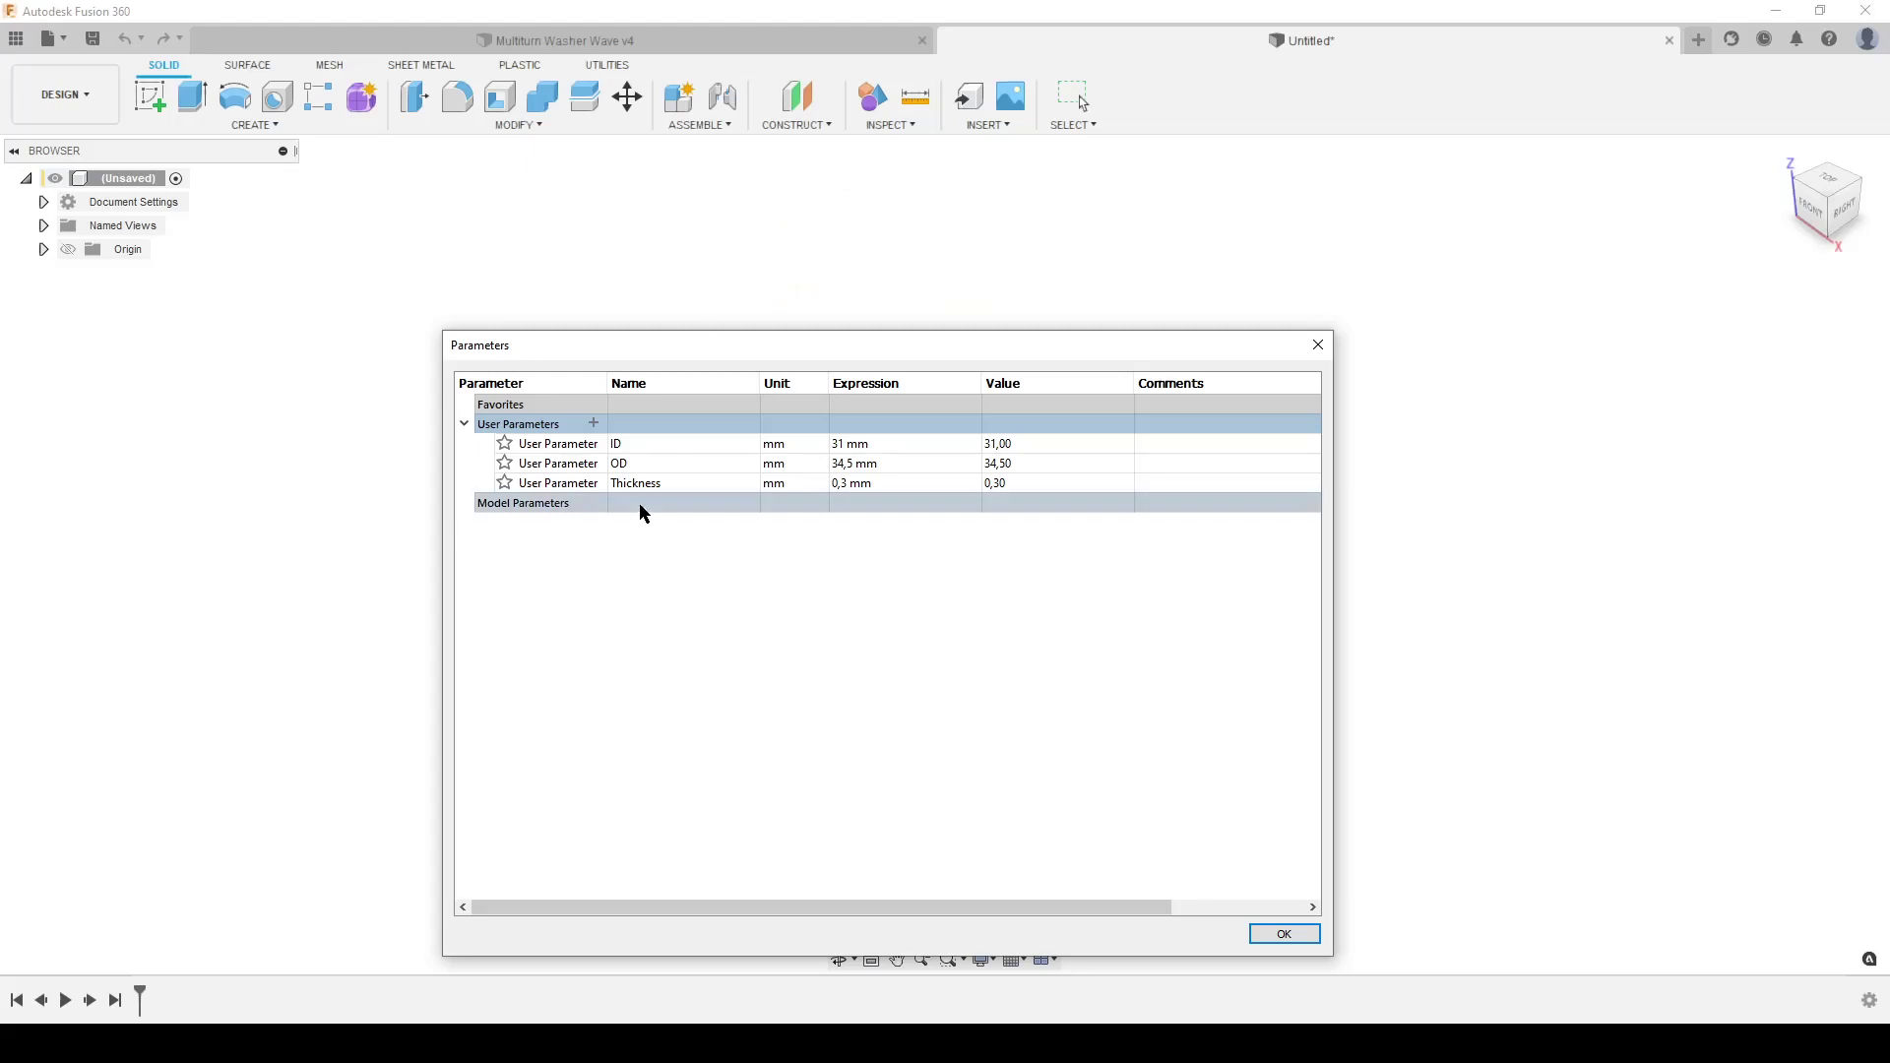
- Add a HeightWave user parameter of 2 mm, then return to the reference photo
{"action": "left_click", "coordinate": [592, 423]}
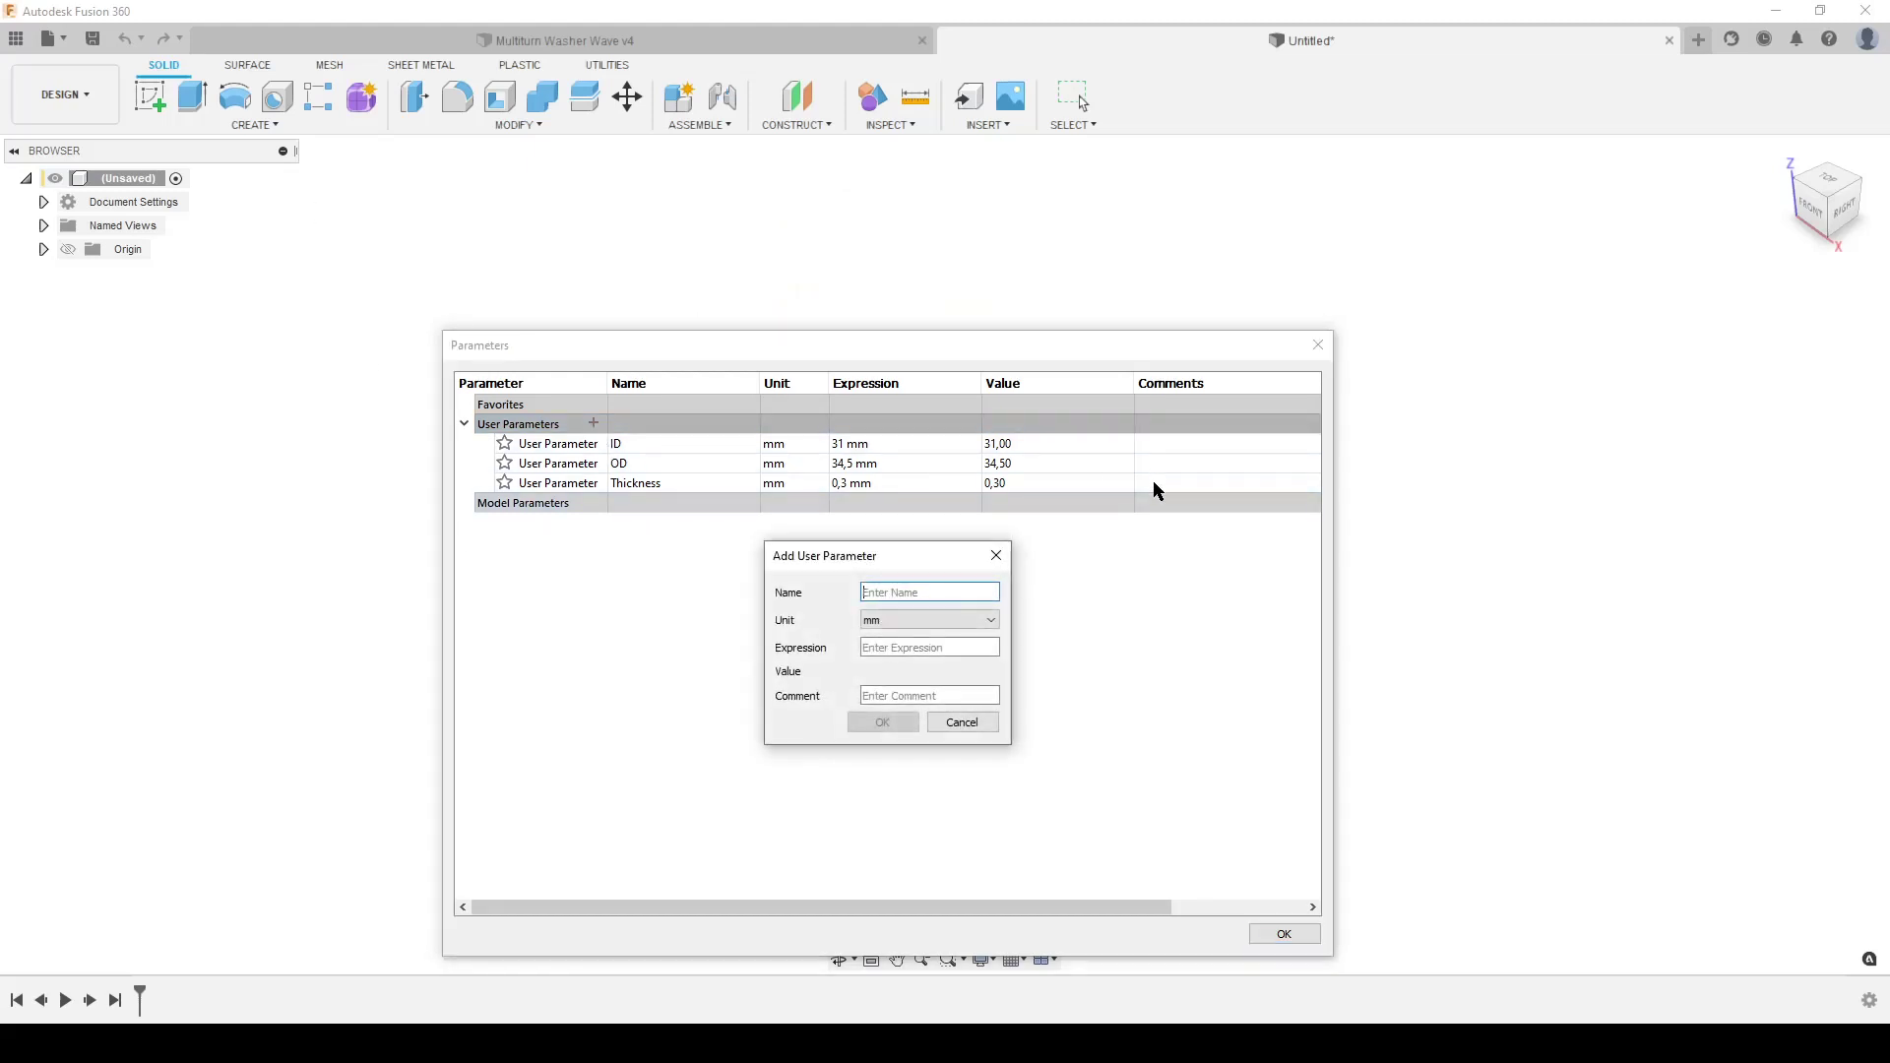
{"action": "type", "text": "He"}
{"action": "type", "text": "2"}
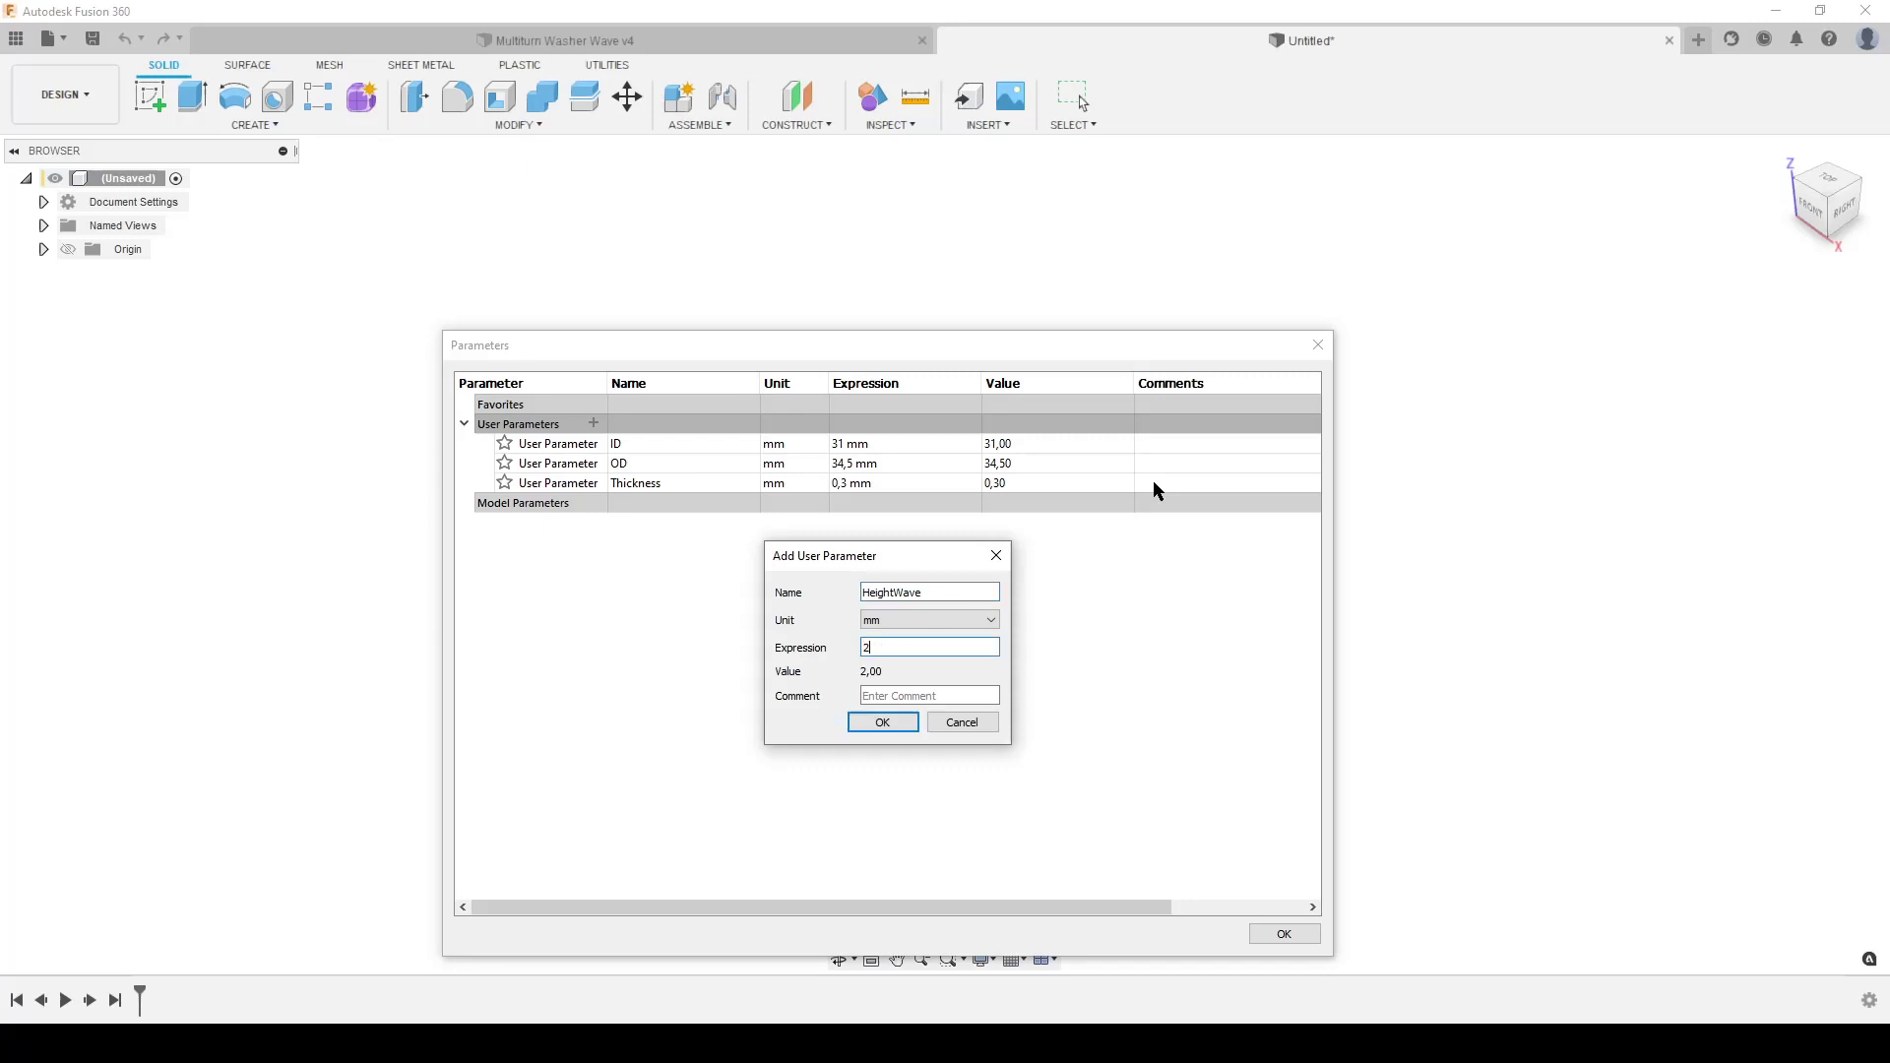
{"action": "left_click", "coordinate": [882, 724]}
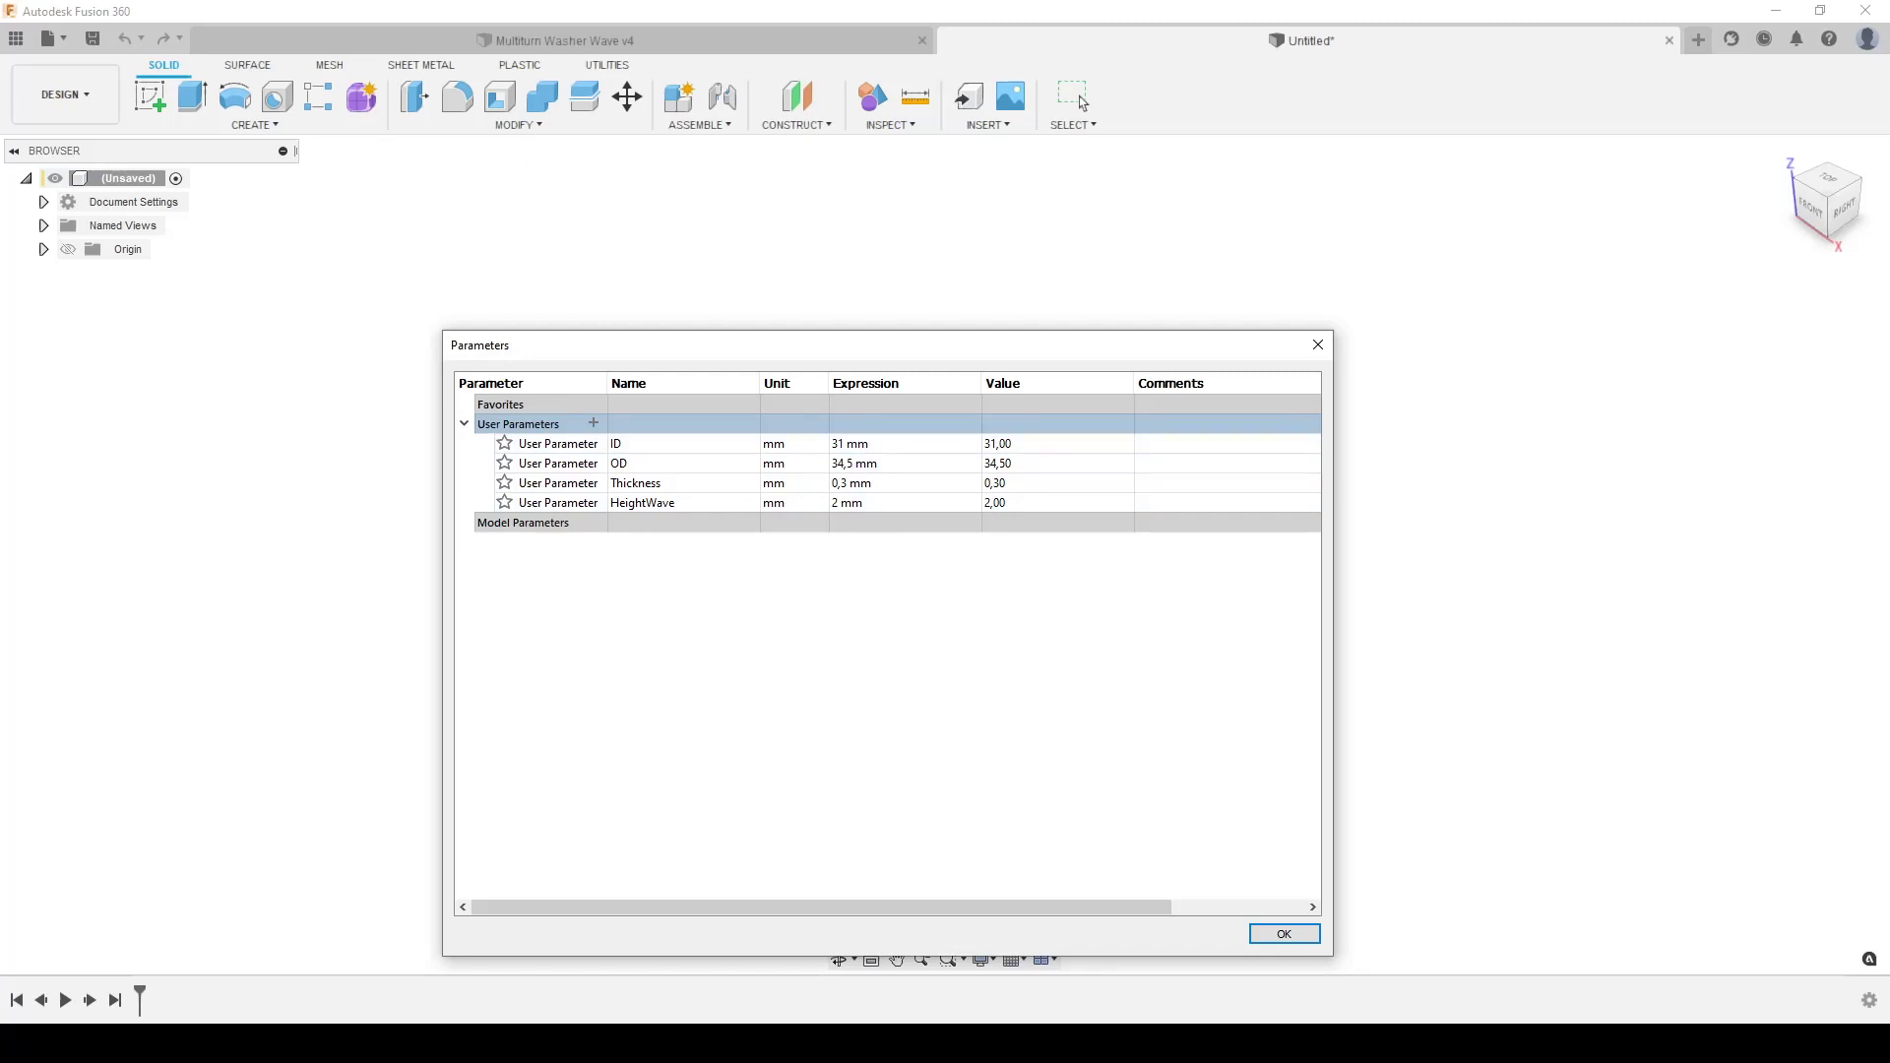
{"action": "key", "text": "alt+Tab"}
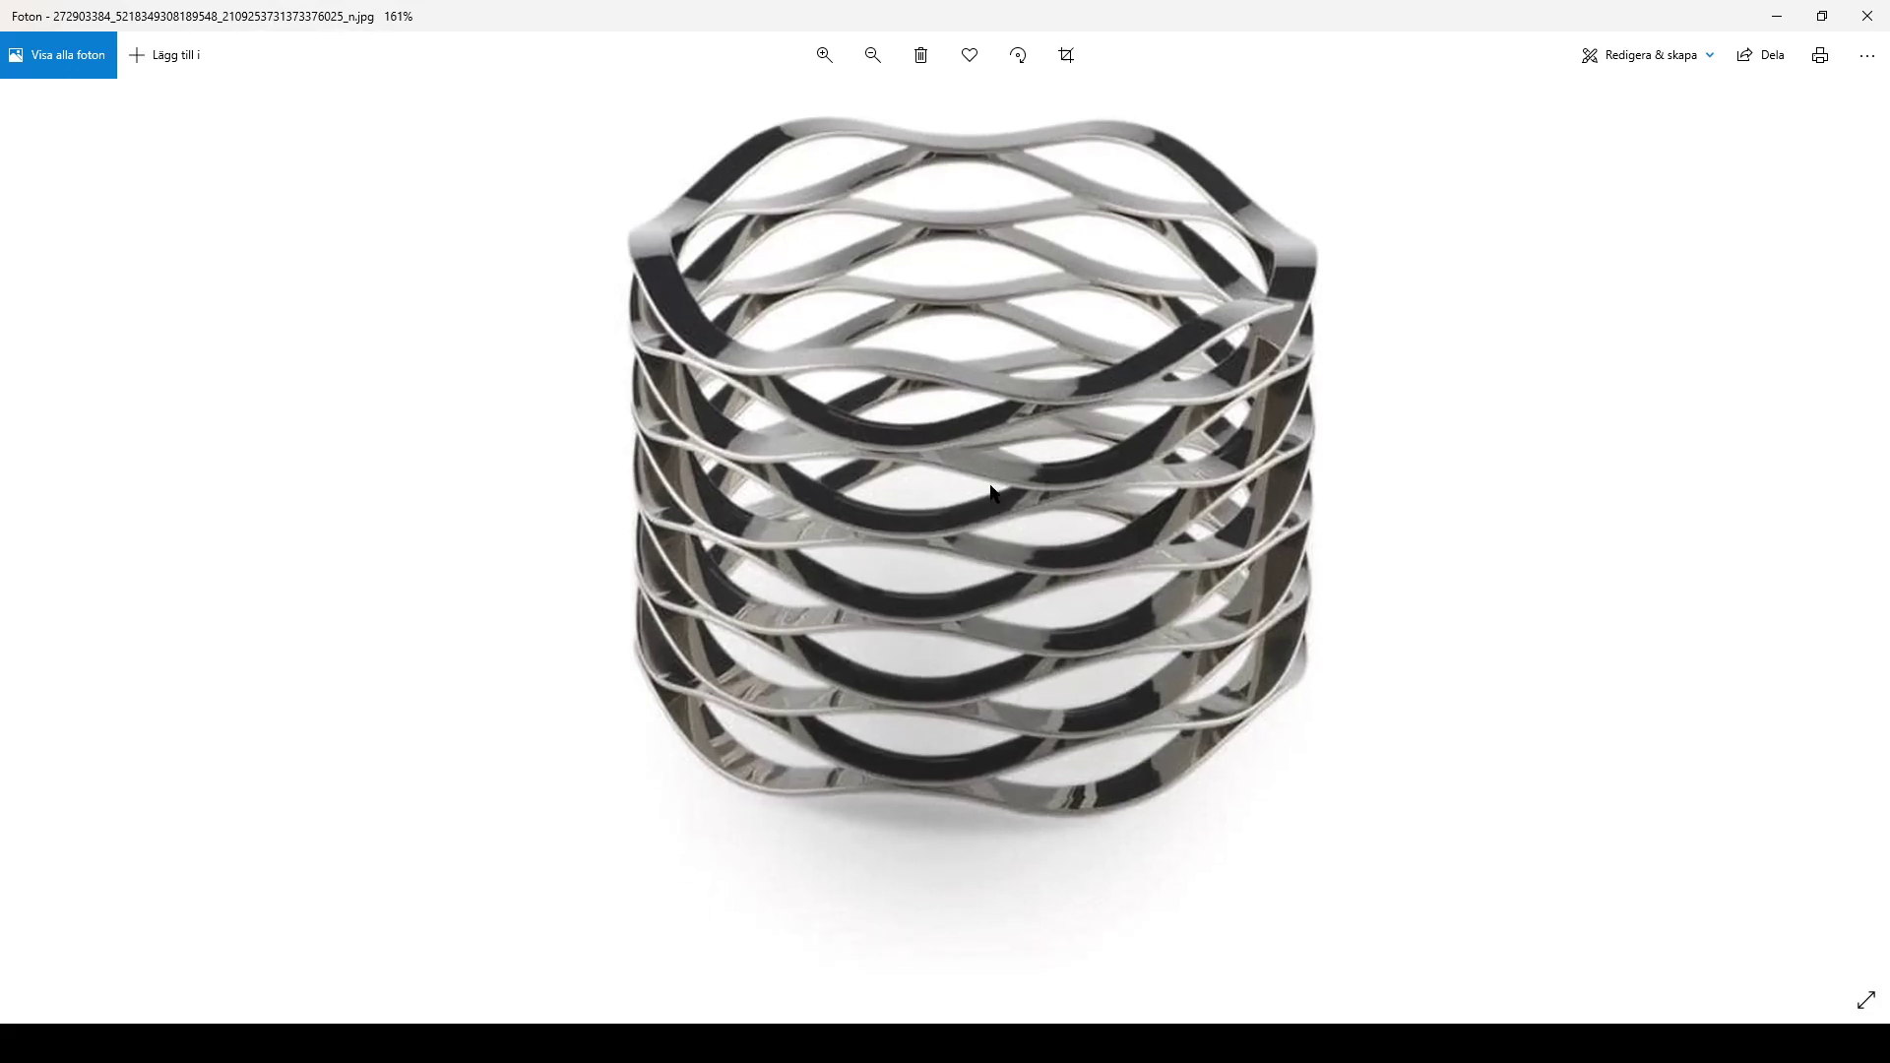
- Zoom into the stacked steel wave-spring reference photo
{"action": "scroll", "coordinate": [1019, 463], "scroll_direction": "up", "scroll_amount": 1}
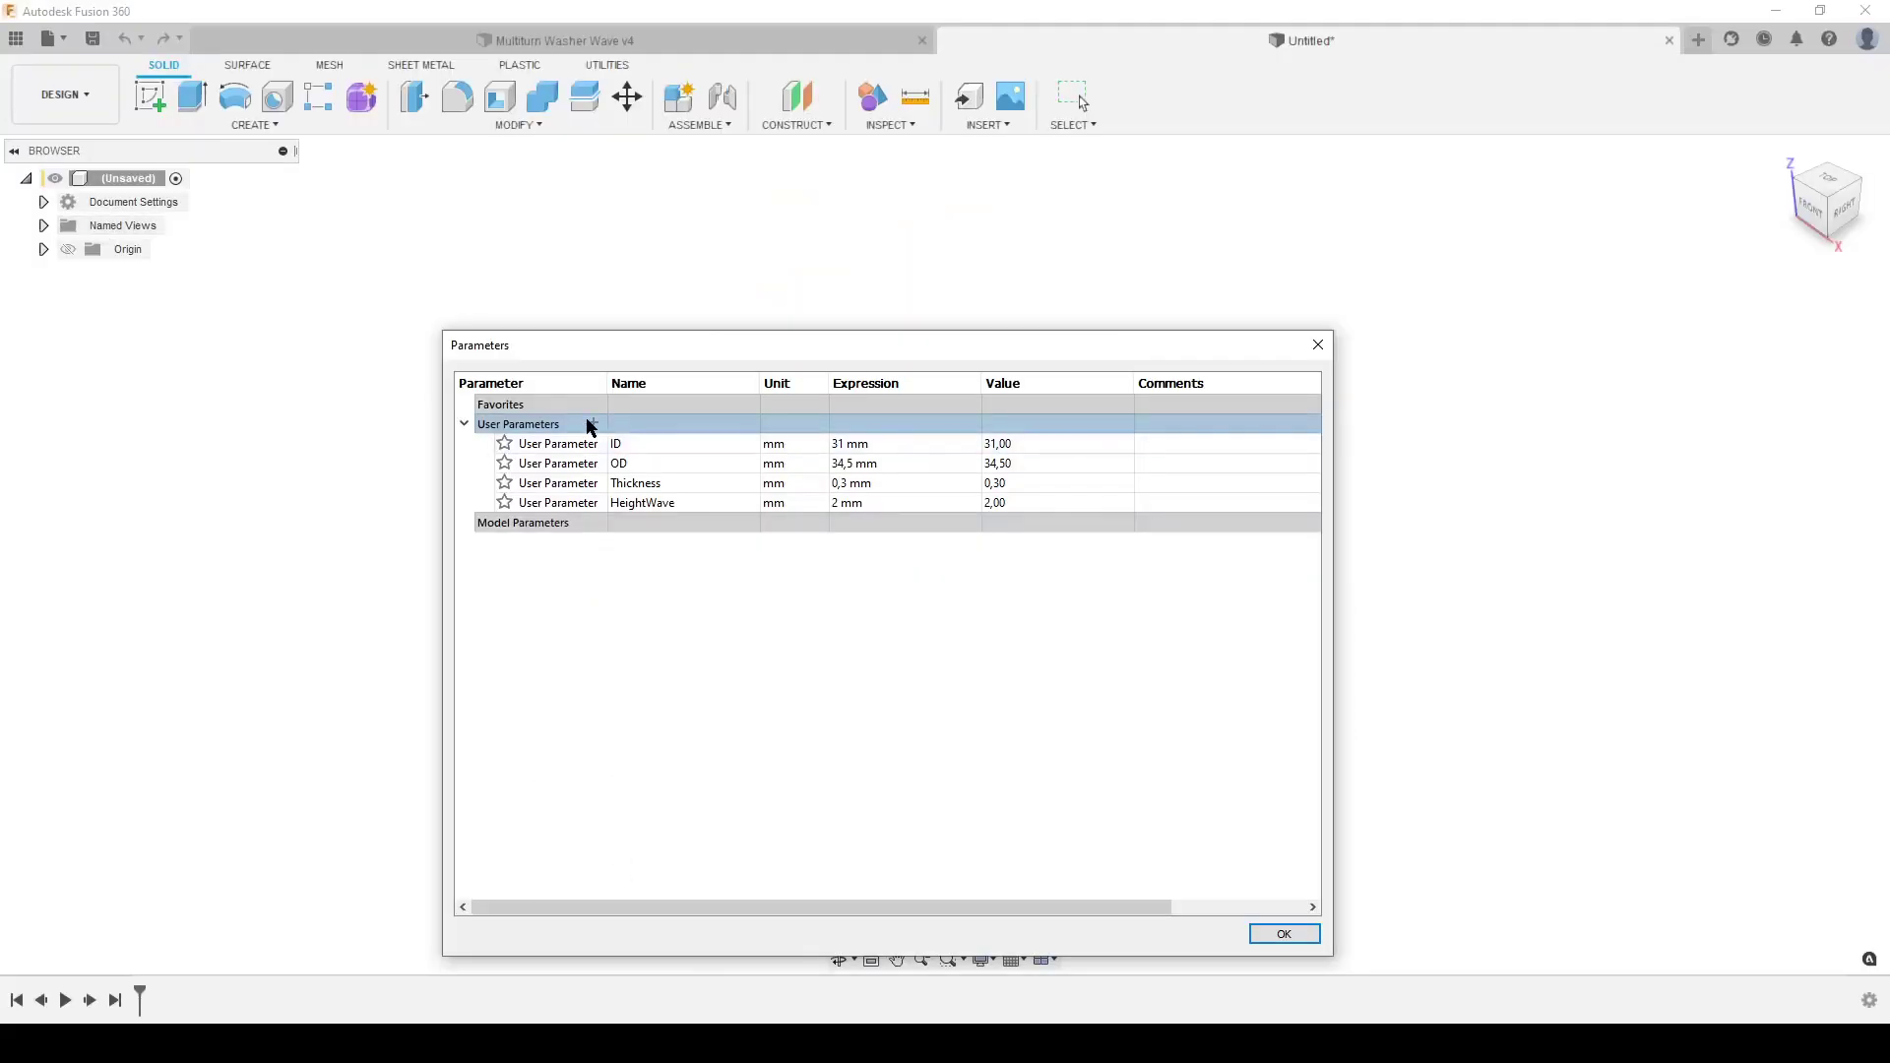
- Add unitless parameter NrWaves = 5 with the comment 'Design adds 1/2 wave'
{"action": "left_click", "coordinate": [593, 424]}
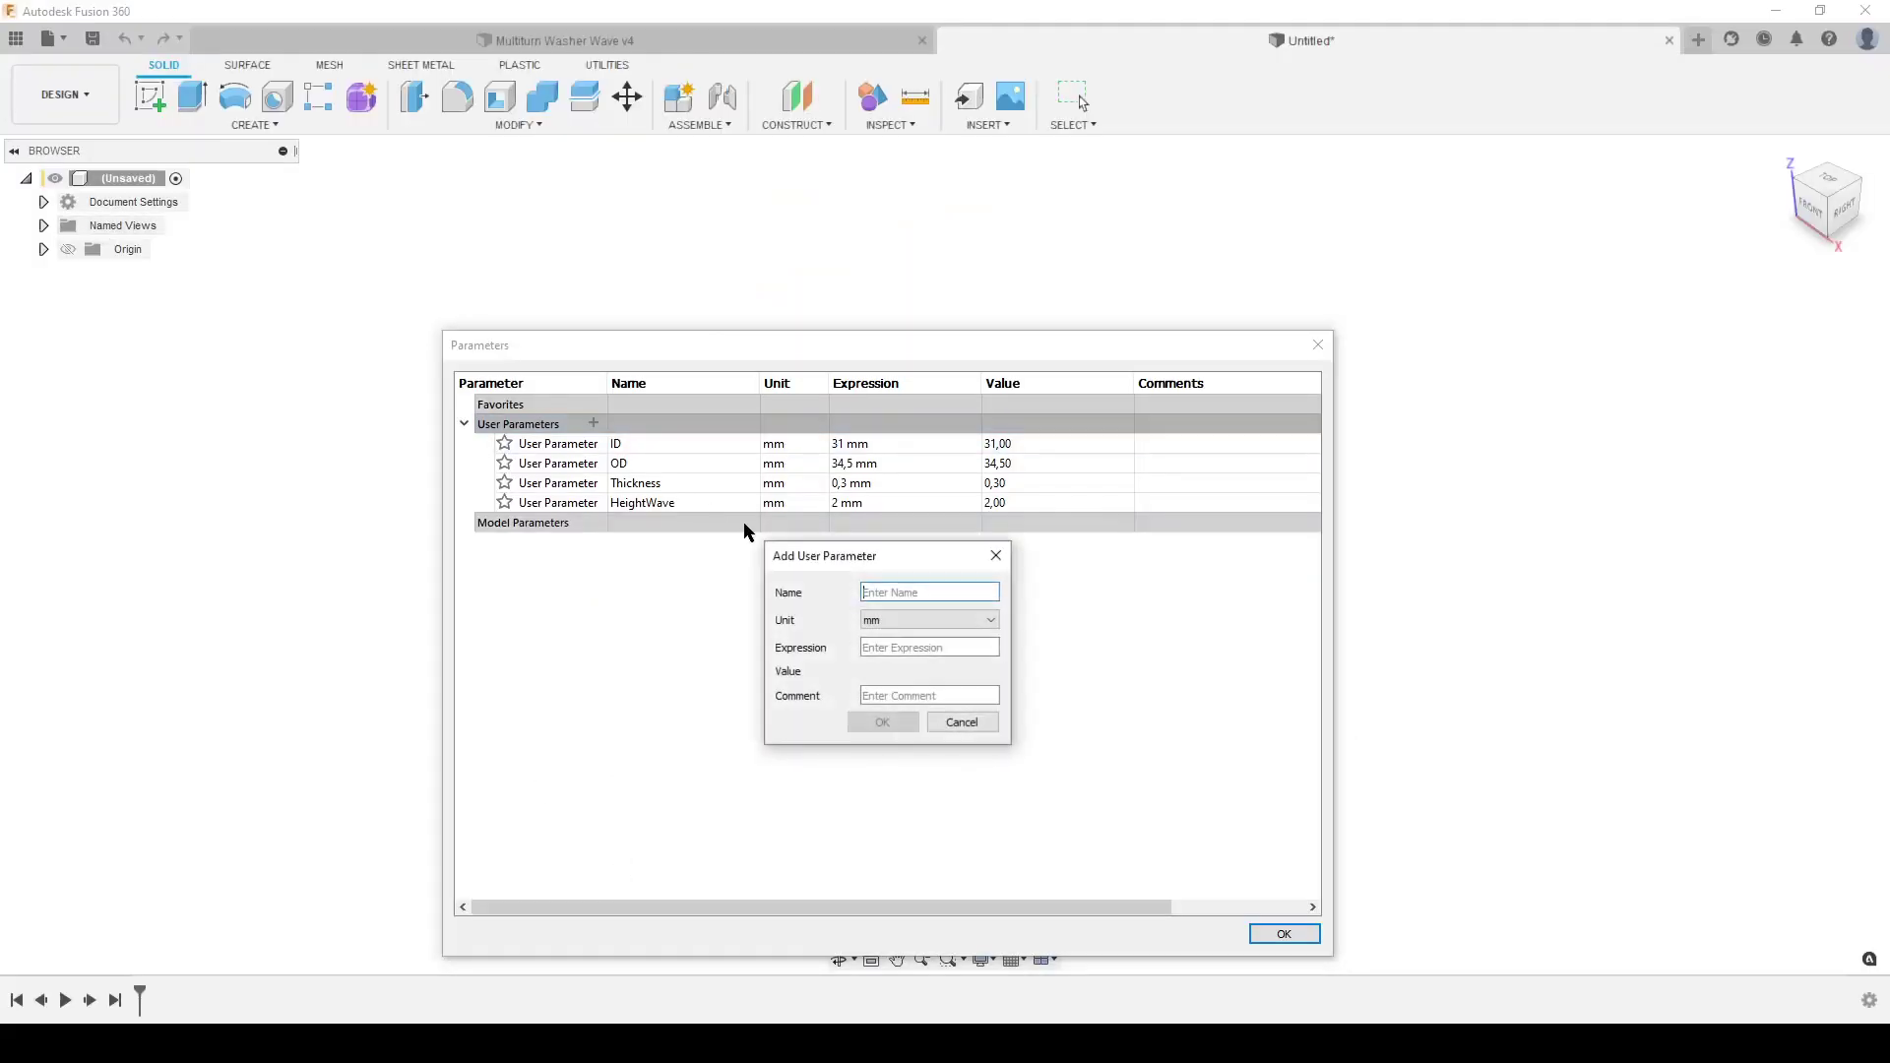
{"action": "left_click", "coordinate": [890, 591]}
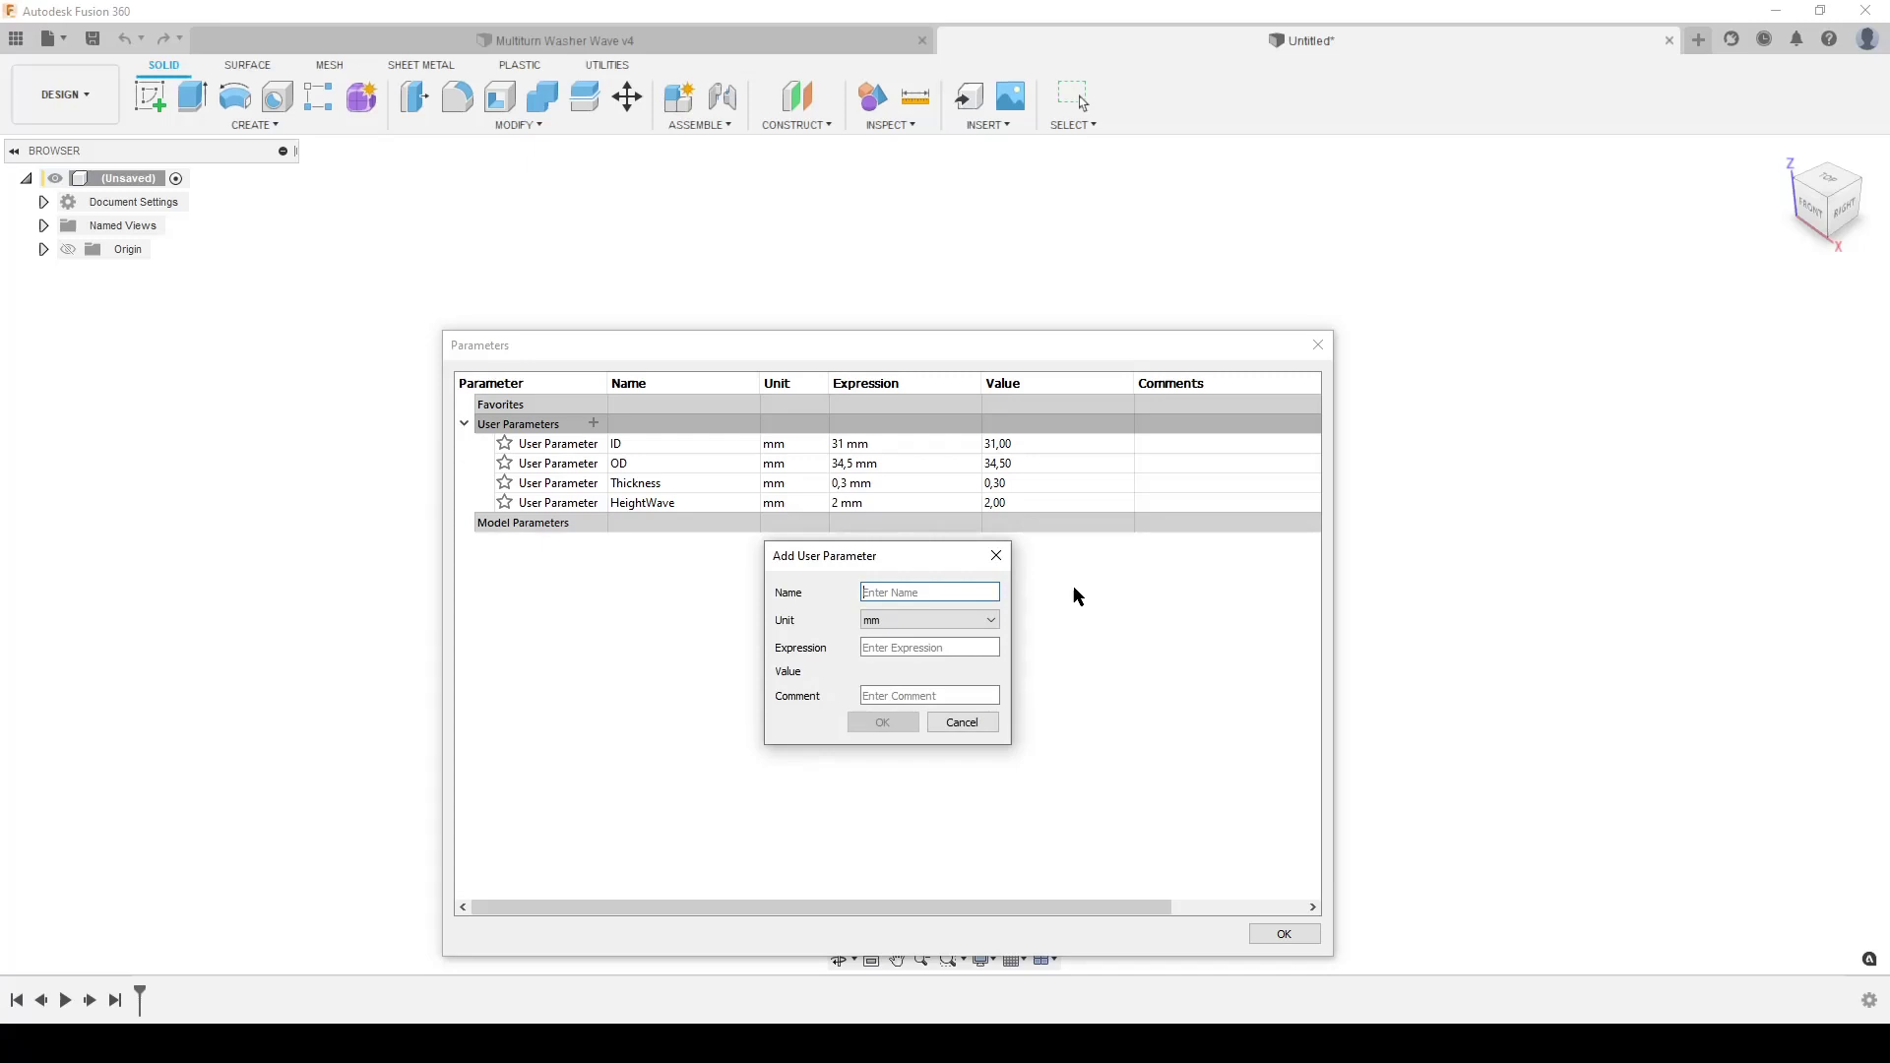
{"action": "type", "text": "NrWaves"}
{"action": "left_click", "coordinate": [983, 621]}
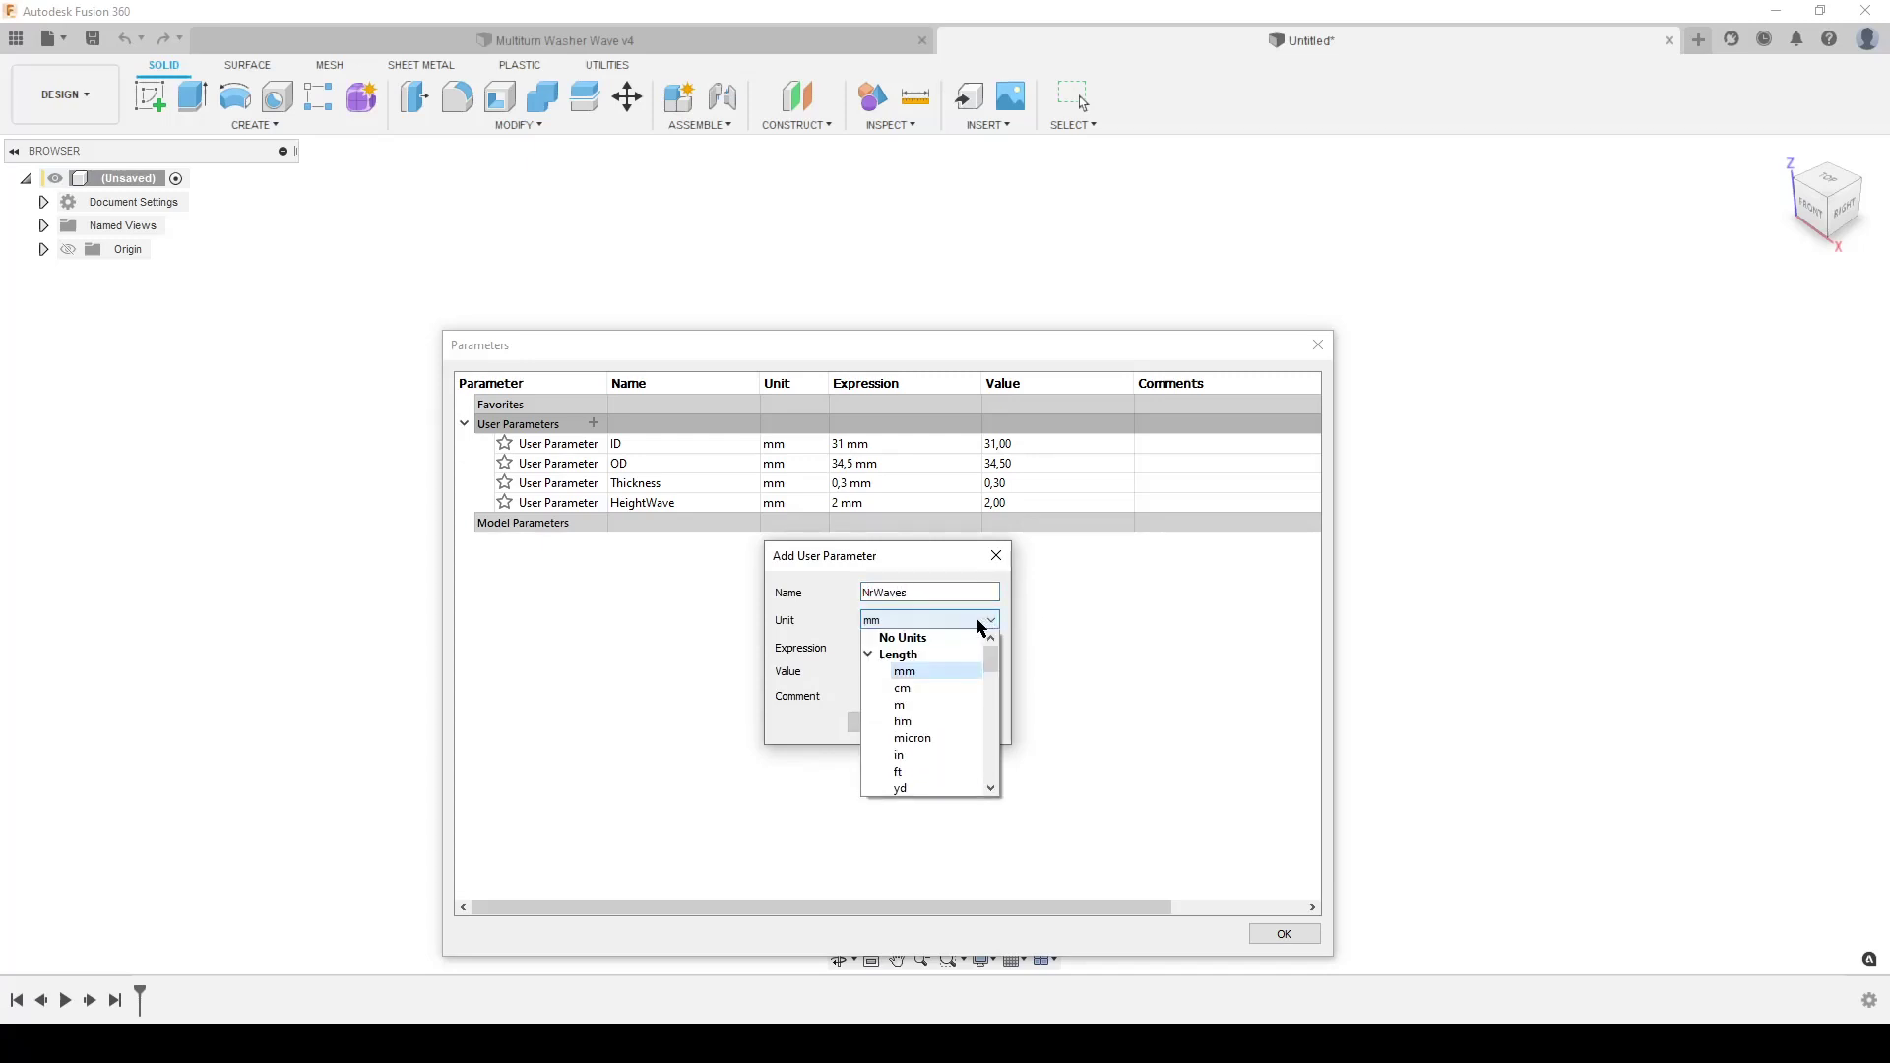
{"action": "left_click", "coordinate": [894, 638]}
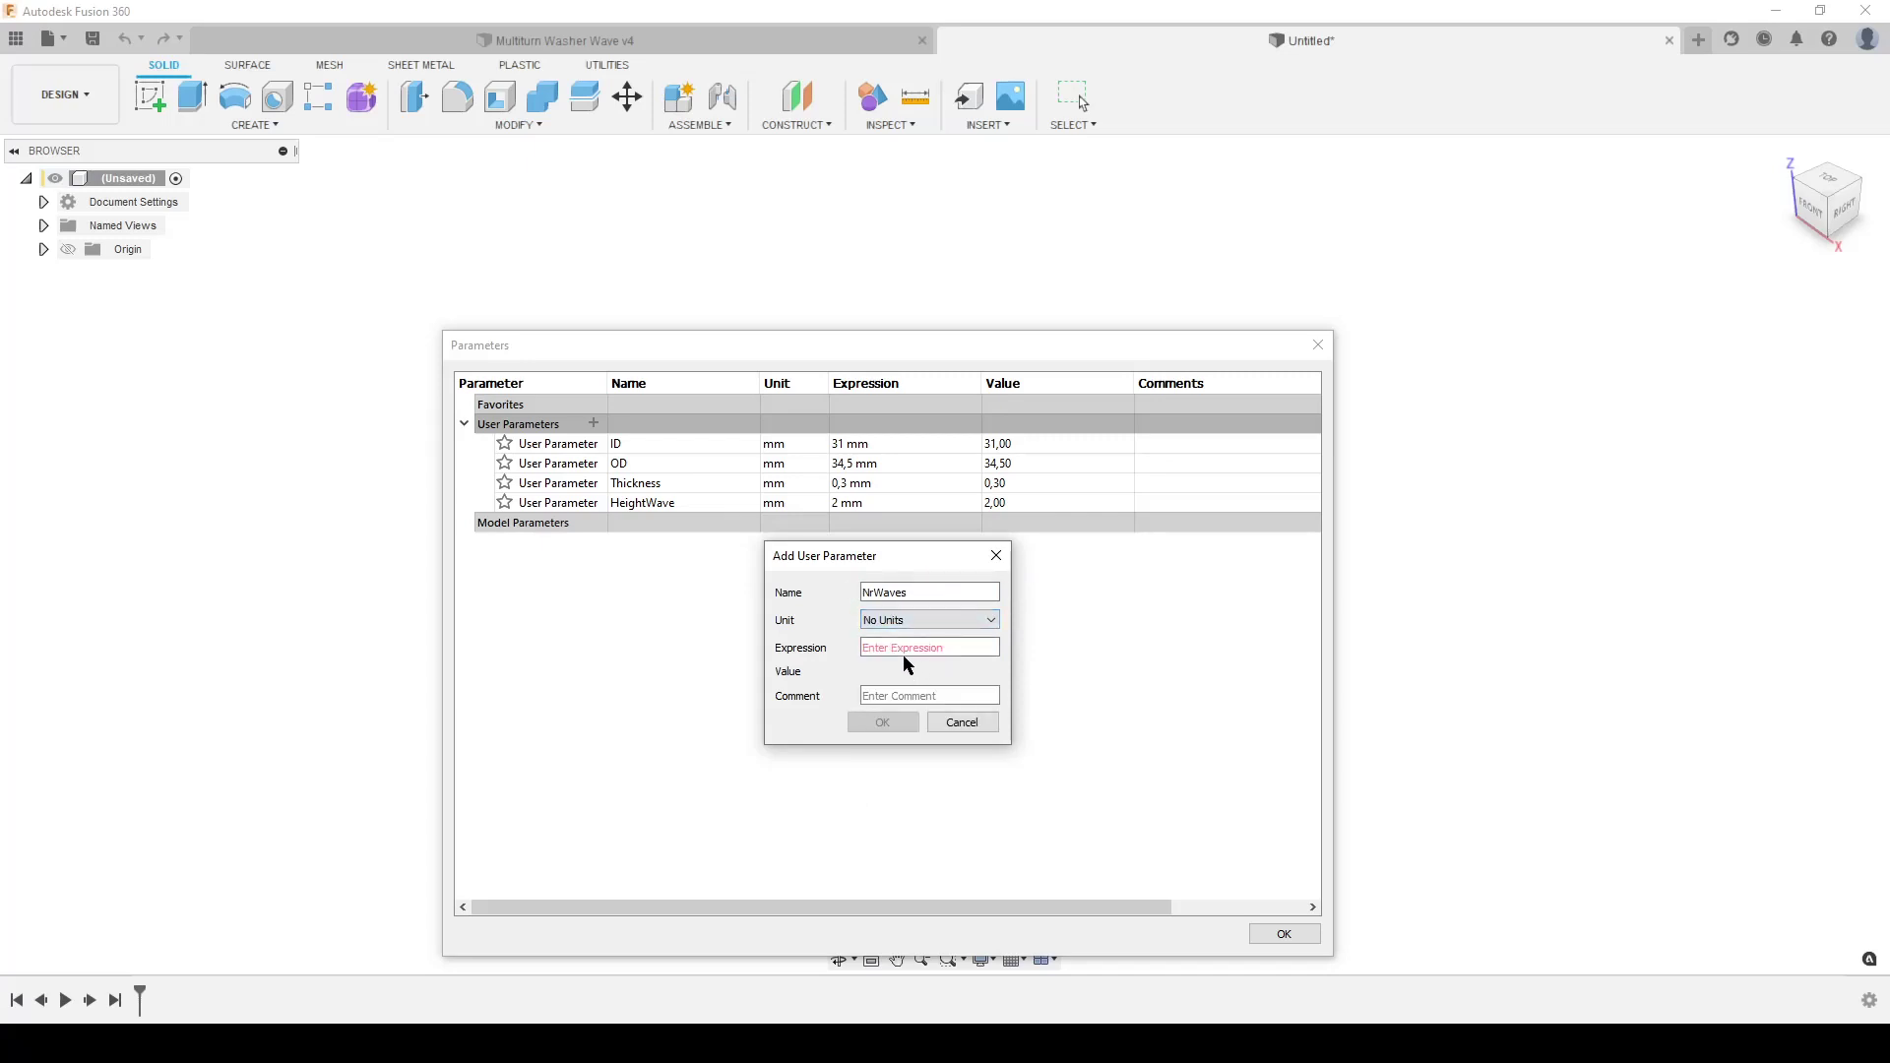
{"action": "left_click", "coordinate": [876, 647]}
{"action": "type", "text": "5"}
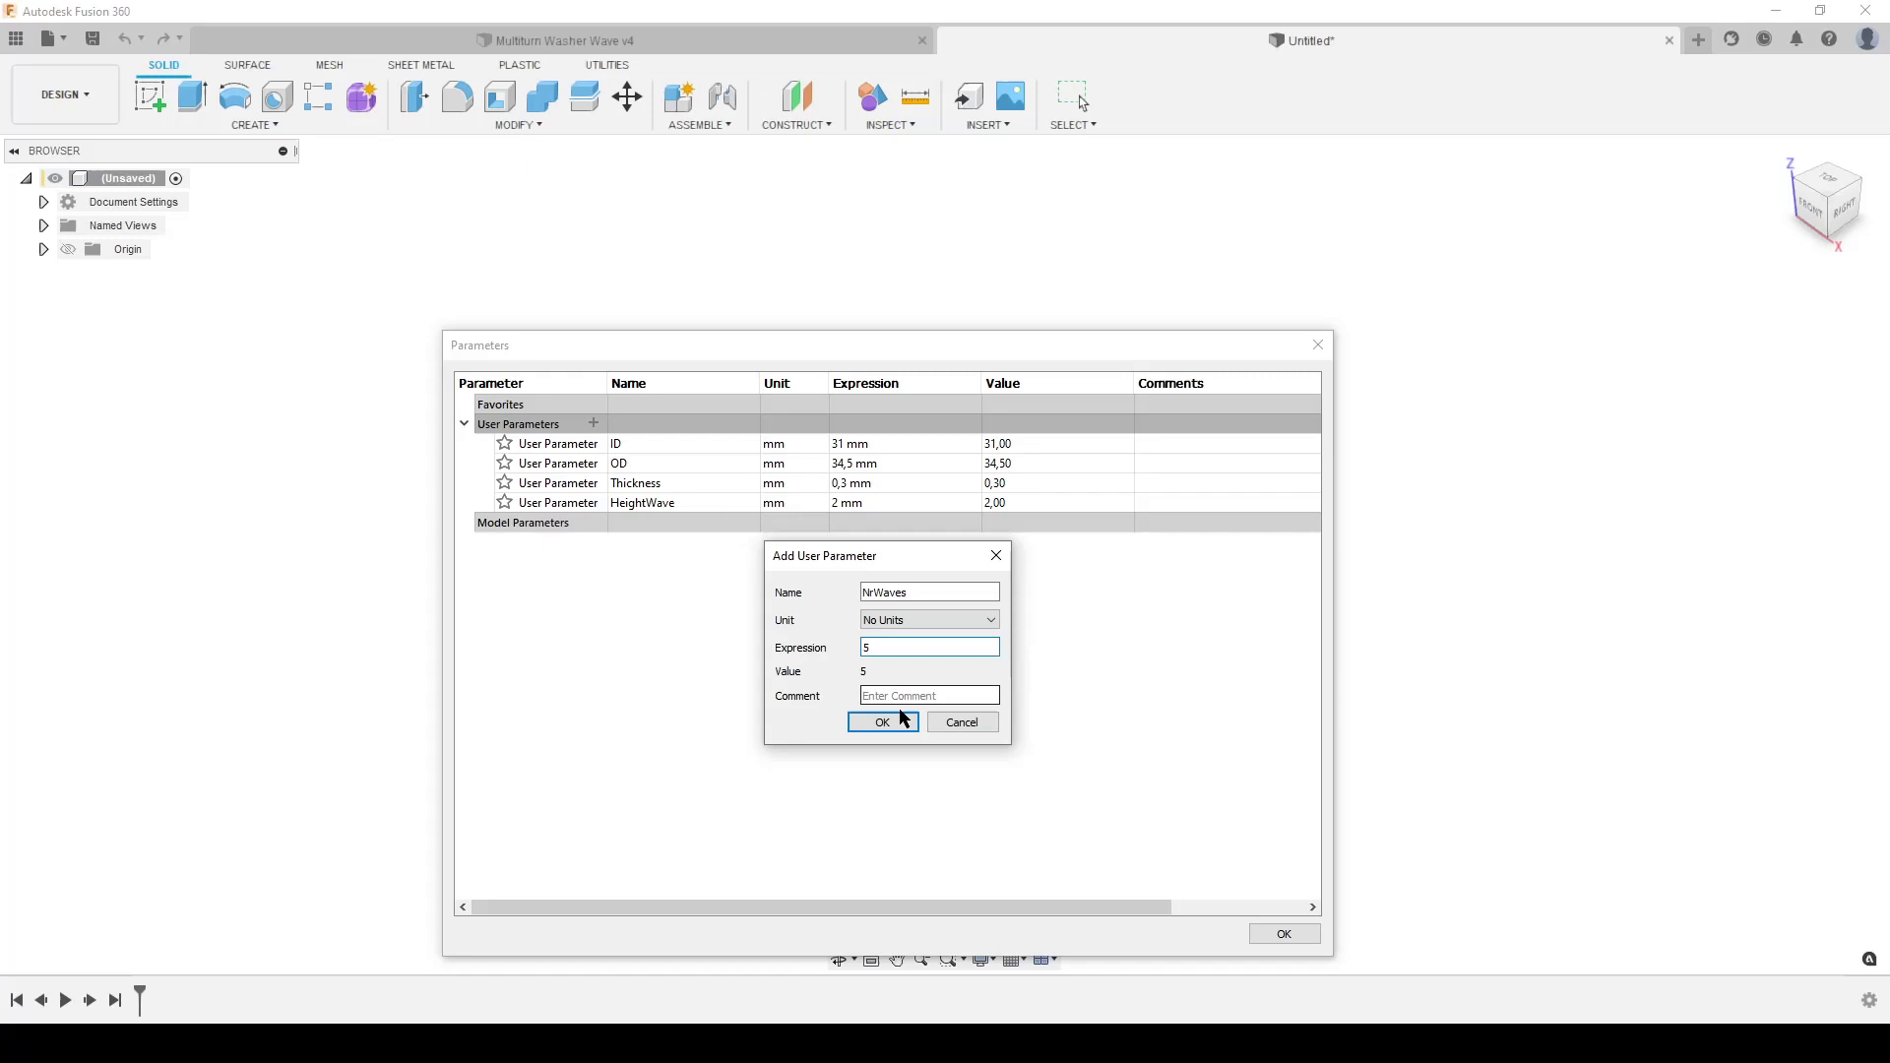
{"action": "left_click", "coordinate": [879, 696]}
{"action": "type", "text": "Design adds 1/2 wave"}
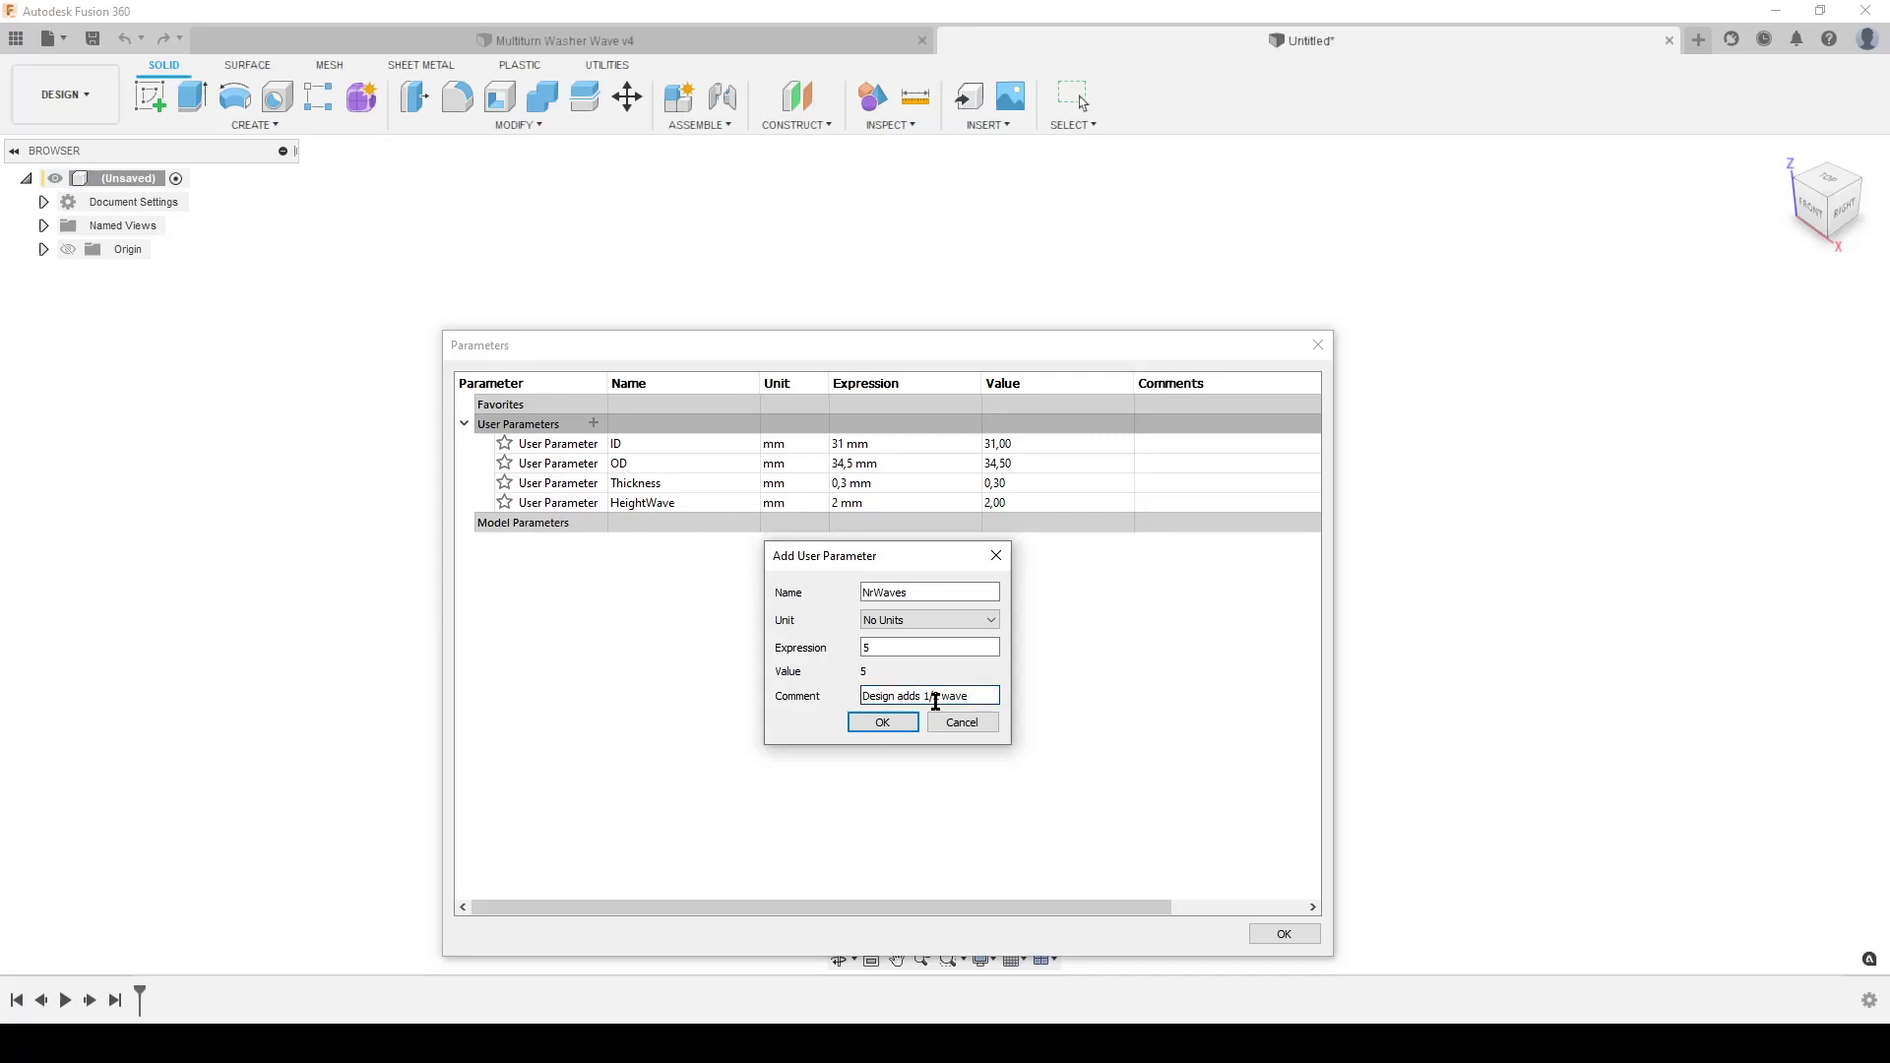
{"action": "left_click", "coordinate": [866, 724]}
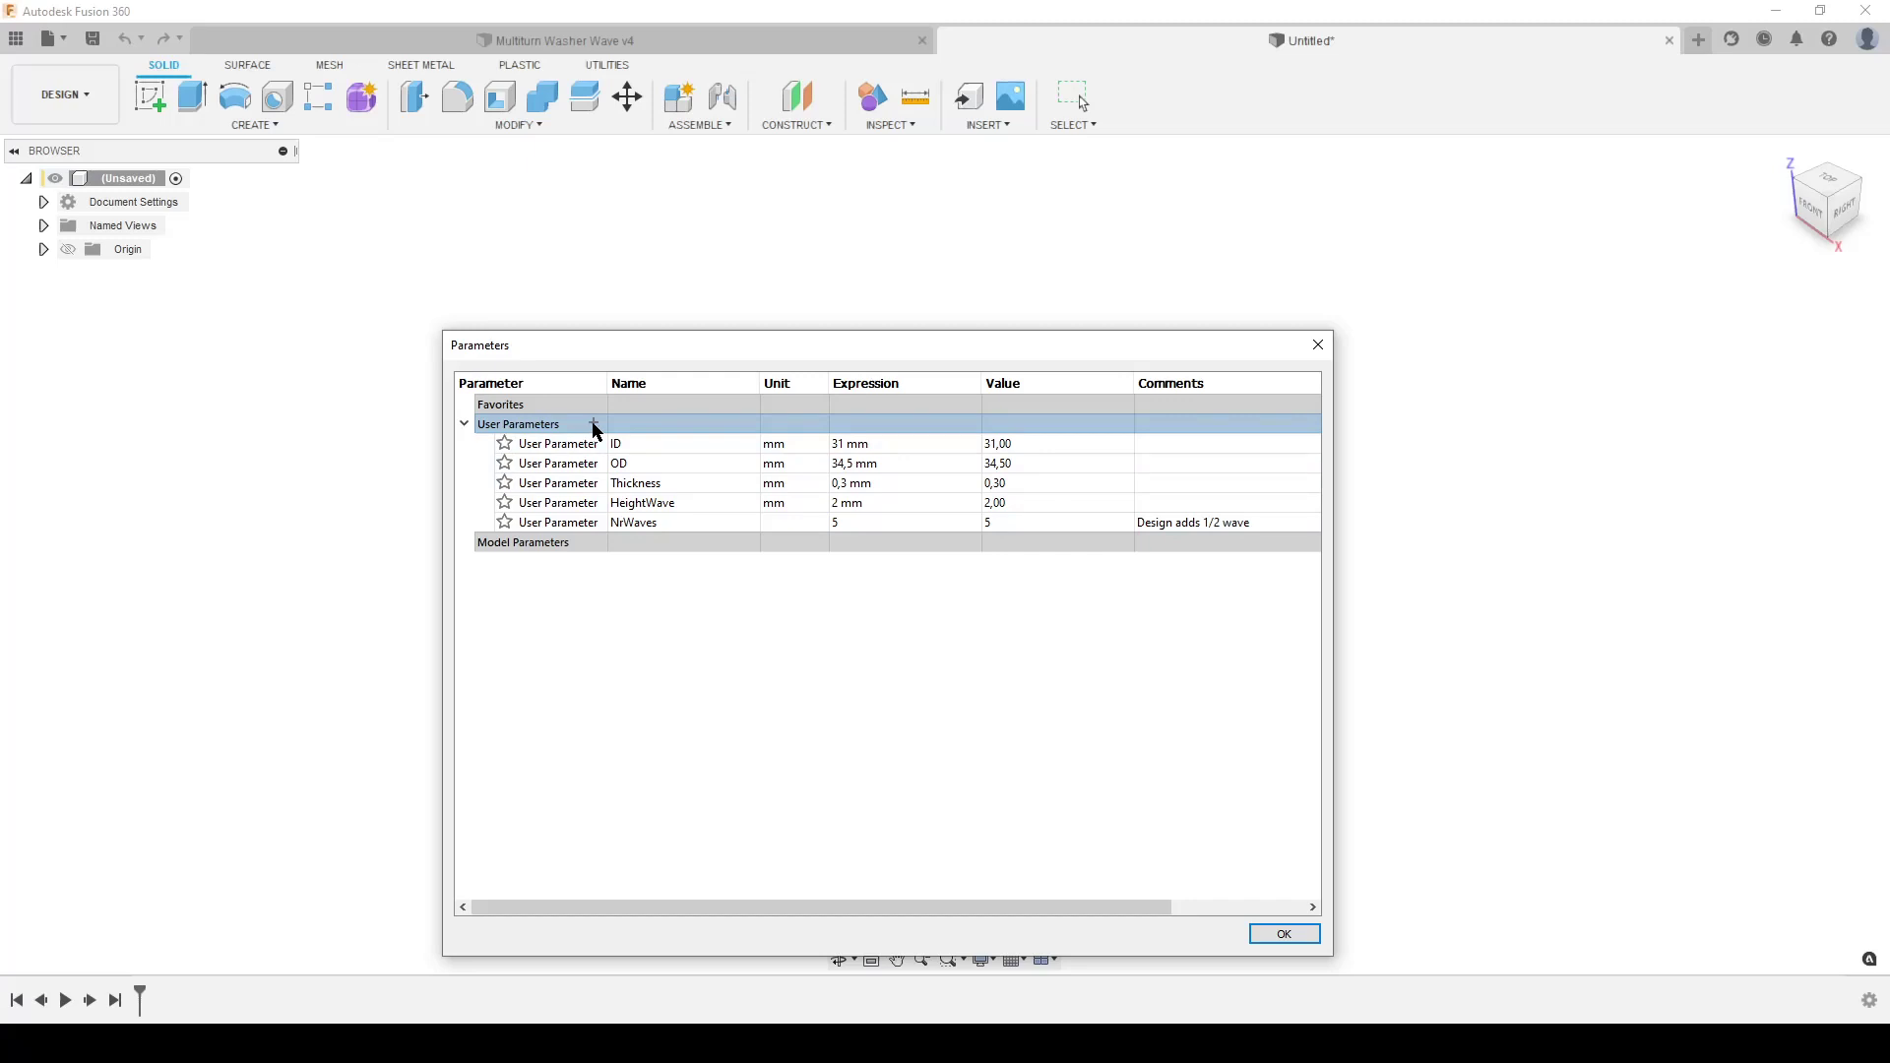
- Add a unitless NrTurns user parameter with value 2
{"action": "key", "text": "alt+Tab"}
{"action": "left_click", "coordinate": [592, 424]}
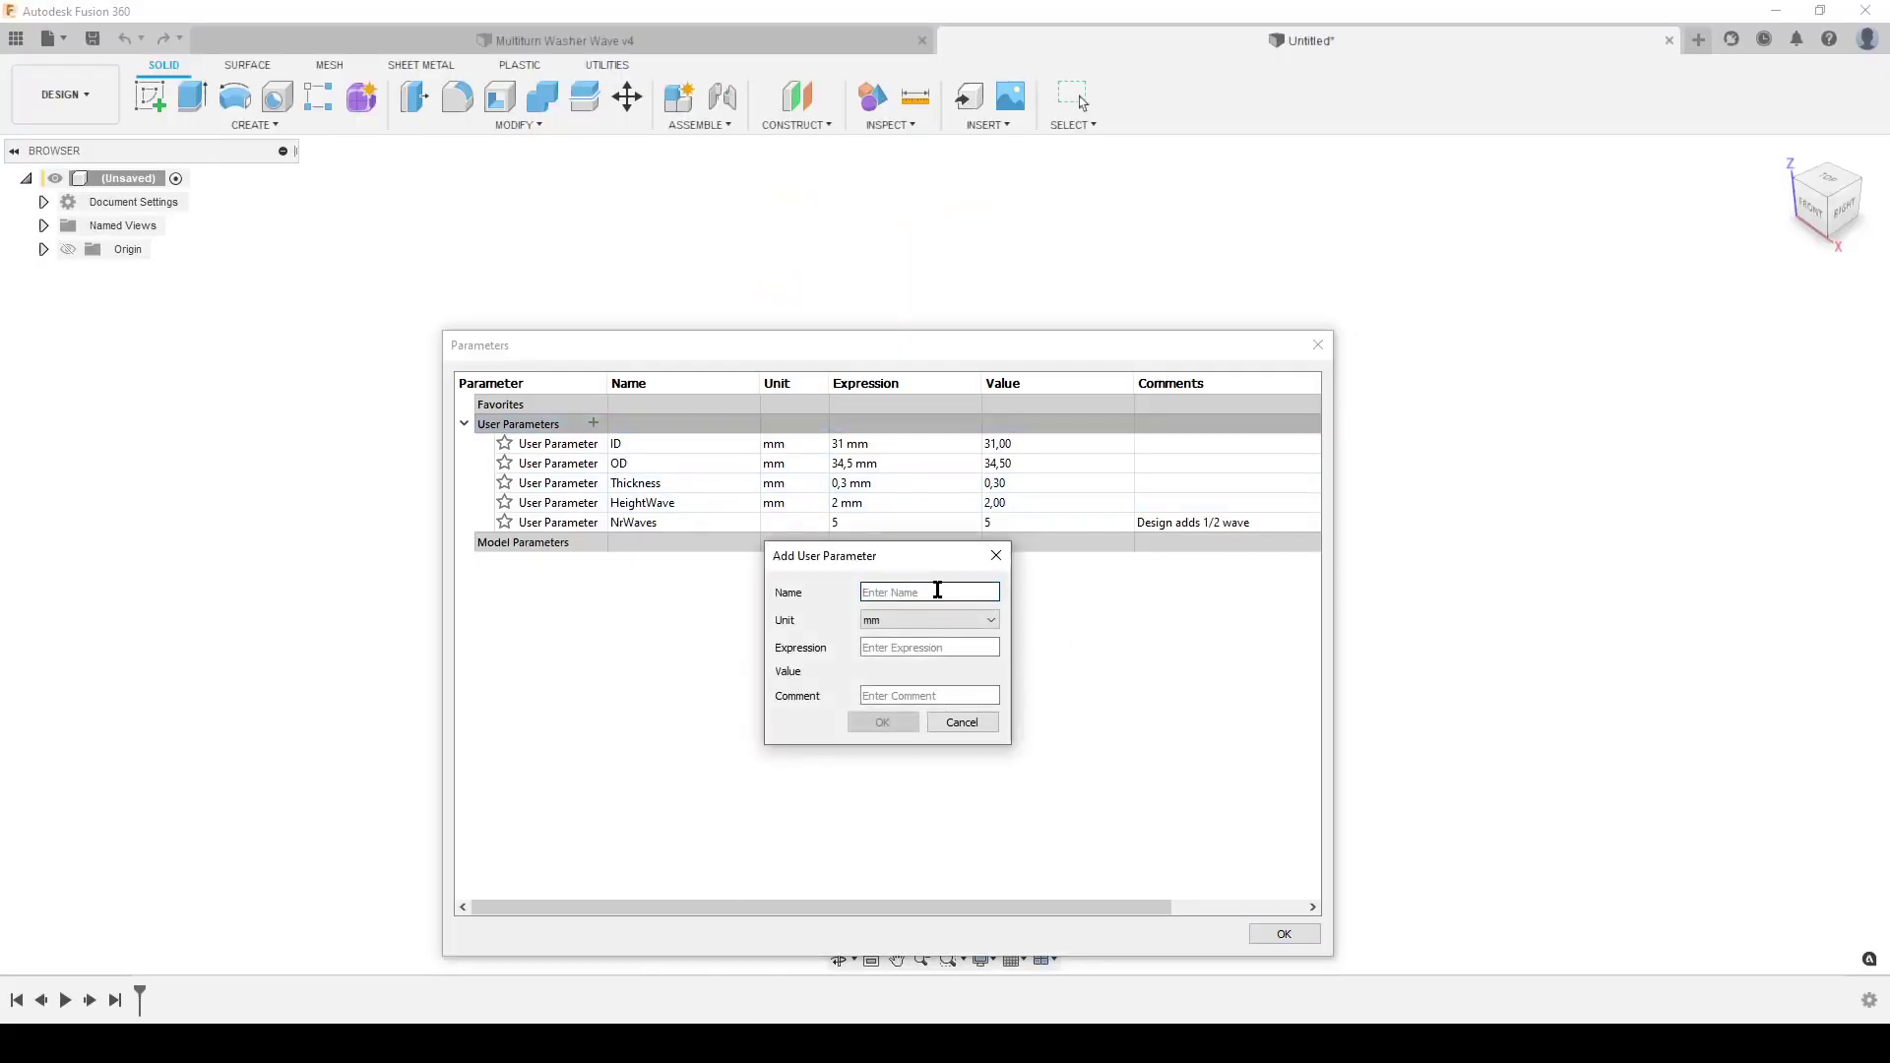
{"action": "type", "text": "NrTurns"}
{"action": "left_click", "coordinate": [982, 620]}
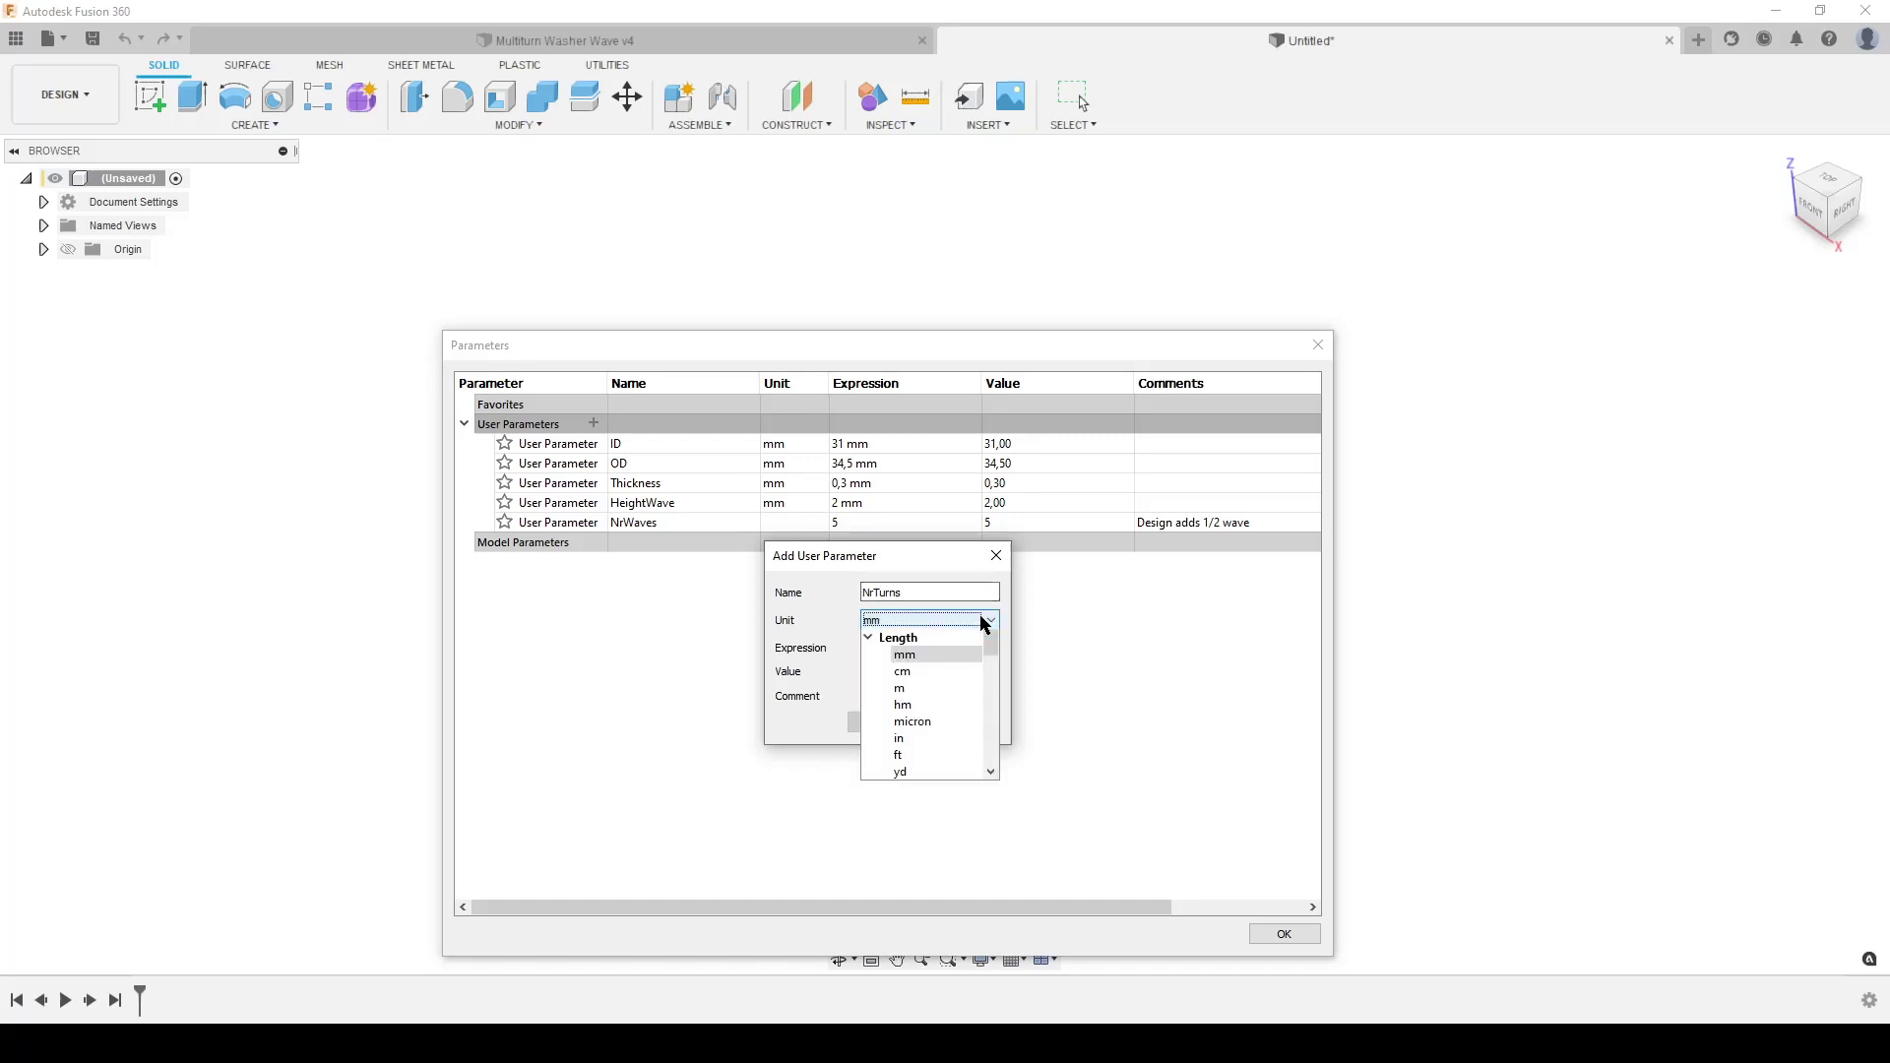
{"action": "scroll", "coordinate": [982, 635], "scroll_direction": "up", "scroll_amount": 1}
{"action": "left_click", "coordinate": [952, 639]}
{"action": "left_click", "coordinate": [952, 646]}
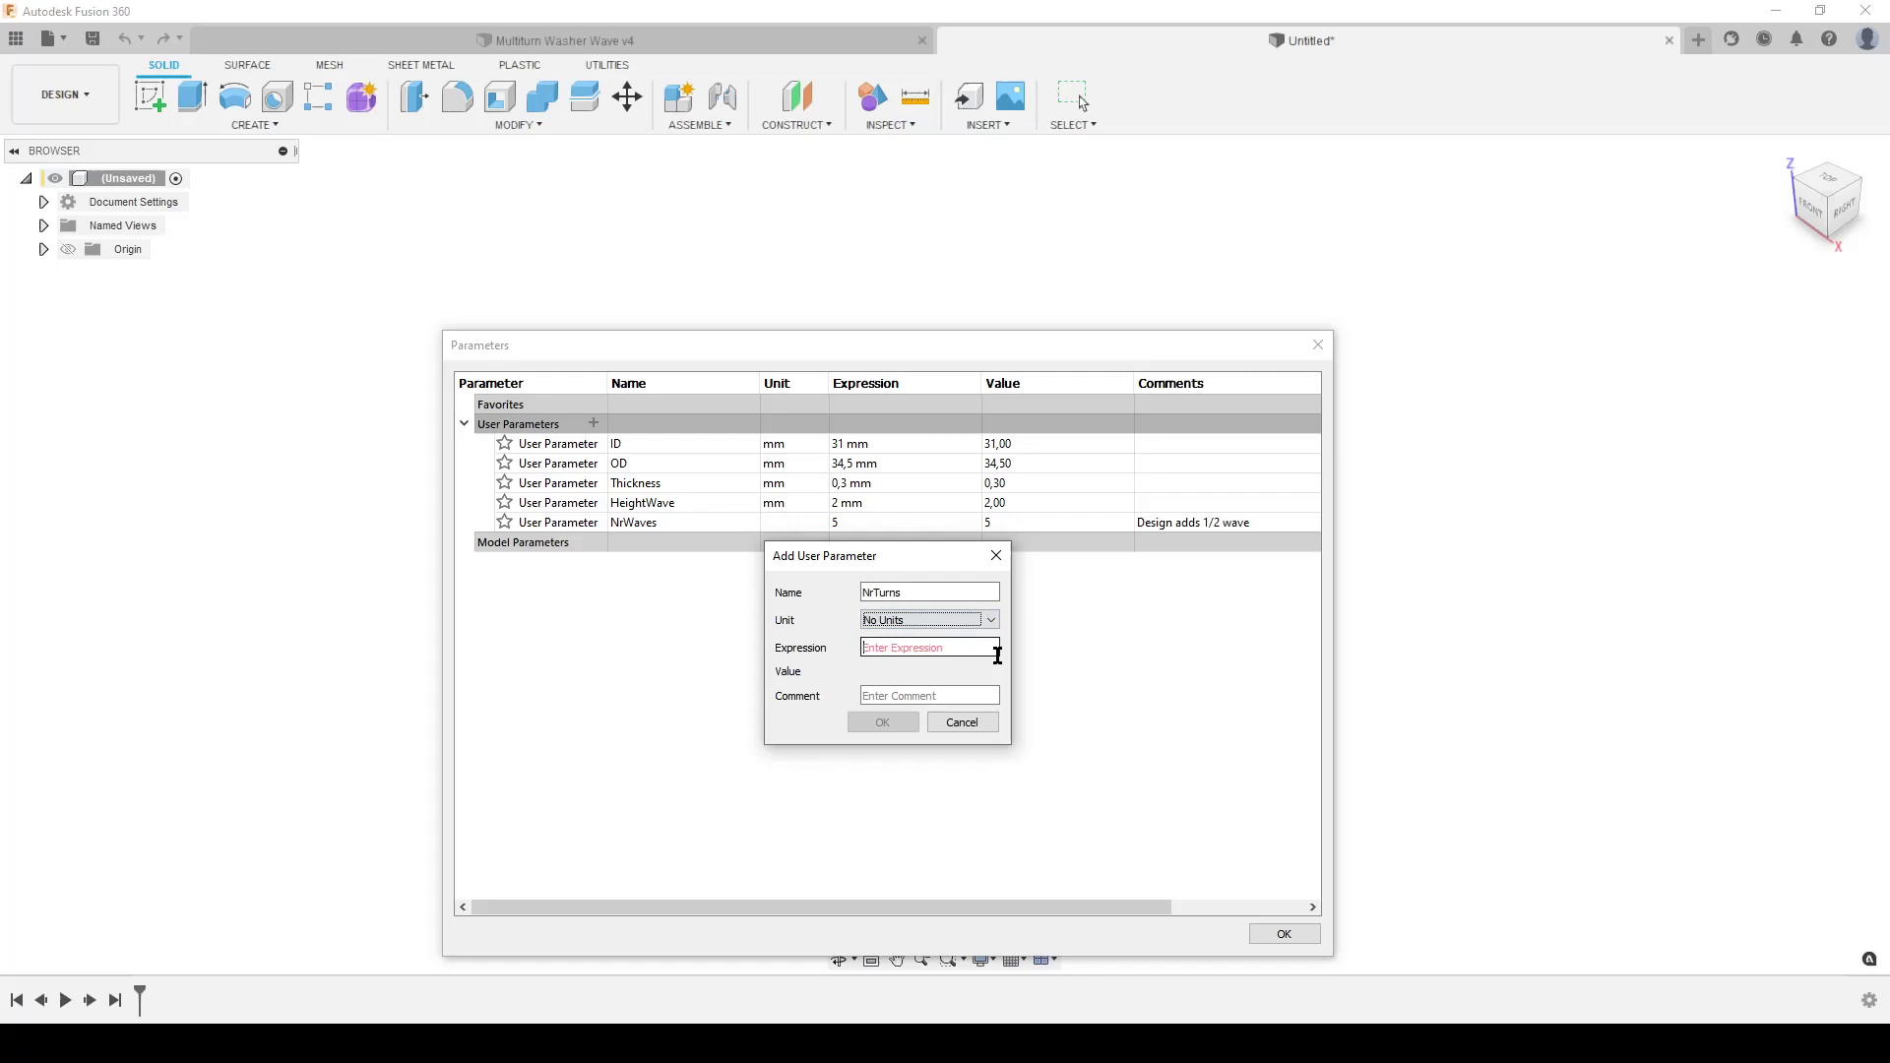
{"action": "type", "text": "2"}
{"action": "left_click", "coordinate": [882, 722]}
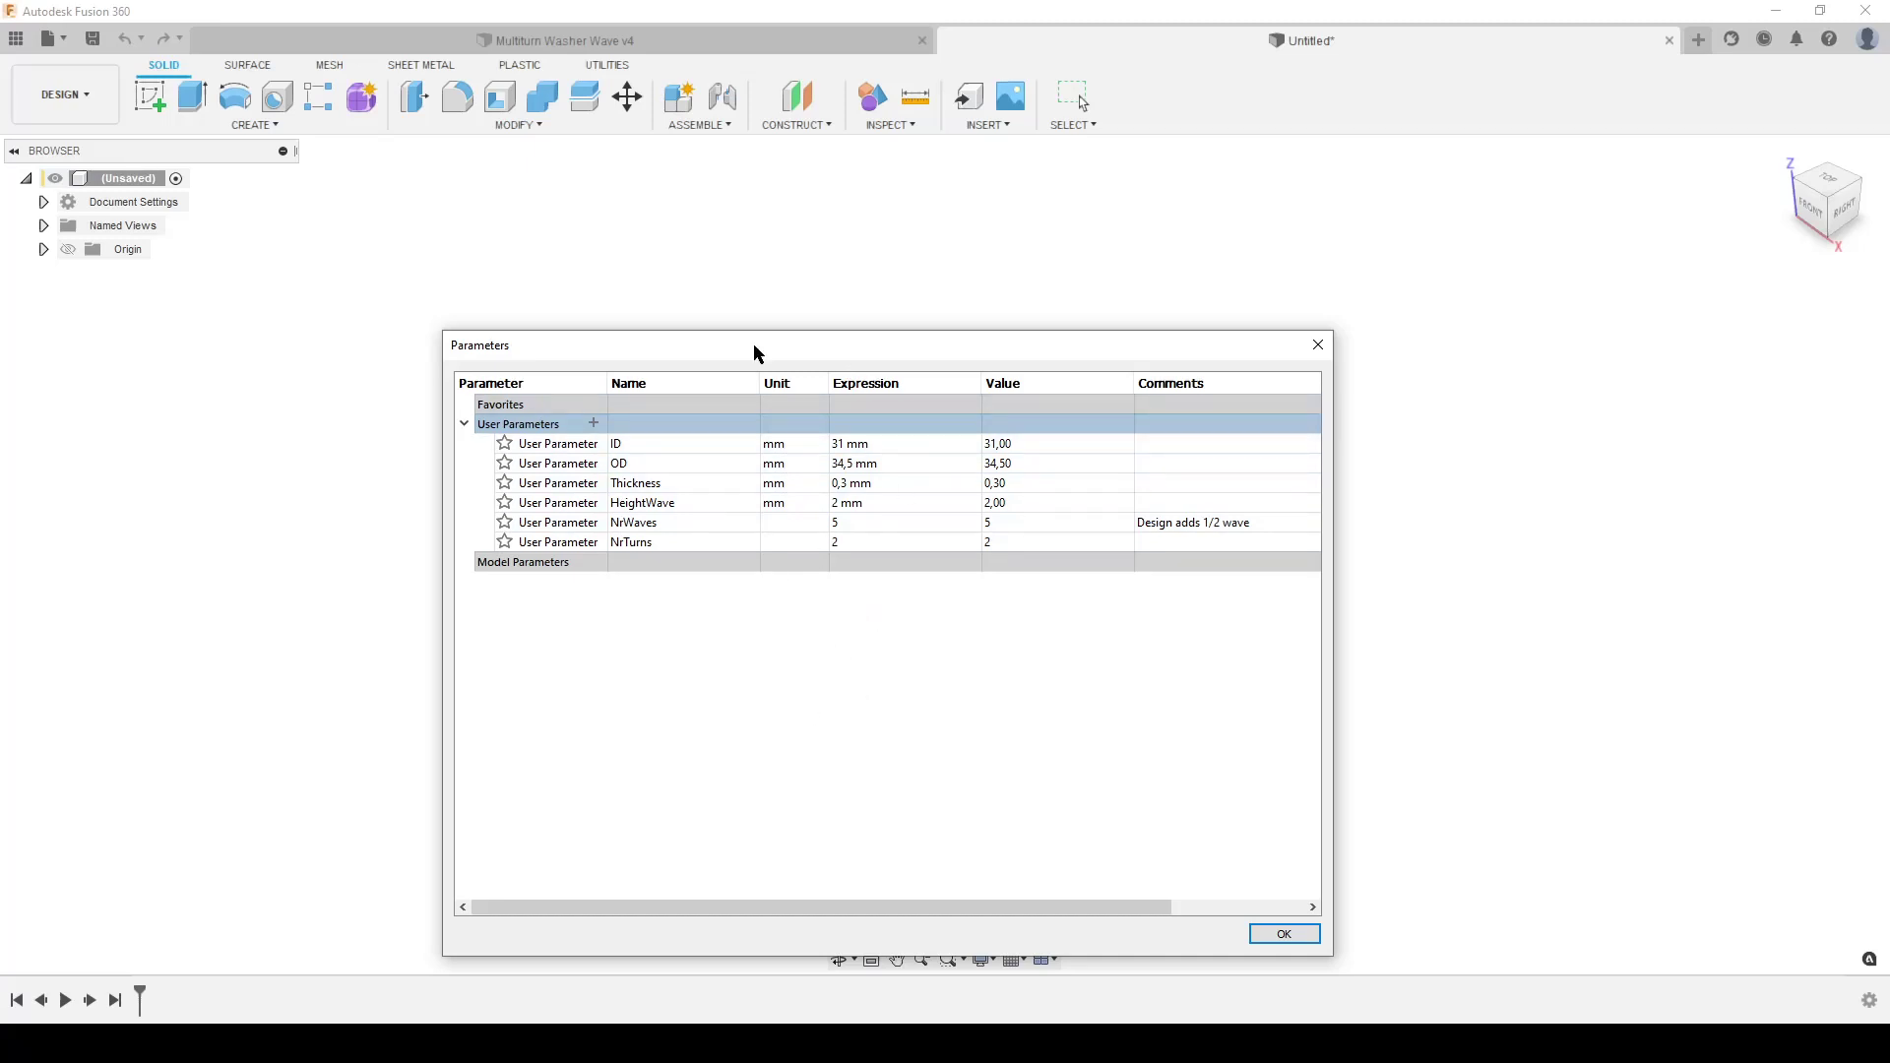
- Close the Parameters table and return to the Multiturn Washer Wave v4 design
{"action": "left_click", "coordinate": [1285, 934]}
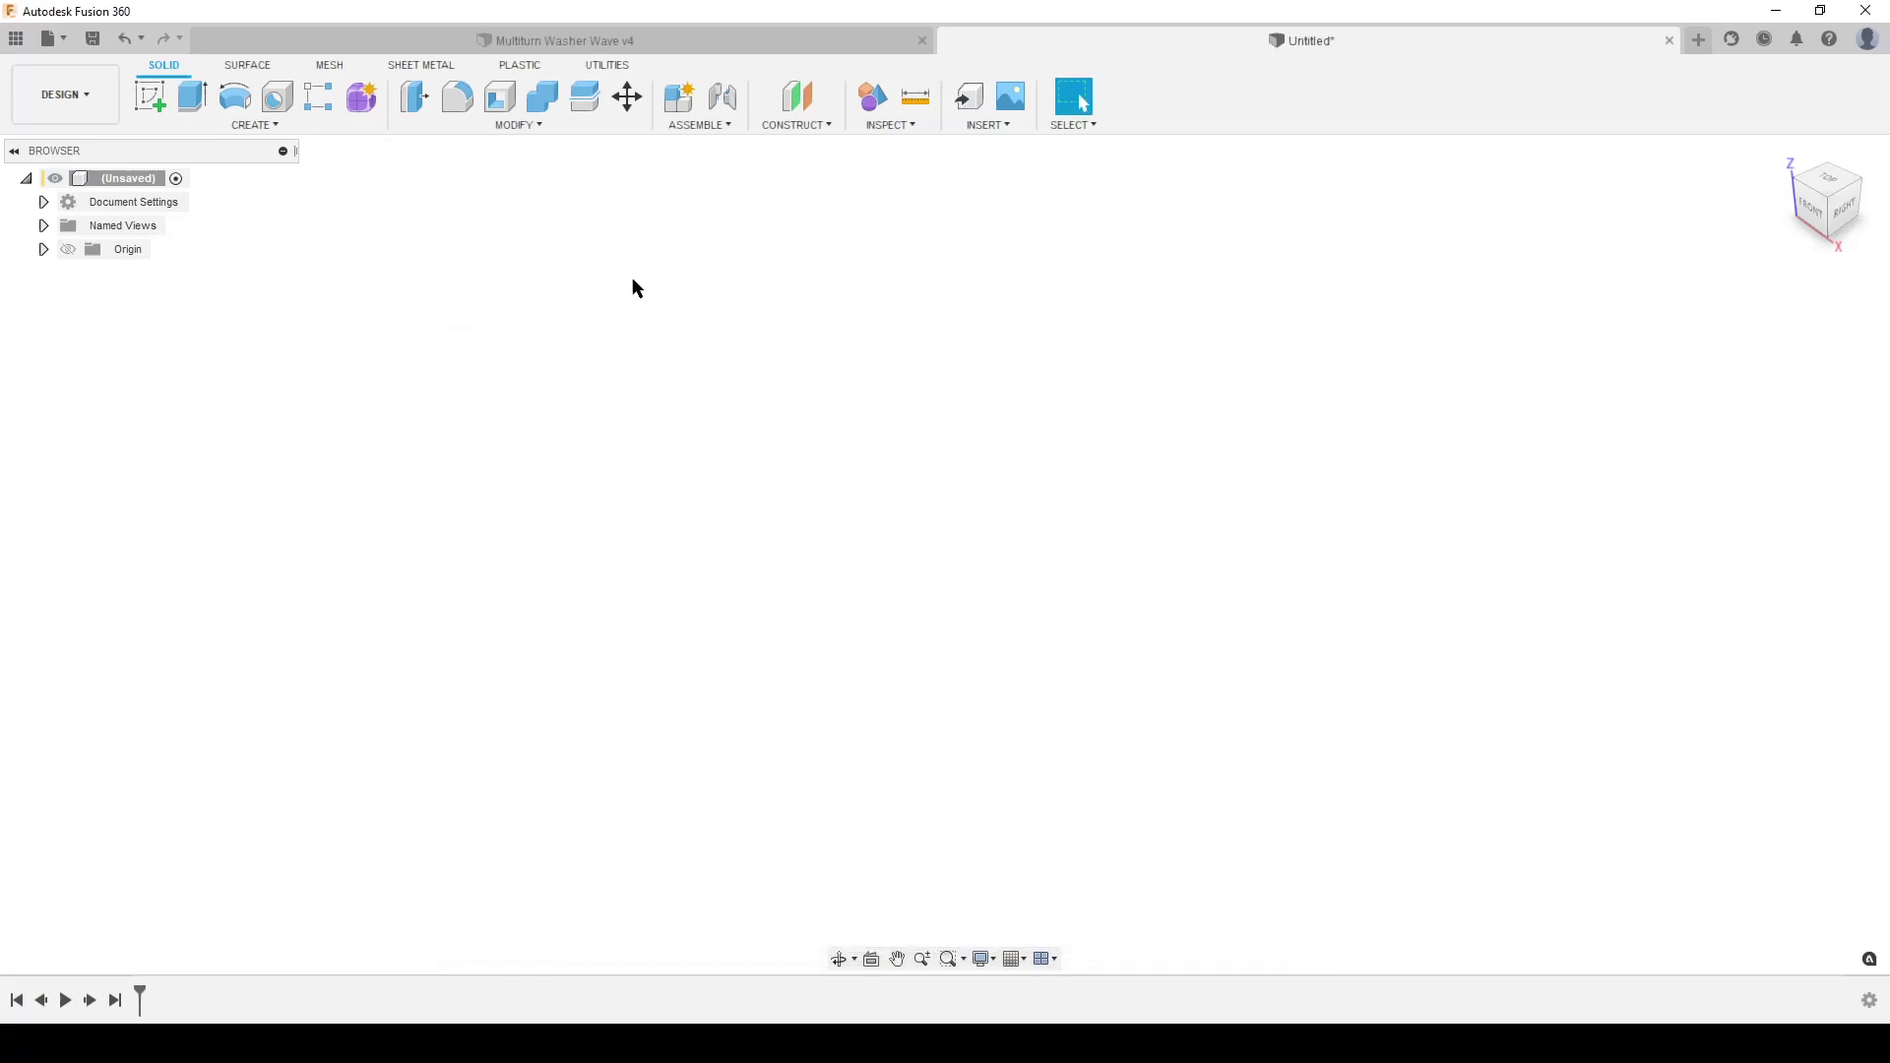
{"action": "left_click", "coordinate": [532, 48]}
{"action": "left_click", "coordinate": [1145, 677]}
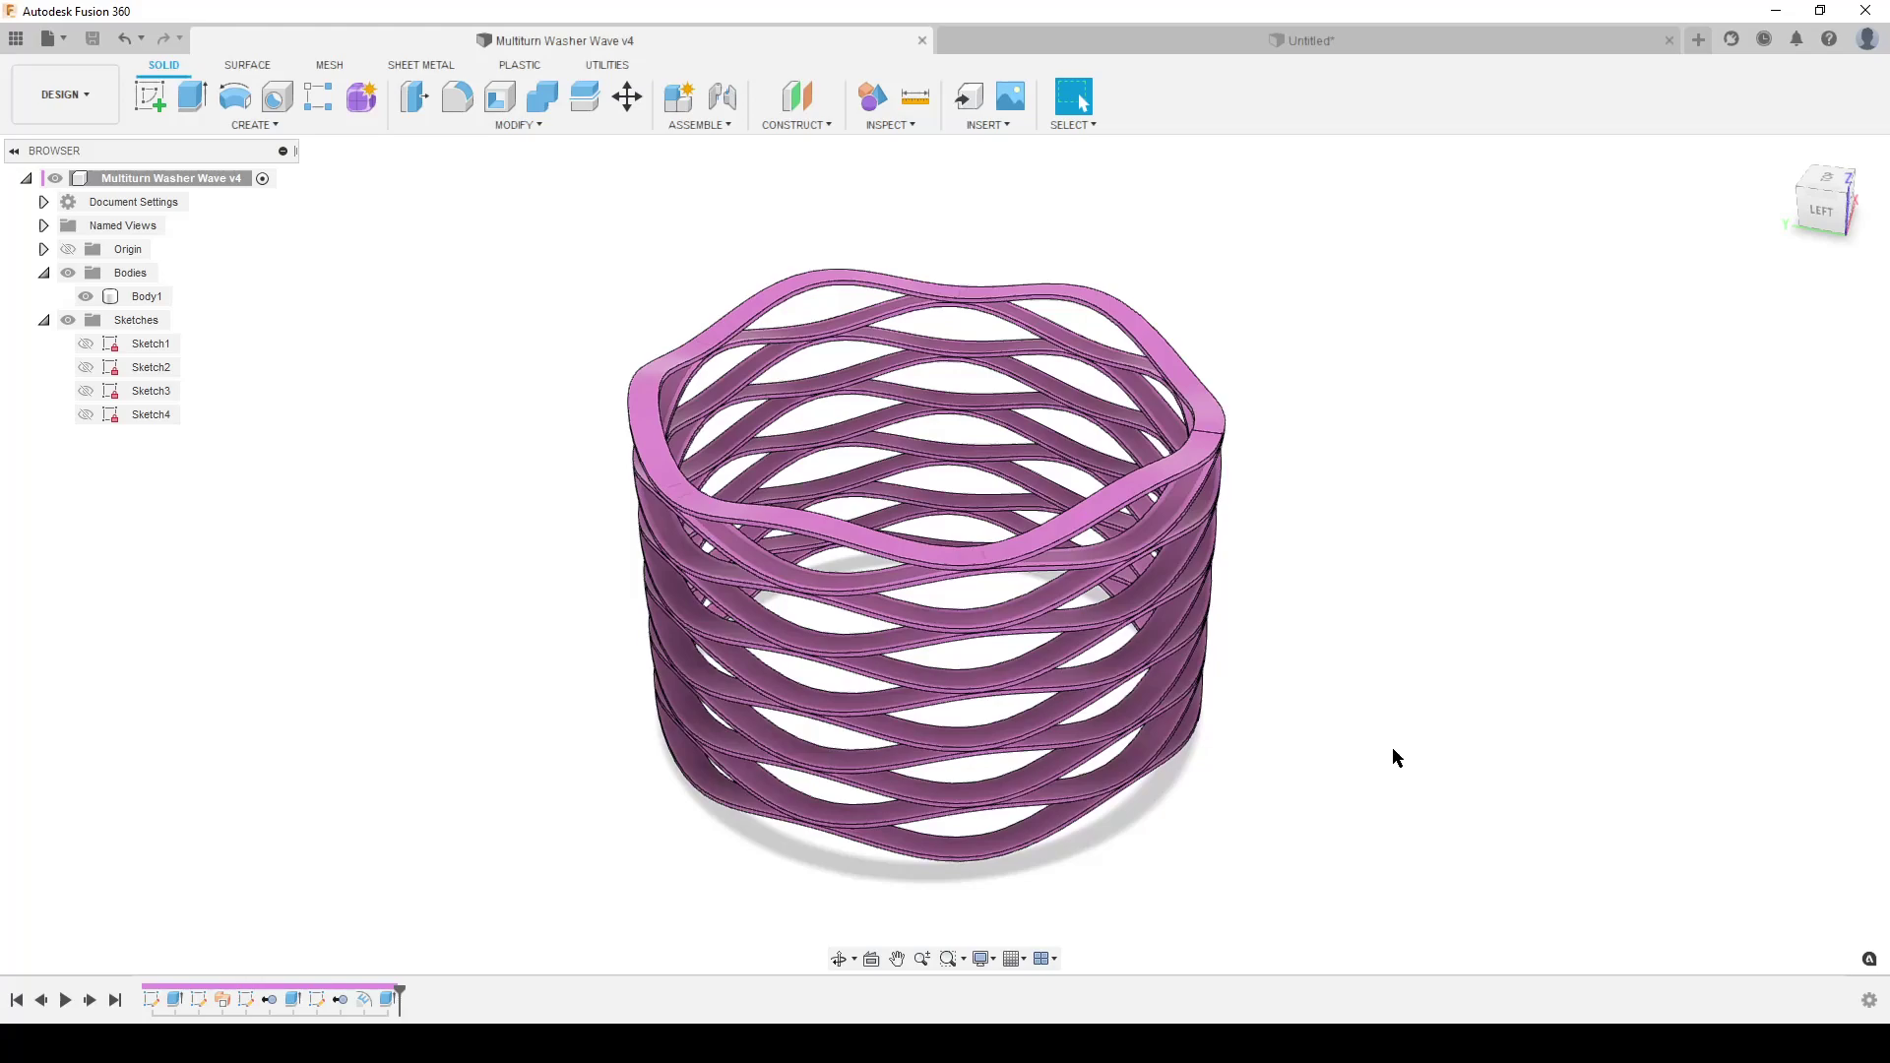
{"action": "left_click", "coordinate": [1783, 155]}
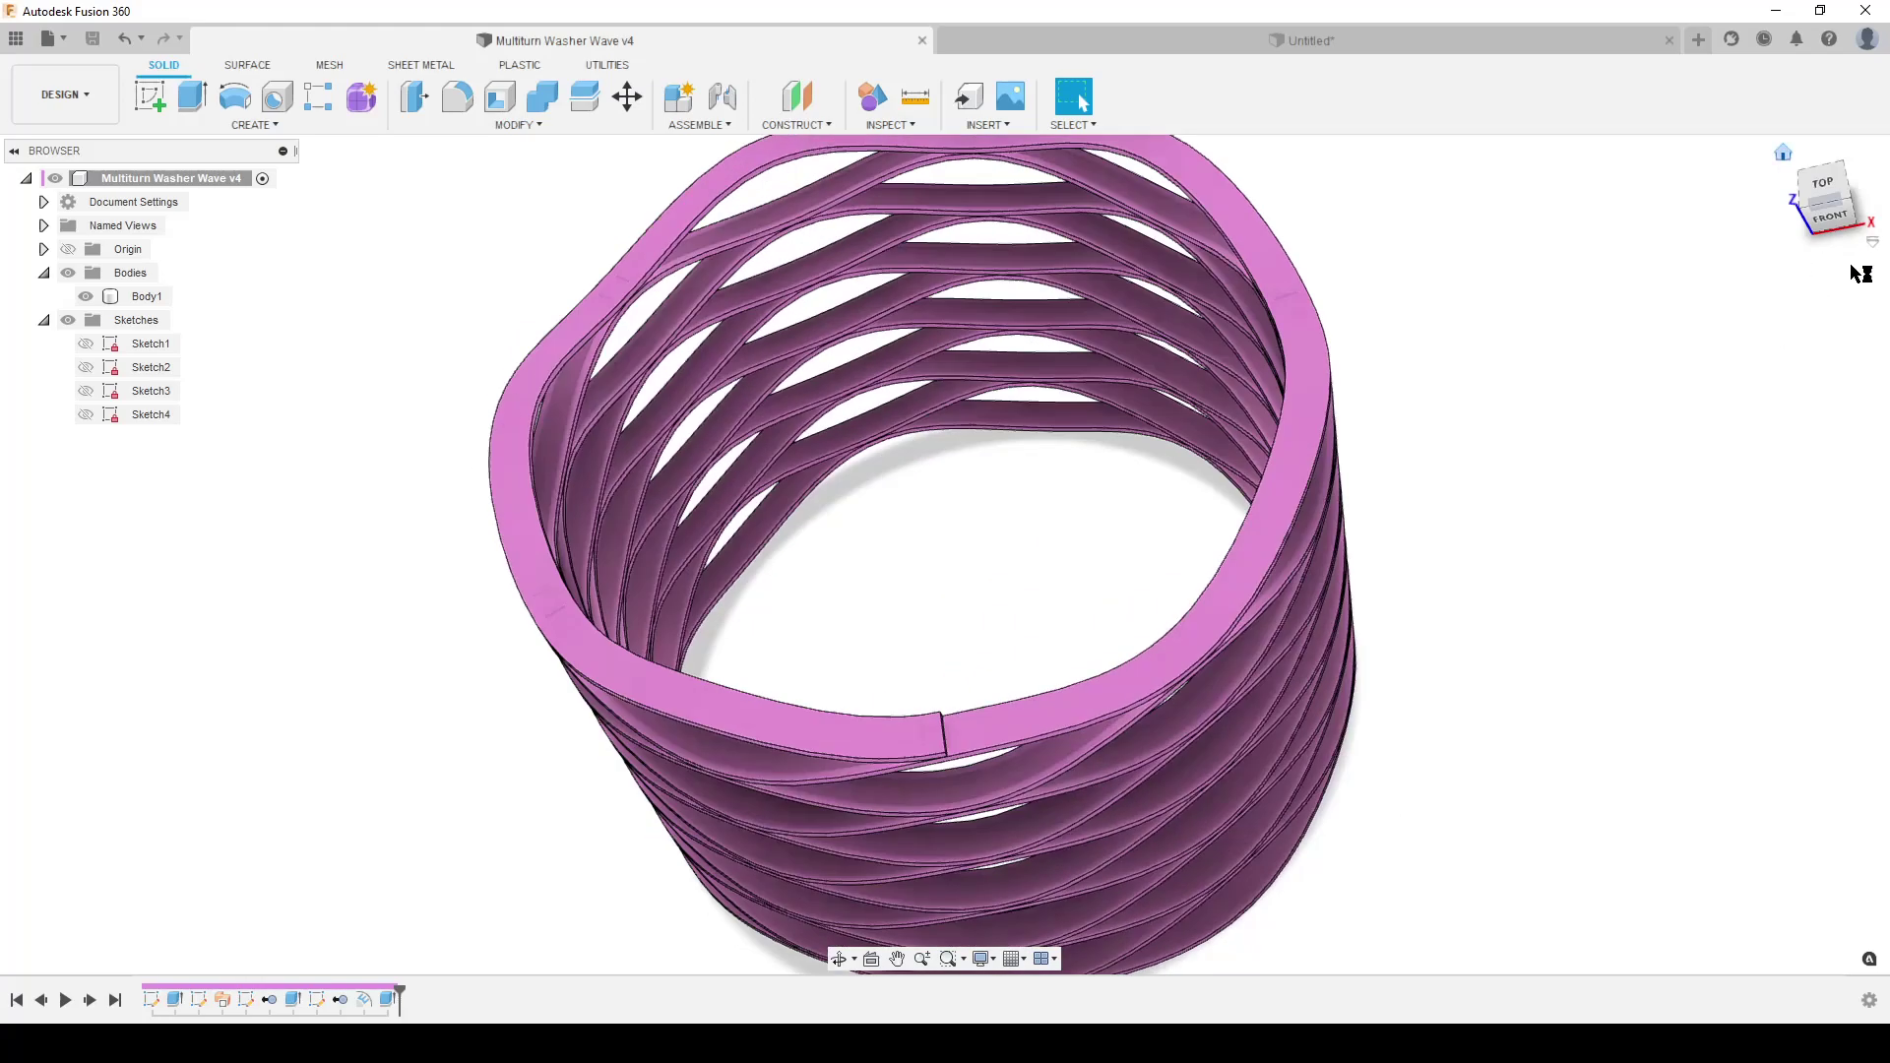
{"action": "left_click", "coordinate": [1822, 214]}
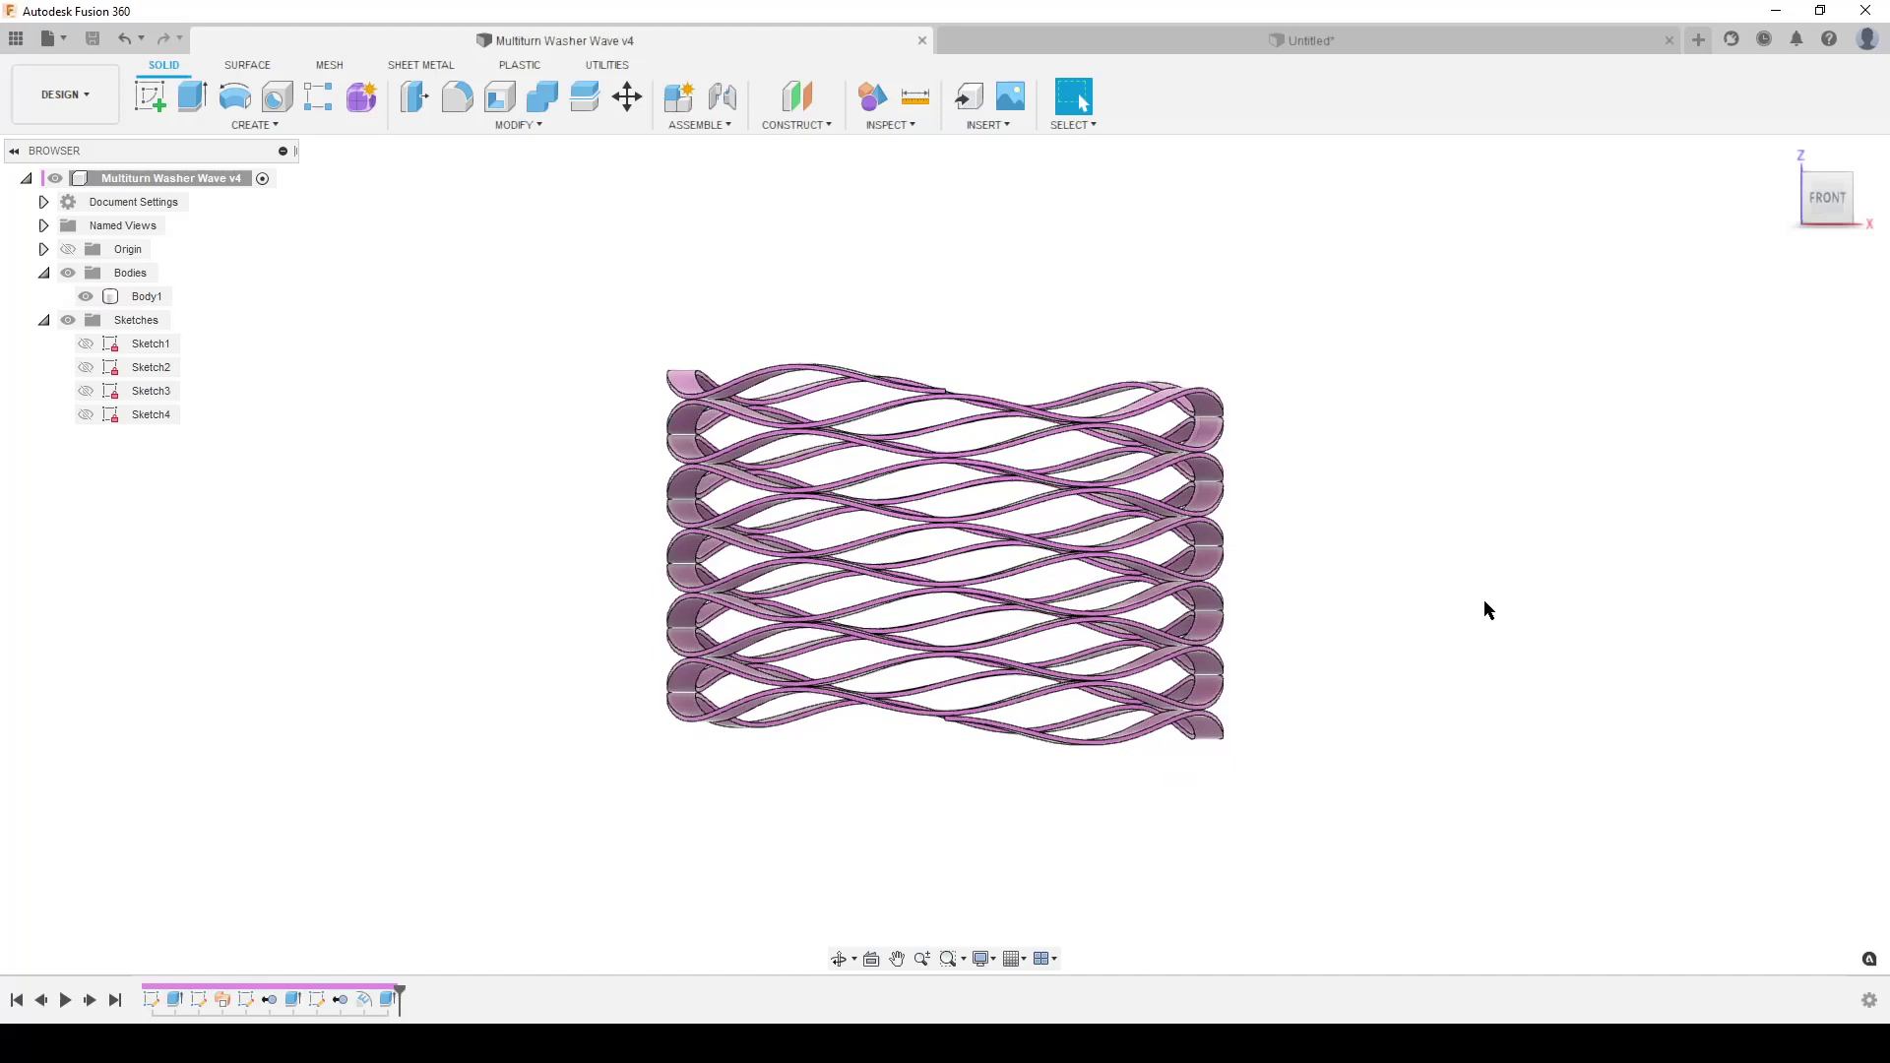
{"action": "scroll", "coordinate": [1456, 625], "scroll_direction": "up", "scroll_amount": 3}
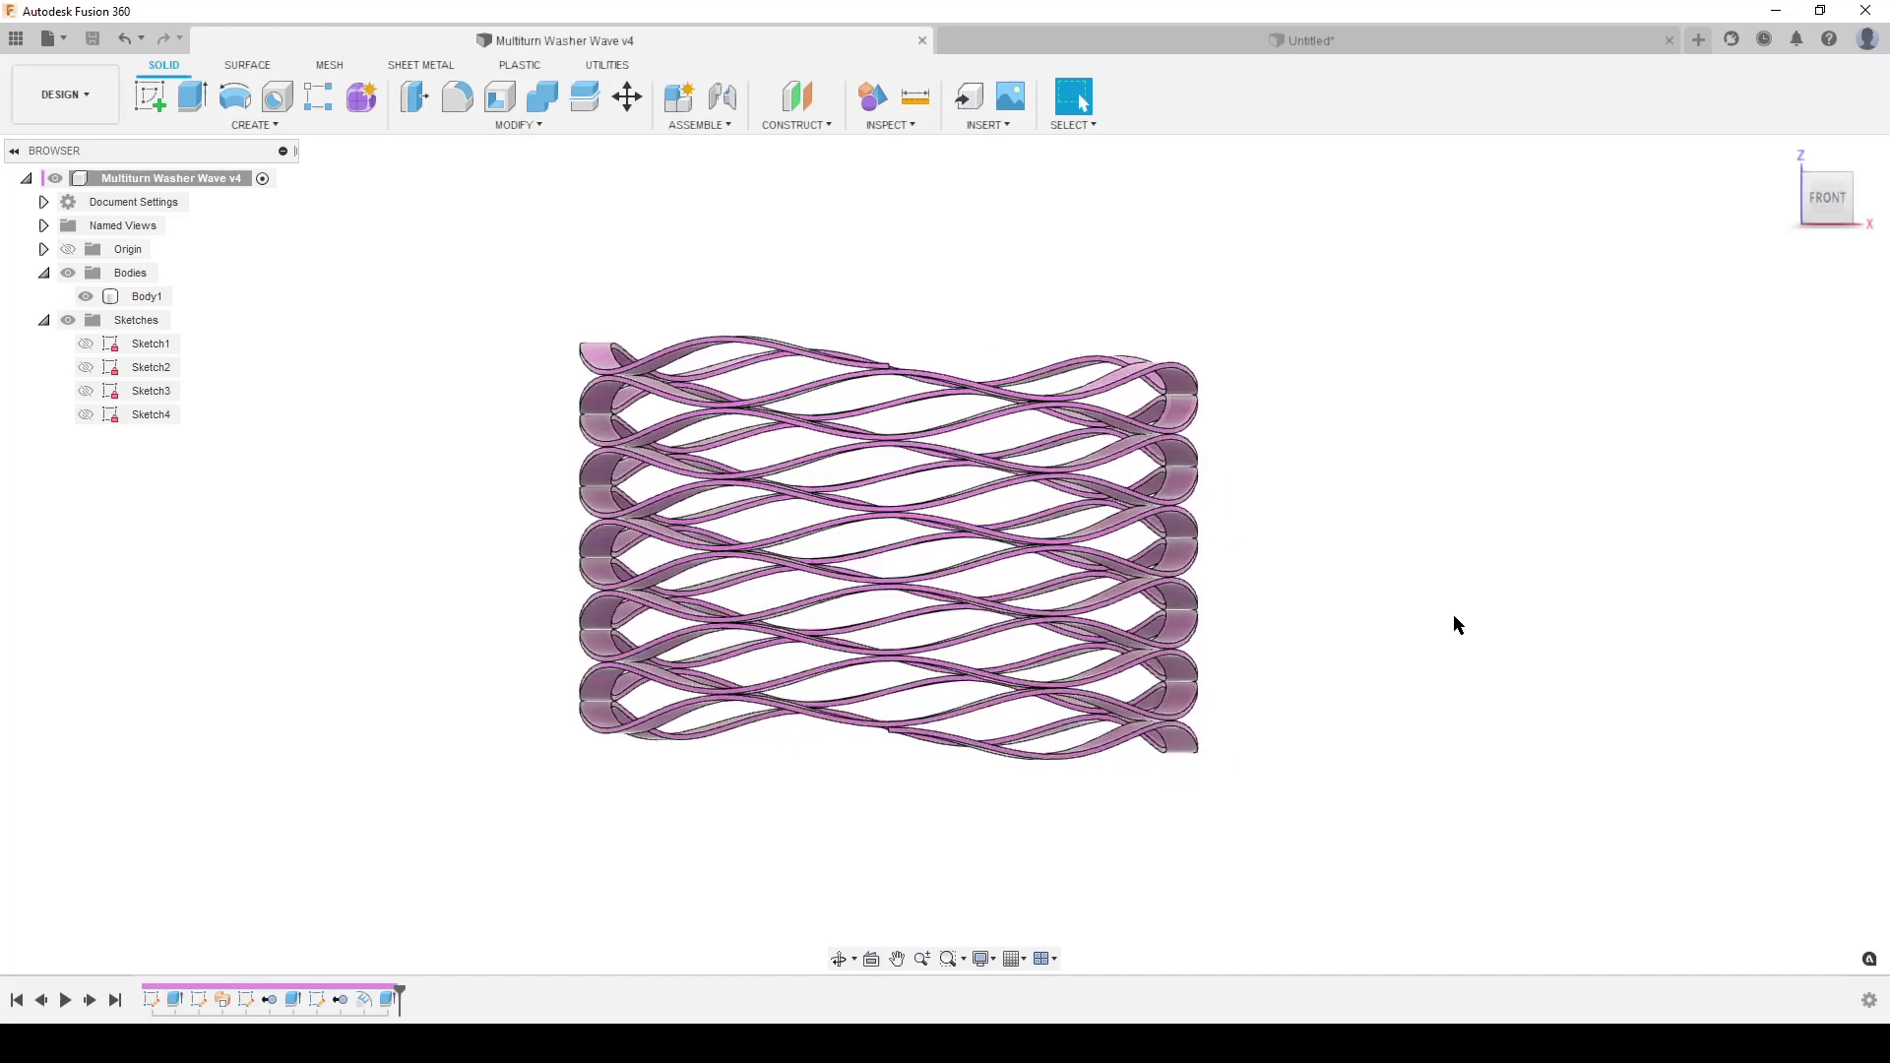
{"action": "scroll", "coordinate": [1457, 625], "scroll_direction": "down", "scroll_amount": 3}
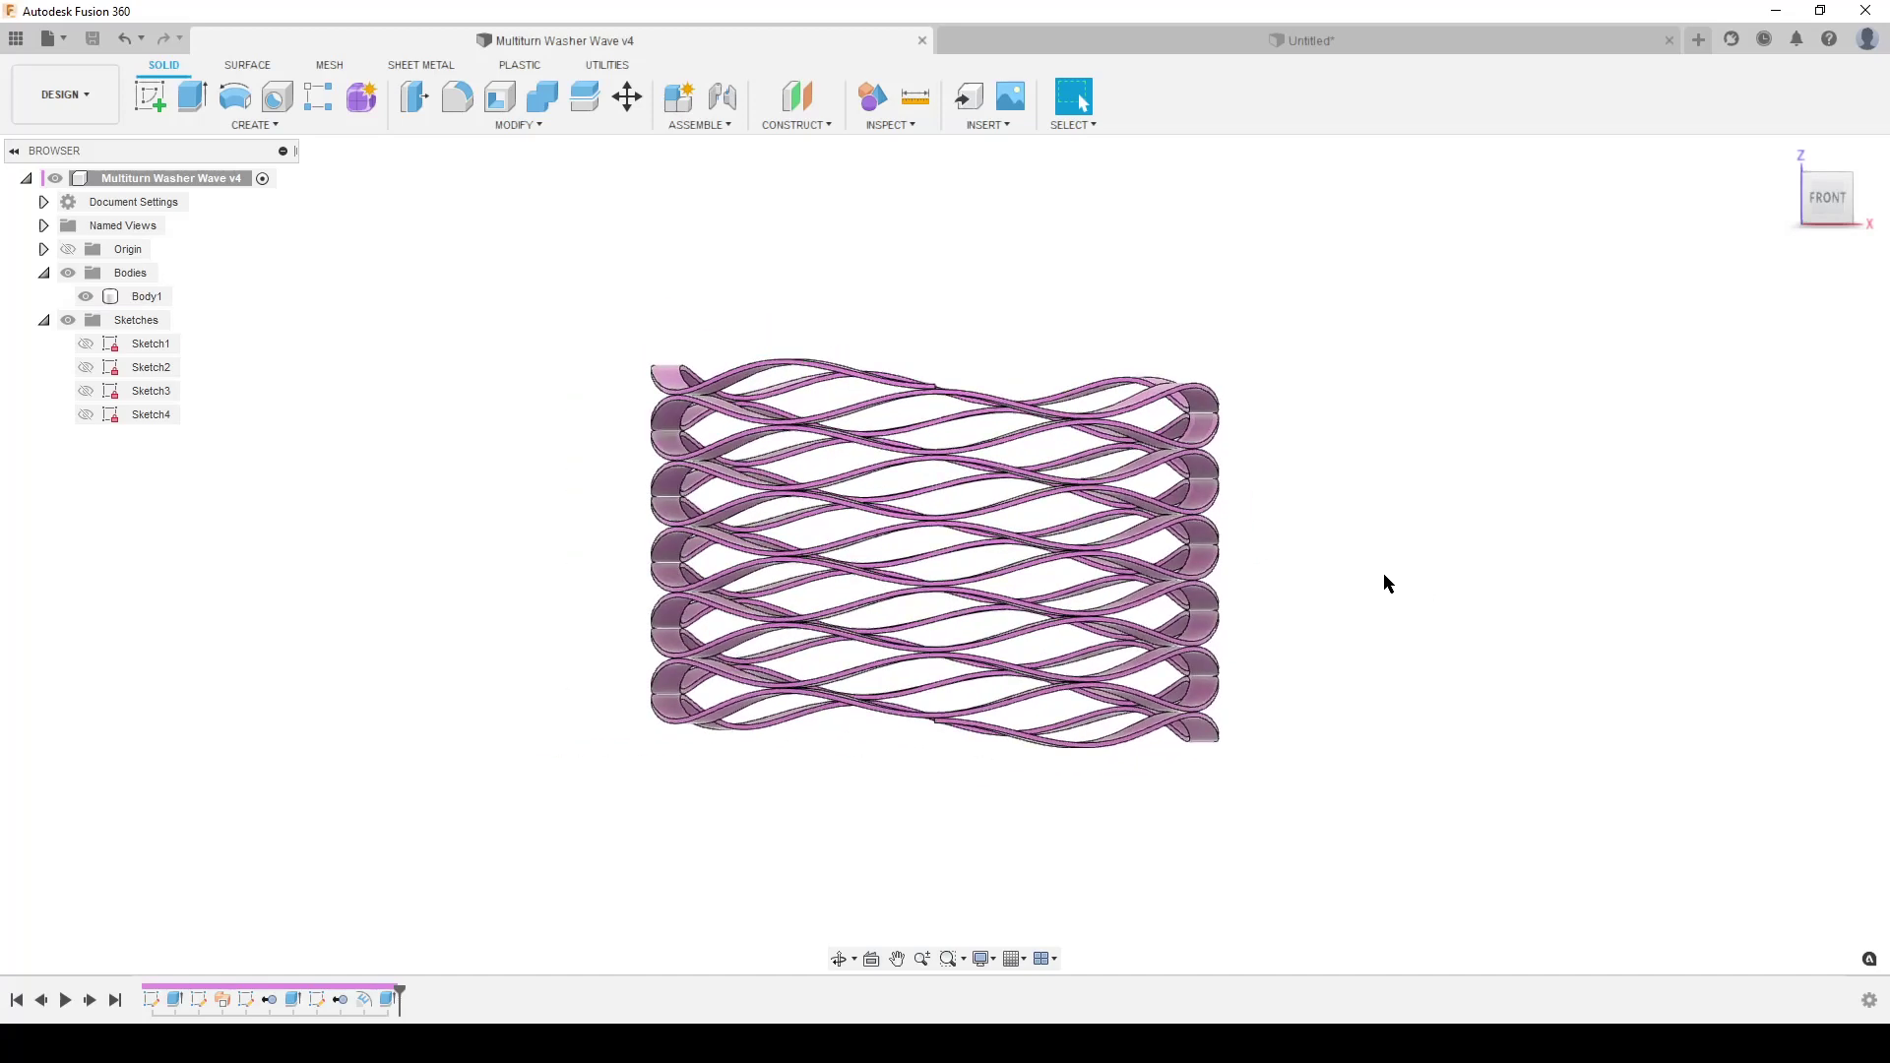
{"action": "middle_click_drag", "start_coordinate": [1384, 582], "coordinate": [1382, 602], "text": "shift"}
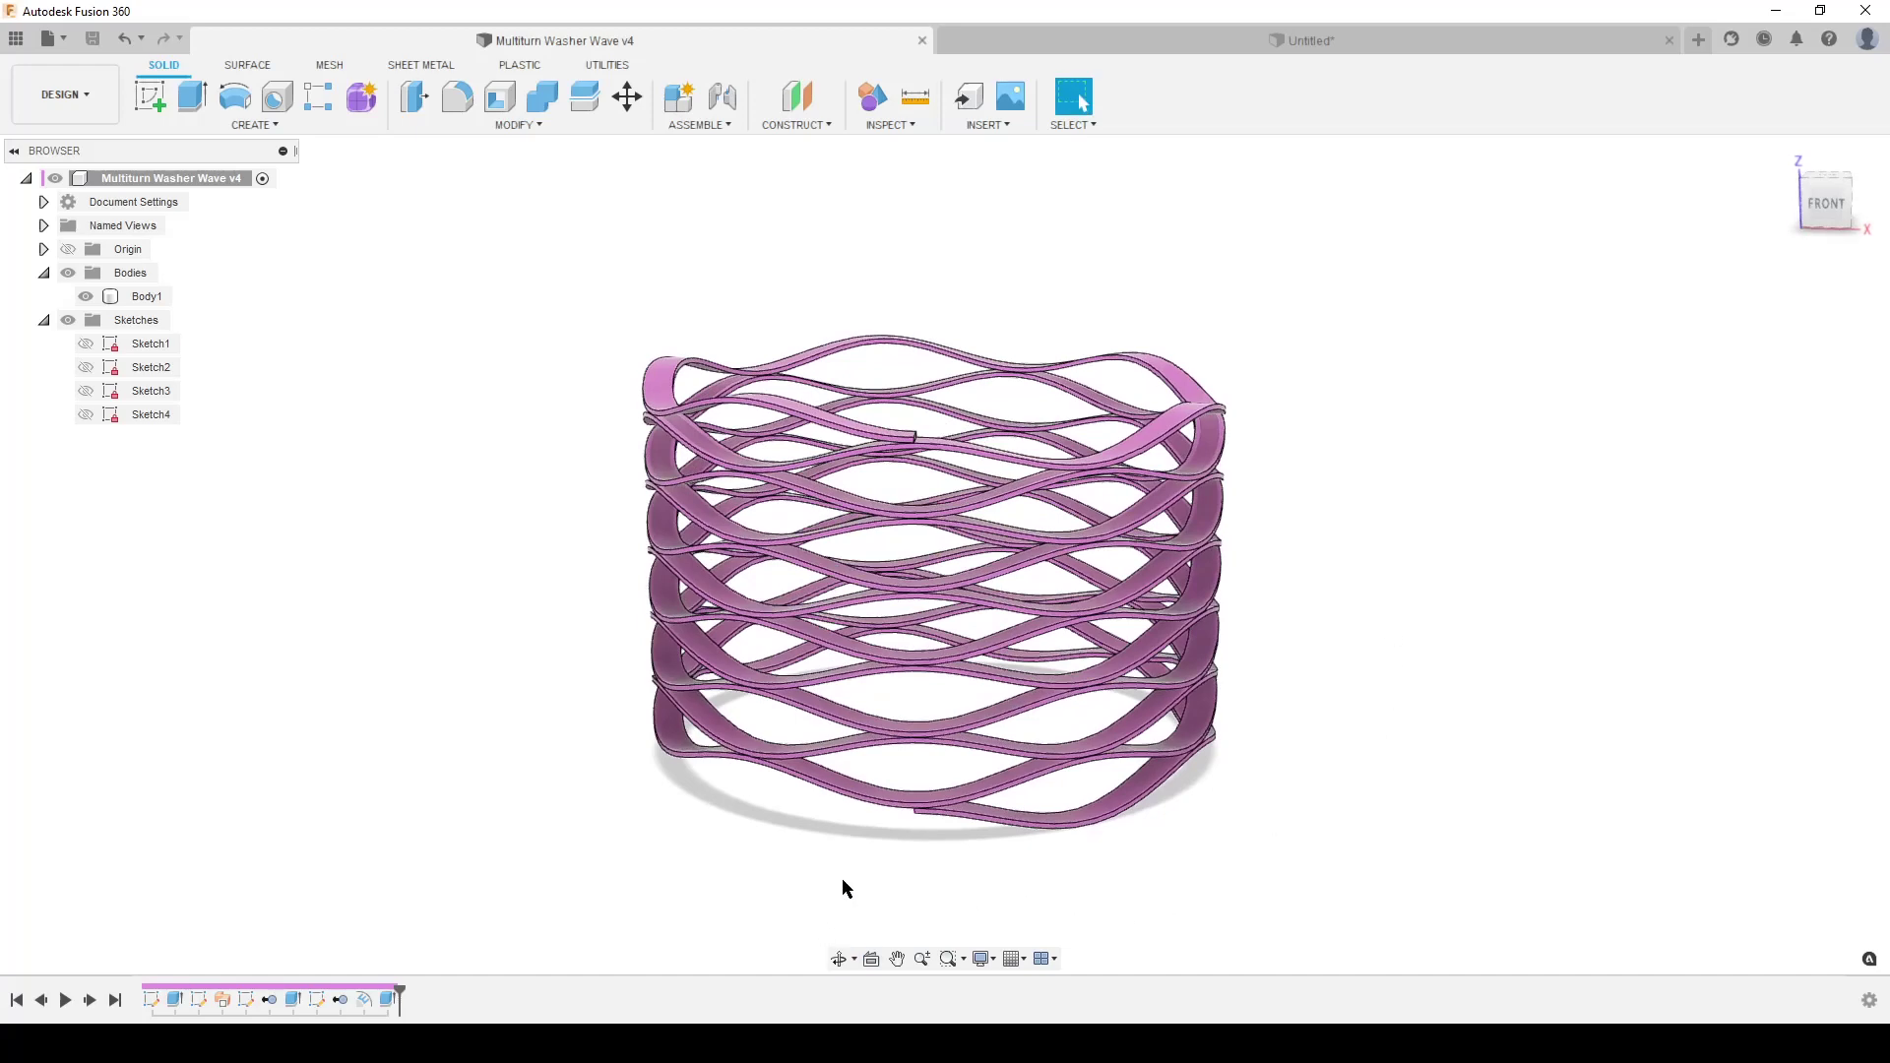
{"action": "left_click", "coordinate": [907, 794]}
{"action": "left_click", "coordinate": [1345, 702]}
{"action": "left_click", "coordinate": [917, 824]}
{"action": "left_click", "coordinate": [1351, 756]}
{"action": "left_click", "coordinate": [1073, 653]}
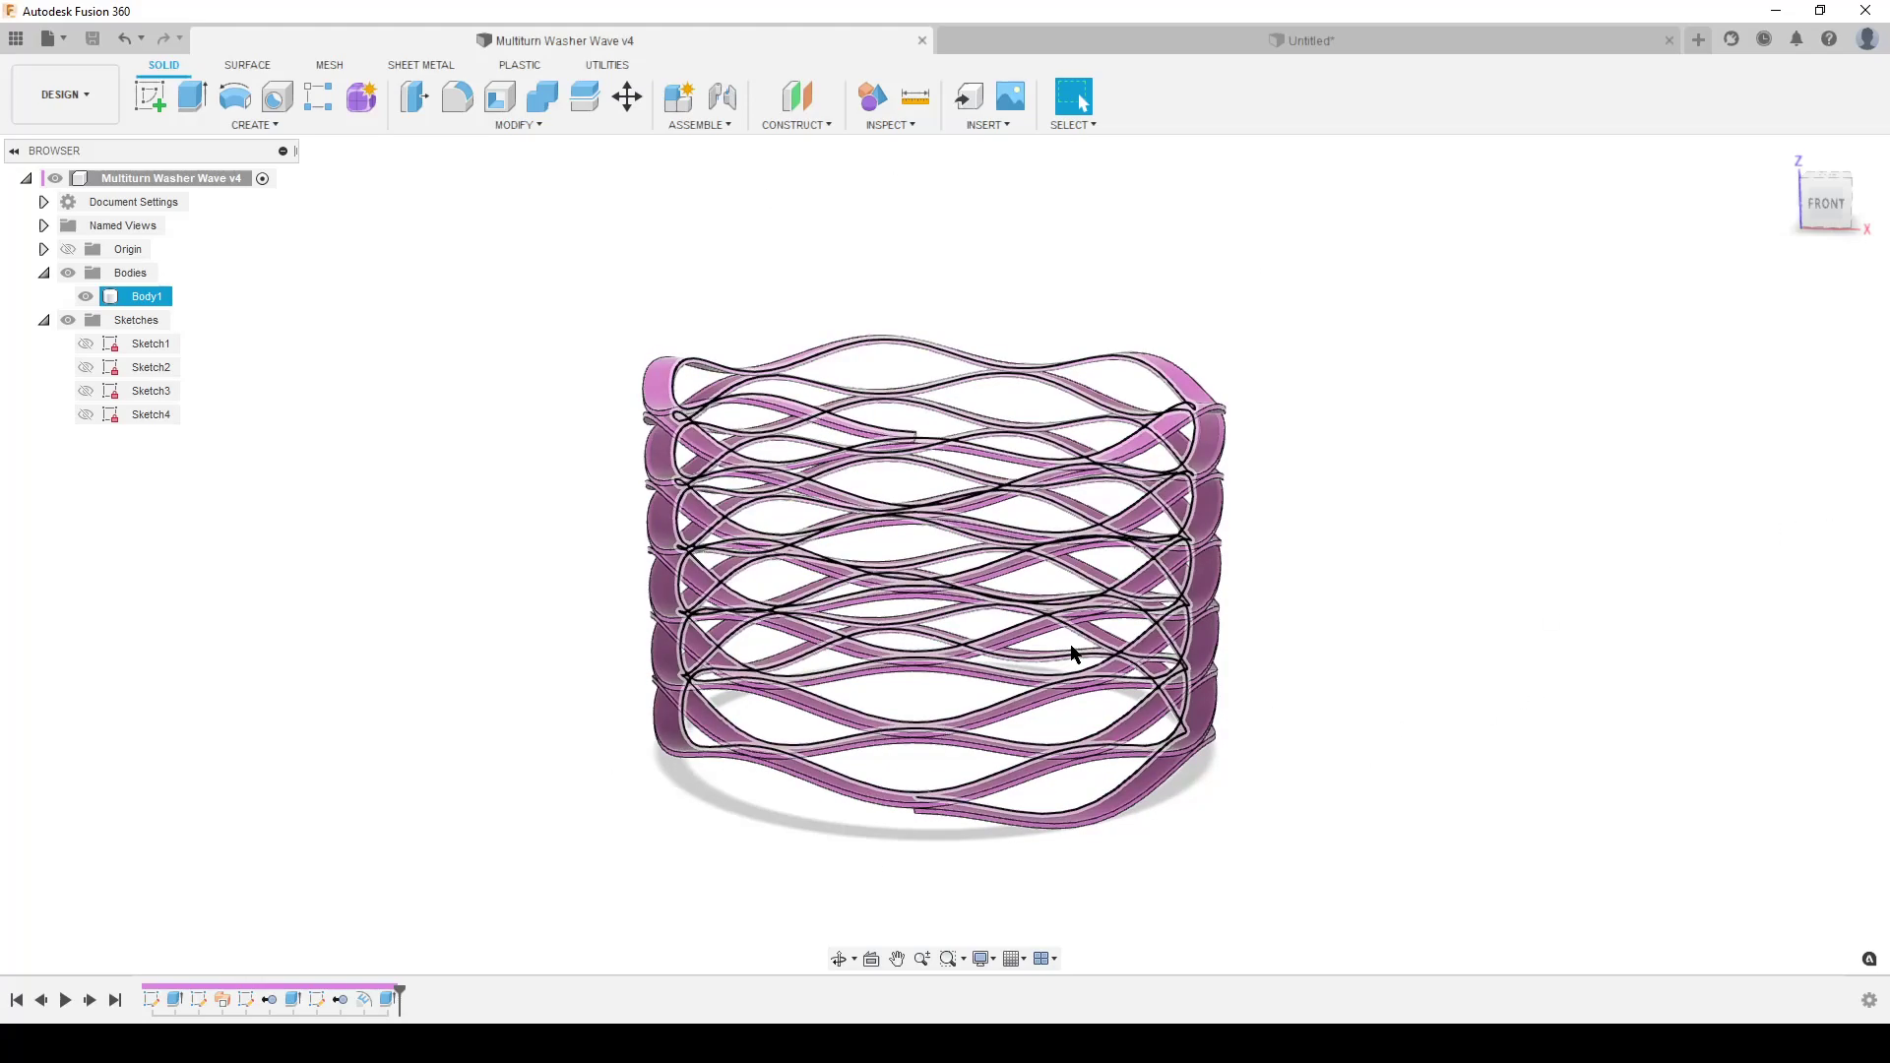
{"action": "key", "text": "Escape"}
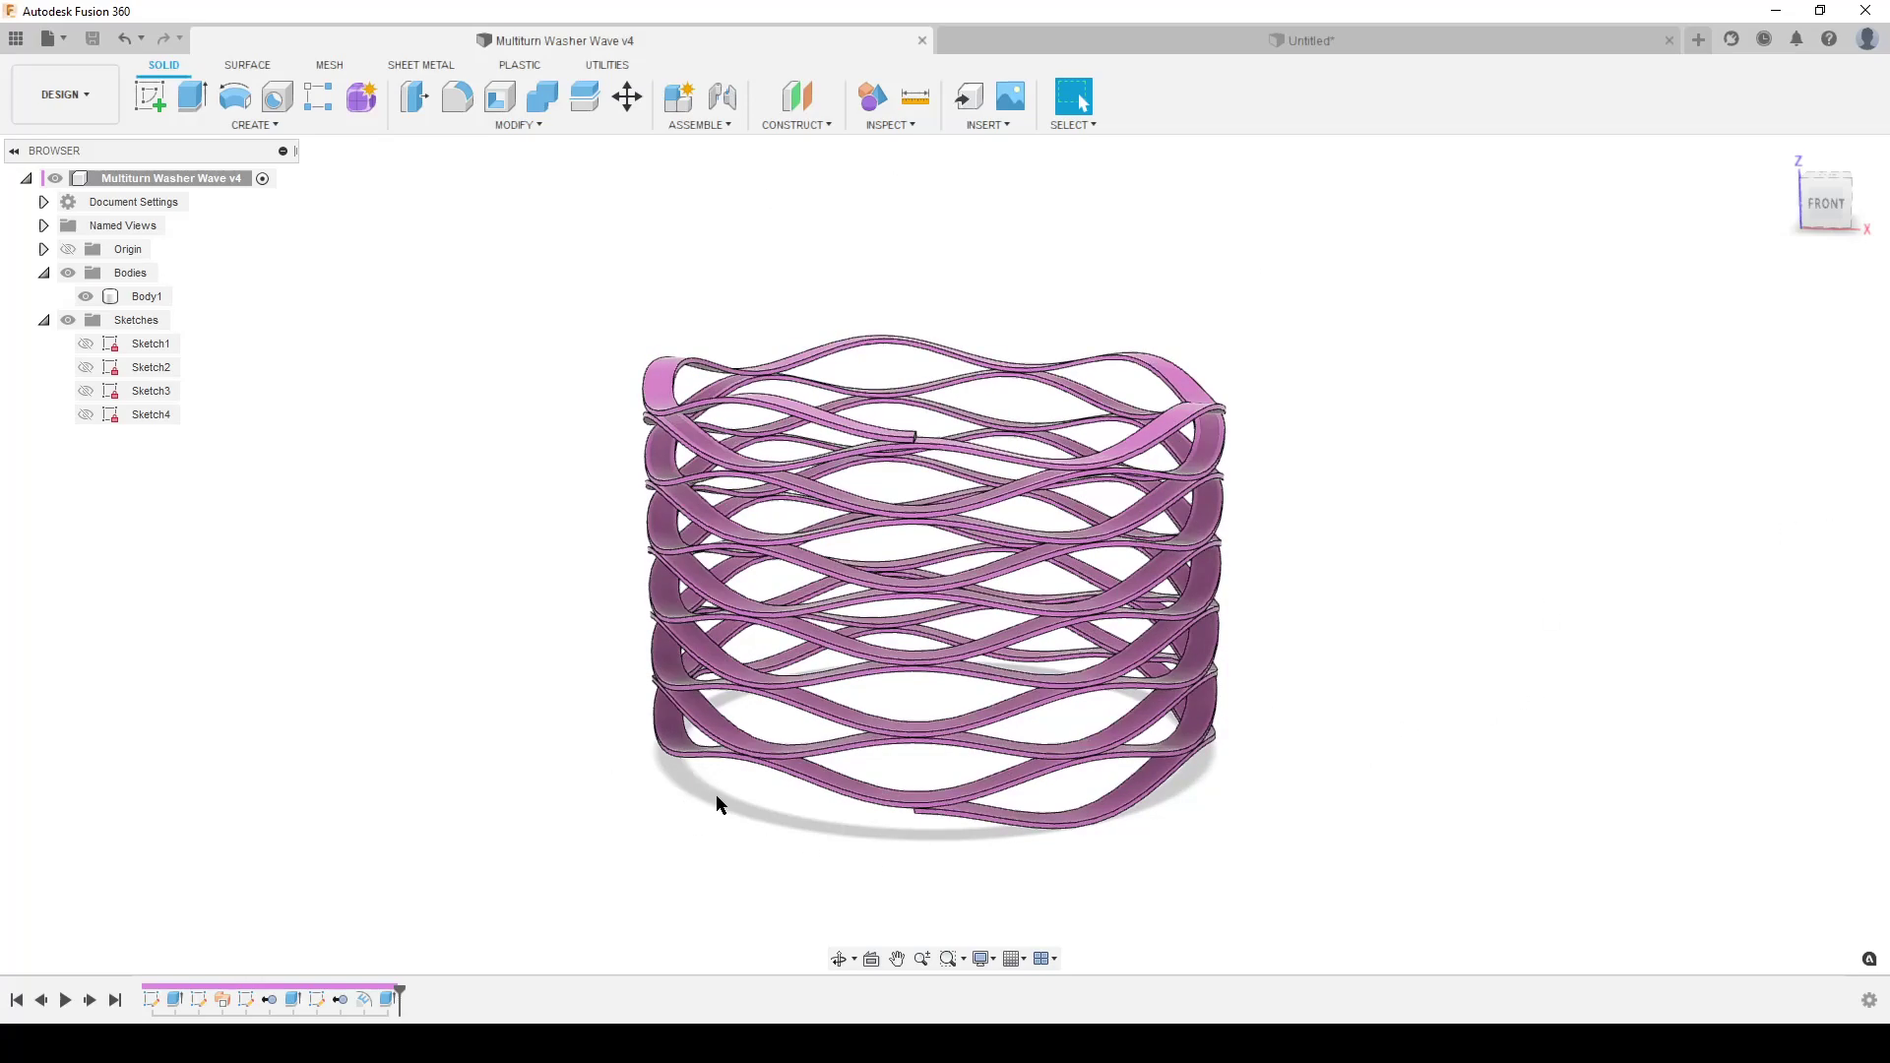
{"action": "left_click", "coordinate": [770, 775]}
{"action": "key", "text": "Escape"}
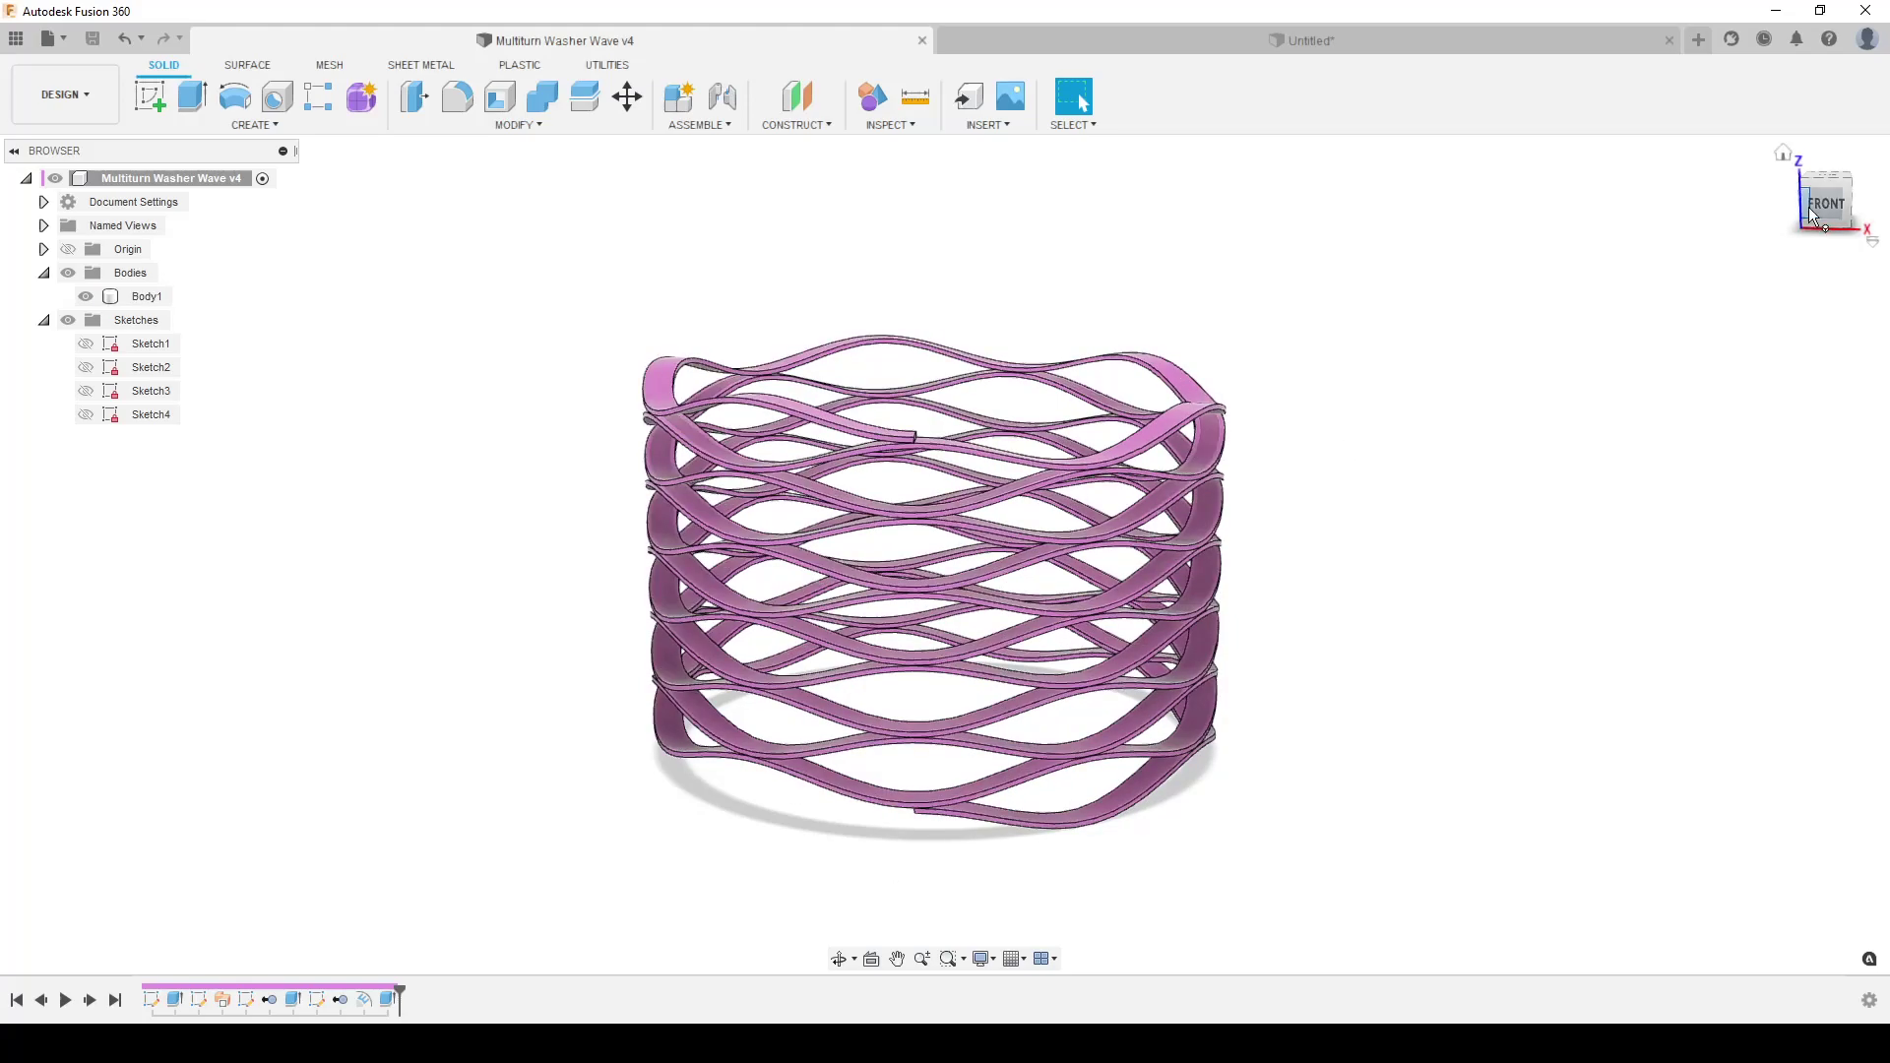
{"action": "left_click", "coordinate": [1840, 202]}
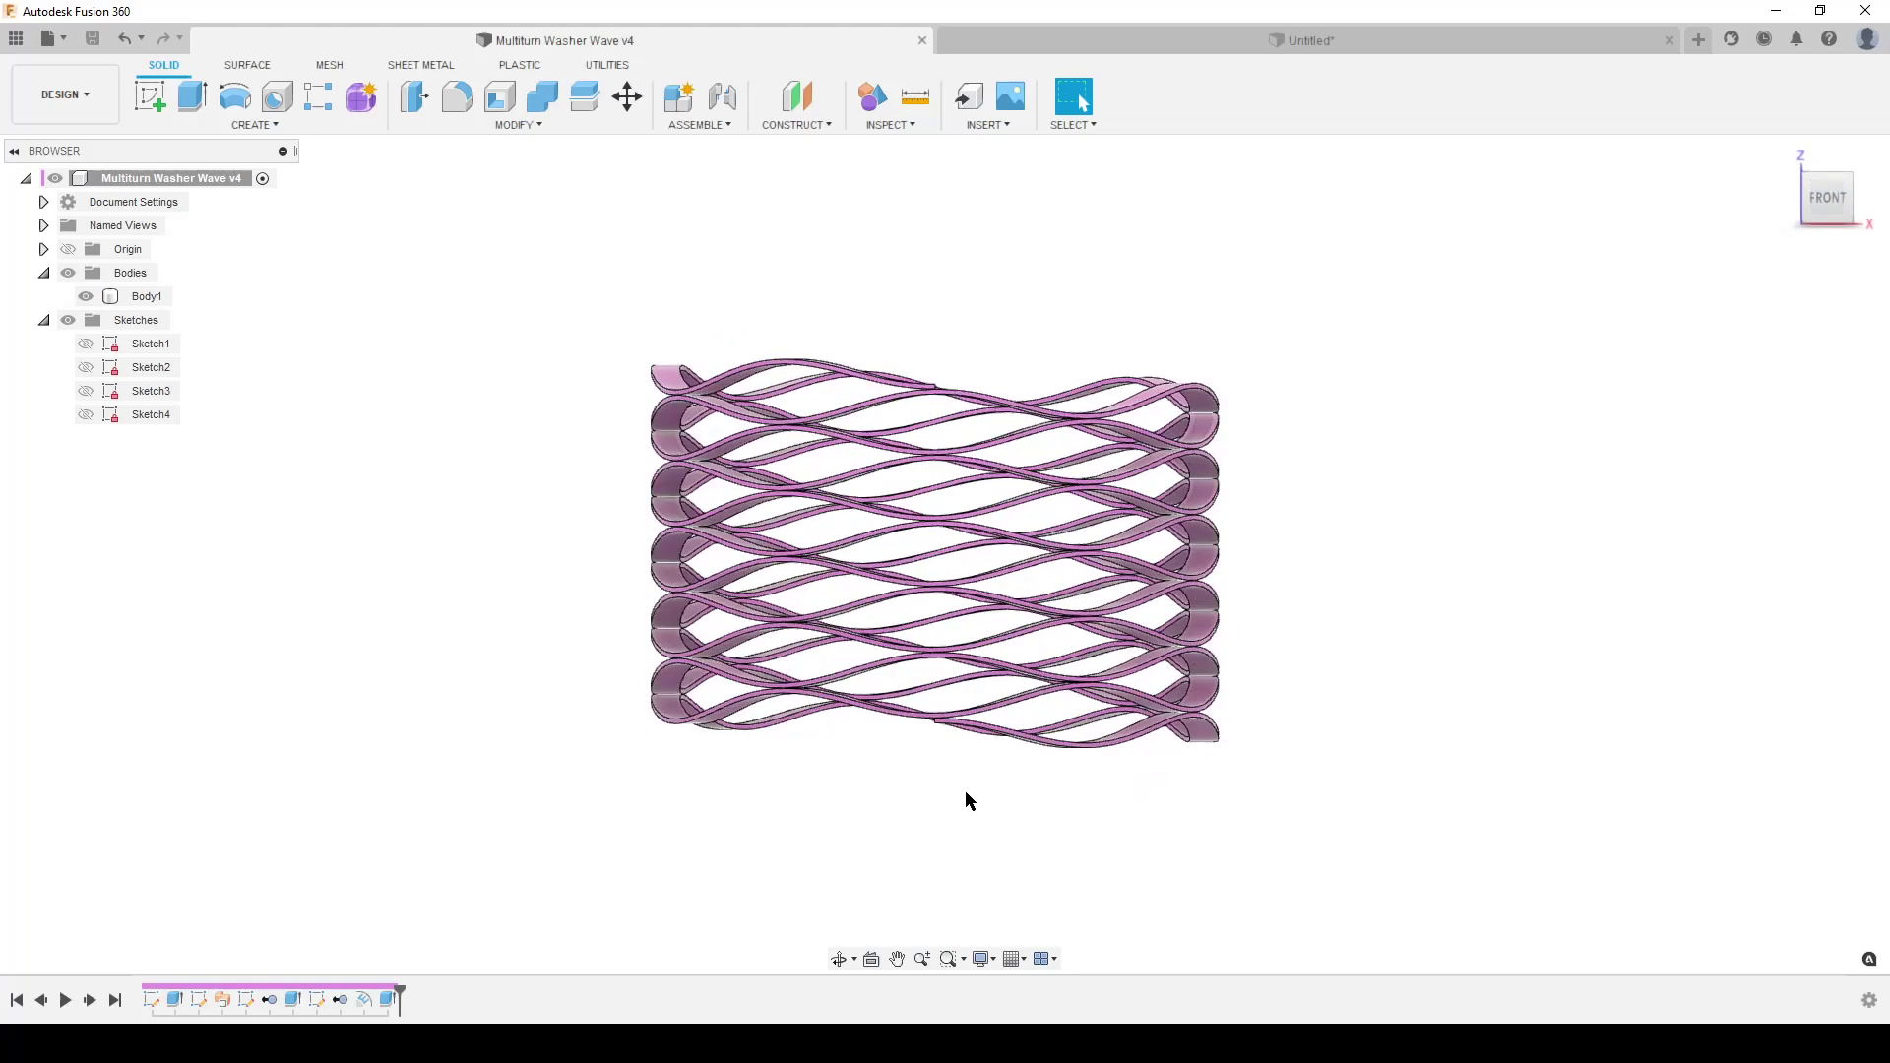
{"action": "scroll", "coordinate": [964, 789], "scroll_direction": "up", "scroll_amount": 3}
{"action": "scroll", "coordinate": [952, 792], "scroll_direction": "up", "scroll_amount": 3}
{"action": "left_click", "coordinate": [893, 563]}
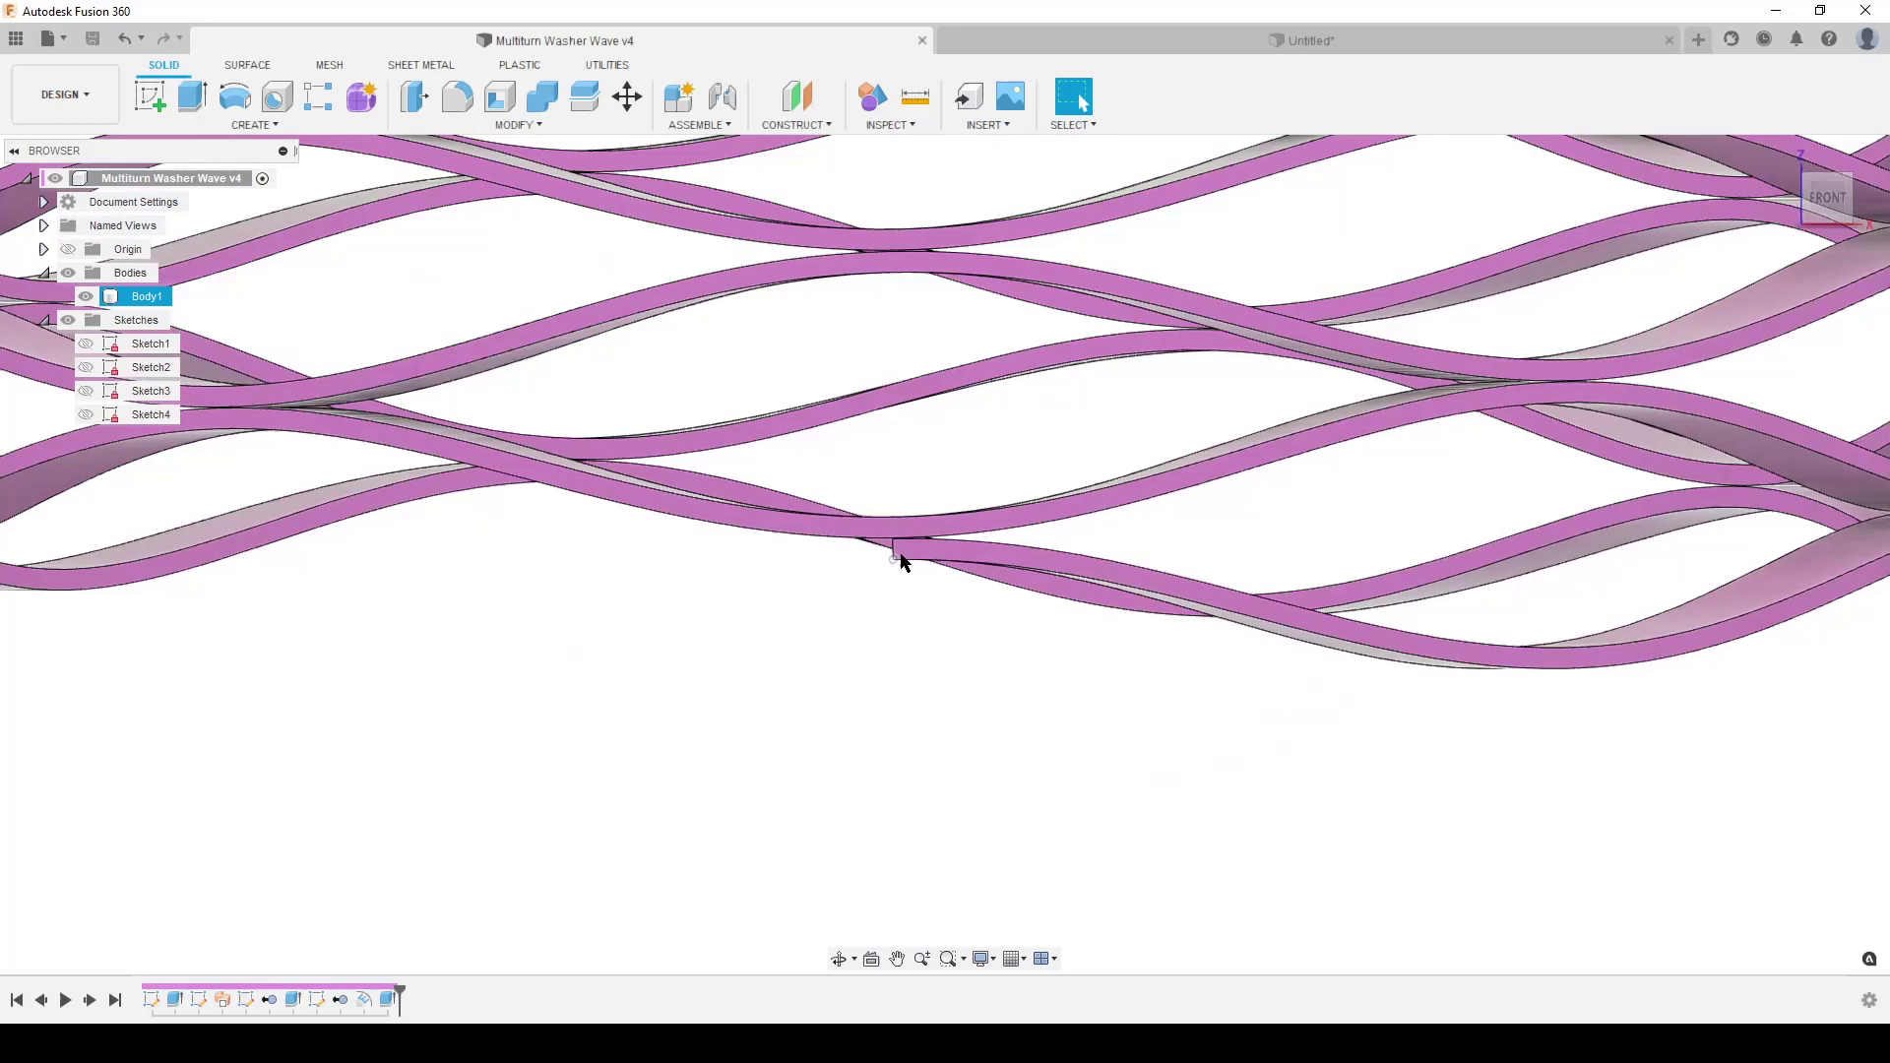
{"action": "scroll", "coordinate": [925, 581], "scroll_direction": "up", "scroll_amount": 2}
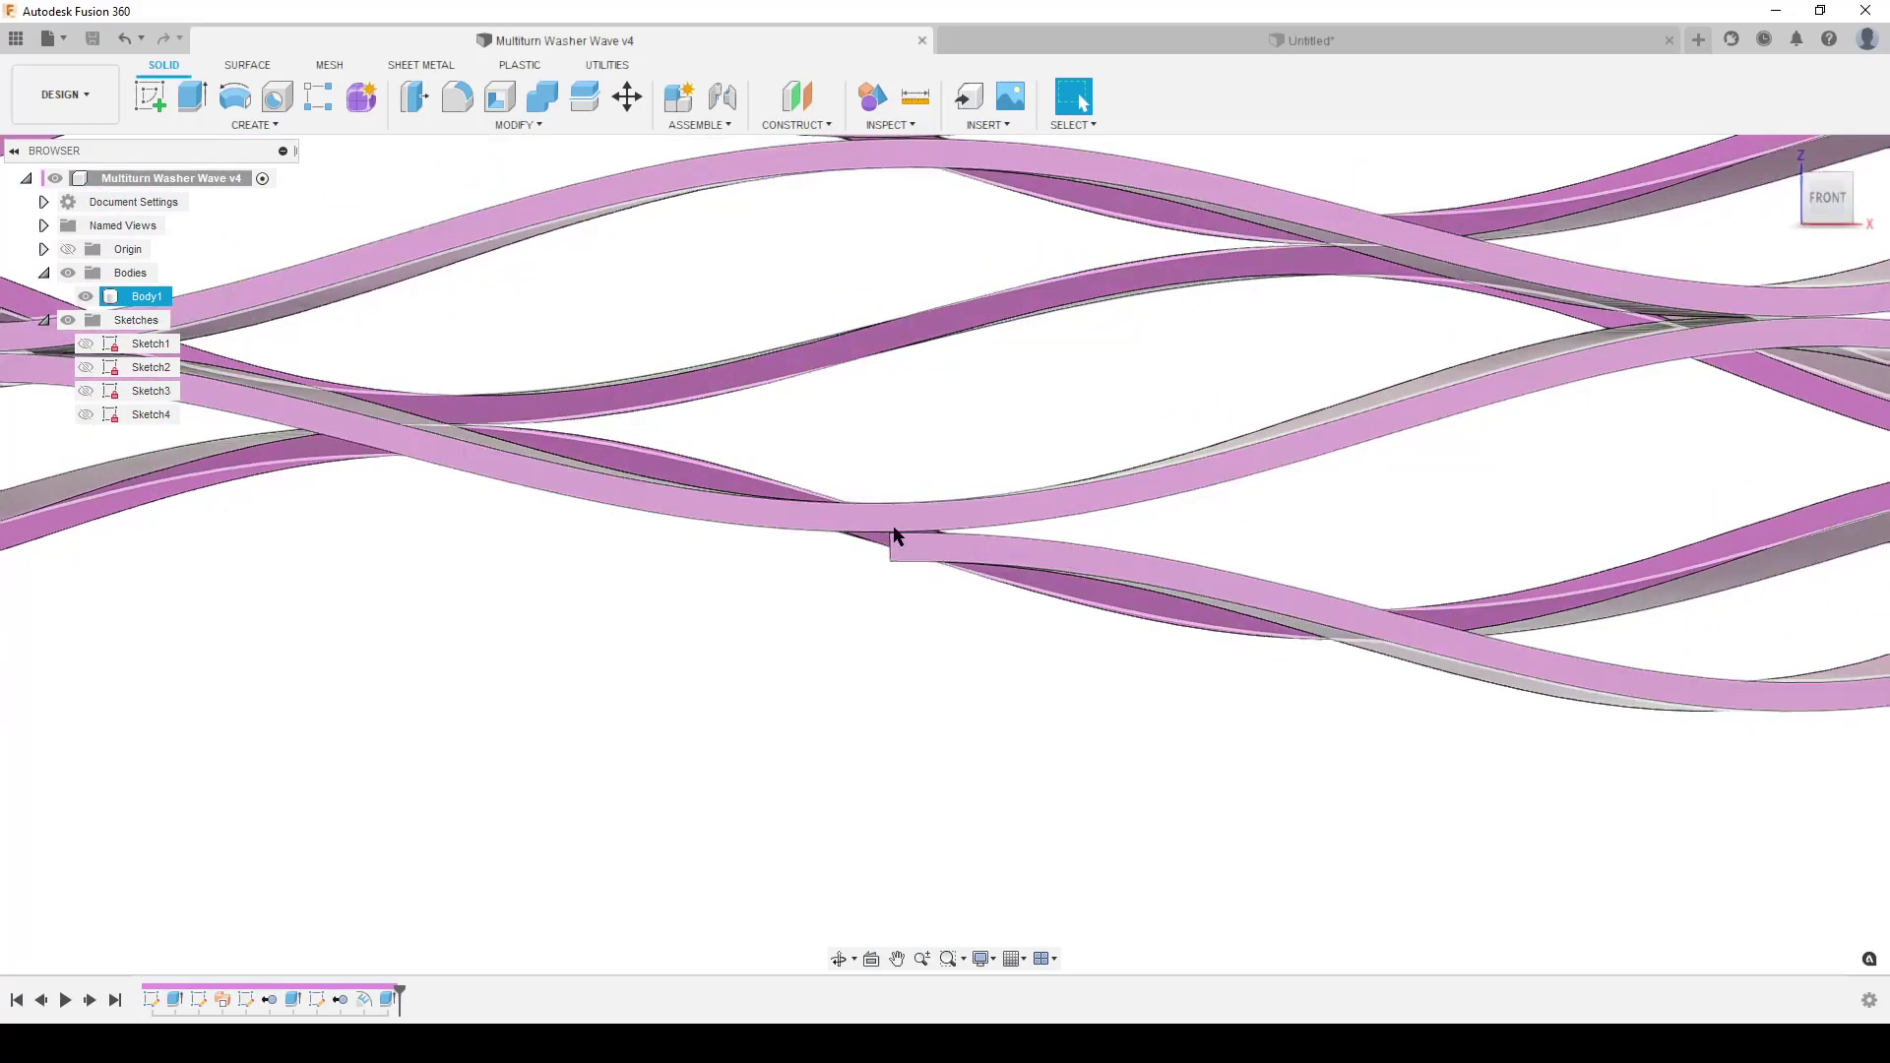
{"action": "scroll", "coordinate": [886, 417], "scroll_direction": "down", "scroll_amount": 4}
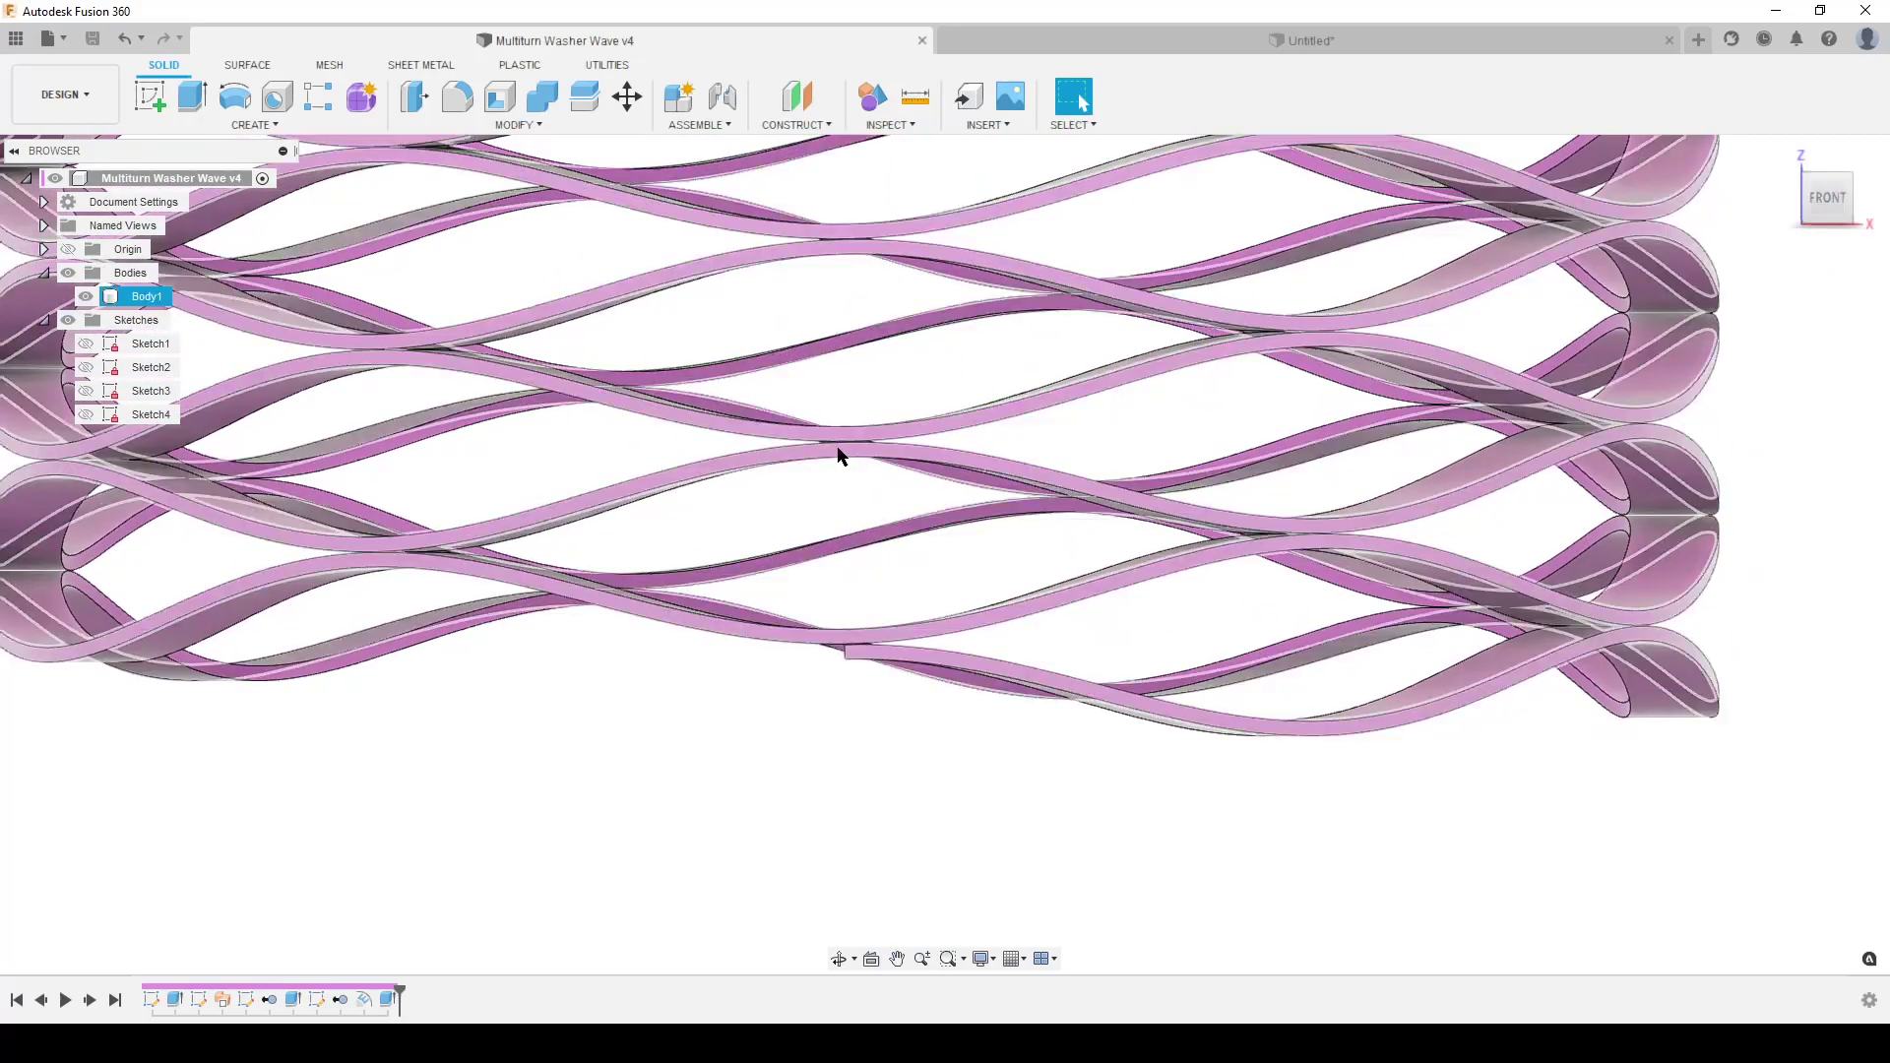
{"action": "left_click", "coordinate": [701, 715]}
{"action": "scroll", "coordinate": [702, 715], "scroll_direction": "down", "scroll_amount": 3}
{"action": "scroll", "coordinate": [699, 708], "scroll_direction": "down", "scroll_amount": 5}
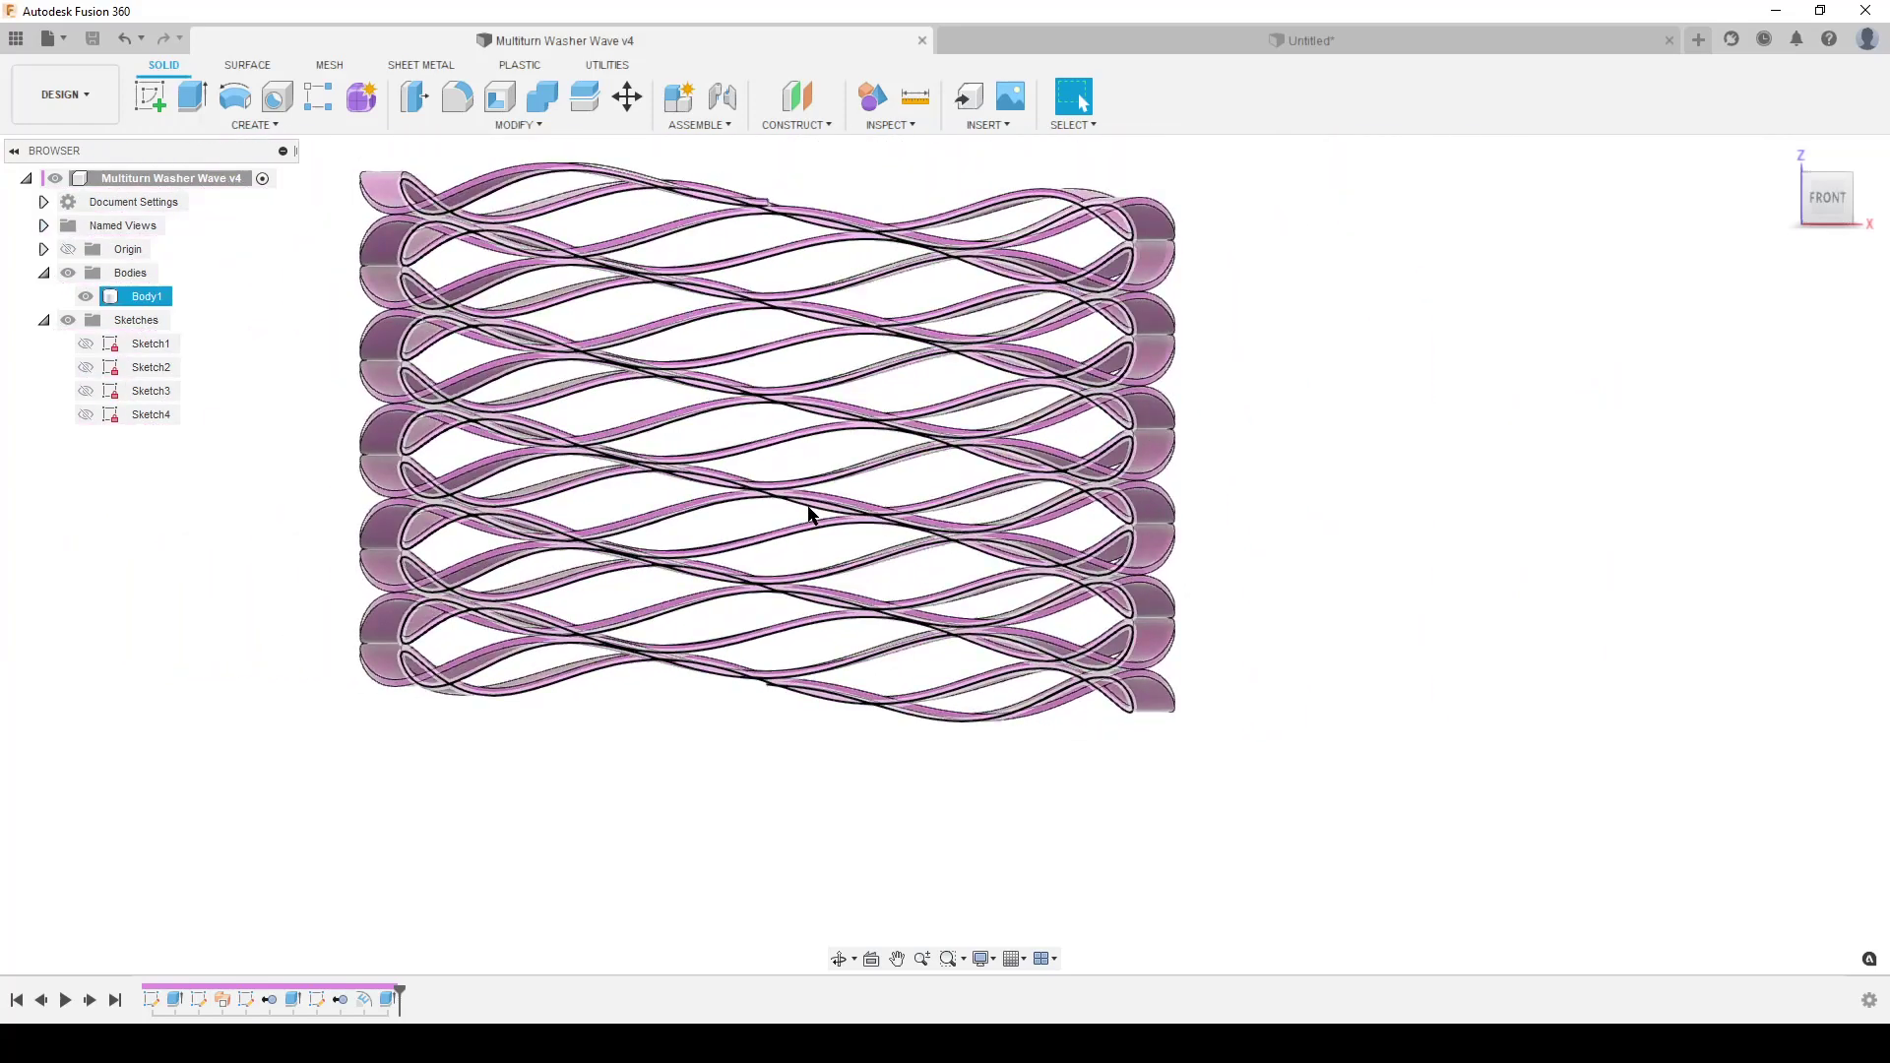
{"action": "middle_click_drag", "start_coordinate": [1174, 597], "coordinate": [1395, 664], "text": "shift"}
{"action": "scroll", "coordinate": [1221, 620], "scroll_direction": "up", "scroll_amount": 3}
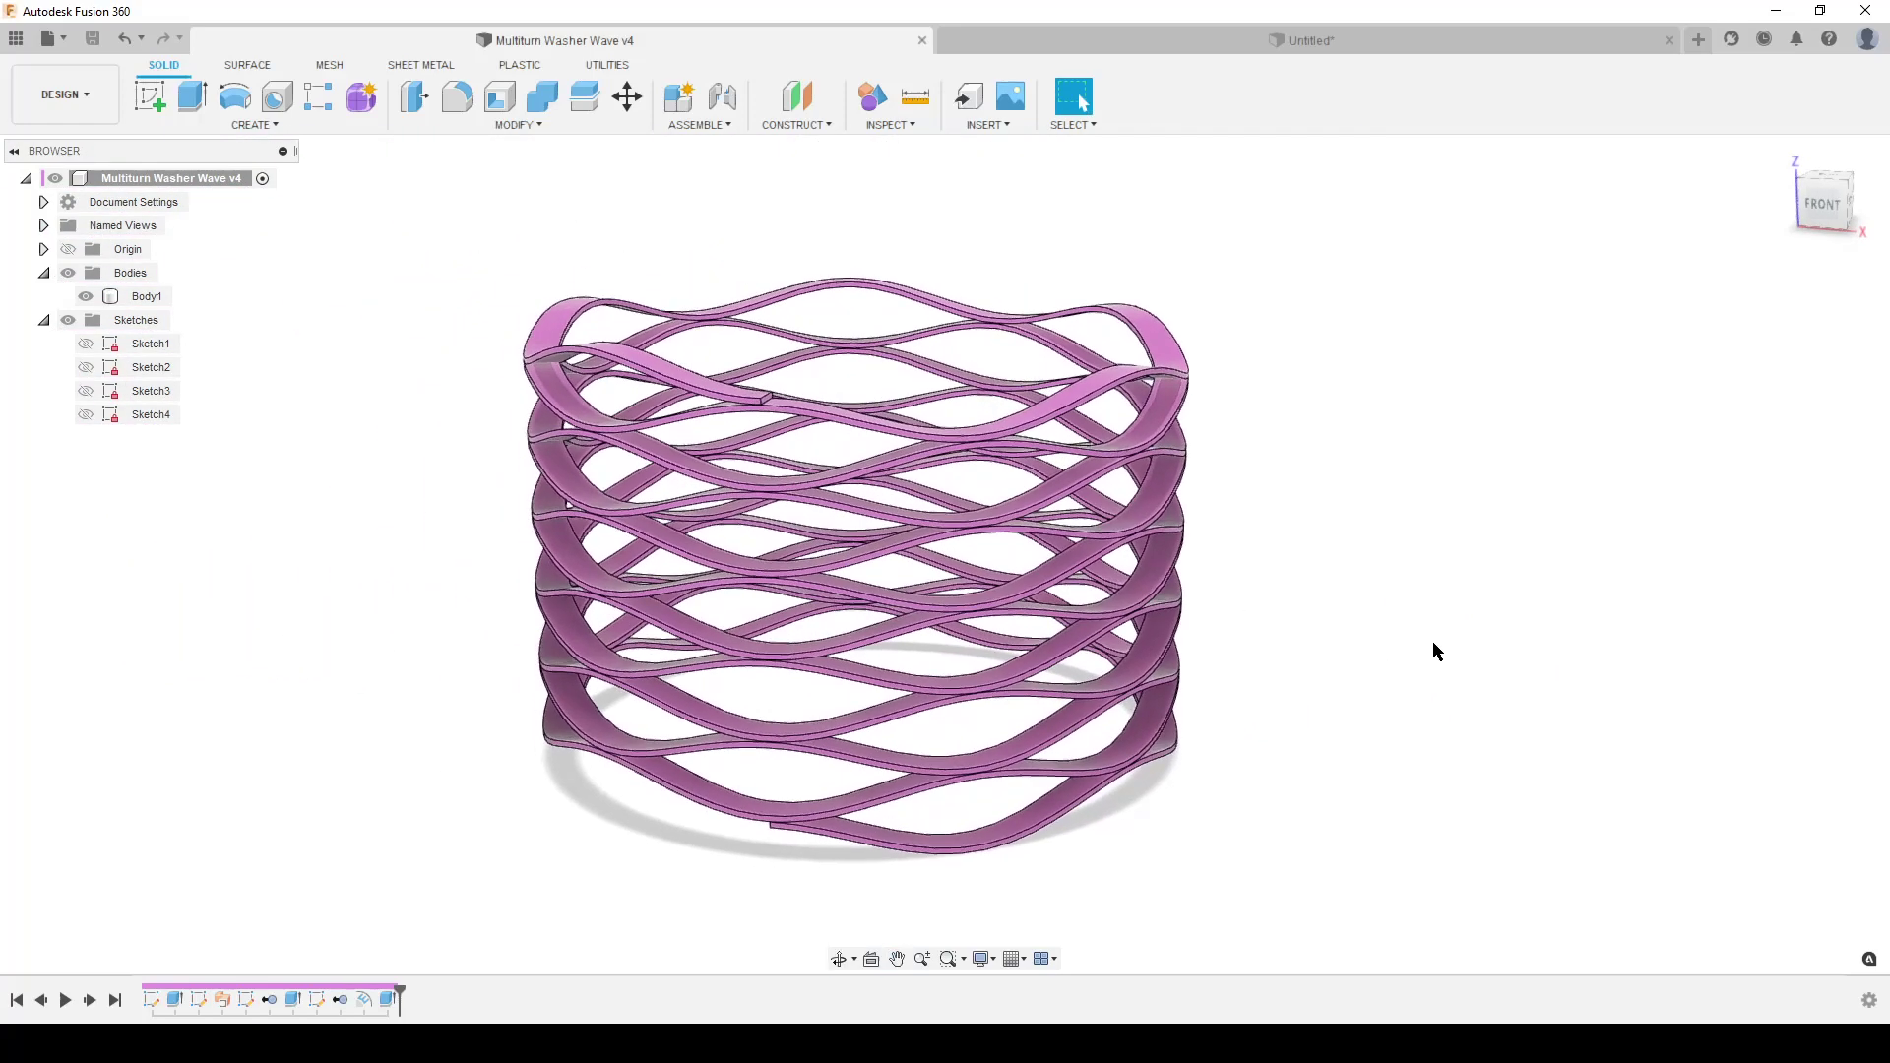
- In the Untitled design, add a Clerance user parameter of 0,01 mm
{"action": "left_click", "coordinate": [1131, 40]}
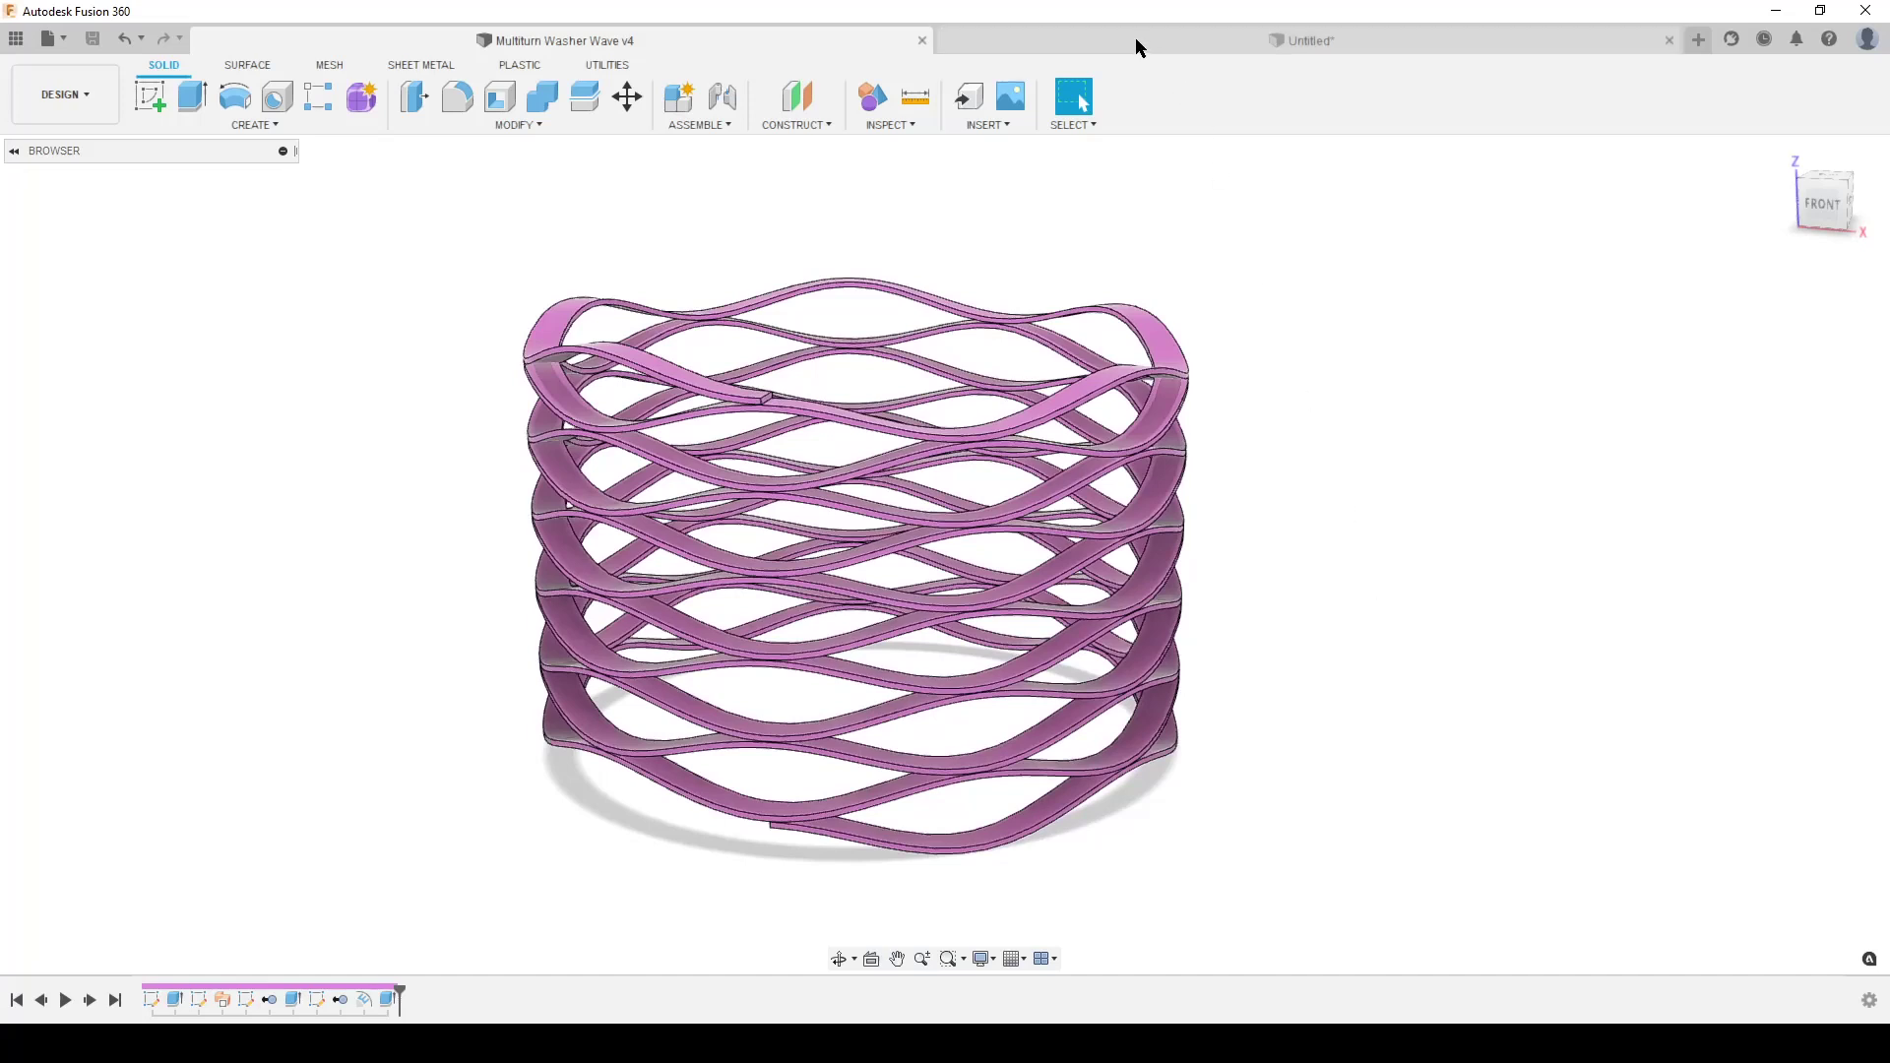
{"action": "left_click", "coordinate": [487, 126]}
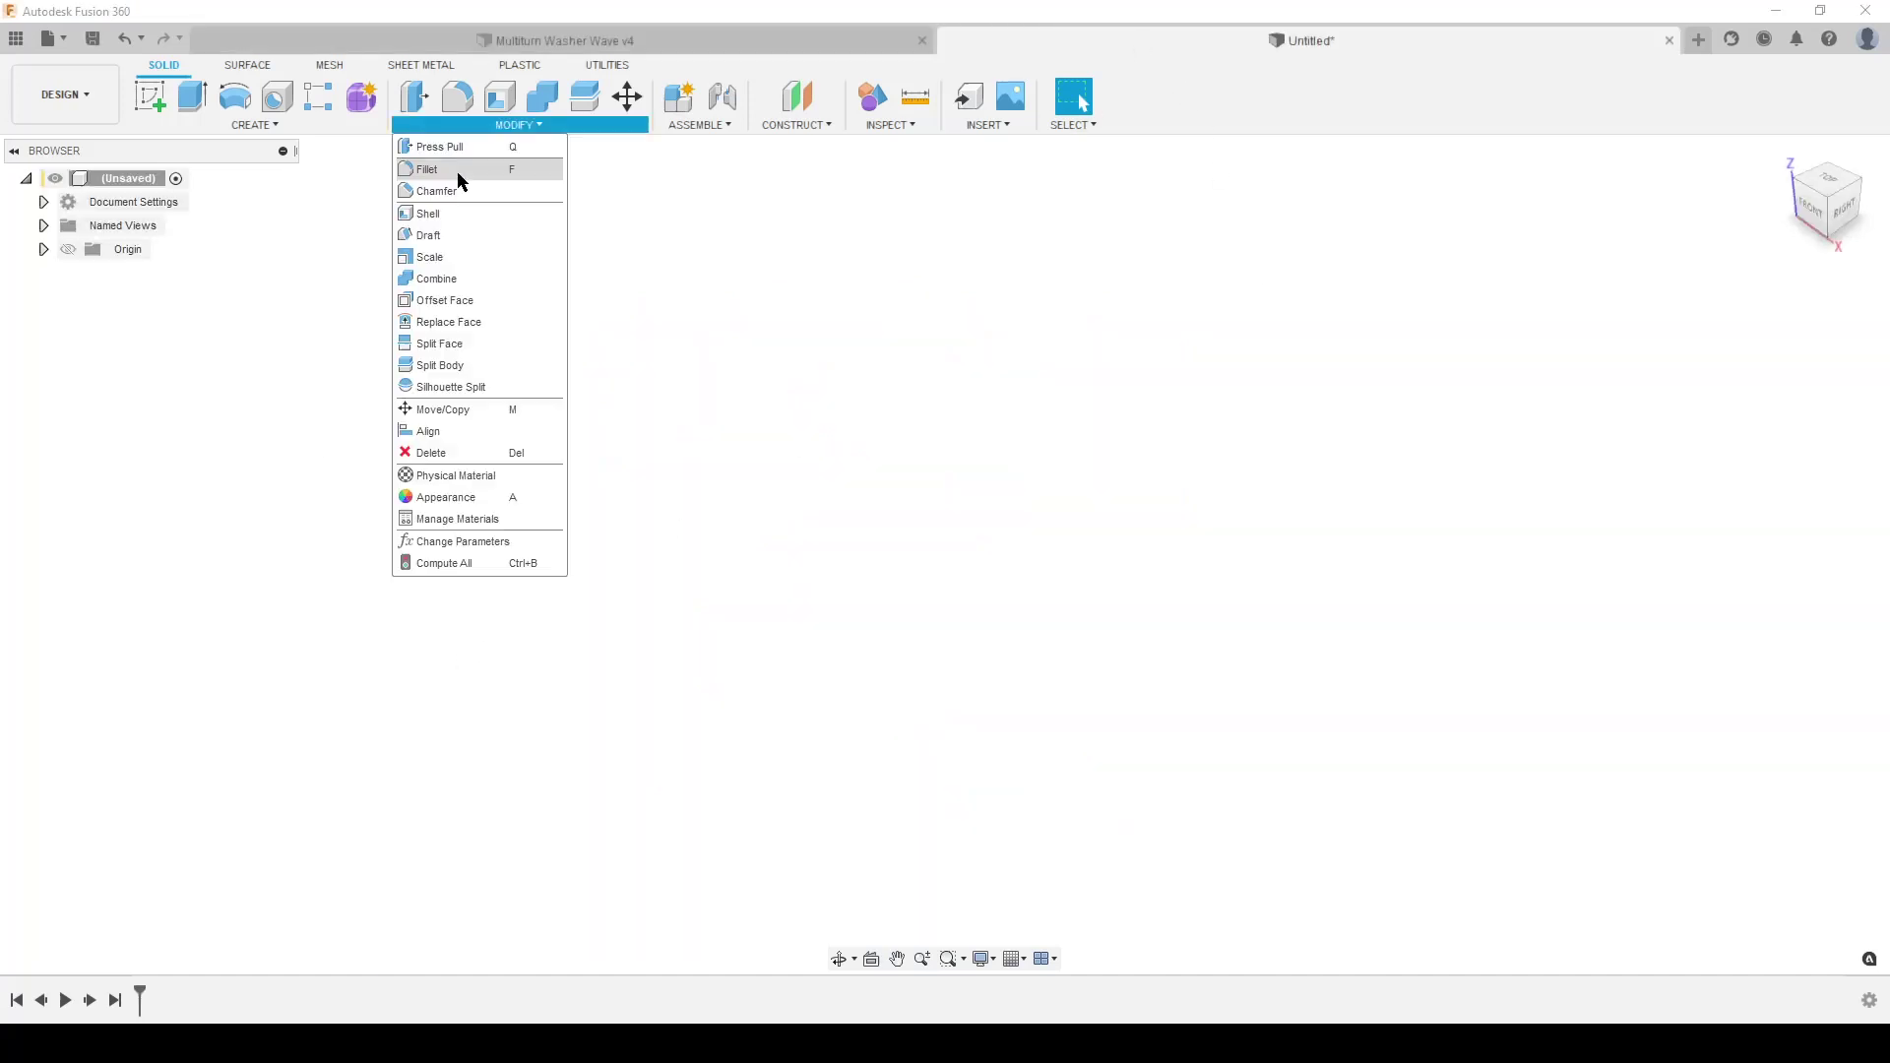
{"action": "left_click", "coordinate": [470, 540]}
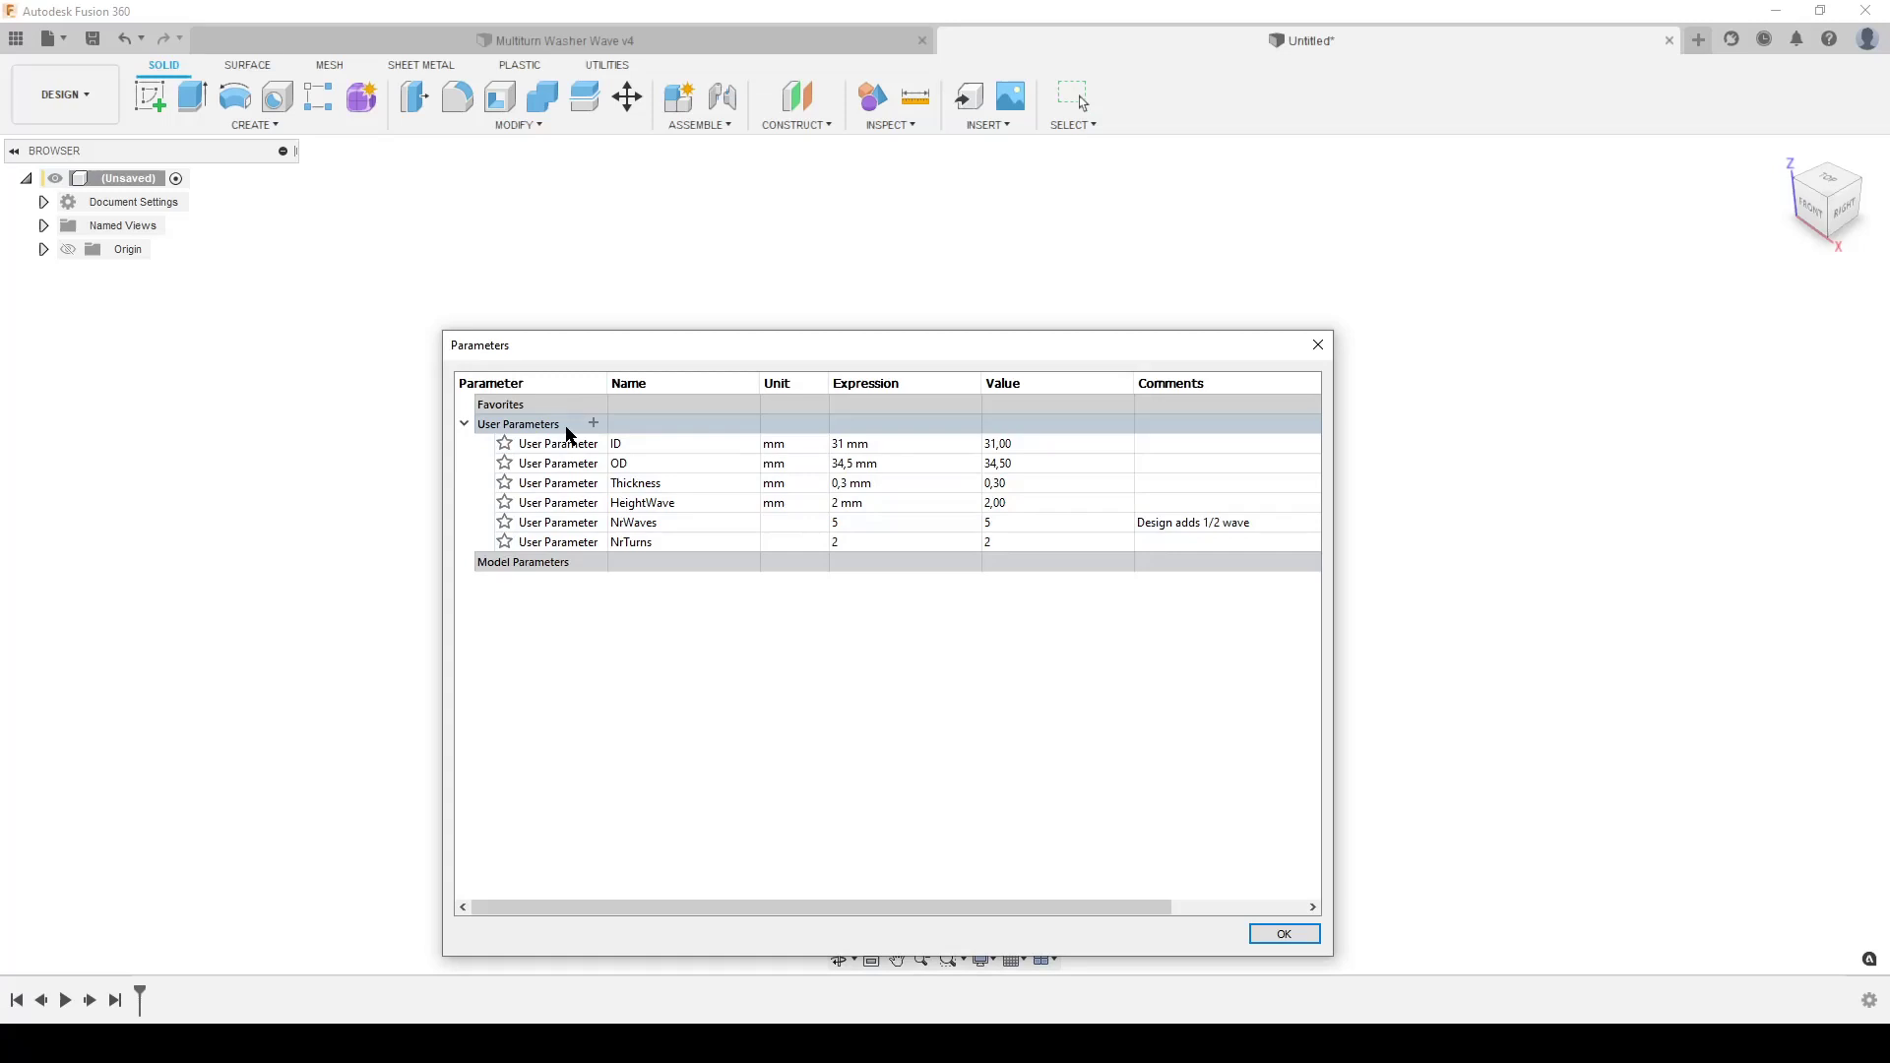
{"action": "left_click", "coordinate": [593, 424]}
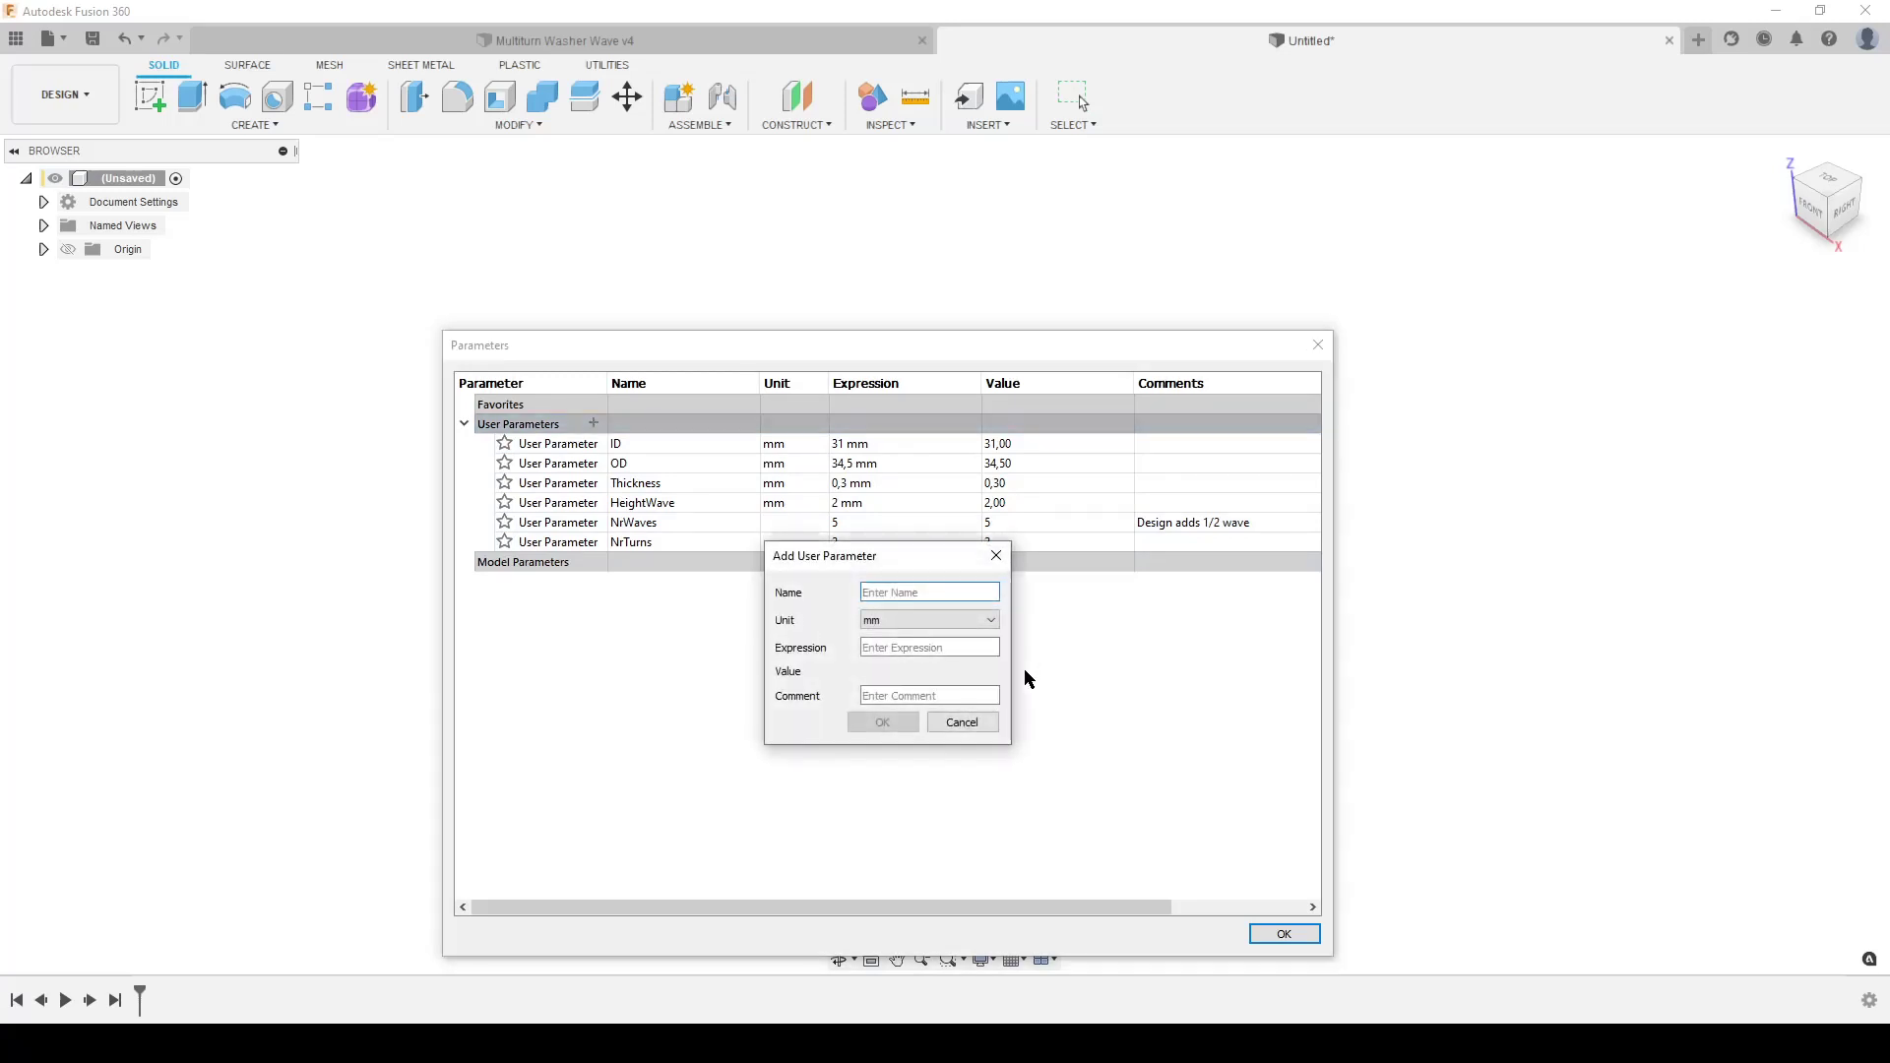
{"action": "type", "text": "Clerance"}
{"action": "left_click", "coordinate": [887, 648]}
{"action": "type", "text": "0,1"}
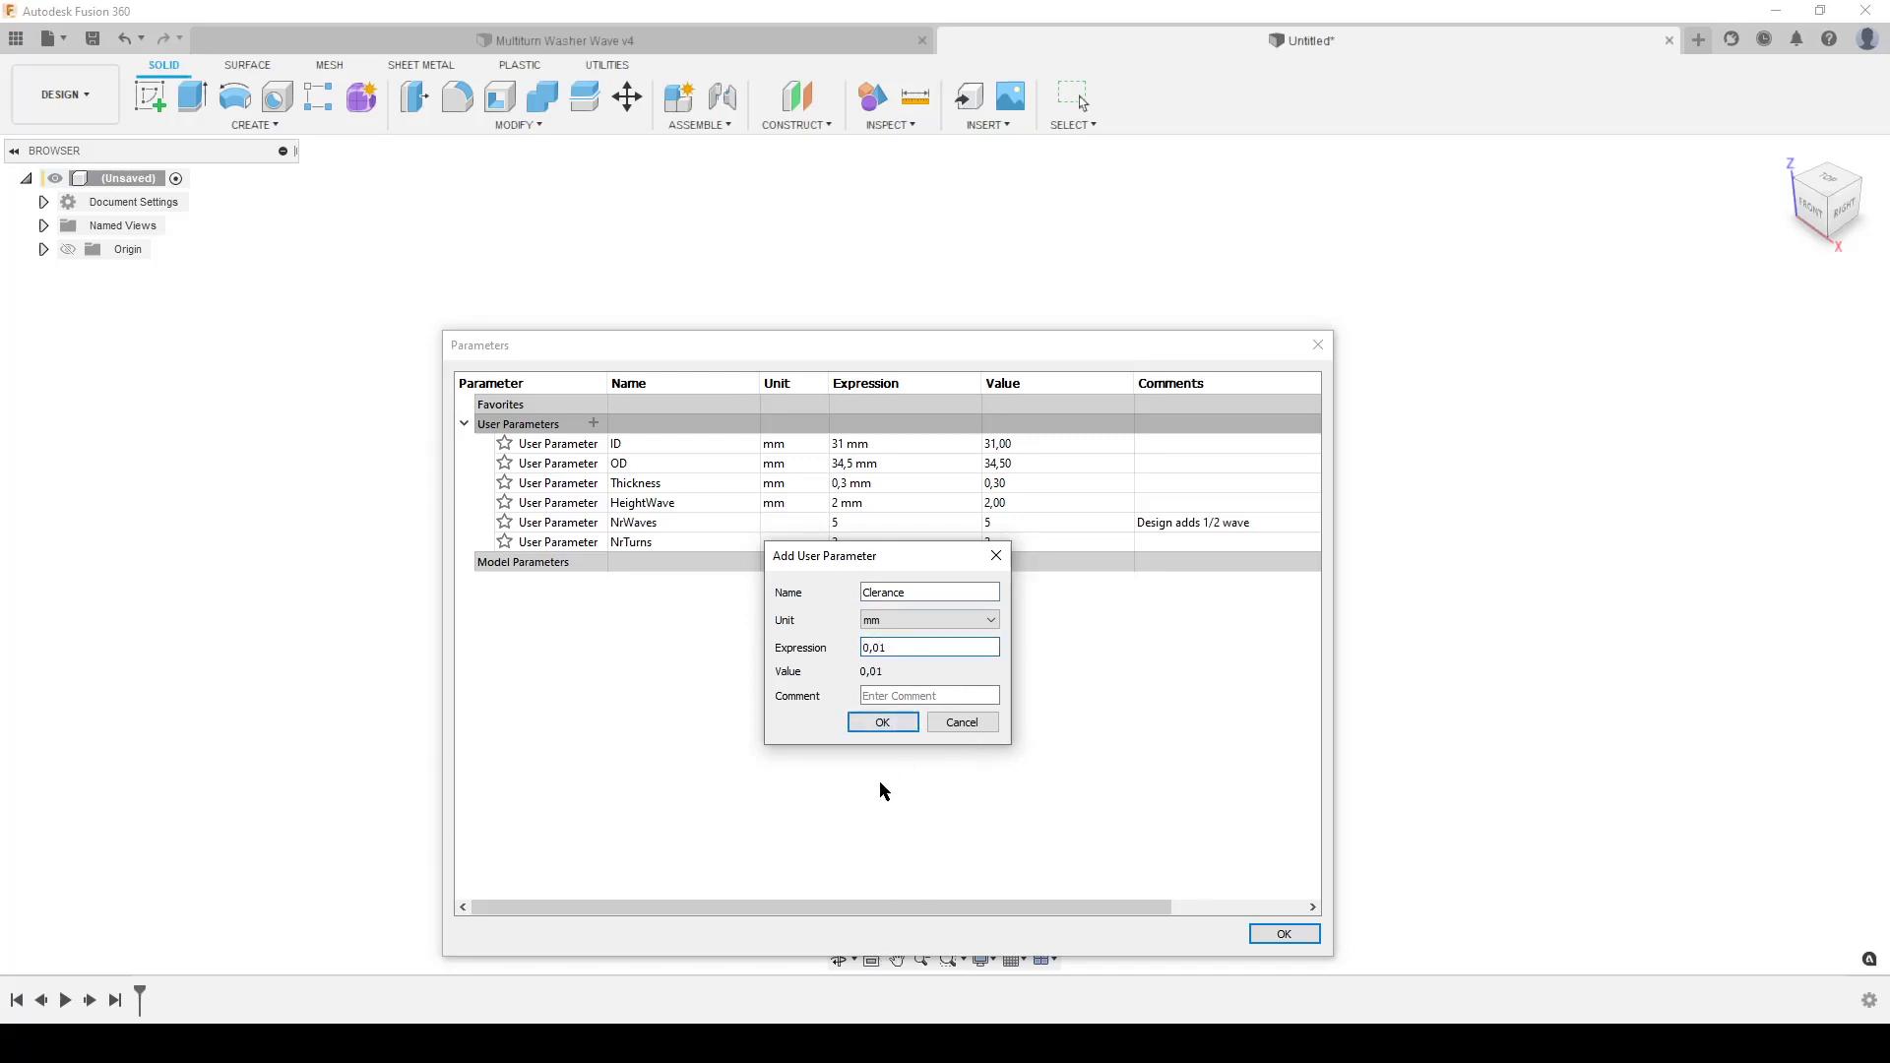
{"action": "left_click", "coordinate": [880, 721]}
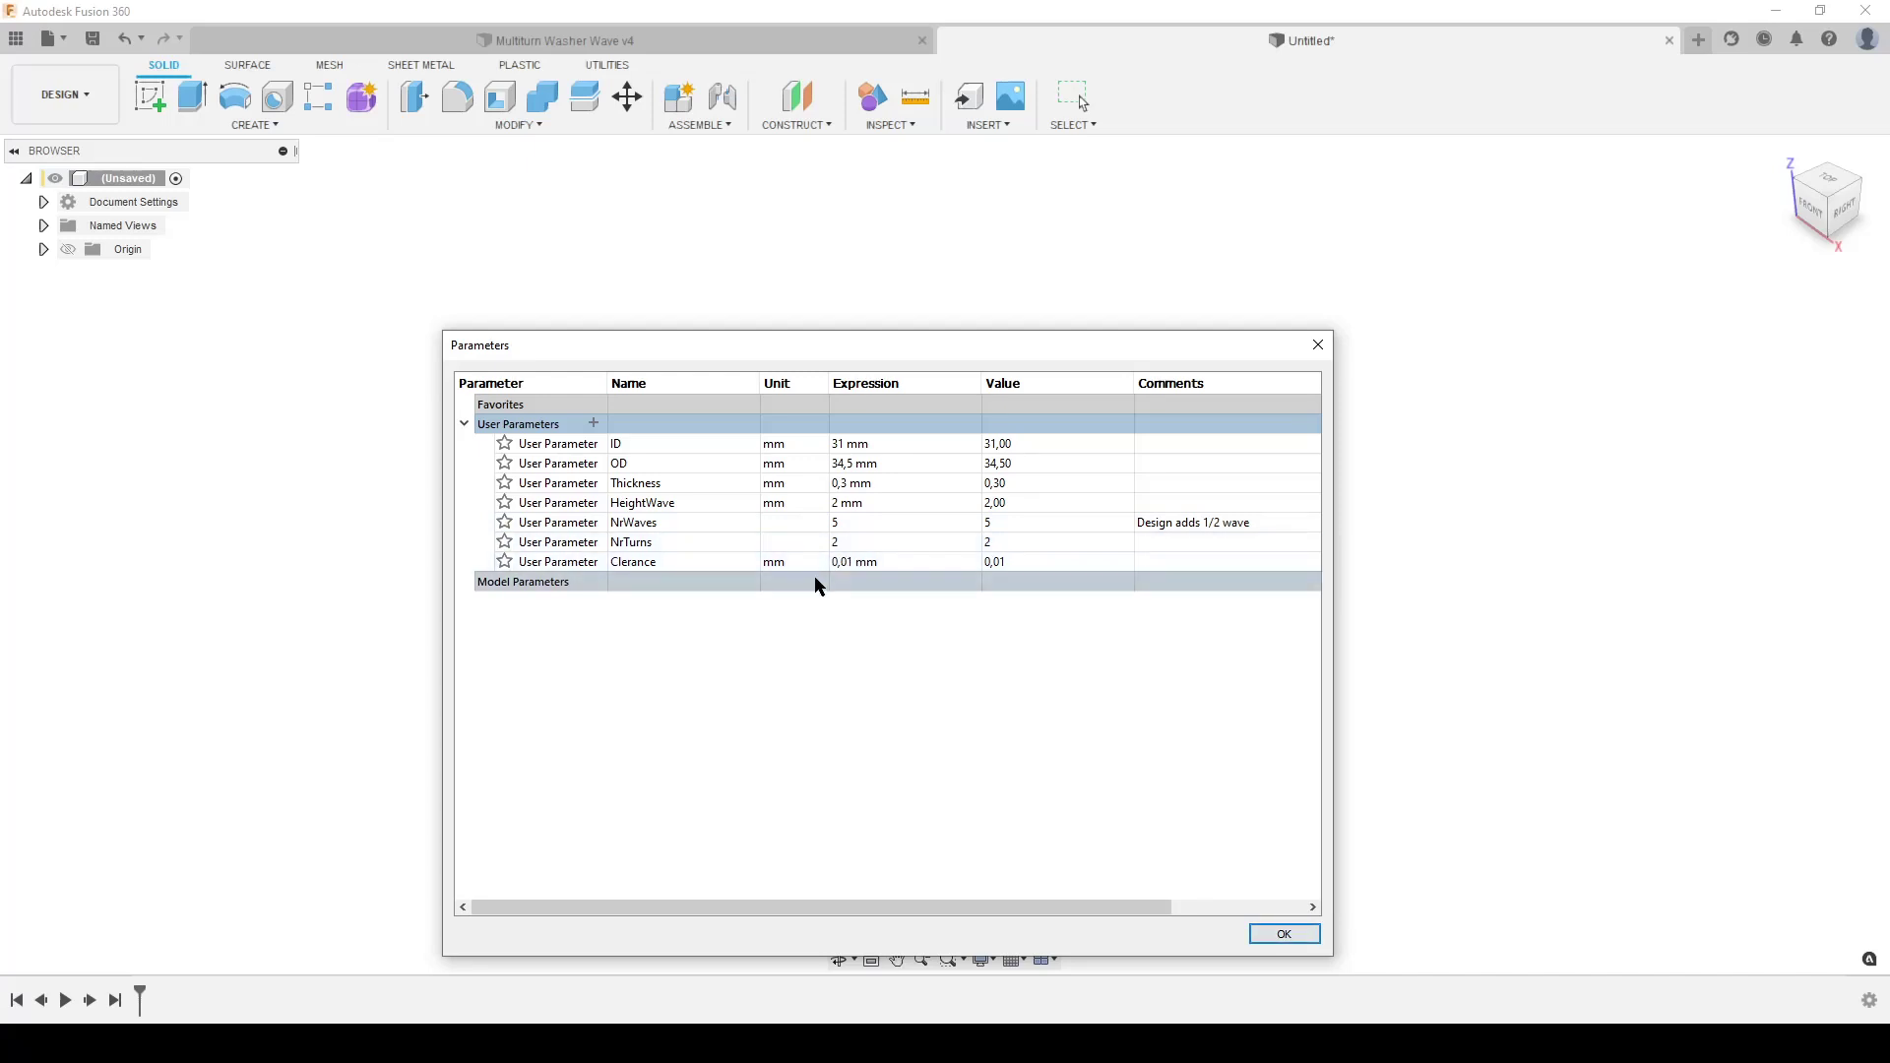
- Sketch a 31 mm diameter circle centred on the origin of the XY plane
{"action": "left_click", "coordinate": [1268, 935]}
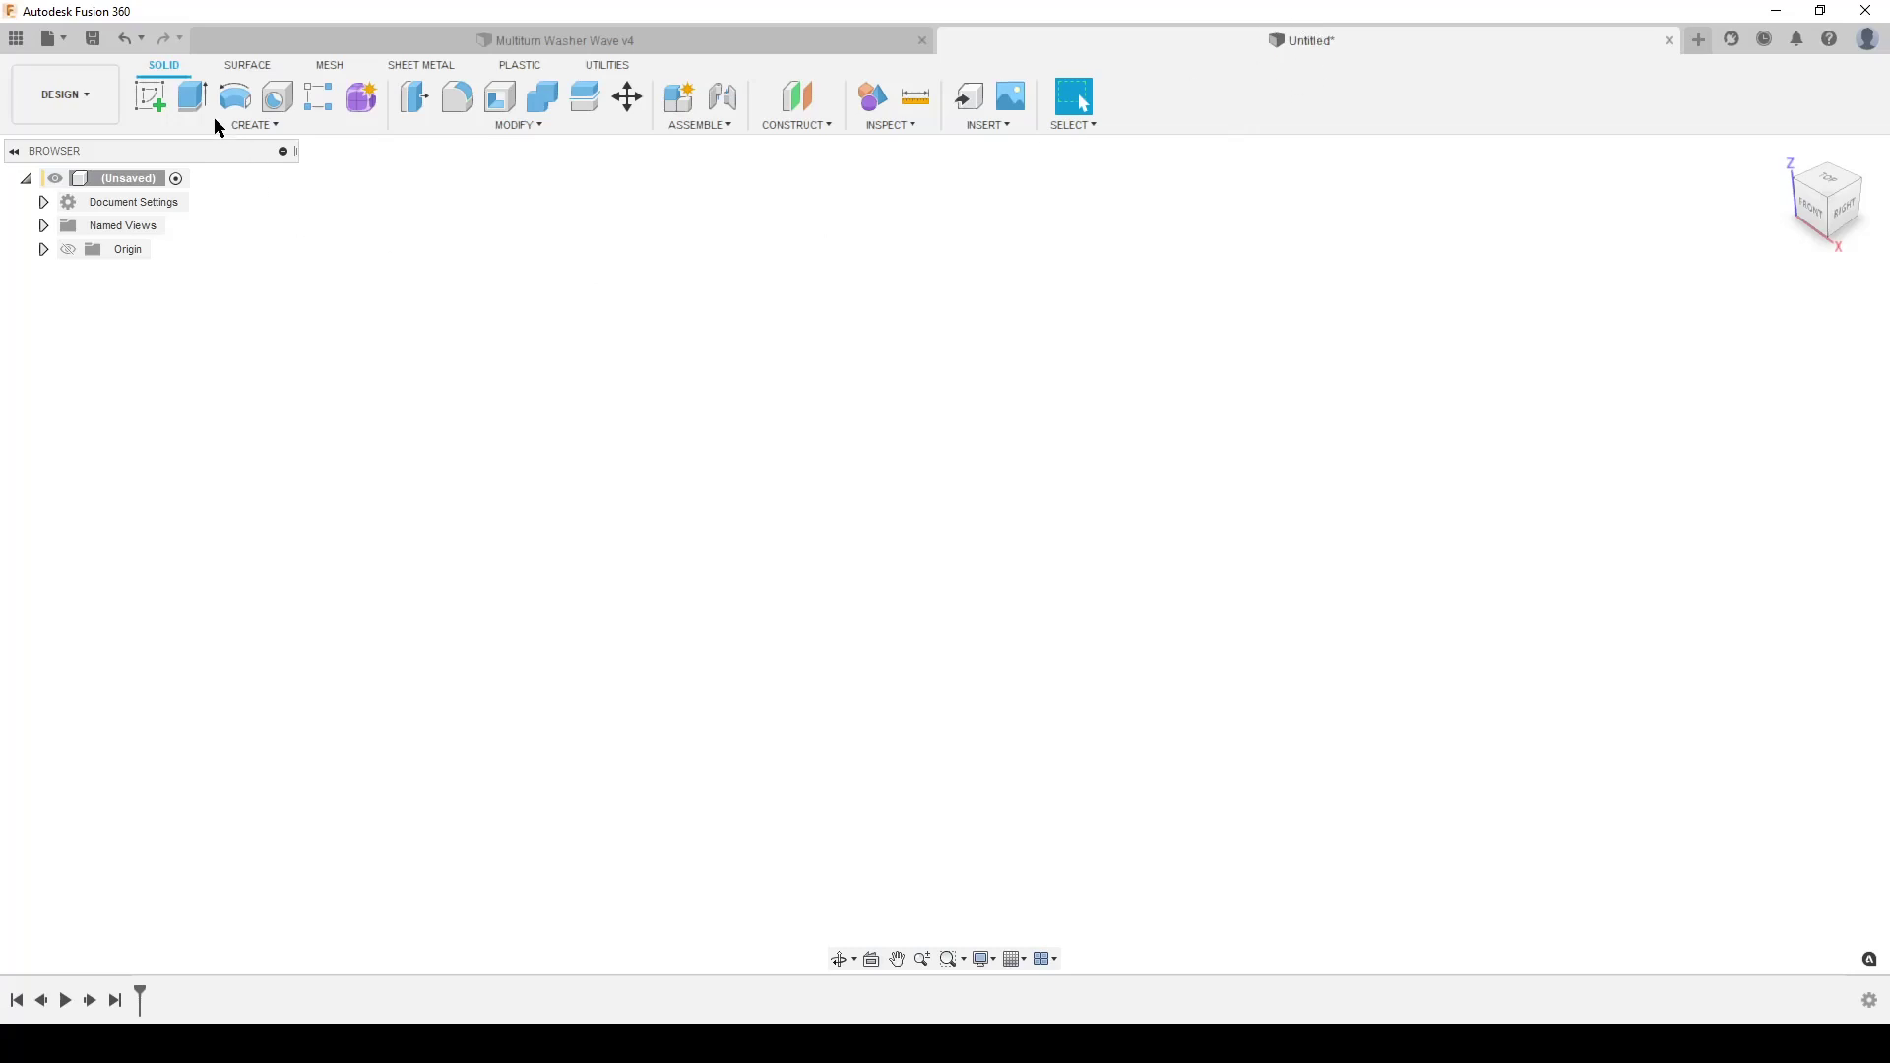
{"action": "left_click", "coordinate": [149, 96]}
{"action": "left_click", "coordinate": [1053, 548]}
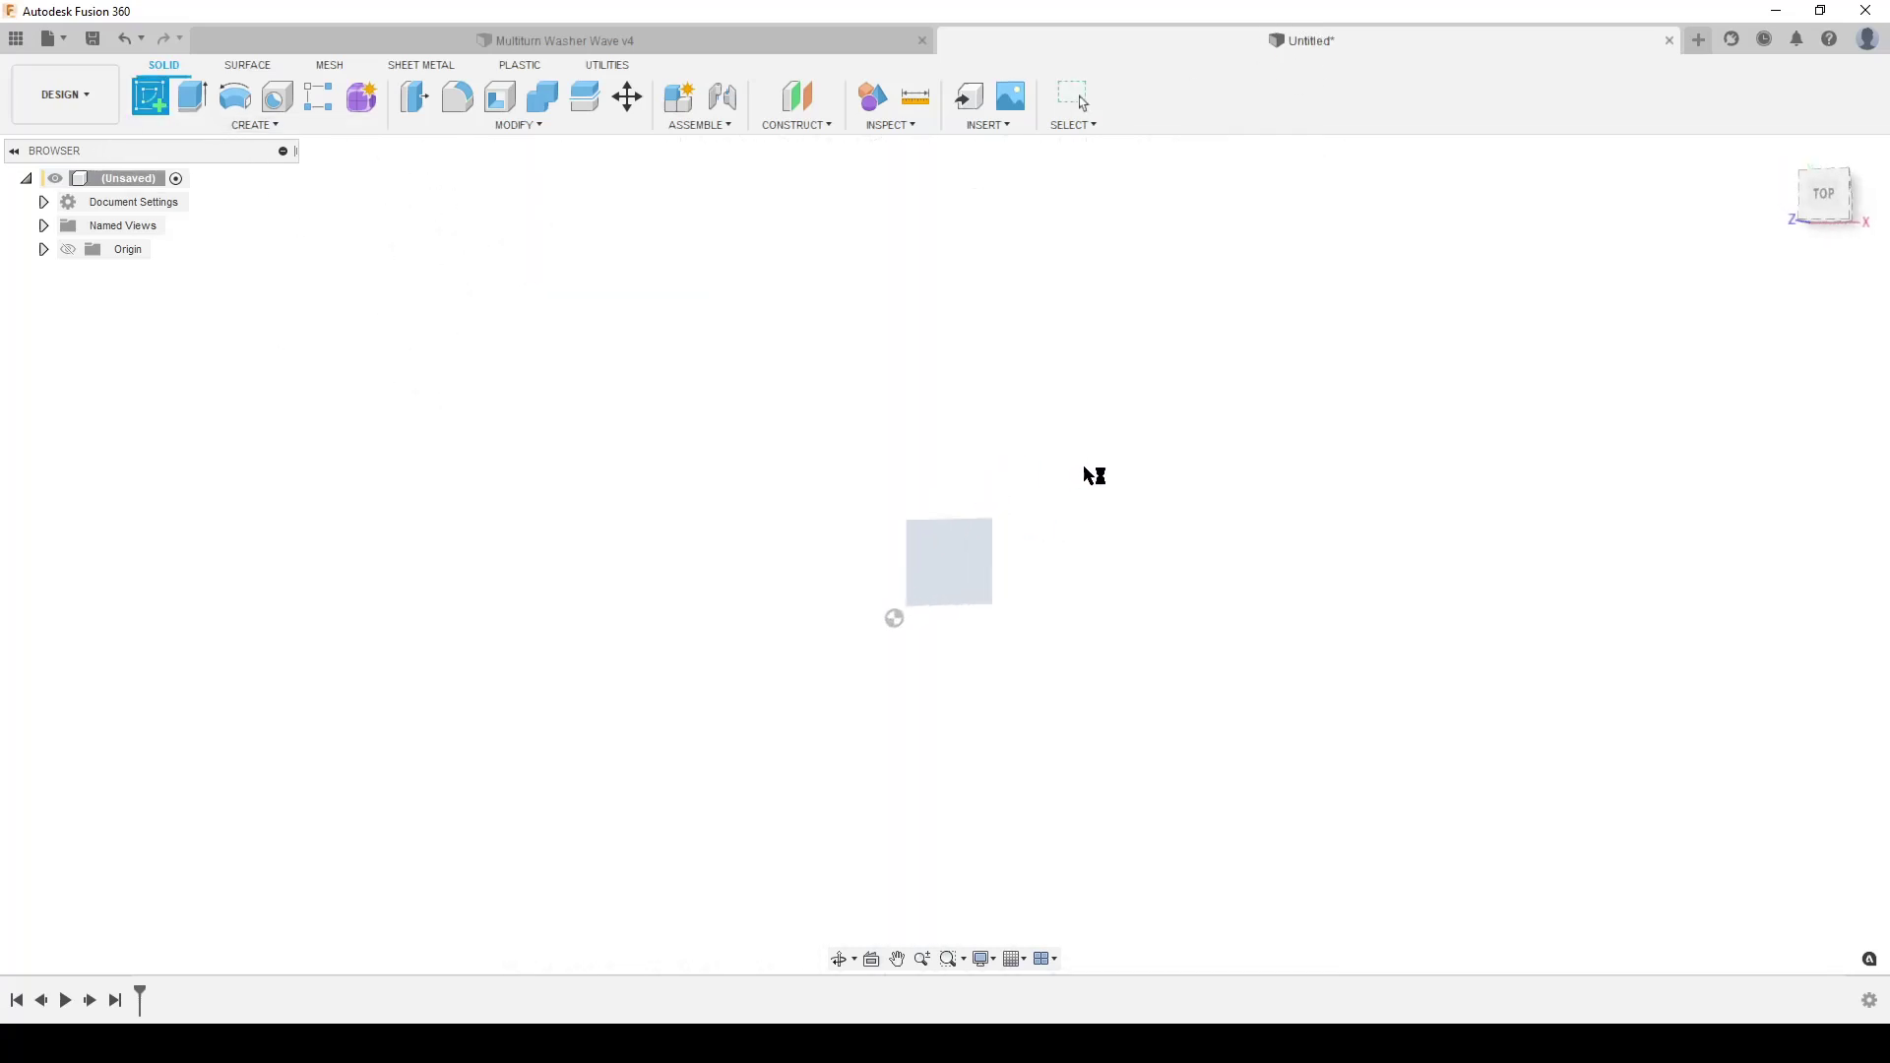
{"action": "key", "text": "c"}
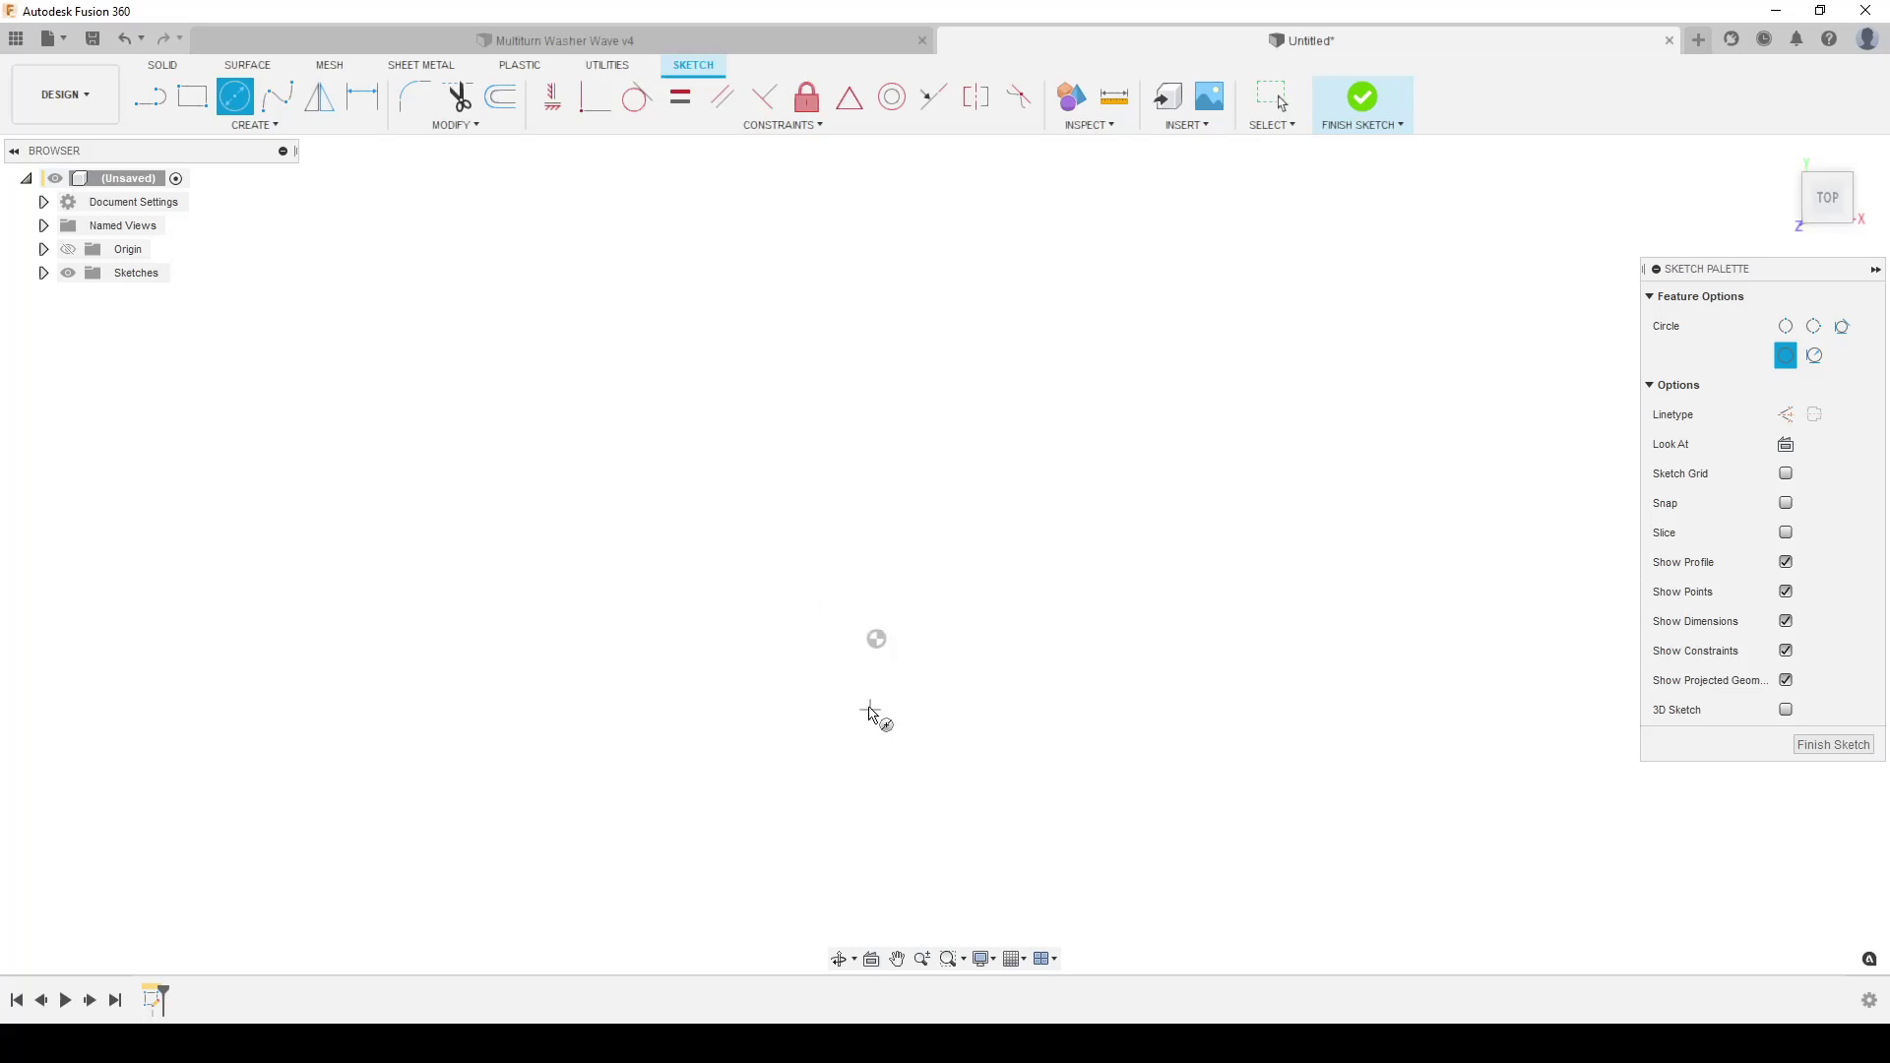
{"action": "left_click", "coordinate": [875, 640]}
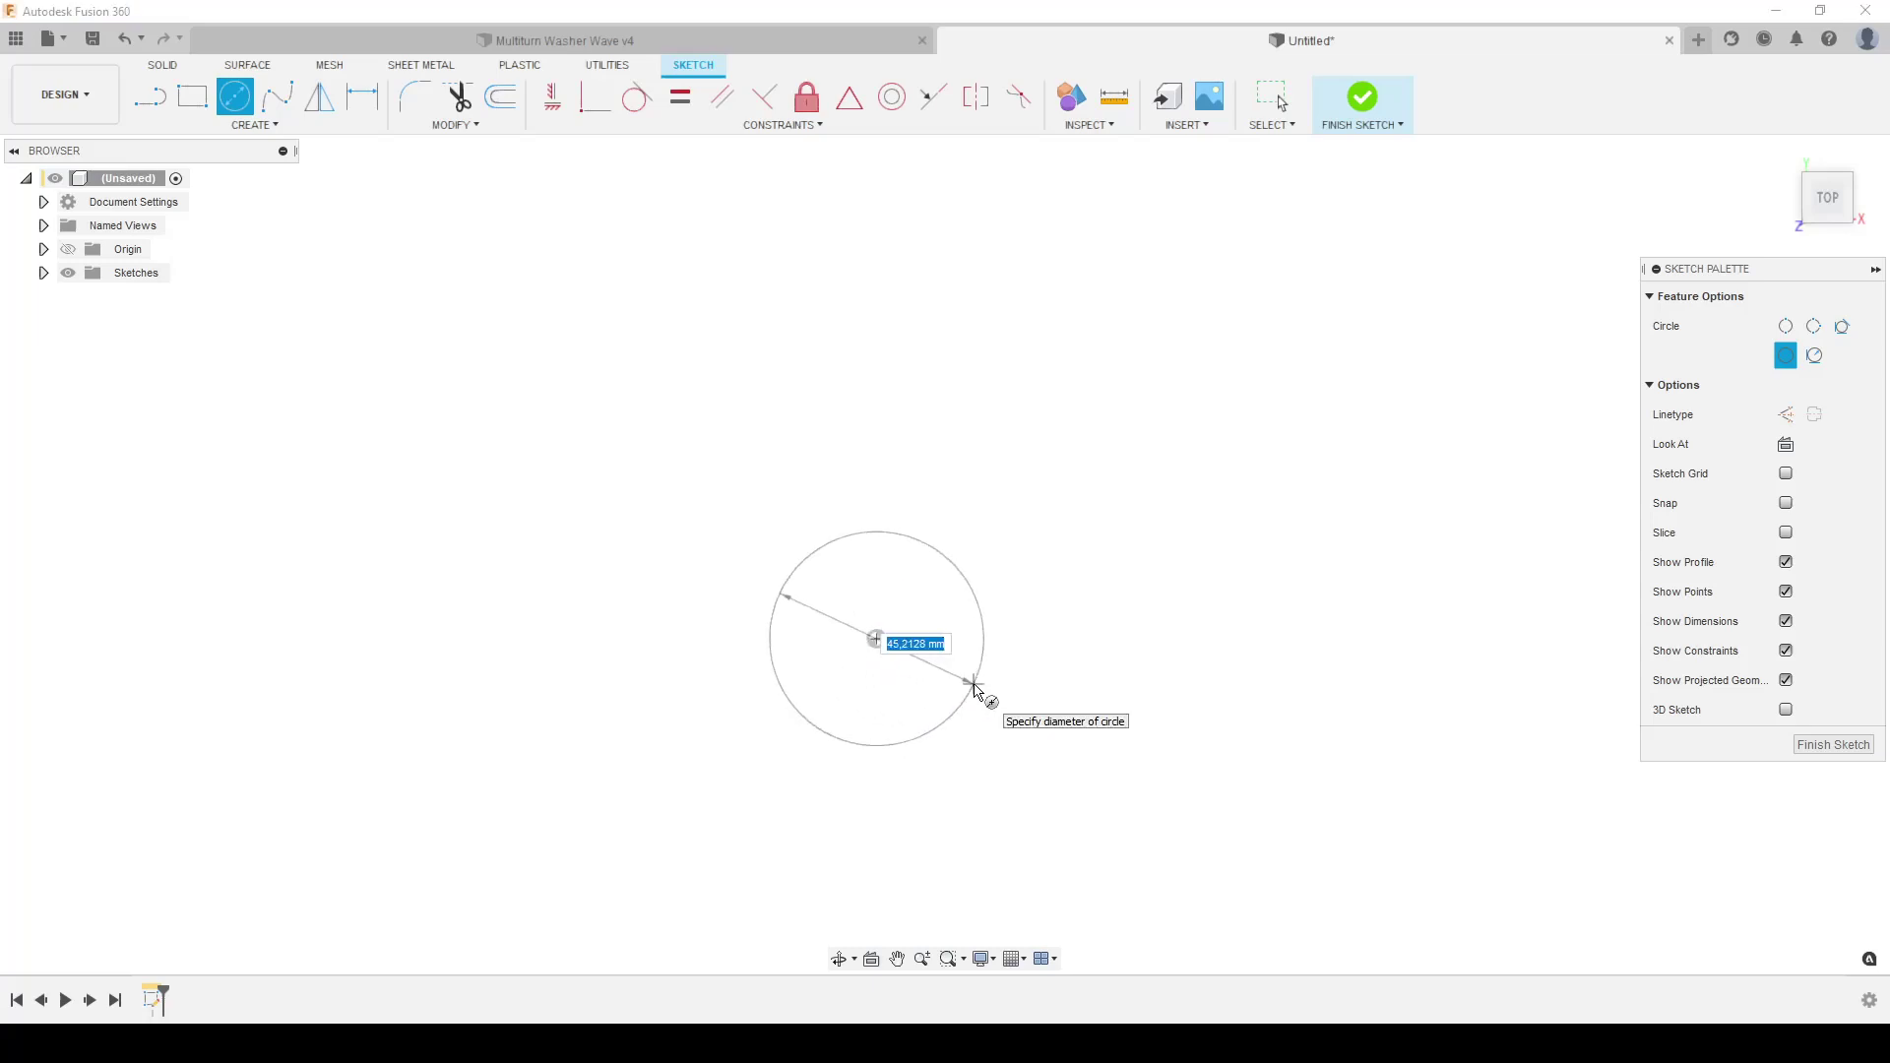
{"action": "type", "text": "31"}
{"action": "key", "text": "Return"}
{"action": "key", "text": "Escape"}
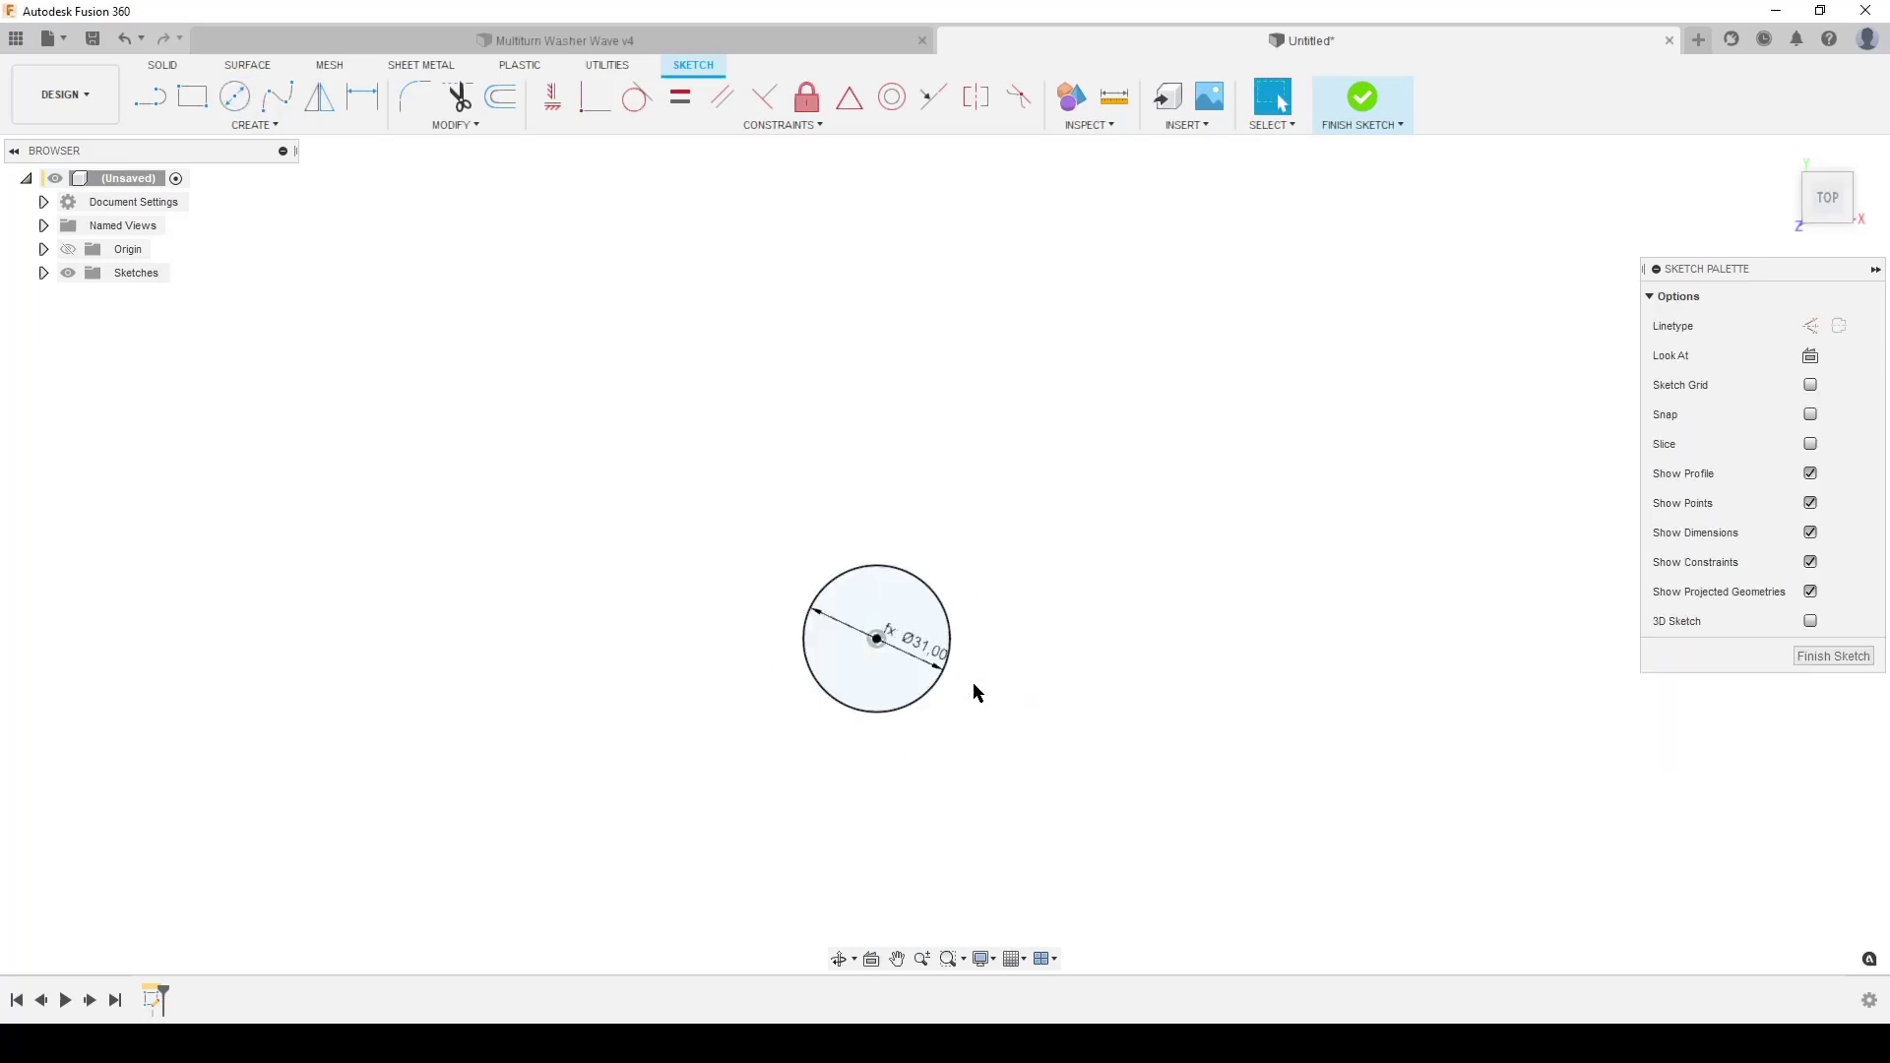
- Finish the circle sketch and start an extrusion with Direction set to Two Sides
{"action": "left_click", "coordinate": [1811, 657]}
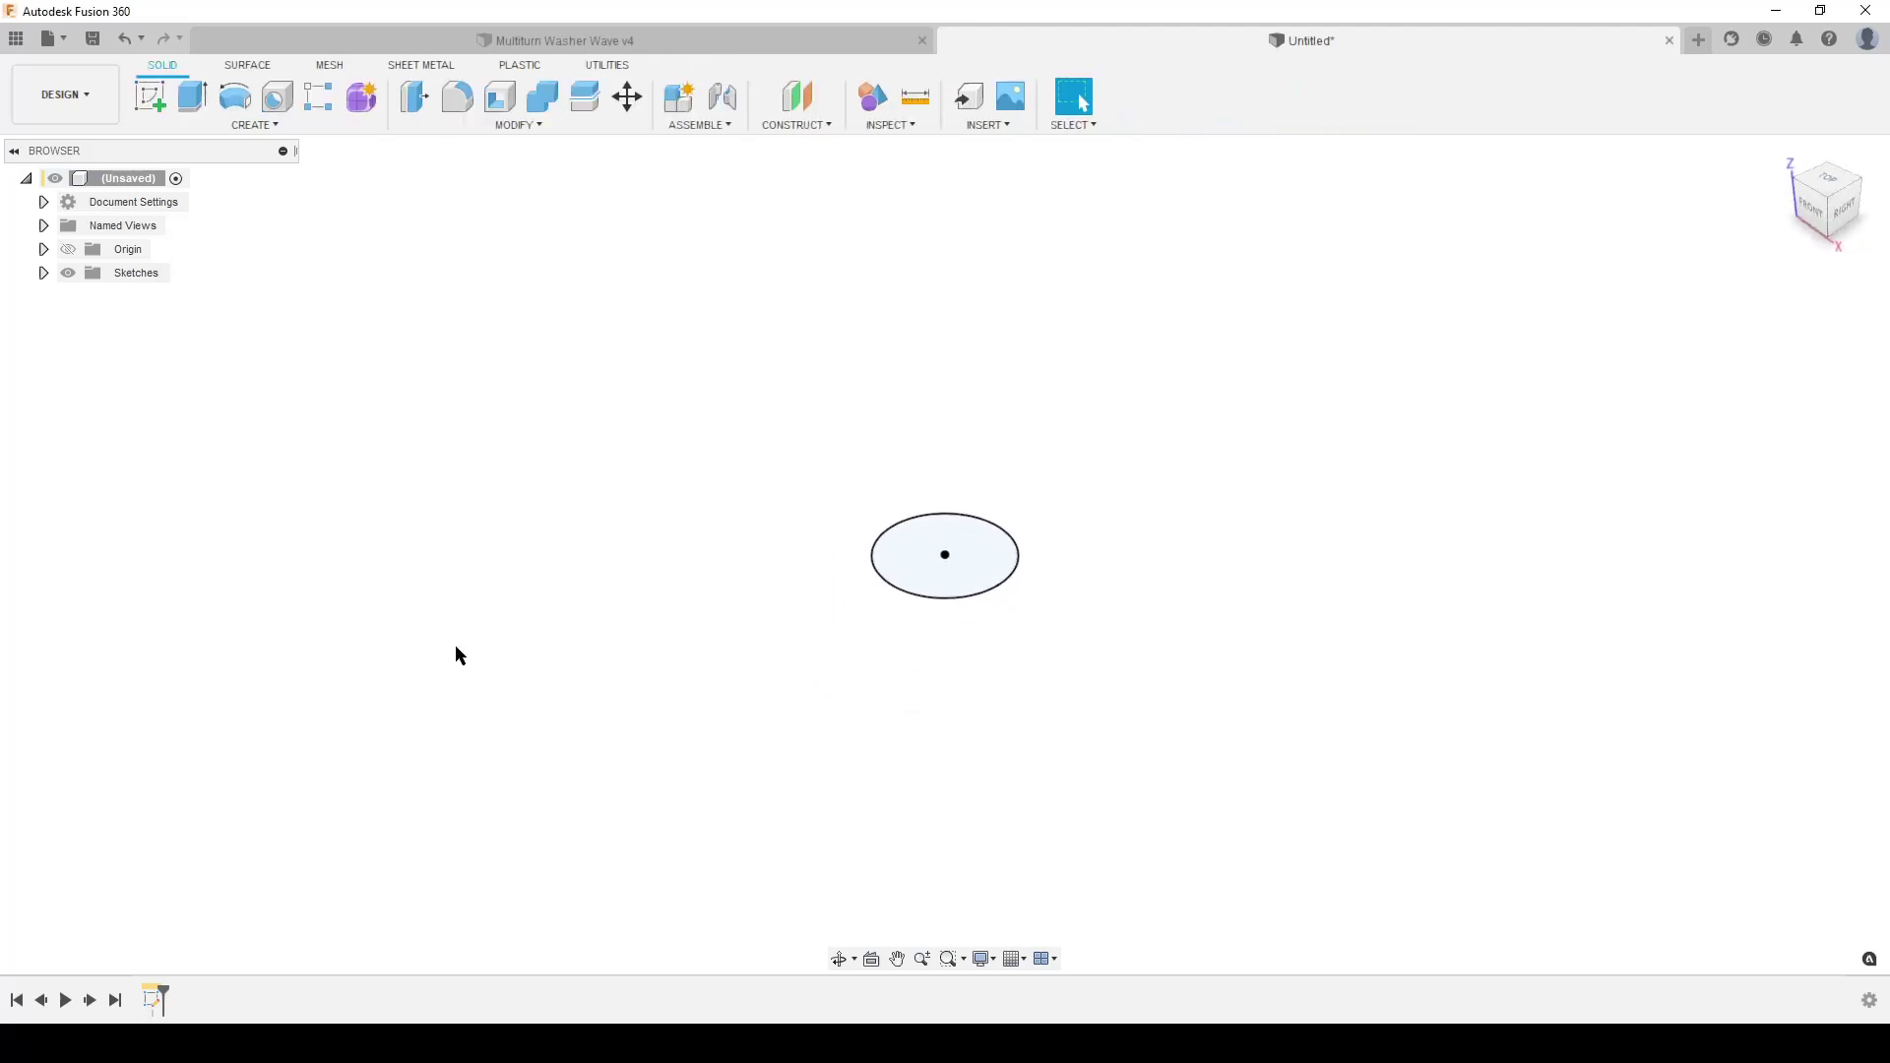
{"action": "left_click", "coordinate": [192, 95]}
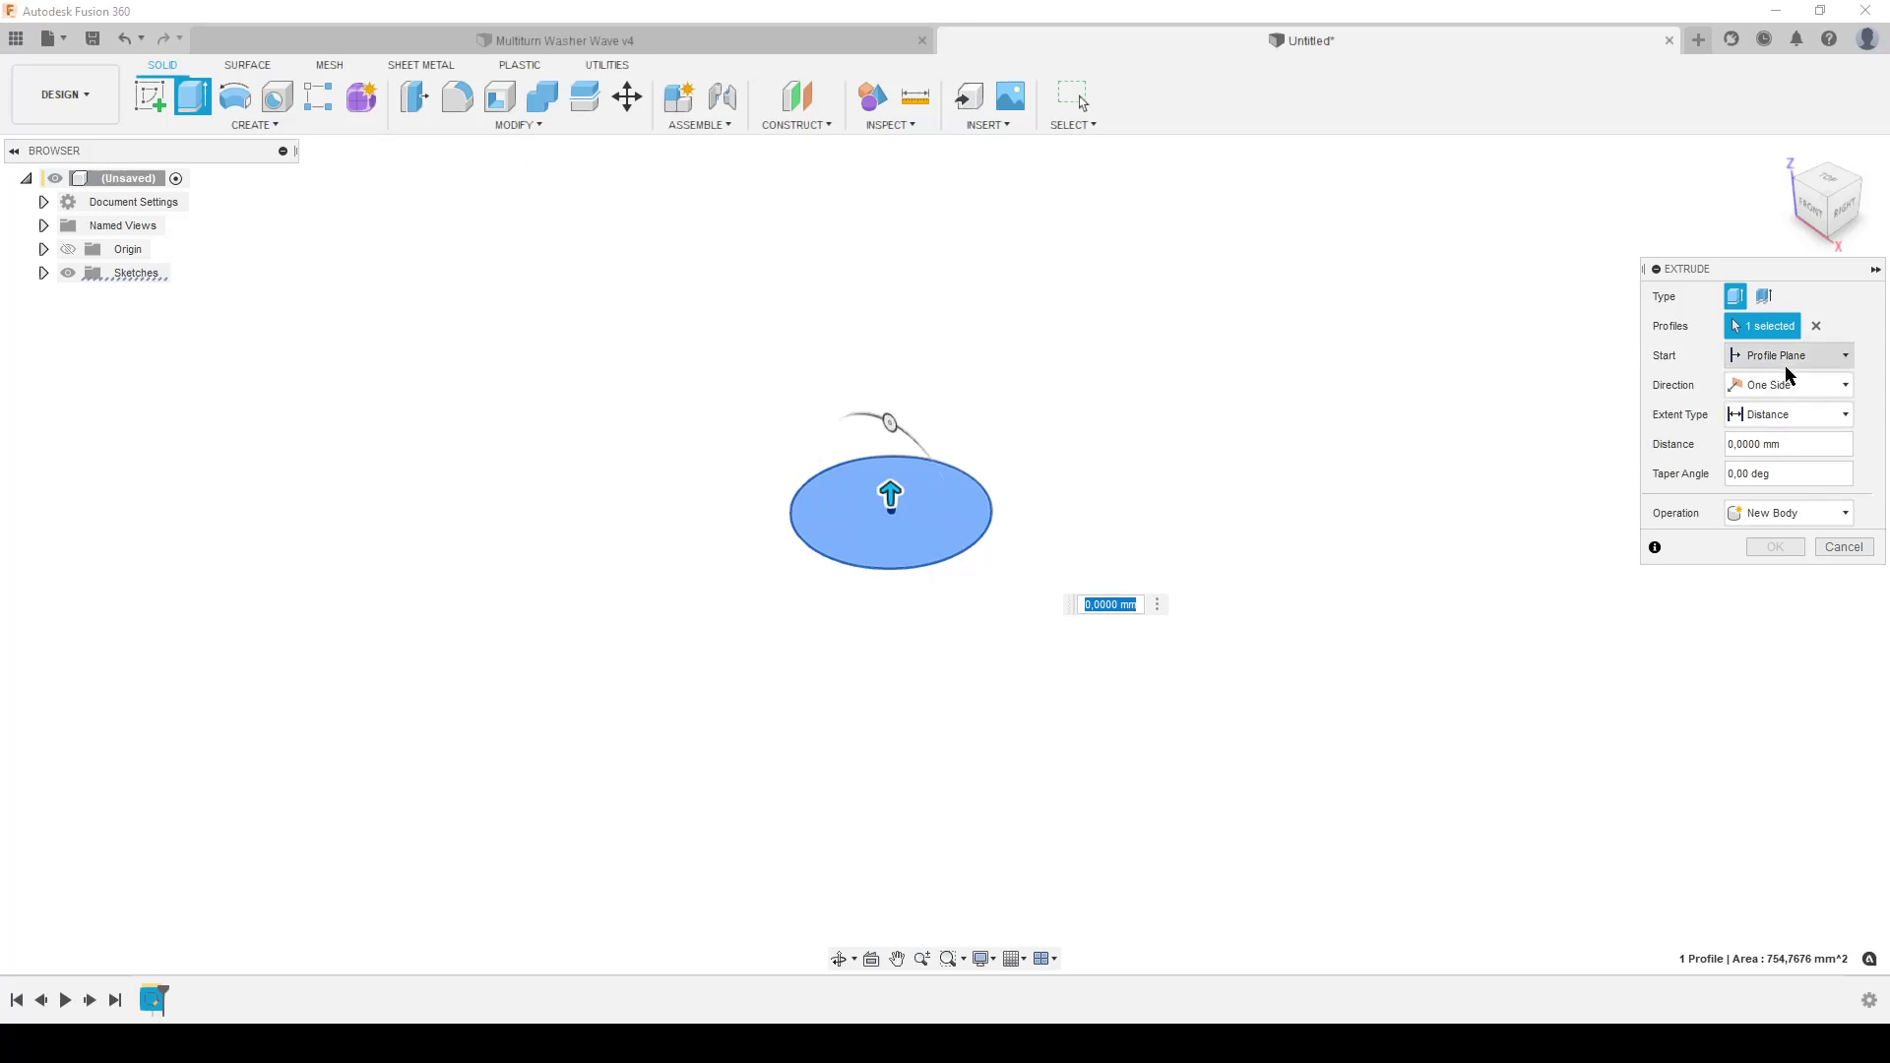
{"action": "left_click", "coordinate": [1778, 389]}
{"action": "left_click", "coordinate": [1765, 434]}
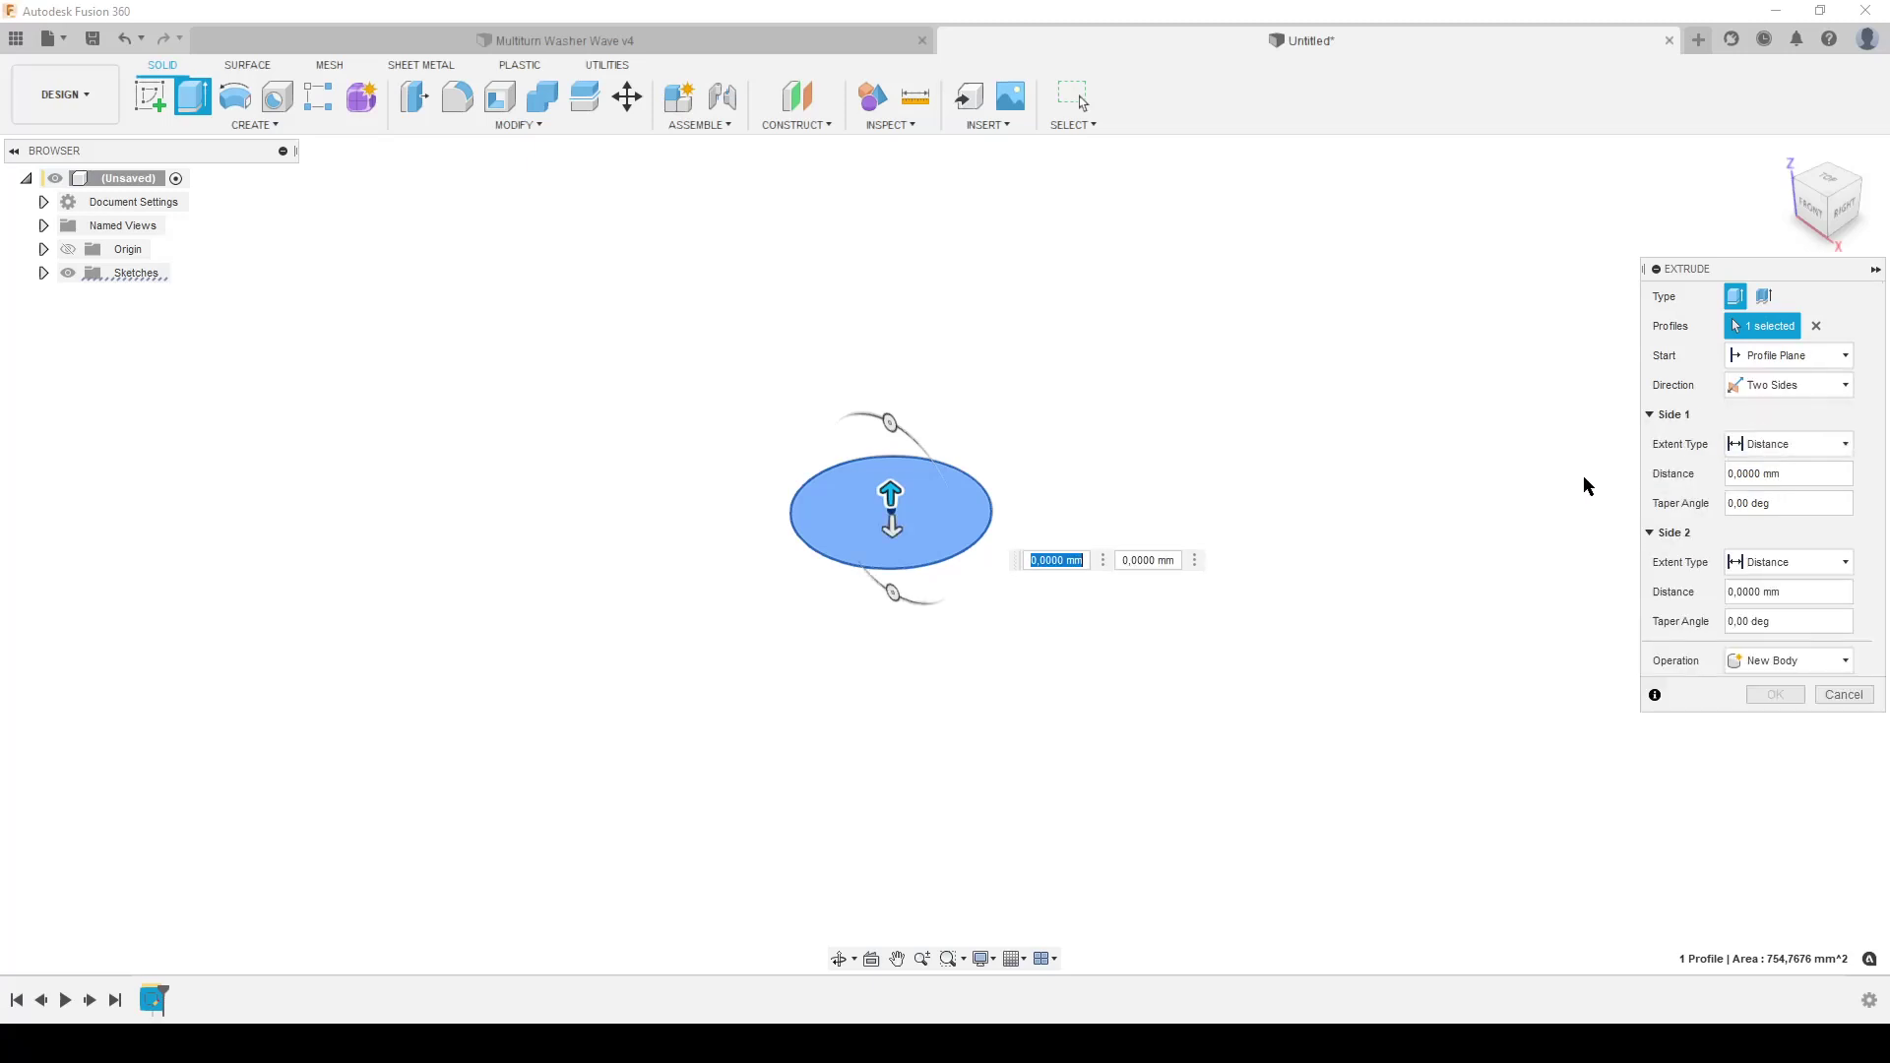
- Set Side 1 to HeightWave*NrTurns*2 and Side 2 to HeightWave*2, creating the solid cylinder
{"action": "left_click", "coordinate": [1827, 482]}
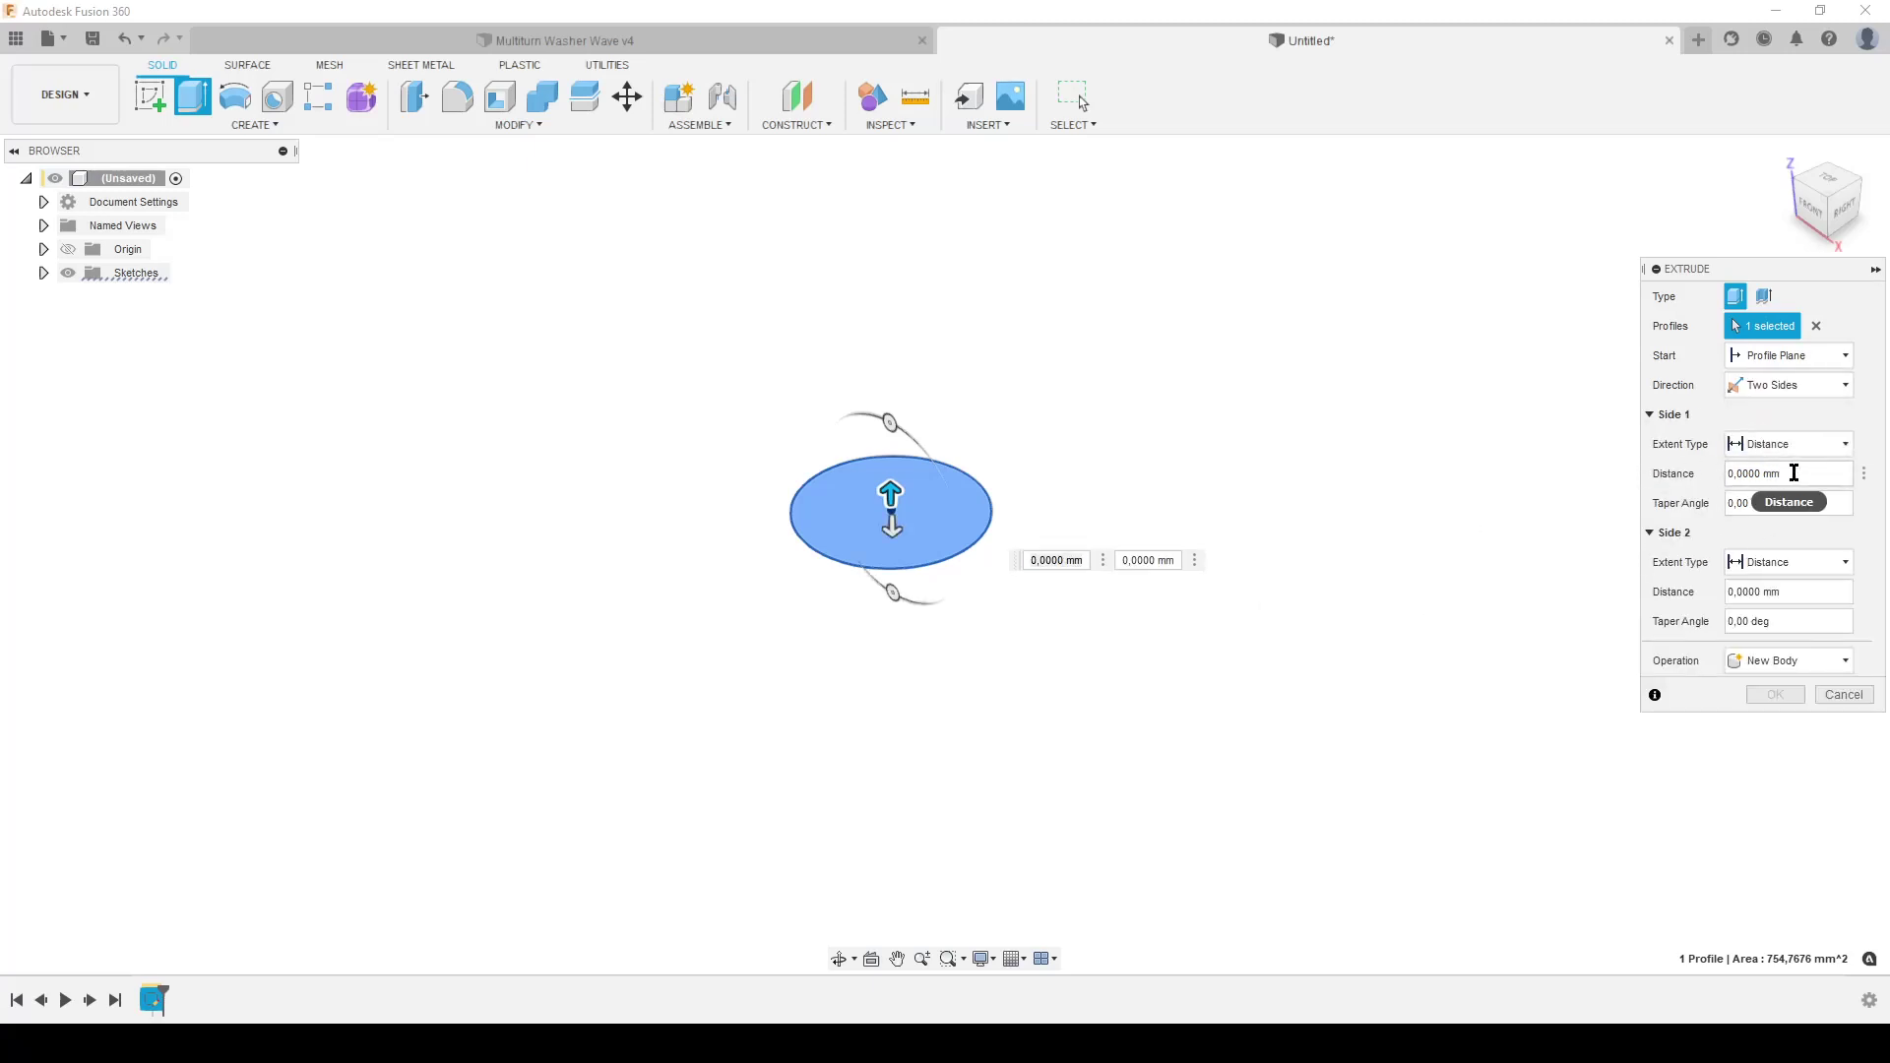
{"action": "left_click_drag", "start_coordinate": [1801, 474], "coordinate": [1693, 475]}
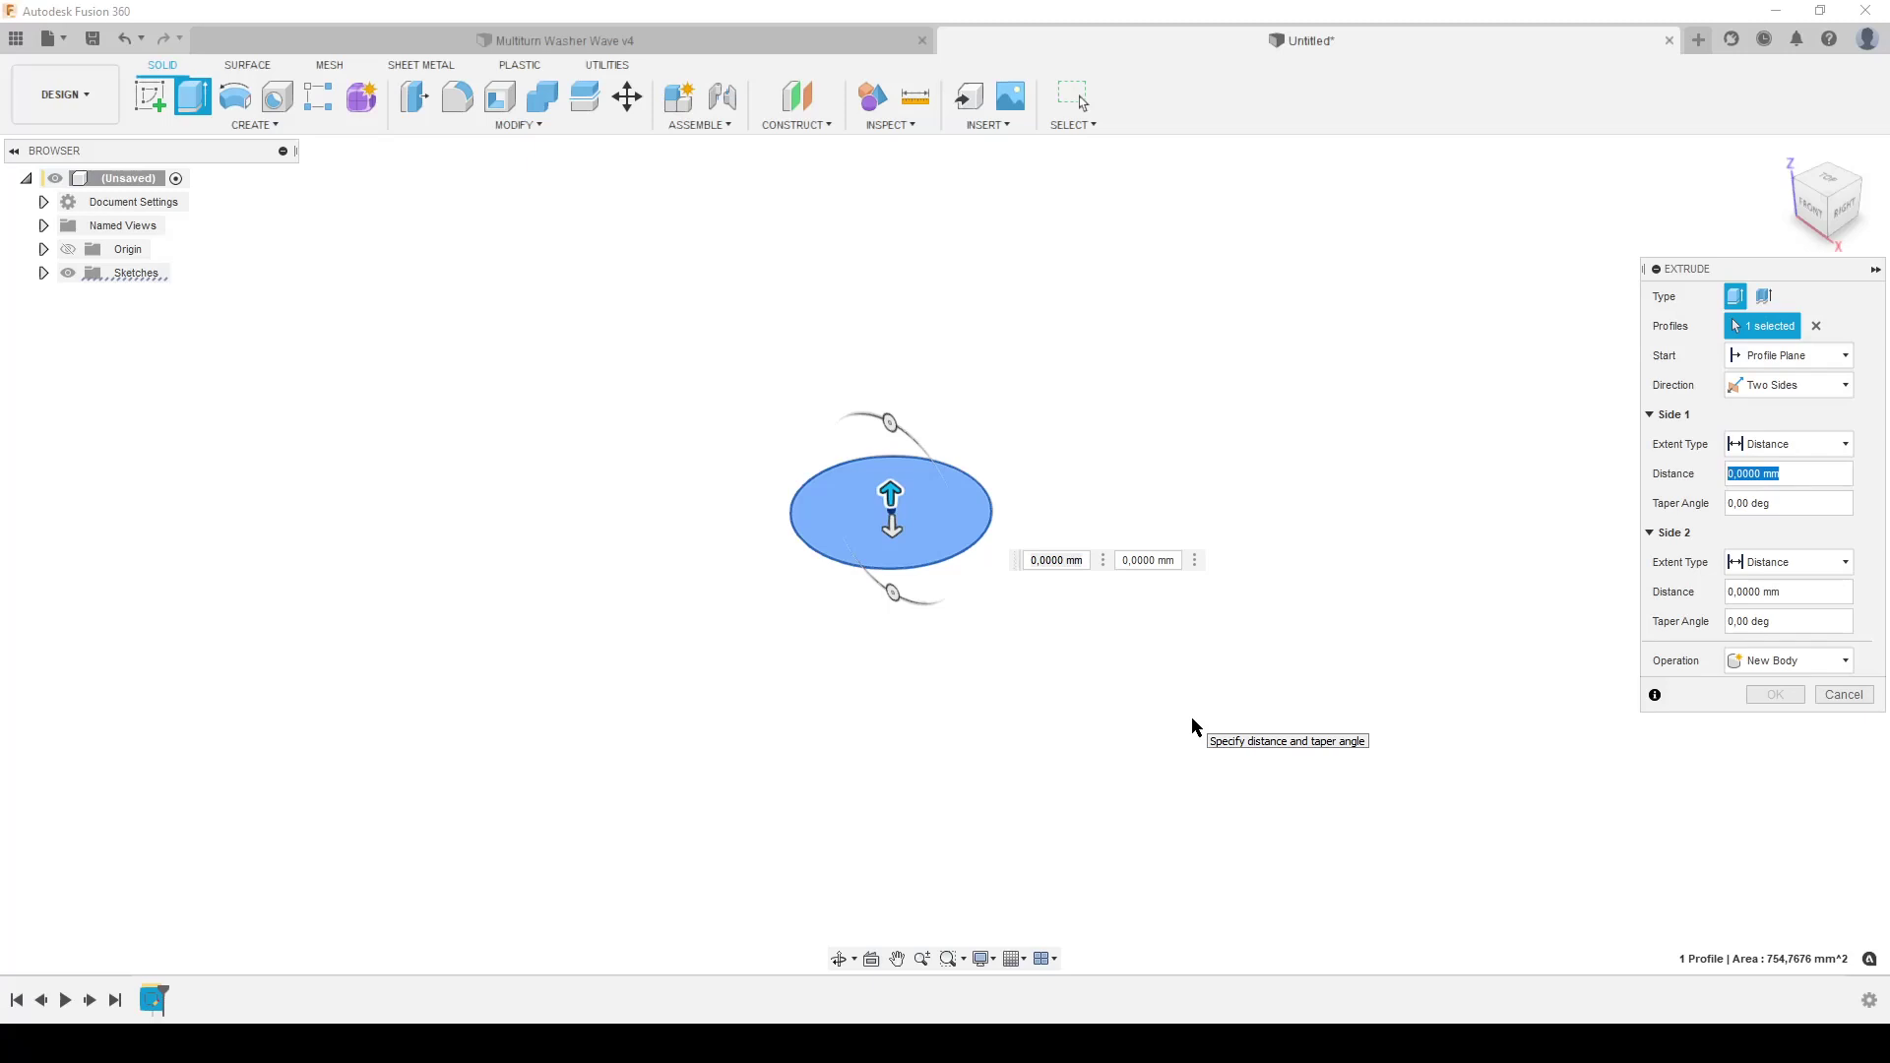
{"action": "type", "text": "HeightWave"}
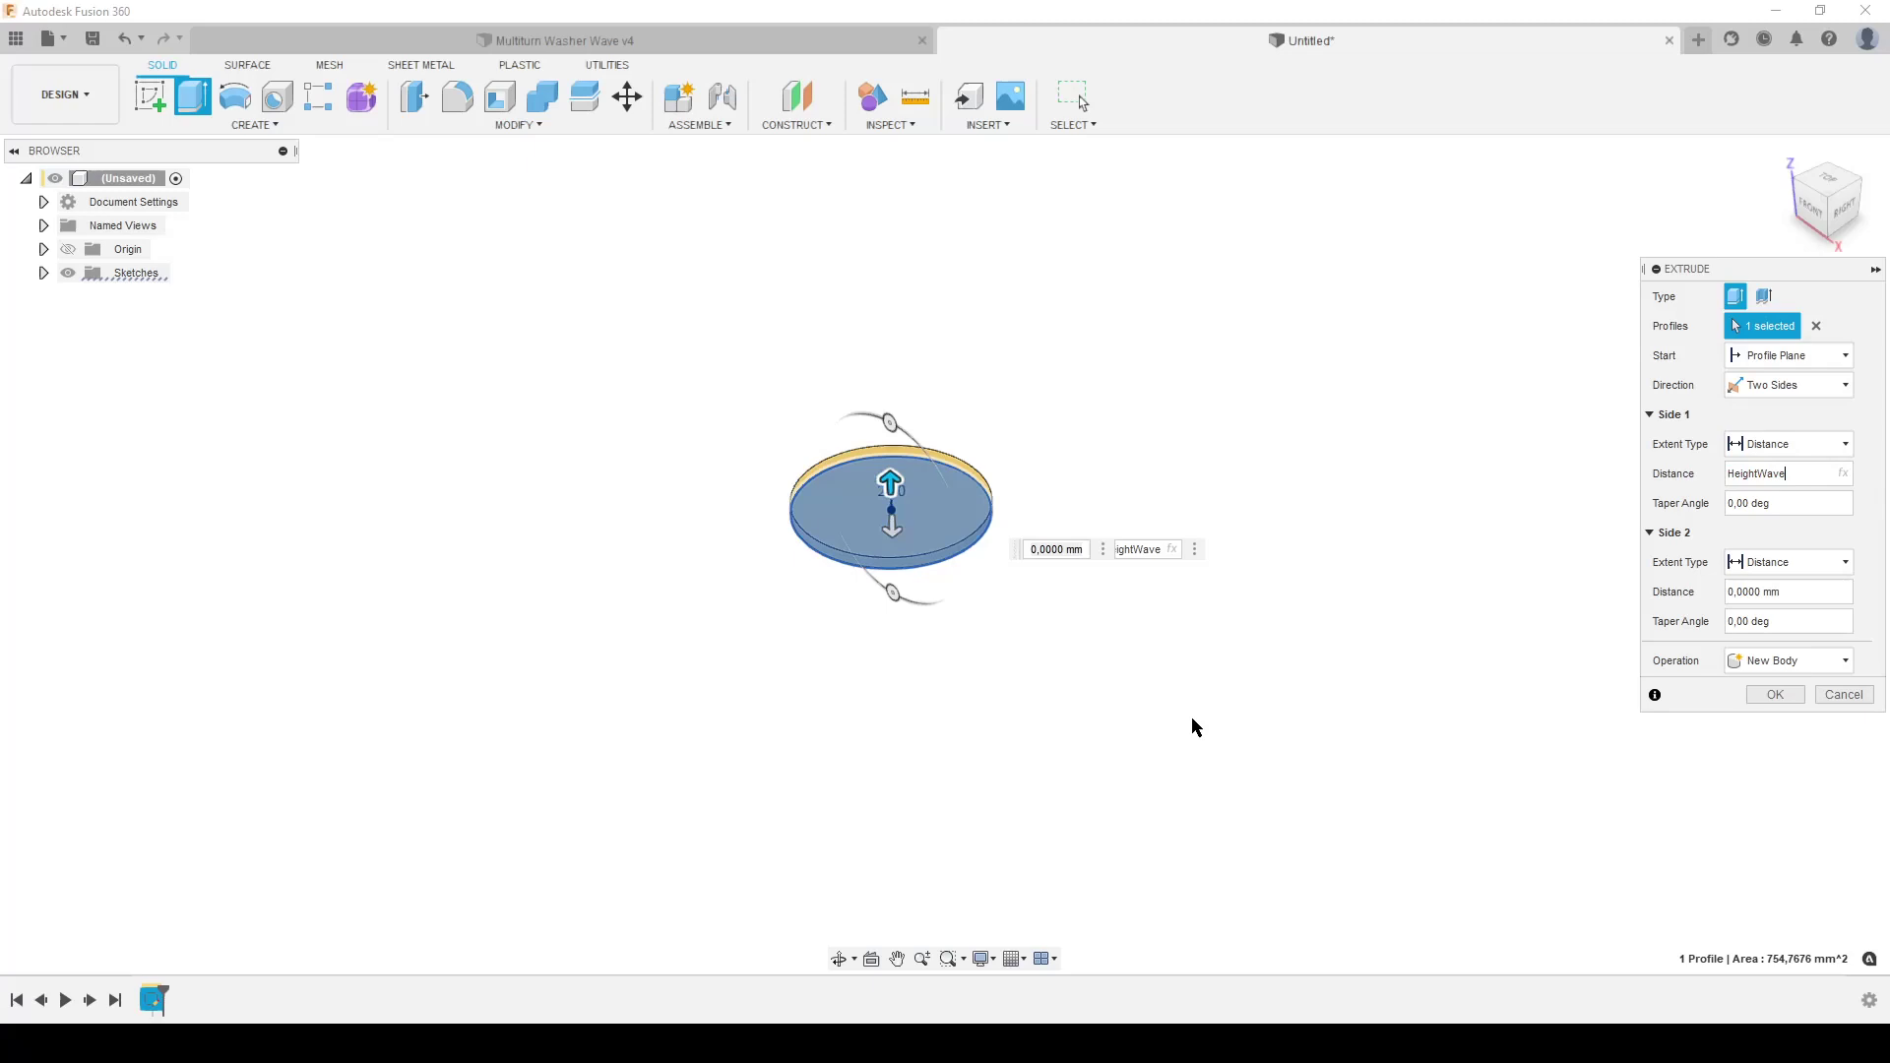
{"action": "type", "text": "*nr"}
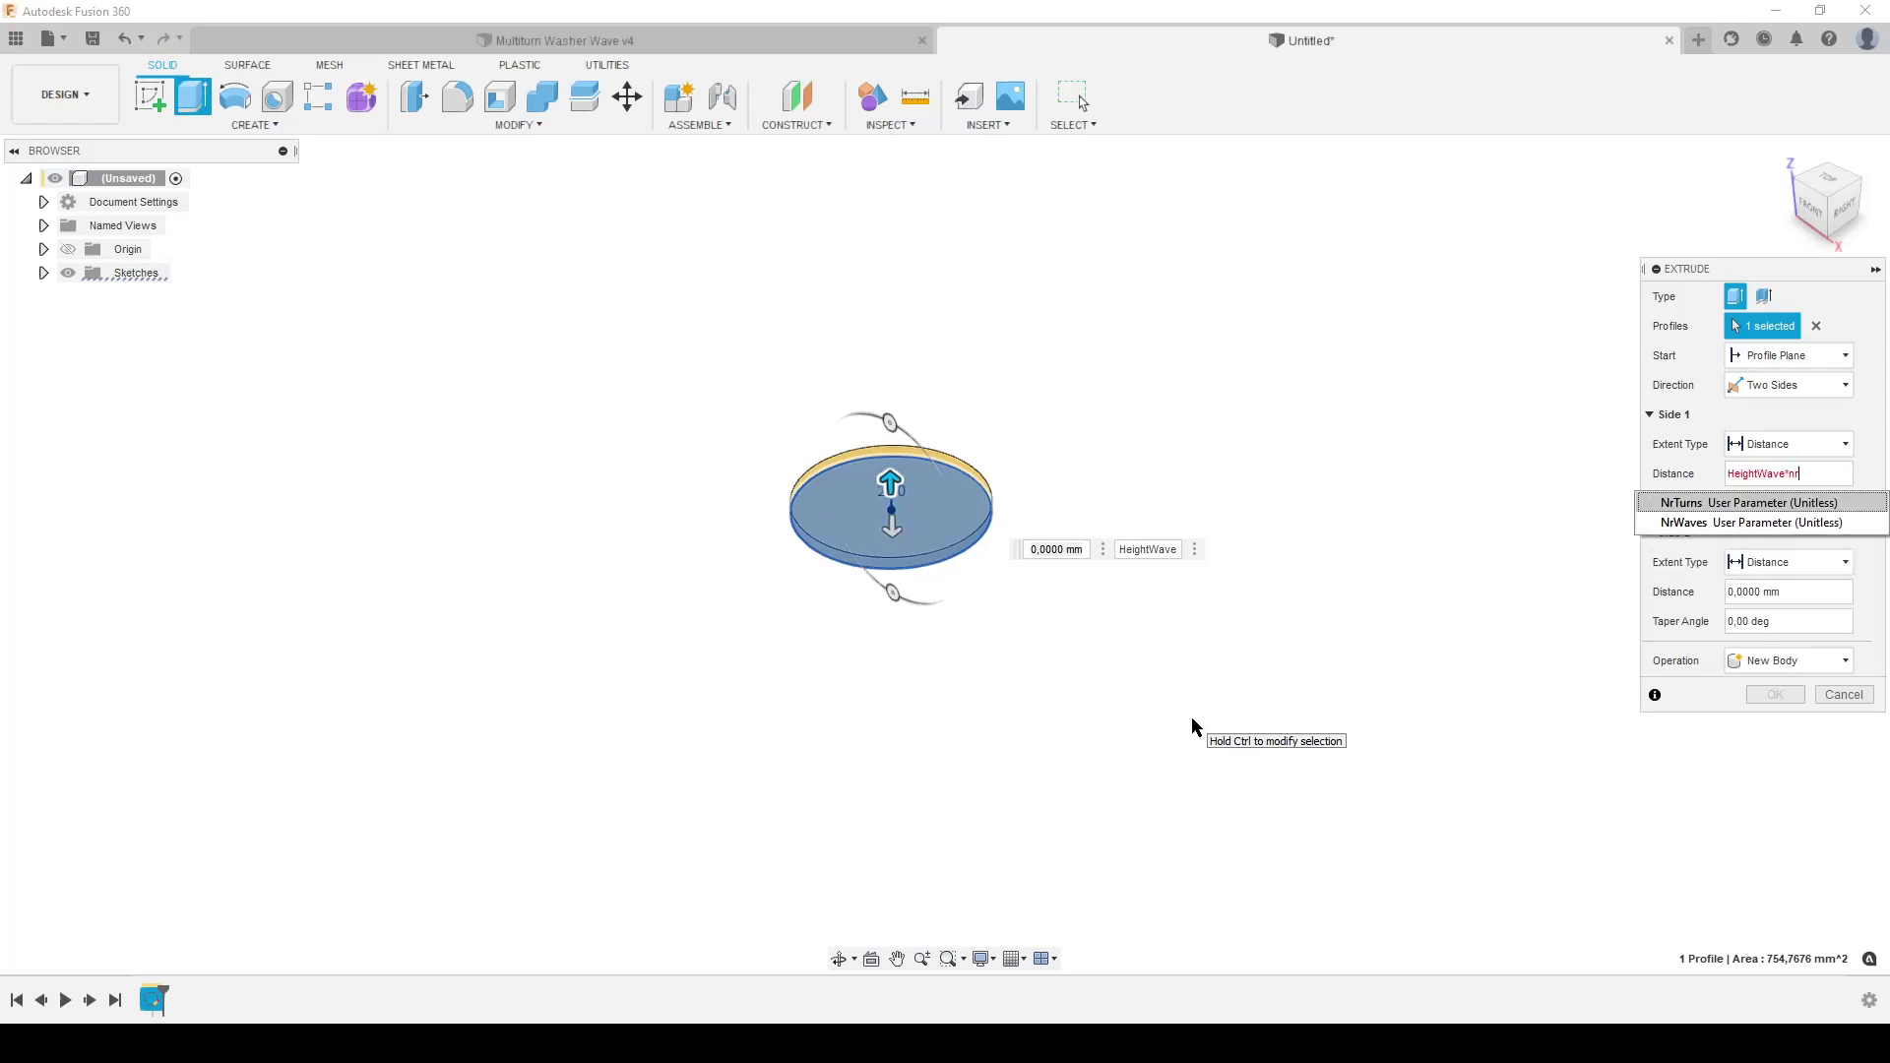
{"action": "key", "text": "Return"}
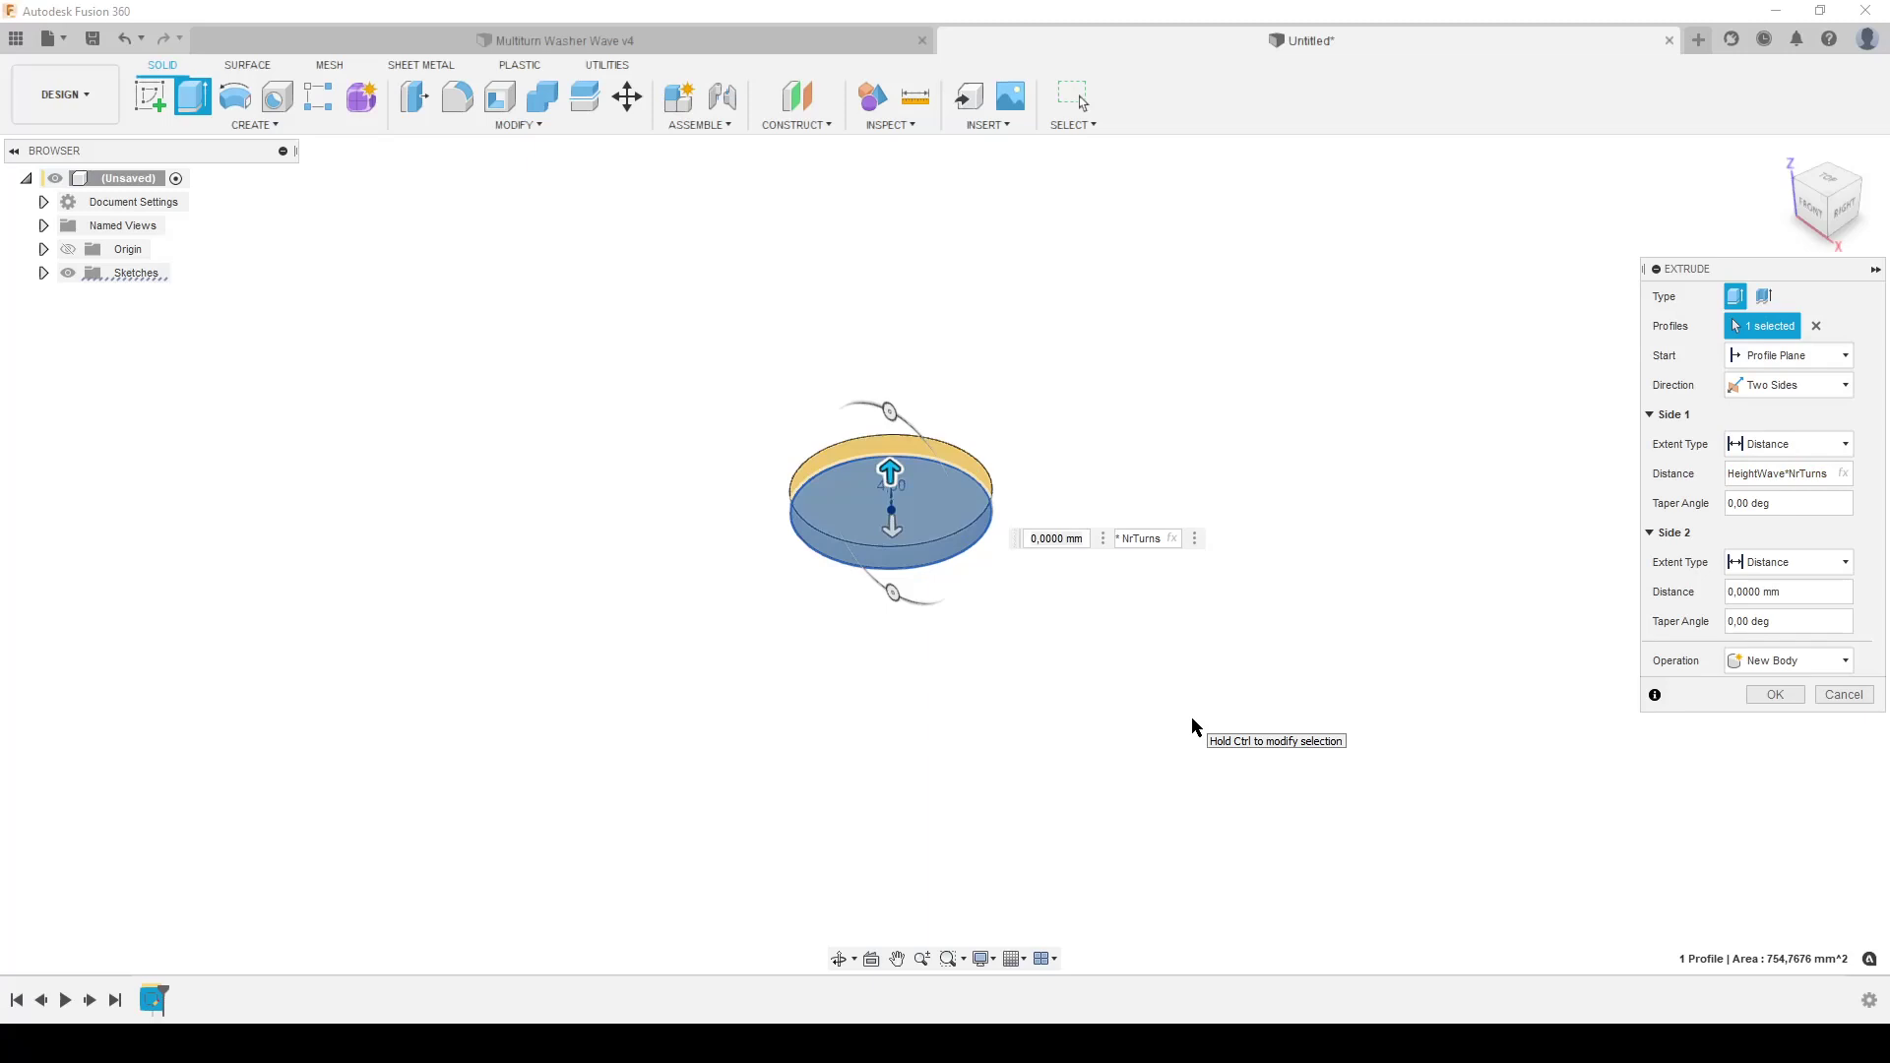
{"action": "type", "text": "*2"}
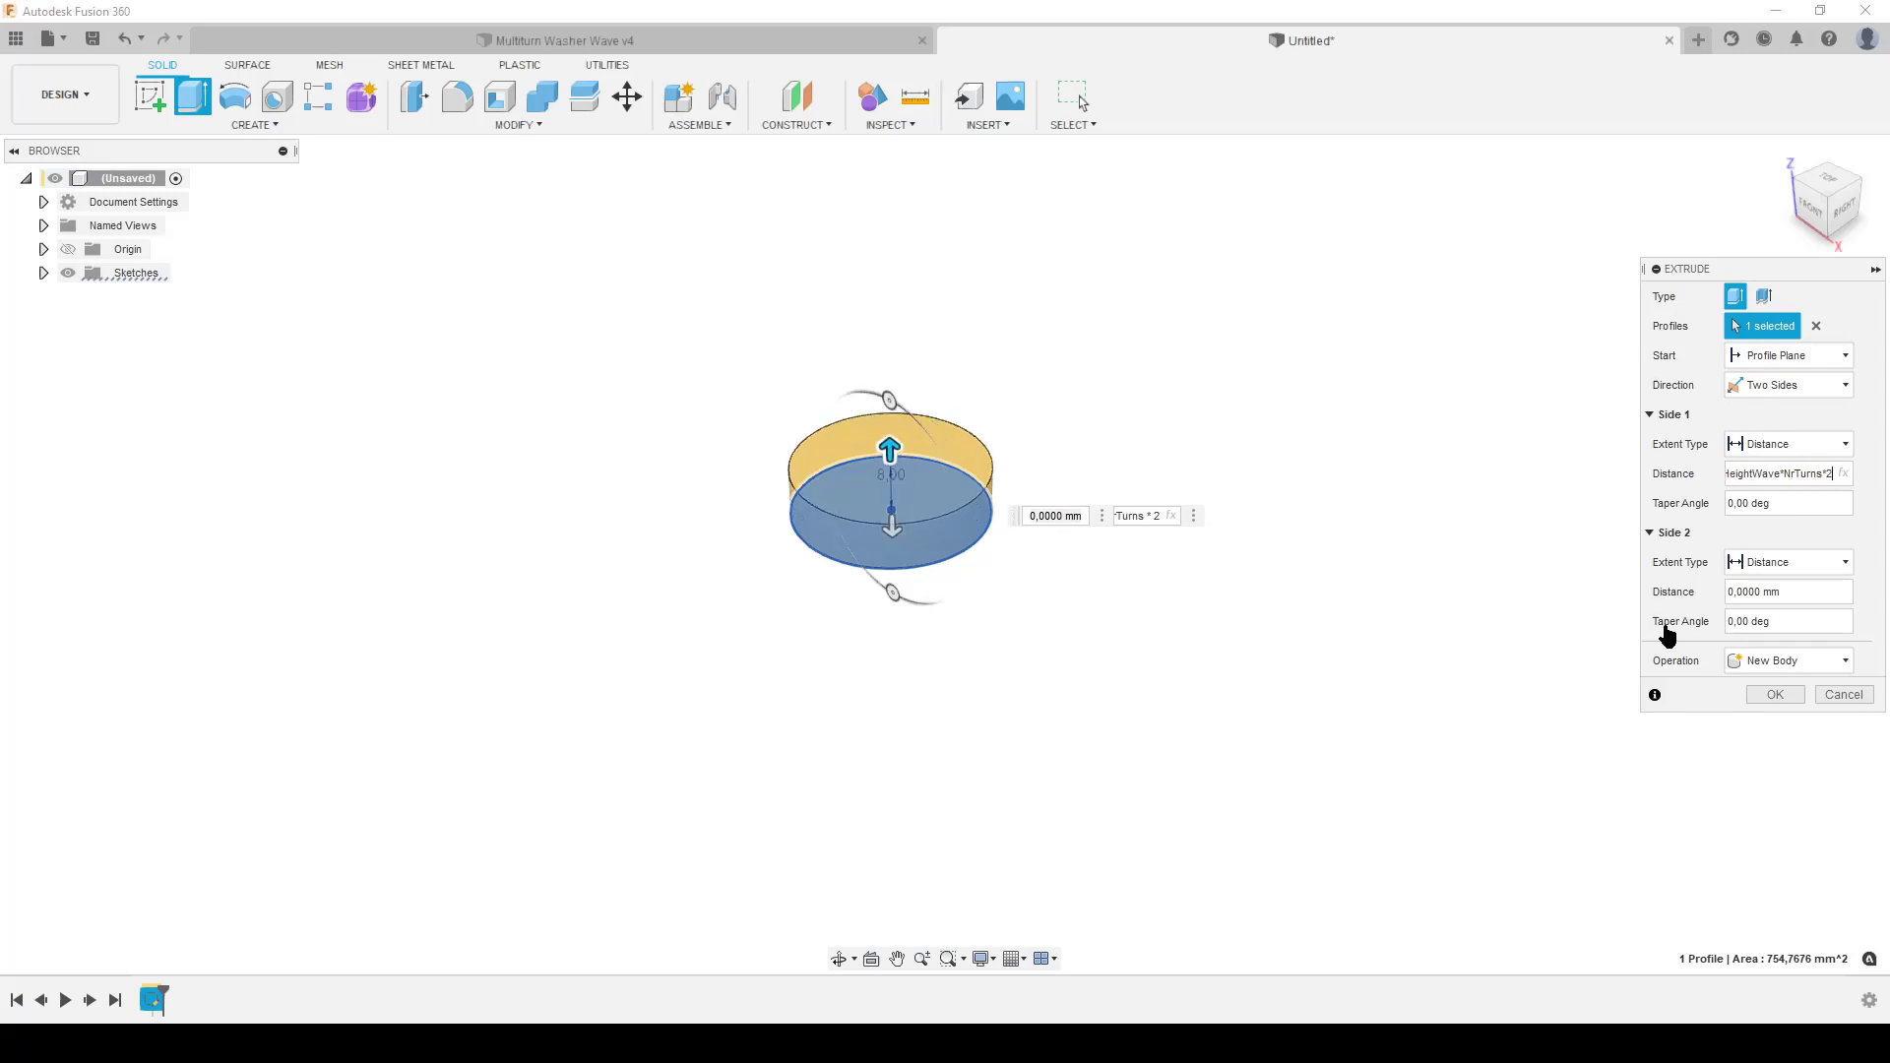
{"action": "left_click", "coordinate": [1783, 591]}
{"action": "type", "text": "HeightWave"}
{"action": "key", "text": "Return"}
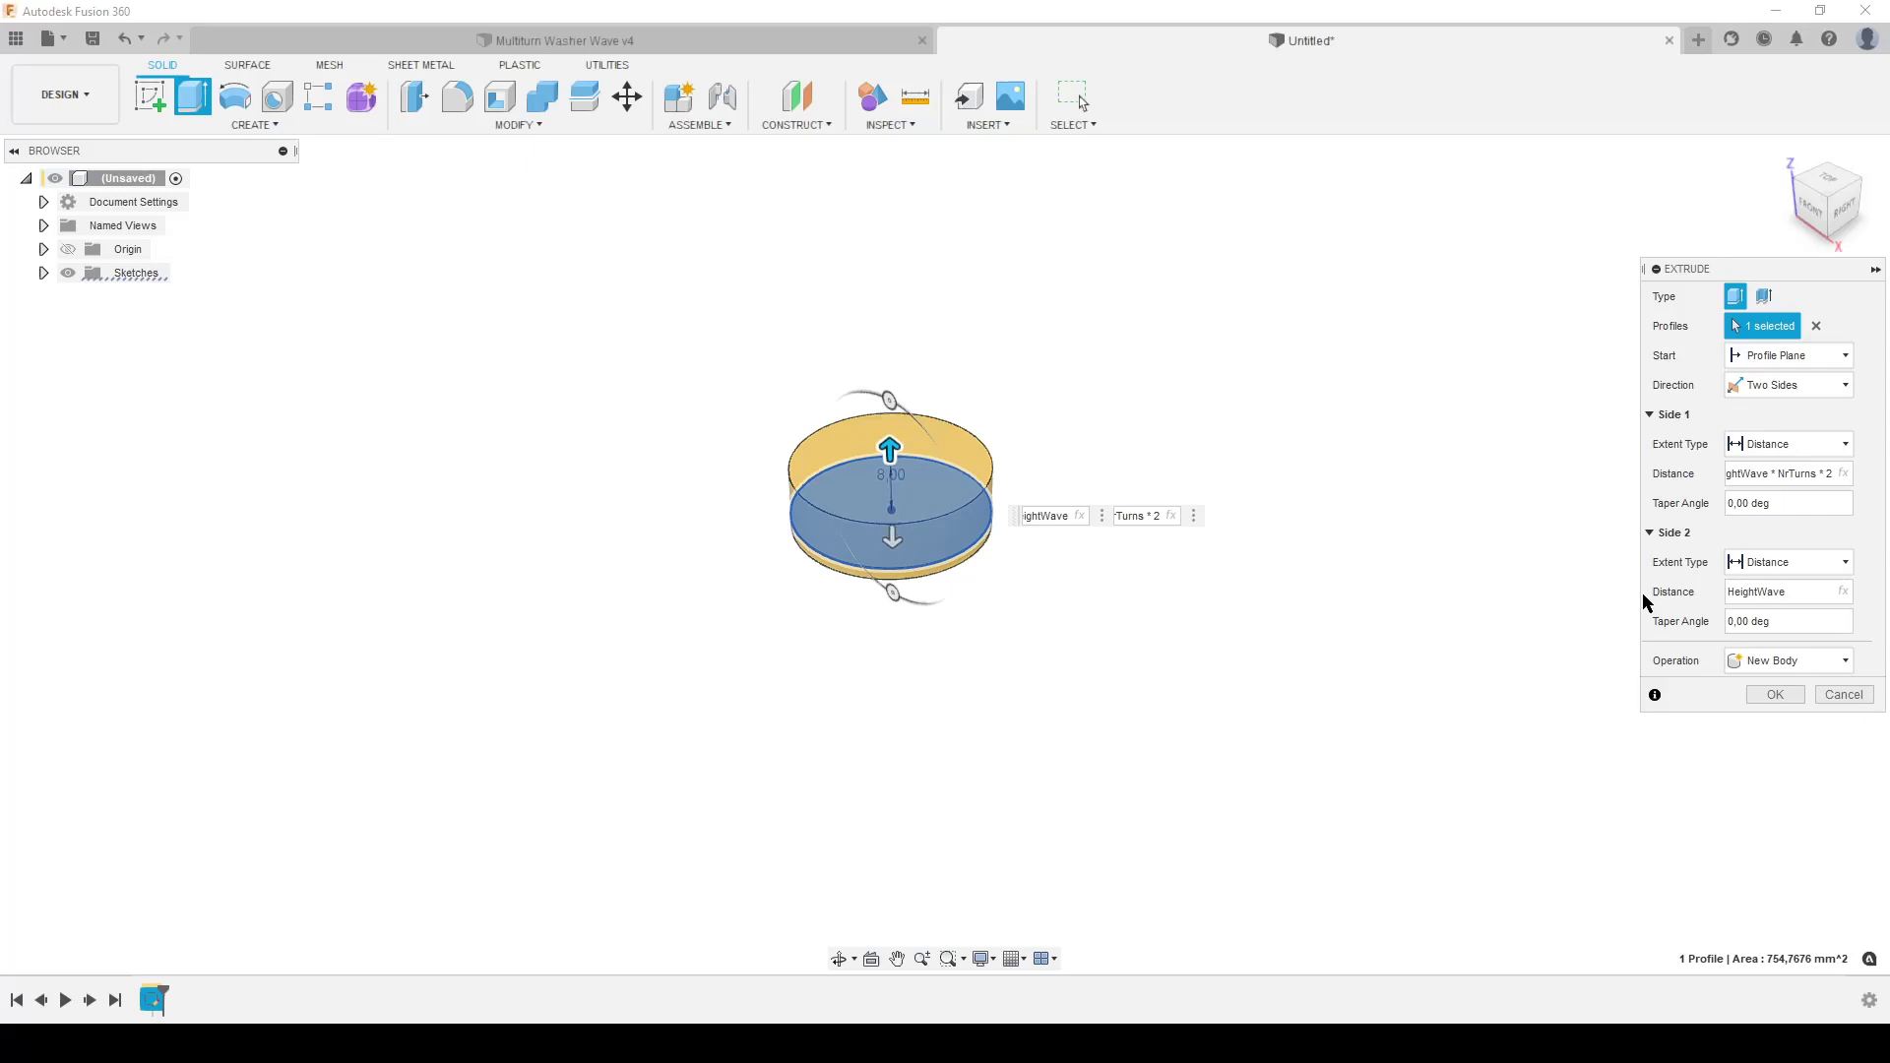
{"action": "type", "text": "*2"}
{"action": "left_click", "coordinate": [1774, 695]}
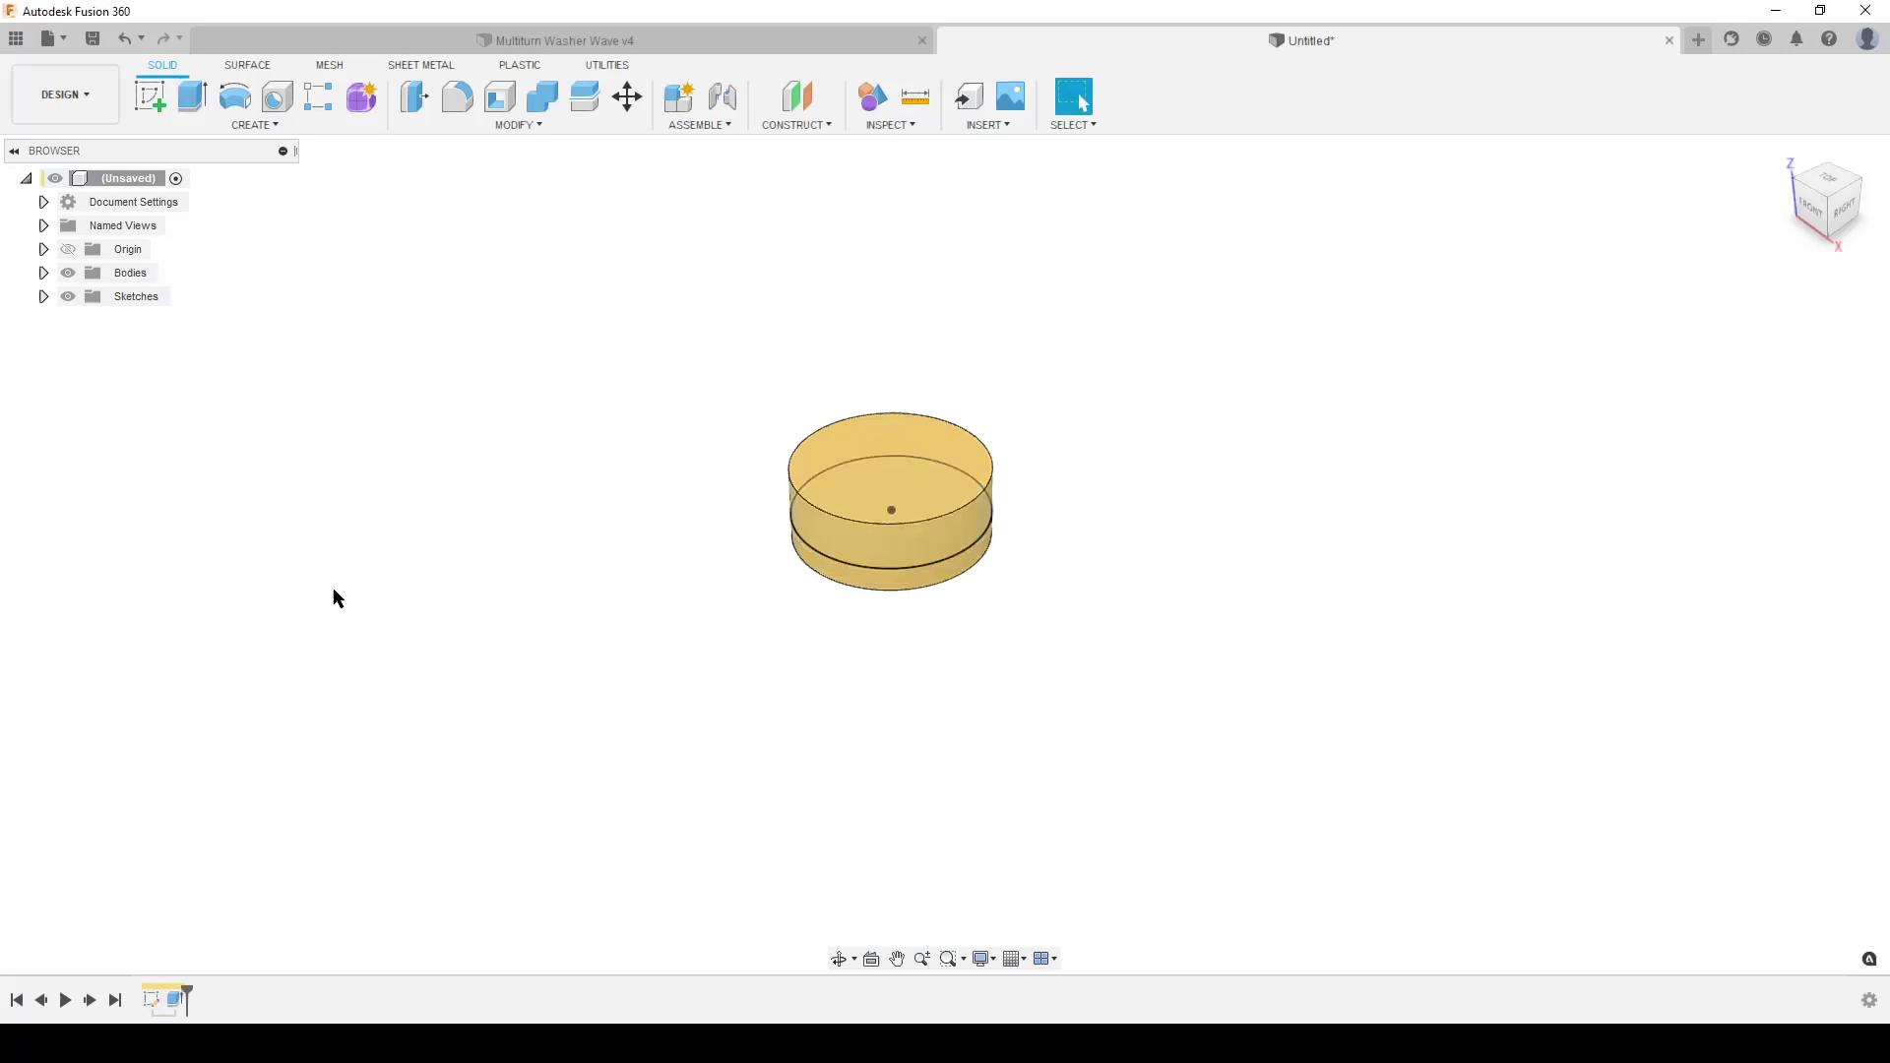
- Hide Sketch1 and Body1 and start a new sketch on the XZ front plane
{"action": "left_click", "coordinate": [43, 272]}
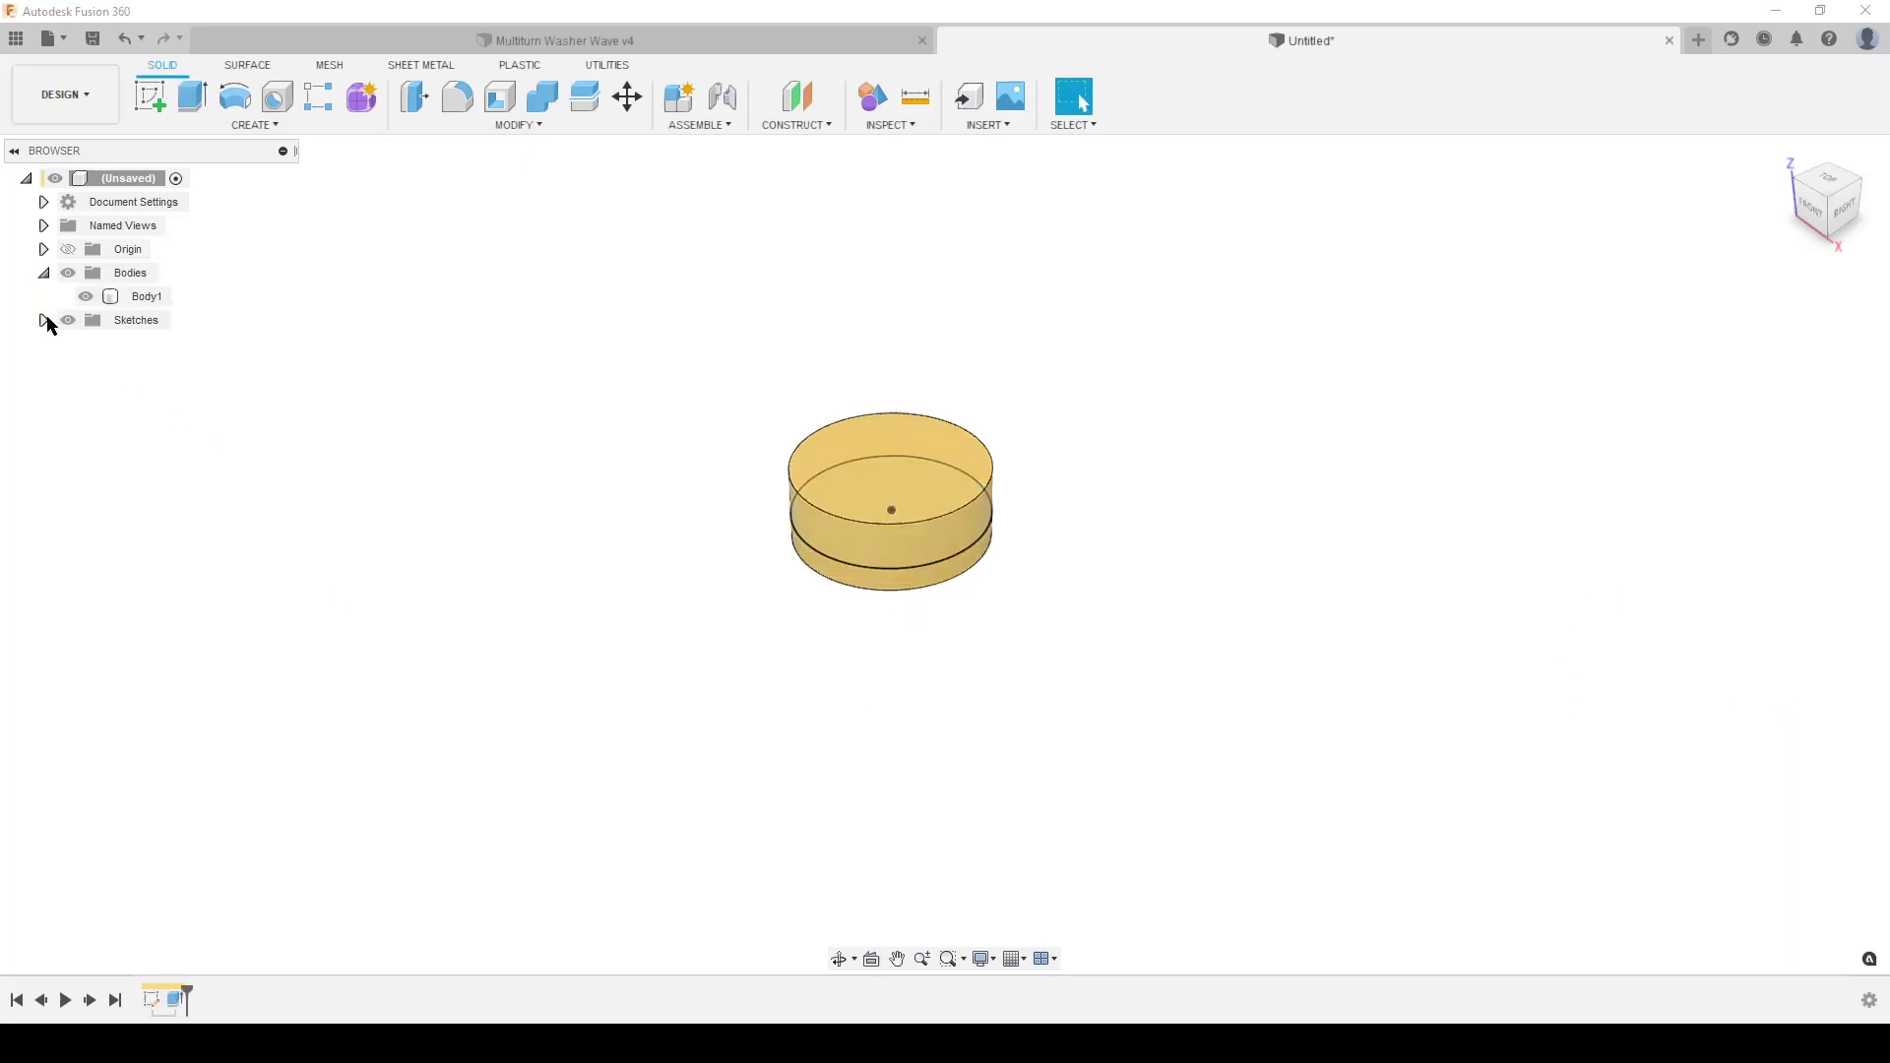
{"action": "left_click", "coordinate": [44, 320]}
{"action": "left_click", "coordinate": [97, 342]}
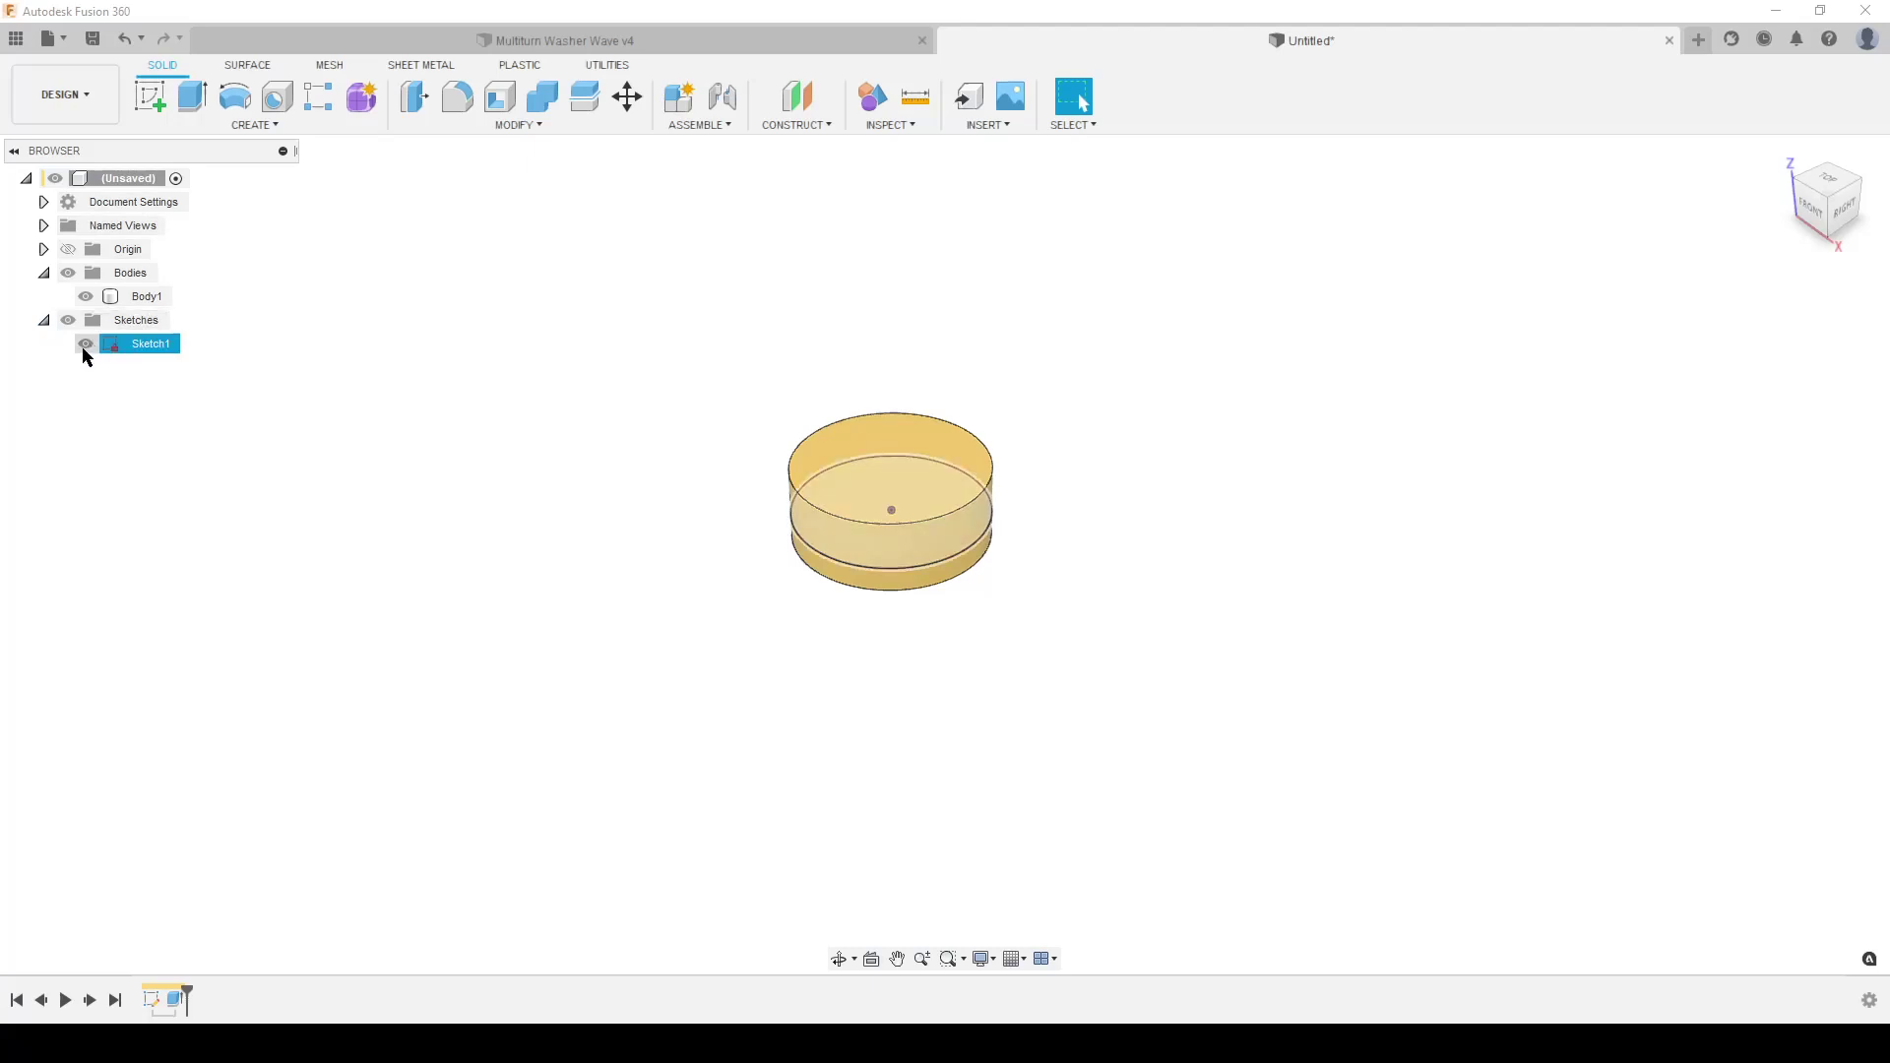
{"action": "left_click", "coordinate": [85, 345]}
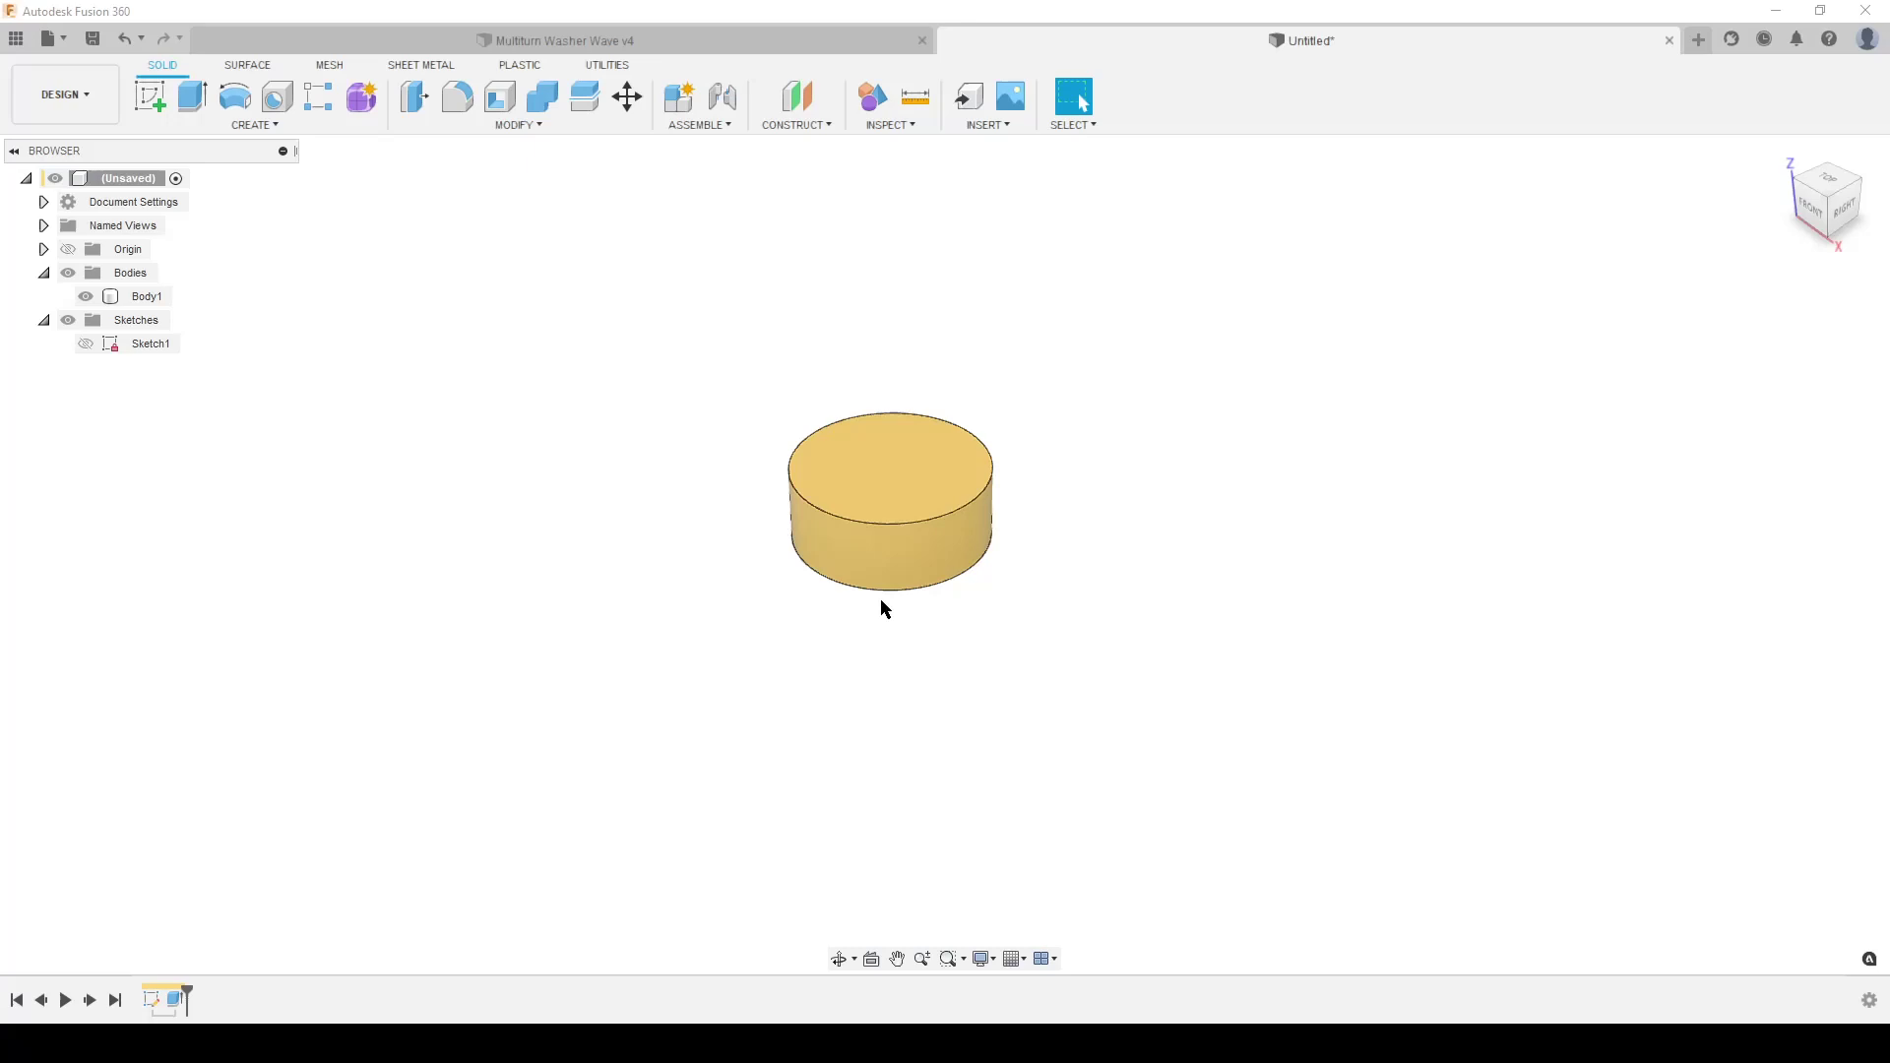
{"action": "left_click", "coordinate": [151, 95]}
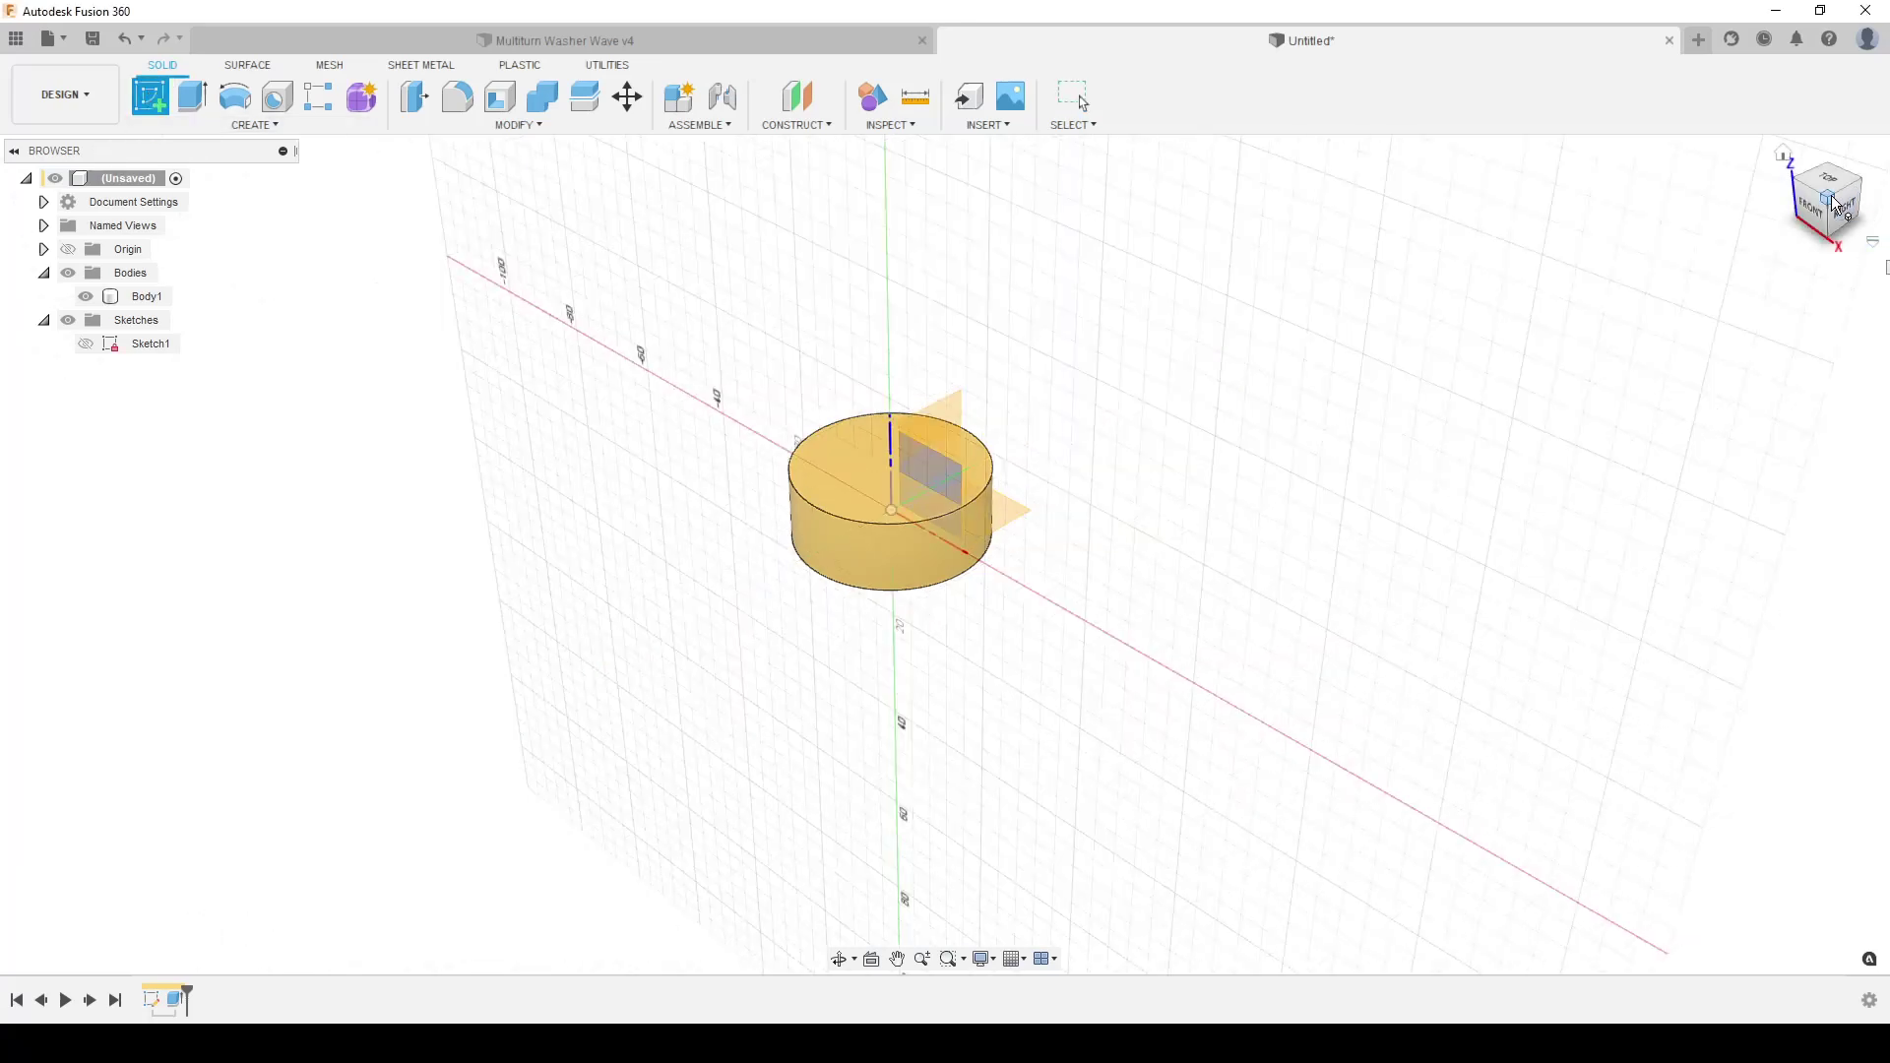
{"action": "left_click", "coordinate": [942, 477]}
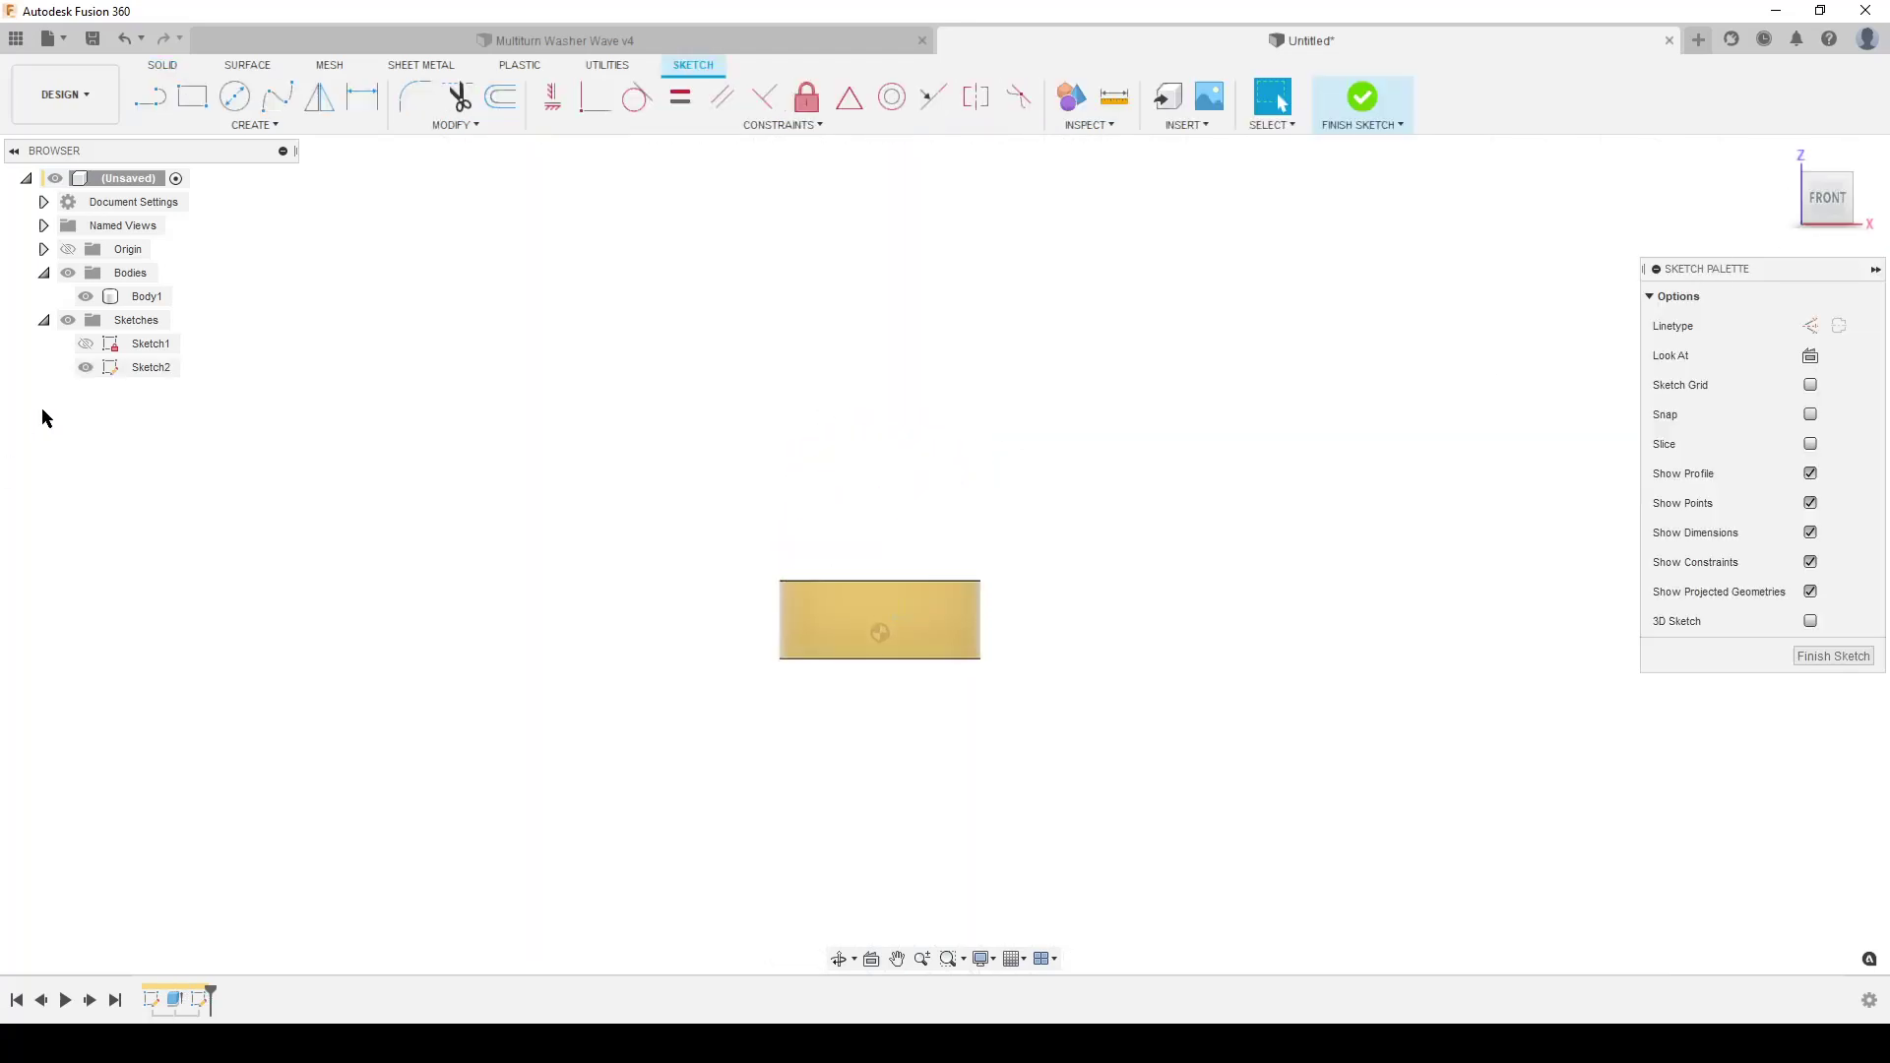
{"action": "left_click", "coordinate": [87, 297]}
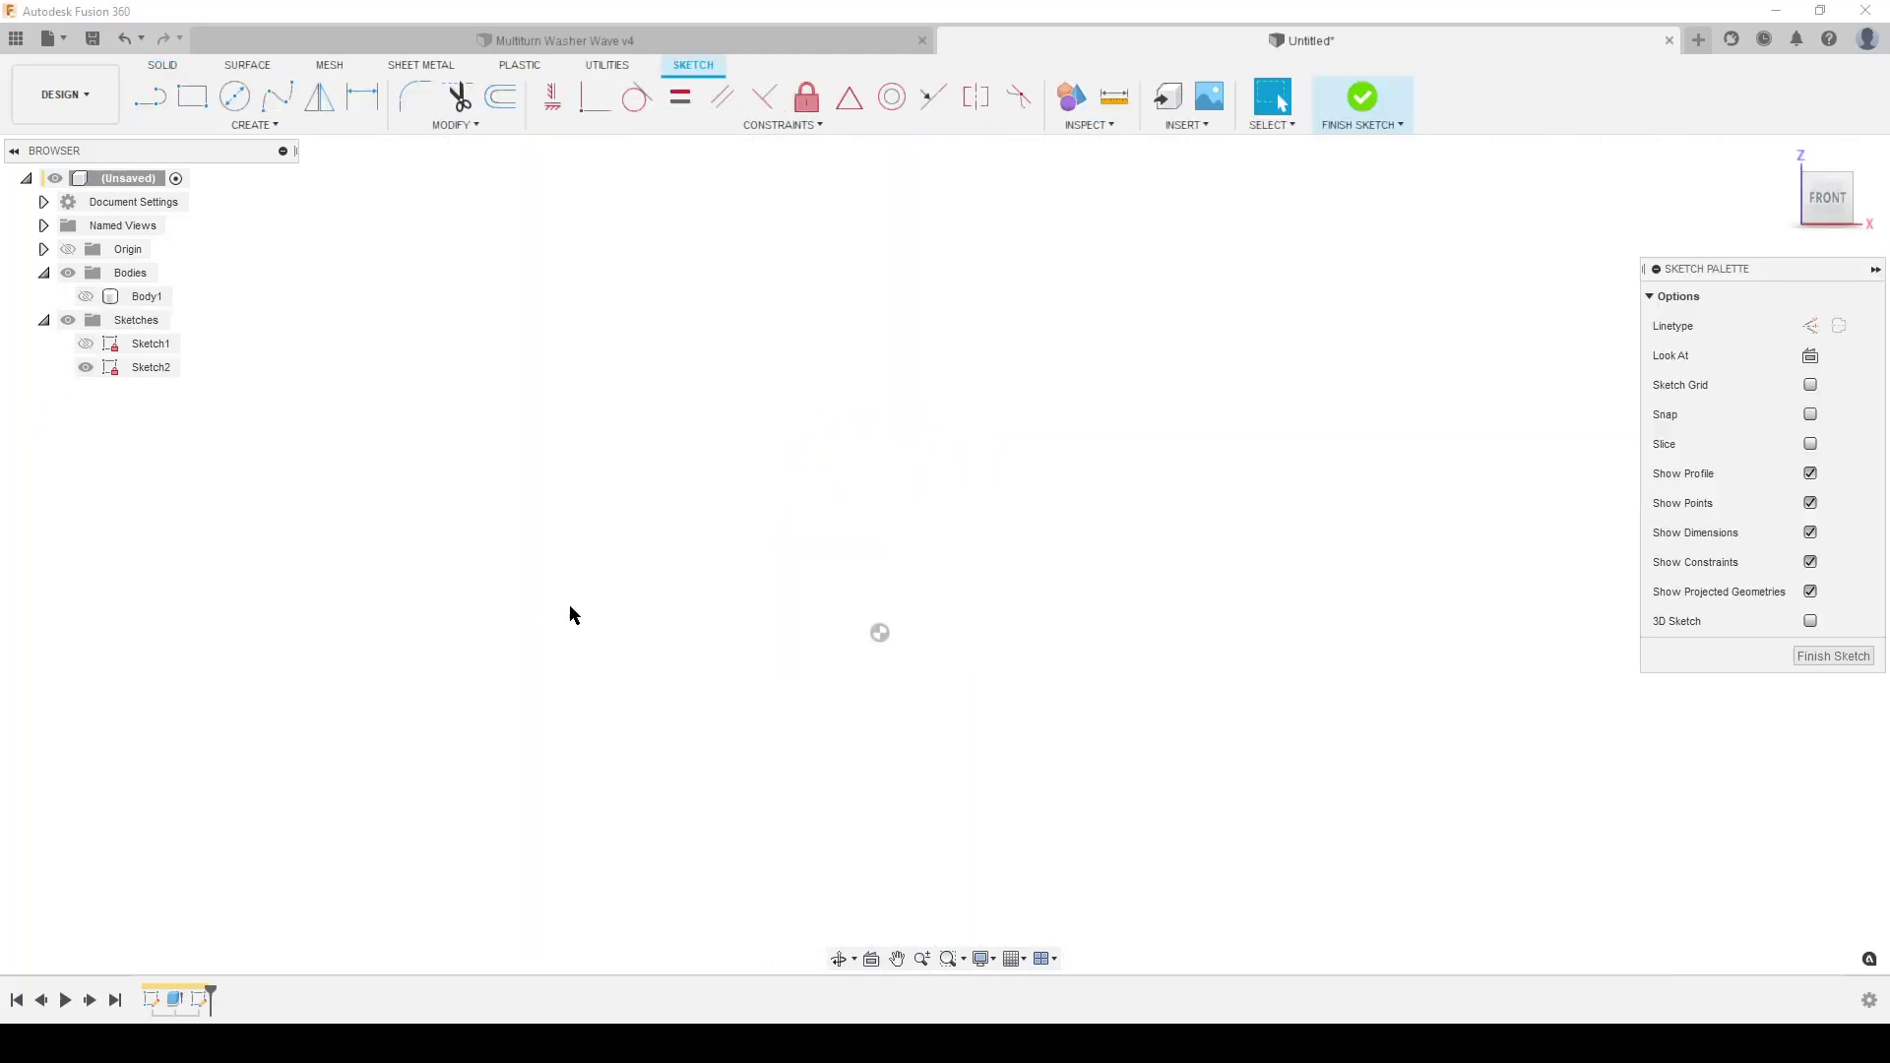
- Draw a long sloped line from the origin and a shorter line at 90° to it
{"action": "key", "text": "l"}
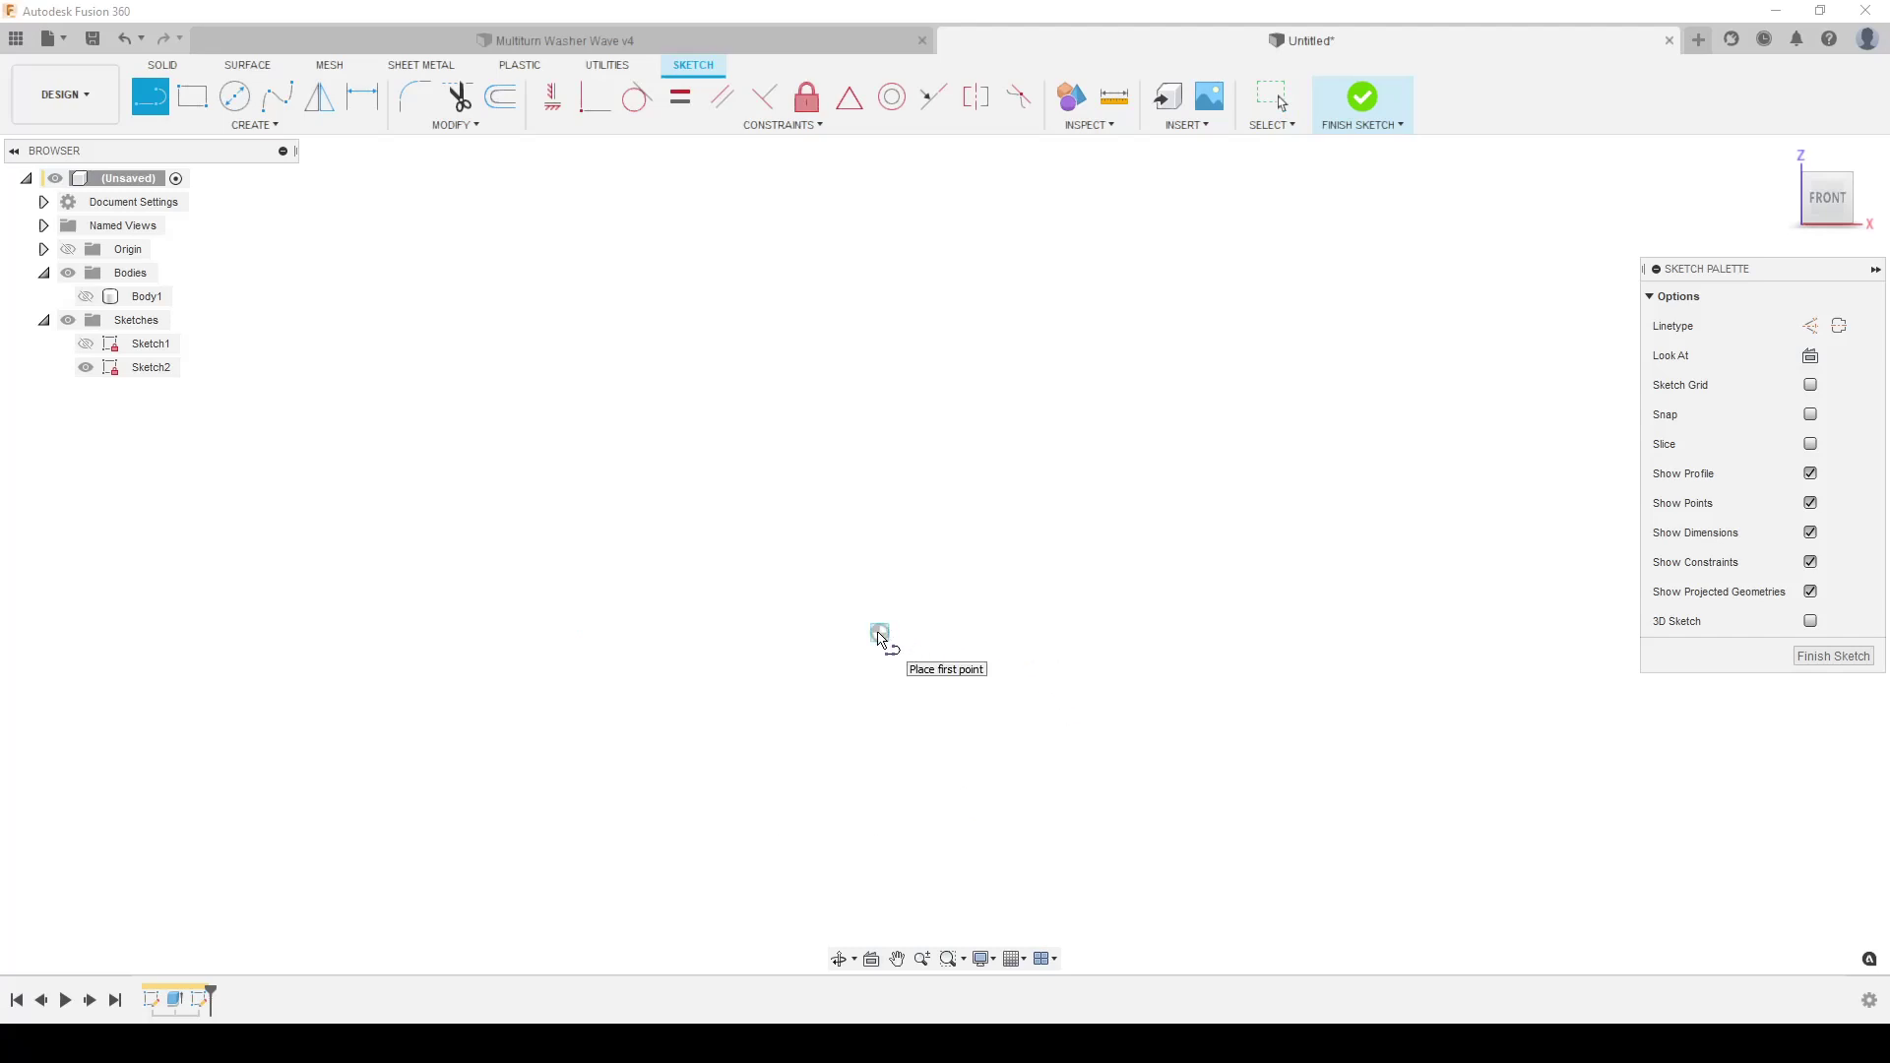
{"action": "left_click", "coordinate": [879, 633]}
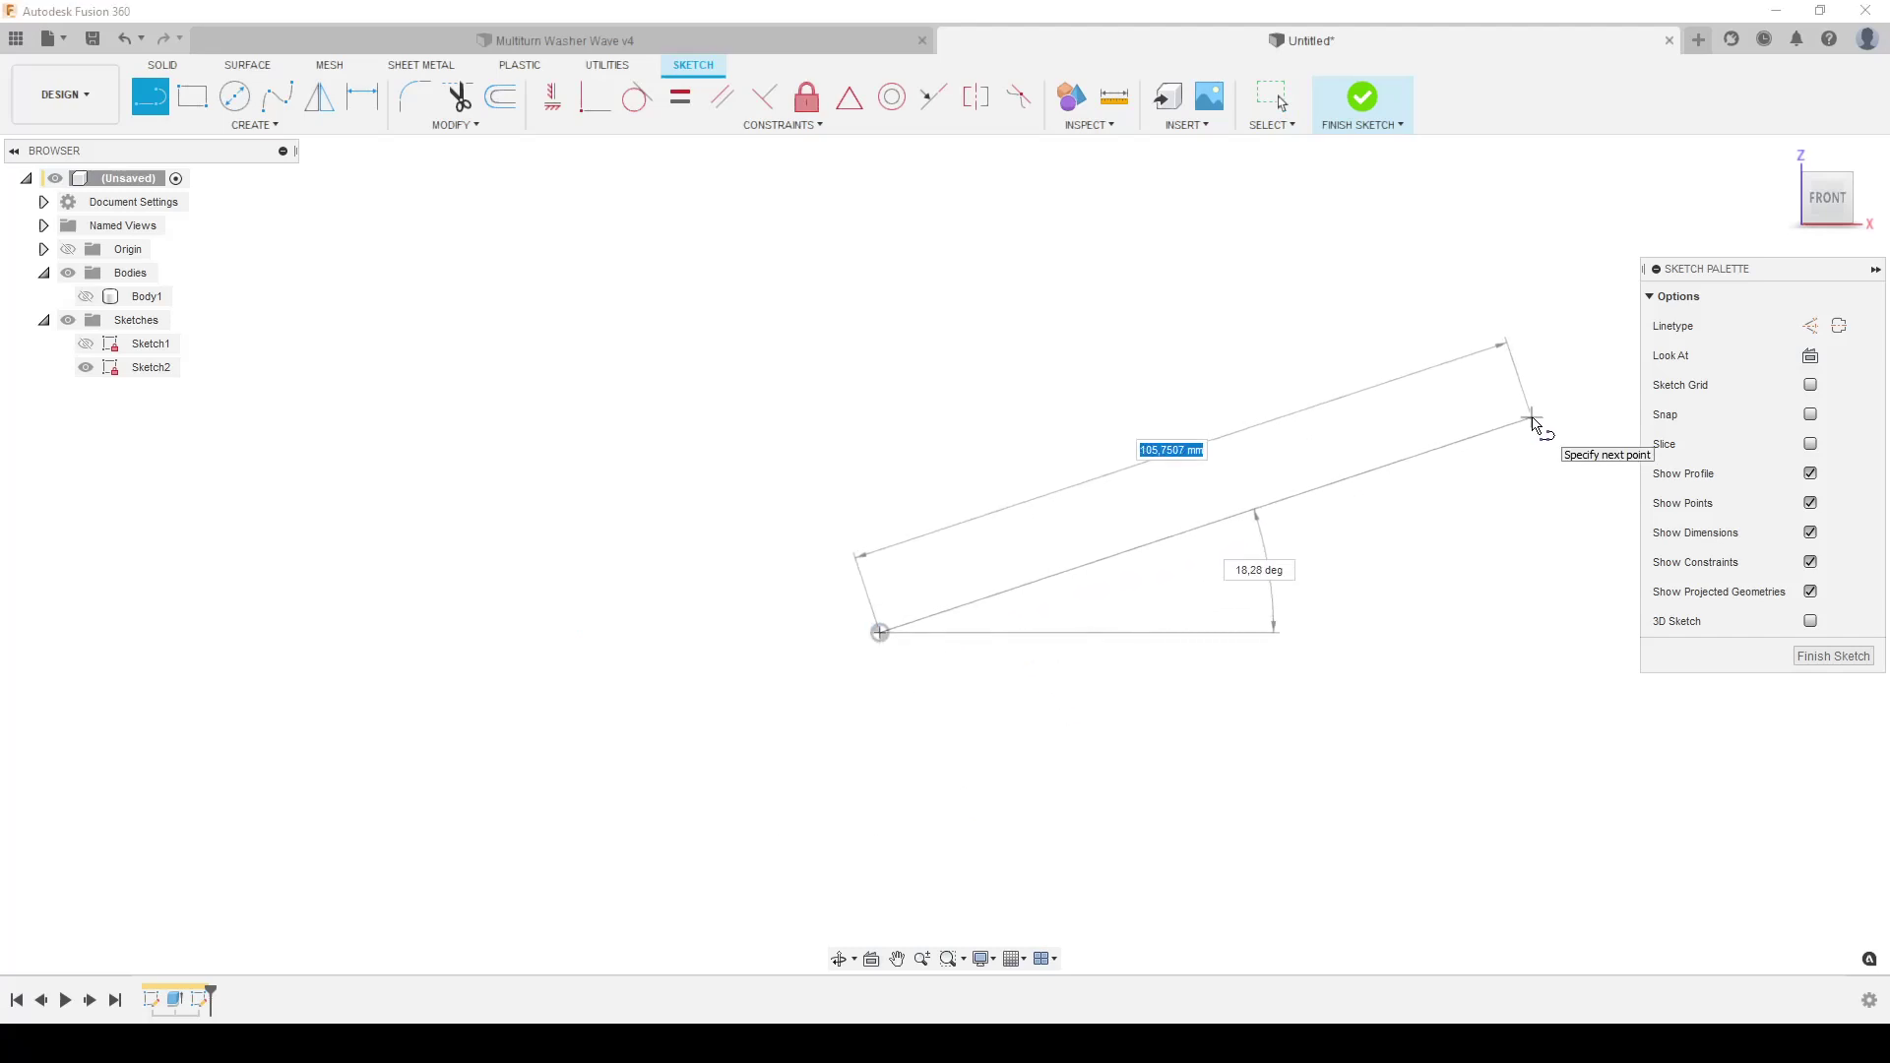
{"action": "left_click", "coordinate": [1532, 417]}
{"action": "left_click", "coordinate": [1533, 417]}
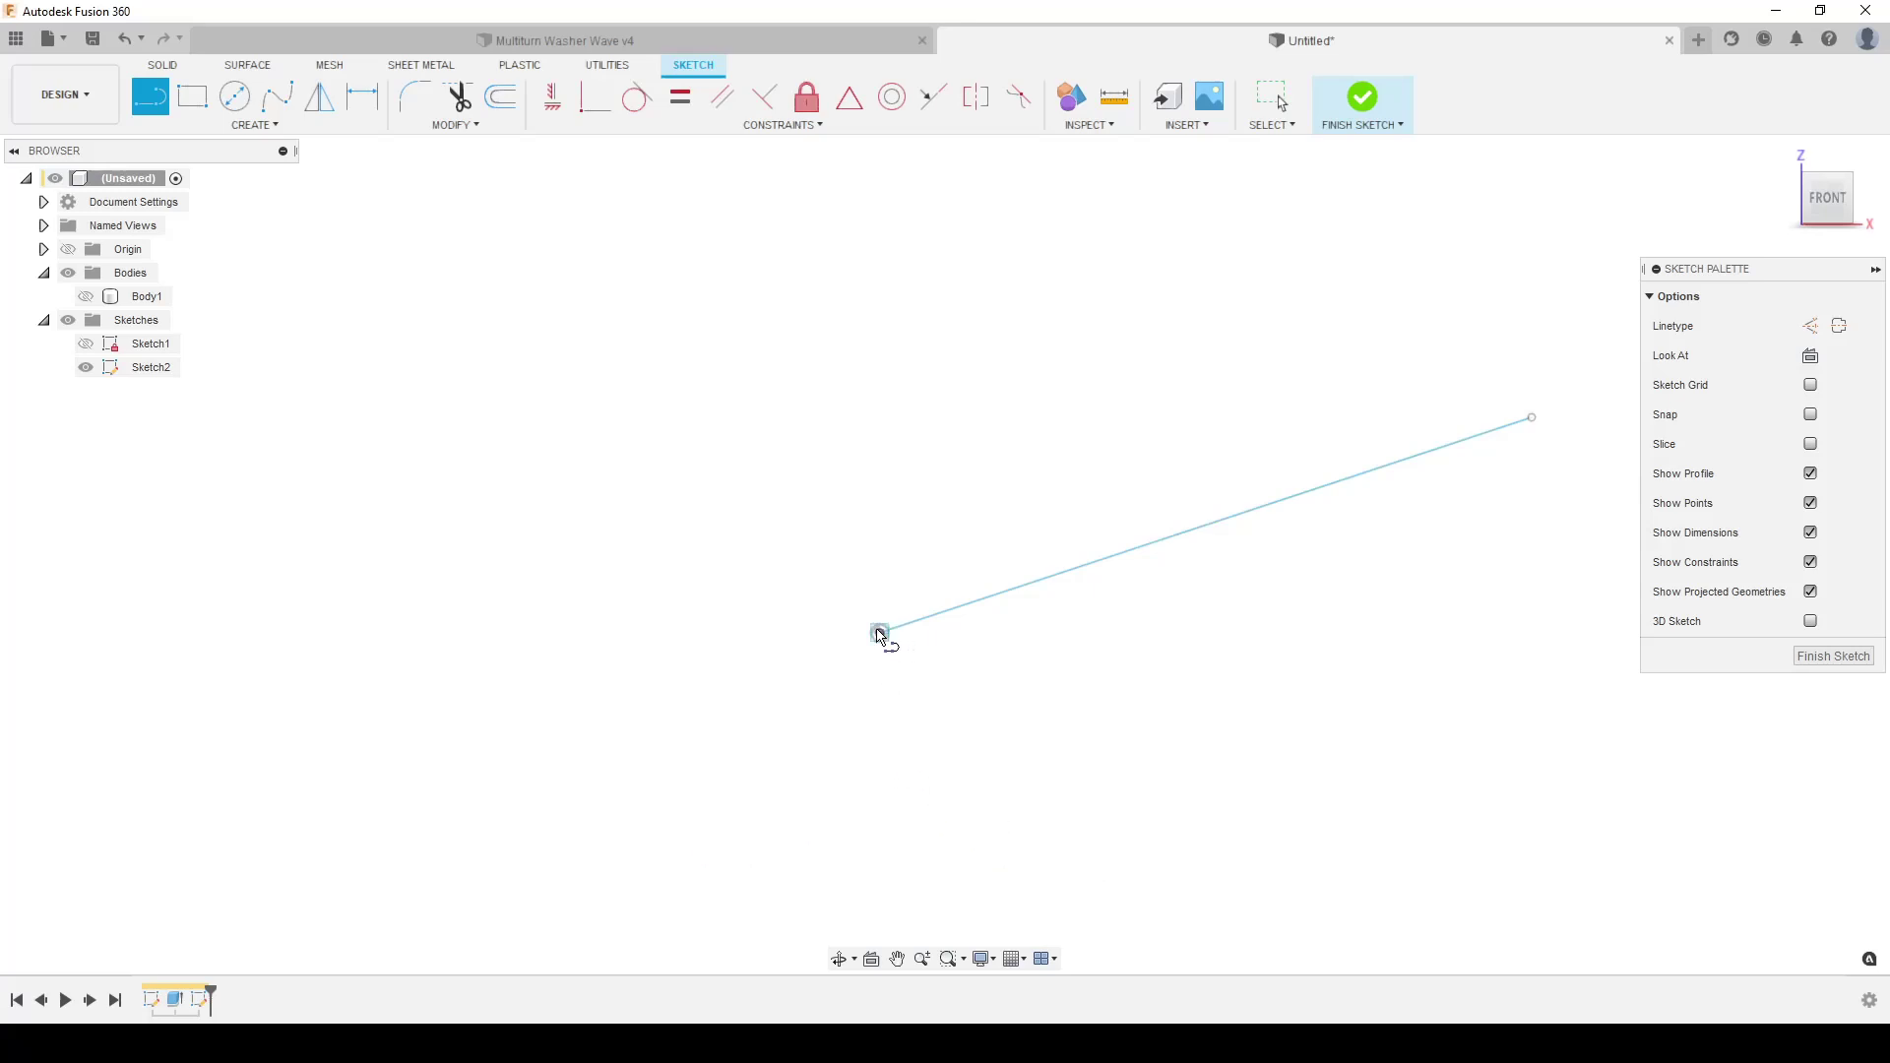
{"action": "left_click", "coordinate": [878, 633]}
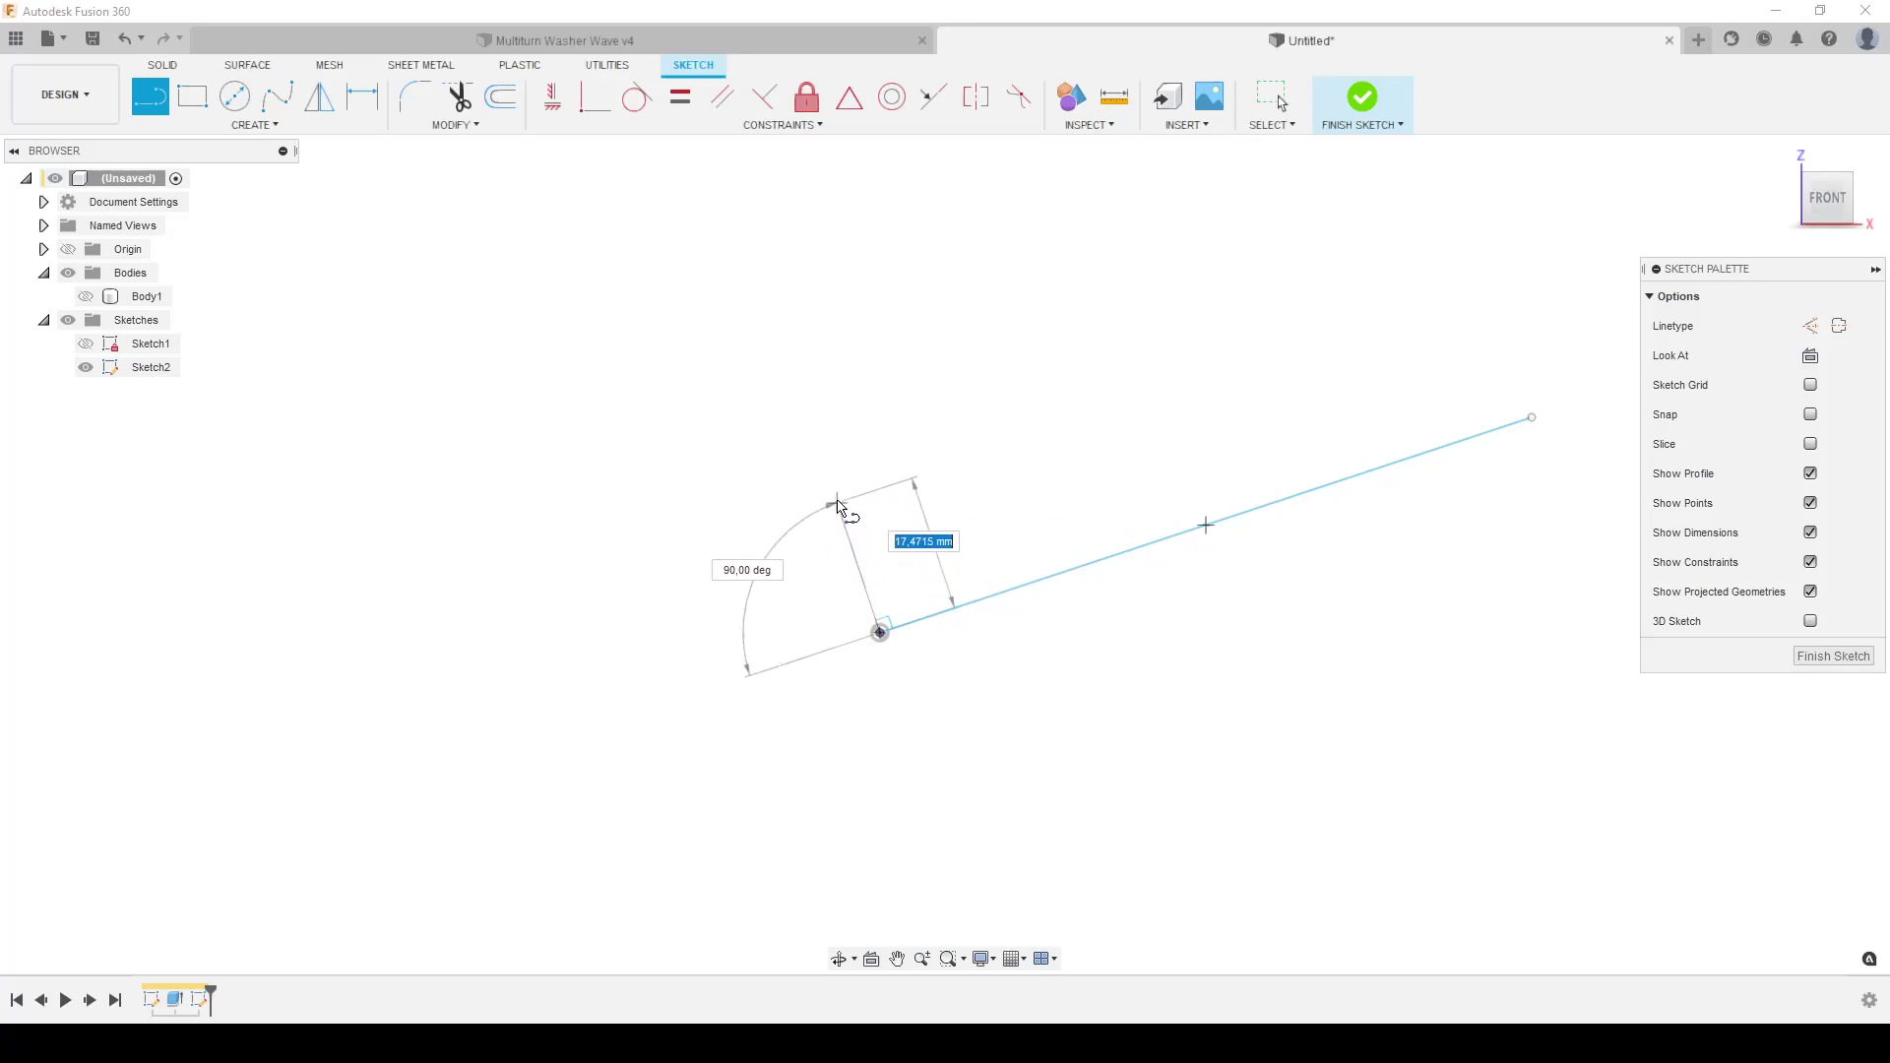
{"action": "left_click", "coordinate": [838, 504]}
{"action": "key", "text": "Escape"}
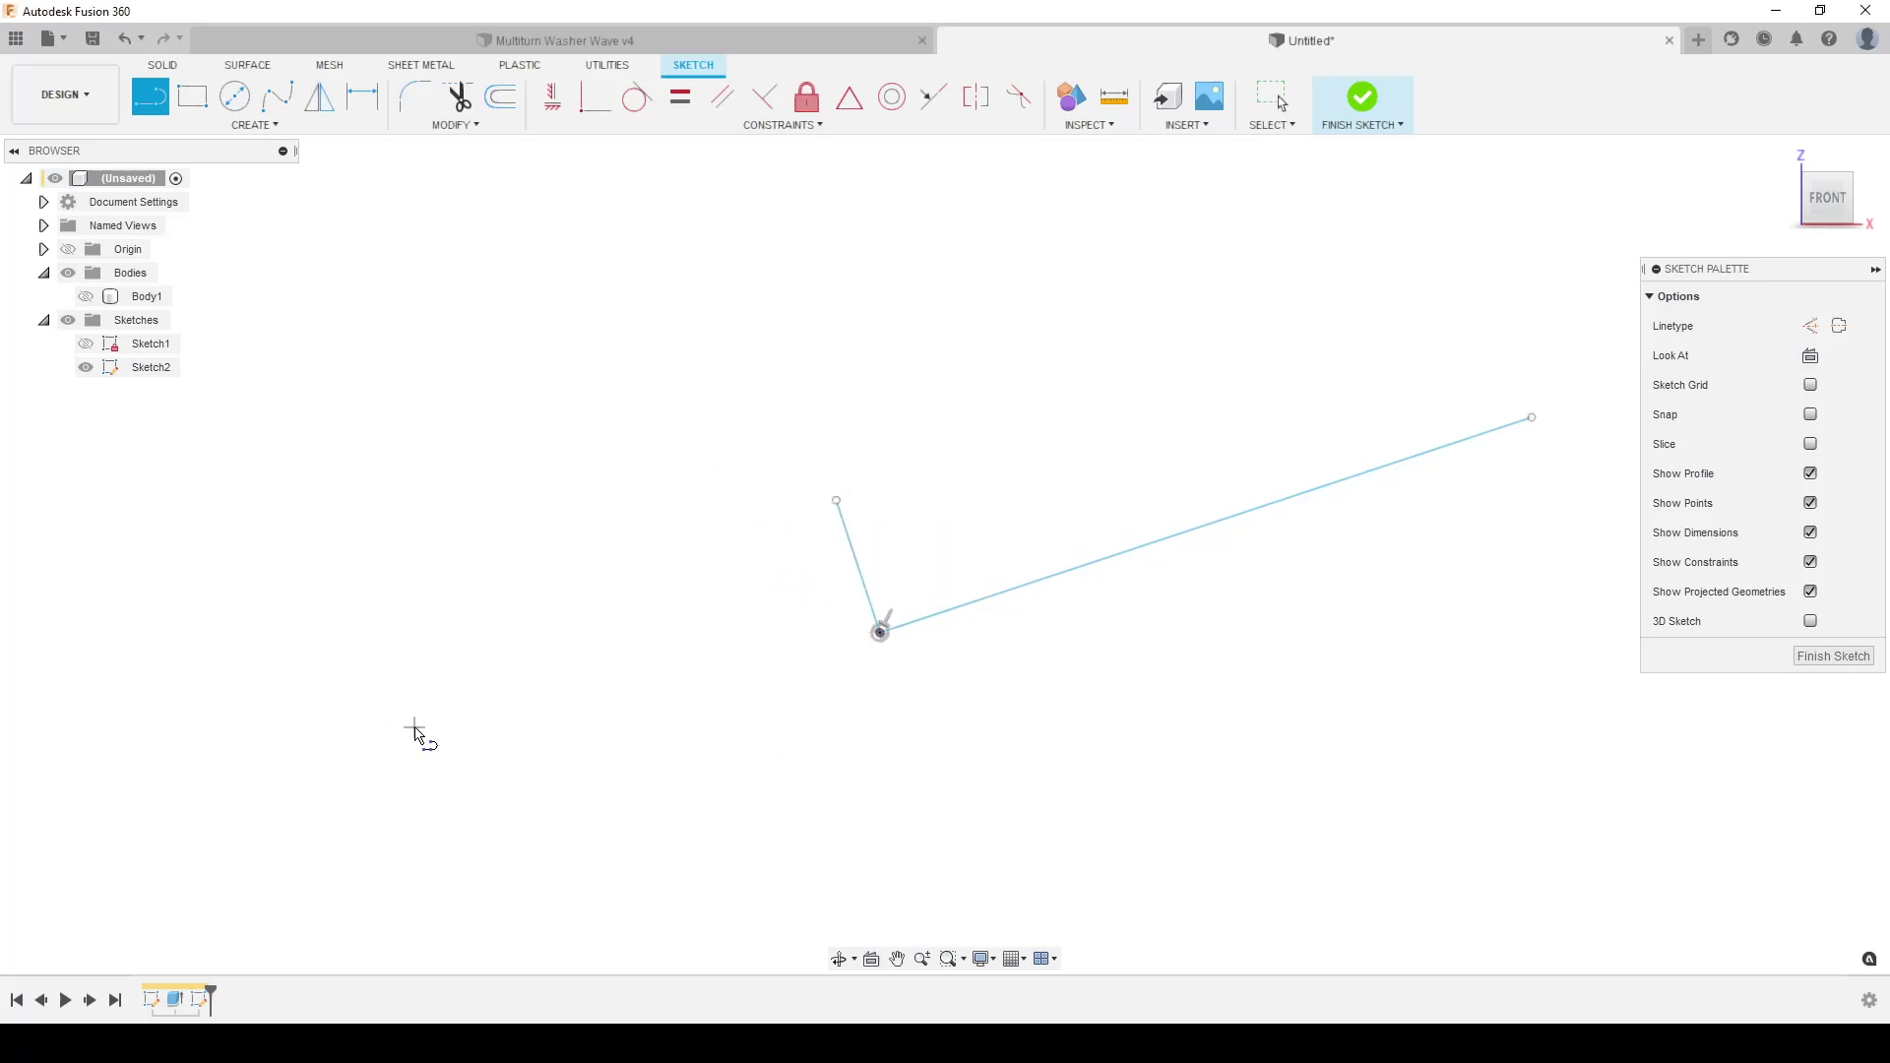
{"action": "scroll", "coordinate": [414, 730], "scroll_direction": "down", "scroll_amount": 2}
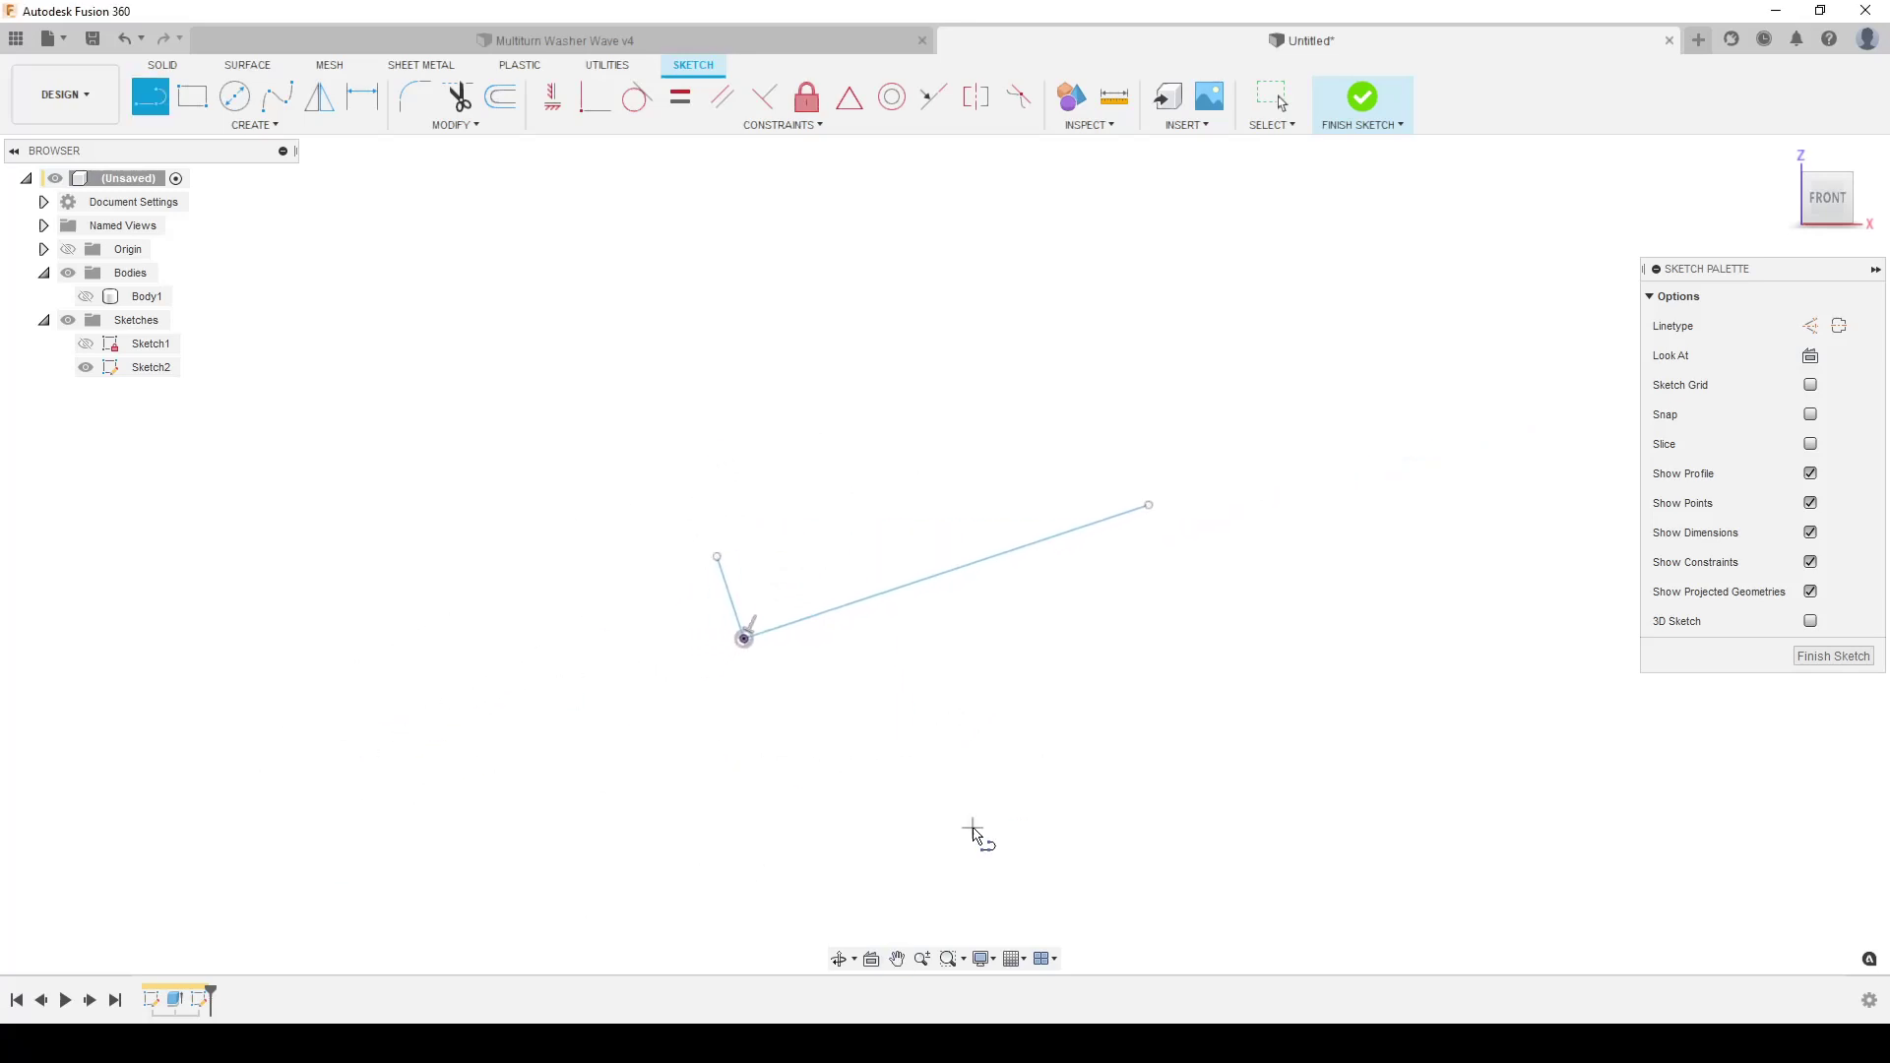
- Dimension the sloped line's horizontal span as ID*PI
{"action": "key", "text": "d"}
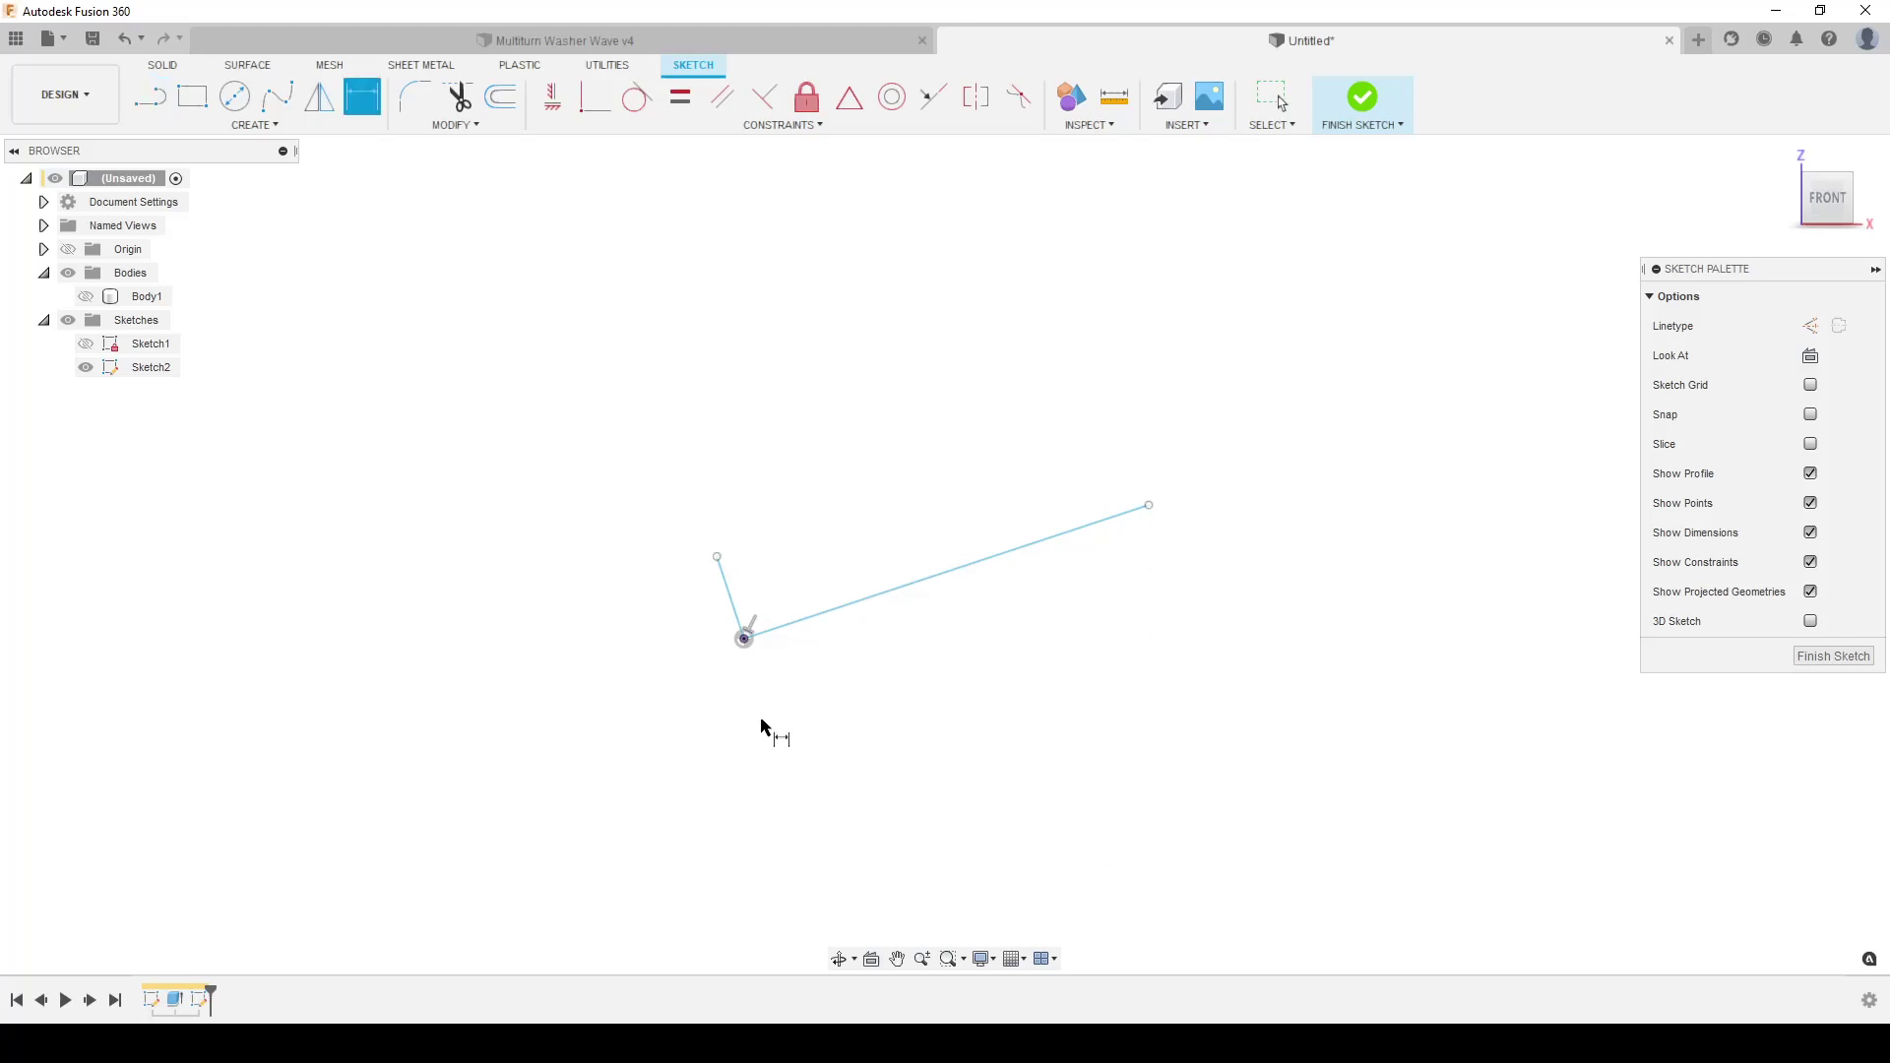
{"action": "left_click", "coordinate": [745, 640]}
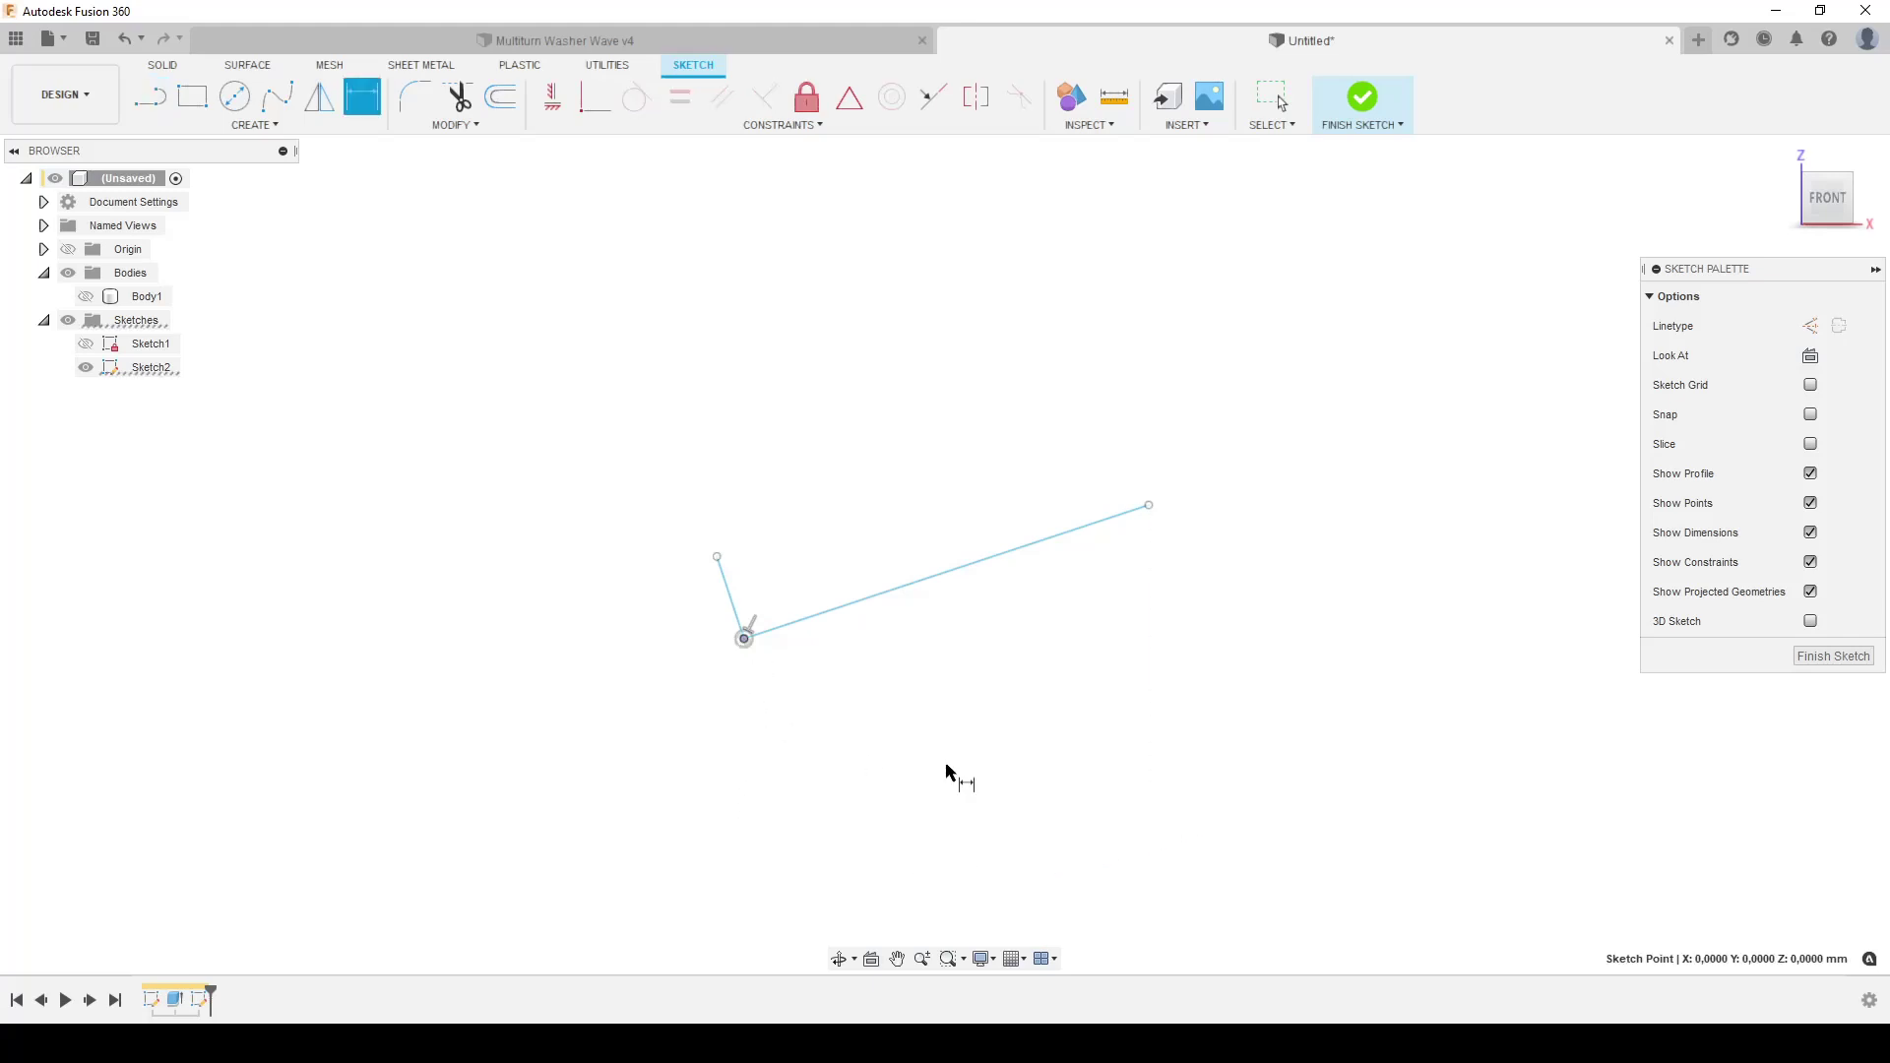
{"action": "left_click", "coordinate": [1158, 509]}
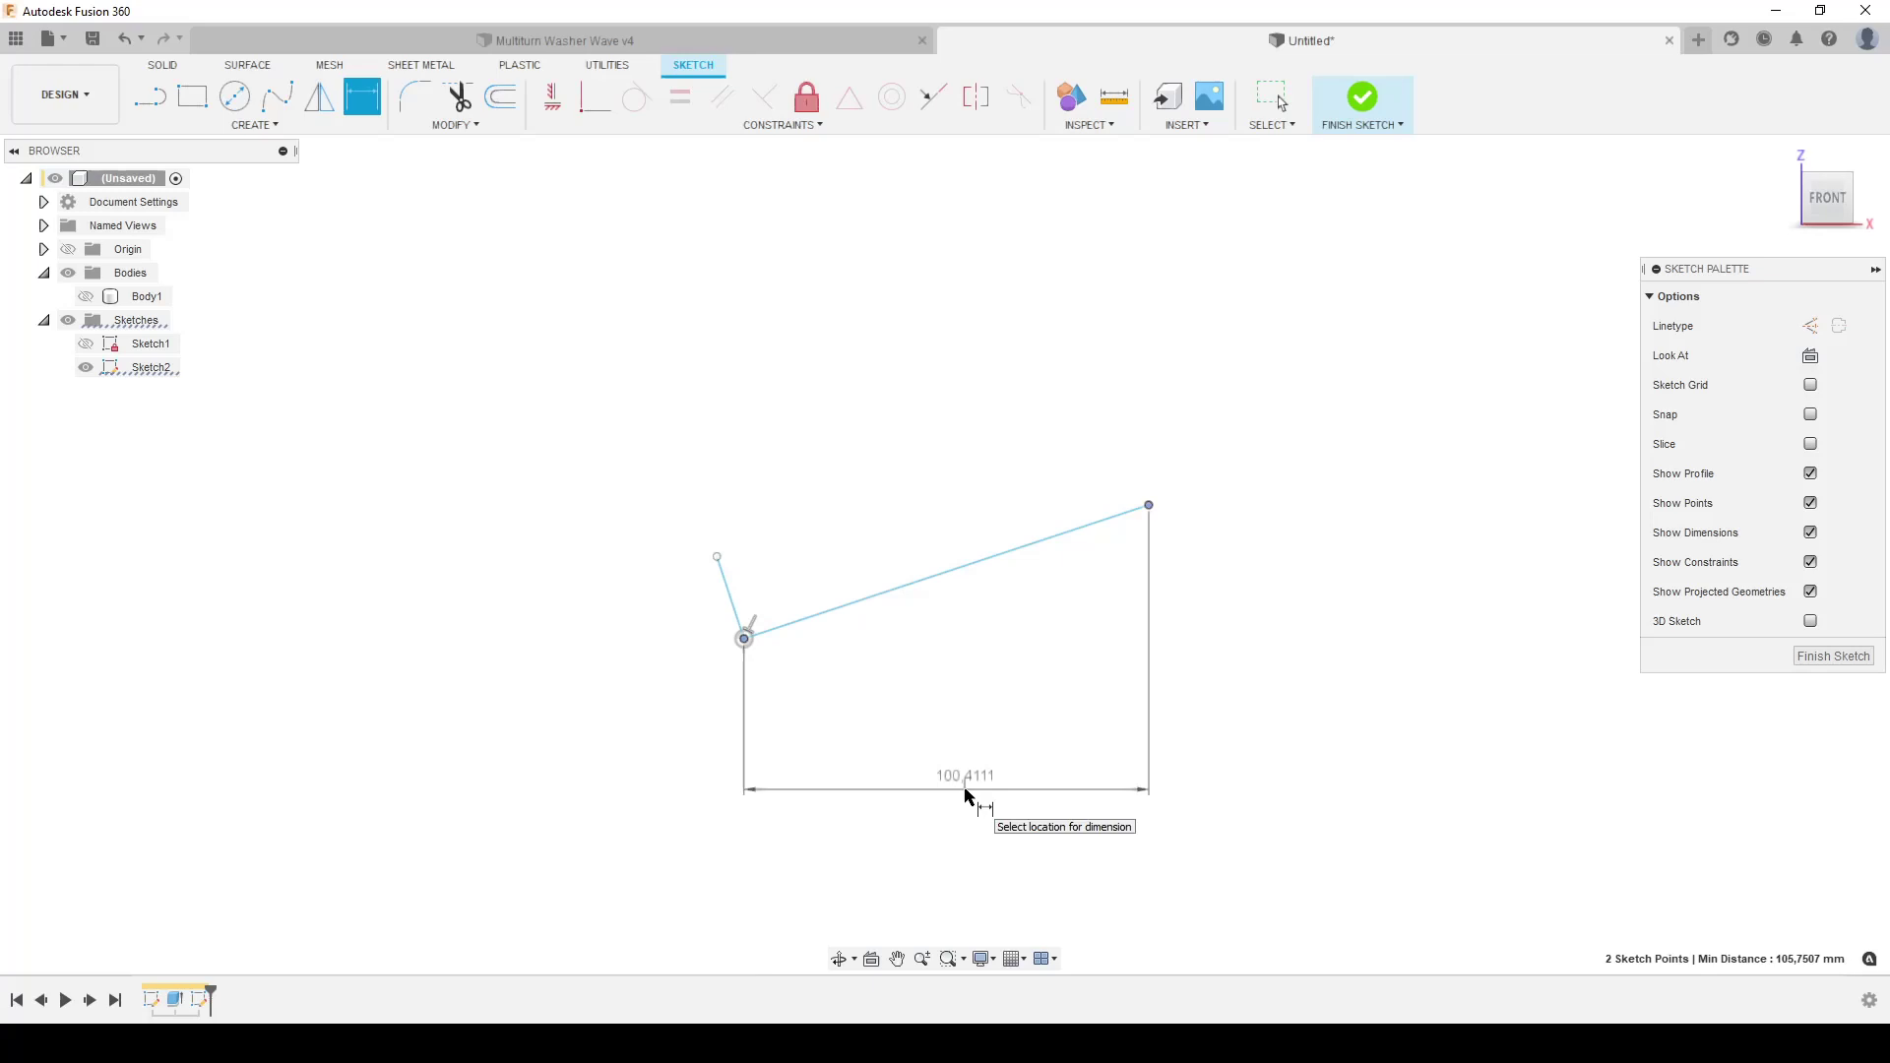
{"action": "left_click", "coordinate": [968, 796]}
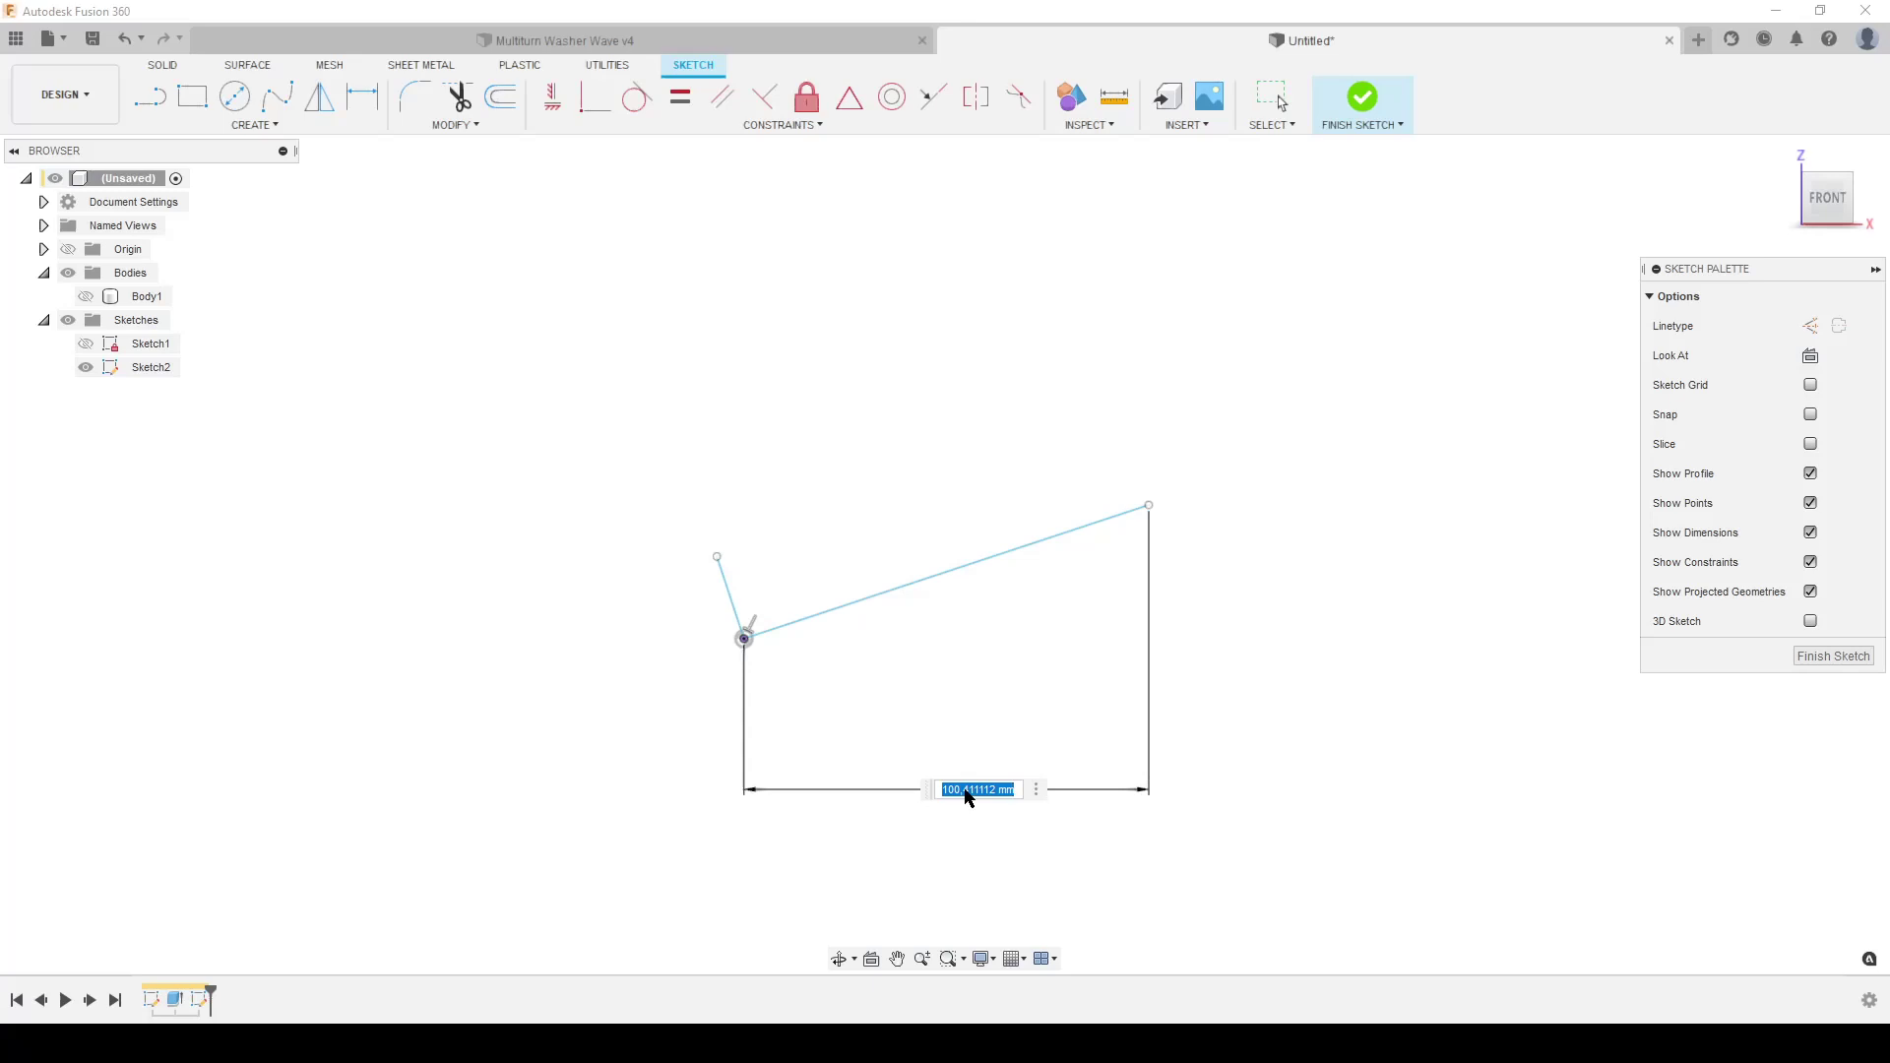
{"action": "type", "text": "id"}
{"action": "key", "text": "Return"}
{"action": "type", "text": "ID*PI*NrTurns"}
{"action": "key", "text": "Return"}
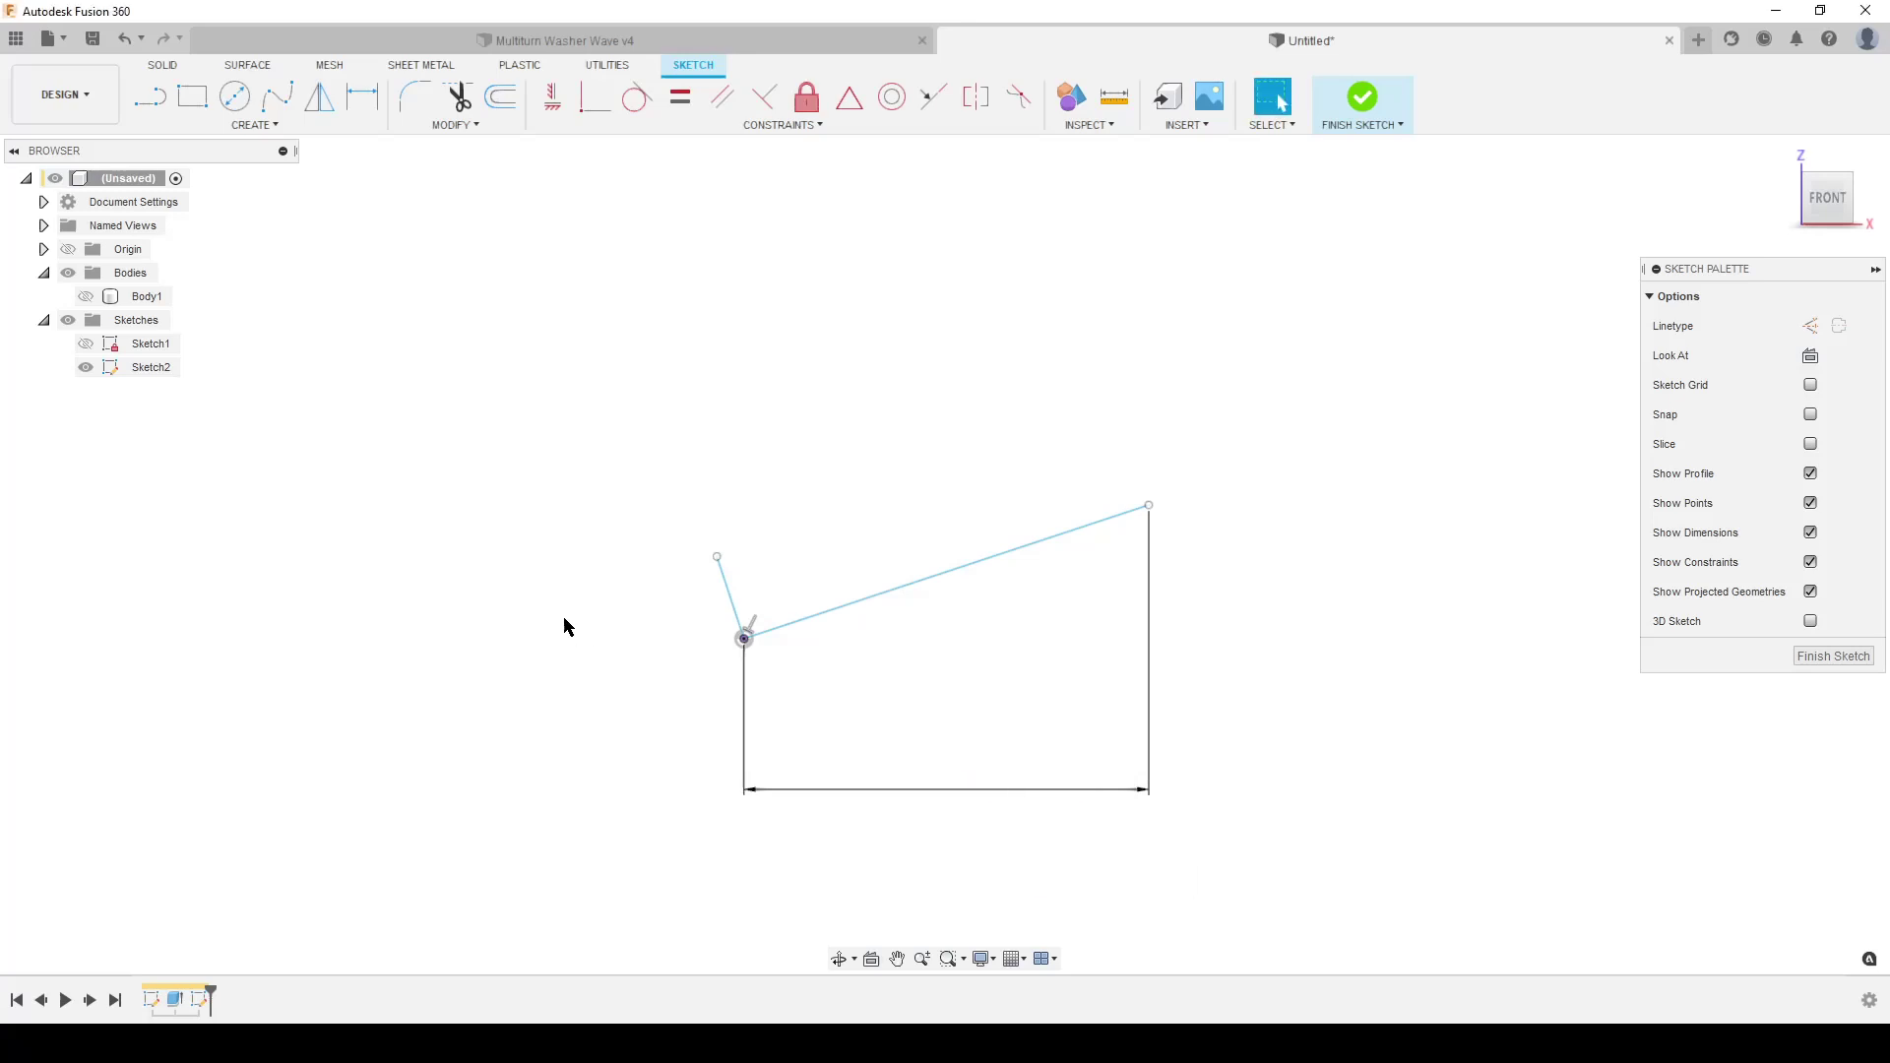
- Dimension the line's vertical rise as HeightWave*NrTurns
{"action": "key", "text": "d"}
{"action": "scroll", "coordinate": [1273, 667], "scroll_direction": "down", "scroll_amount": 3}
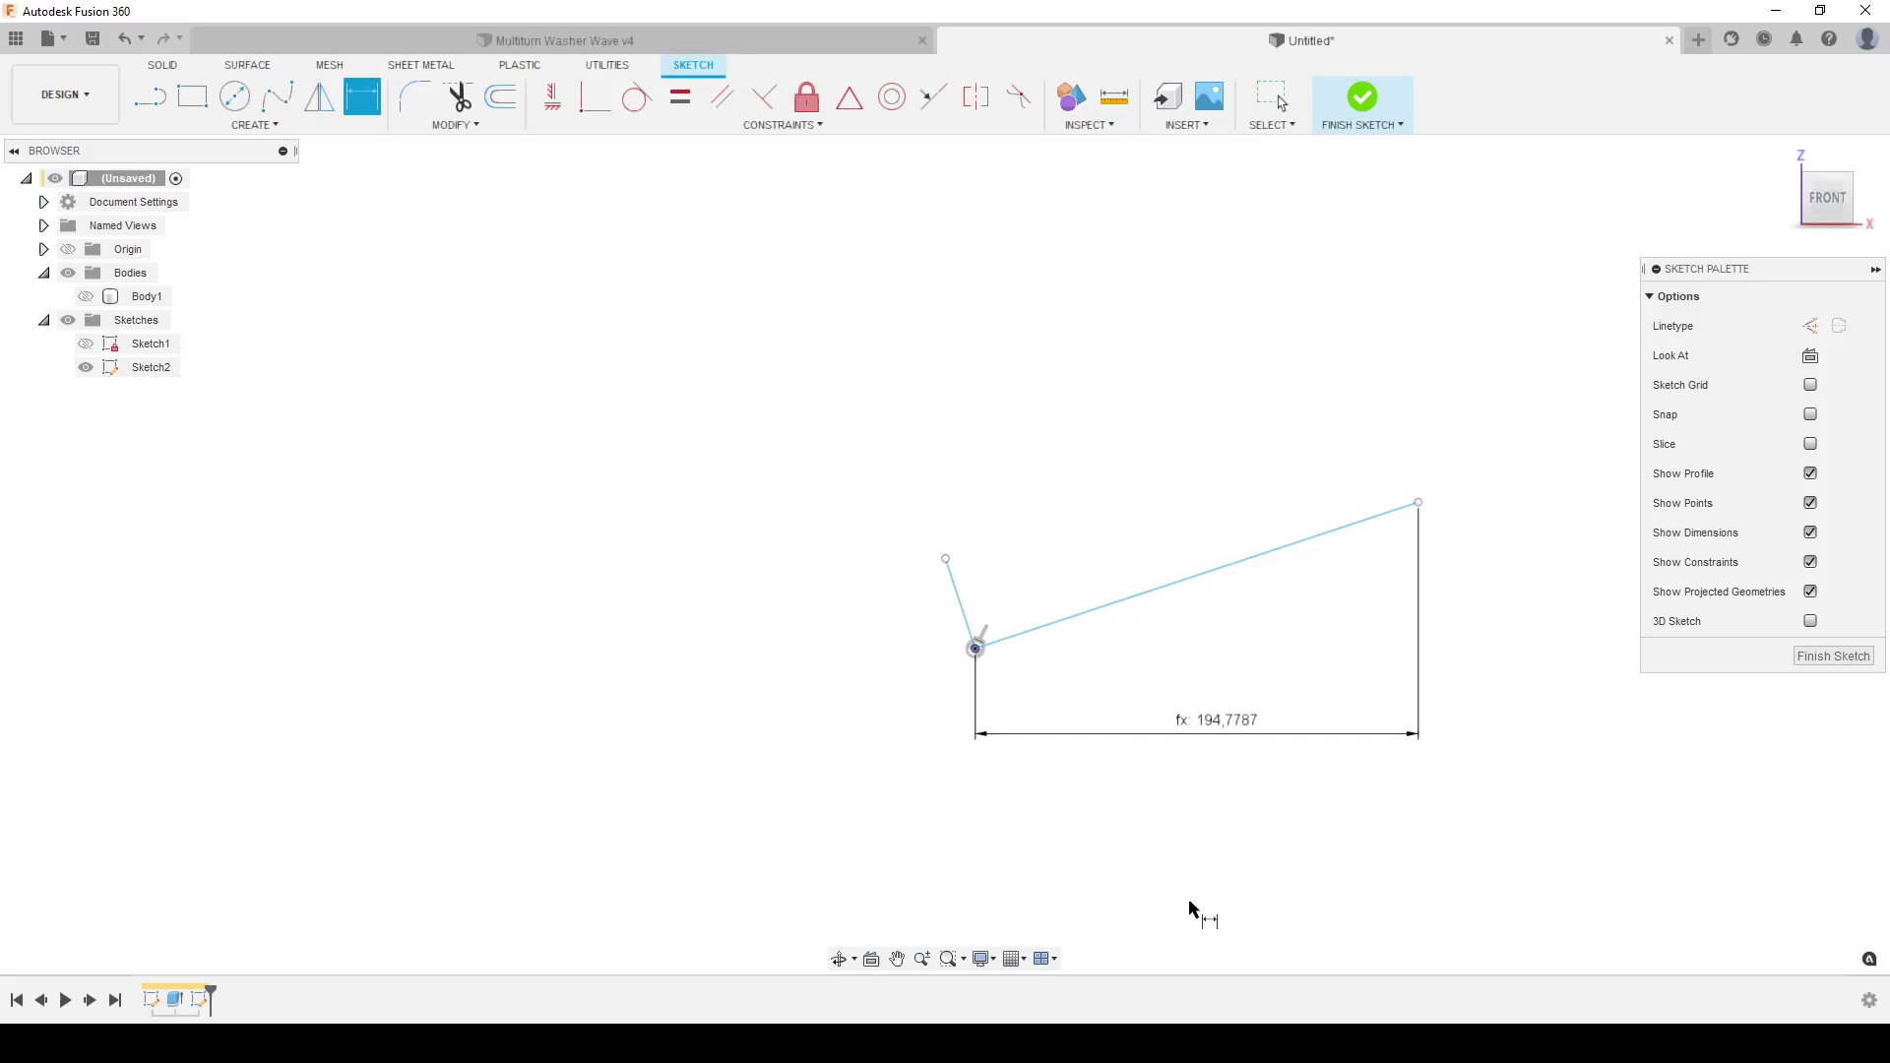
{"action": "left_click", "coordinate": [975, 647]}
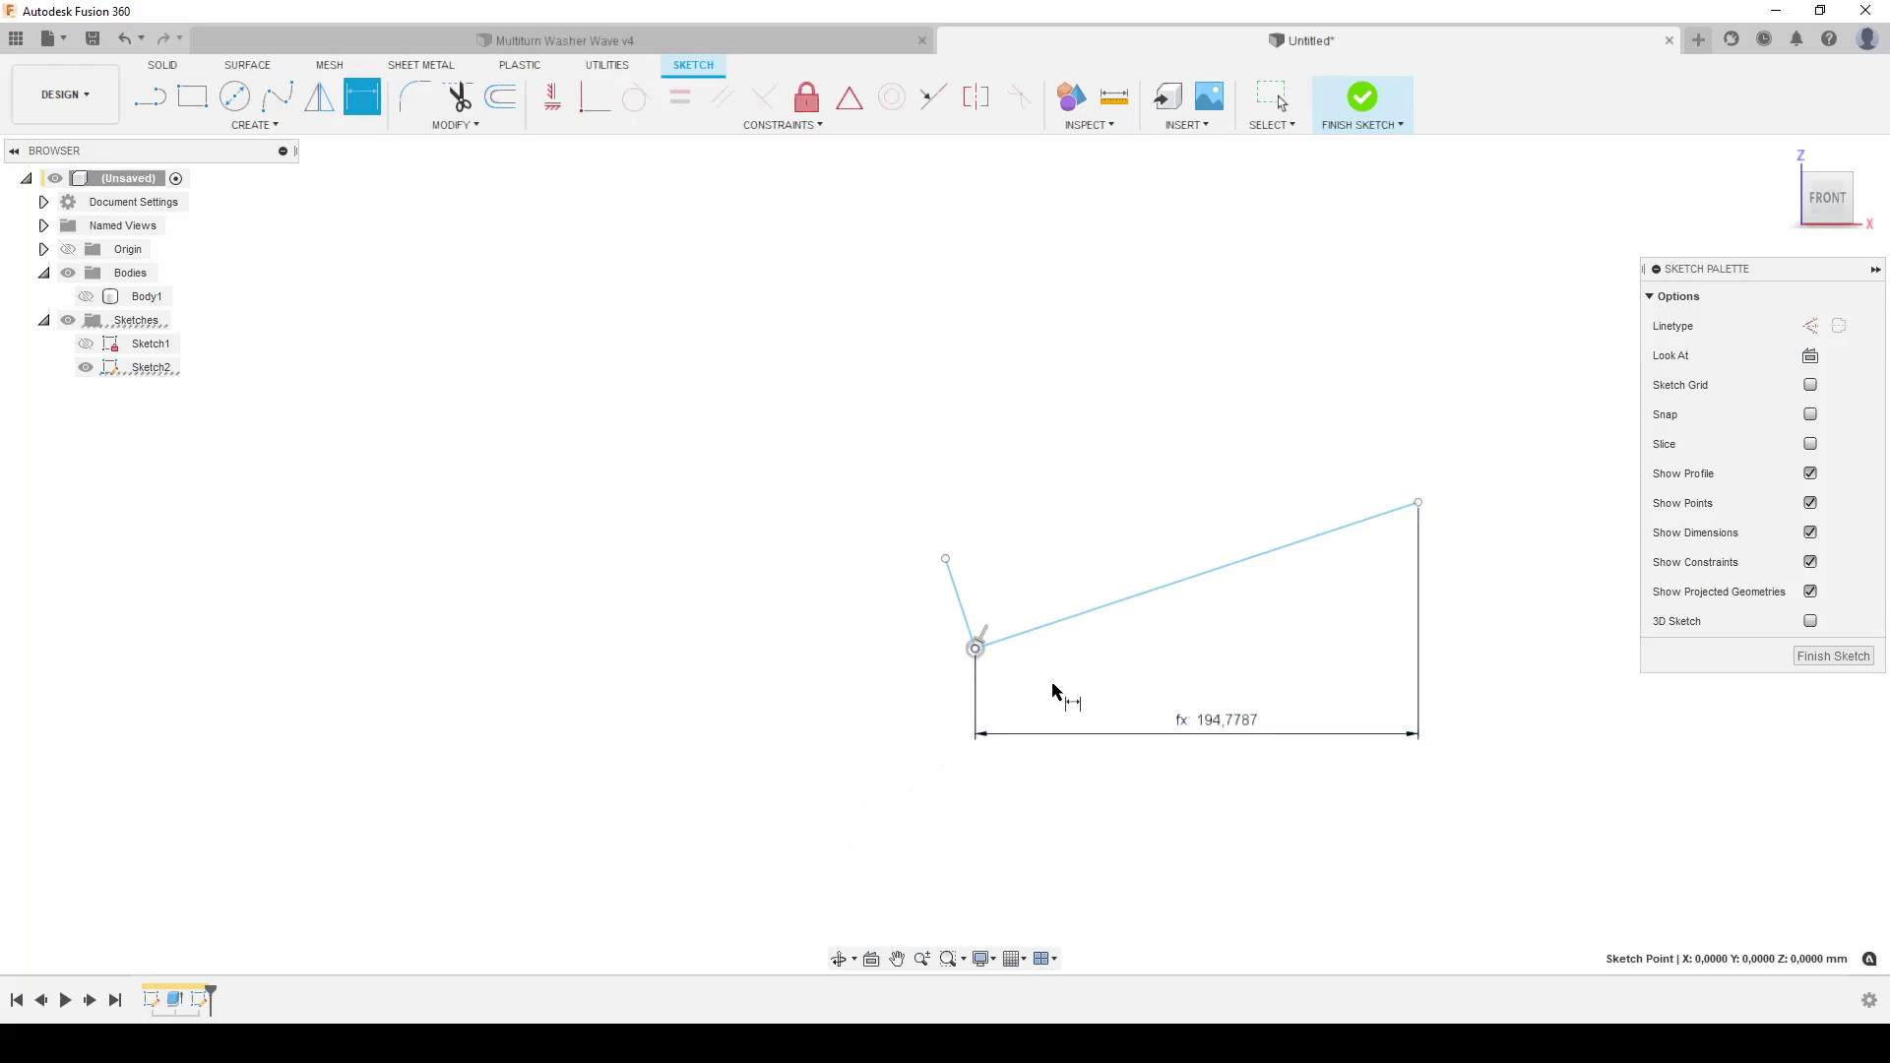
{"action": "left_click", "coordinate": [1418, 503]}
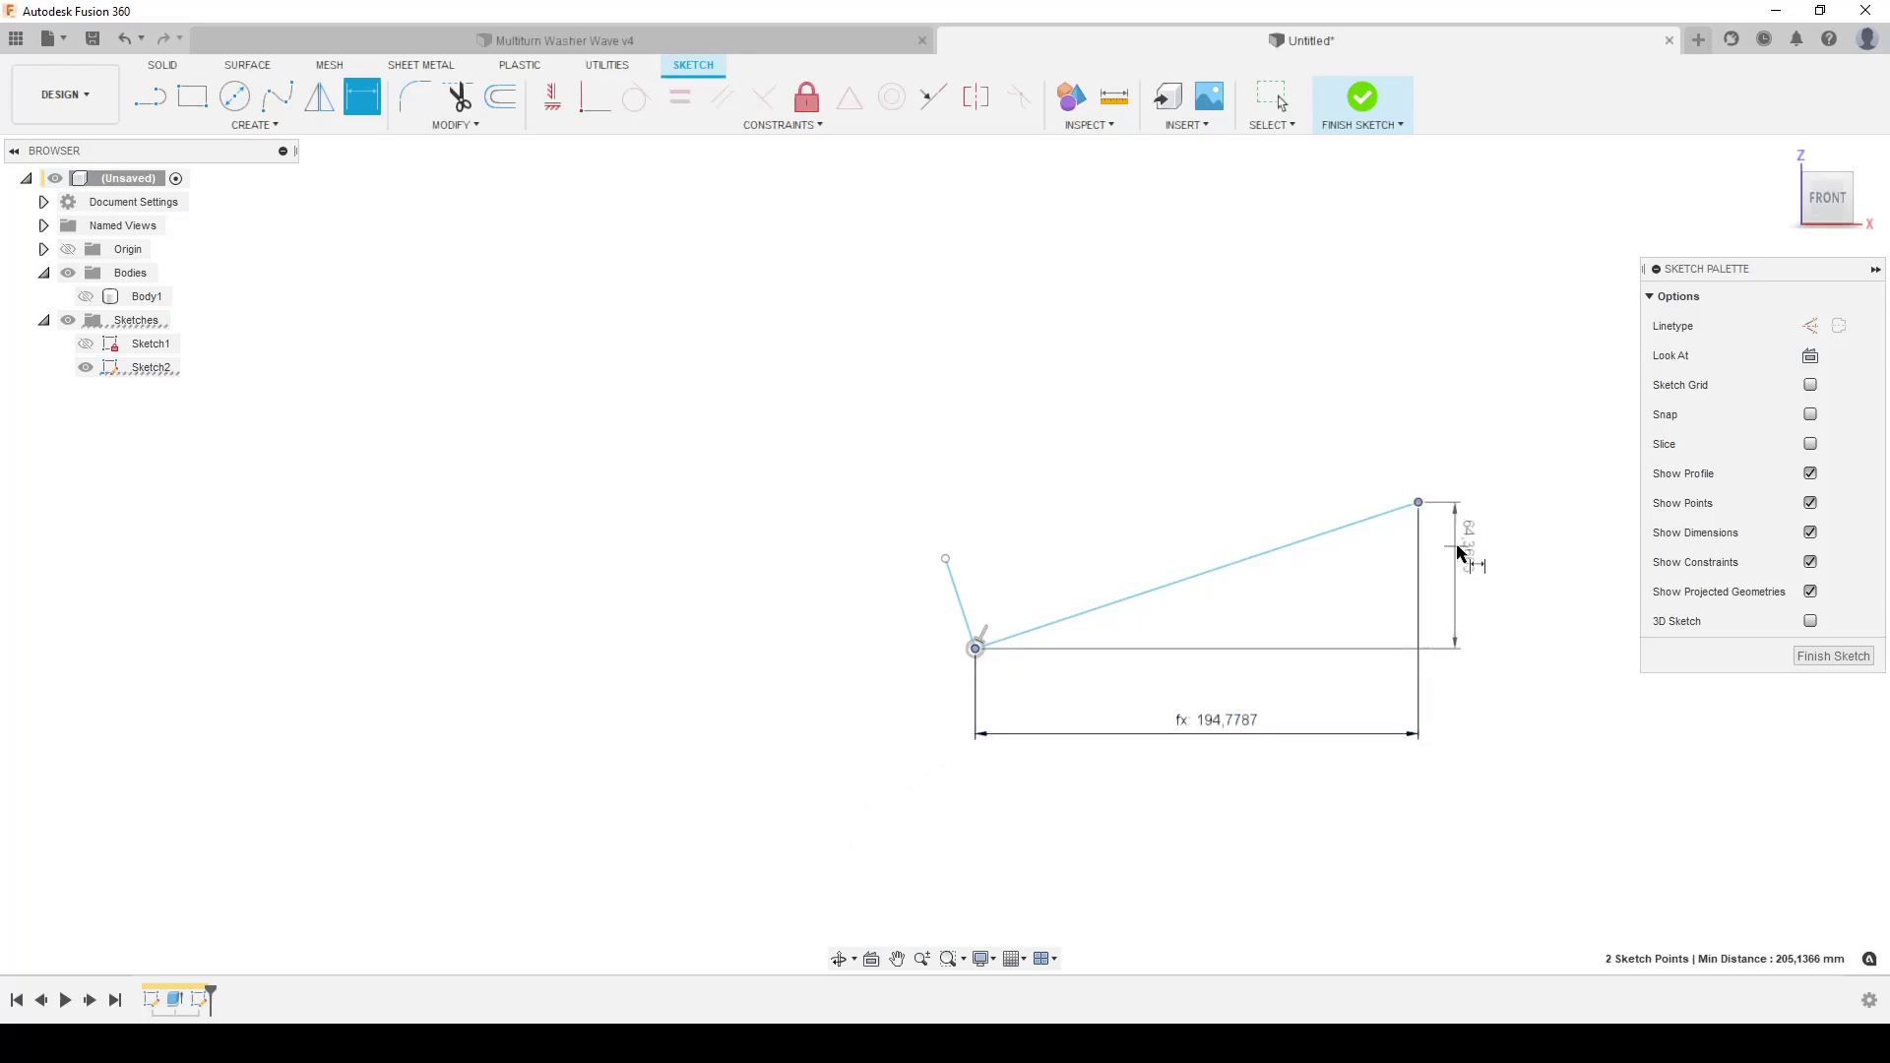
{"action": "left_click", "coordinate": [1480, 542]}
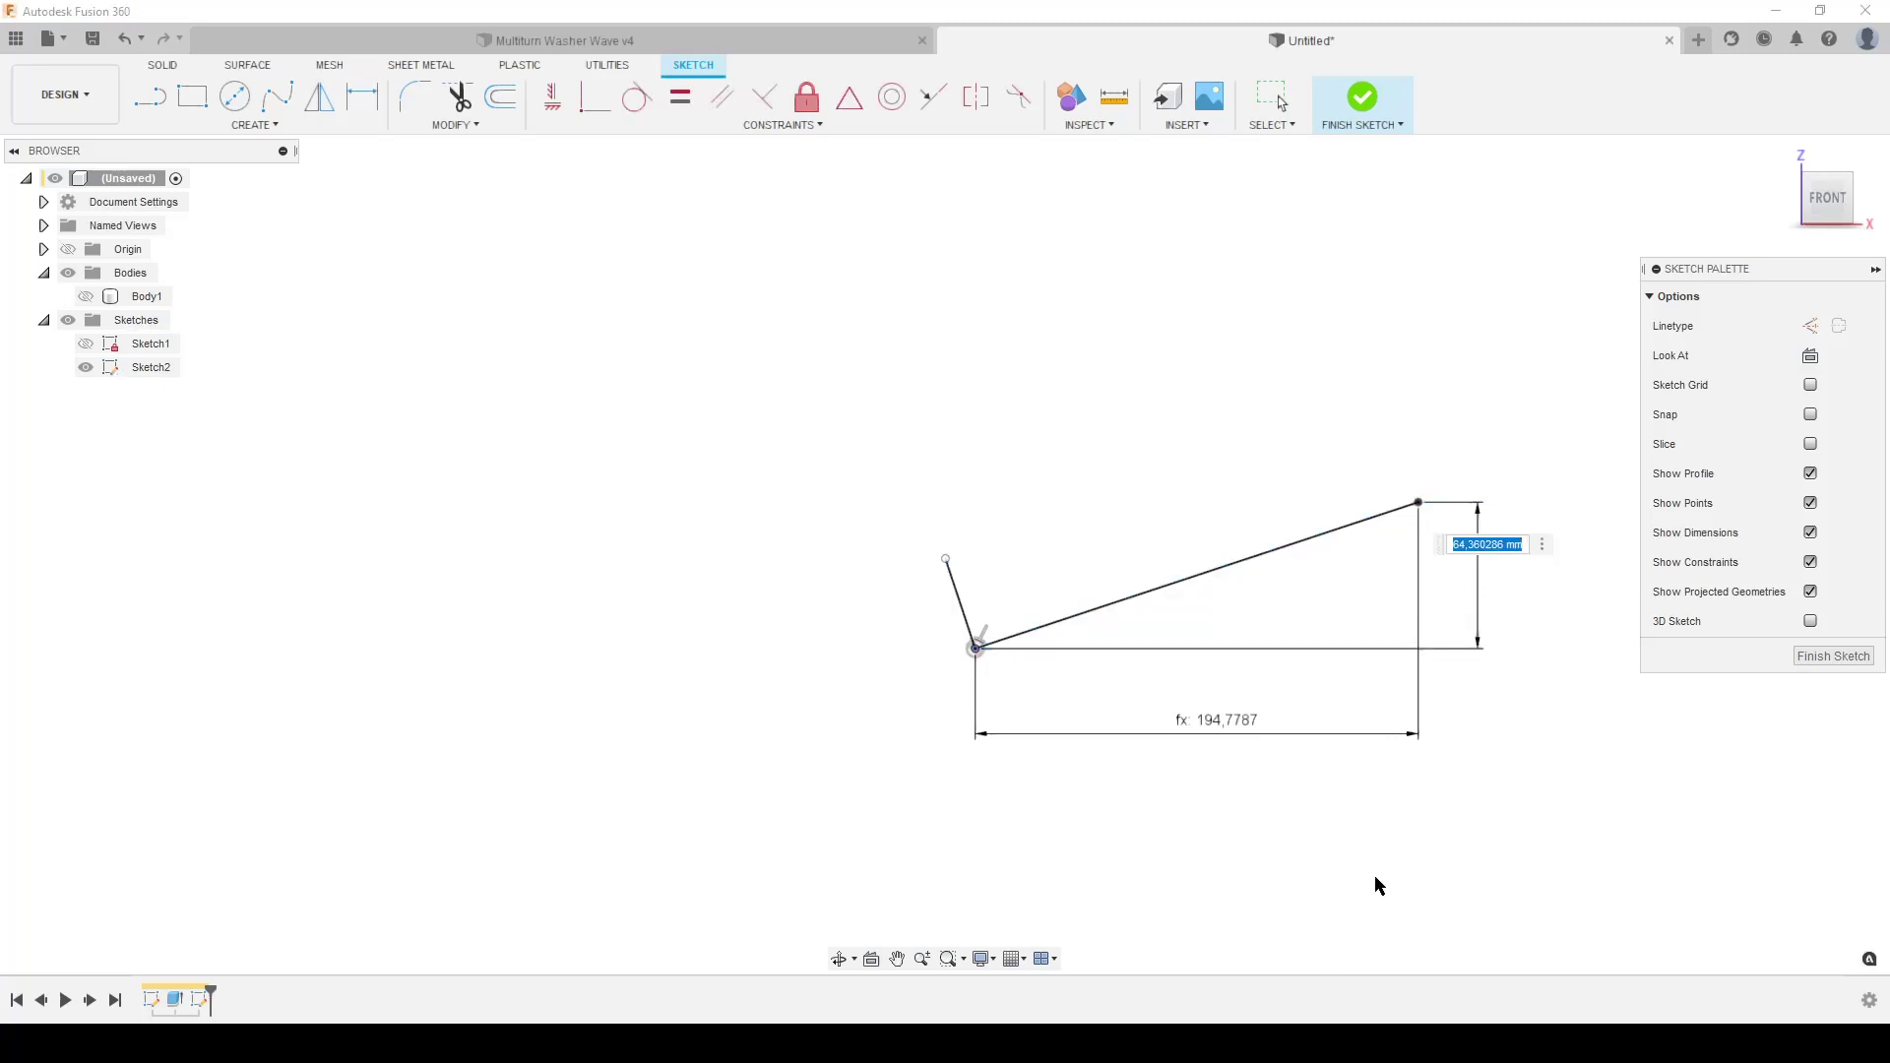
{"action": "type", "text": "w"}
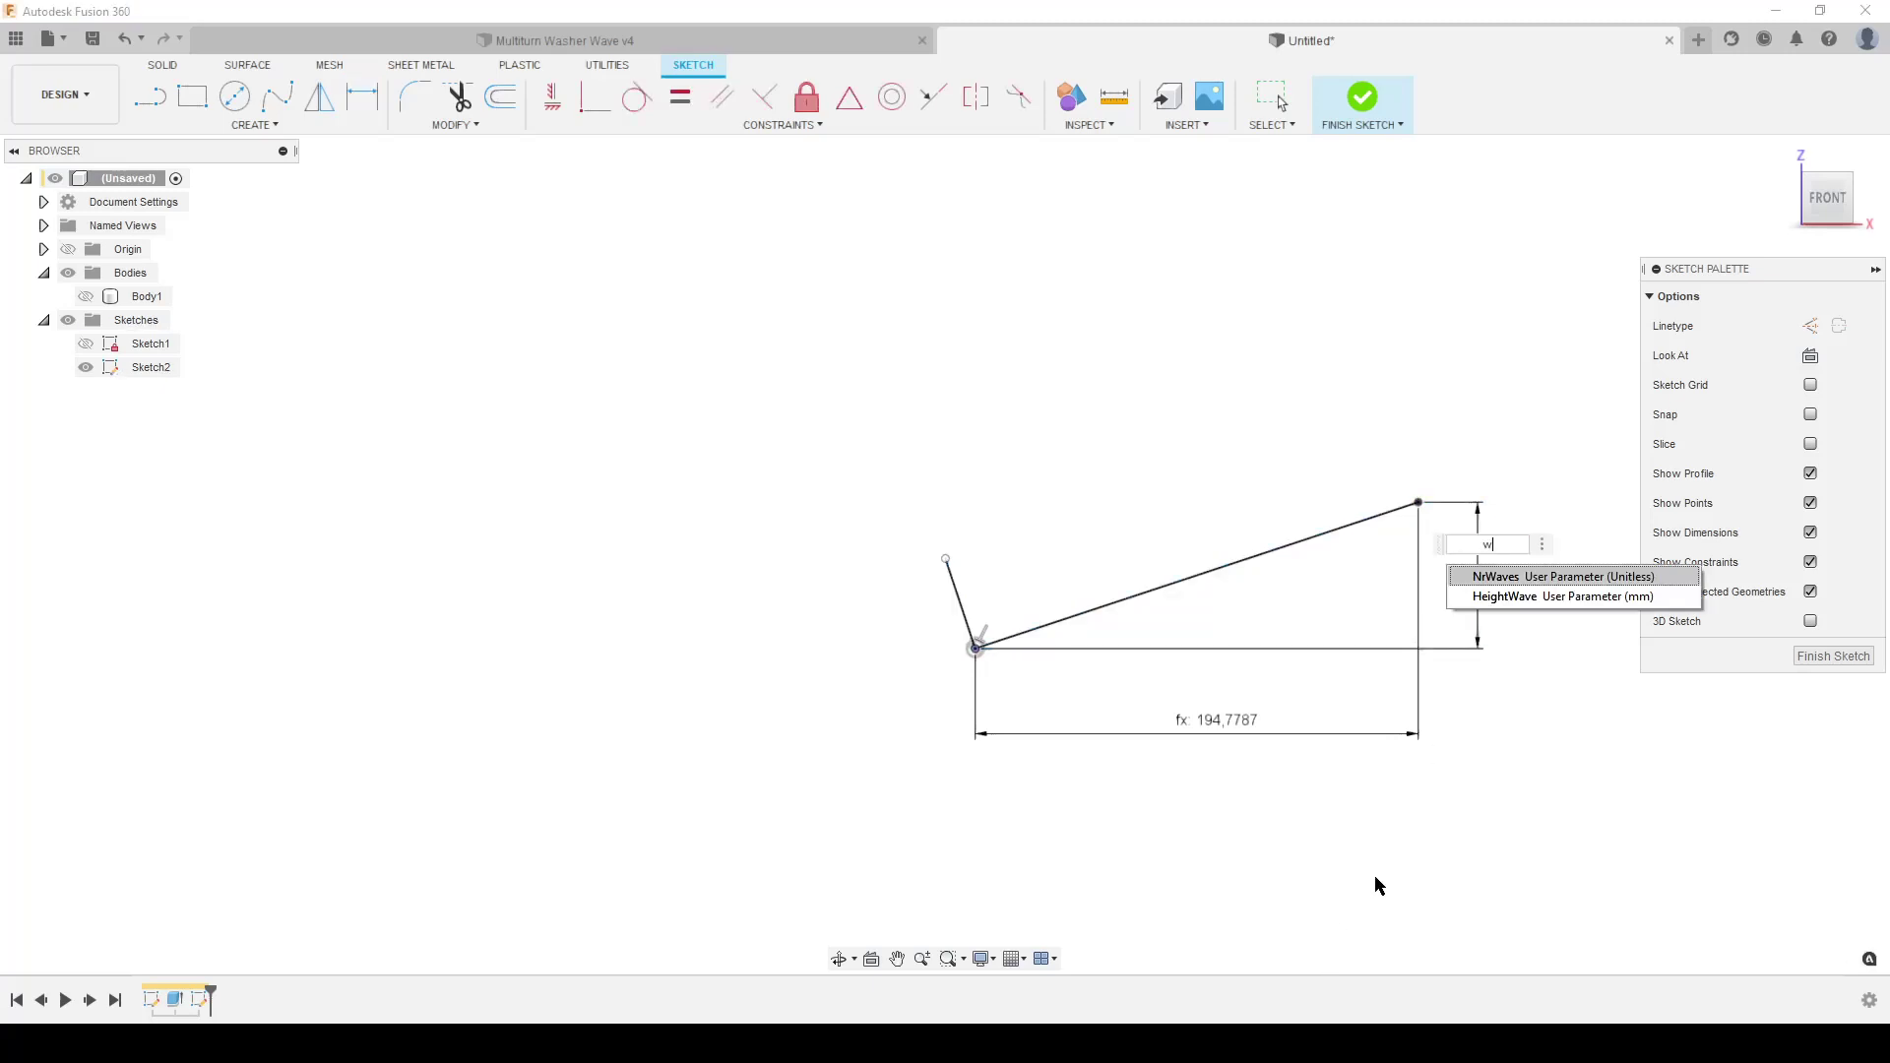
{"action": "key", "text": "Down"}
{"action": "key", "text": "Return"}
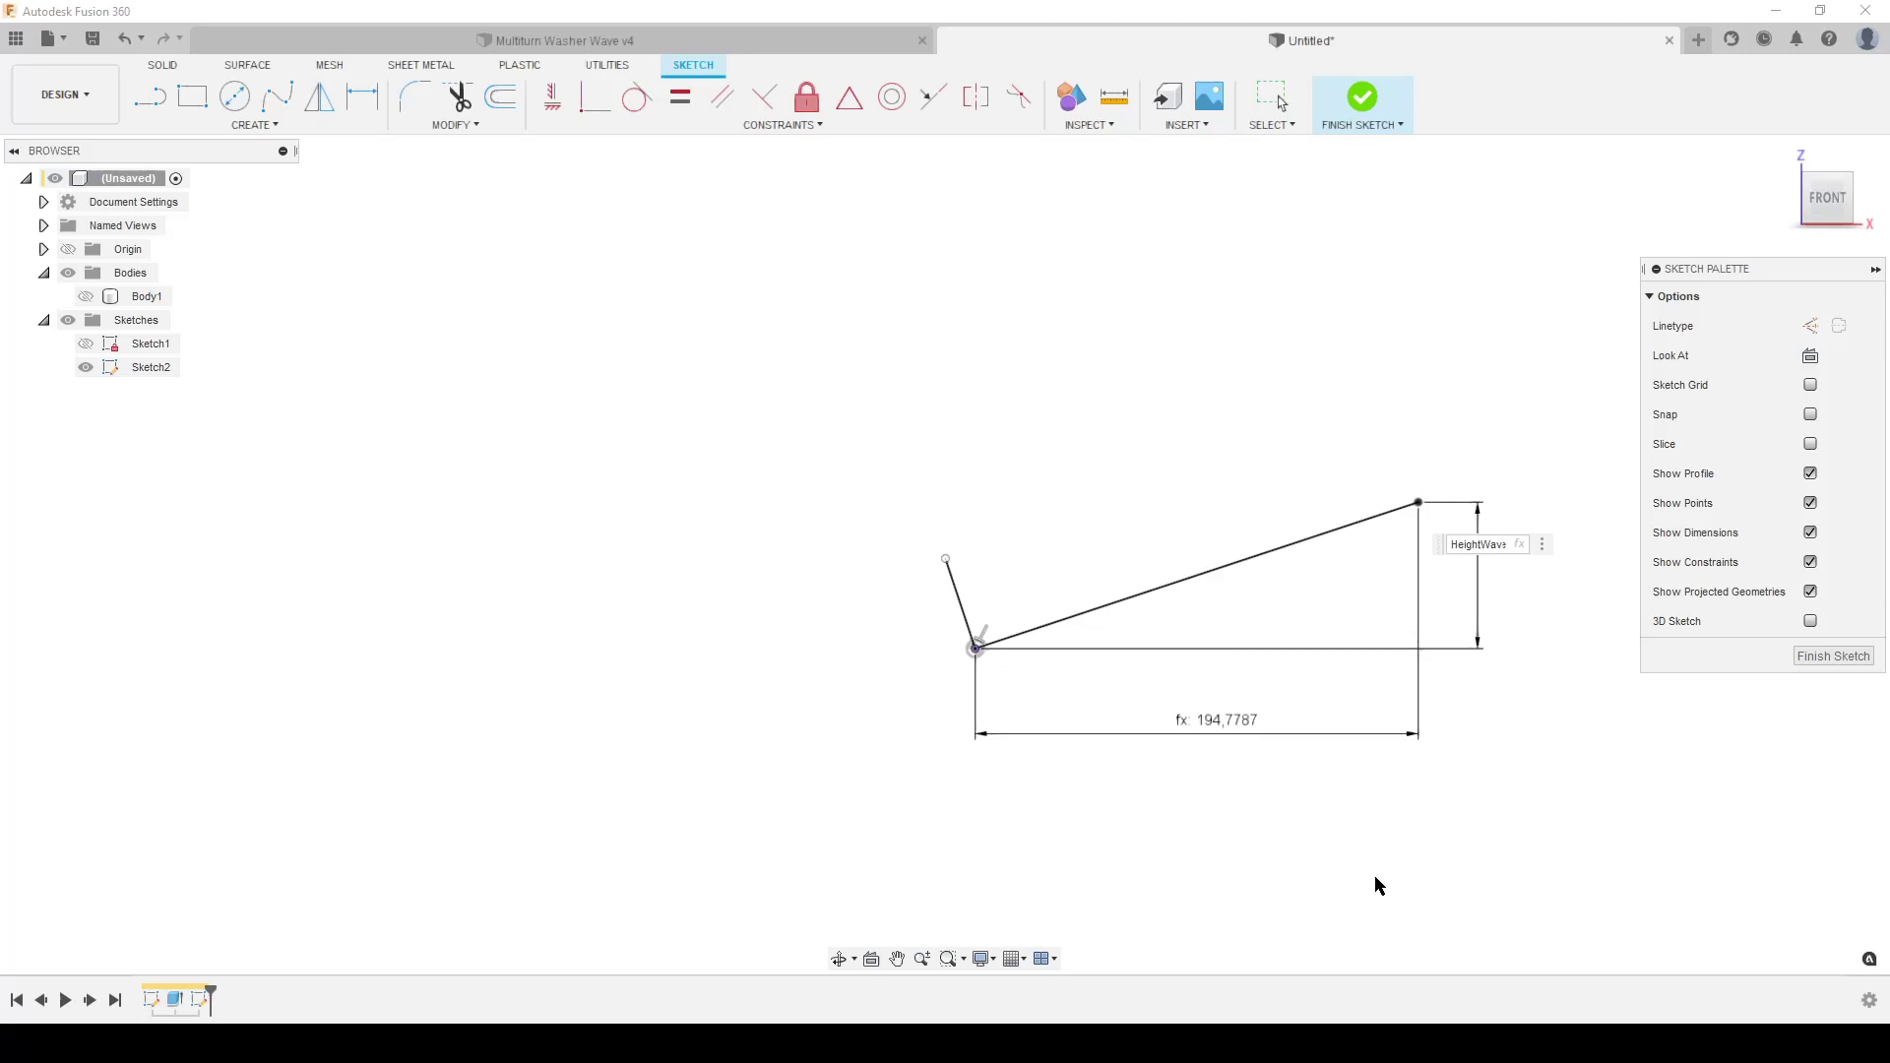
{"action": "type", "text": "*nr"}
{"action": "key", "text": "Return"}
{"action": "key", "text": "Return"}
{"action": "scroll", "coordinate": [1476, 661], "scroll_direction": "up", "scroll_amount": 3}
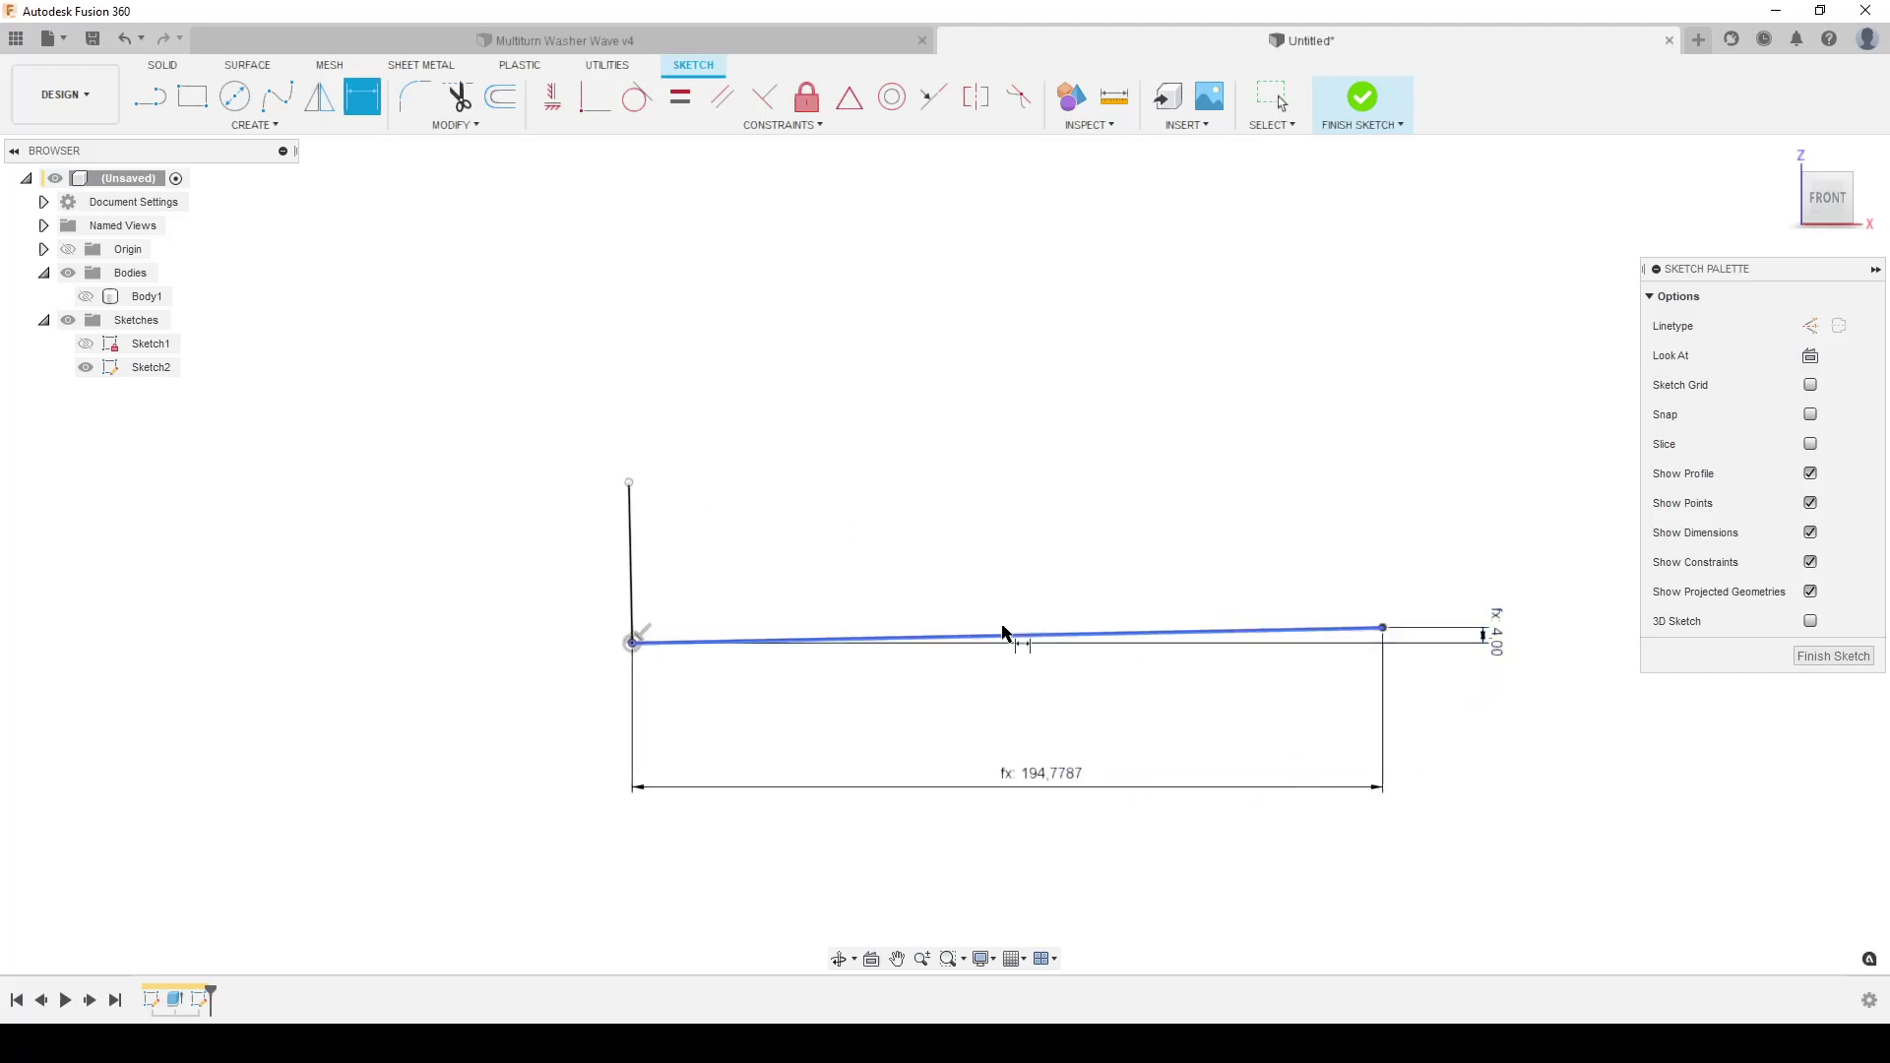
- Give the short vertical line an aligned dimension of (HeightWave-Thickness)/2
{"action": "scroll", "coordinate": [453, 637], "scroll_direction": "up", "scroll_amount": 2}
{"action": "scroll", "coordinate": [453, 638], "scroll_direction": "down", "scroll_amount": 2}
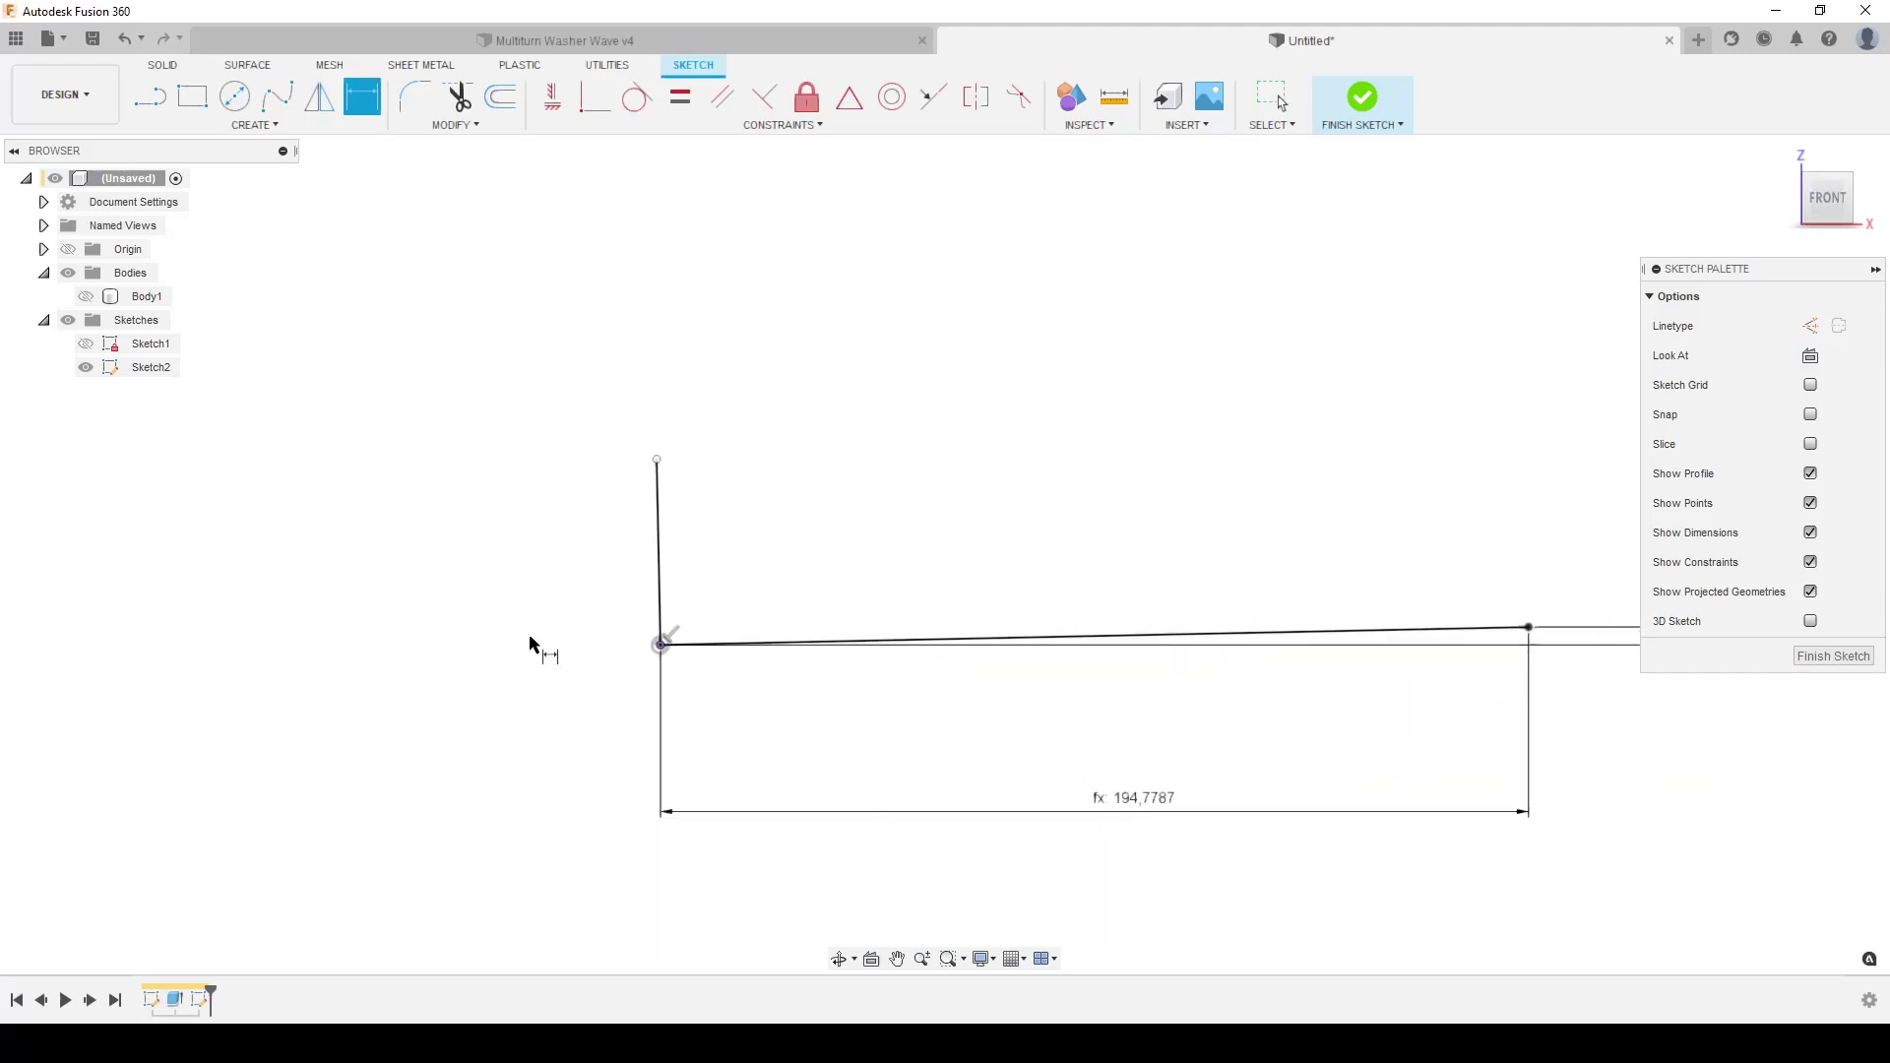
{"action": "key", "text": "Escape"}
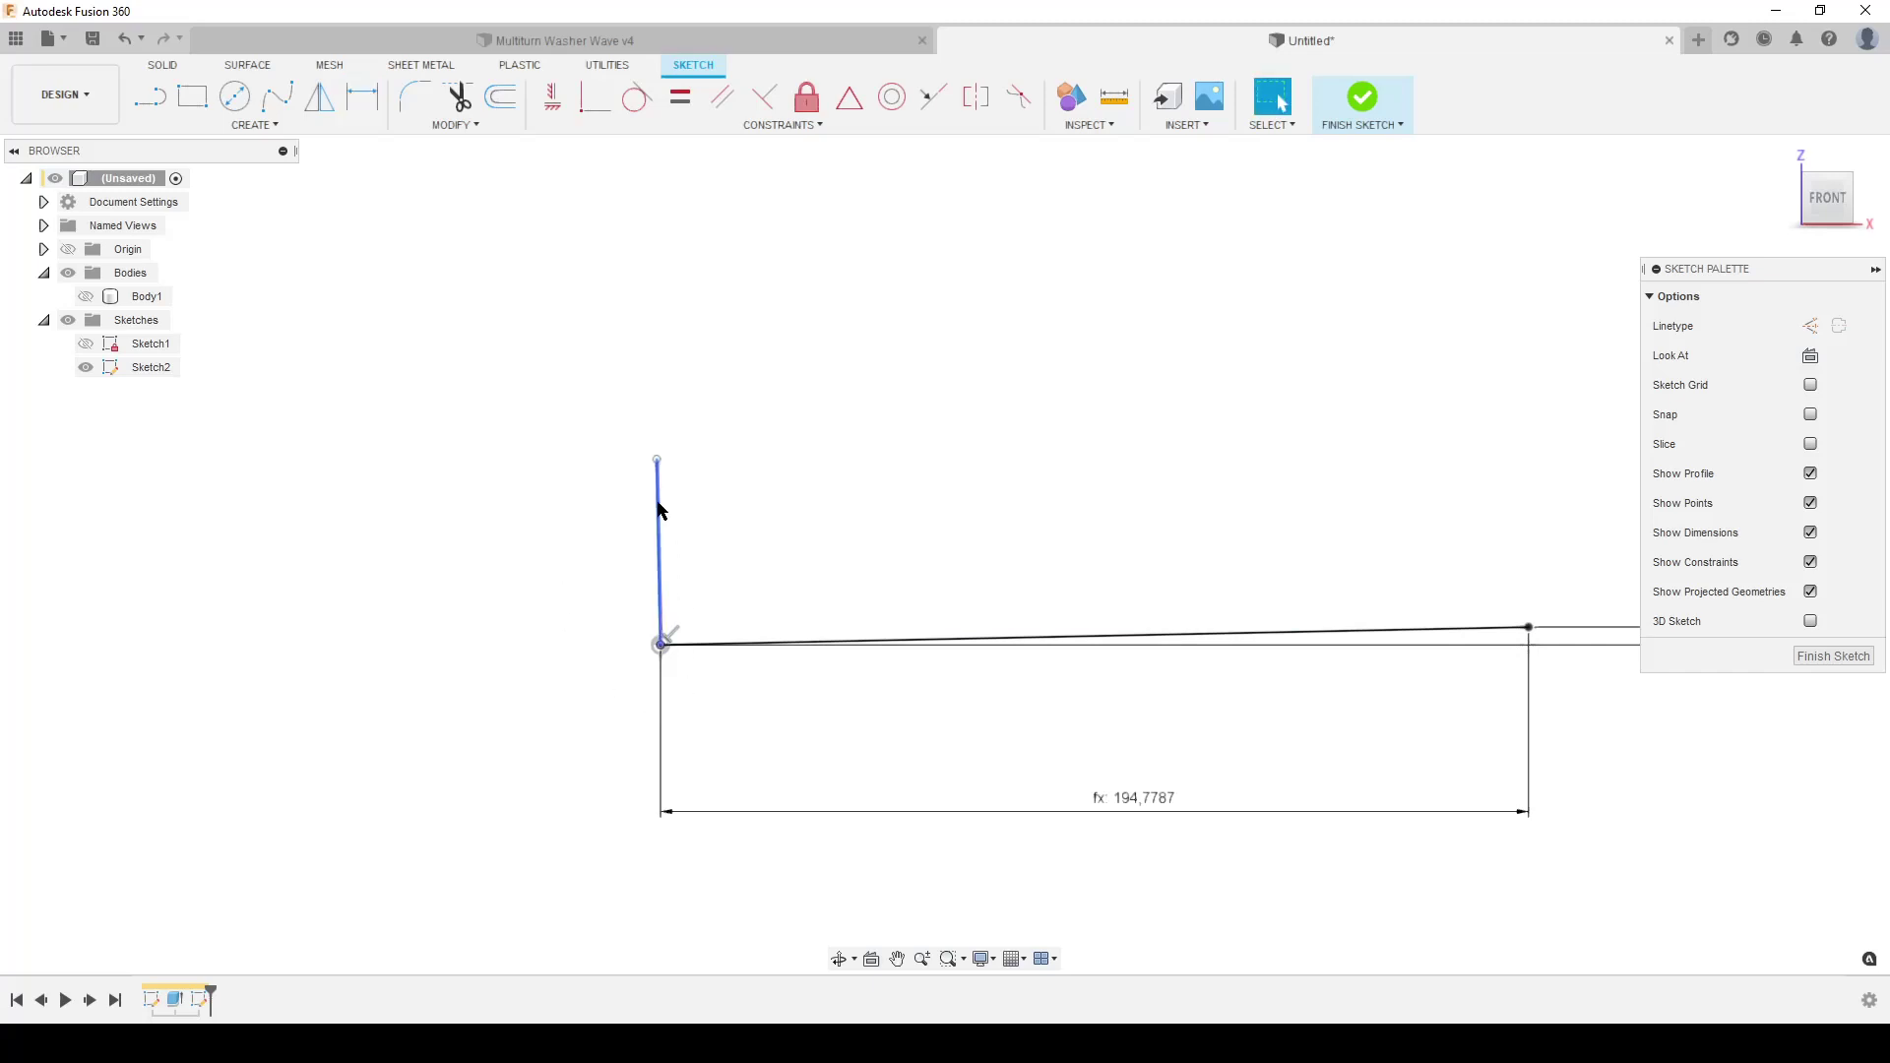
{"action": "key", "text": "d"}
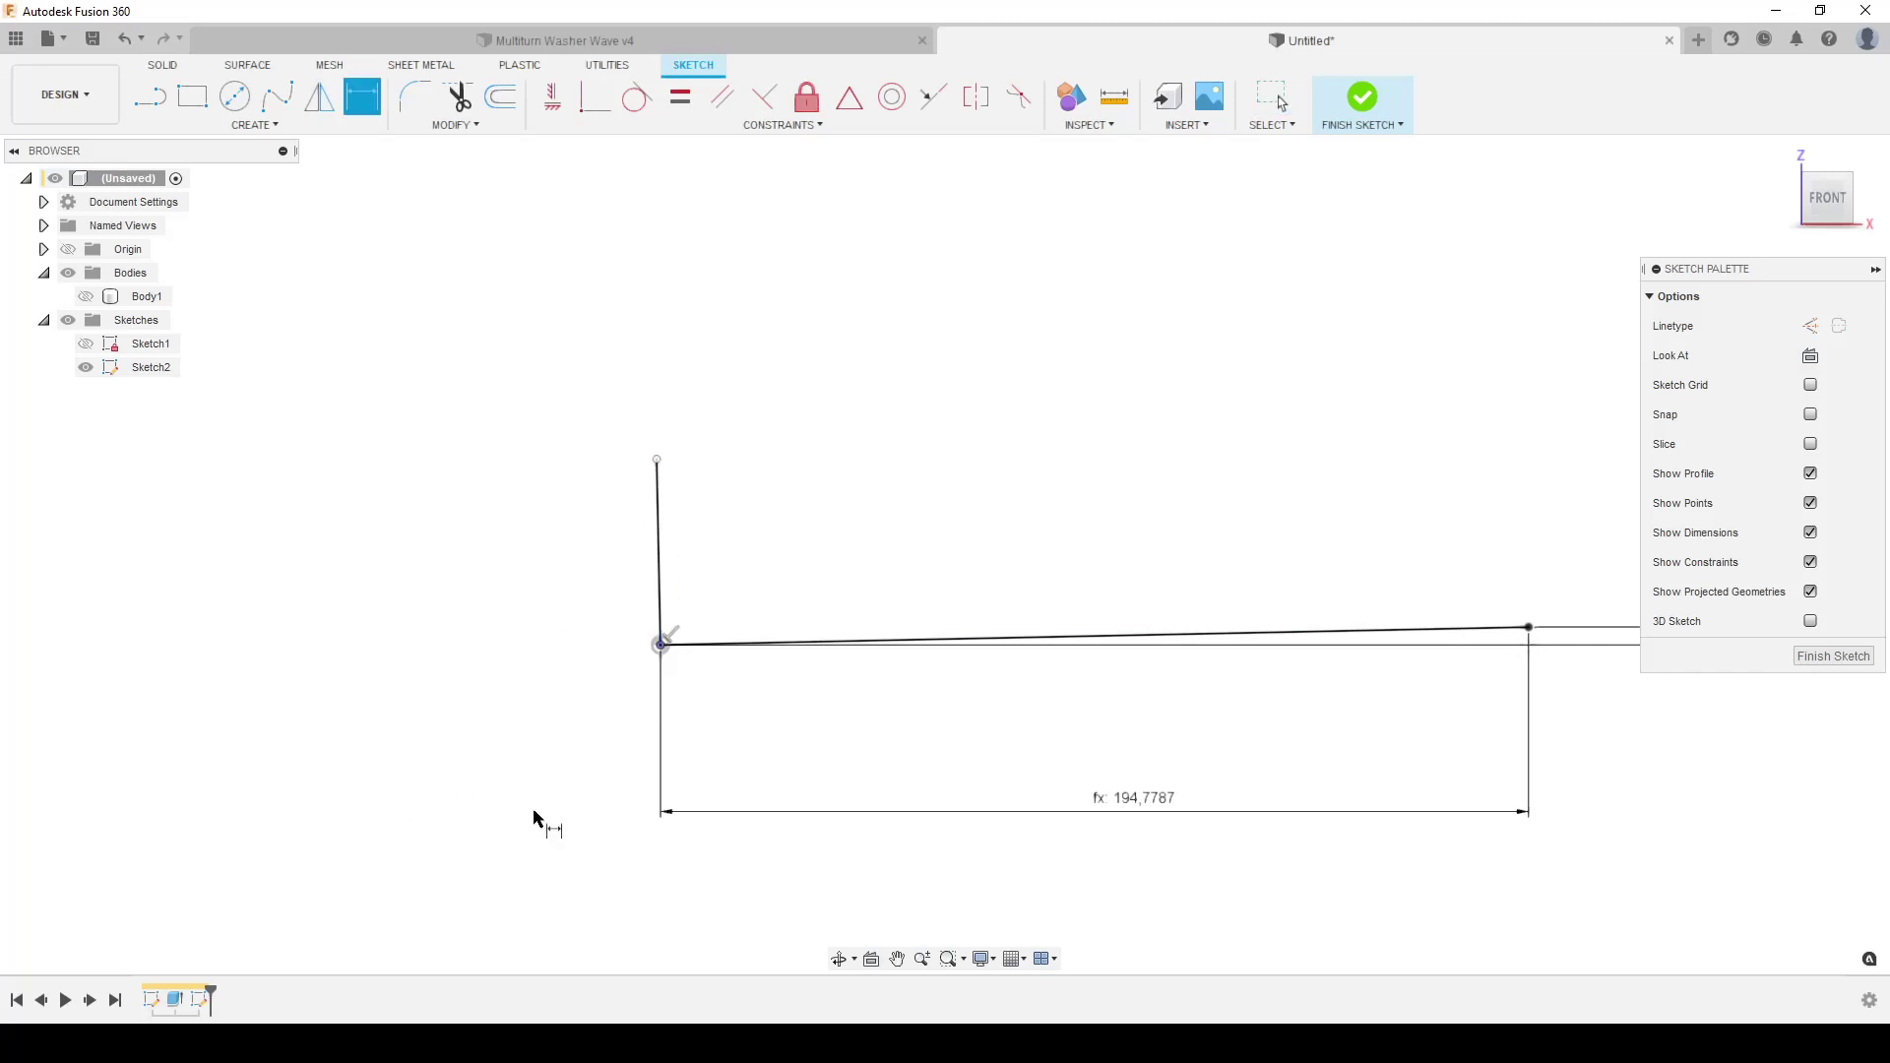
{"action": "left_click", "coordinate": [659, 536]}
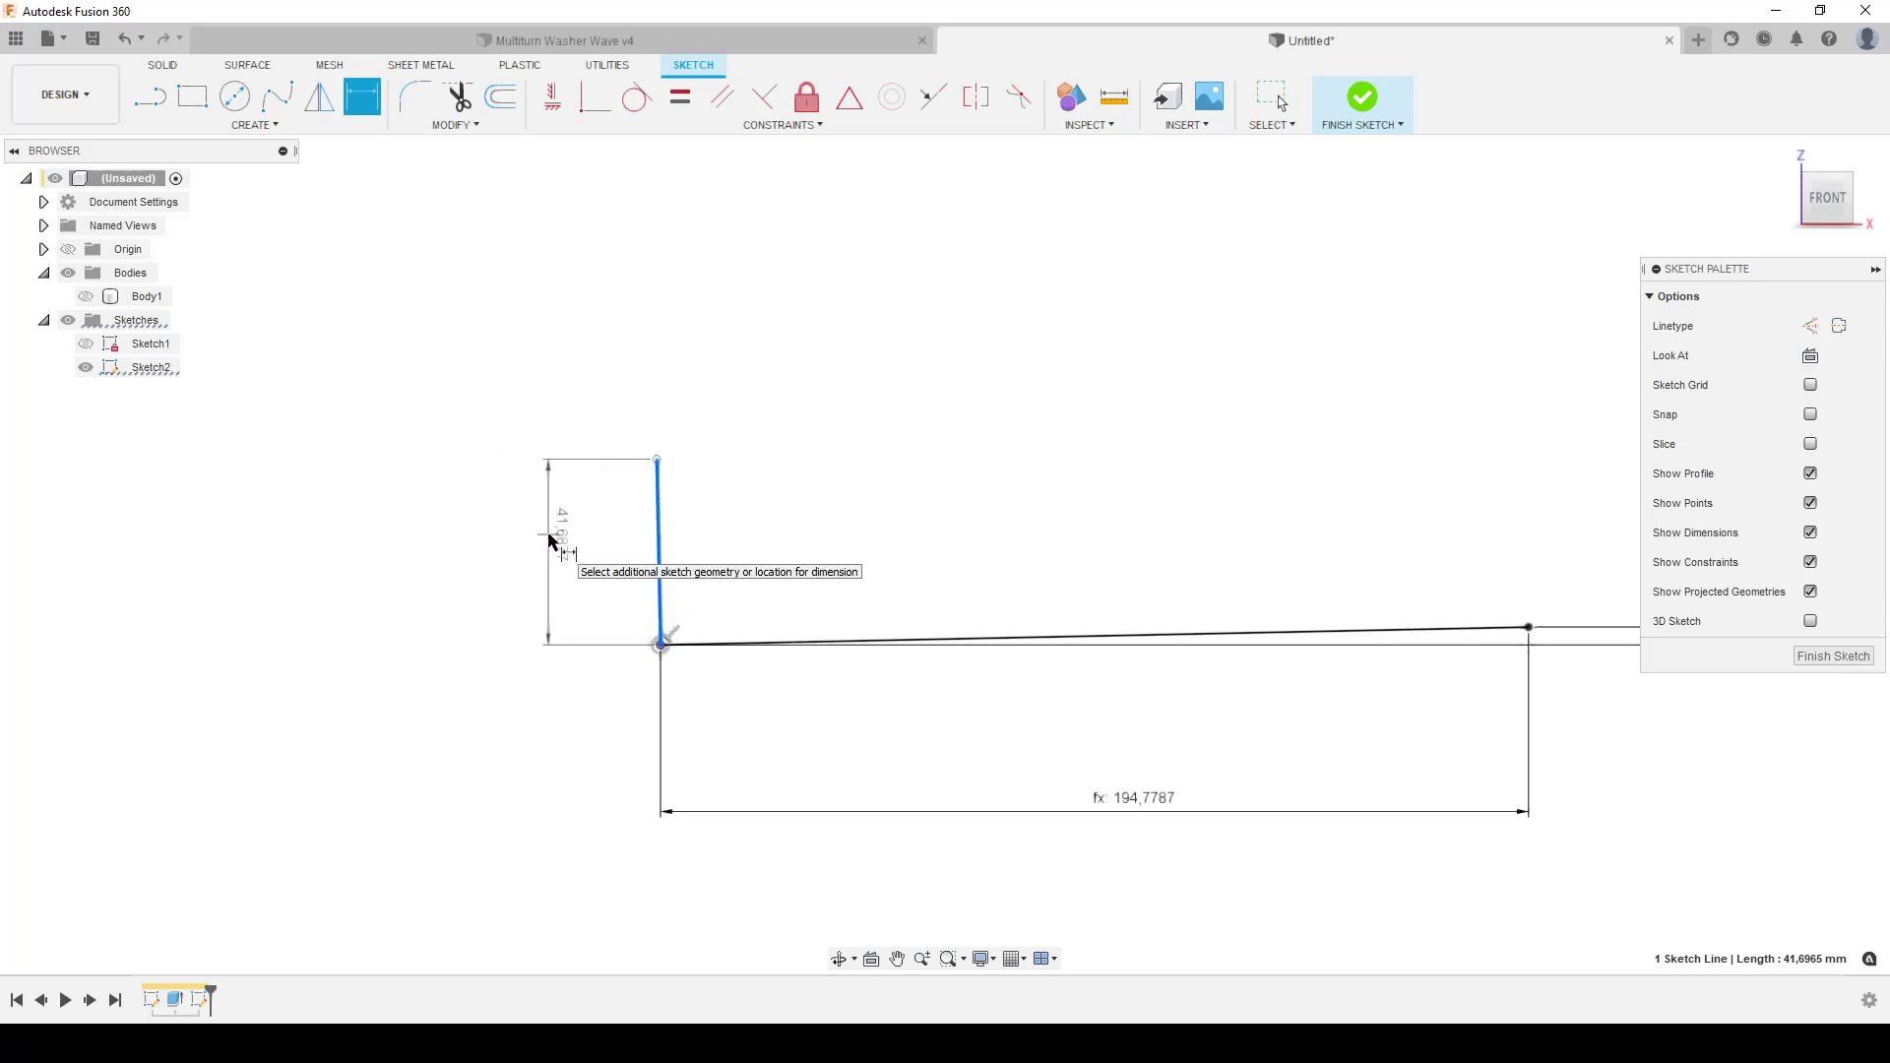
{"action": "right_click", "coordinate": [548, 535]}
{"action": "left_click", "coordinate": [548, 656]}
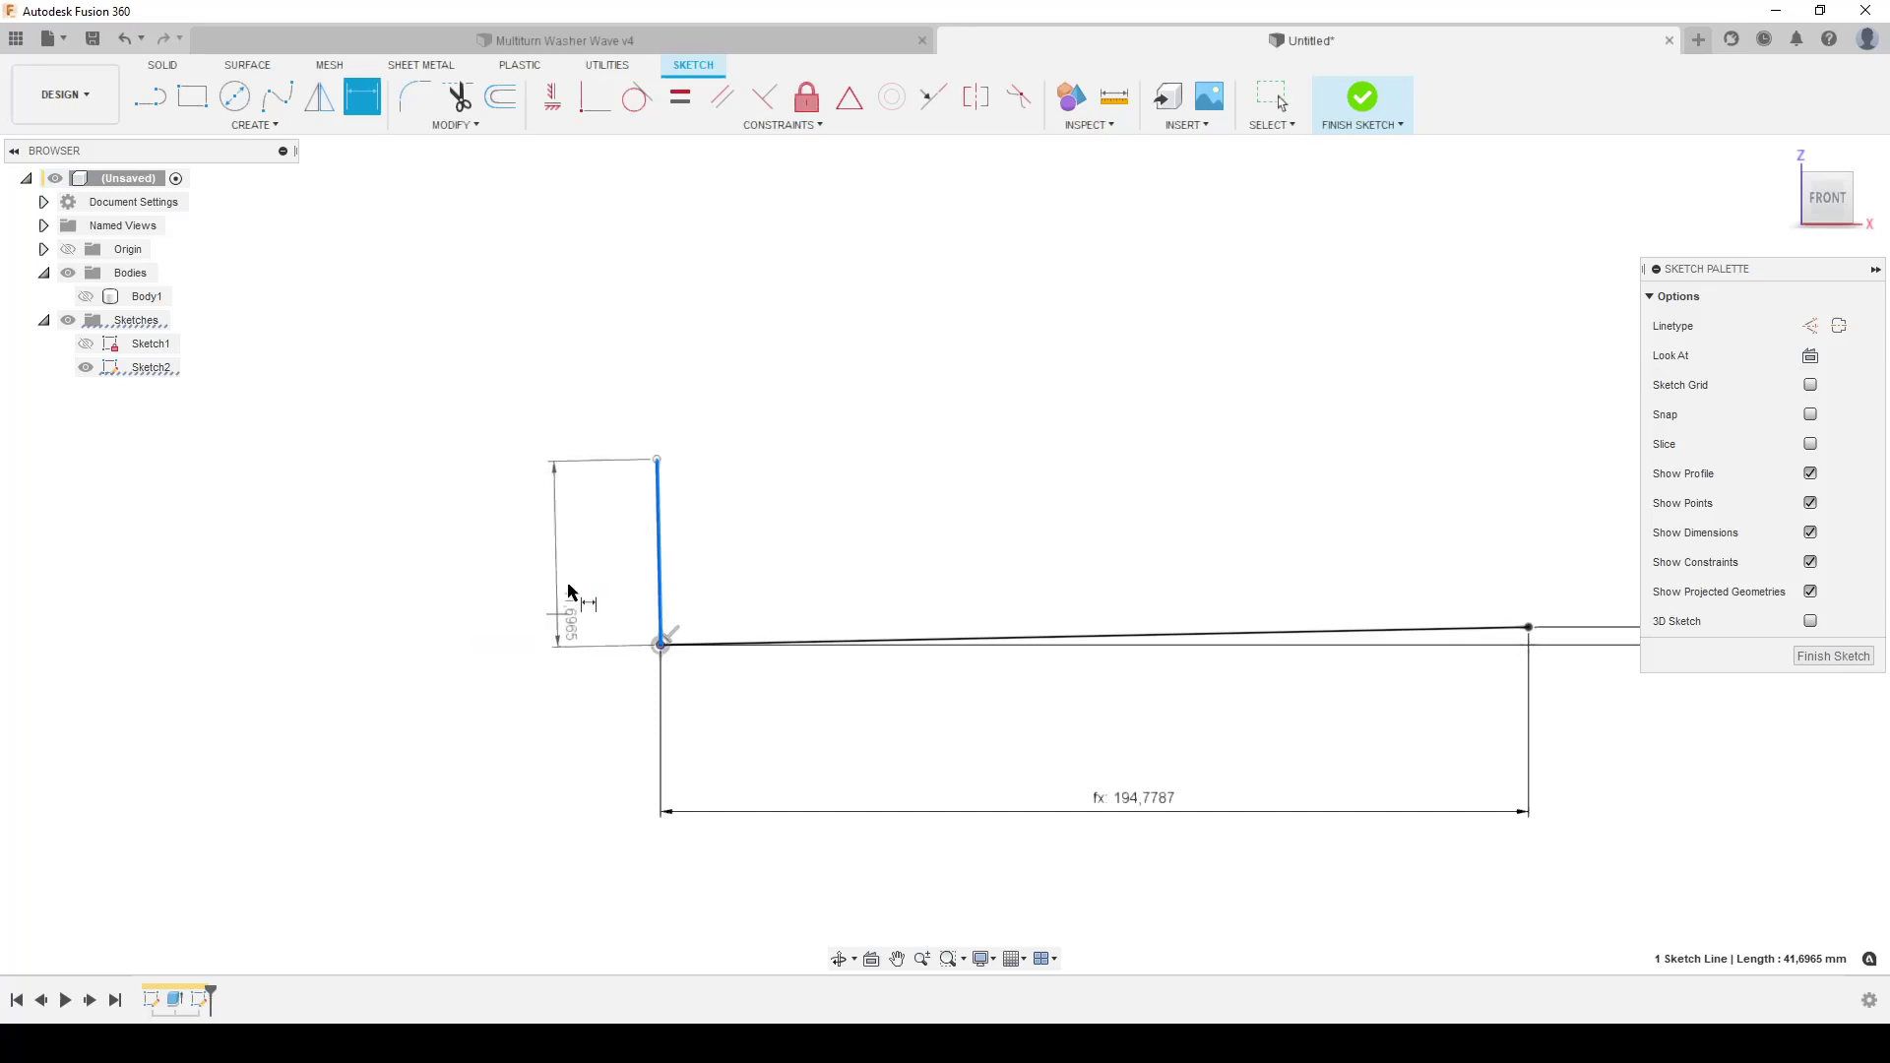
{"action": "left_click", "coordinate": [512, 563]}
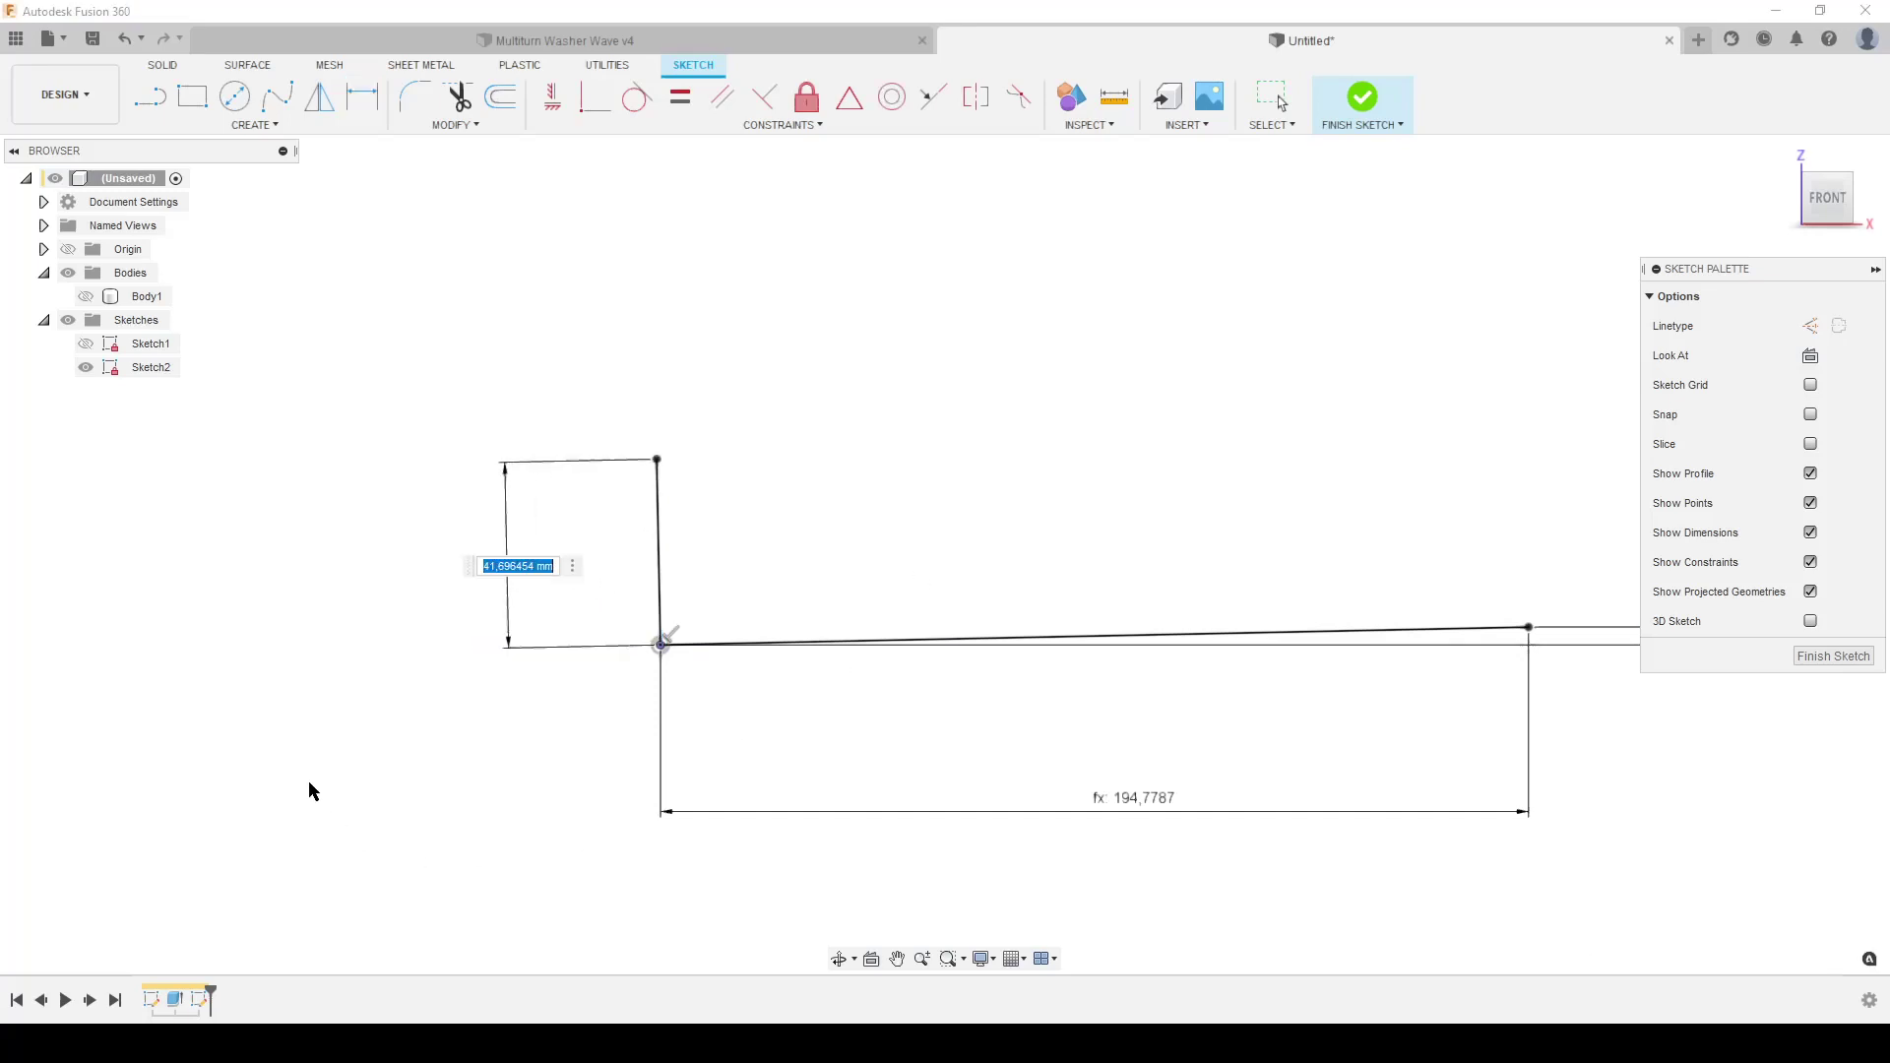
{"action": "type", "text": "(he"}
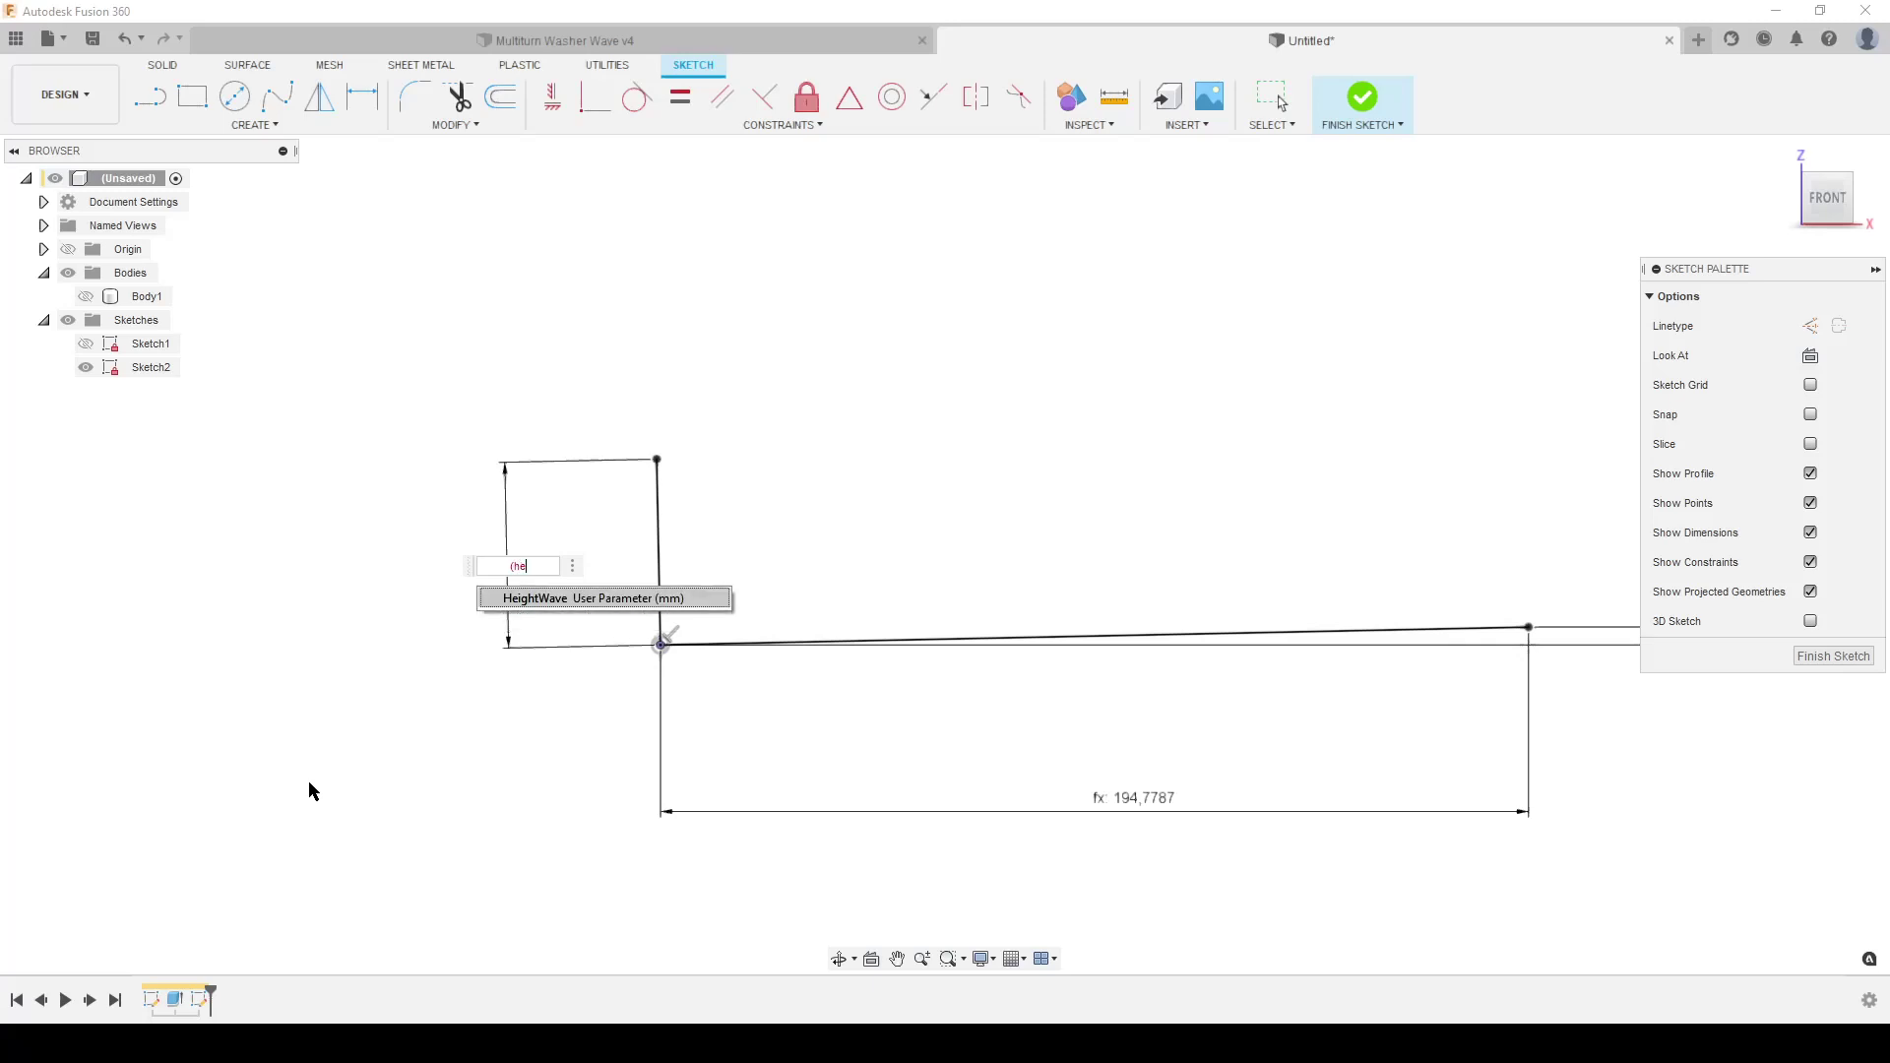
{"action": "key", "text": "Return"}
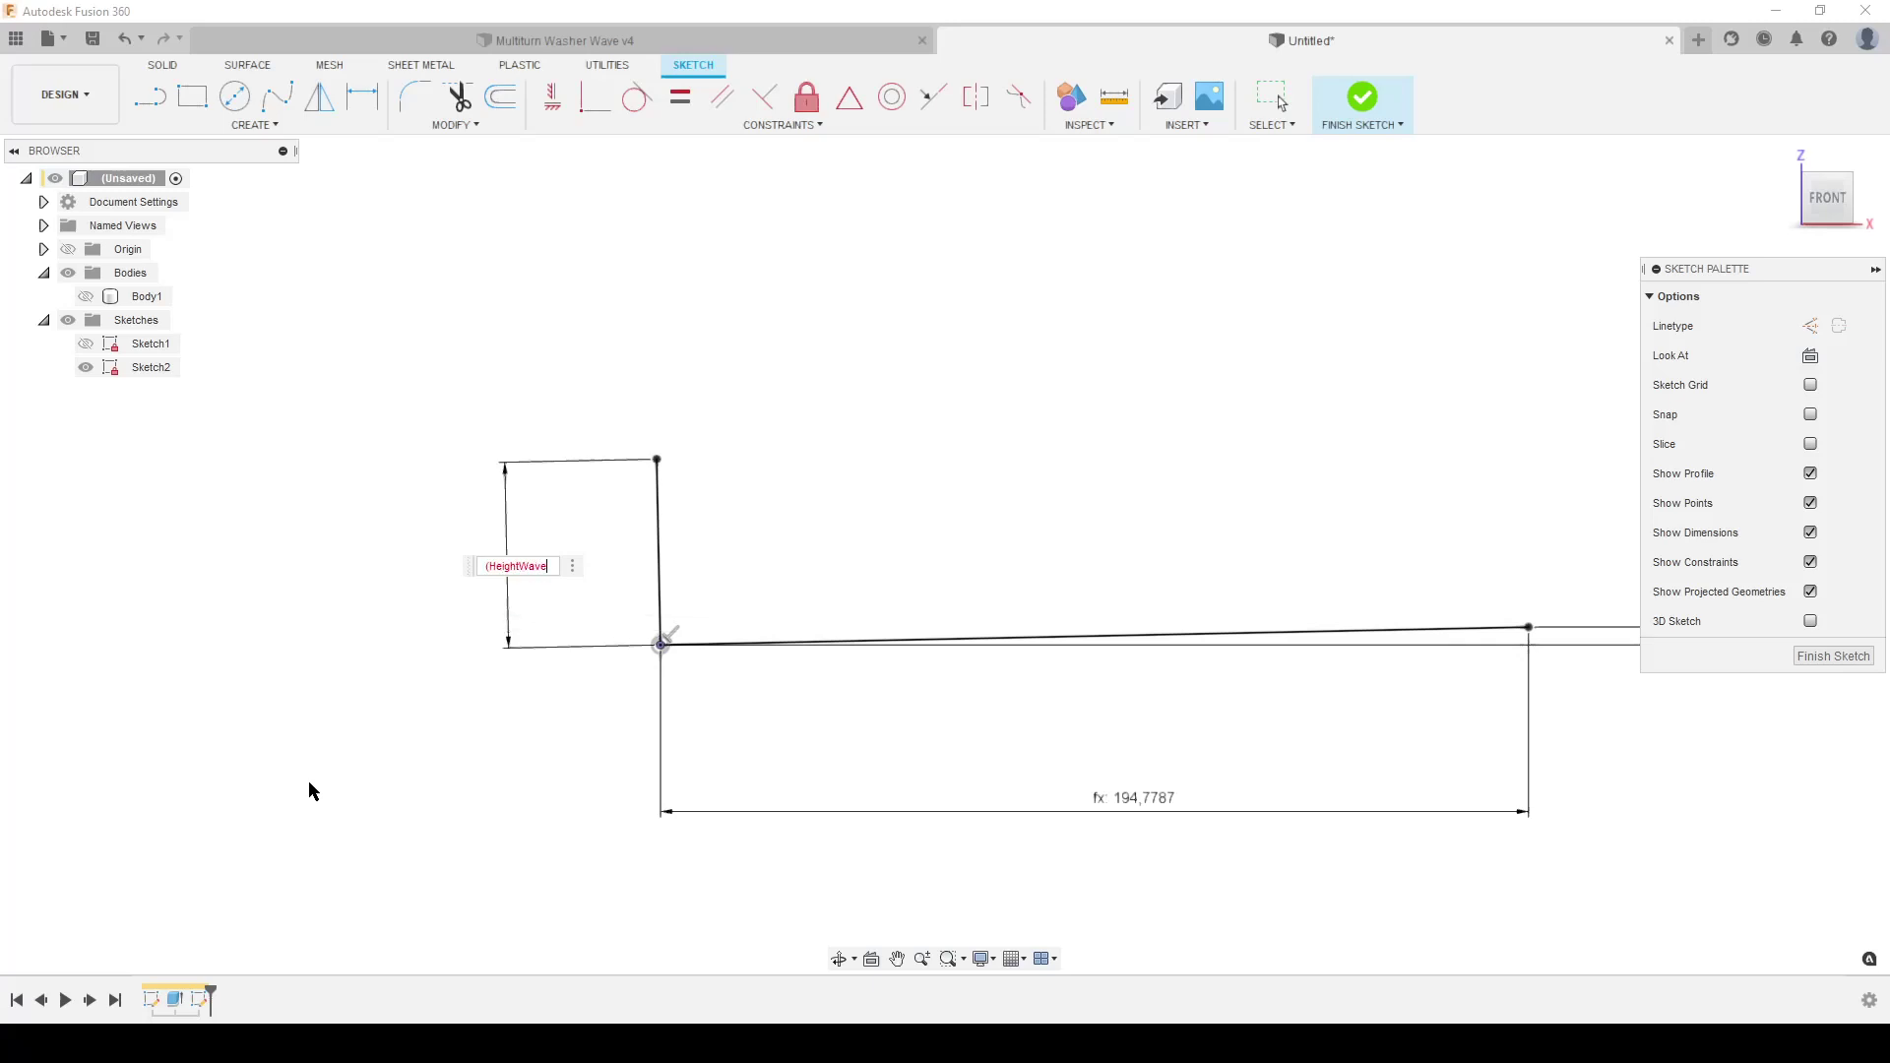
{"action": "type", "text": "-th"}
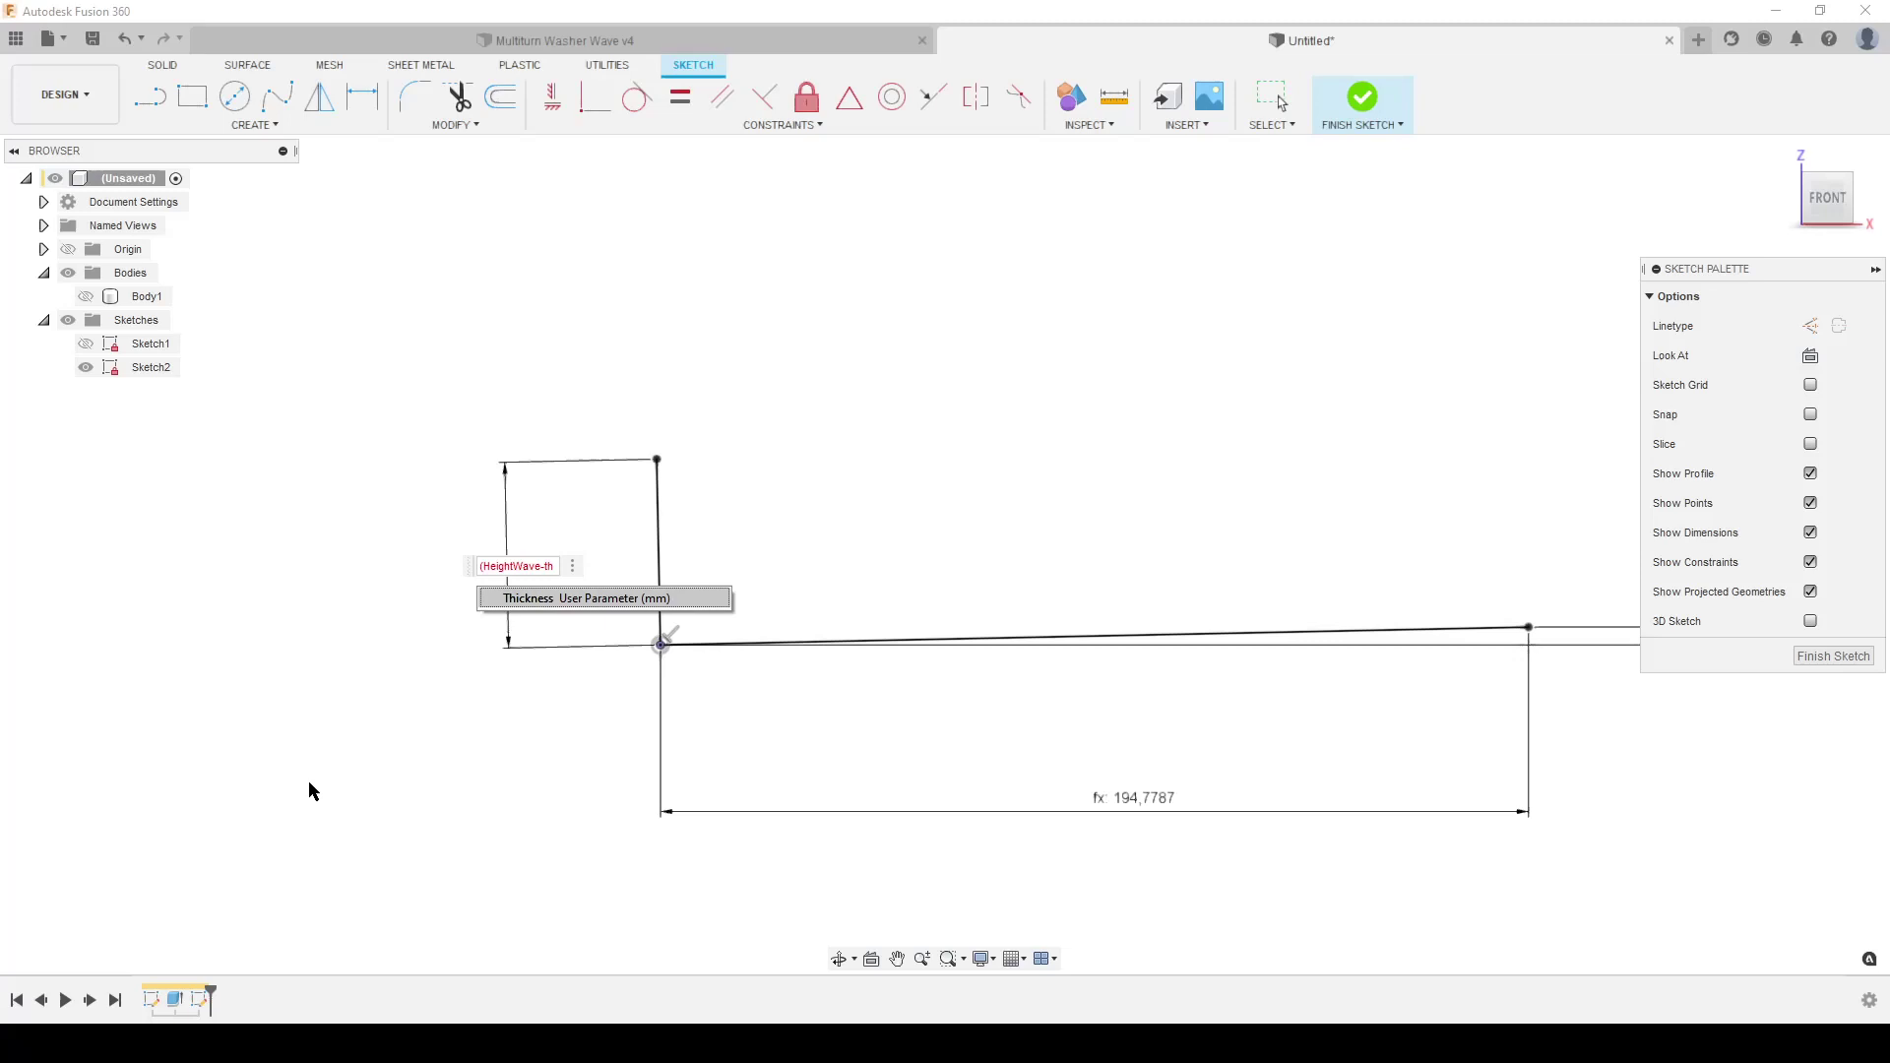
{"action": "key", "text": "Return"}
{"action": "type", "text": ")/2"}
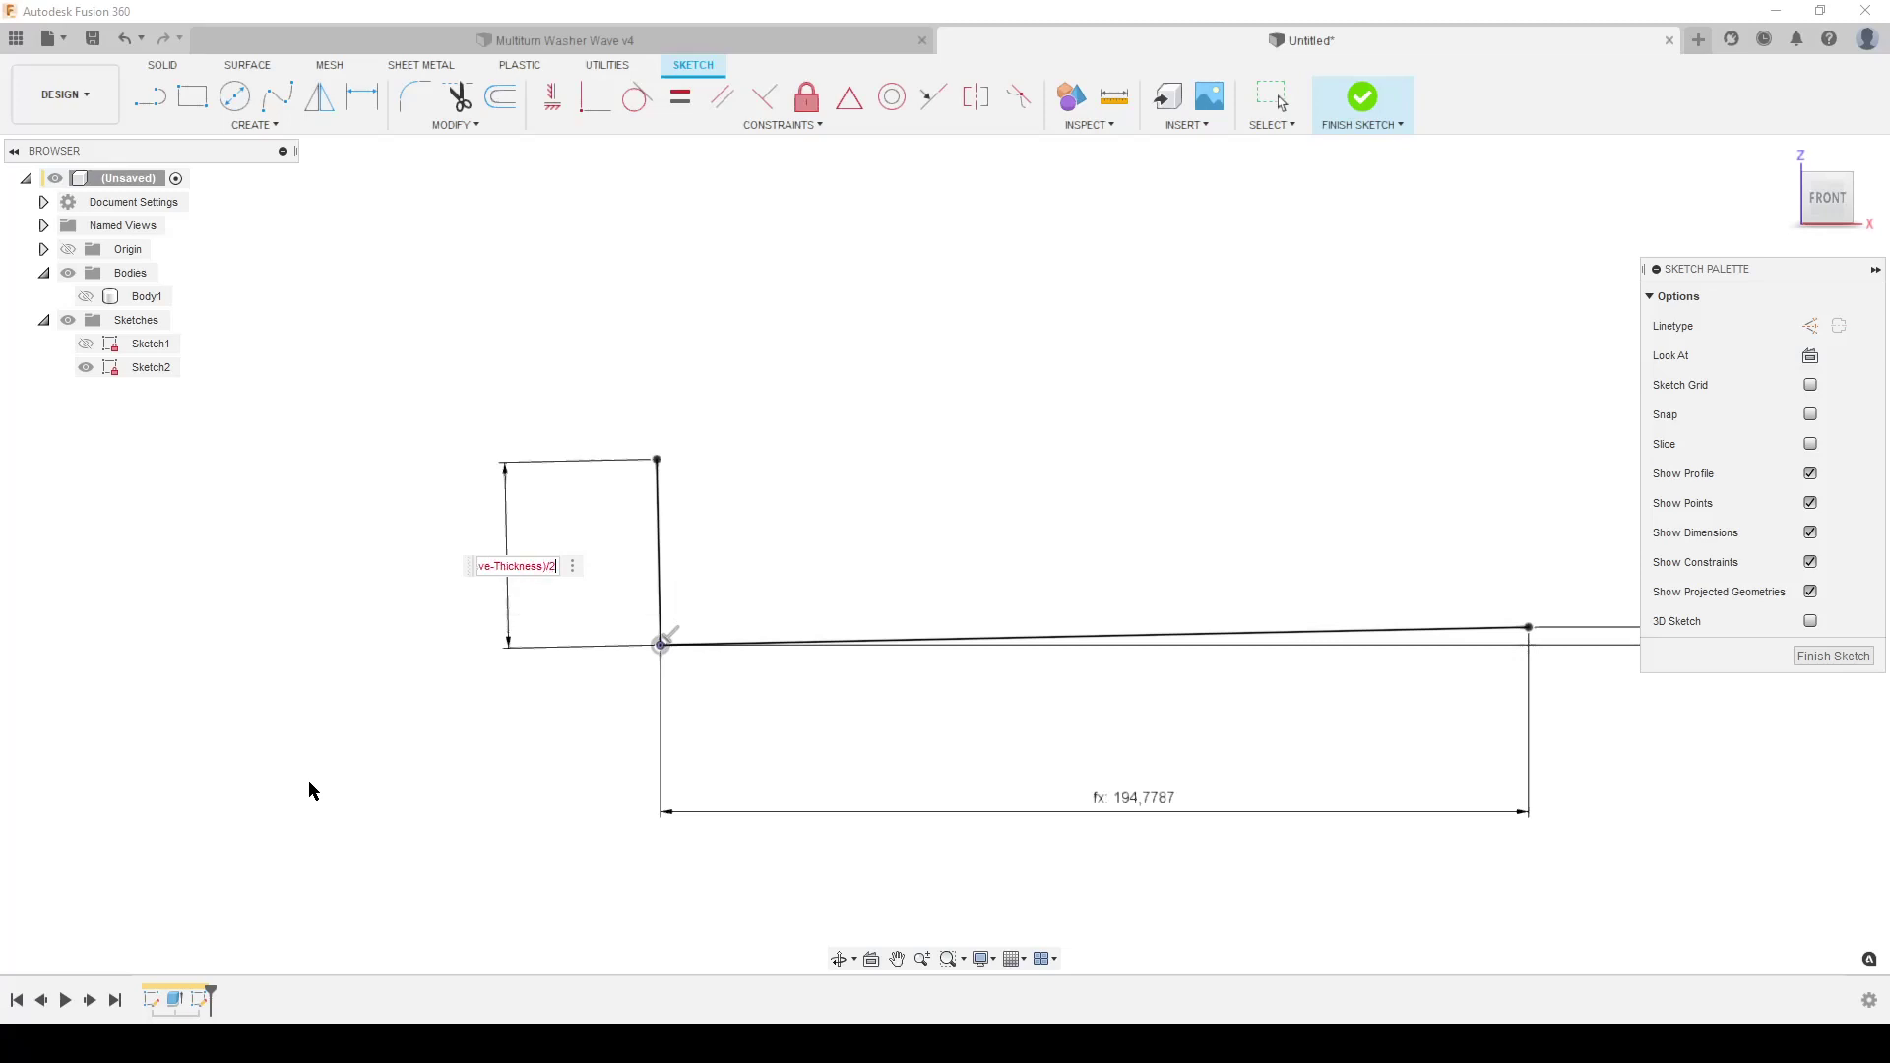
{"action": "key", "text": "Return"}
- Reopen the short line's dimension and reconfirm the (HeightWave-Thickness)/2 expression, giving 0.85
{"action": "key", "text": "d"}
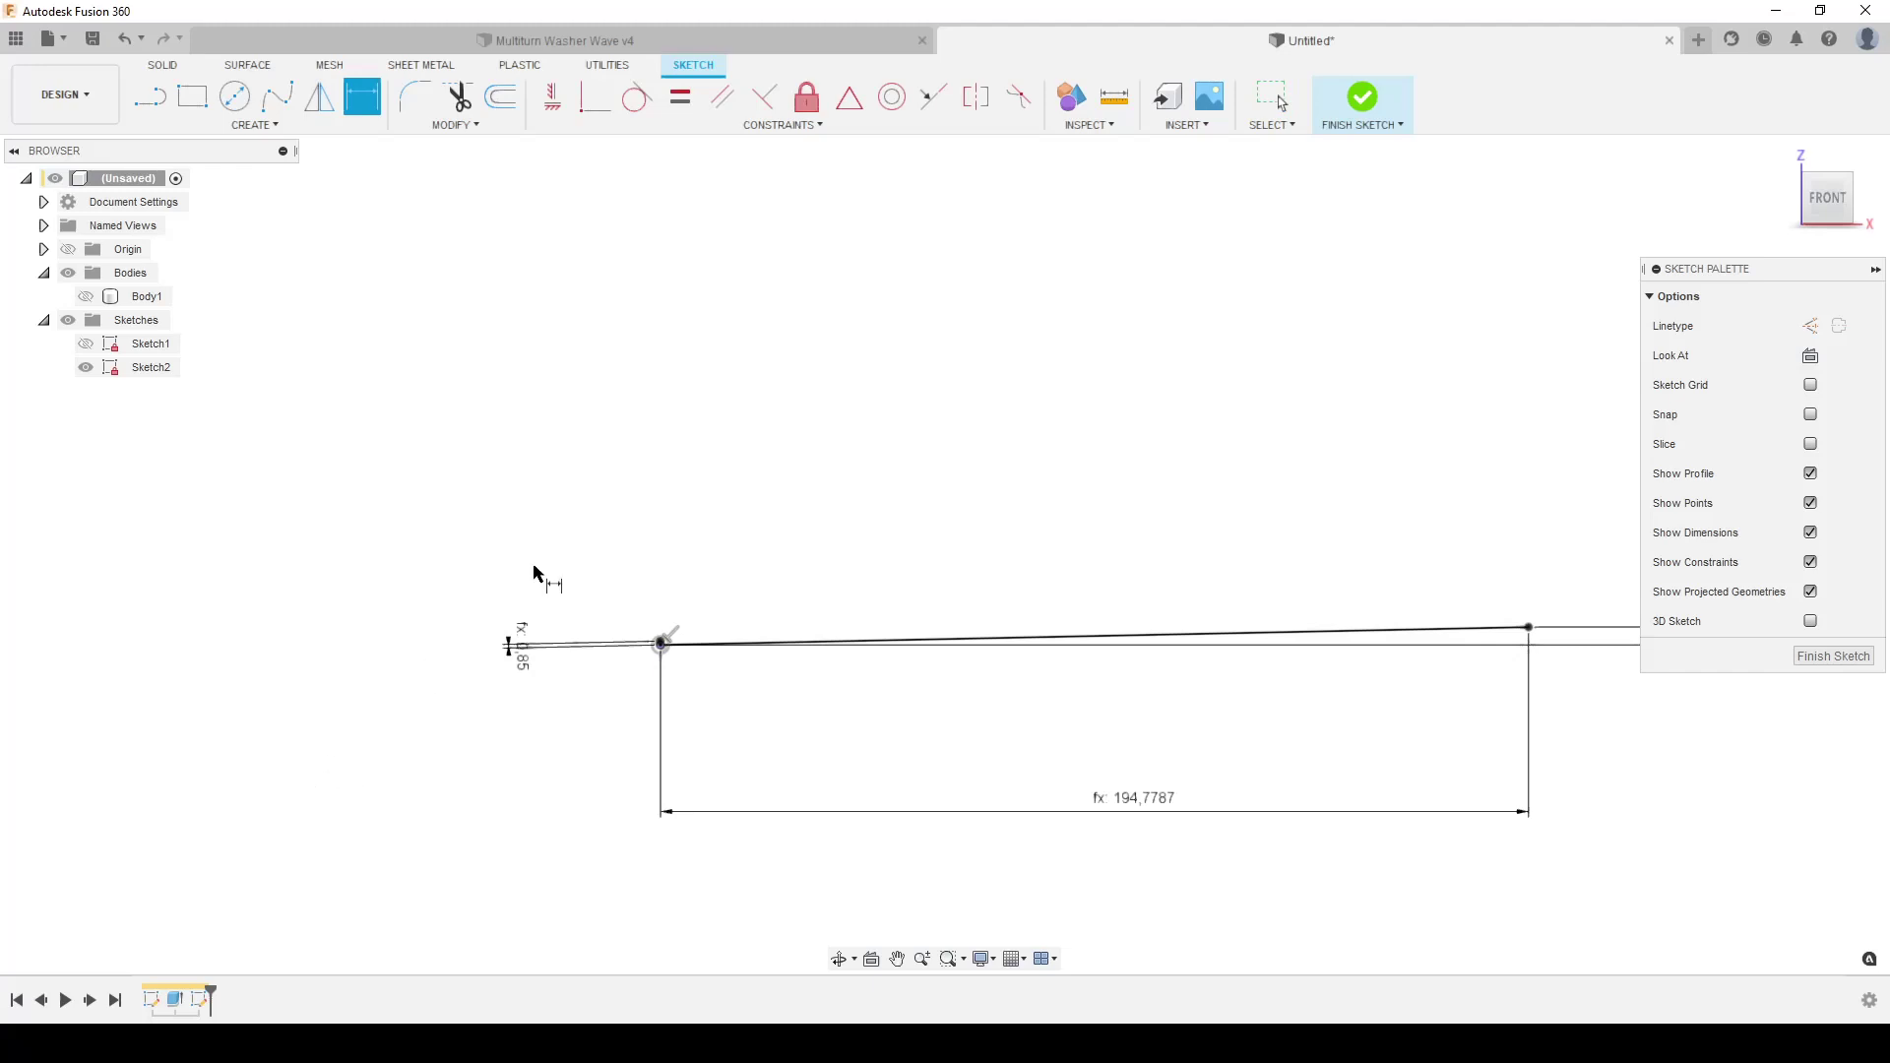
{"action": "double_click", "coordinate": [522, 673]}
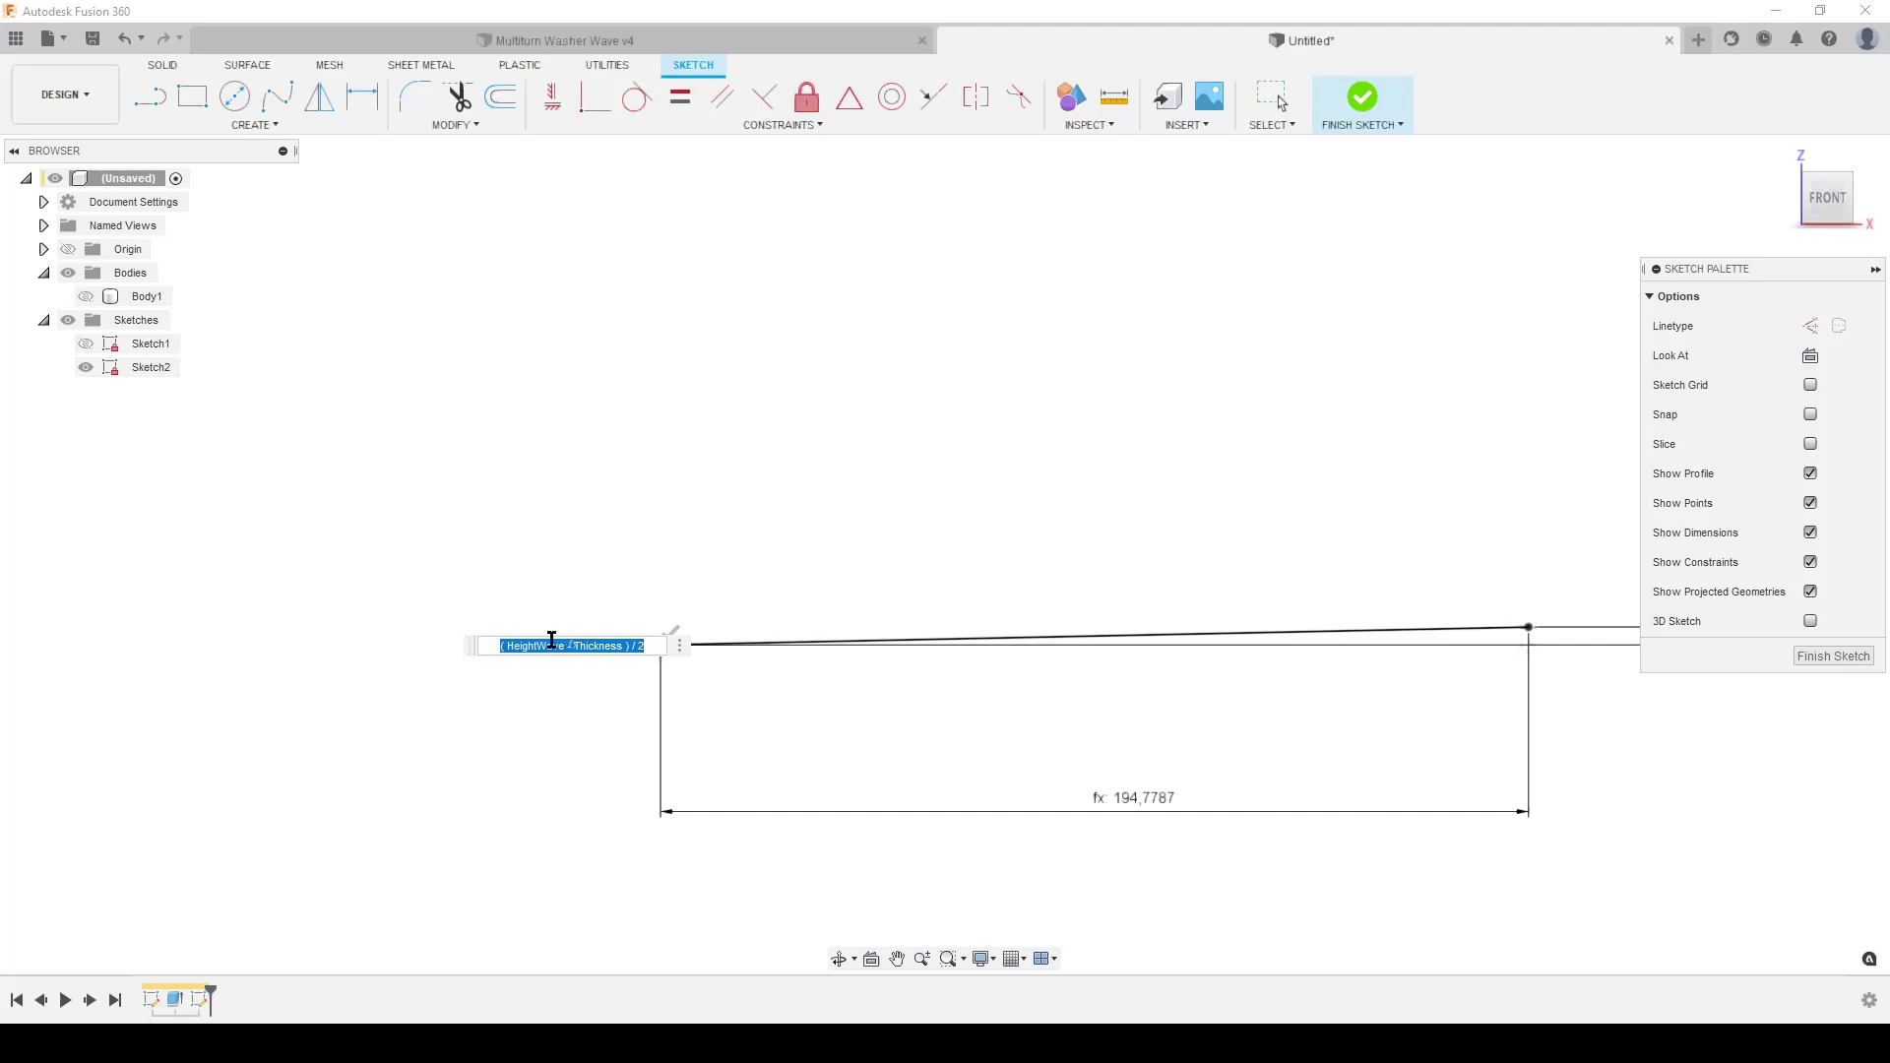
{"action": "scroll", "coordinate": [565, 677], "scroll_direction": "up", "scroll_amount": 2}
{"action": "scroll", "coordinate": [563, 679], "scroll_direction": "down", "scroll_amount": 1}
{"action": "scroll", "coordinate": [577, 667], "scroll_direction": "down", "scroll_amount": 2}
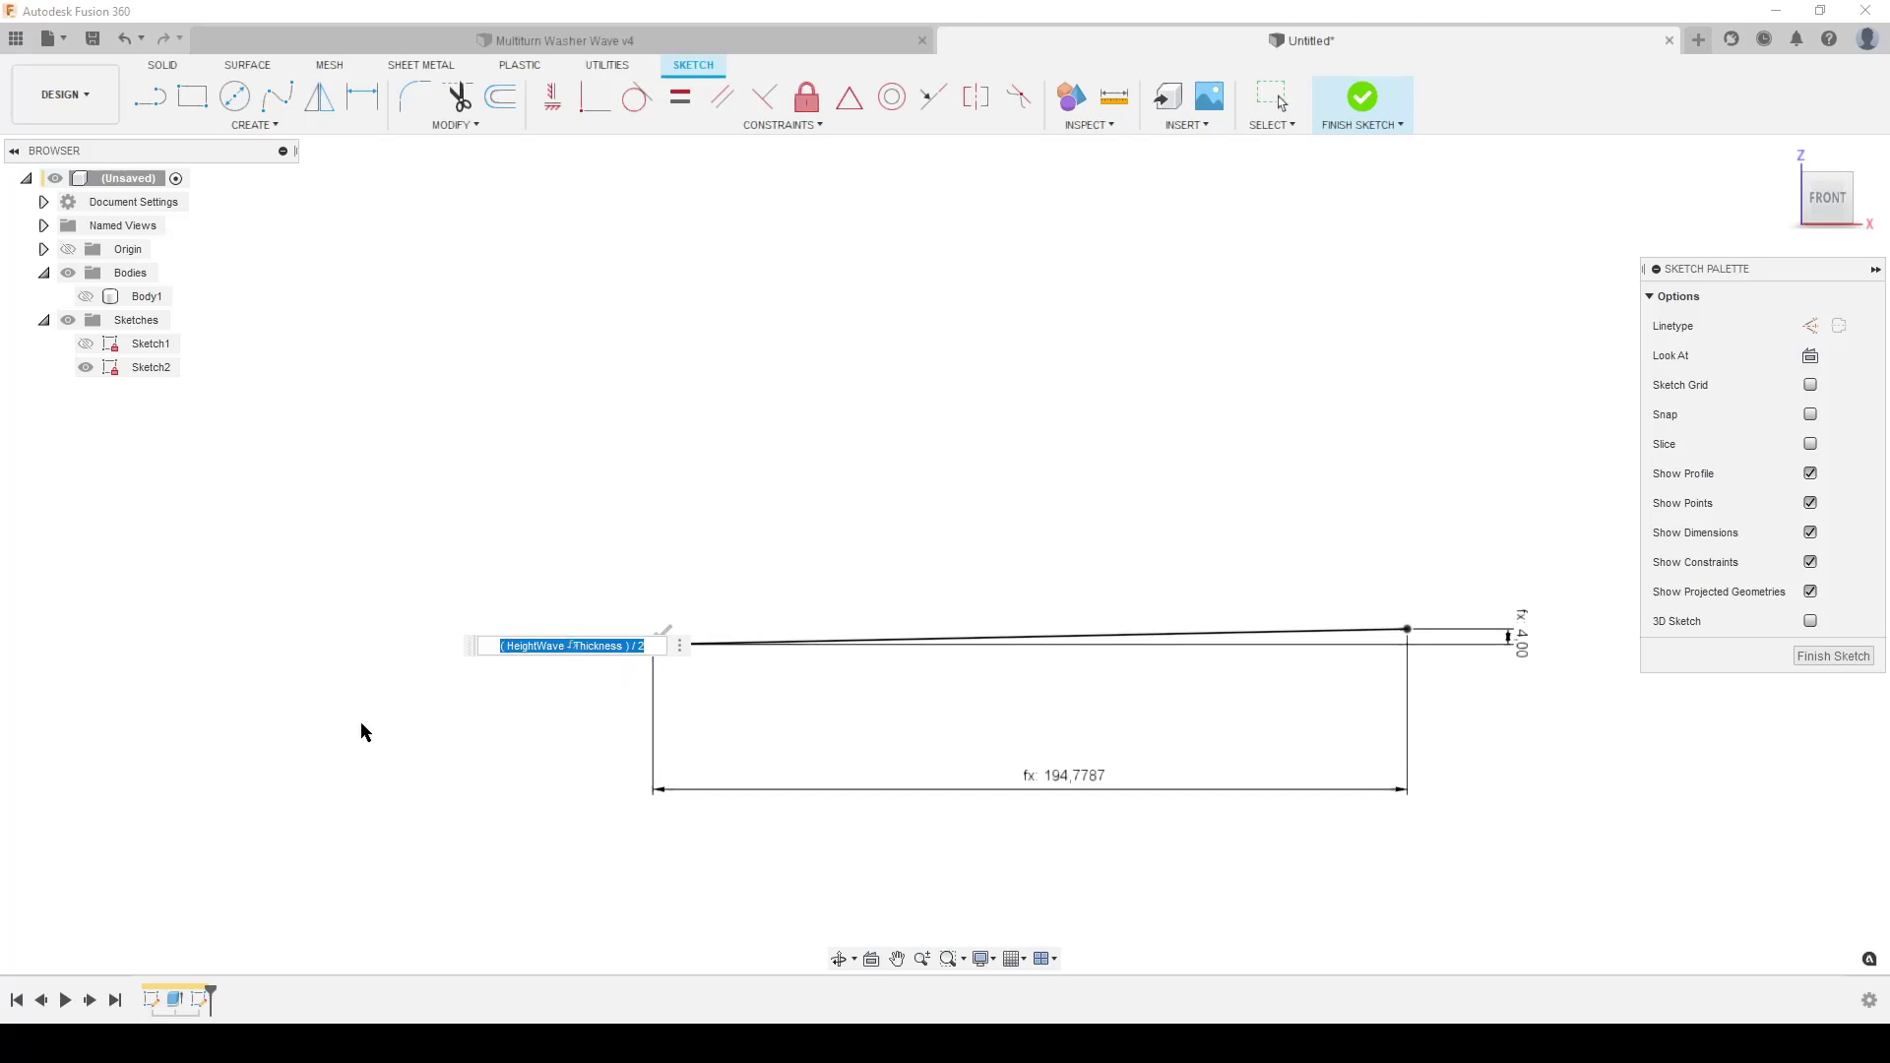
{"action": "key", "text": "Return"}
{"action": "scroll", "coordinate": [696, 620], "scroll_direction": "up", "scroll_amount": 5}
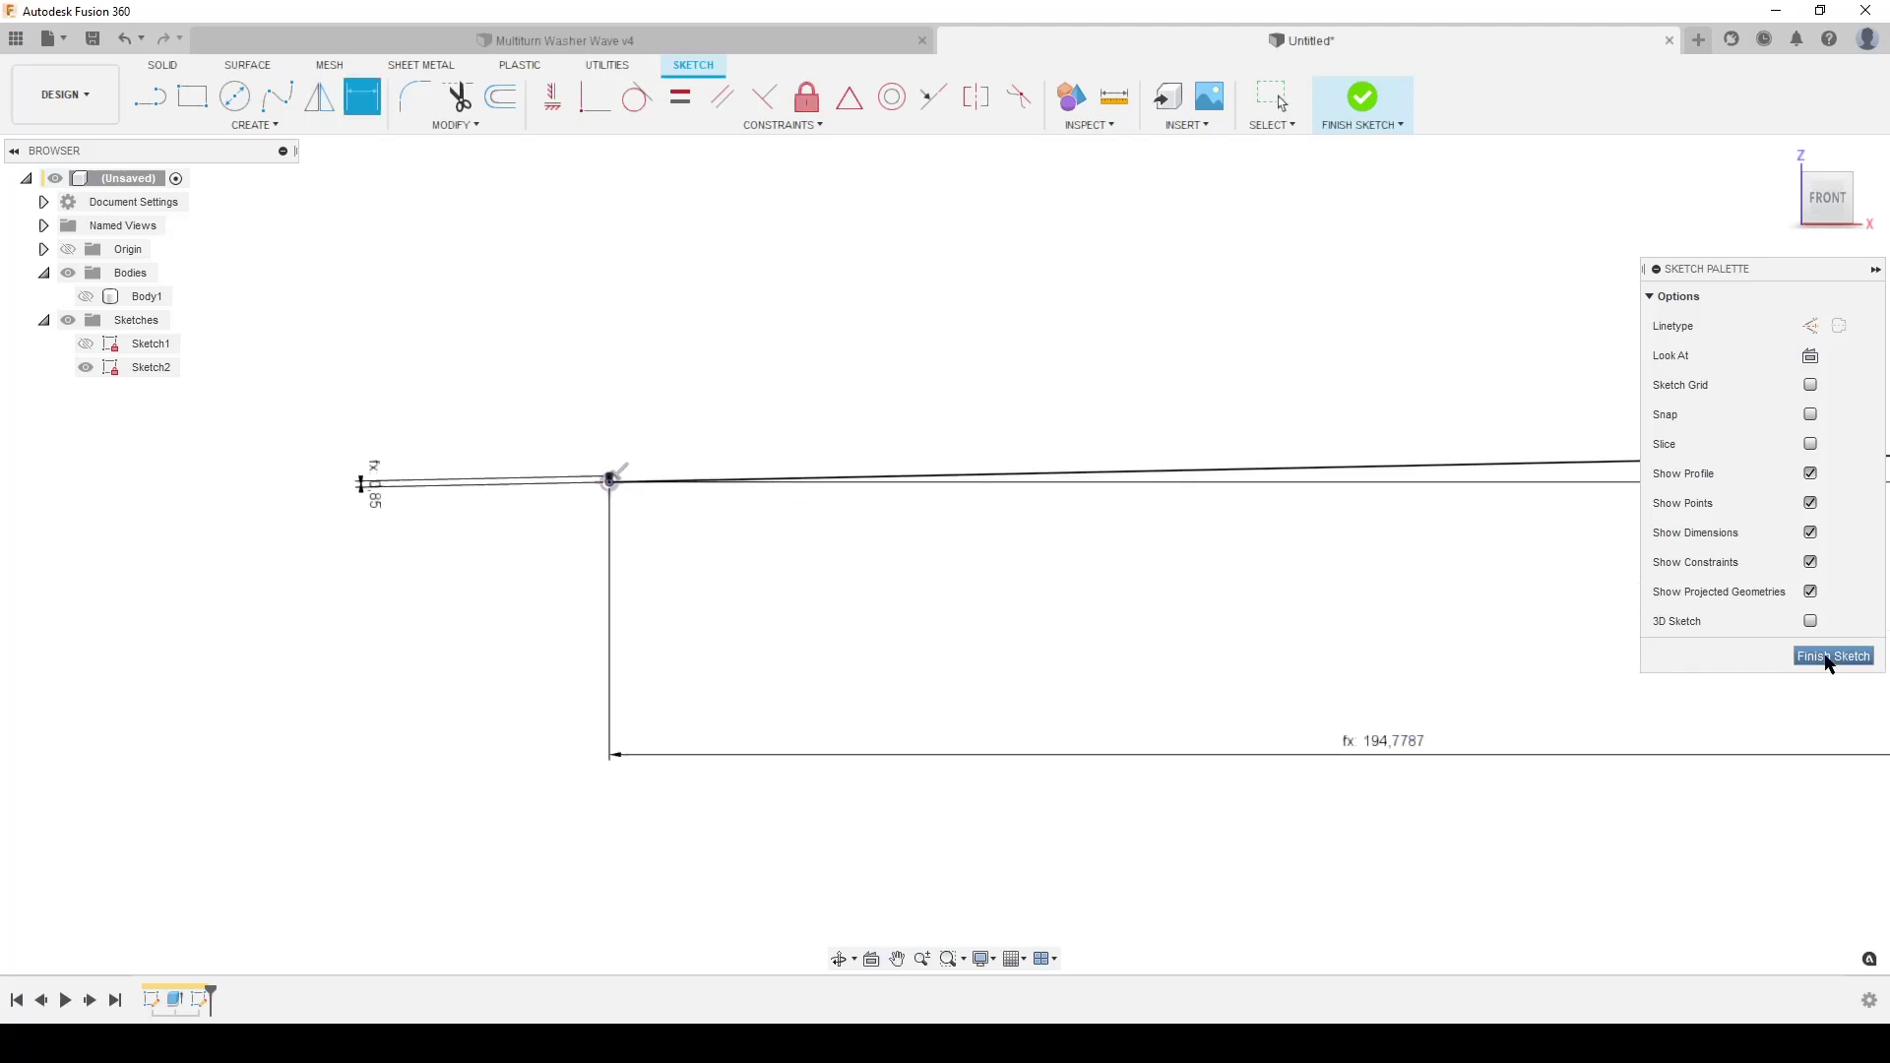
- Finish Sketch2 and start a Sweep from the surface Create menu
{"action": "left_click", "coordinate": [1832, 657]}
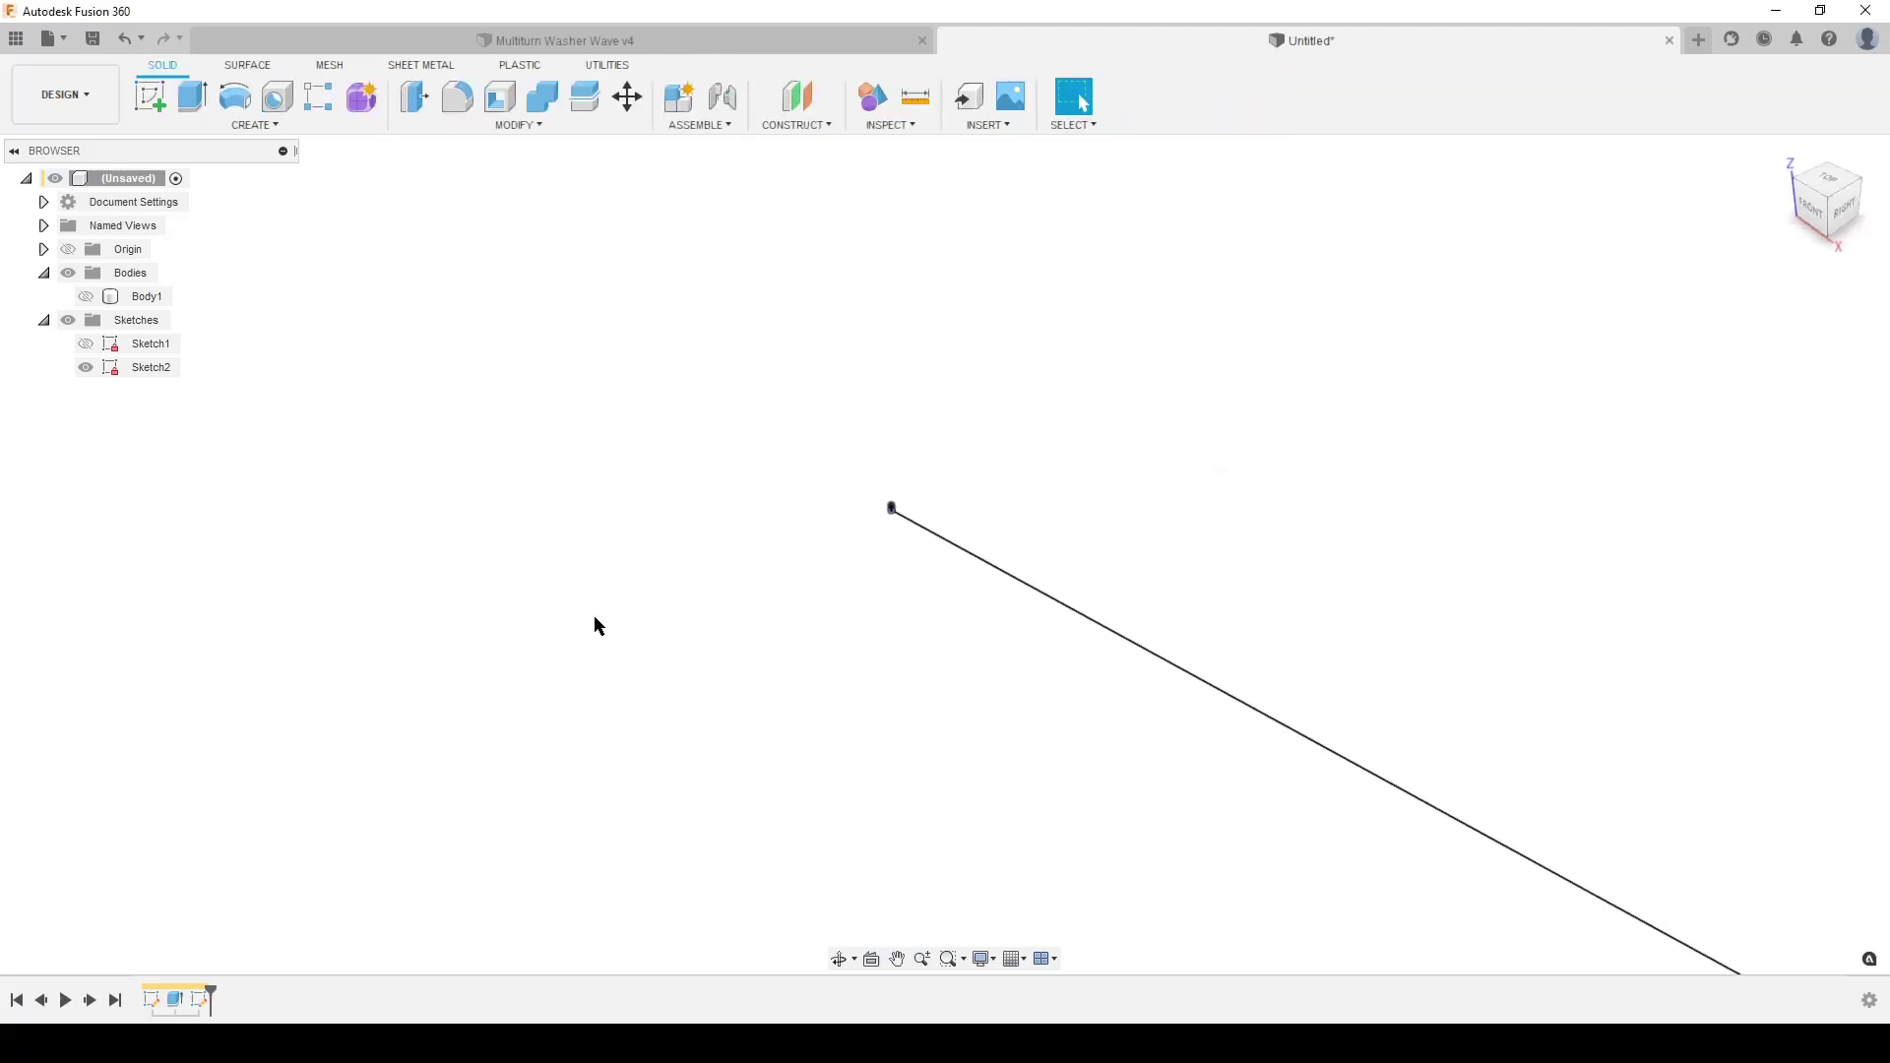
{"action": "left_click", "coordinate": [243, 66]}
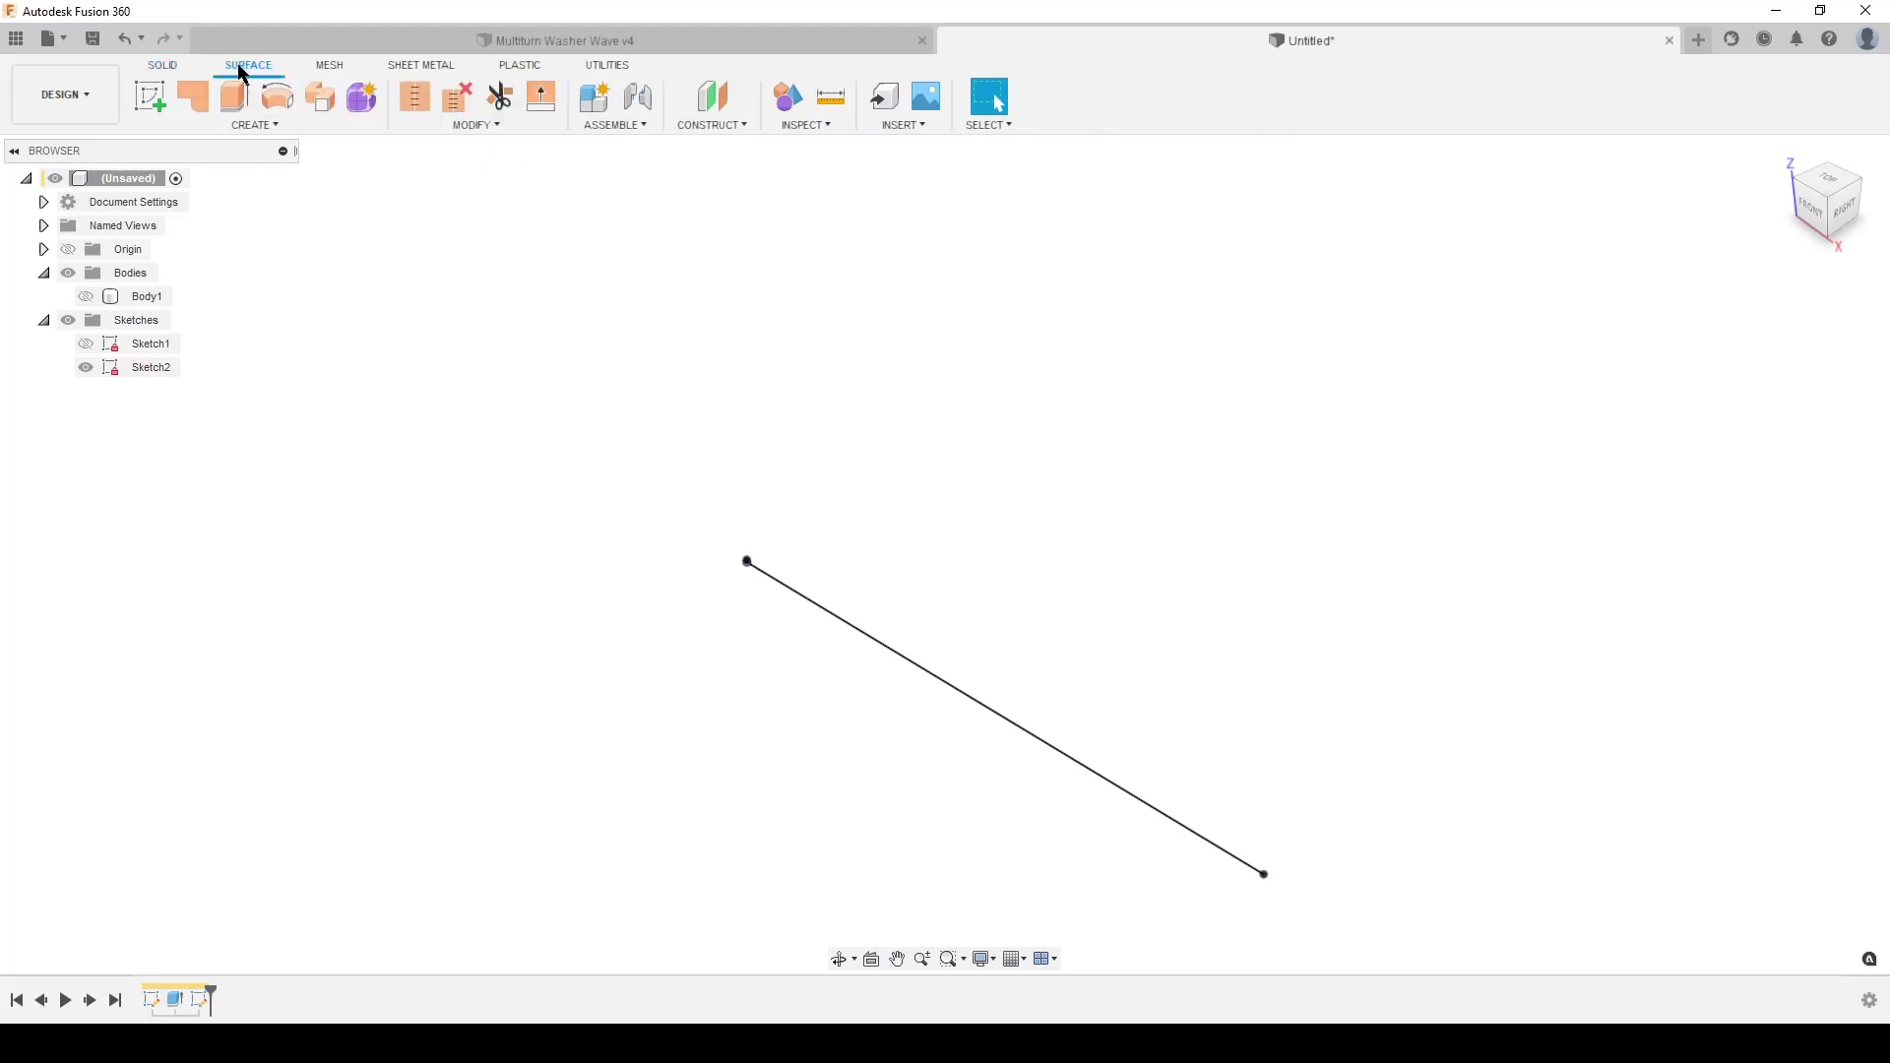
{"action": "left_click", "coordinate": [254, 125]}
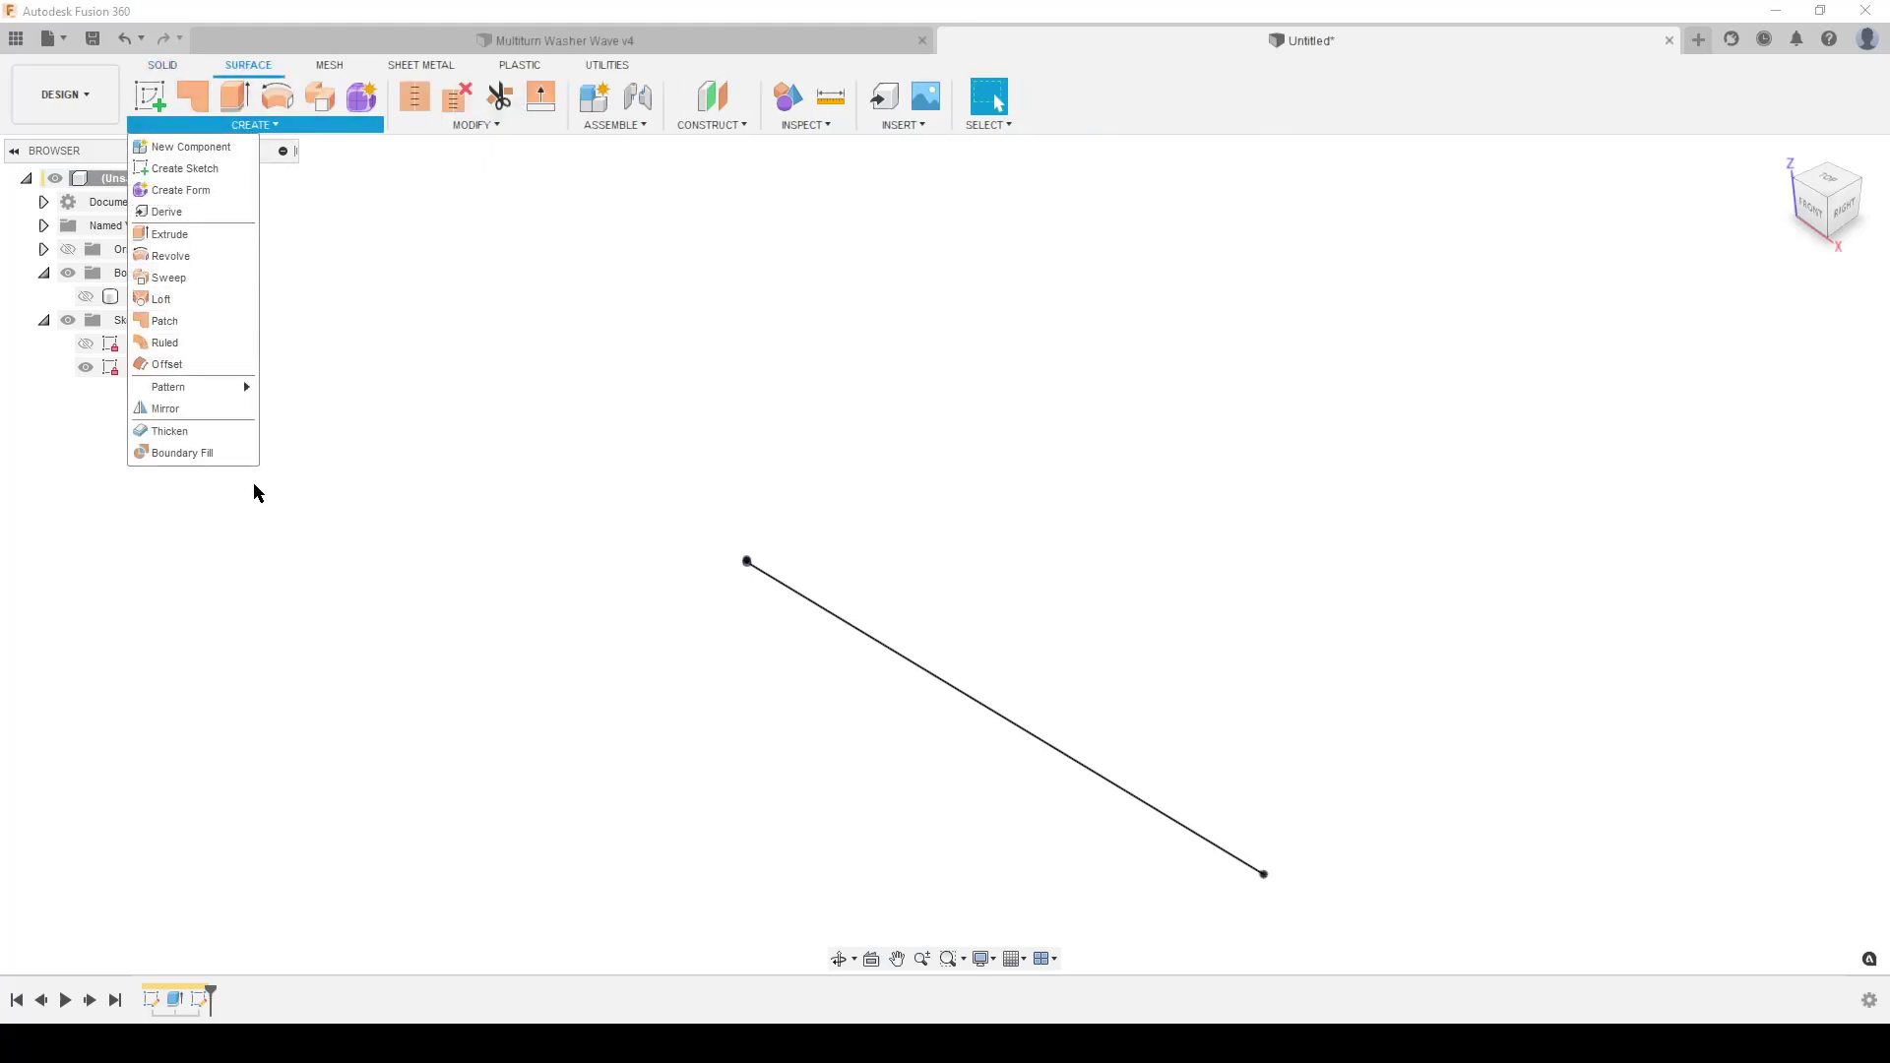
{"action": "left_click", "coordinate": [185, 284]}
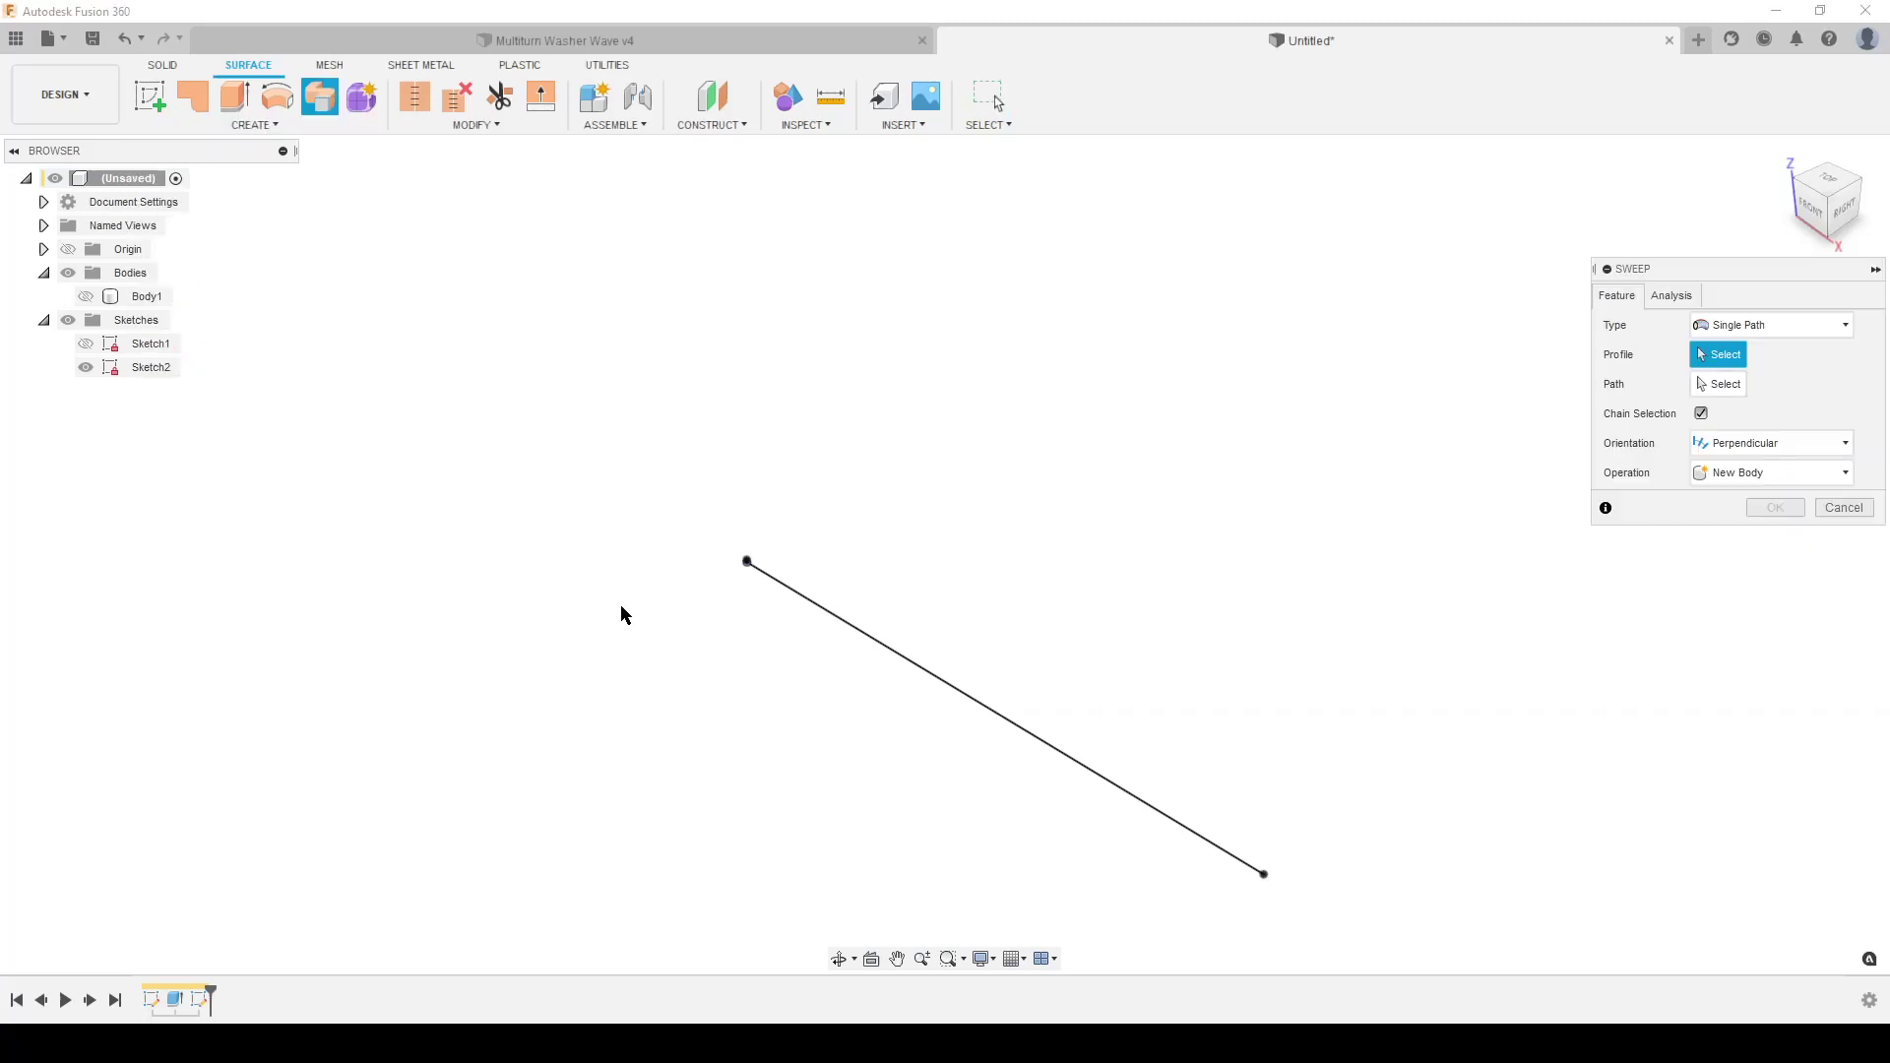
- Sweep the short vertical line as profile along the long sloped line as the single path
{"action": "middle_click_drag", "start_coordinate": [620, 616], "coordinate": [705, 611], "text": "shift"}
{"action": "middle_click_drag", "start_coordinate": [1233, 445], "coordinate": [518, 293], "text": "shift"}
{"action": "scroll", "coordinate": [742, 633], "scroll_direction": "up", "scroll_amount": 3}
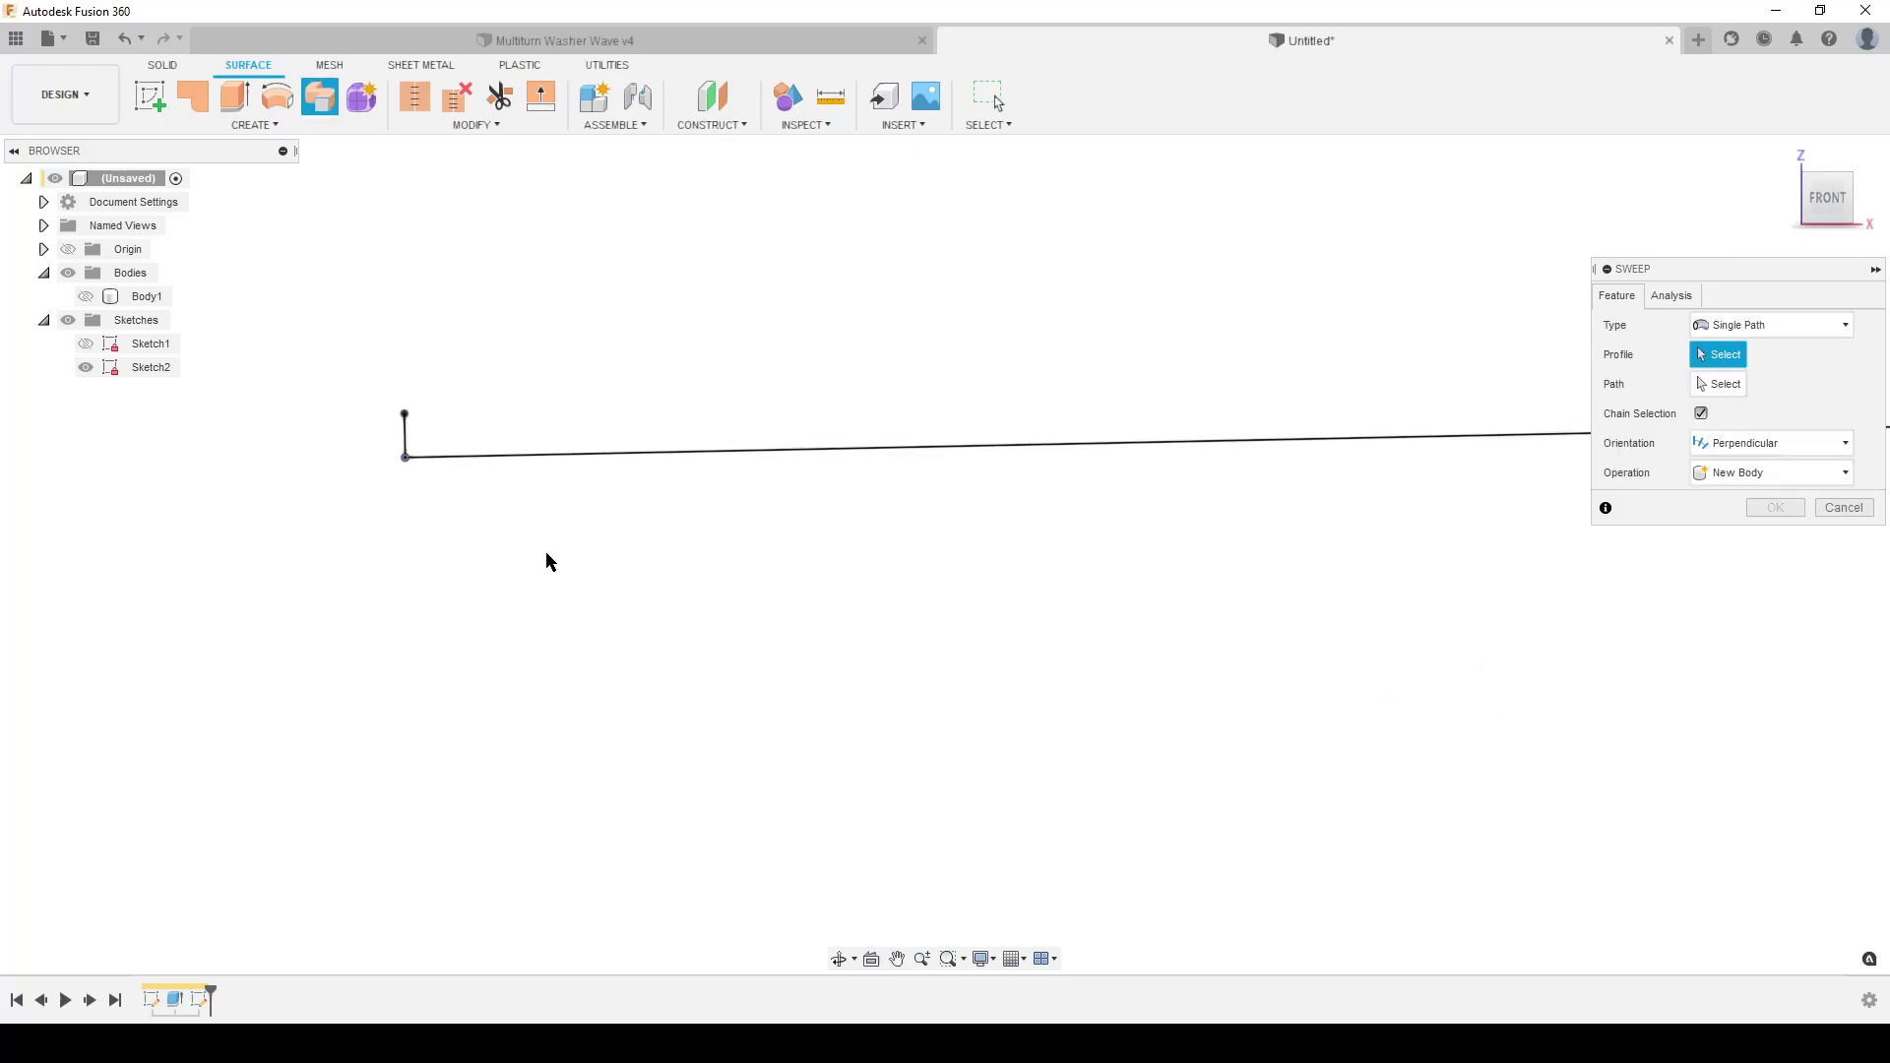
{"action": "left_click", "coordinate": [407, 433]}
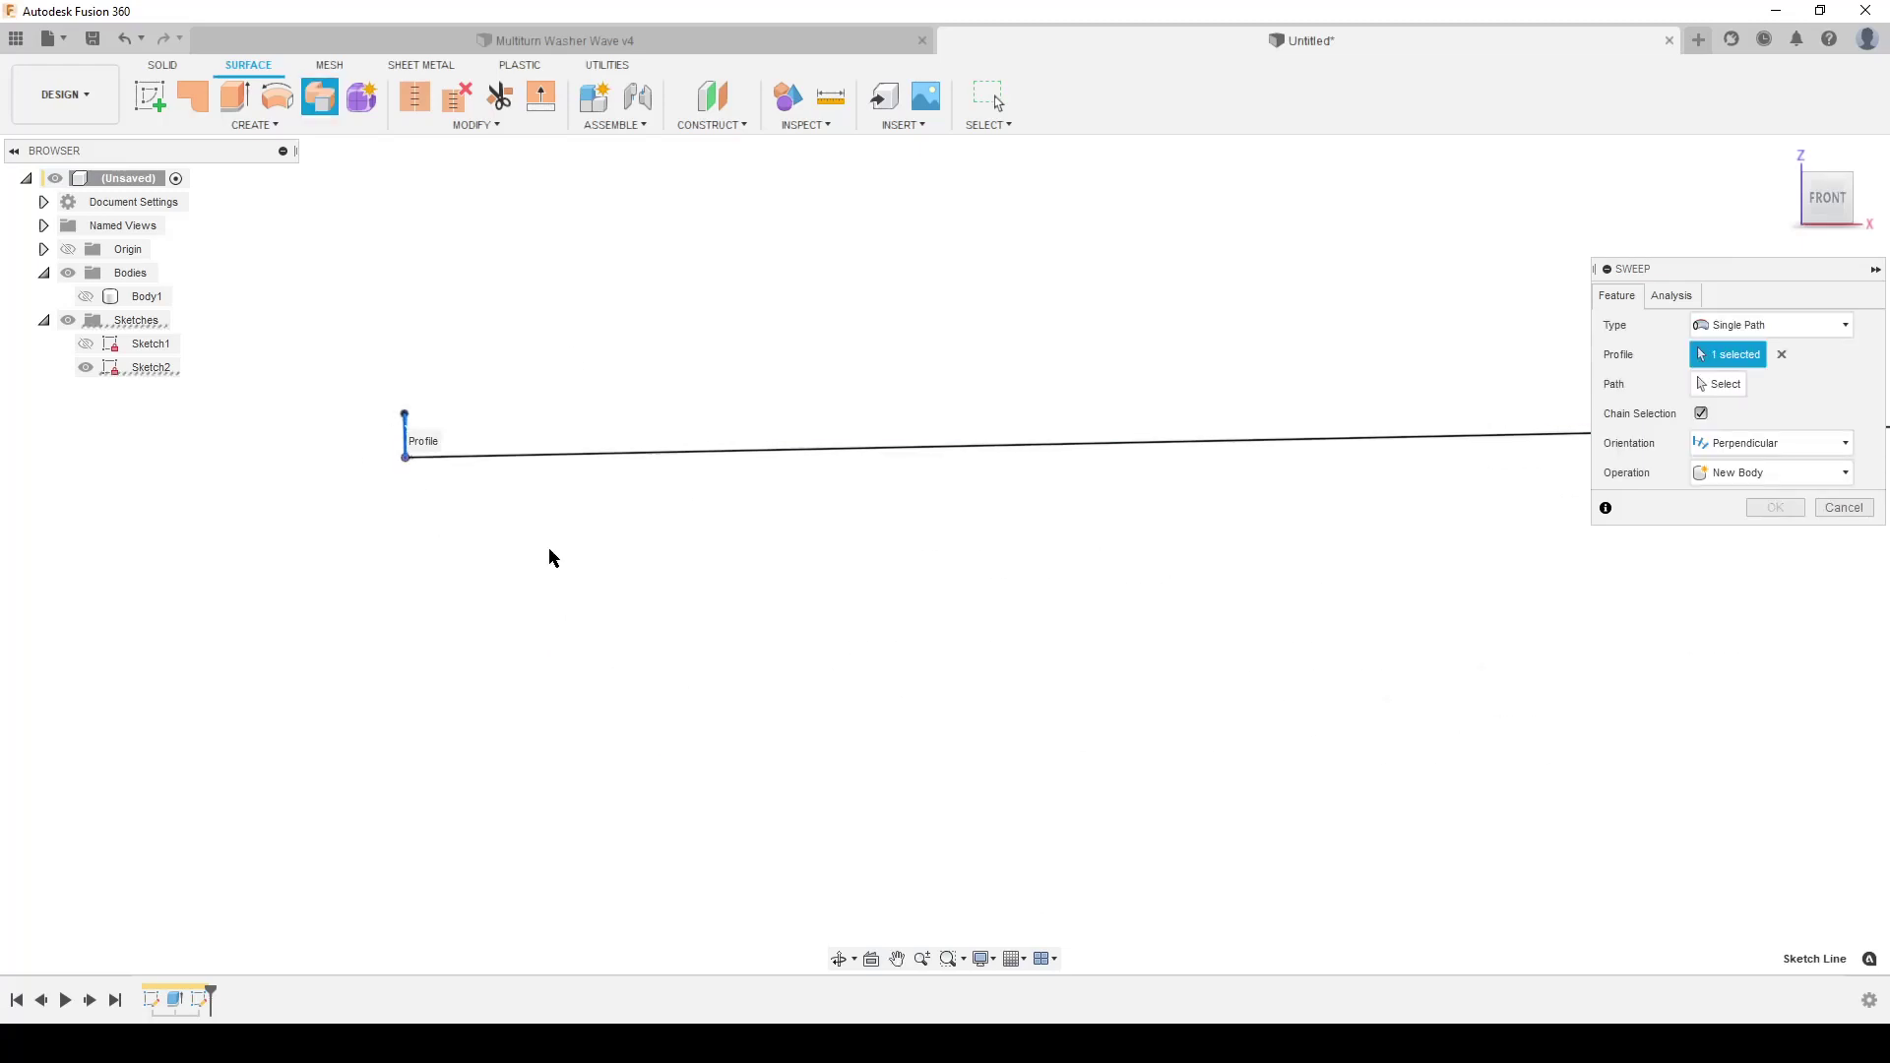
{"action": "left_click", "coordinate": [1711, 386]}
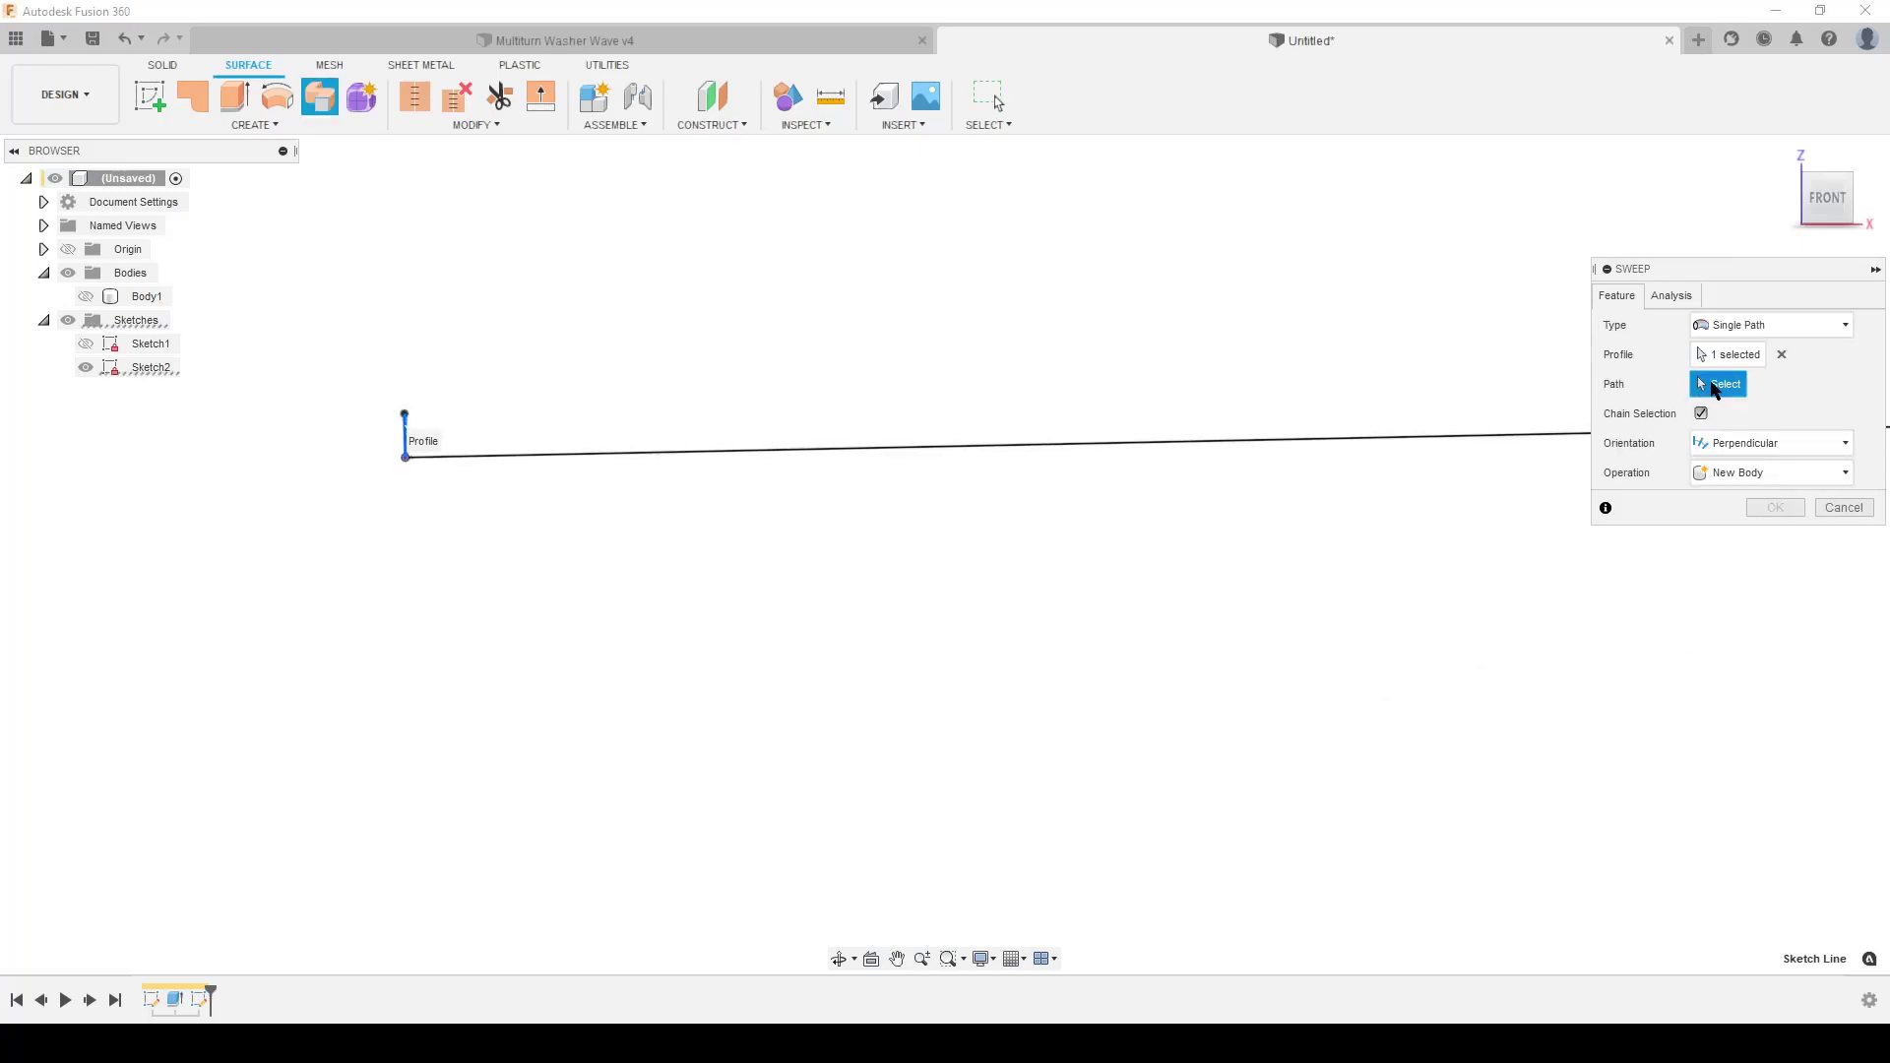
{"action": "left_click", "coordinate": [655, 454]}
{"action": "scroll", "coordinate": [907, 650], "scroll_direction": "down", "scroll_amount": 3}
{"action": "middle_click_drag", "start_coordinate": [1252, 693], "coordinate": [857, 718]}
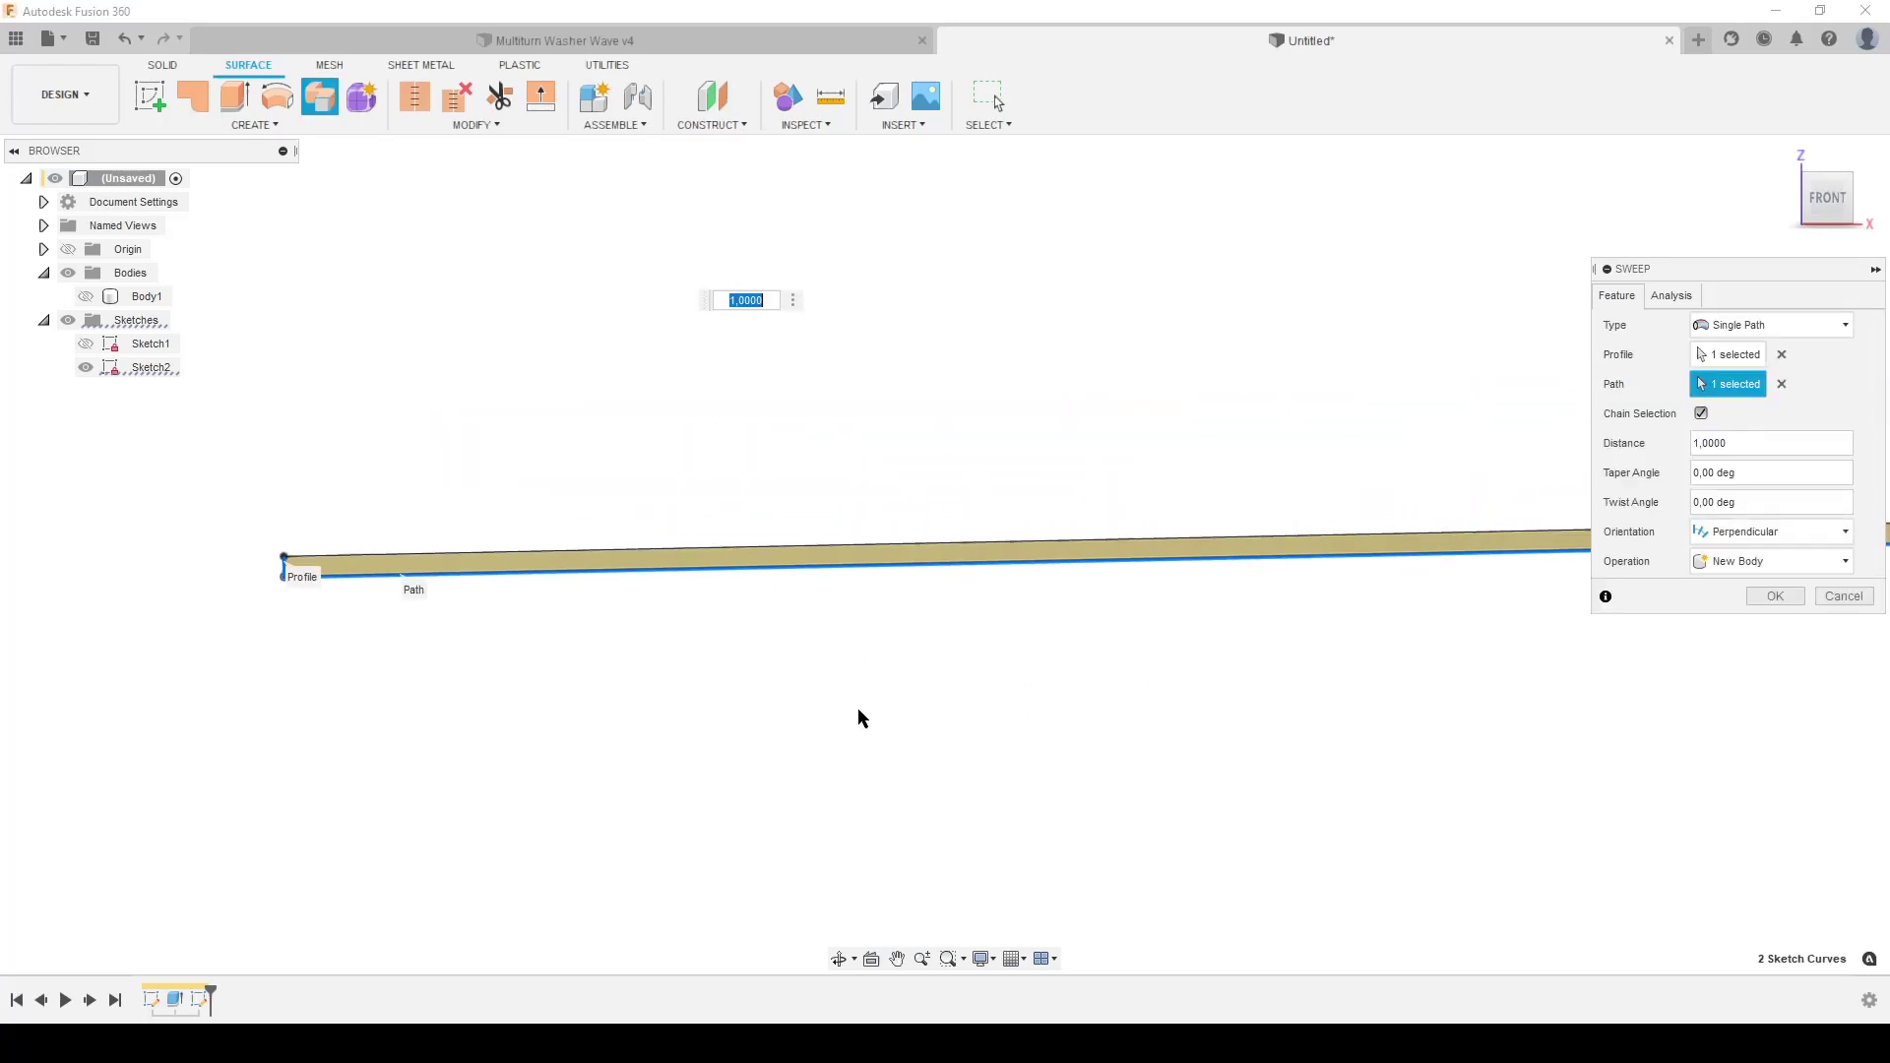
{"action": "scroll", "coordinate": [924, 725], "scroll_direction": "down", "scroll_amount": 1}
{"action": "scroll", "coordinate": [1008, 700], "scroll_direction": "up", "scroll_amount": 1}
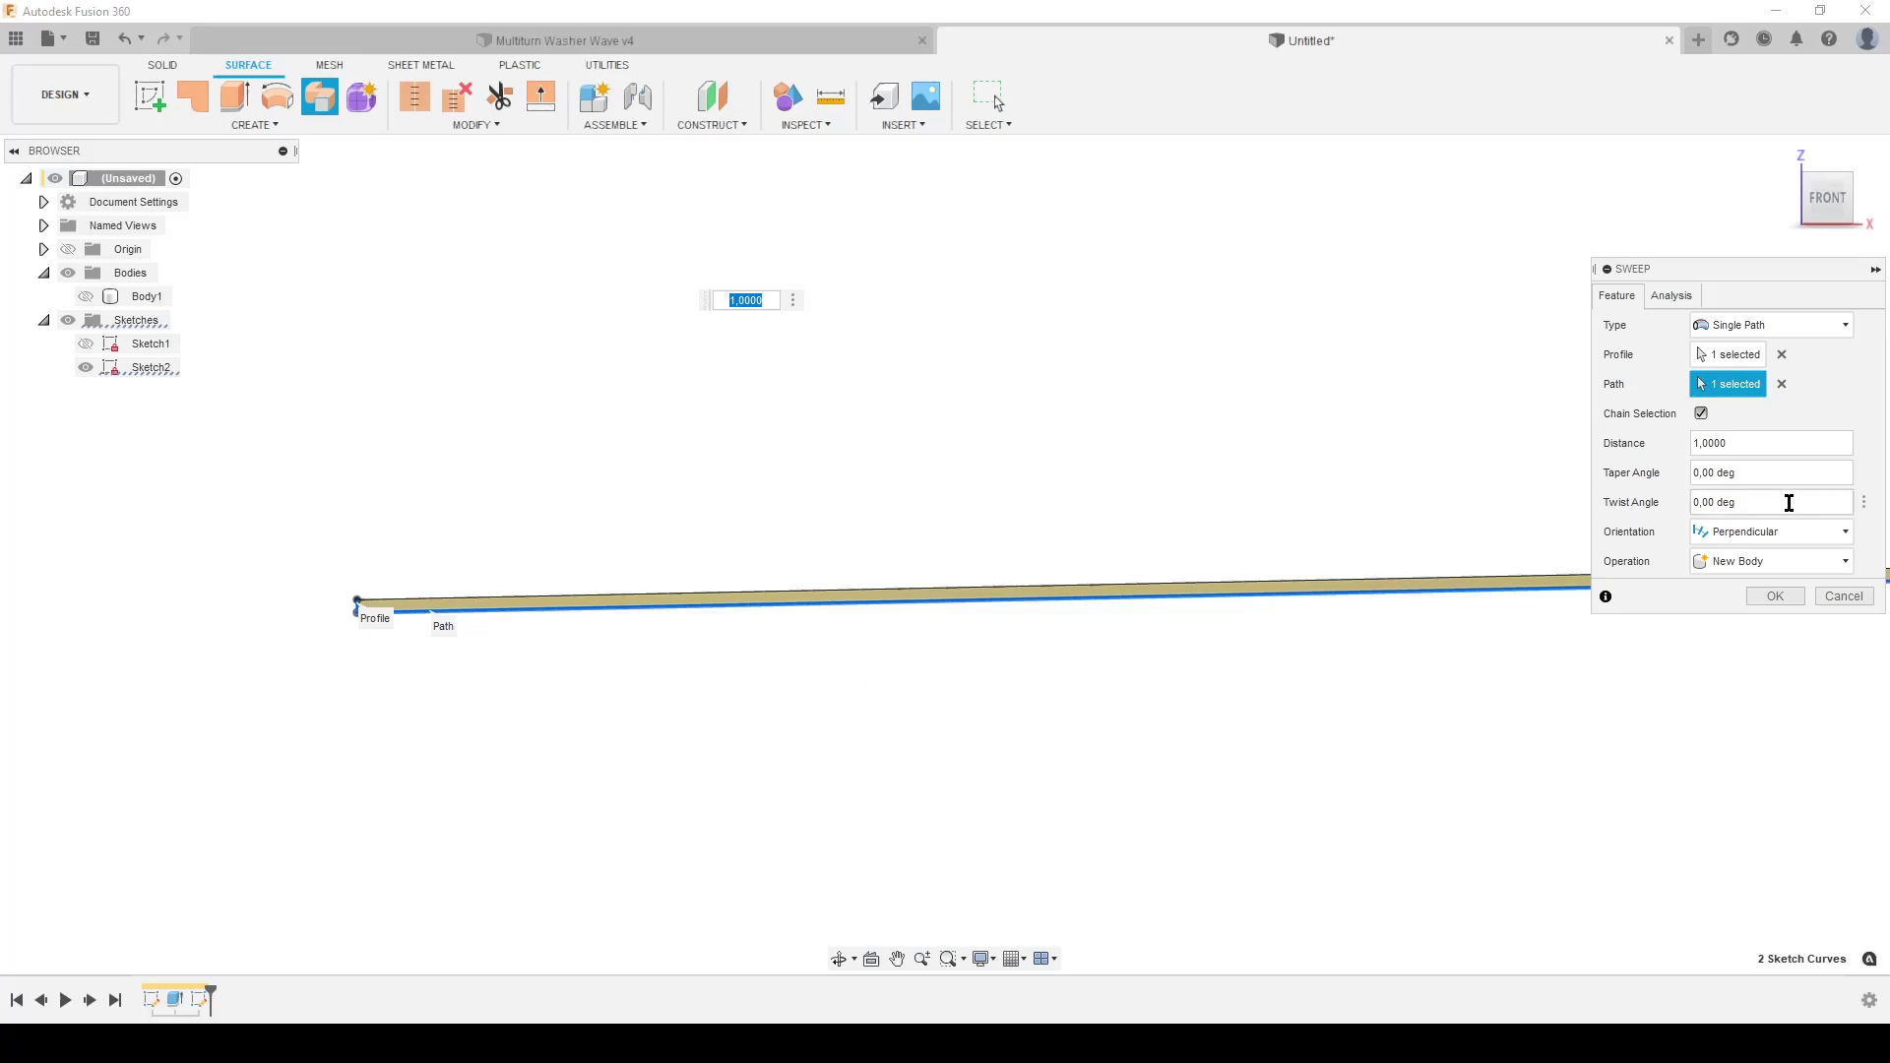
- Set the sweep's Twist Angle to (NrWaves+0,5)*NrTurns*360
{"action": "left_click", "coordinate": [1788, 503]}
{"action": "double_click", "coordinate": [1788, 503]}
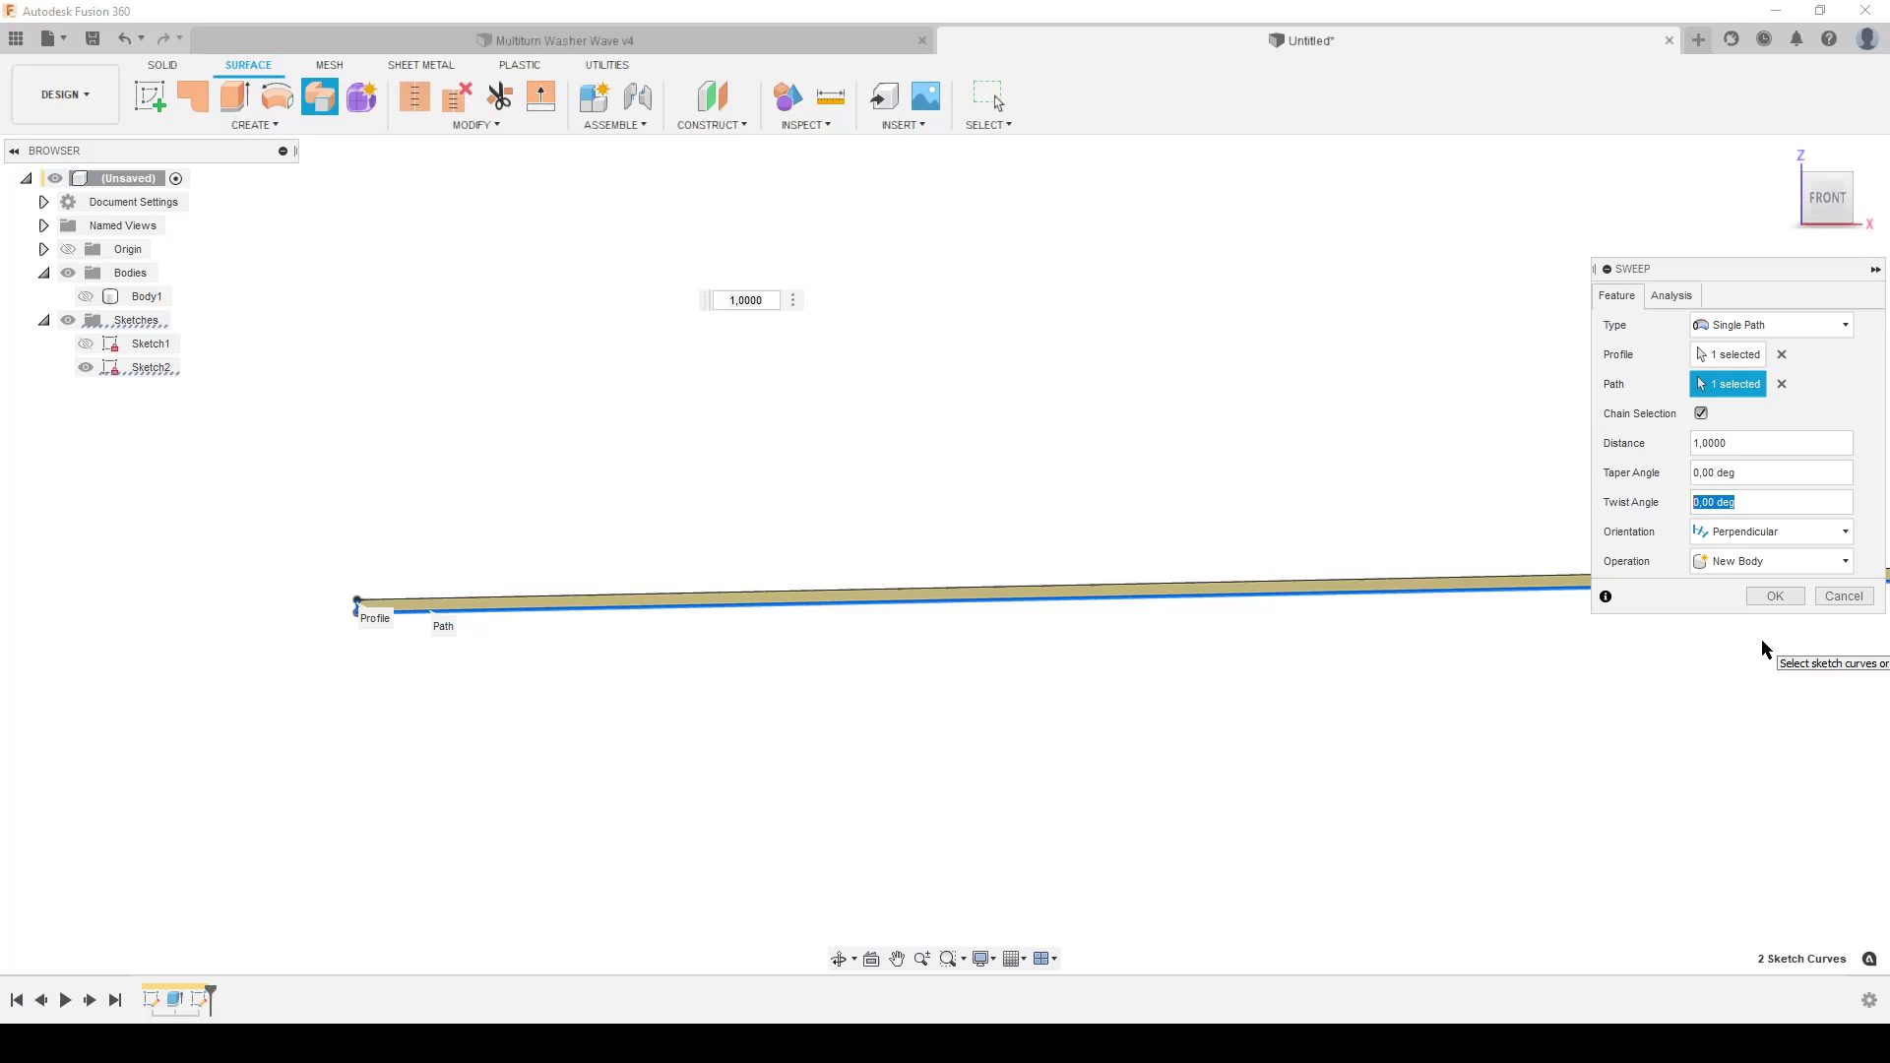
{"action": "type", "text": "nr"}
{"action": "key", "text": "Down"}
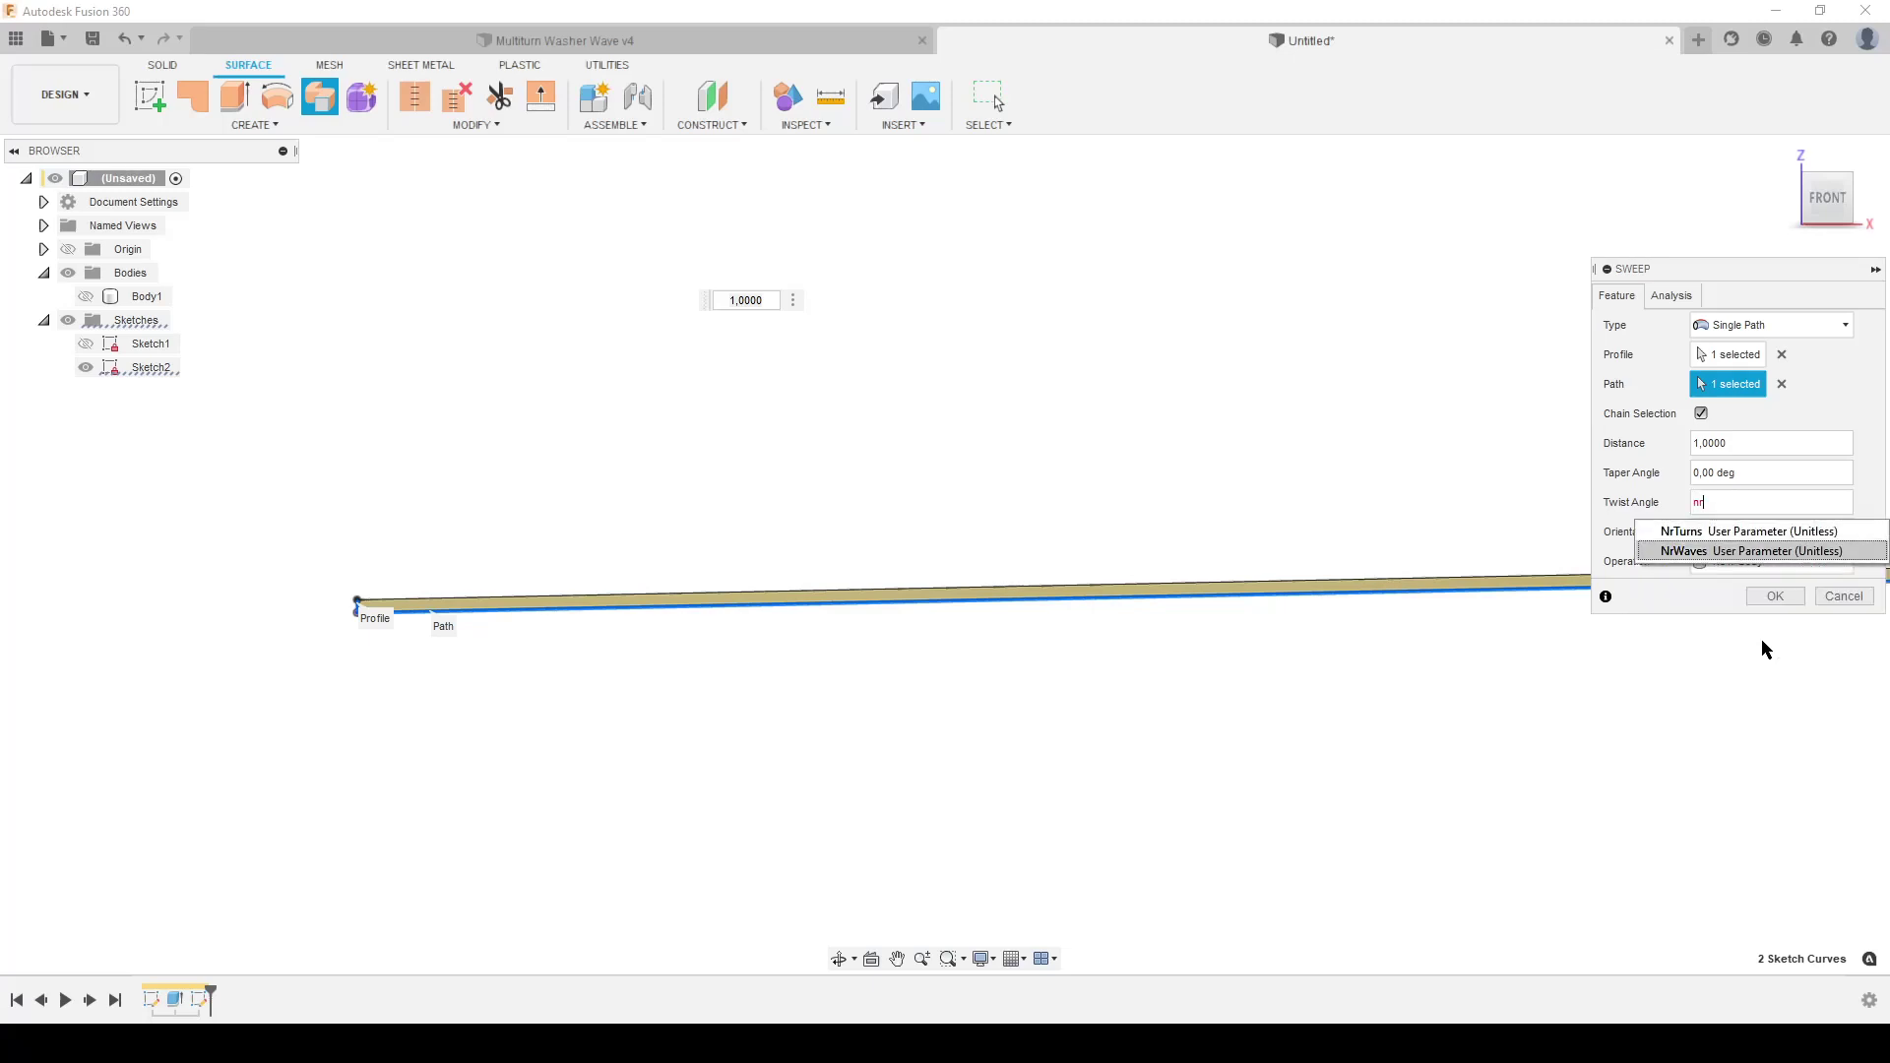
{"action": "key", "text": "Return"}
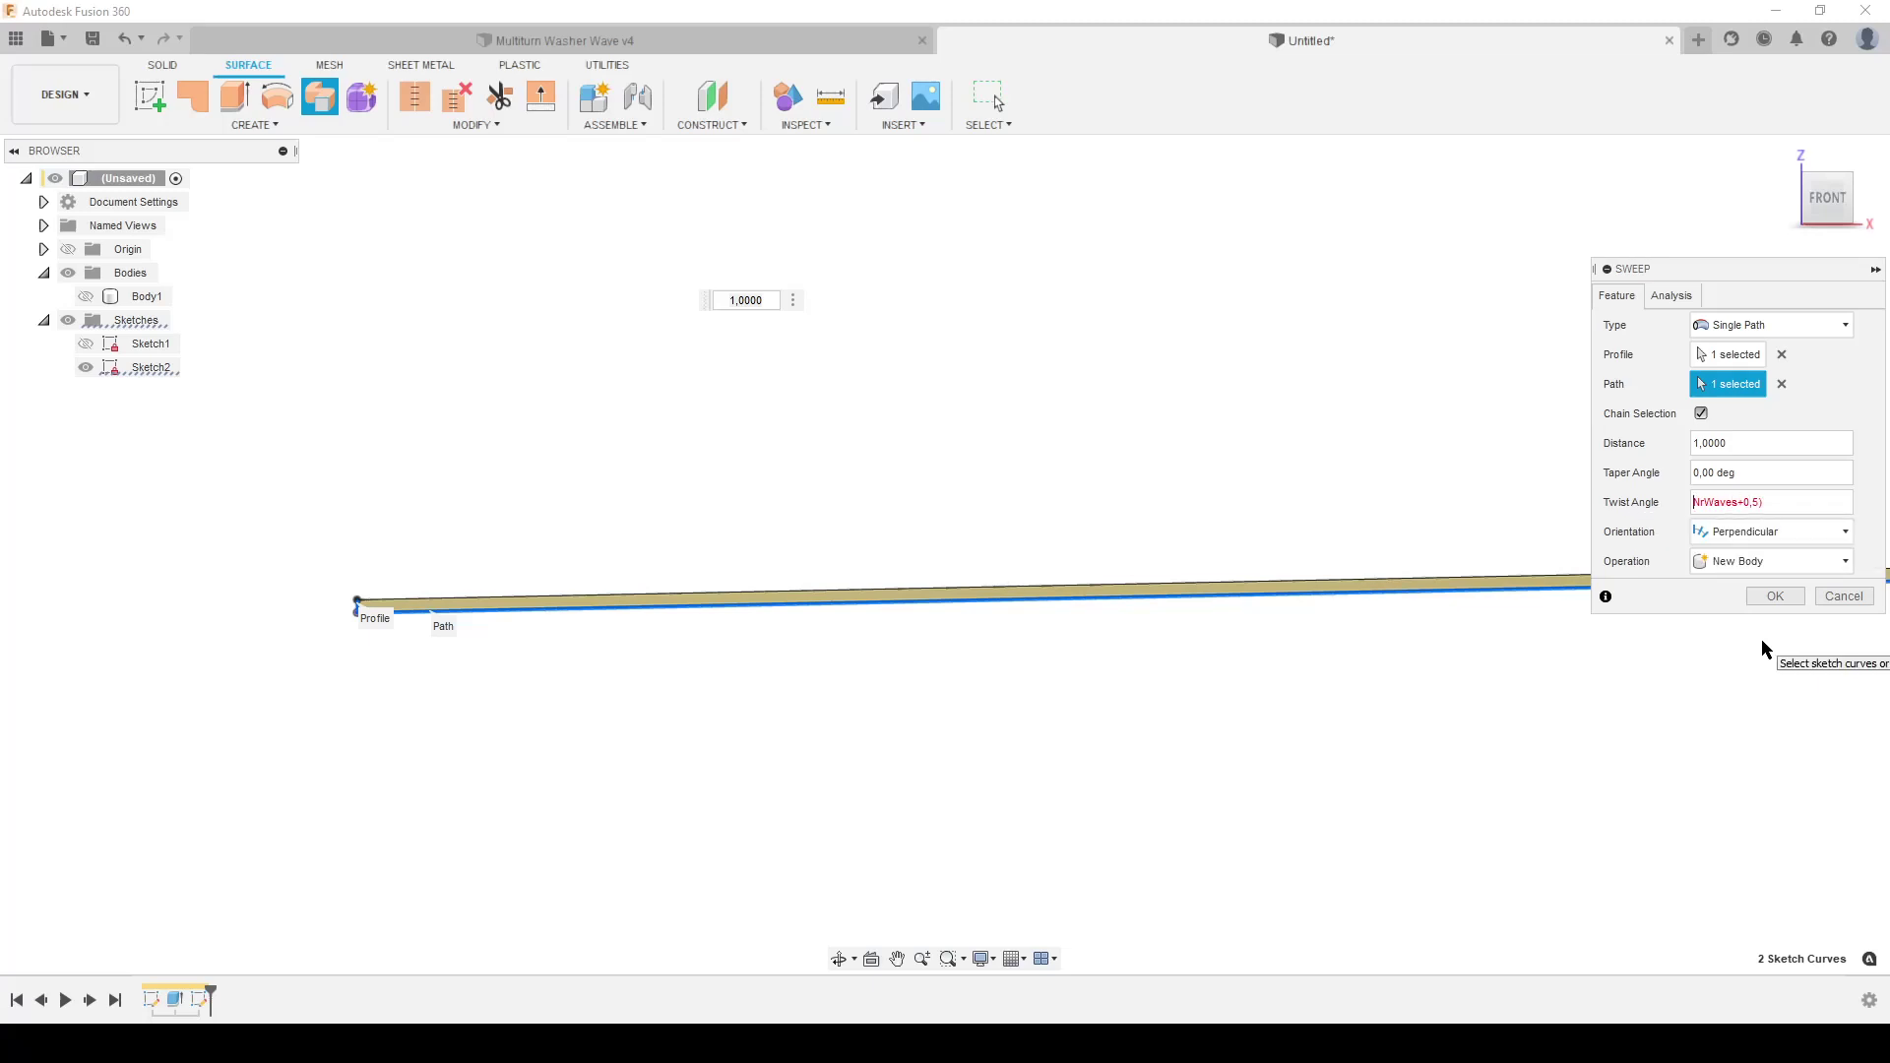
{"action": "key", "text": "Home"}
{"action": "type", "text": "("}
{"action": "key", "text": "End"}
{"action": "type", "text": "*nr"}
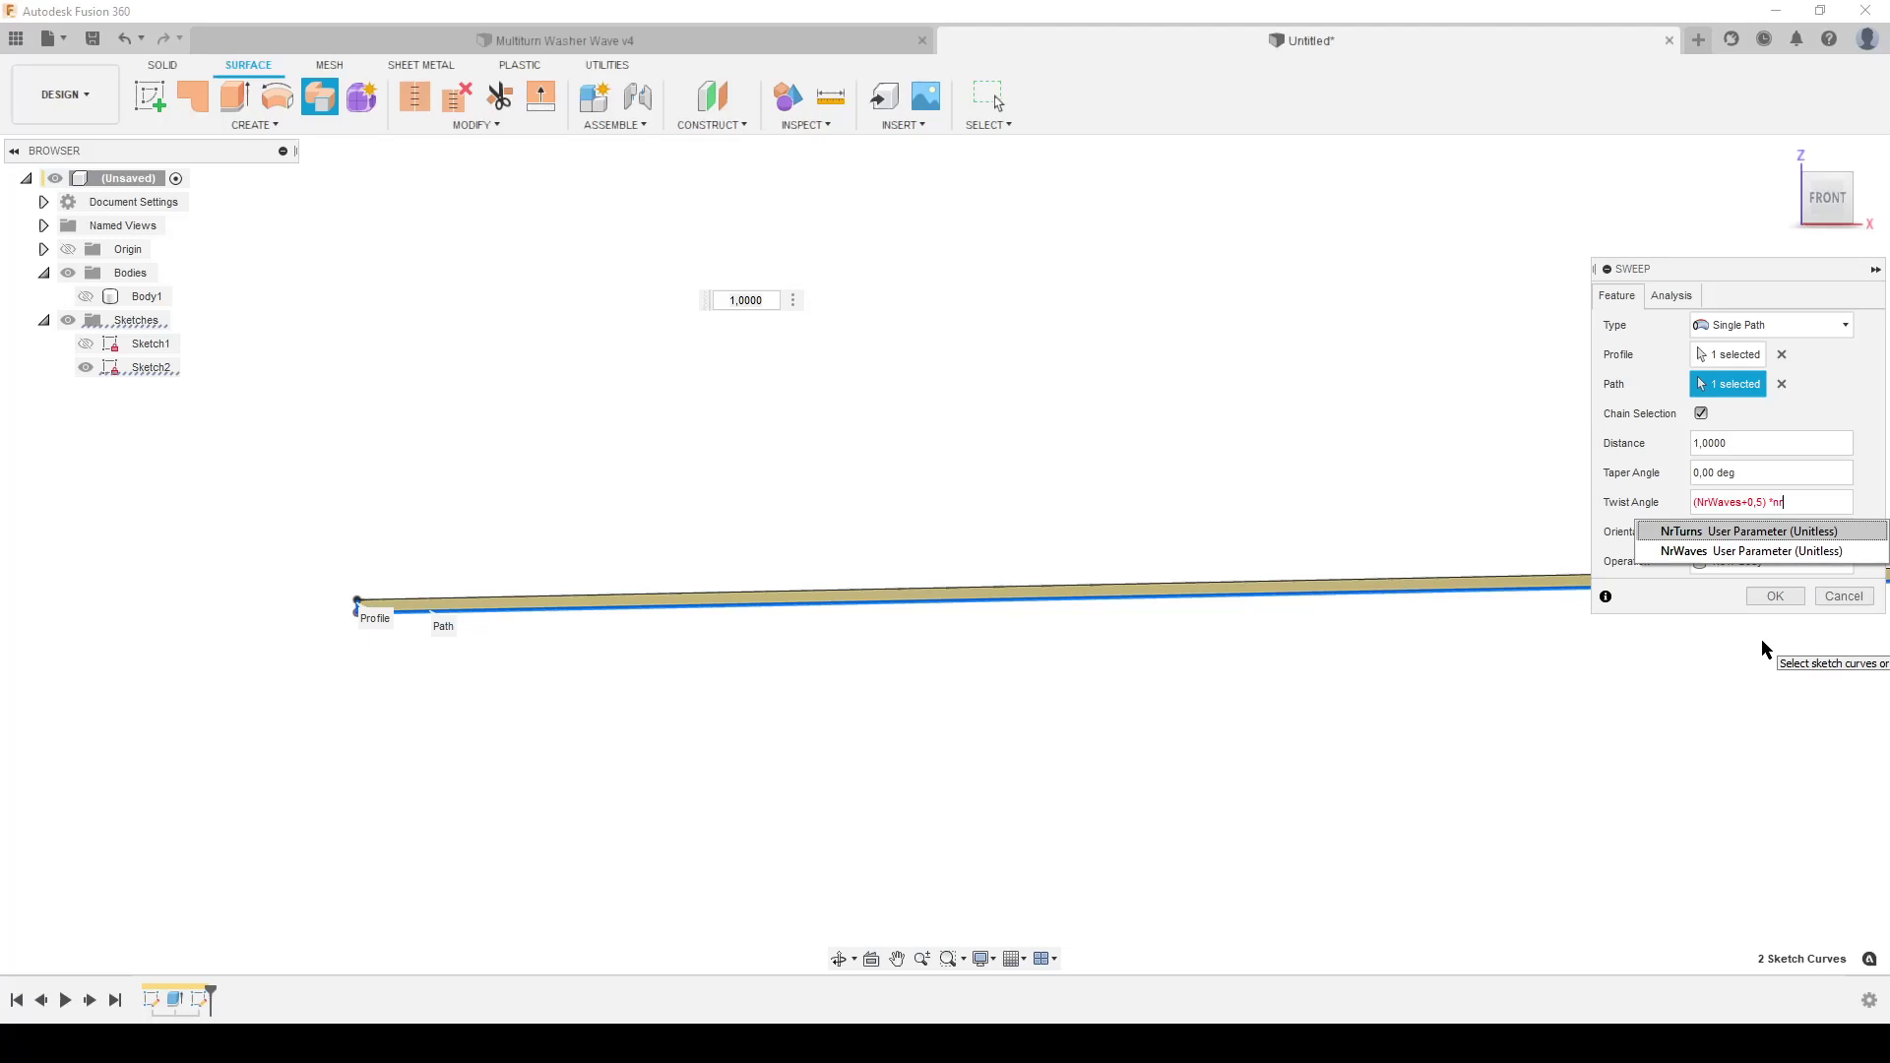
{"action": "key", "text": "Return"}
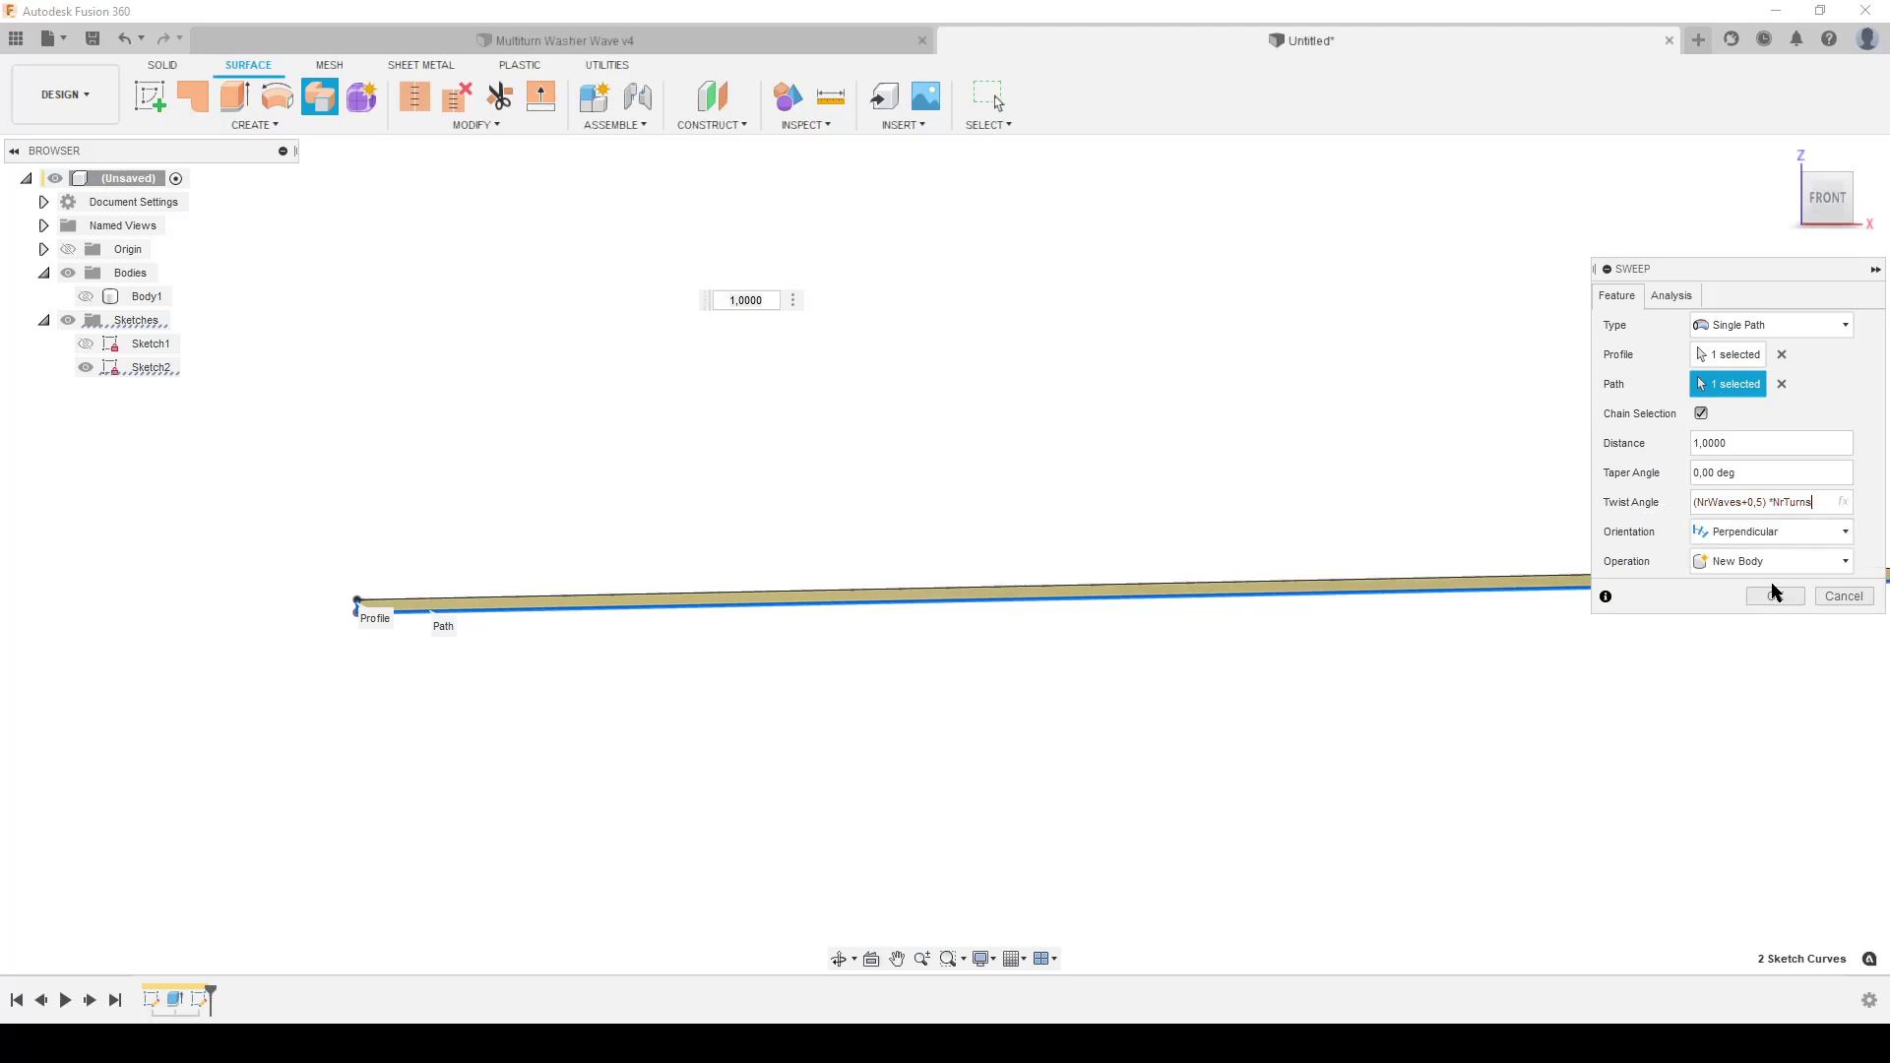
{"action": "type", "text": "*360"}
{"action": "key", "text": "Return"}
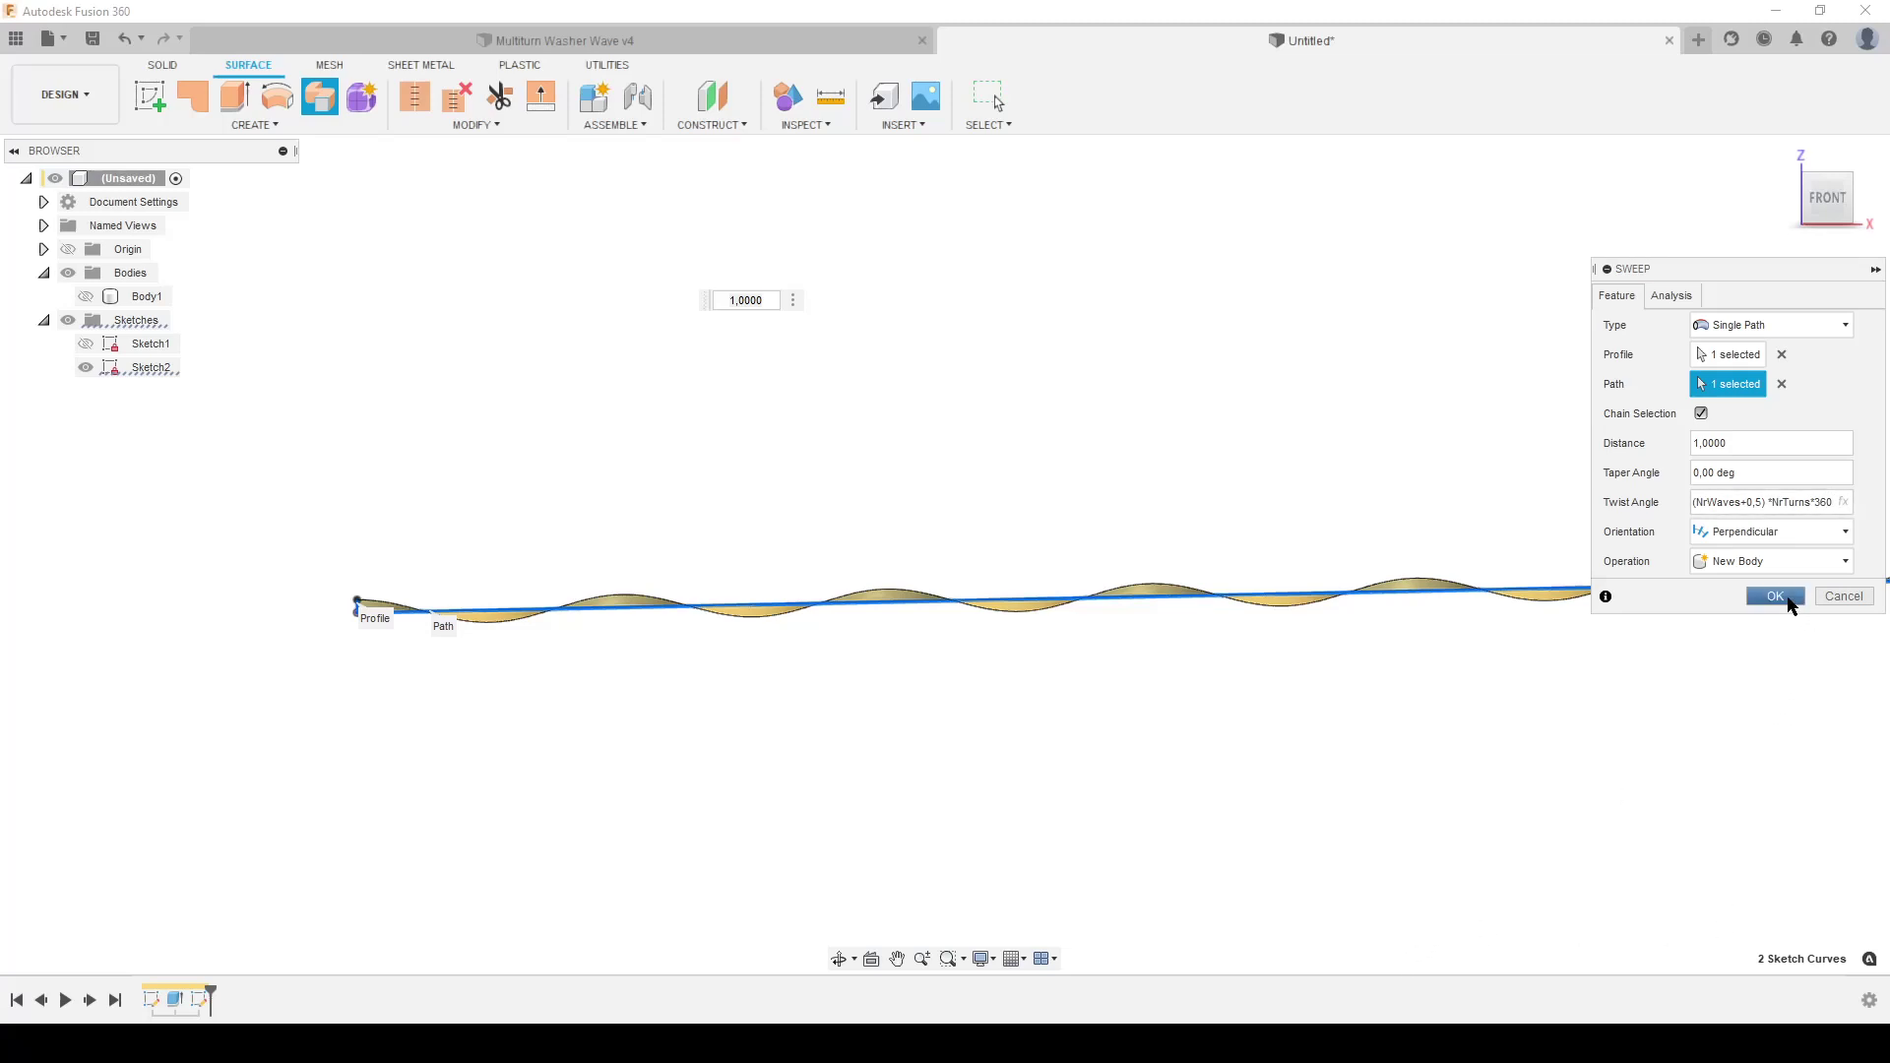
- Create the twisted sweep as Body2 and inspect the wavy strip
{"action": "left_click", "coordinate": [1774, 597]}
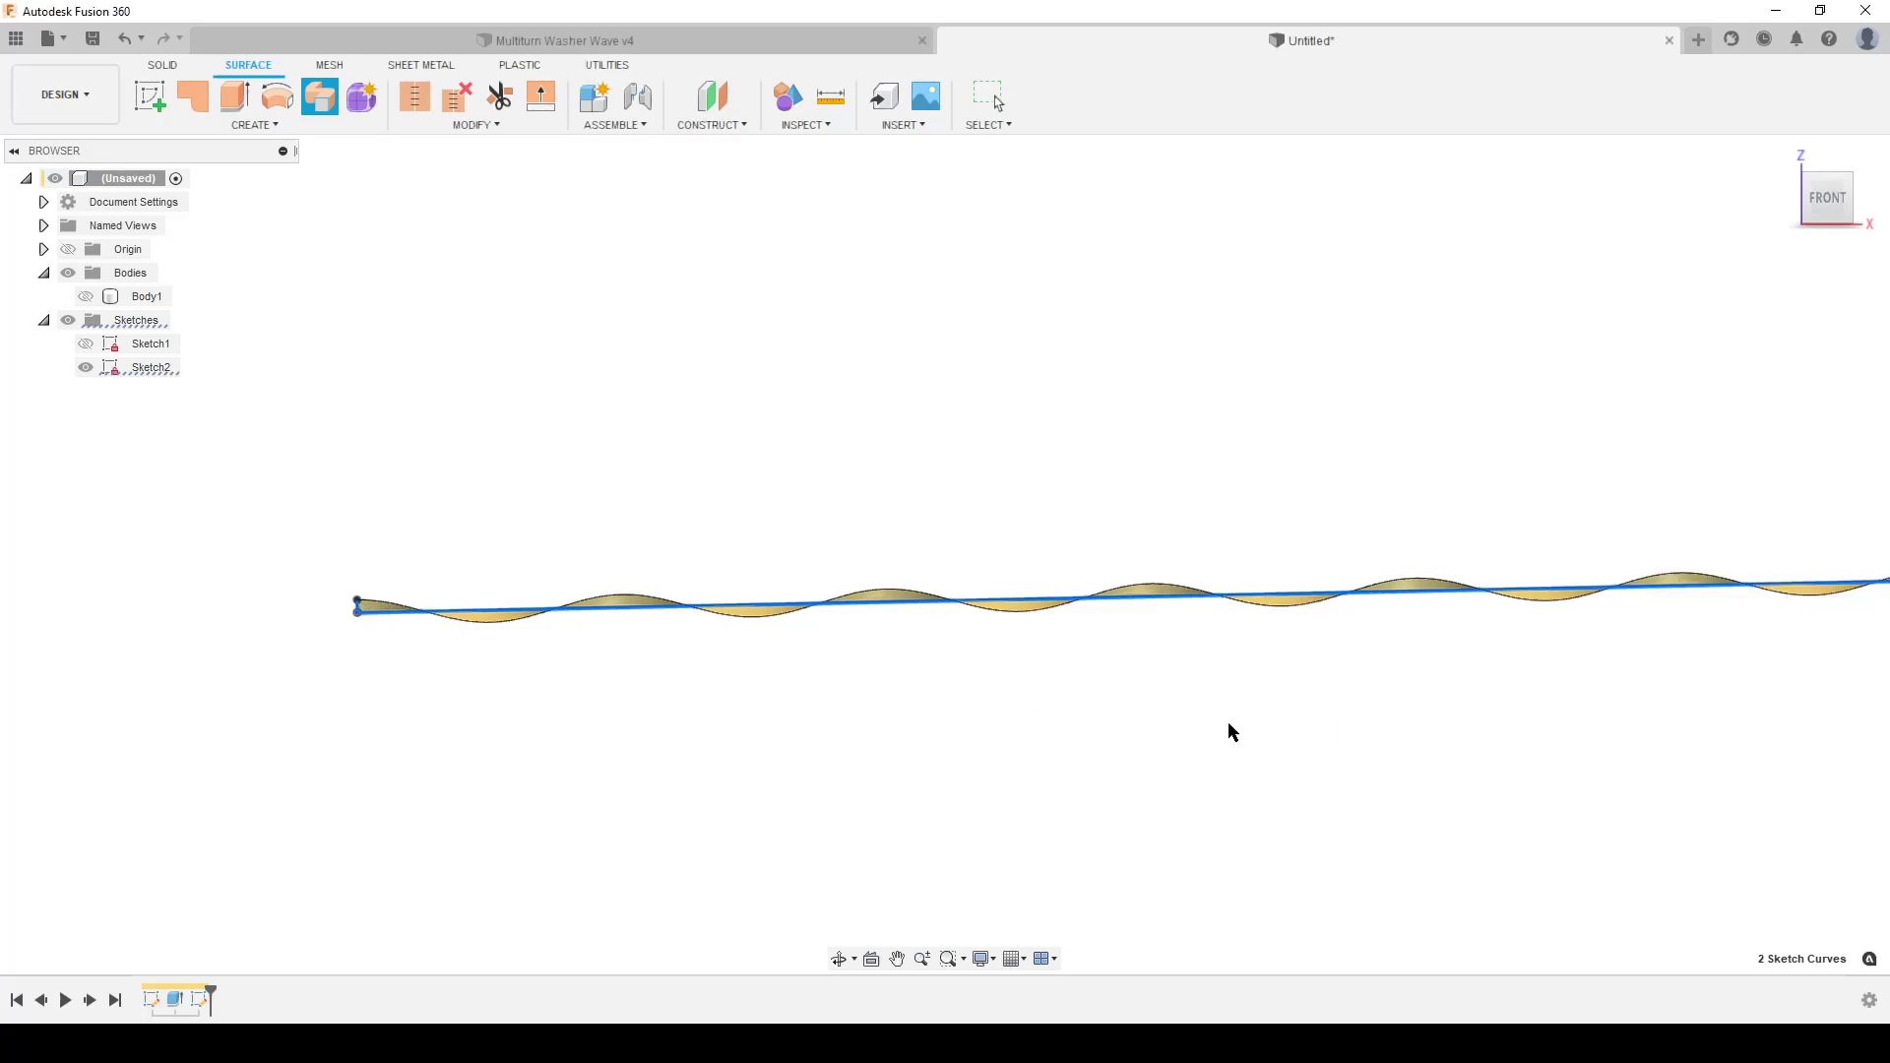
{"action": "scroll", "coordinate": [1322, 595], "scroll_direction": "down", "scroll_amount": 3}
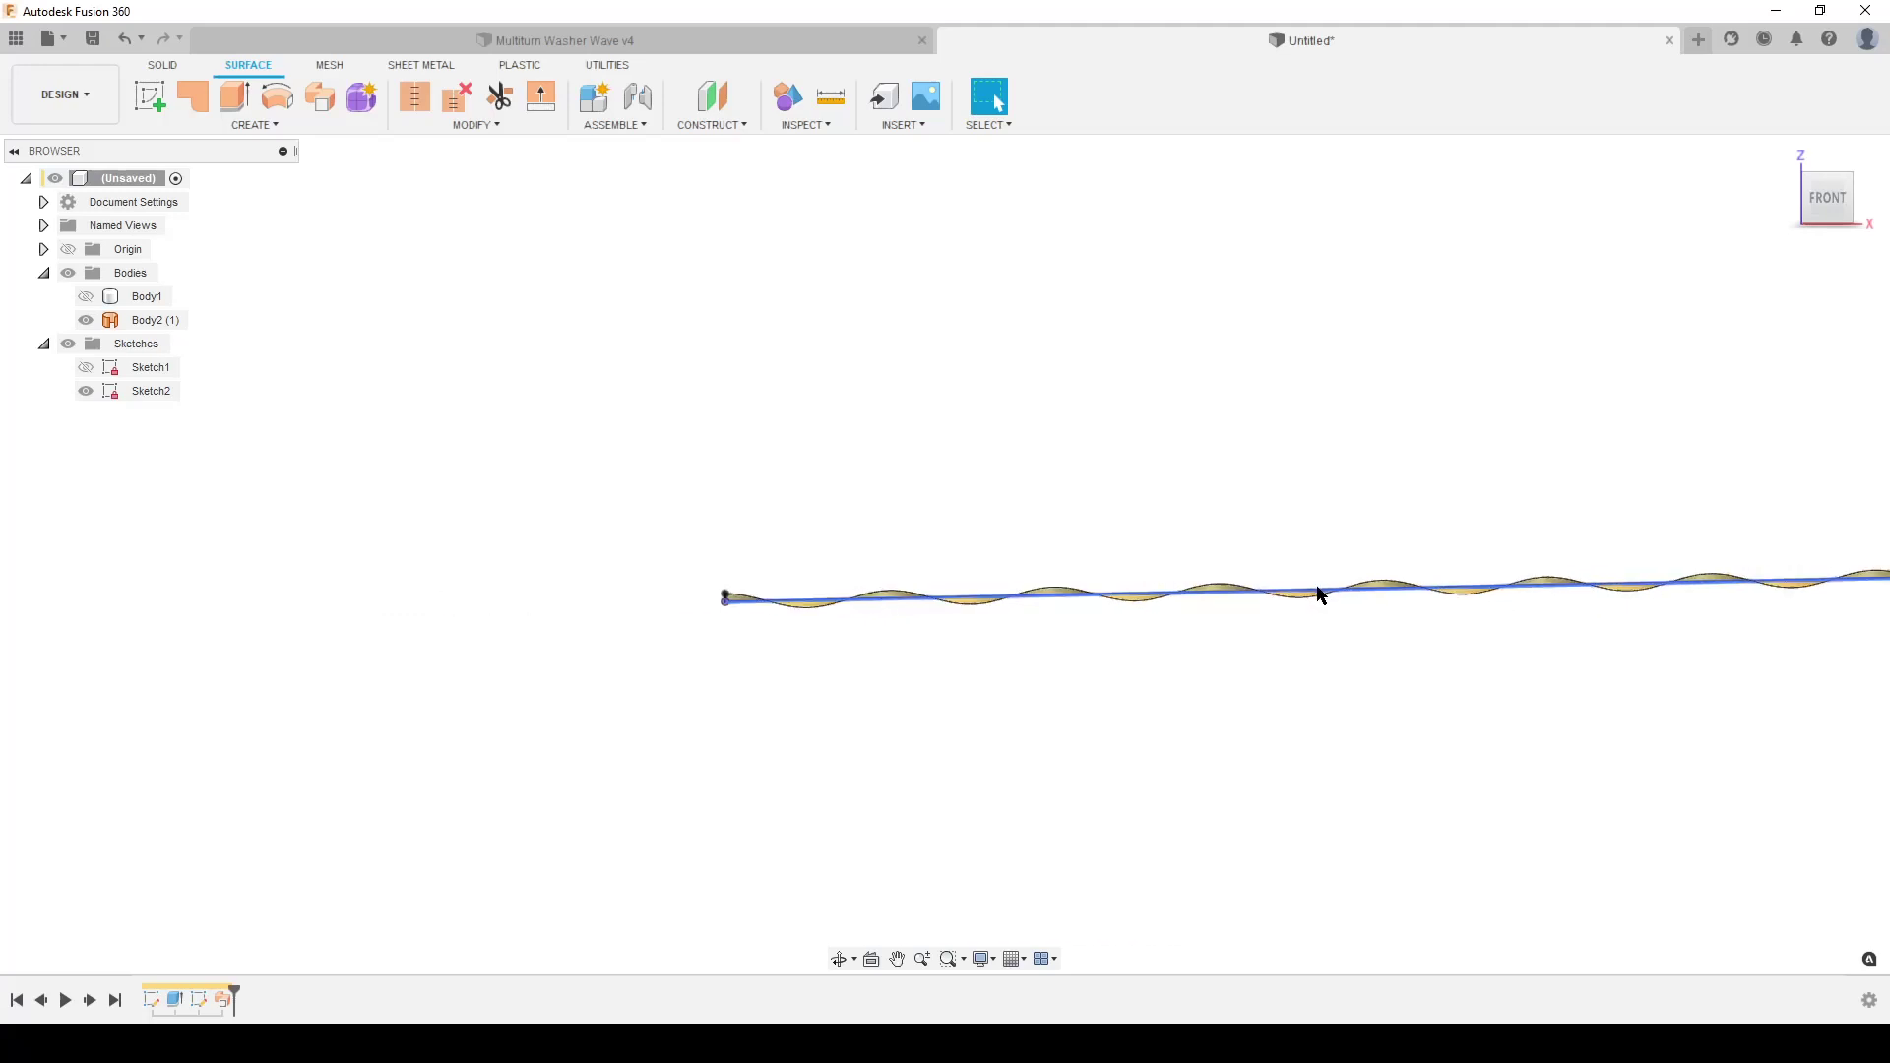
{"action": "scroll", "coordinate": [1433, 630], "scroll_direction": "down", "scroll_amount": 3}
{"action": "middle_click_drag", "start_coordinate": [1474, 635], "coordinate": [1046, 649]}
{"action": "scroll", "coordinate": [1033, 652], "scroll_direction": "up", "scroll_amount": 3}
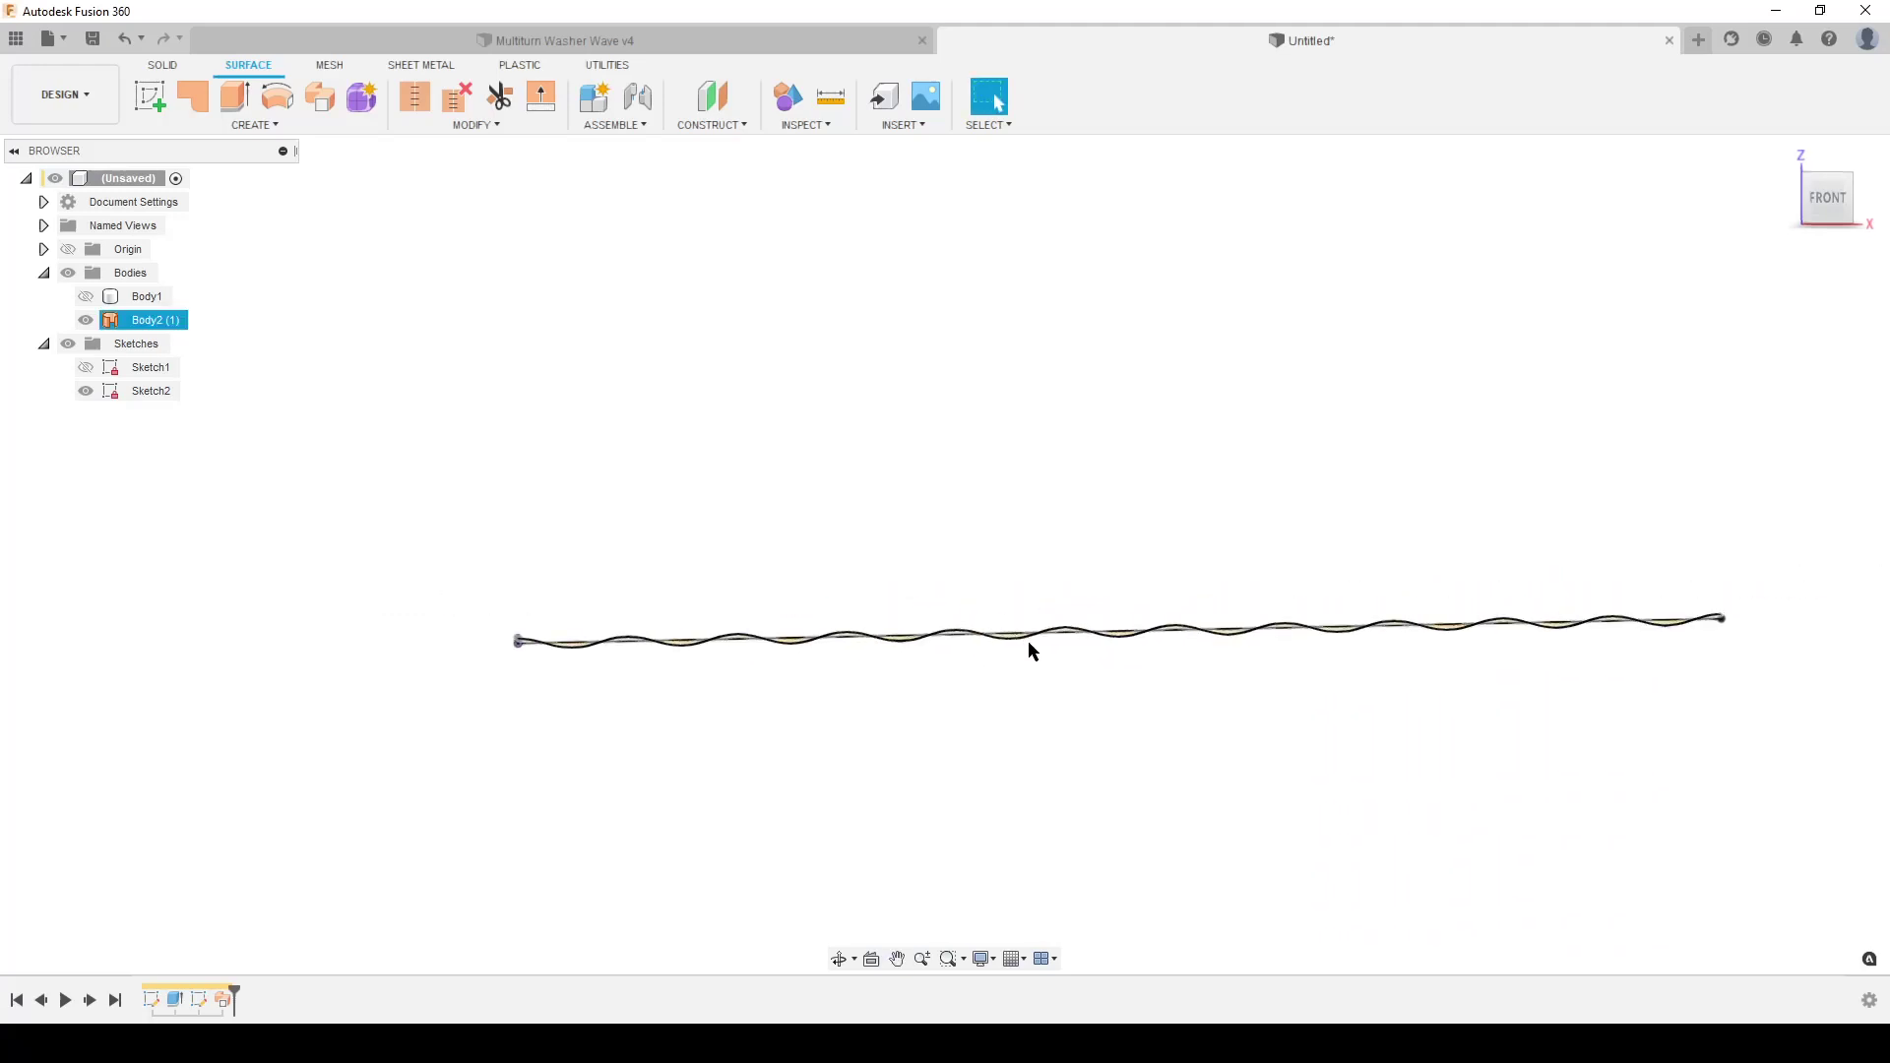
{"action": "scroll", "coordinate": [1033, 651], "scroll_direction": "up", "scroll_amount": 3}
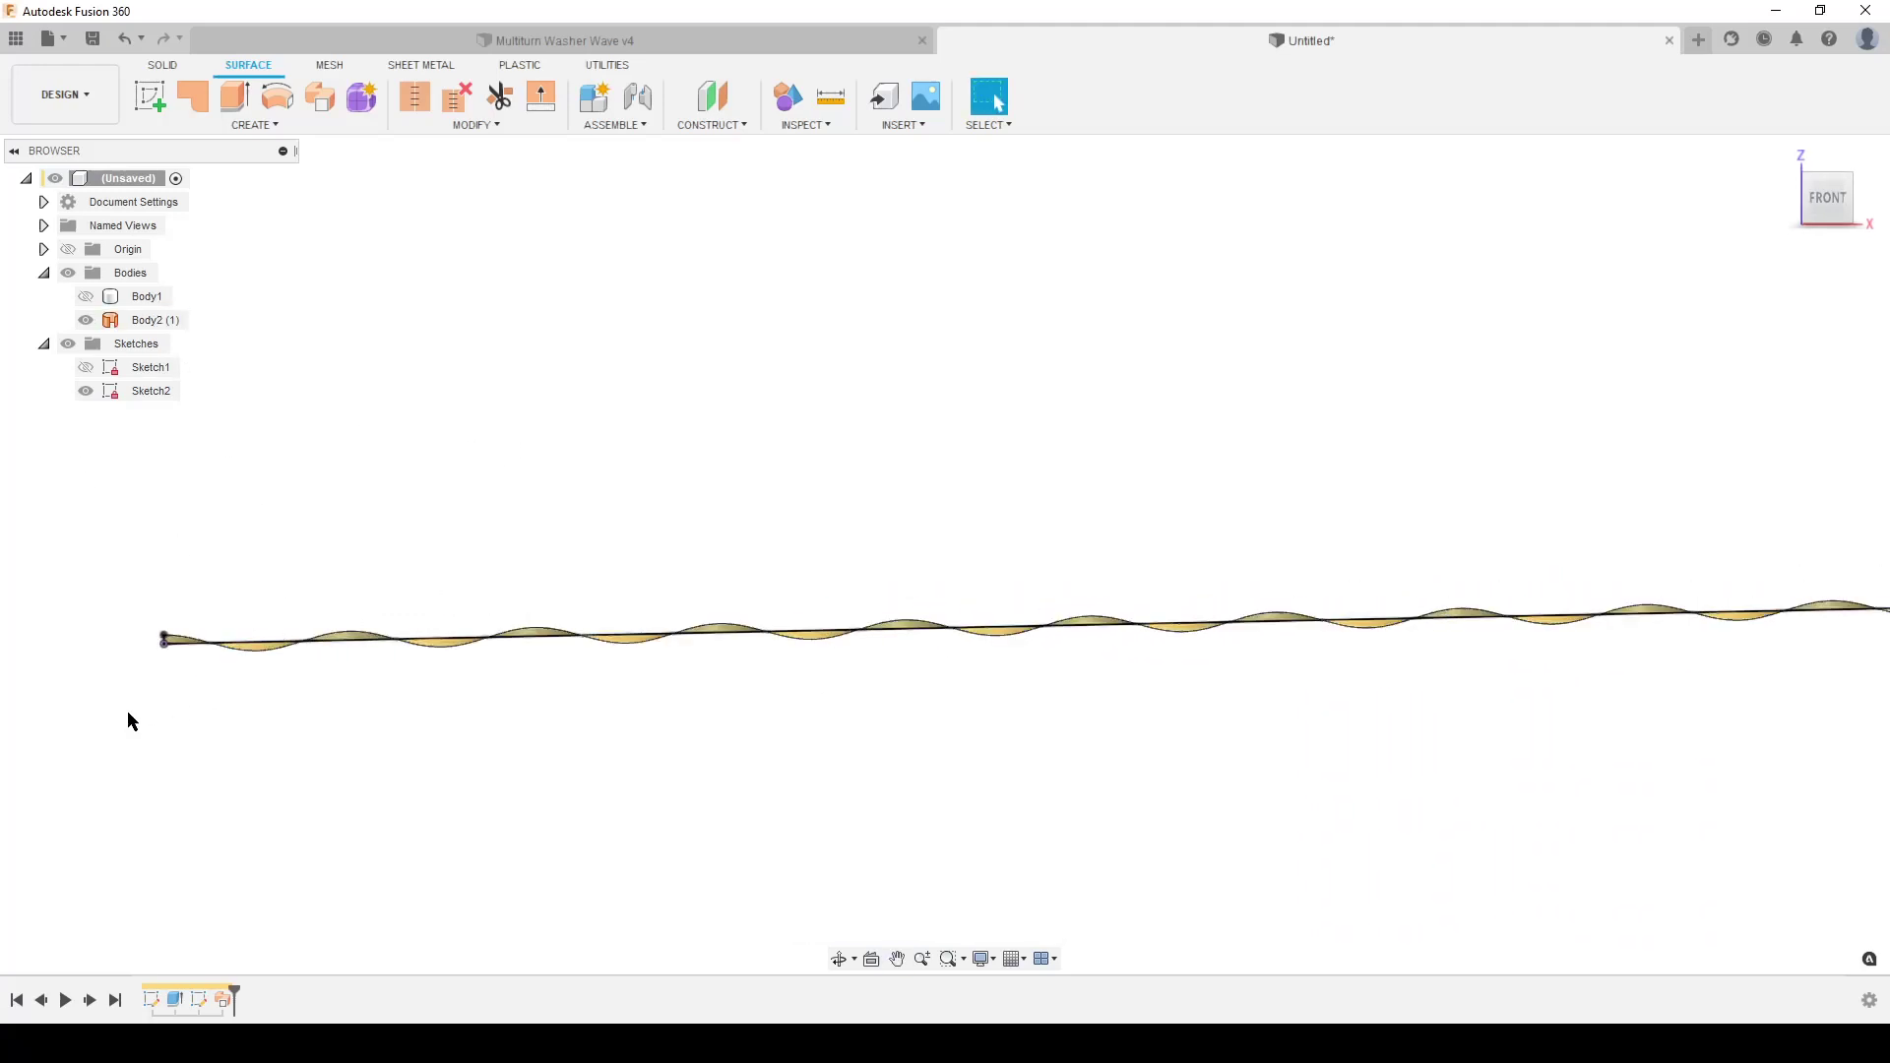
- Hide Sketch2 and project one wave edge of the strip into a new front-plane sketch
{"action": "left_click", "coordinate": [86, 391]}
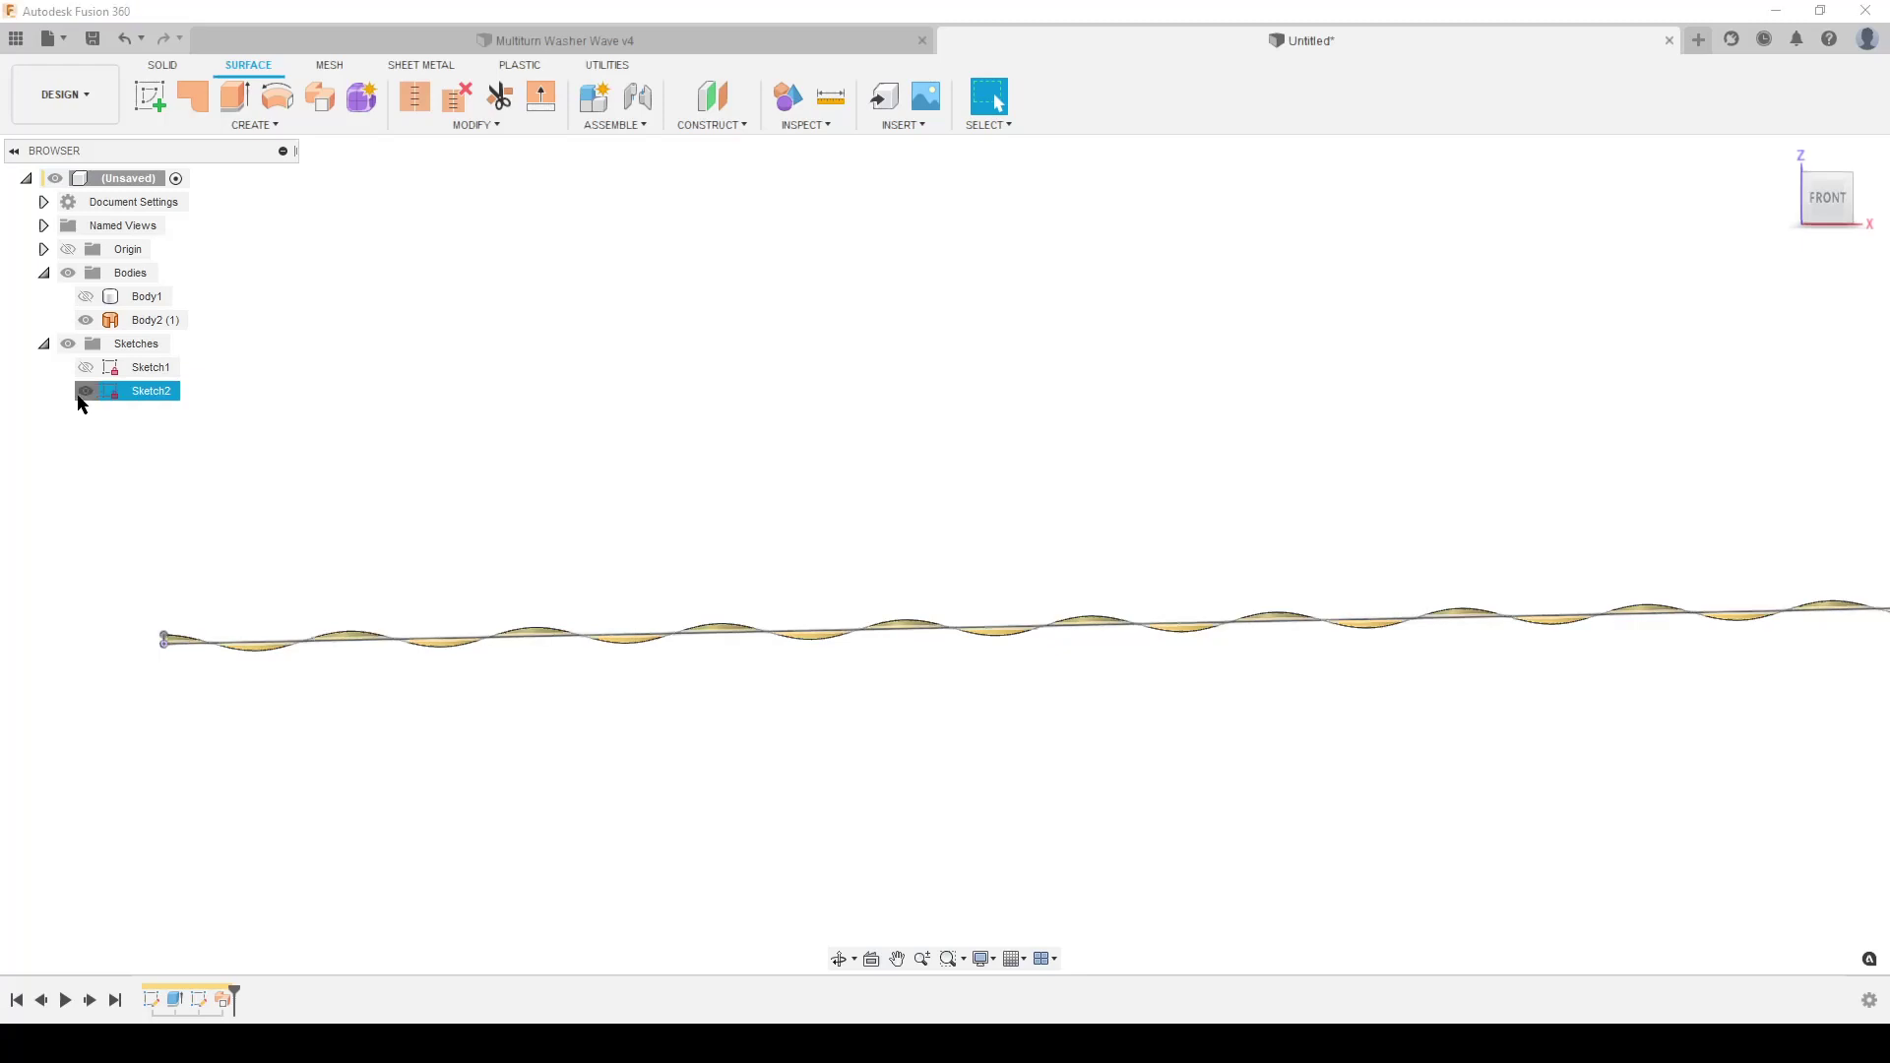
{"action": "left_click", "coordinate": [145, 104]}
{"action": "left_click", "coordinate": [225, 591]}
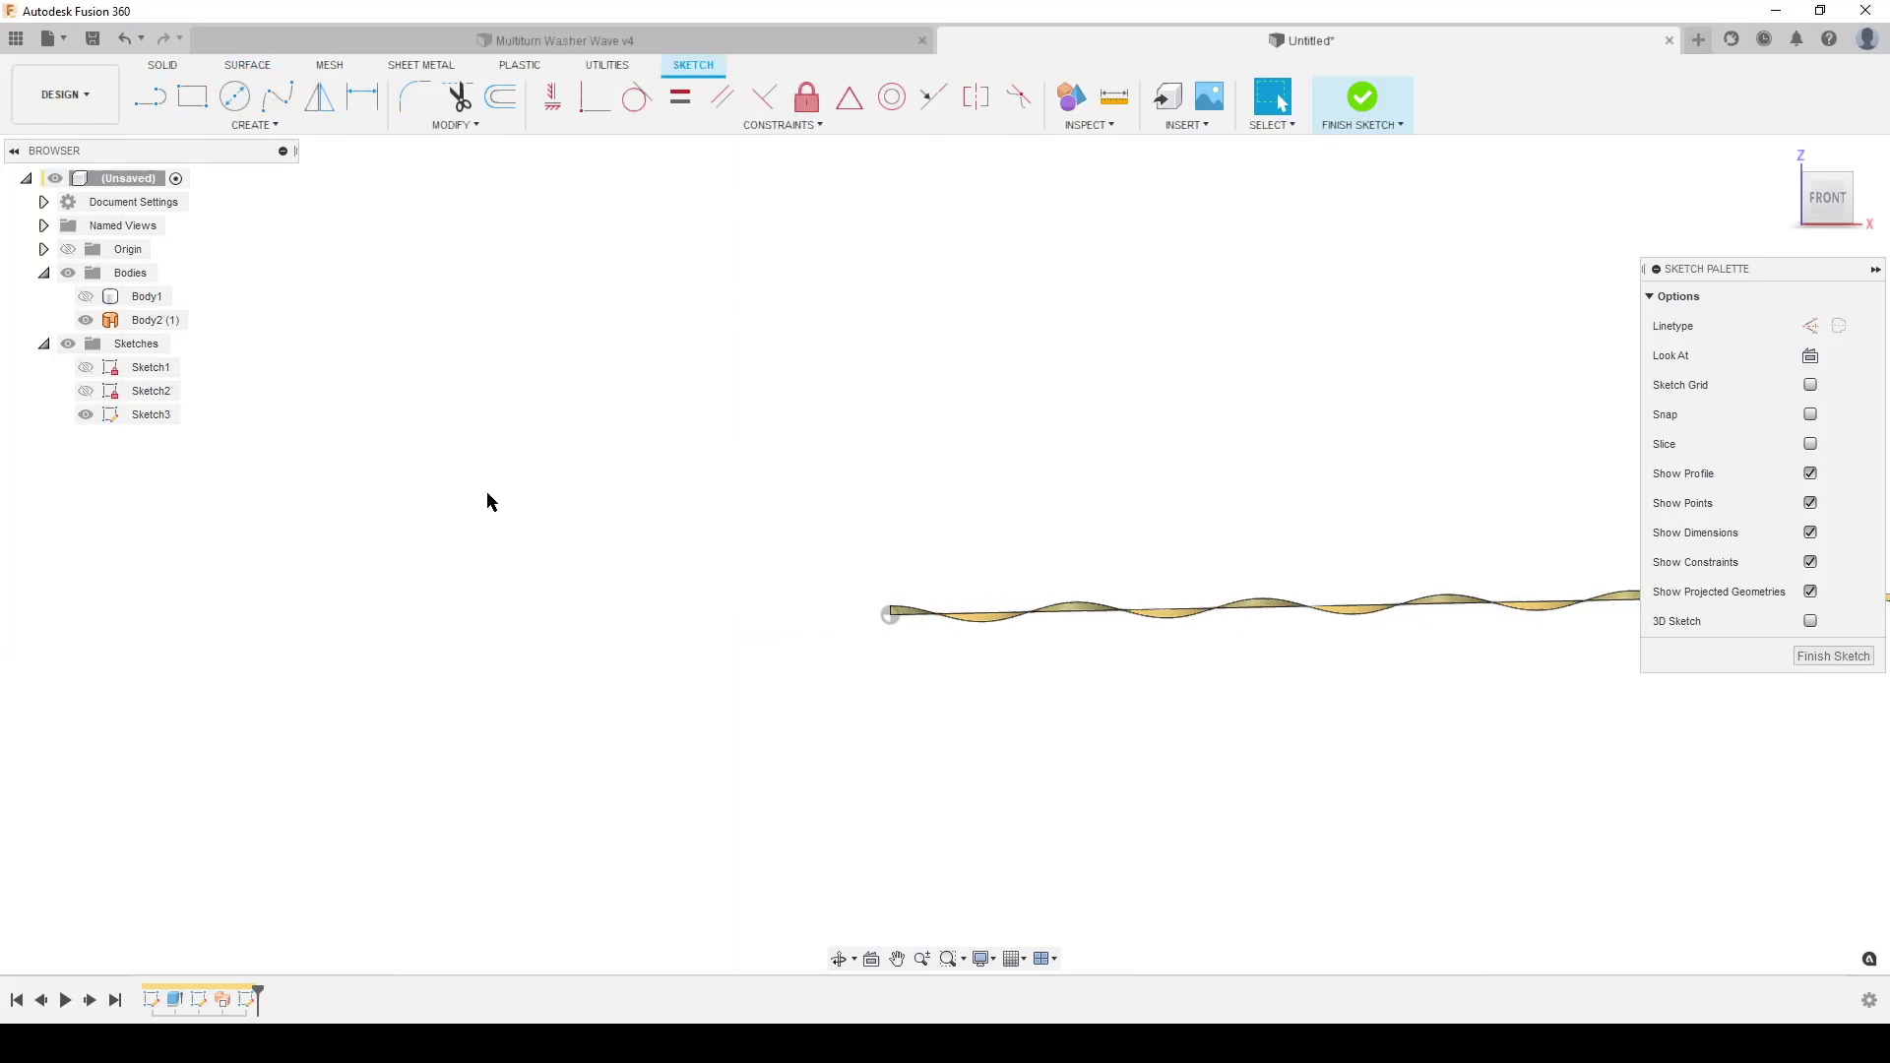
{"action": "key", "text": "p"}
{"action": "scroll", "coordinate": [1113, 730], "scroll_direction": "up", "scroll_amount": 3}
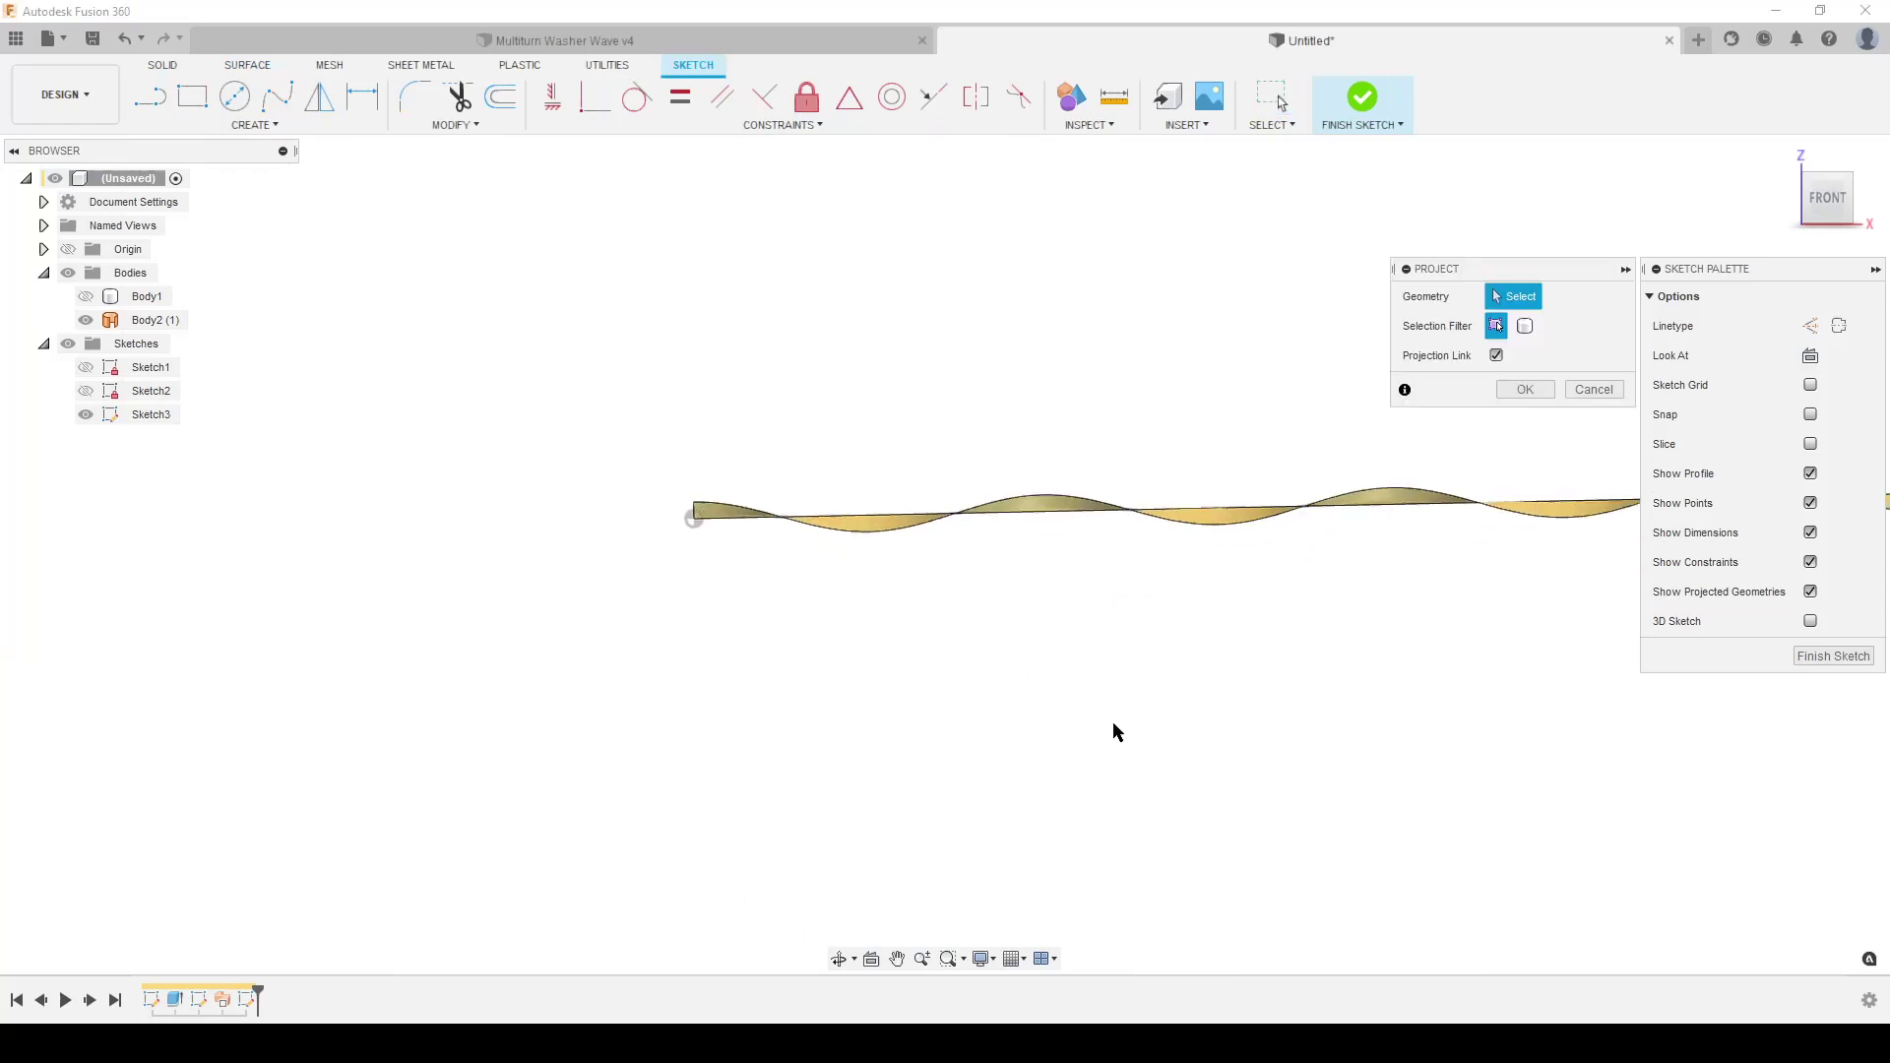
{"action": "left_click", "coordinate": [1061, 510]}
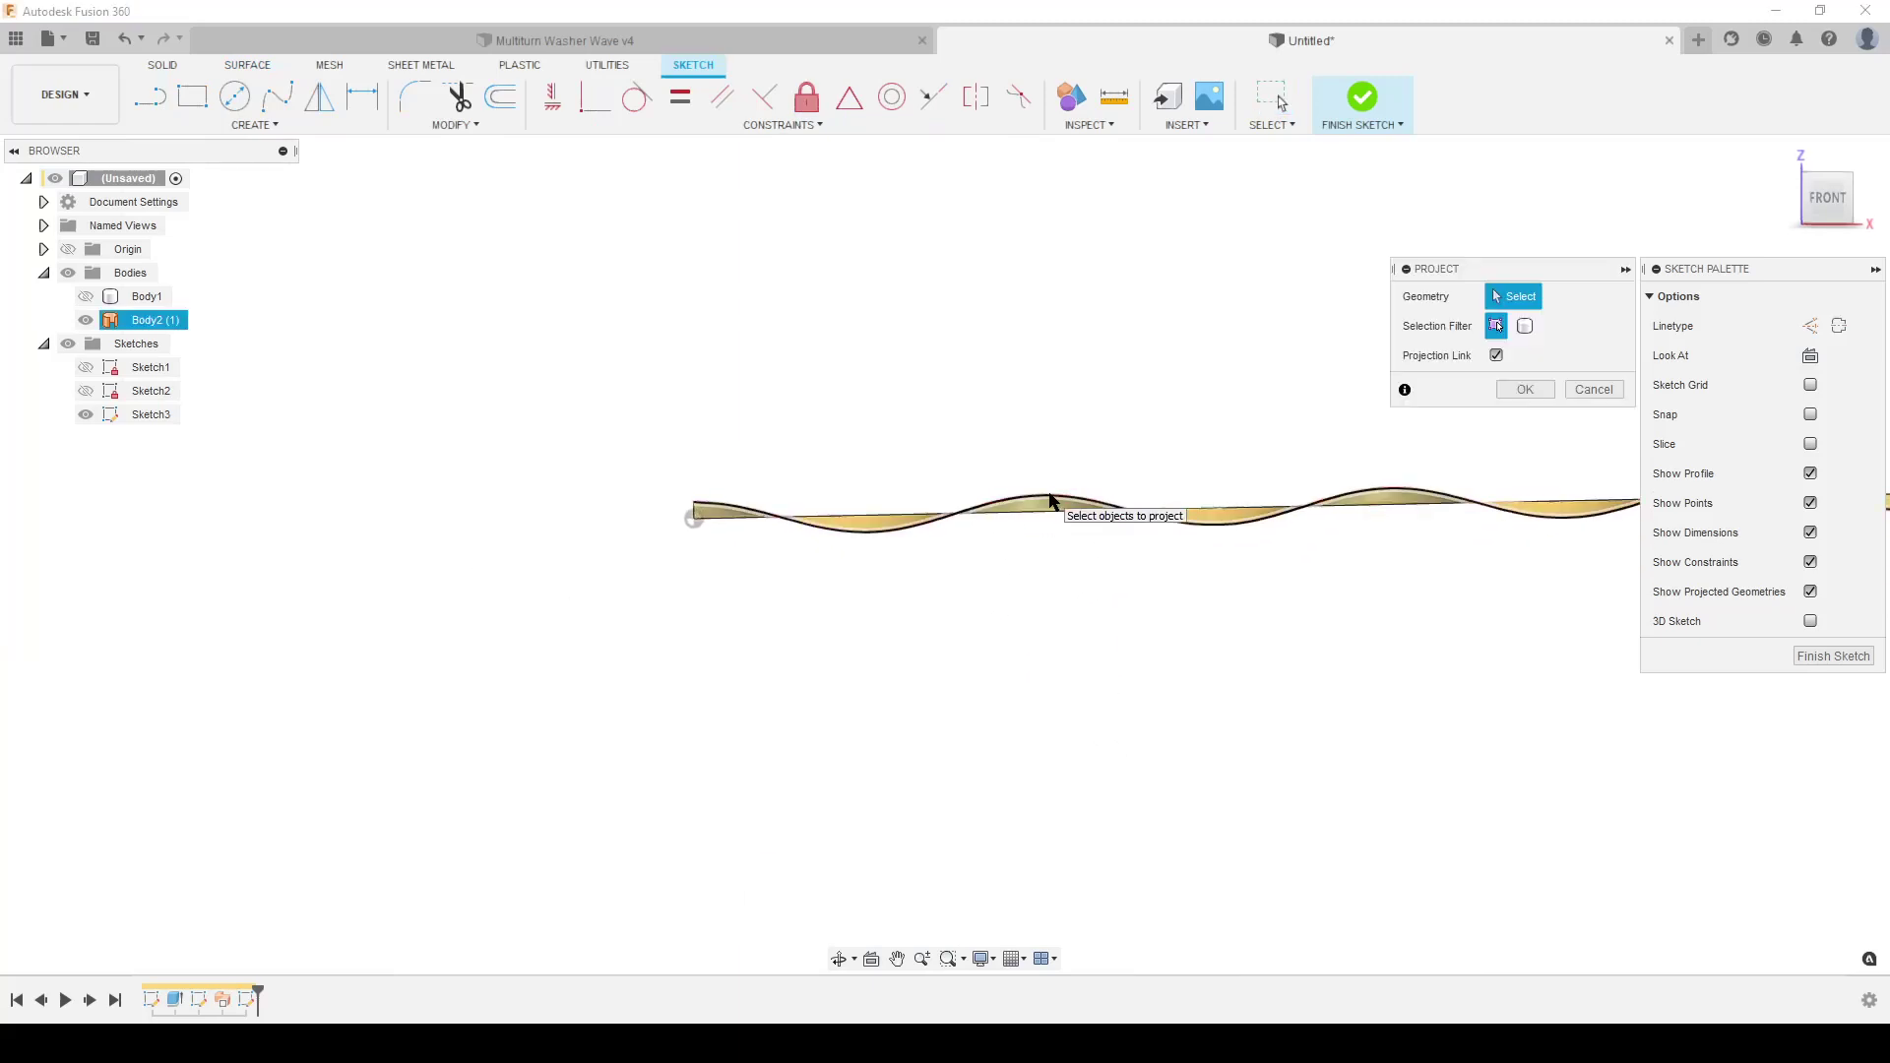
{"action": "left_click", "coordinate": [1050, 502]}
{"action": "left_click", "coordinate": [1522, 391]}
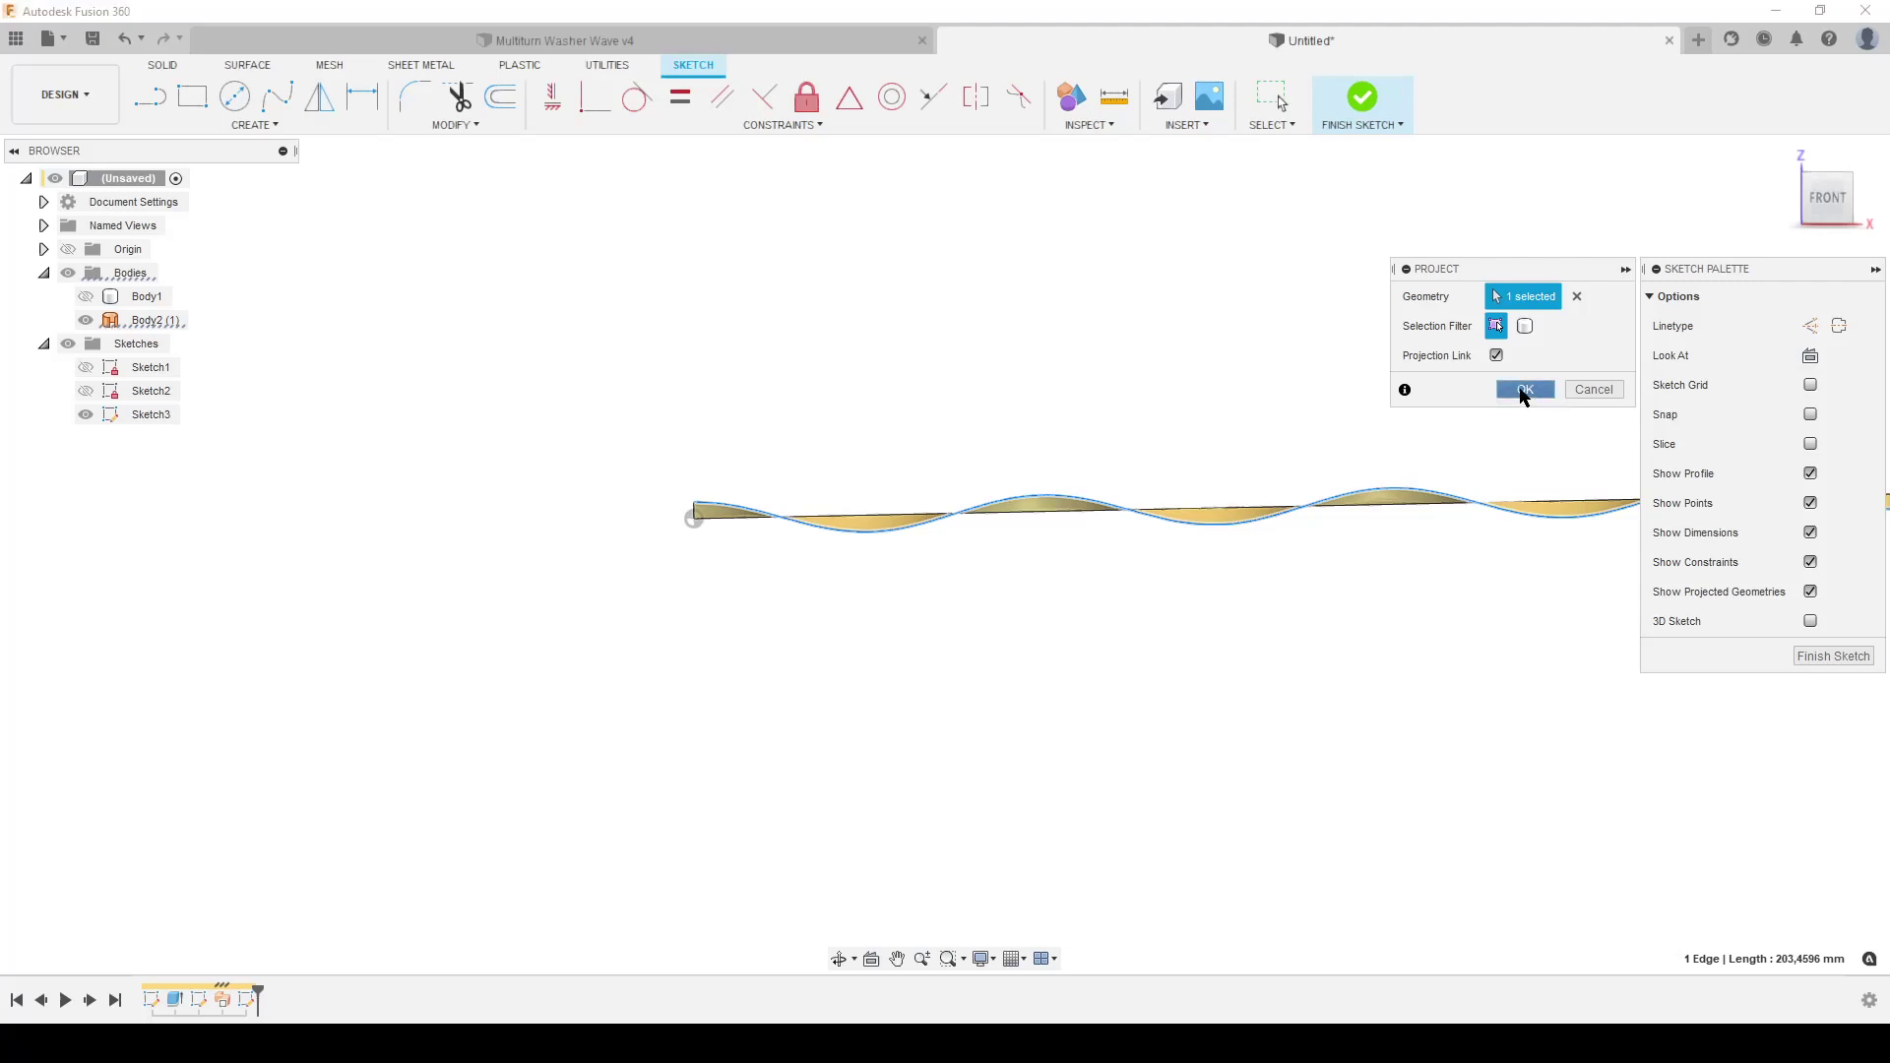
- Finish the sketch and remove the twisted strip body Body2
{"action": "left_click", "coordinate": [1839, 656]}
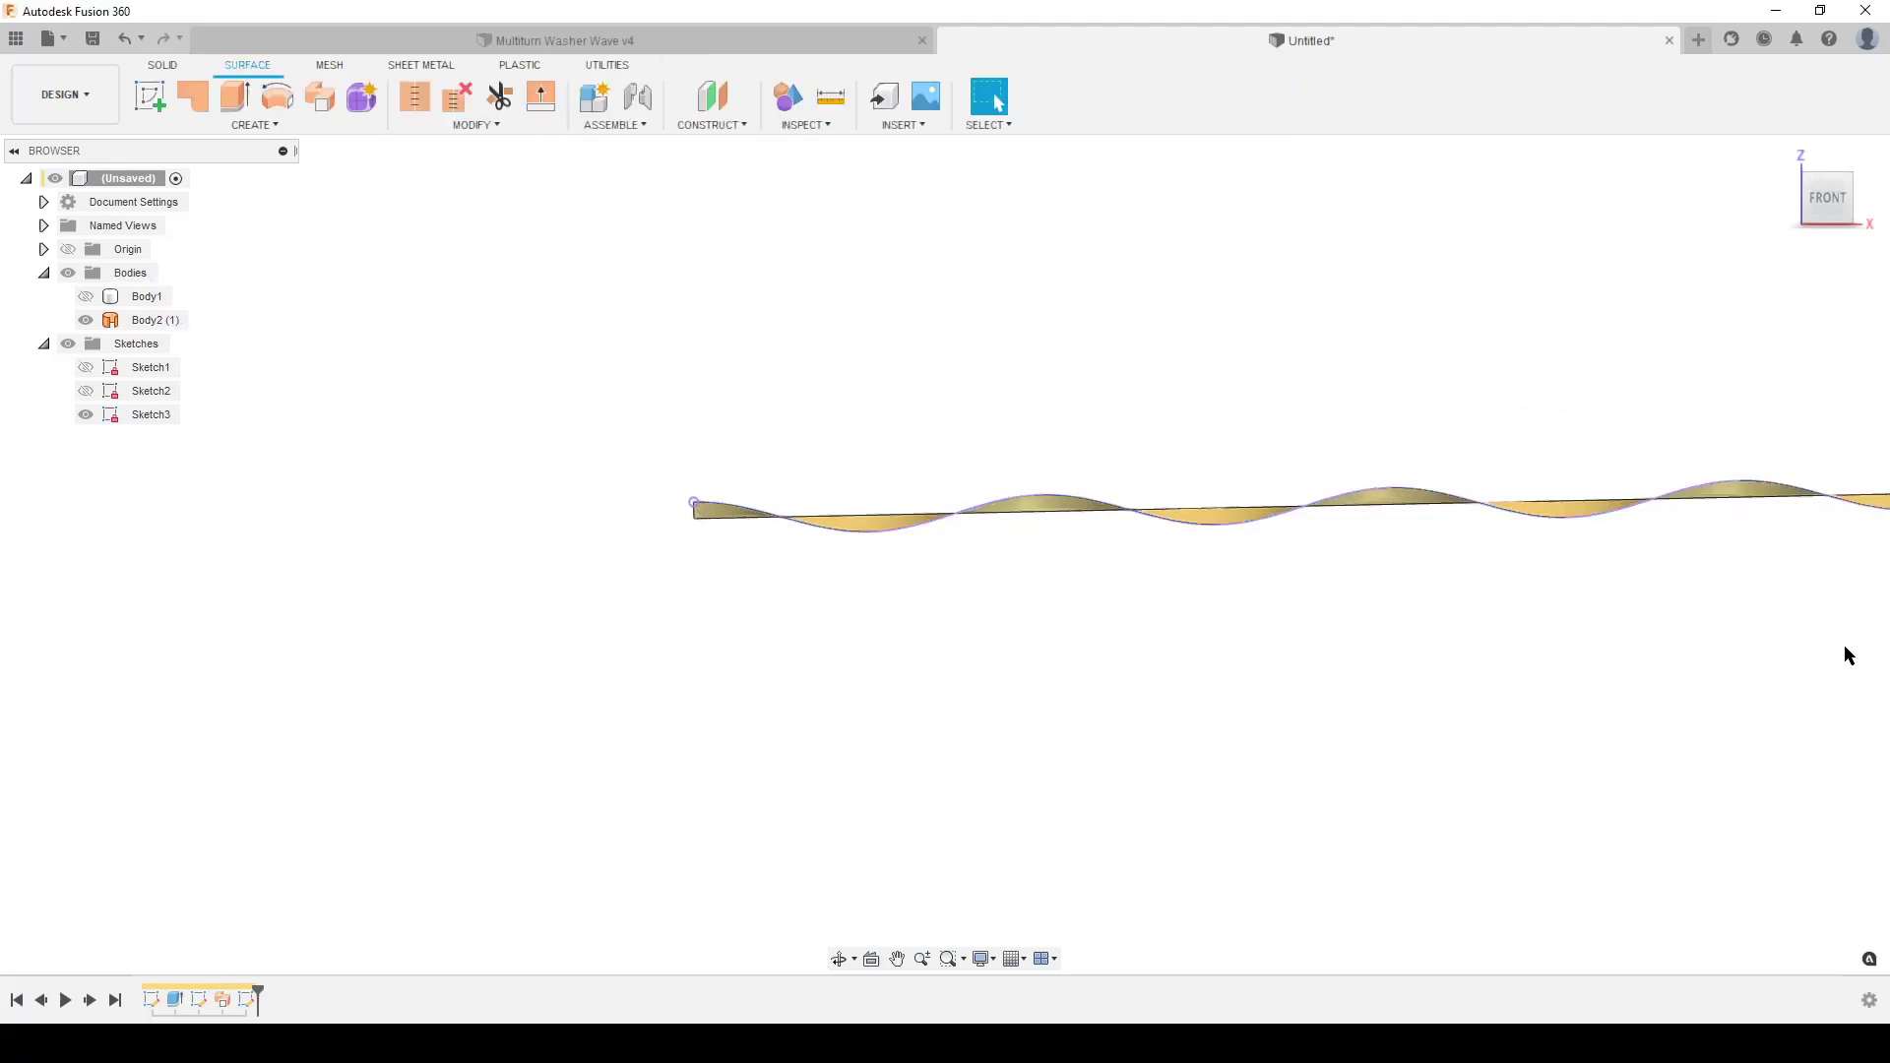
{"action": "right_click", "coordinate": [142, 323]}
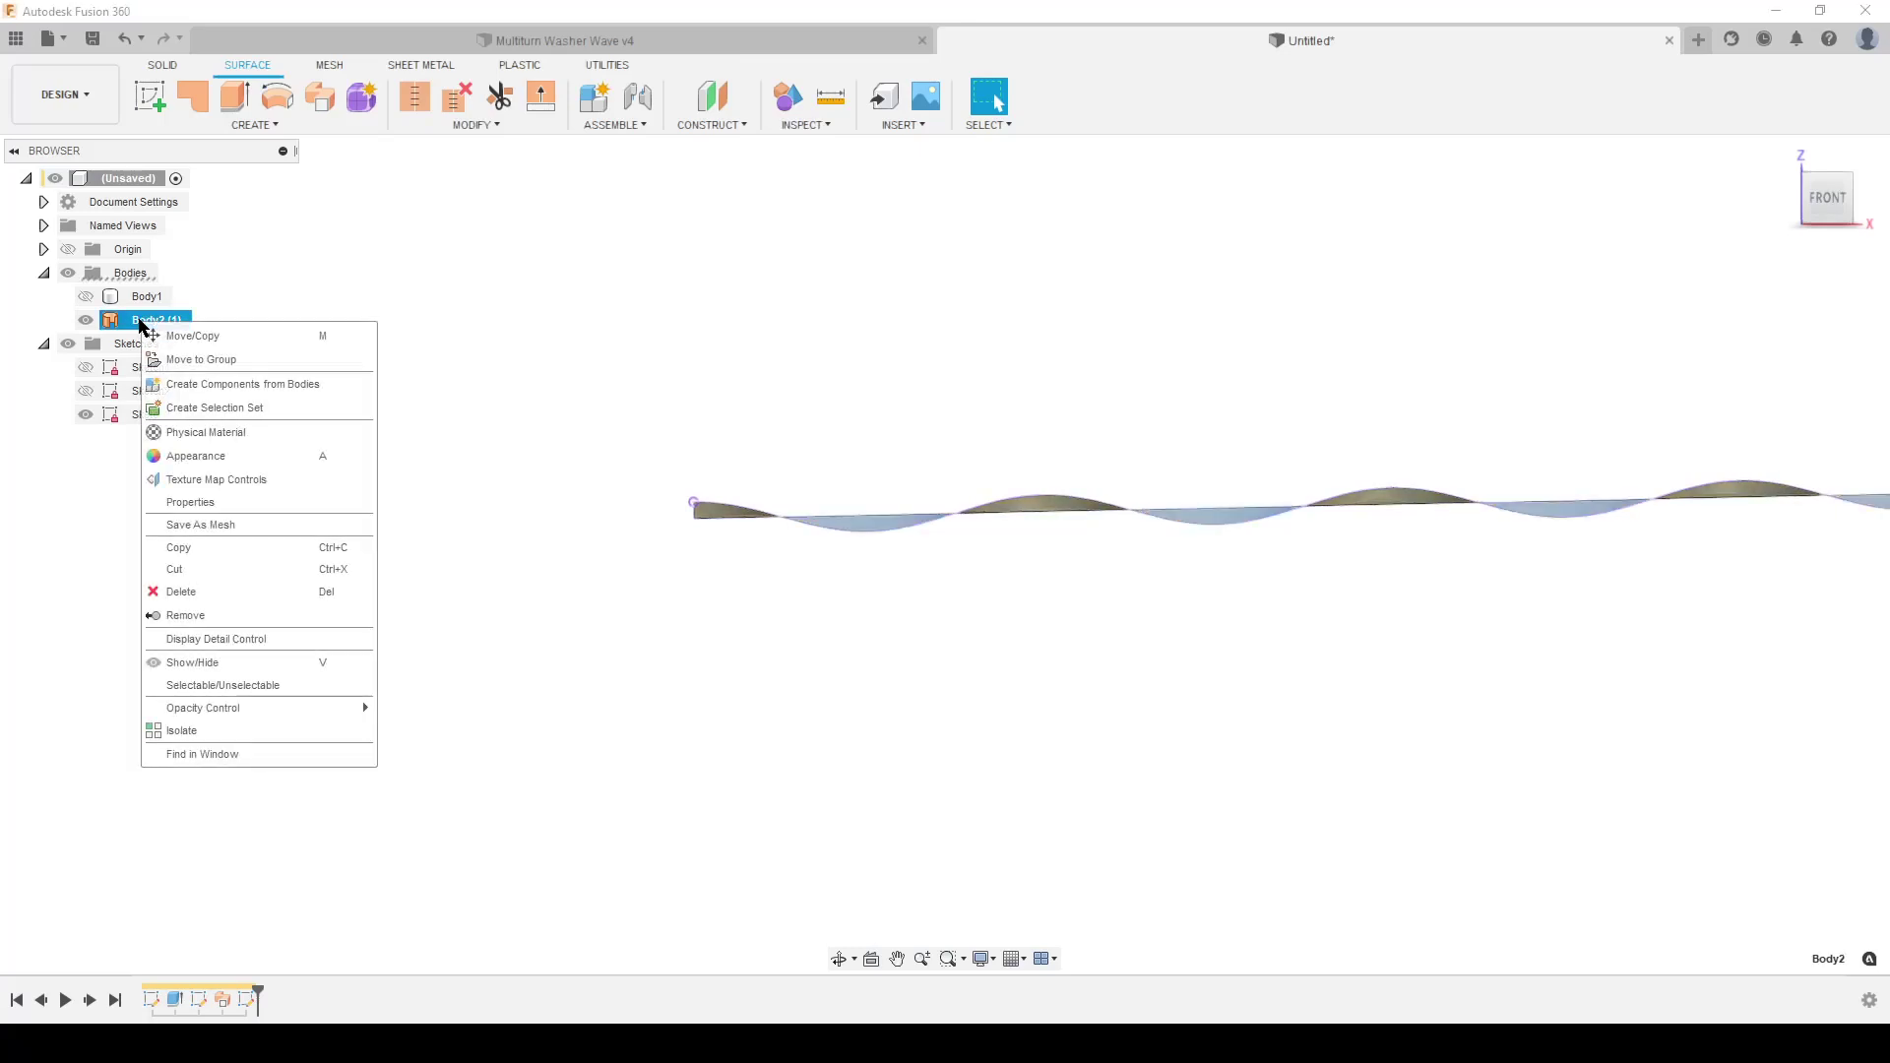
{"action": "left_click", "coordinate": [182, 616]}
- Start a thin-walled extrusion using the wave curve as the profile
{"action": "scroll", "coordinate": [910, 622], "scroll_direction": "down", "scroll_amount": 4}
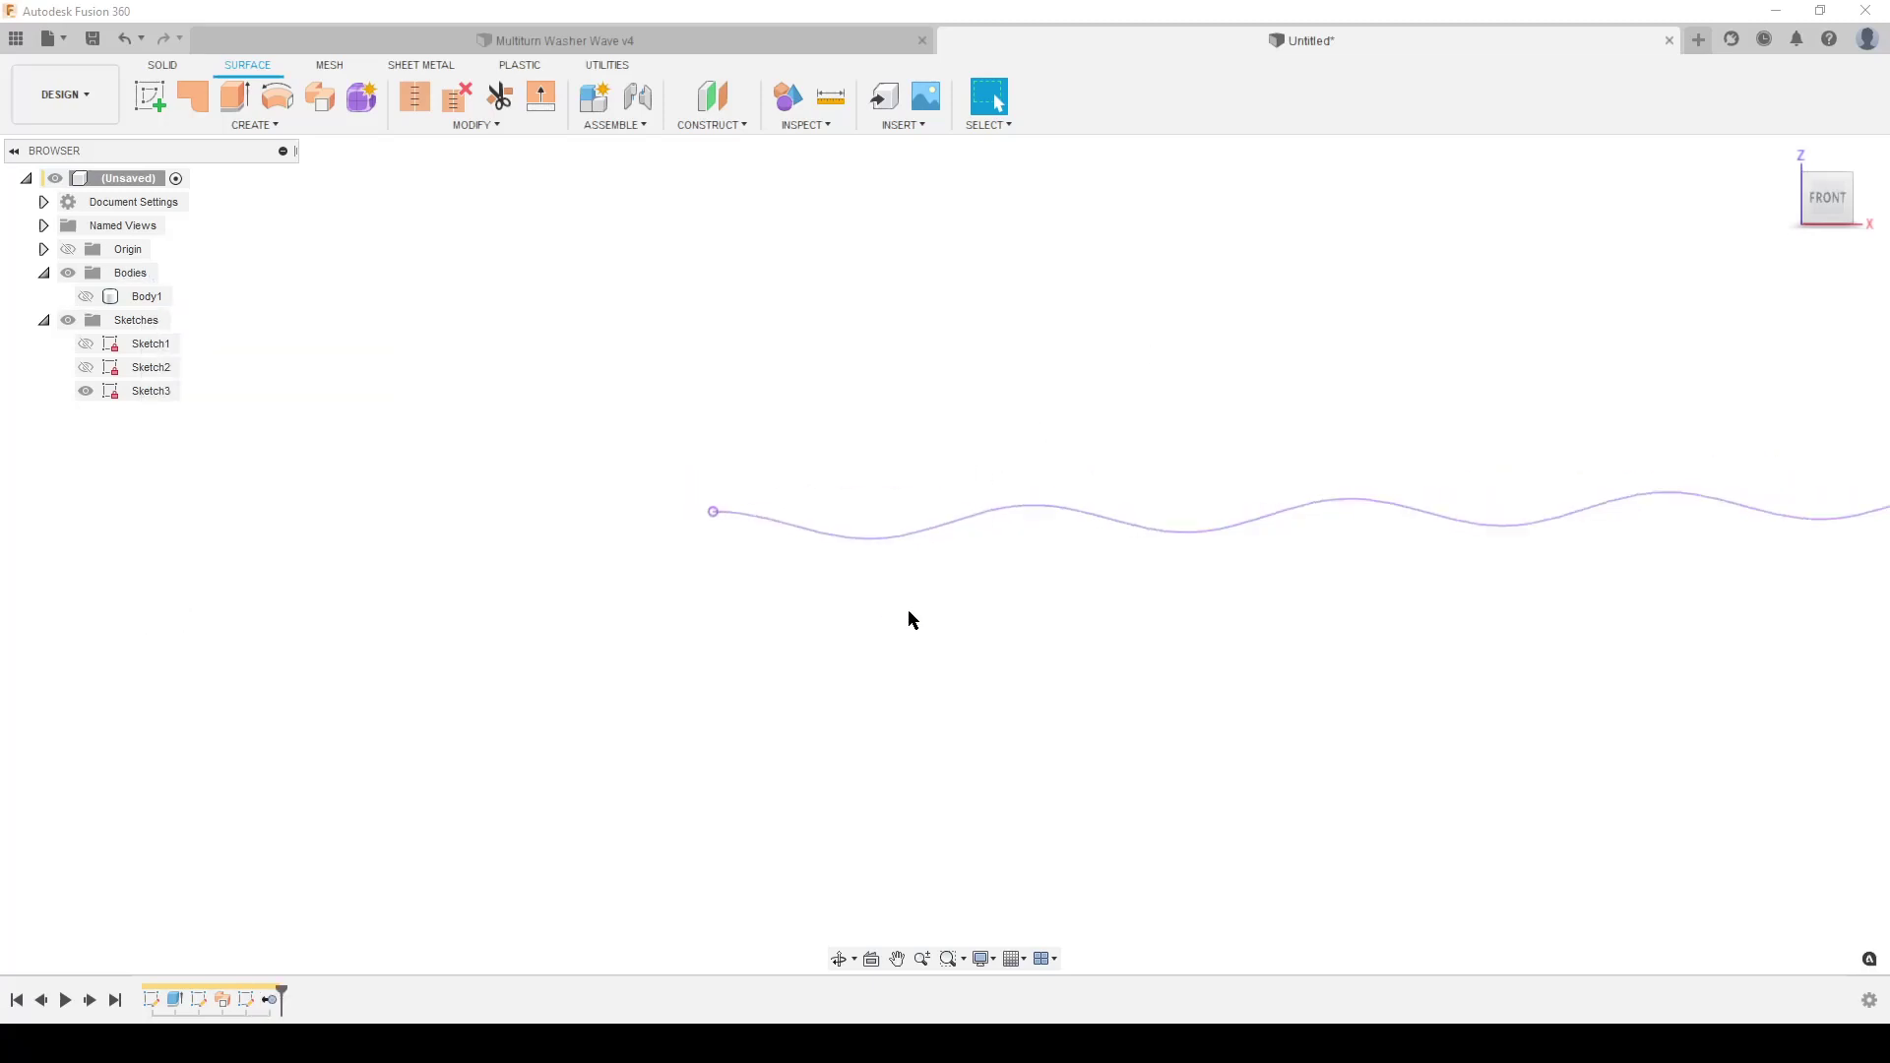
{"action": "middle_click_drag", "start_coordinate": [1017, 645], "coordinate": [751, 616]}
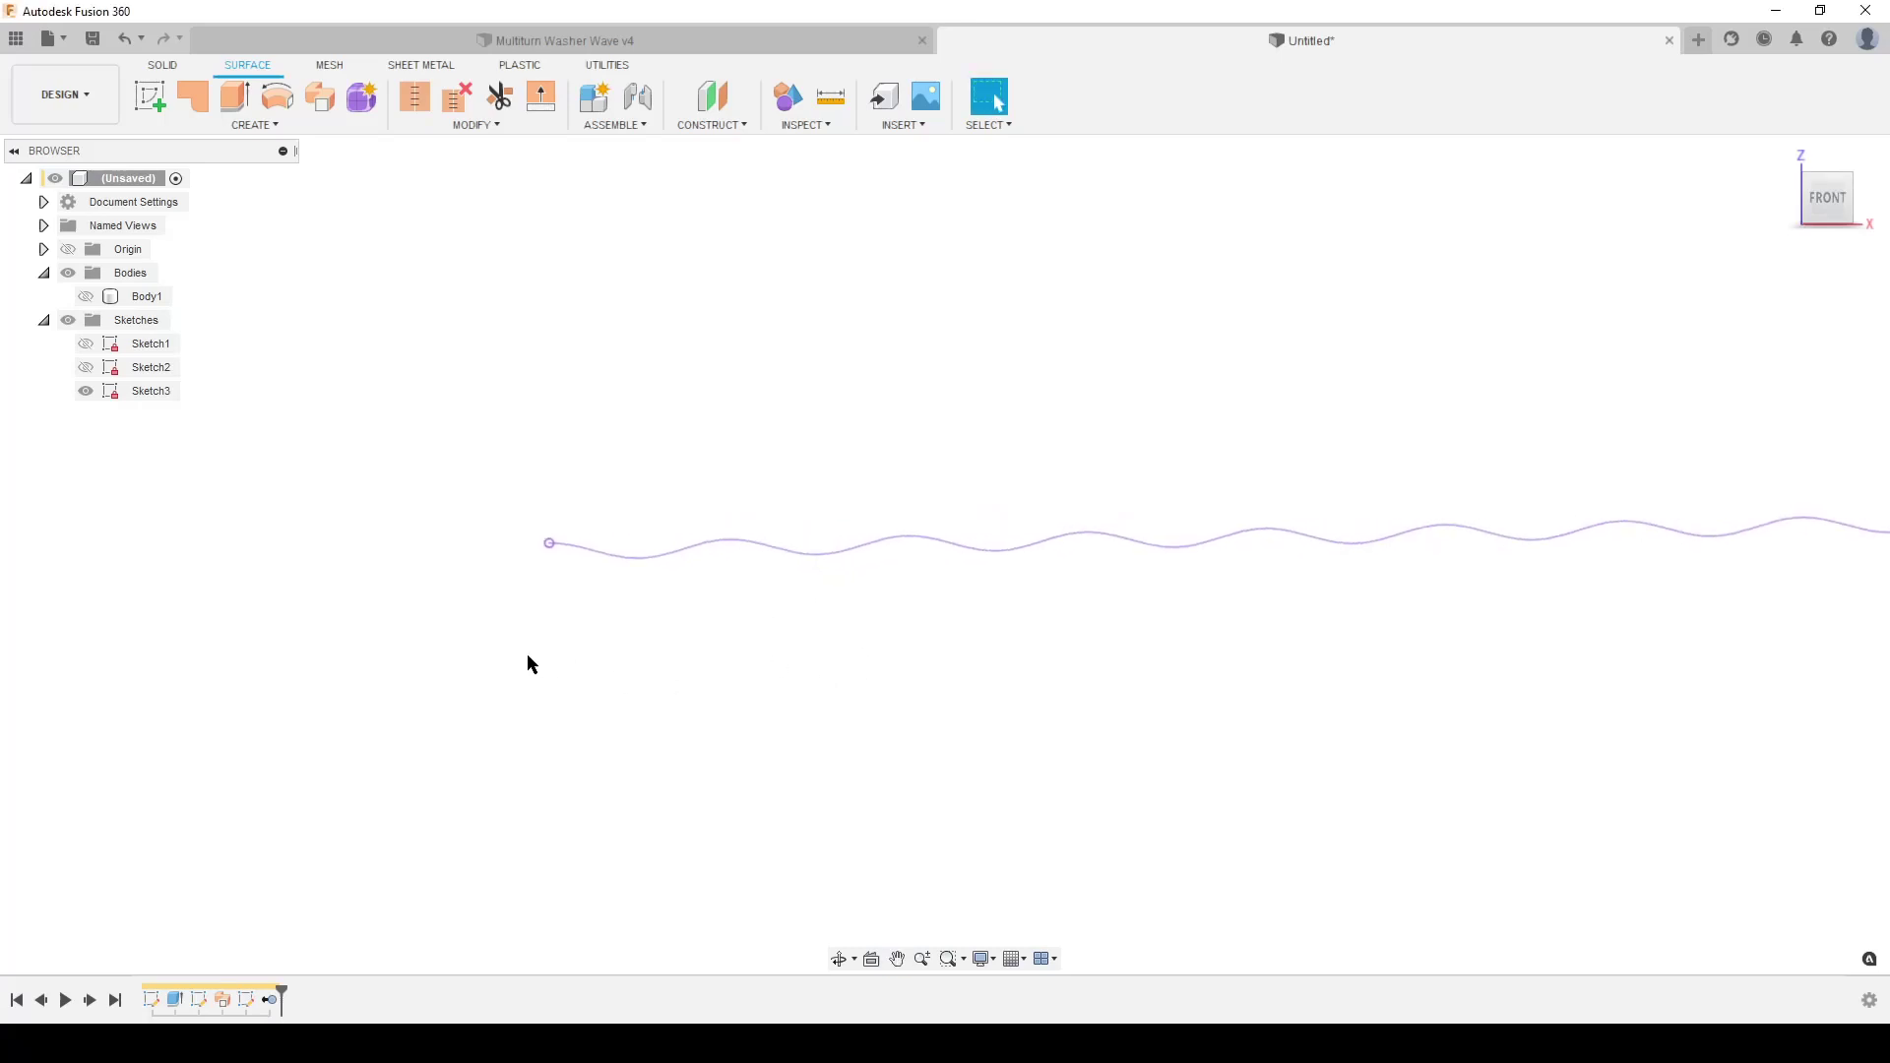
{"action": "scroll", "coordinate": [699, 523], "scroll_direction": "up", "scroll_amount": 2}
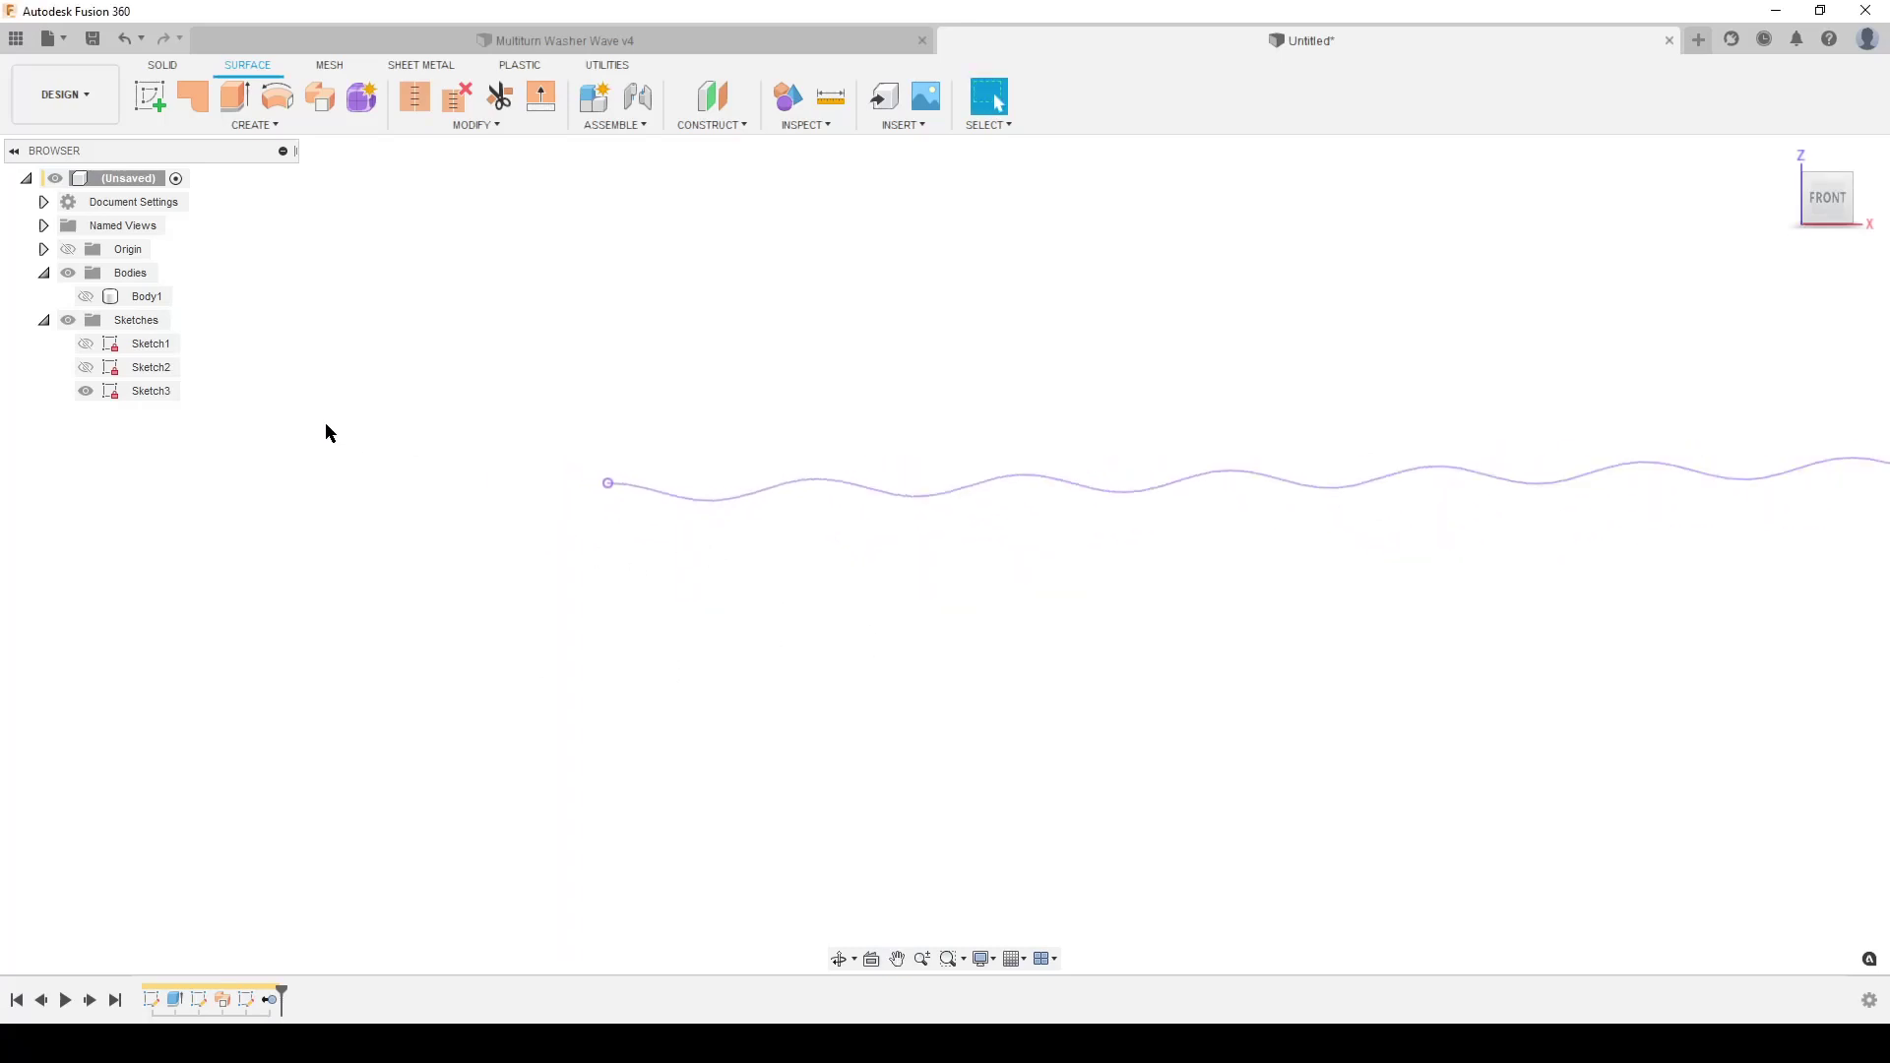
{"action": "middle_click_drag", "start_coordinate": [748, 311], "coordinate": [599, 372]}
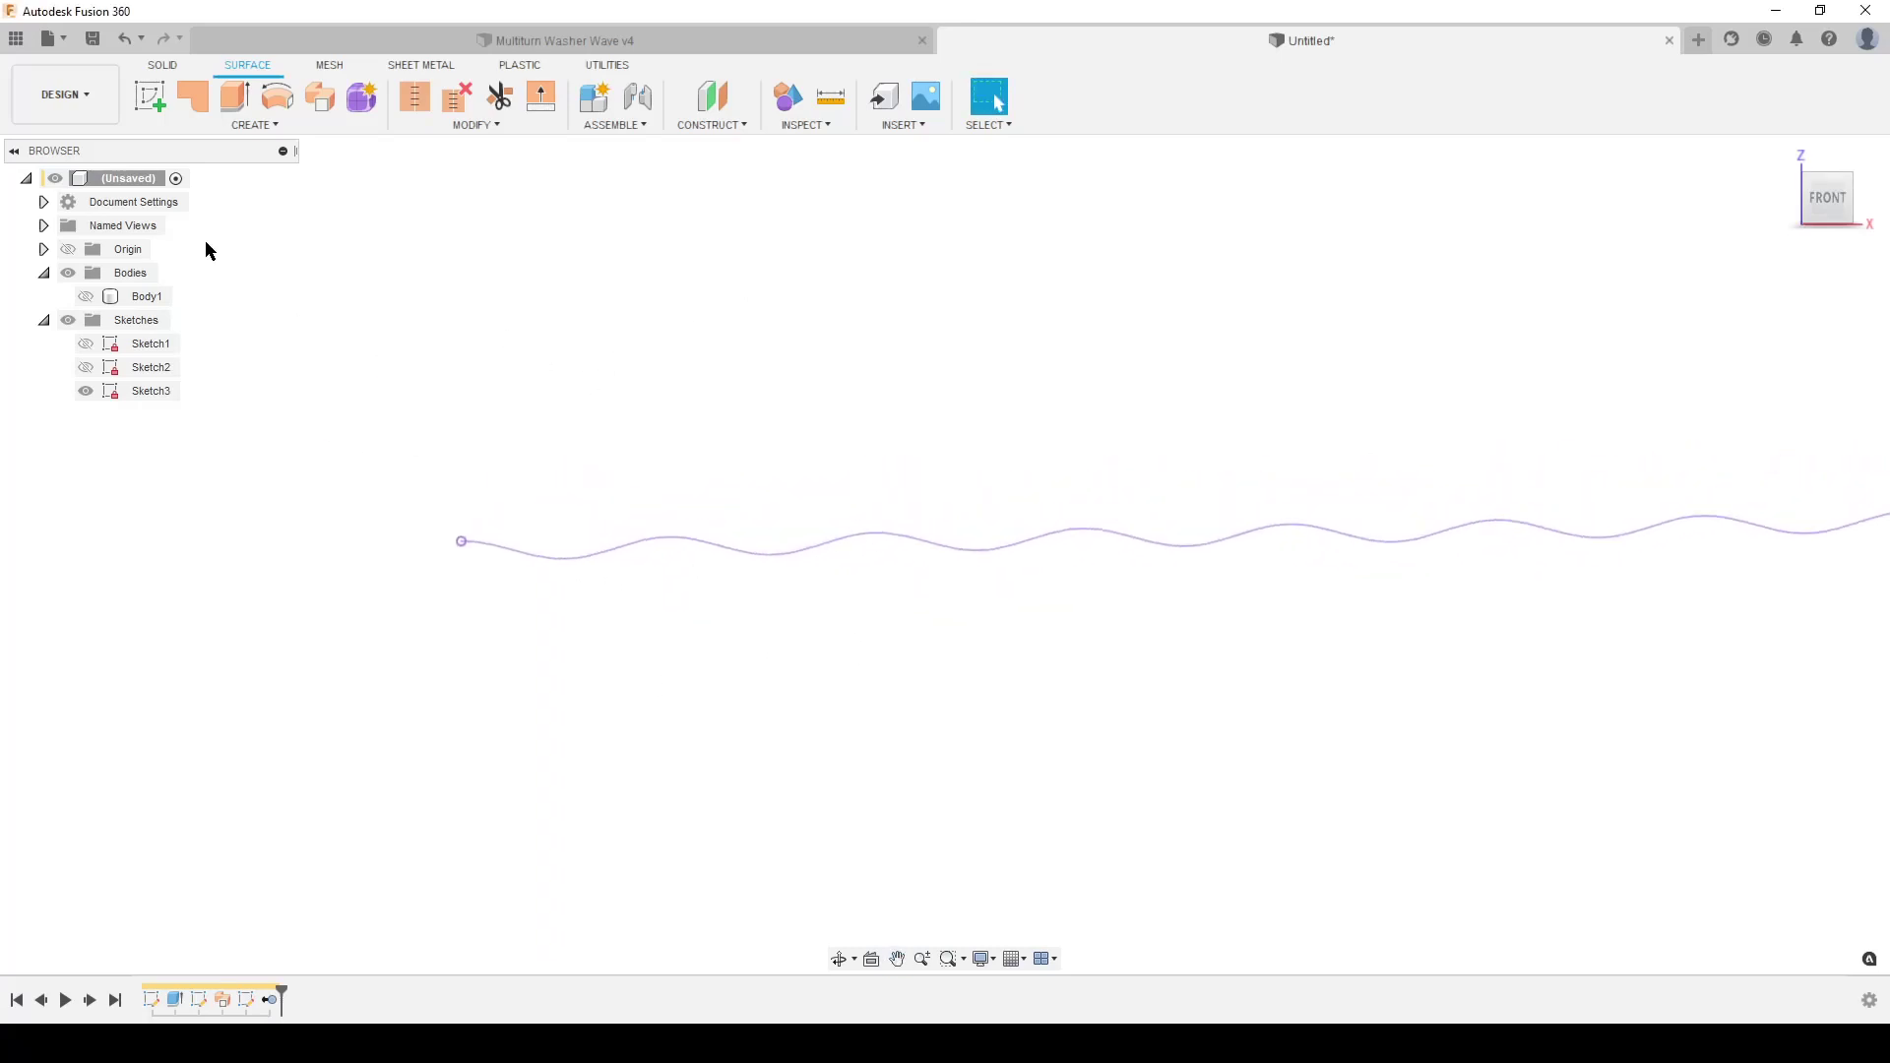
{"action": "left_click", "coordinate": [160, 67]}
{"action": "left_click", "coordinate": [192, 95]}
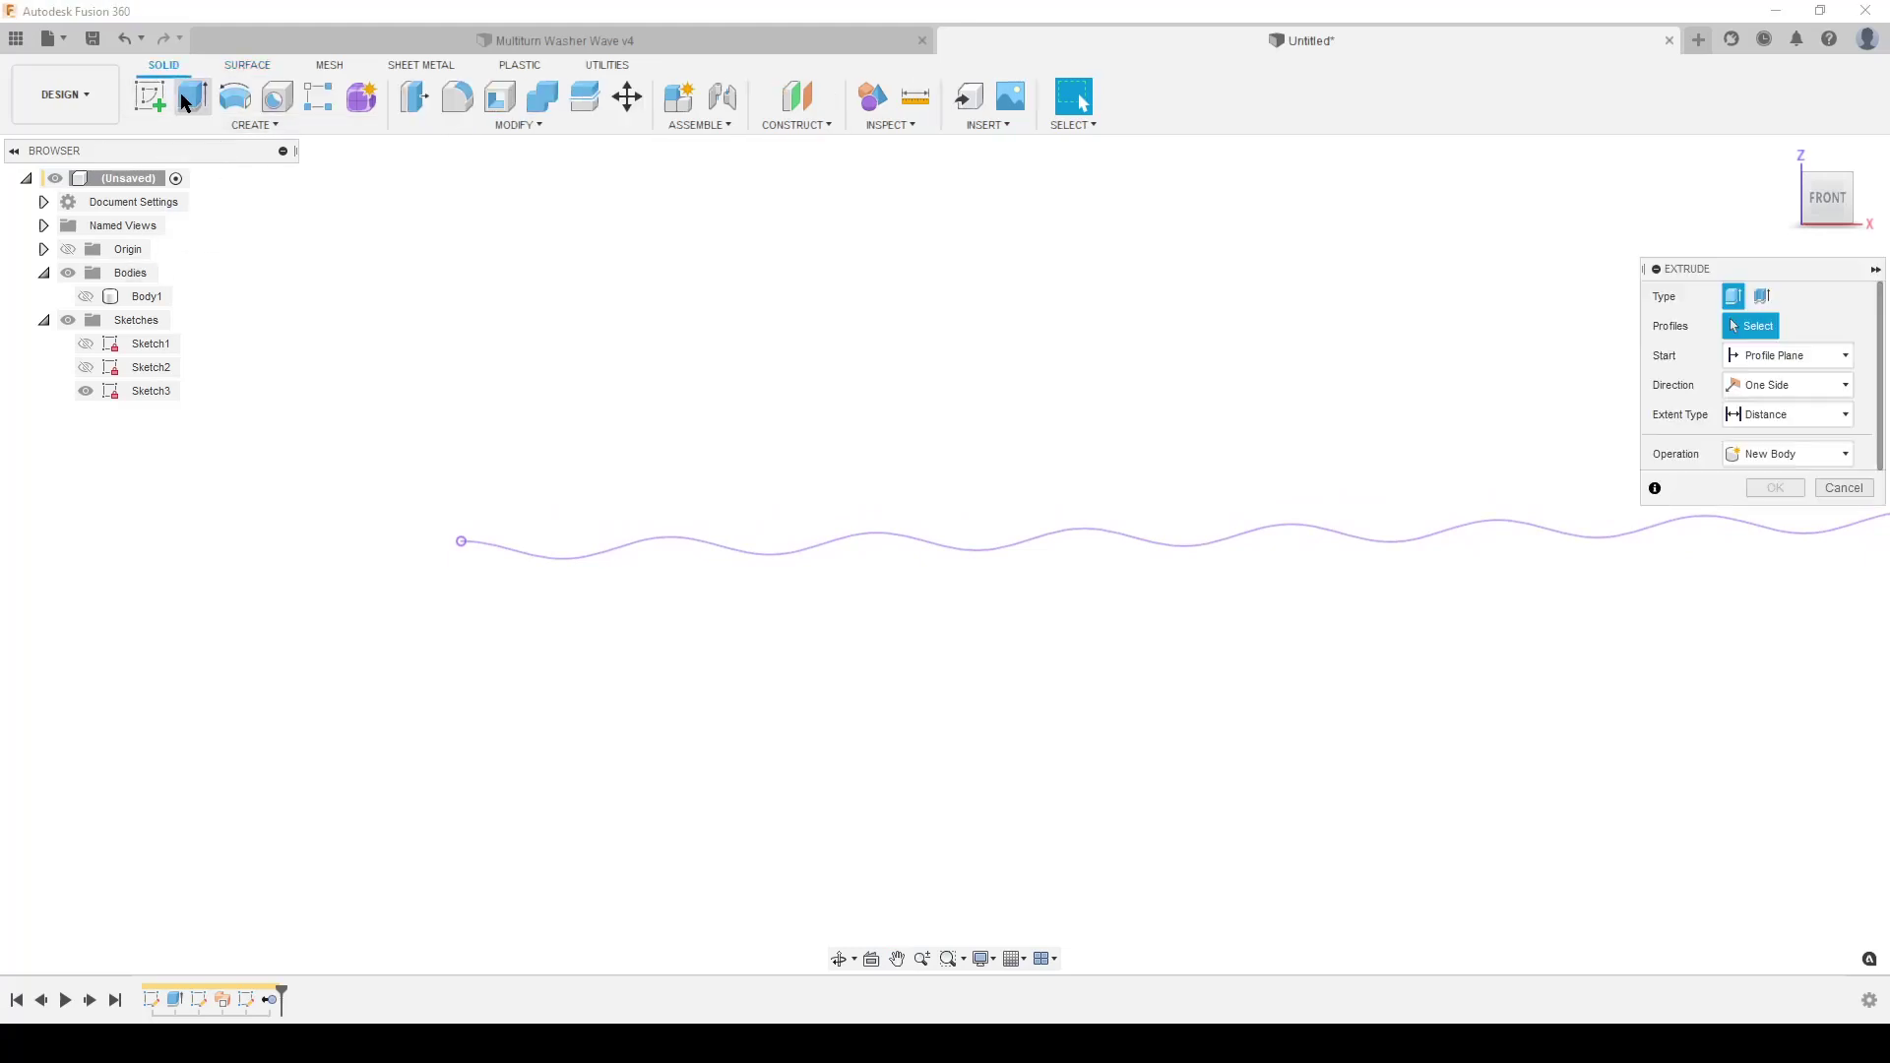
{"action": "left_click", "coordinate": [1762, 295]}
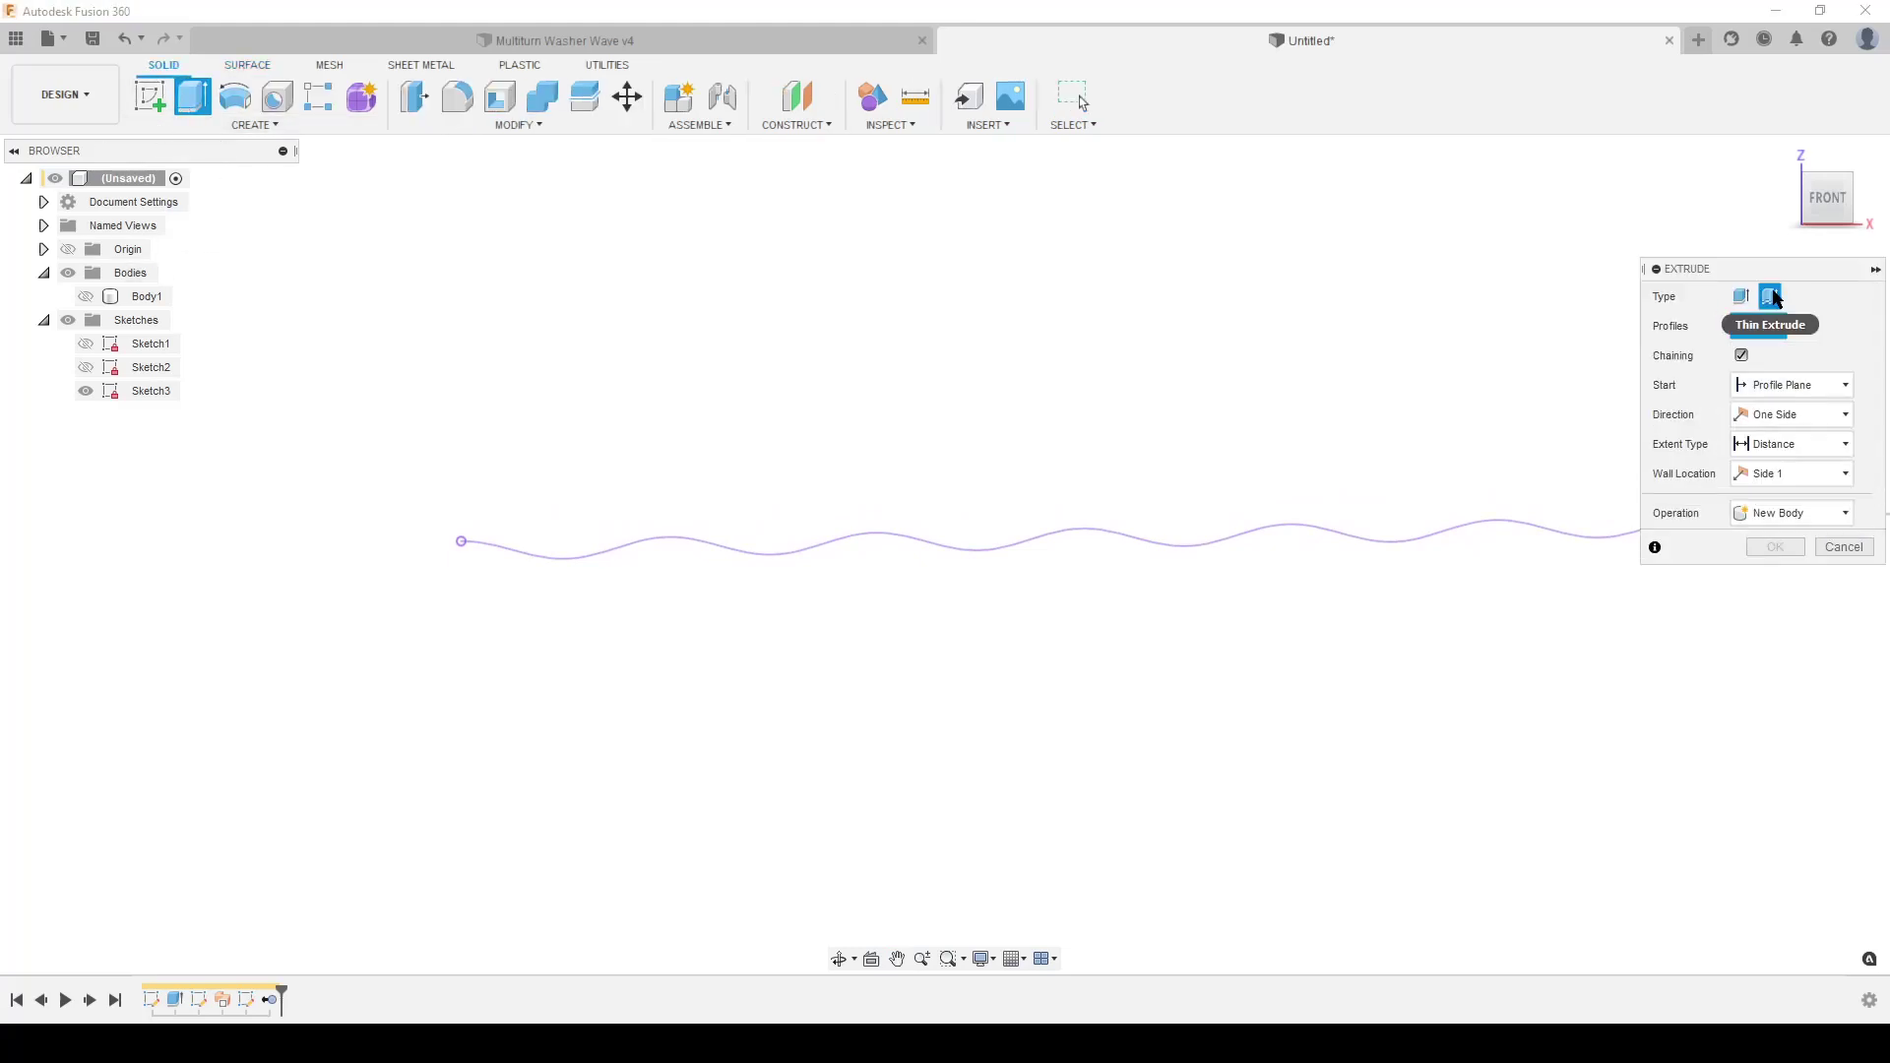
{"action": "left_click", "coordinate": [925, 539]}
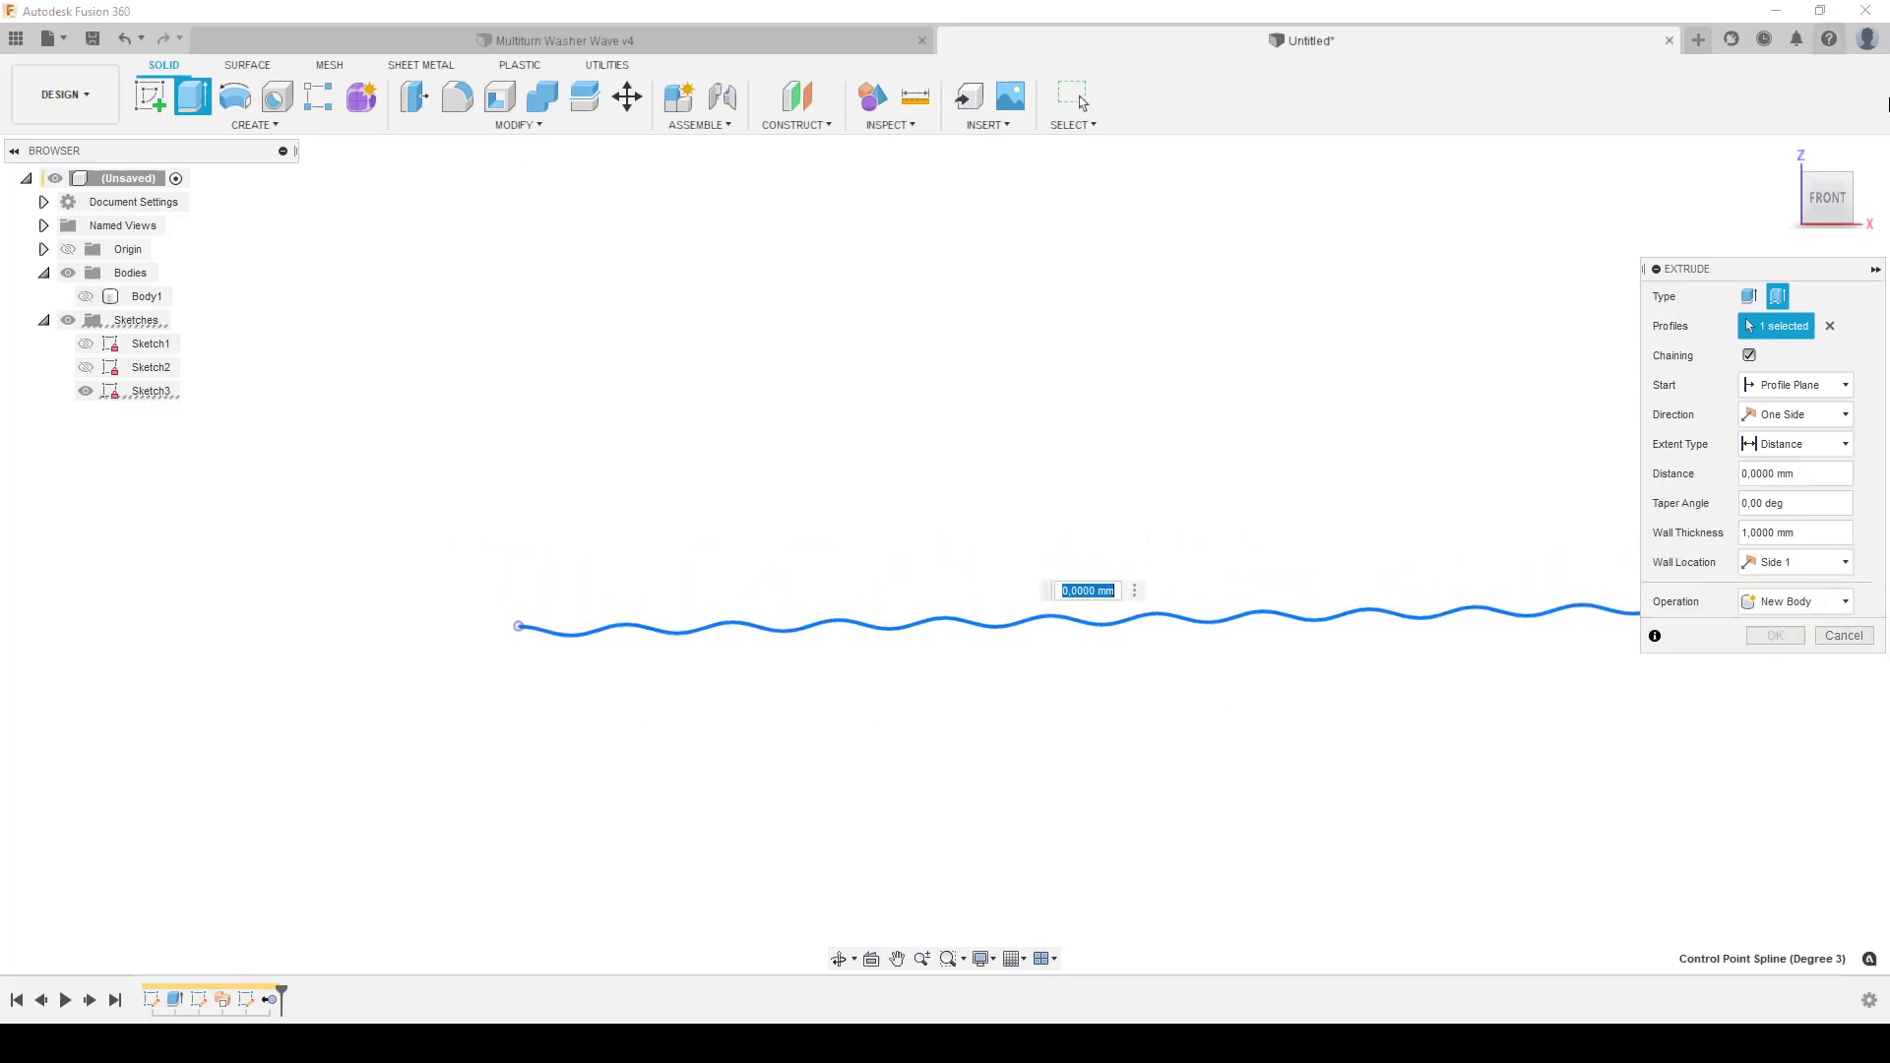
{"action": "left_click", "coordinate": [1782, 156]}
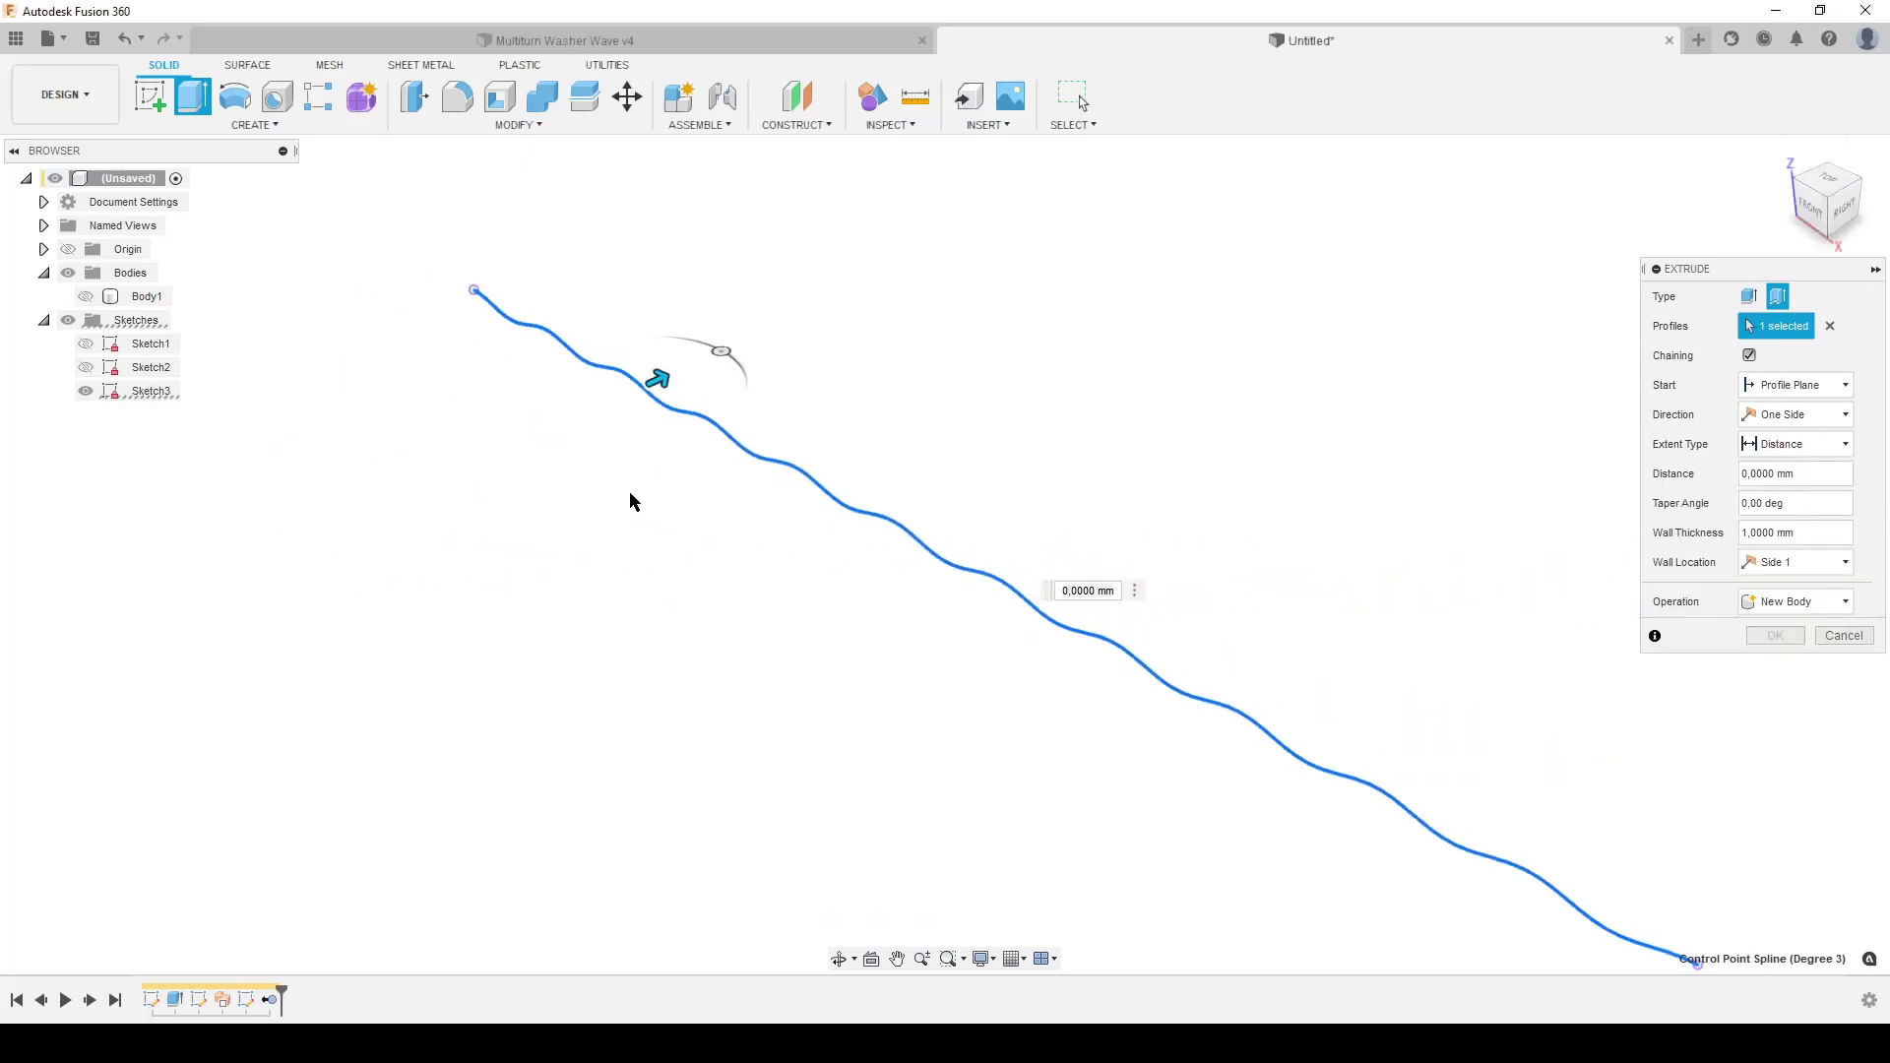
{"action": "left_click_drag", "start_coordinate": [664, 379], "coordinate": [556, 426]}
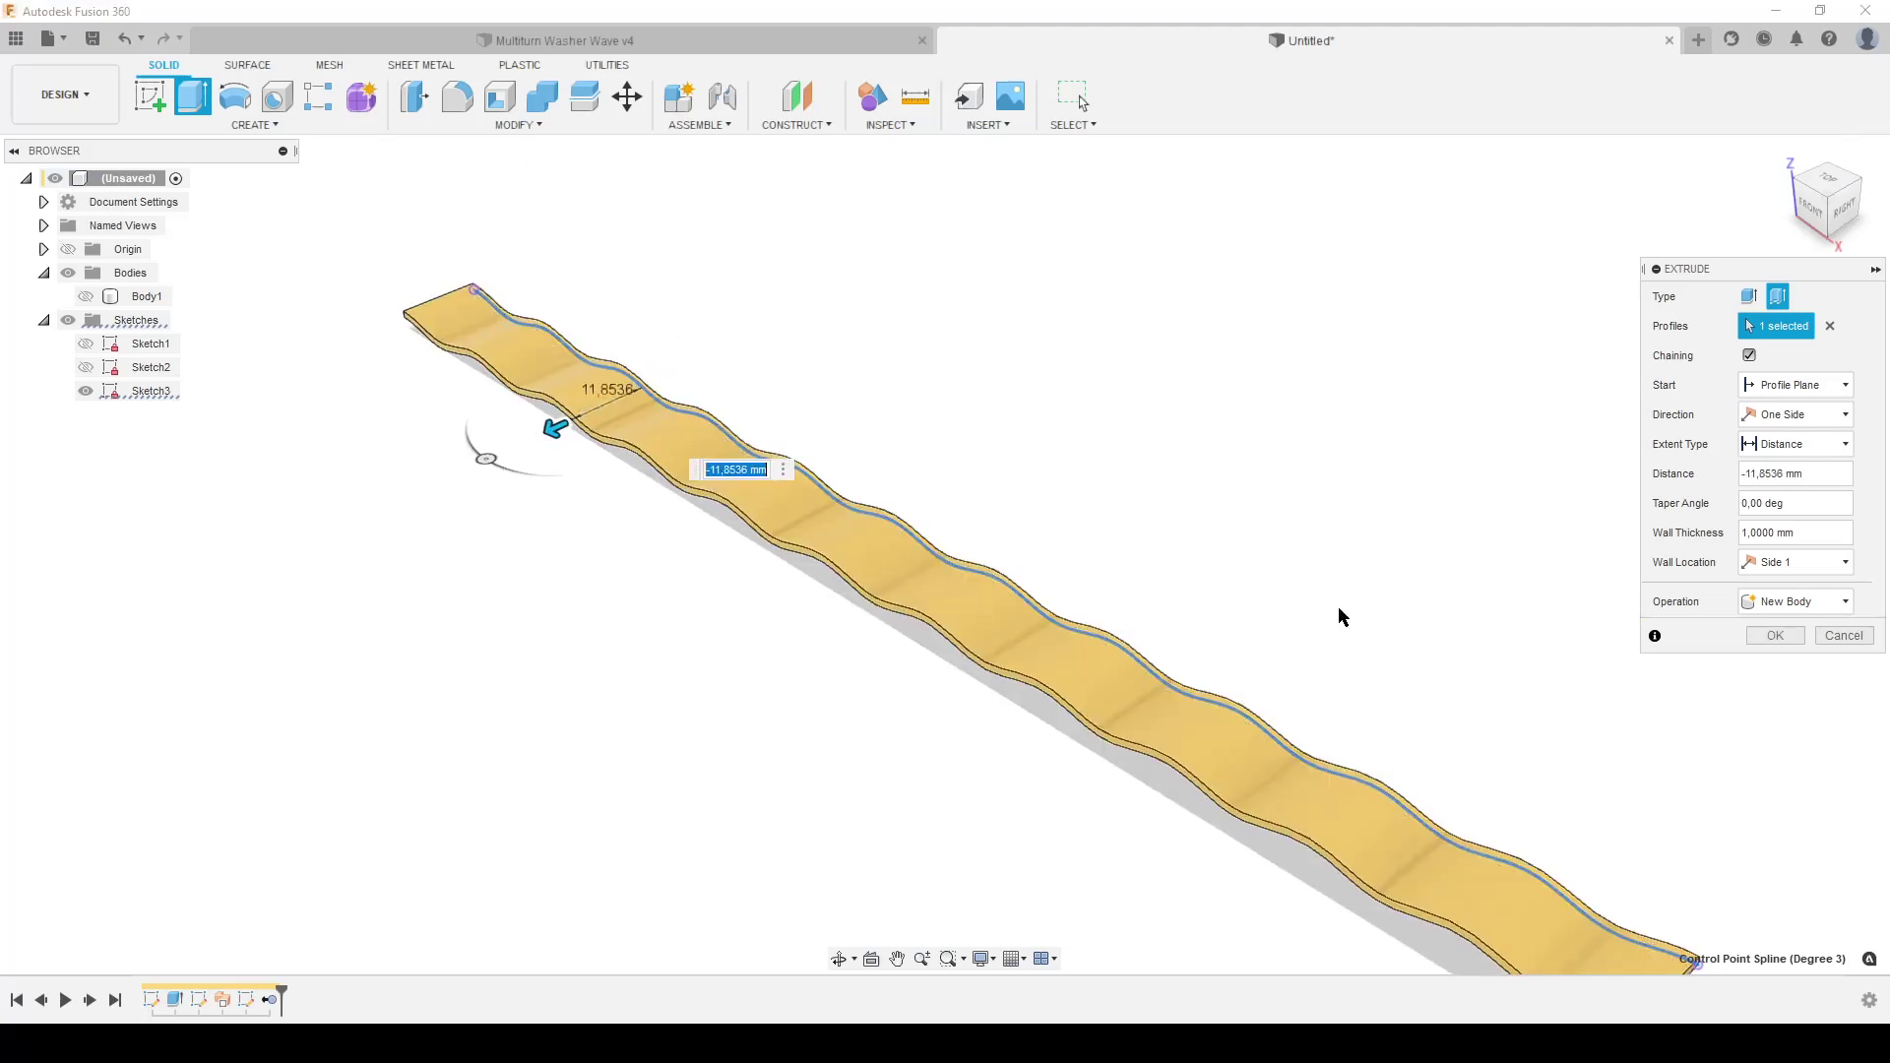
- Set the extrusion distance to -ID/2
{"action": "left_click", "coordinate": [1813, 476]}
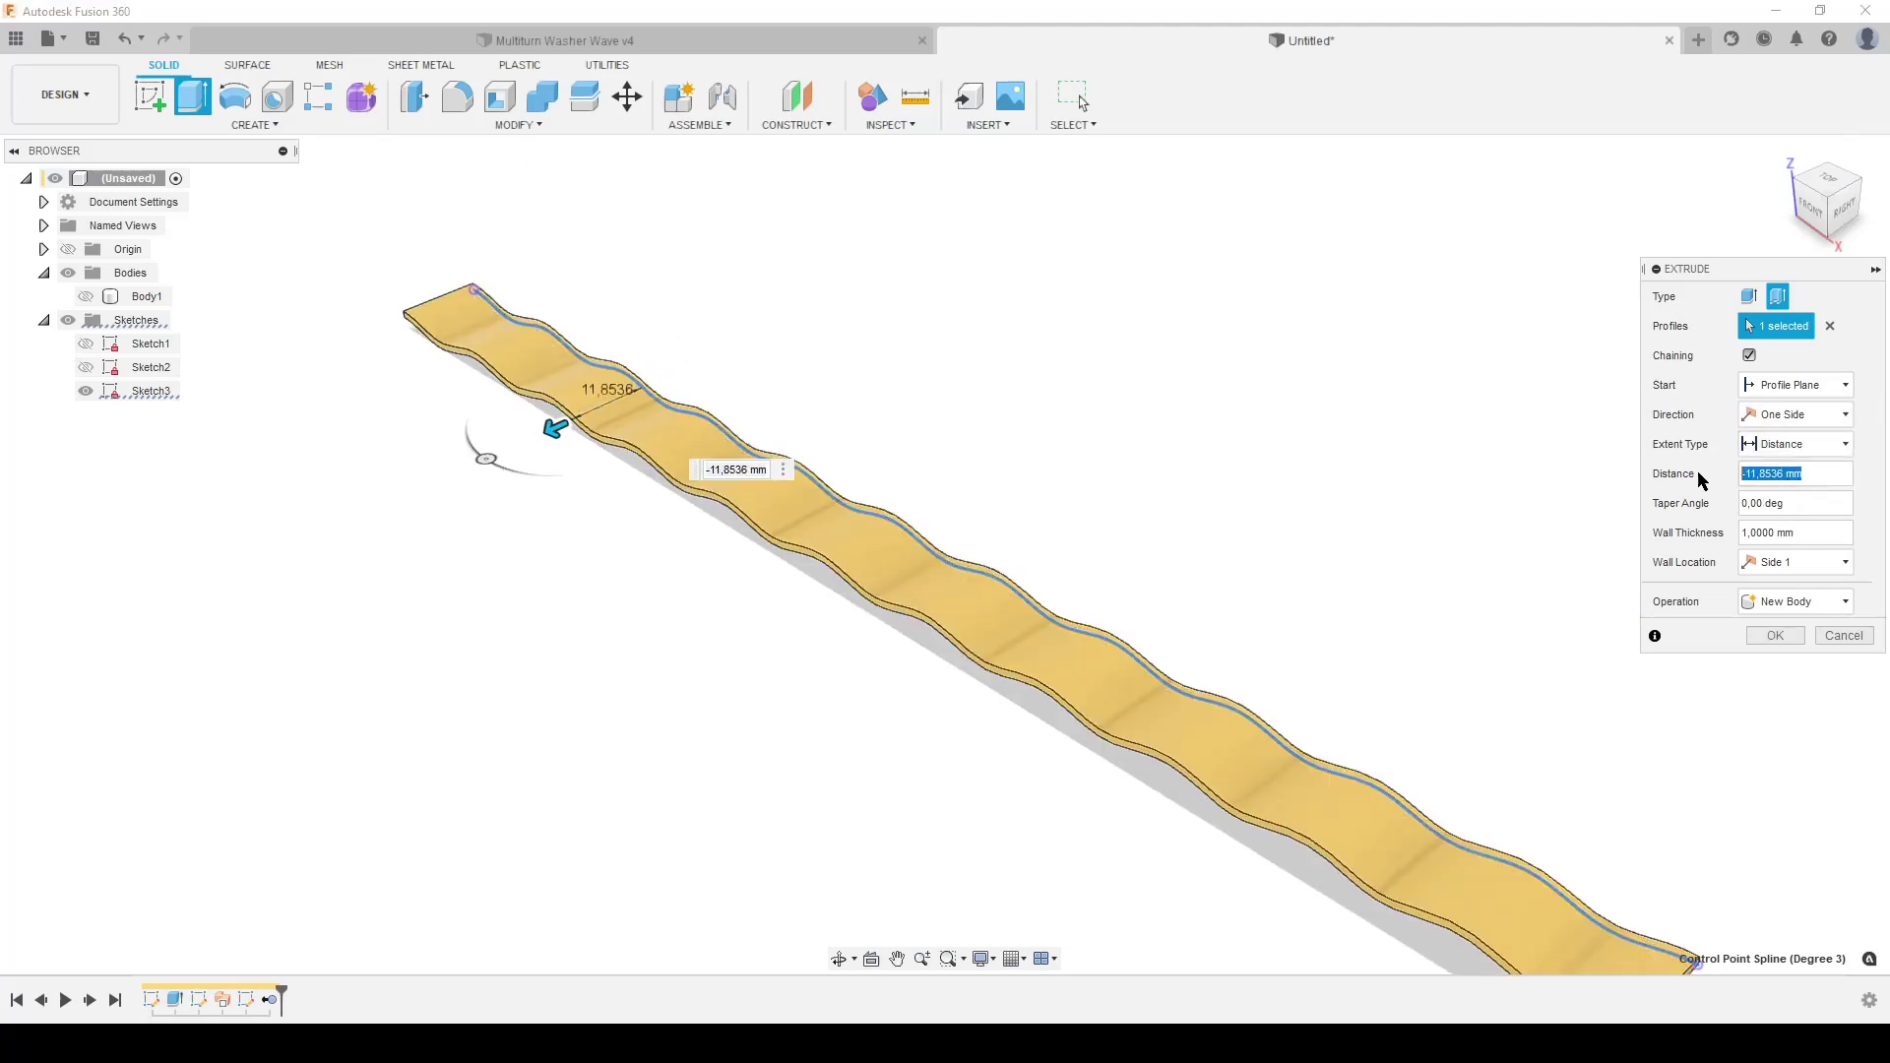
{"action": "type", "text": "-id"}
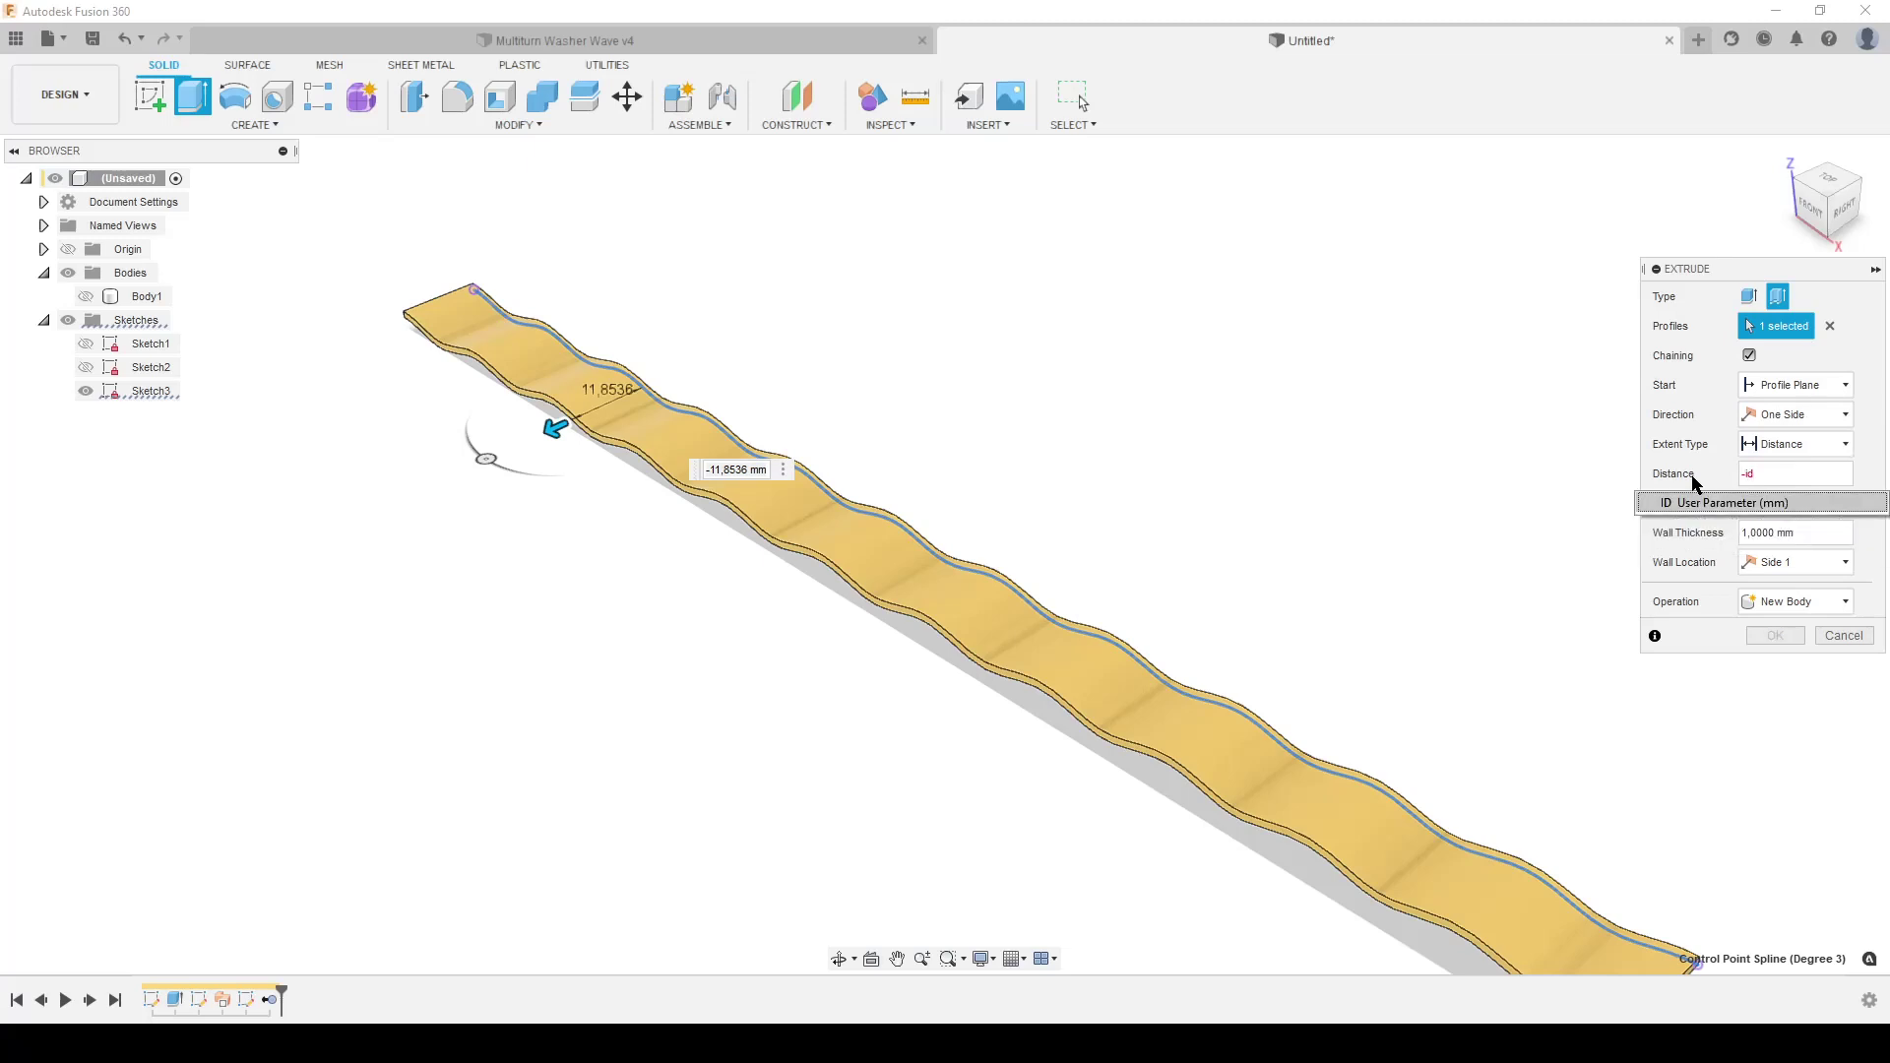
{"action": "key", "text": "Return"}
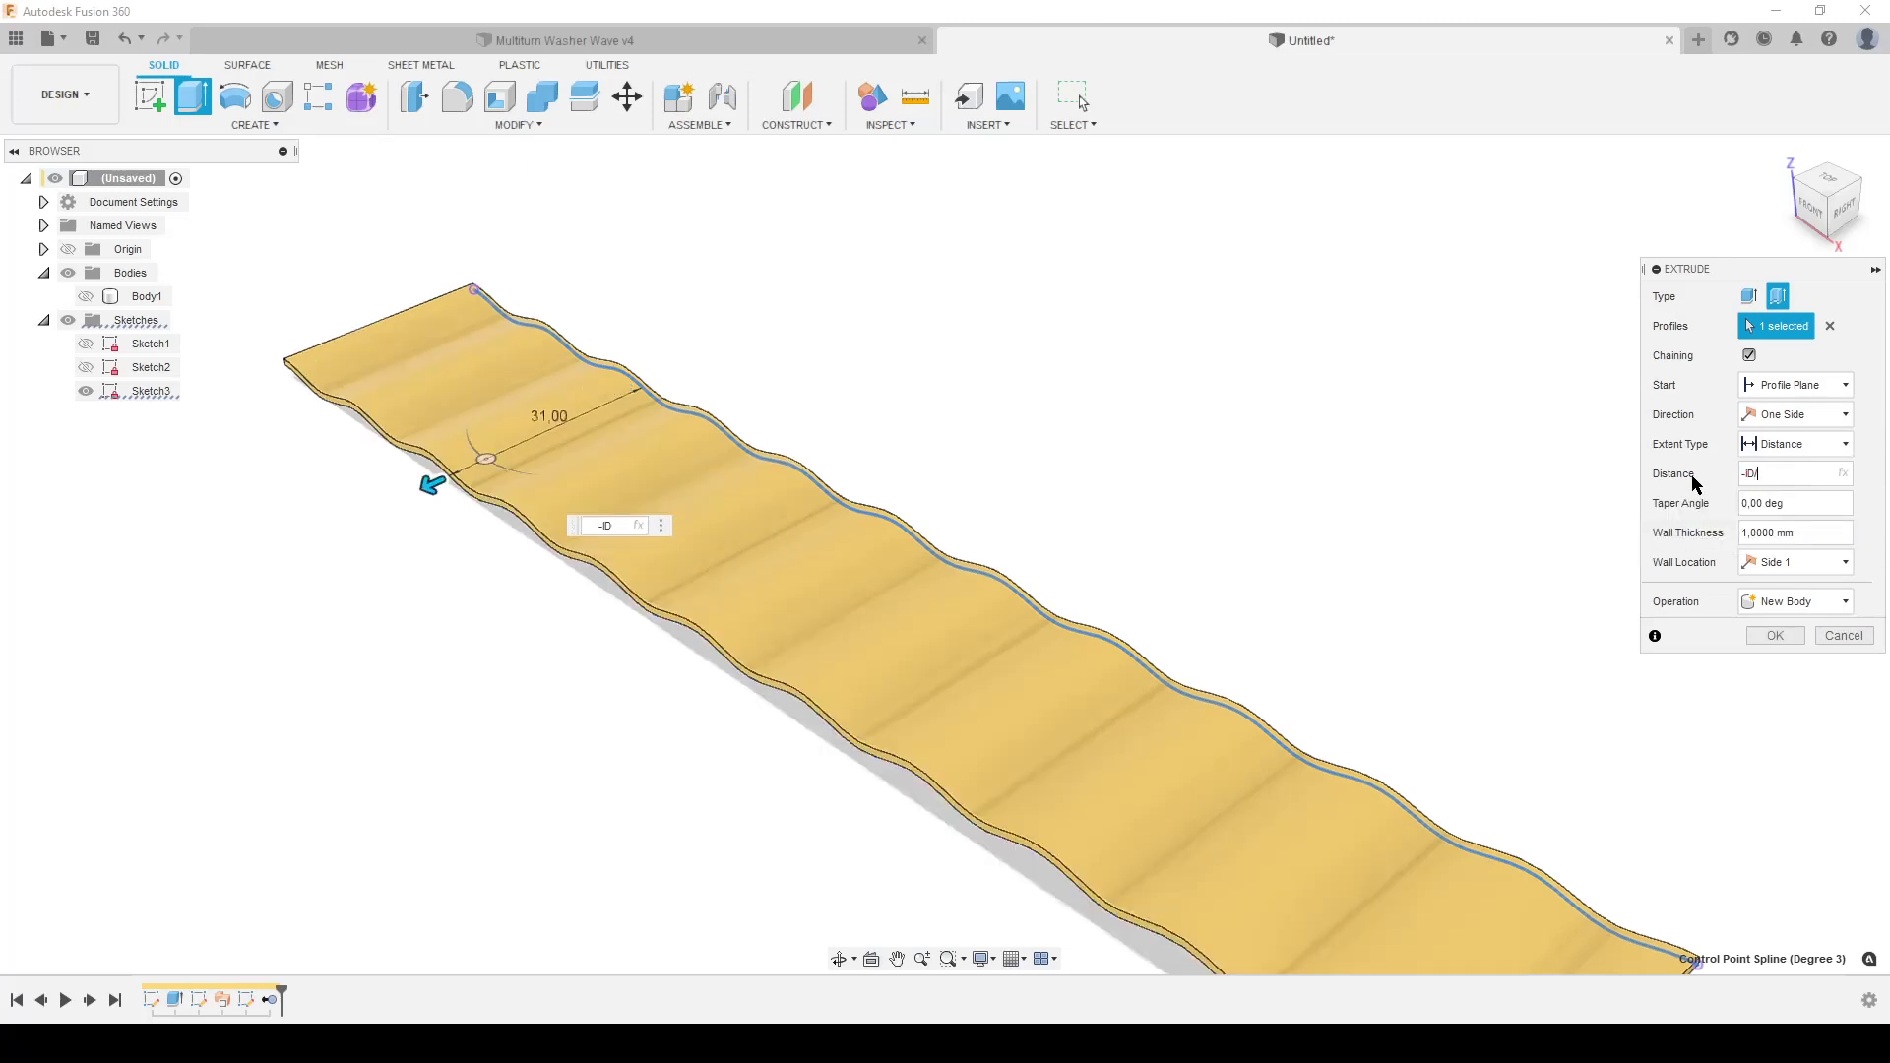
{"action": "type", "text": "/2"}
{"action": "key", "text": "Return"}
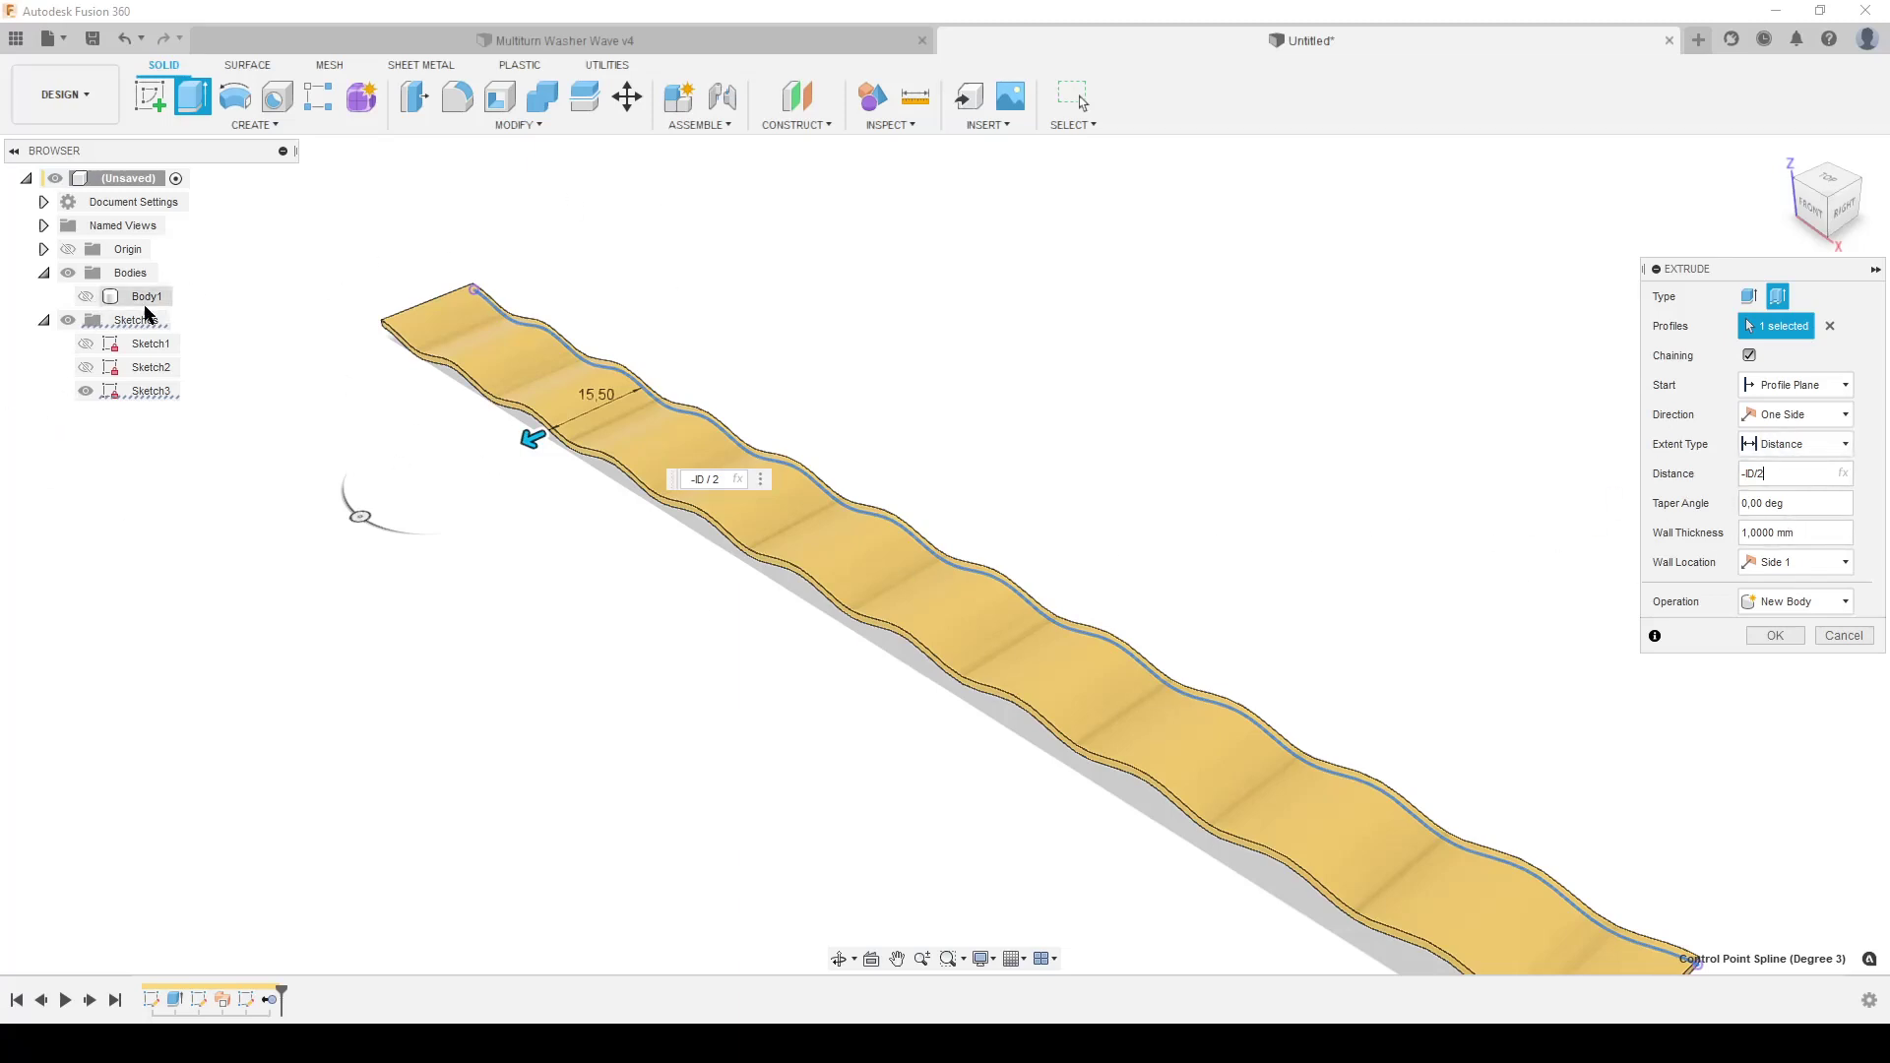
{"action": "left_click", "coordinate": [86, 297]}
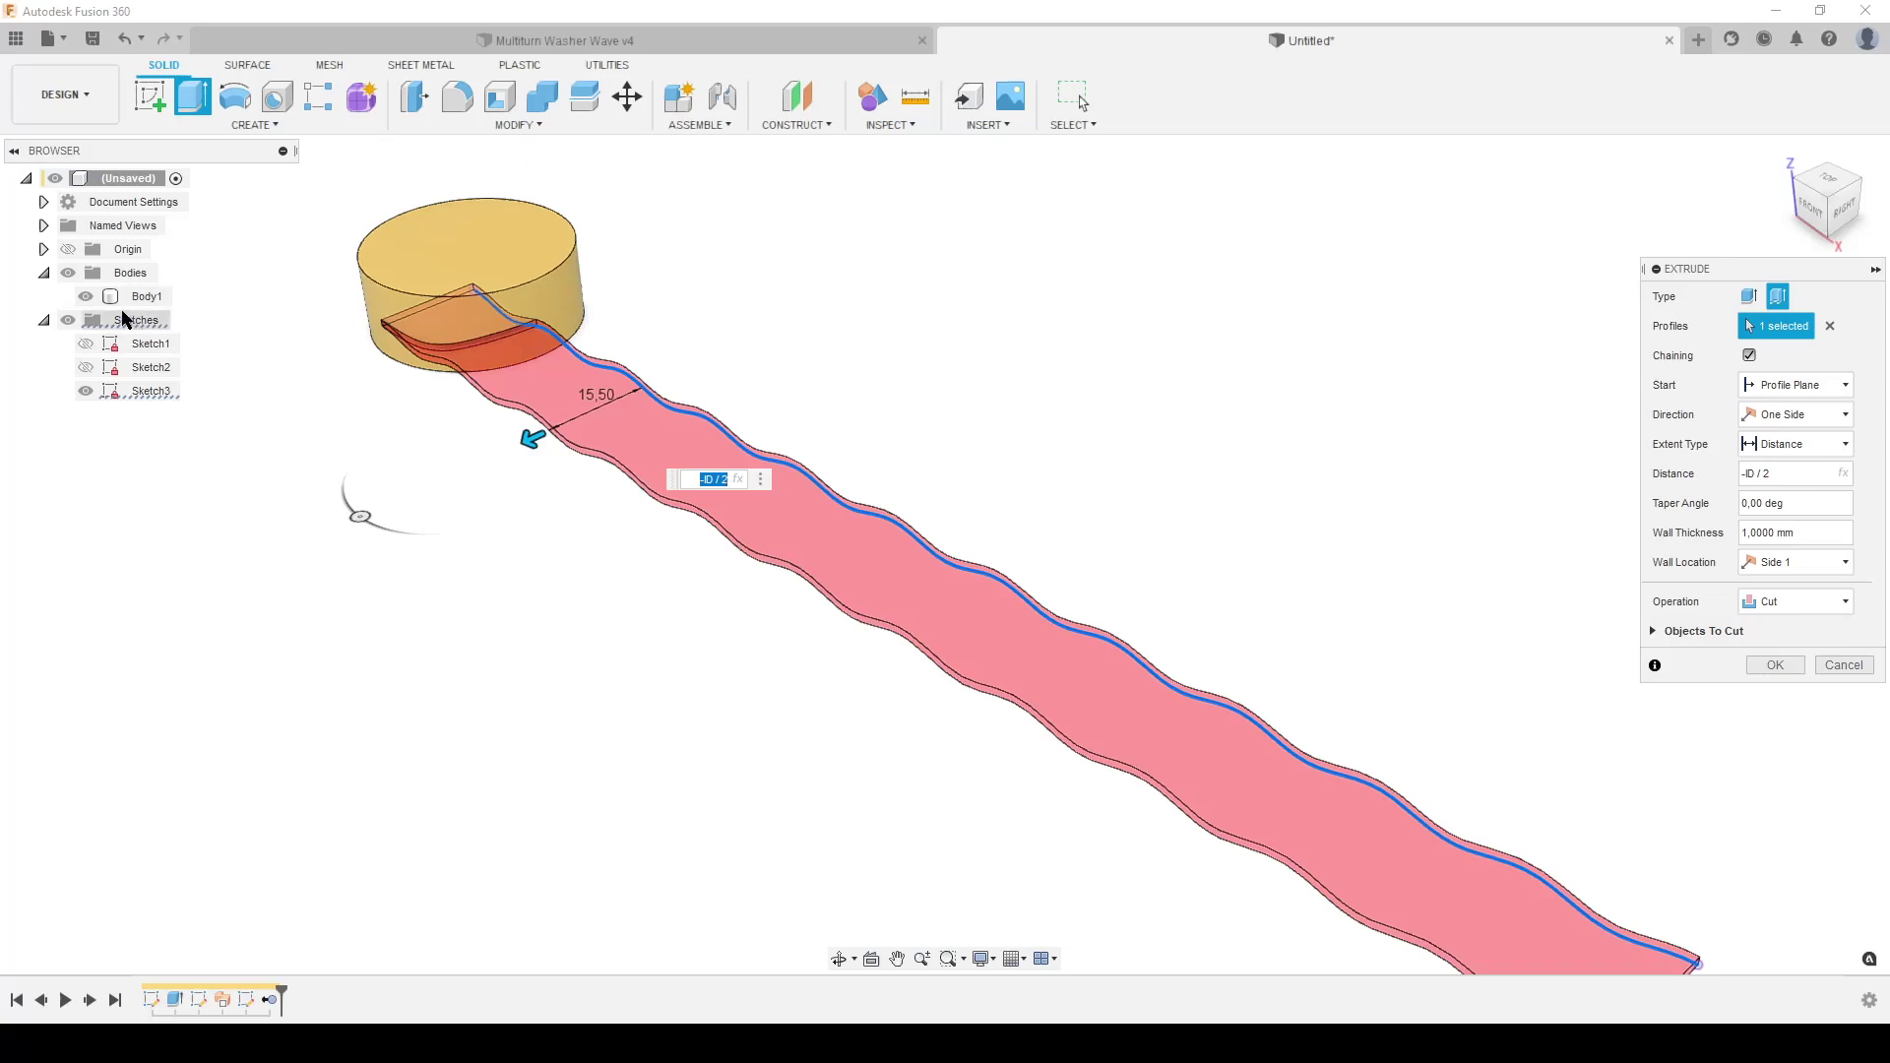
{"action": "left_click", "coordinate": [86, 296]}
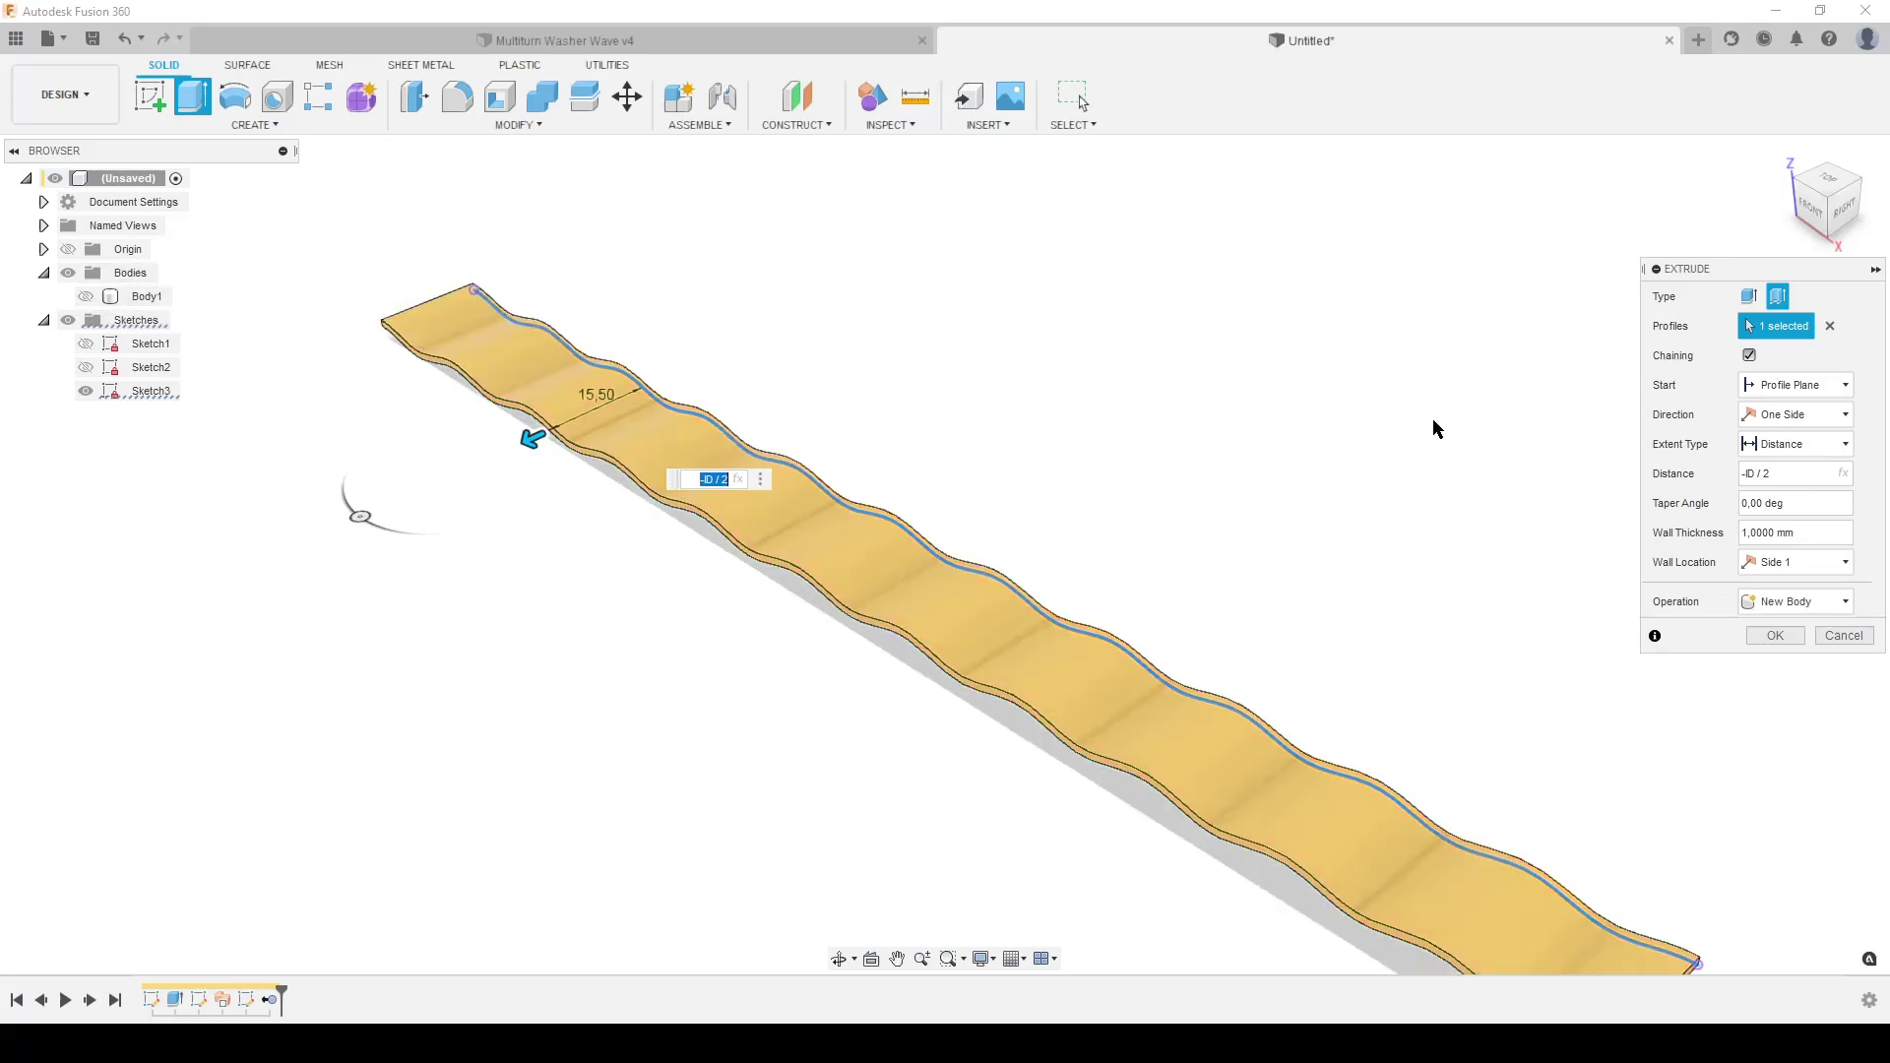
- Set wall thickness to Thickness-Clearance centred on the curve and create the new strip body
{"action": "left_click_drag", "start_coordinate": [1826, 533], "coordinate": [1605, 547]}
{"action": "type", "text": "Thickness"}
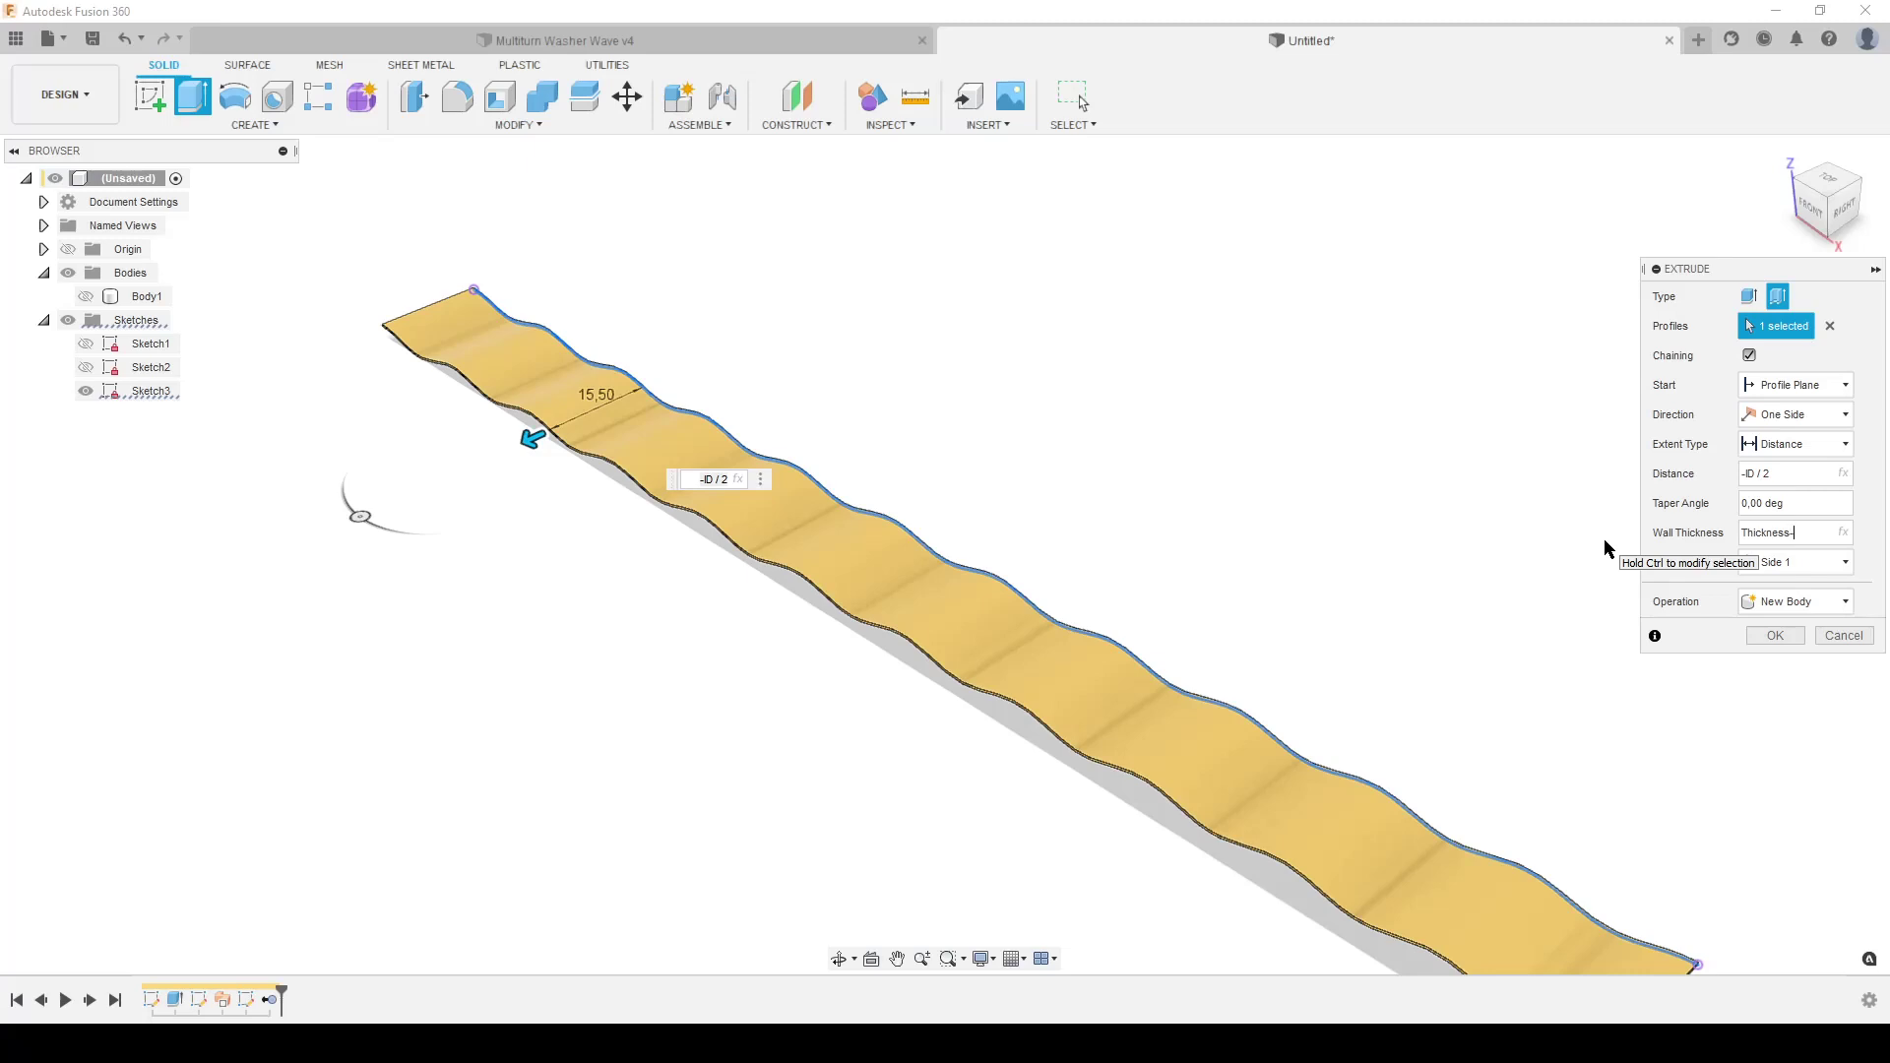
{"action": "type", "text": "-cl"}
{"action": "key", "text": "Return"}
{"action": "left_click", "coordinate": [1786, 562]}
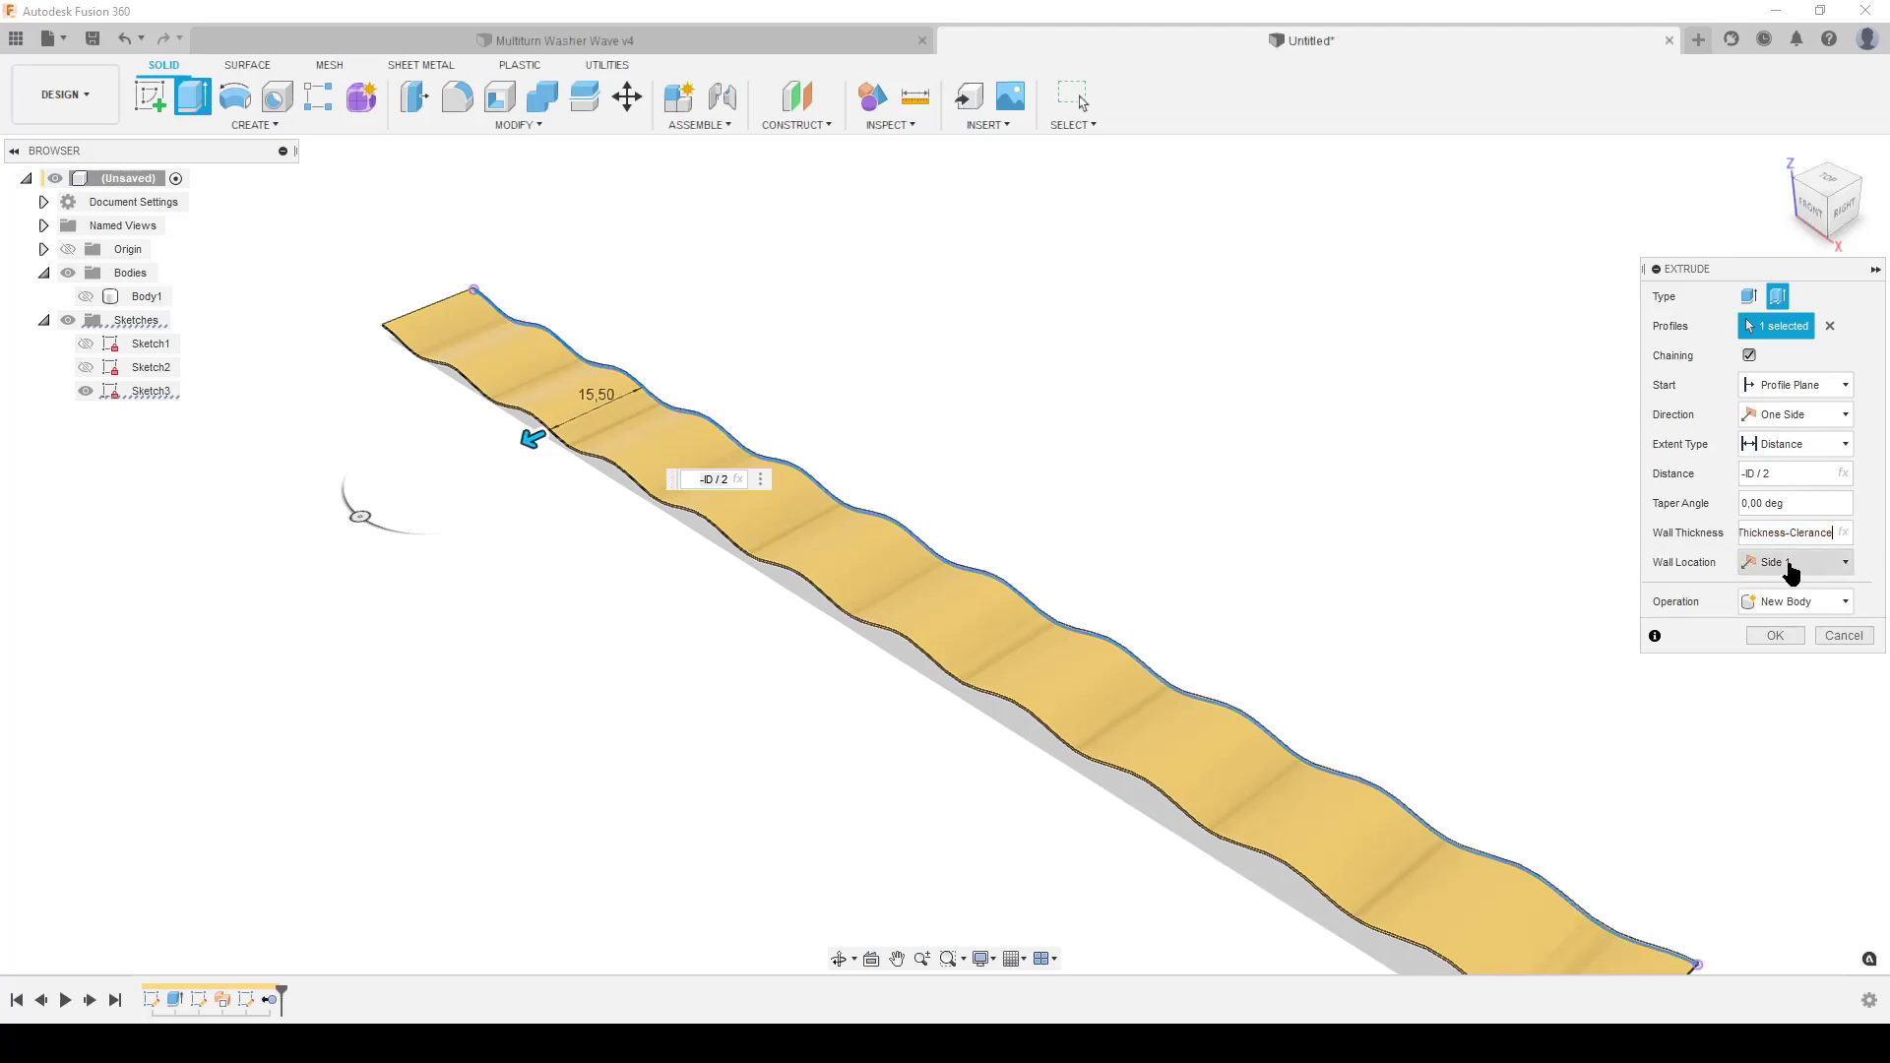
{"action": "left_click", "coordinate": [1778, 632]}
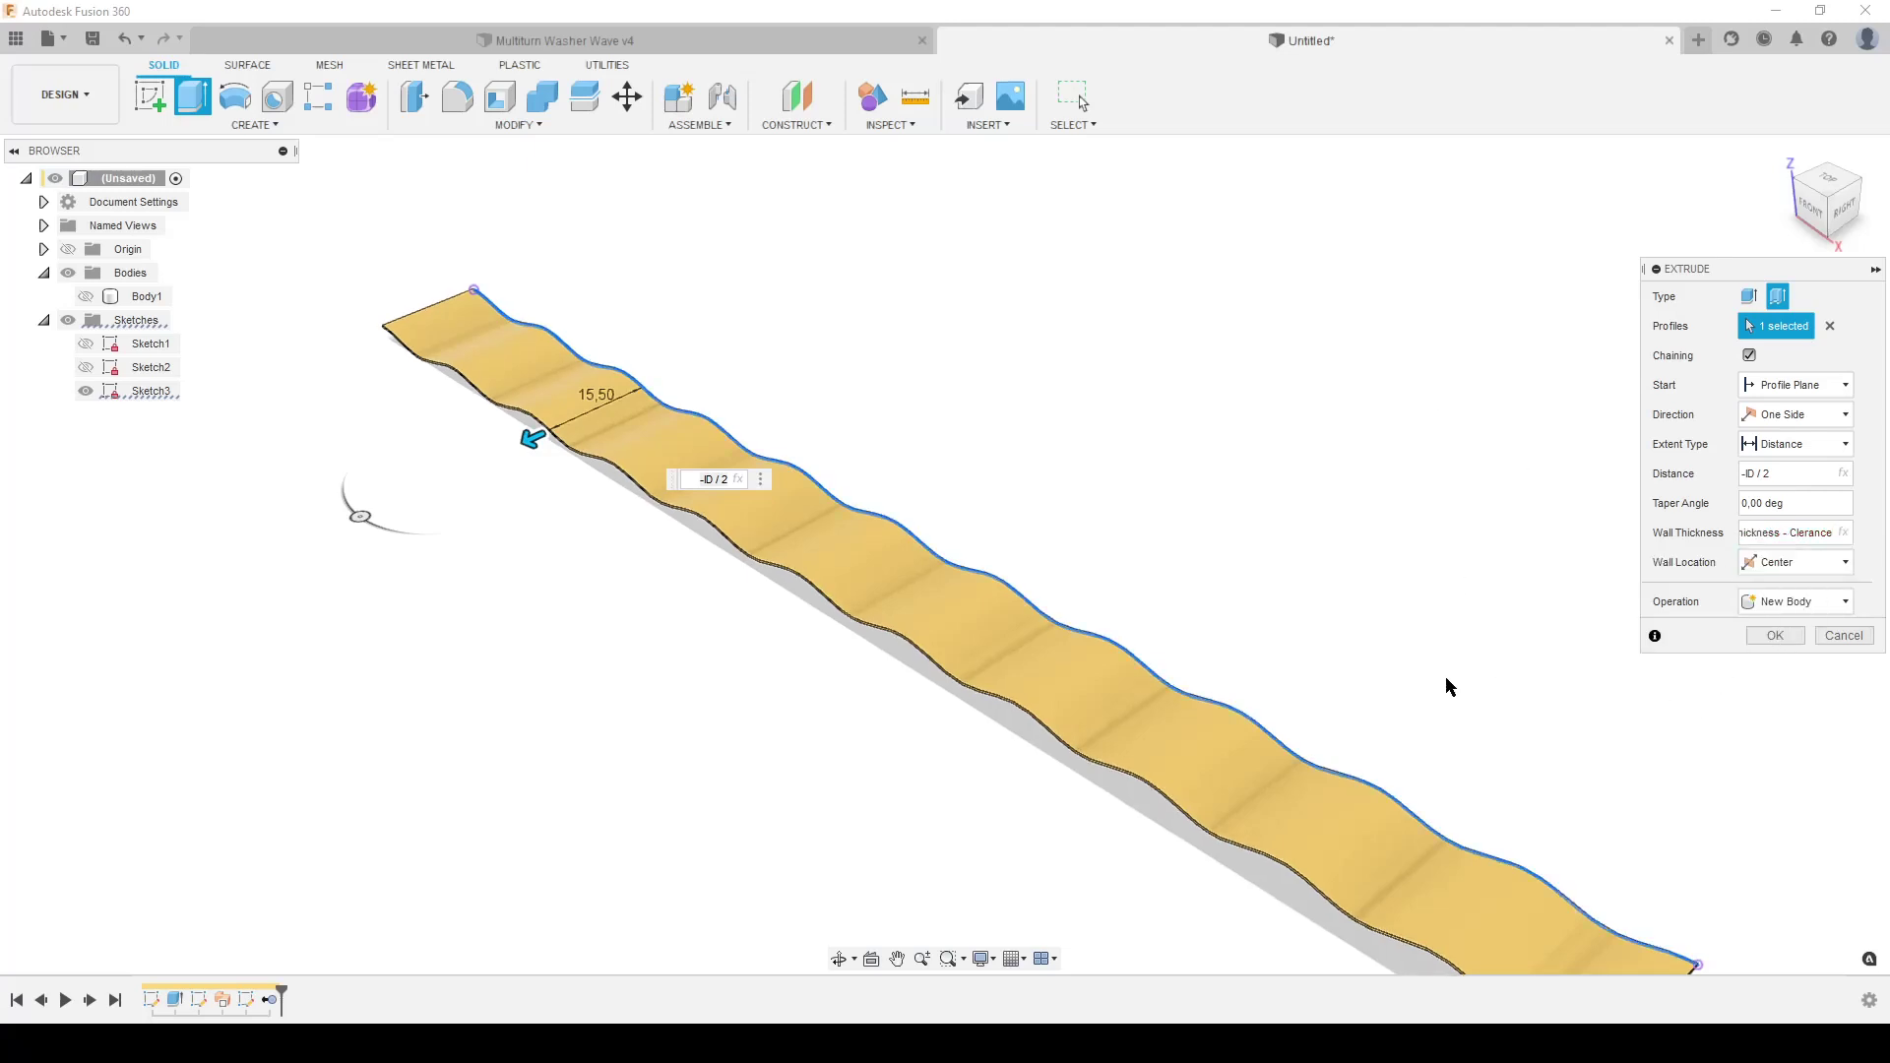
{"action": "left_click", "coordinate": [1776, 636]}
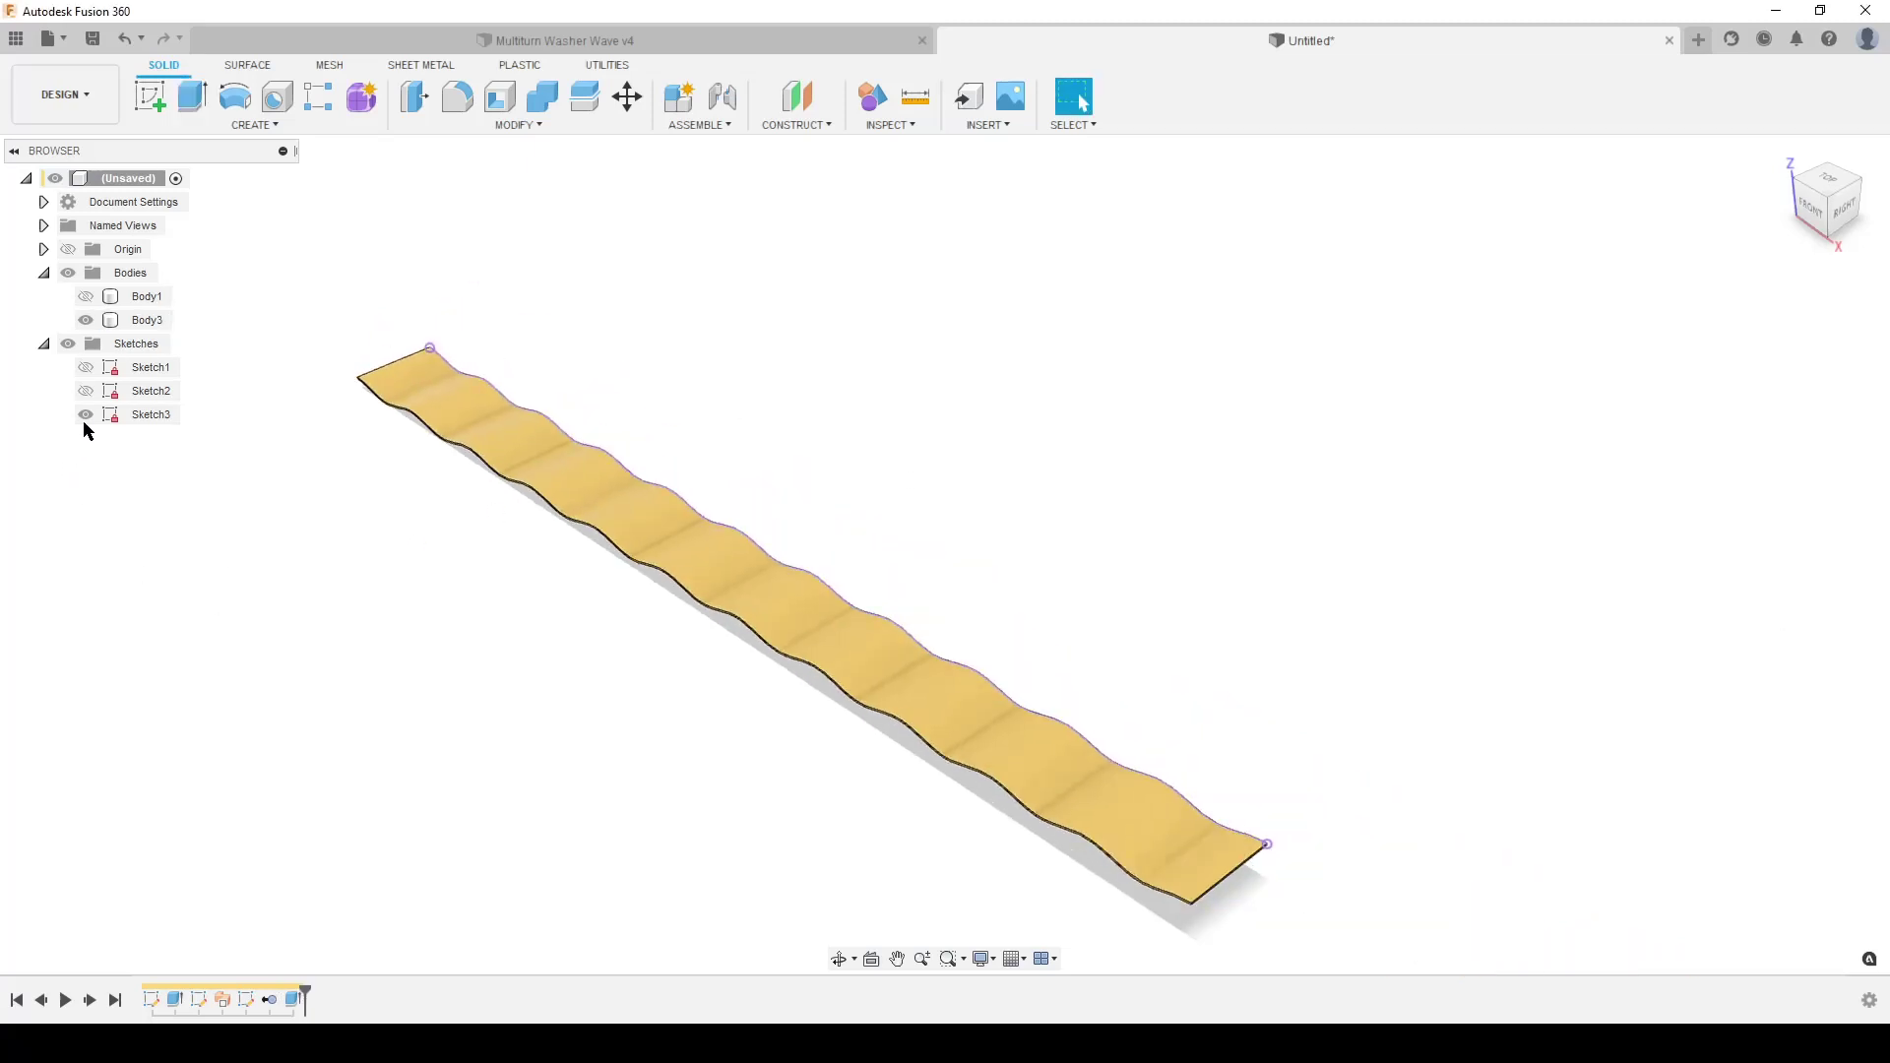
- Hide Sketch3 and inspect the Body3 wavy strip from the front view, zooming along its length
{"action": "left_click", "coordinate": [86, 414]}
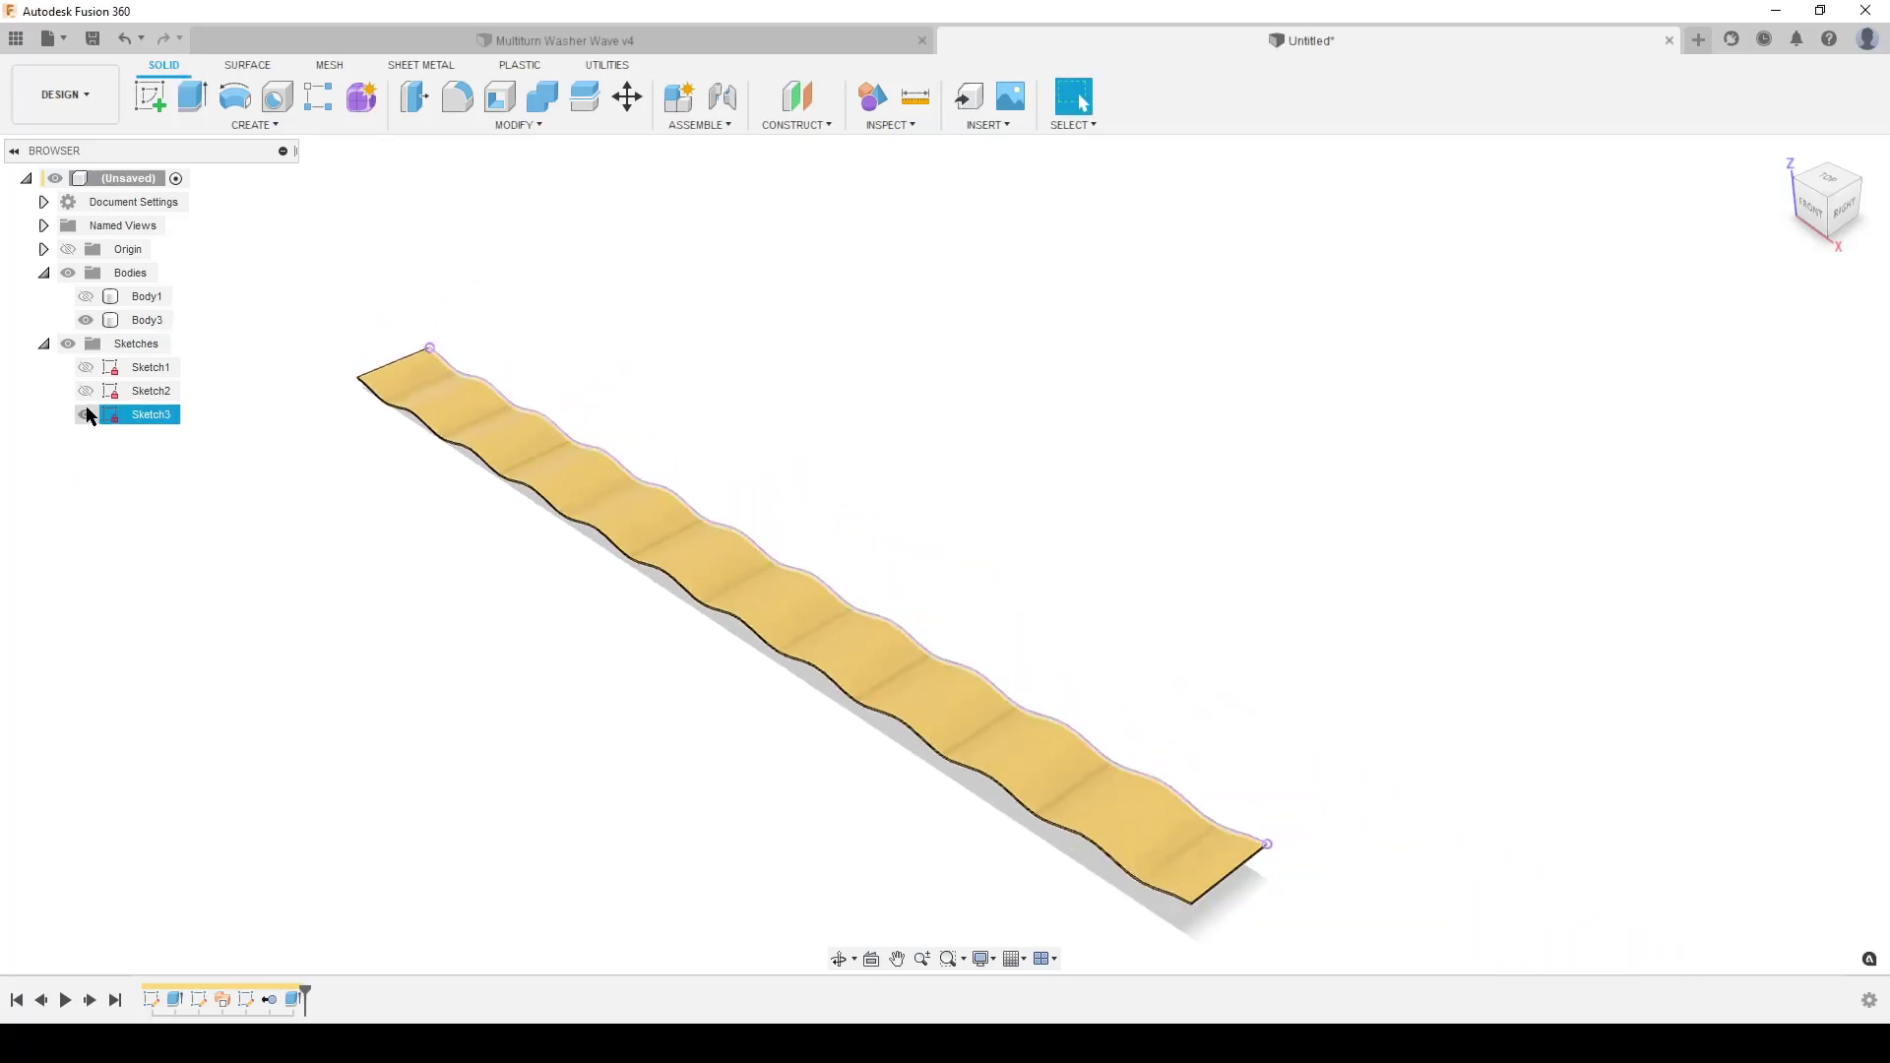
{"action": "left_click", "coordinate": [1809, 208]}
{"action": "scroll", "coordinate": [648, 588], "scroll_direction": "up", "scroll_amount": 10}
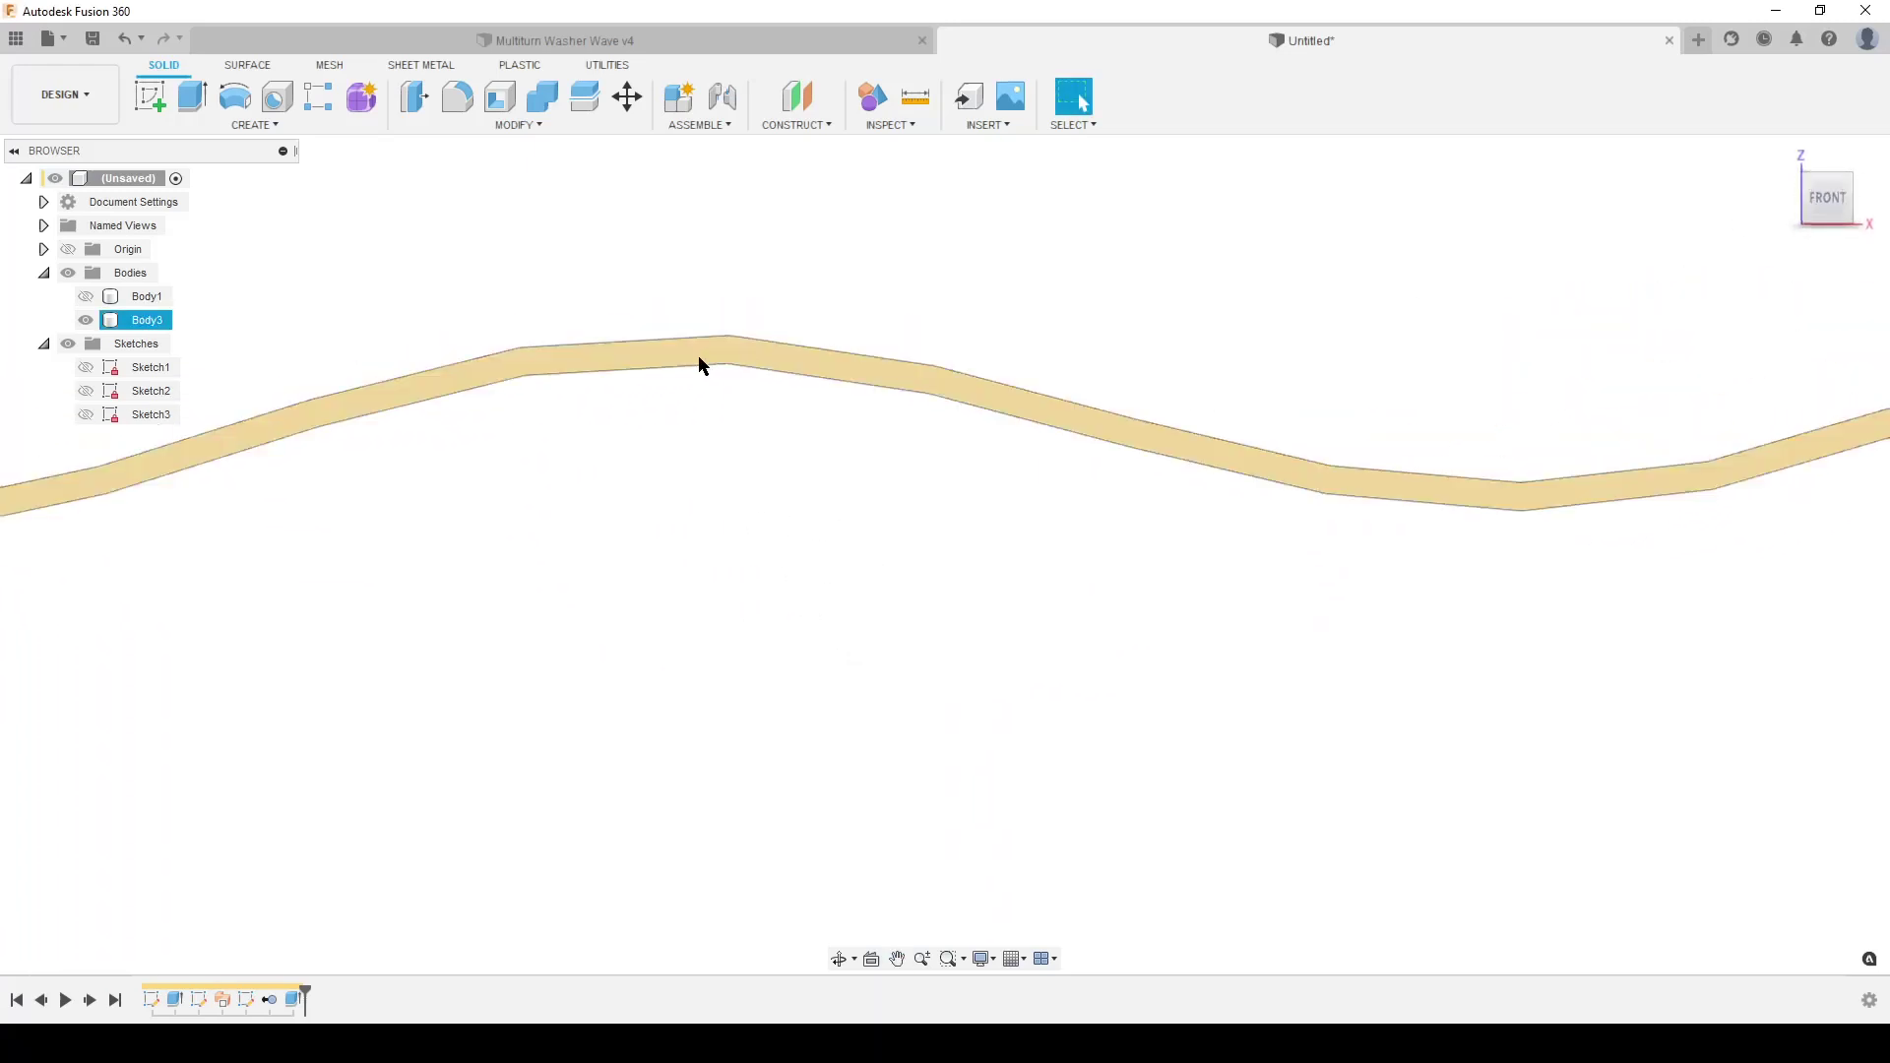
{"action": "scroll", "coordinate": [712, 551], "scroll_direction": "down", "scroll_amount": 5}
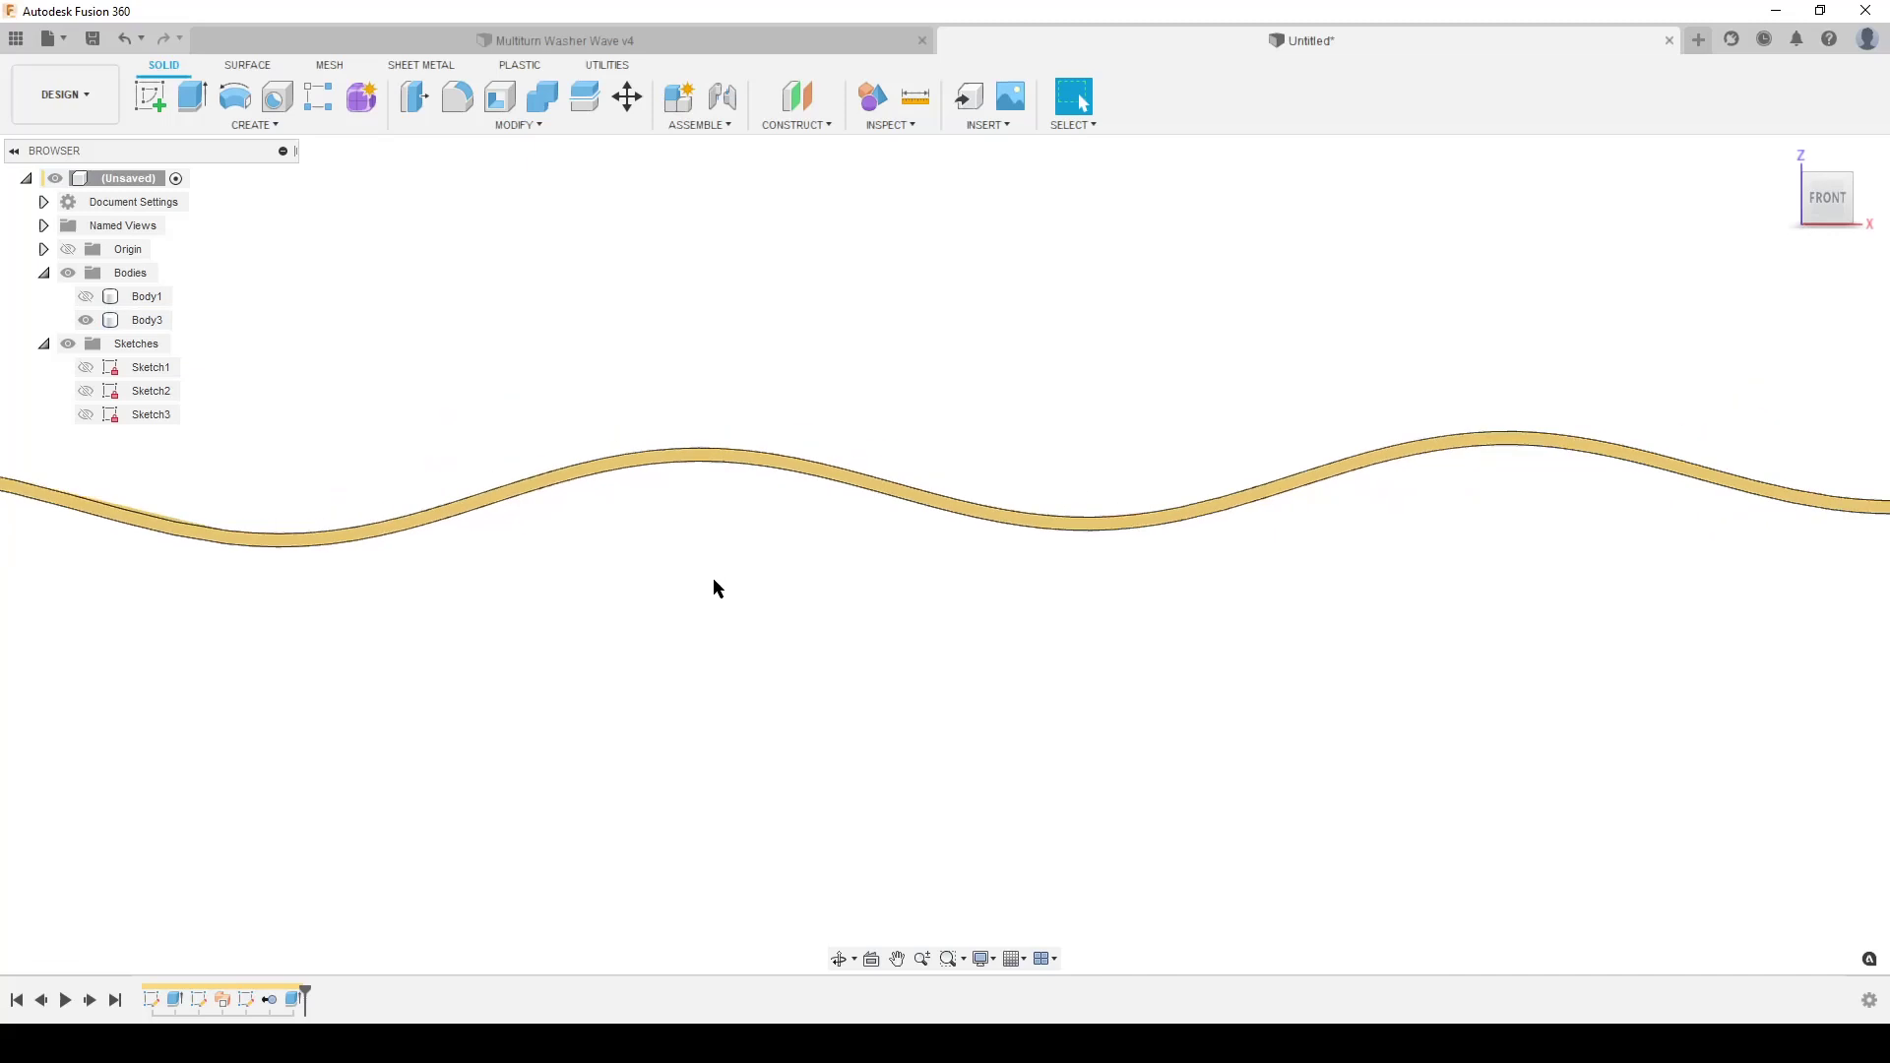
{"action": "scroll", "coordinate": [703, 608], "scroll_direction": "up", "scroll_amount": 5}
{"action": "scroll", "coordinate": [629, 630], "scroll_direction": "down", "scroll_amount": 10}
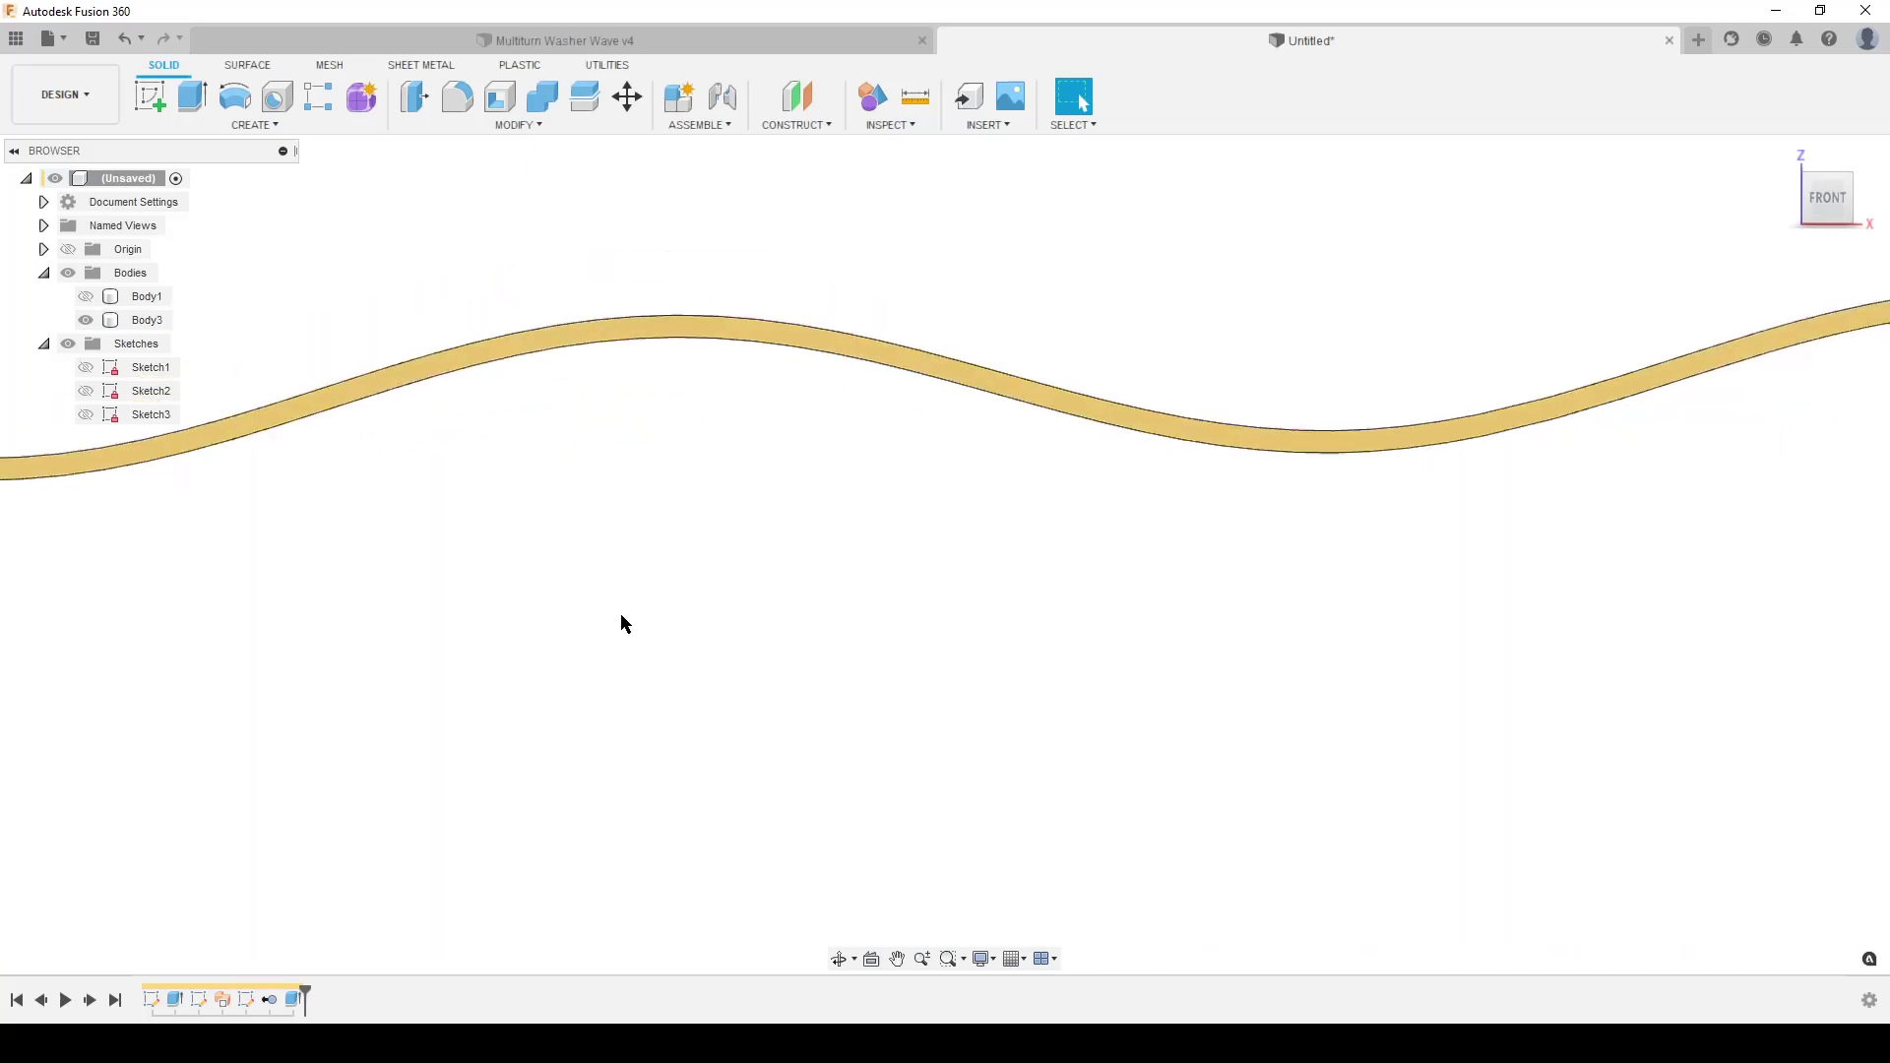
{"action": "scroll", "coordinate": [1155, 709], "scroll_direction": "down", "scroll_amount": 2}
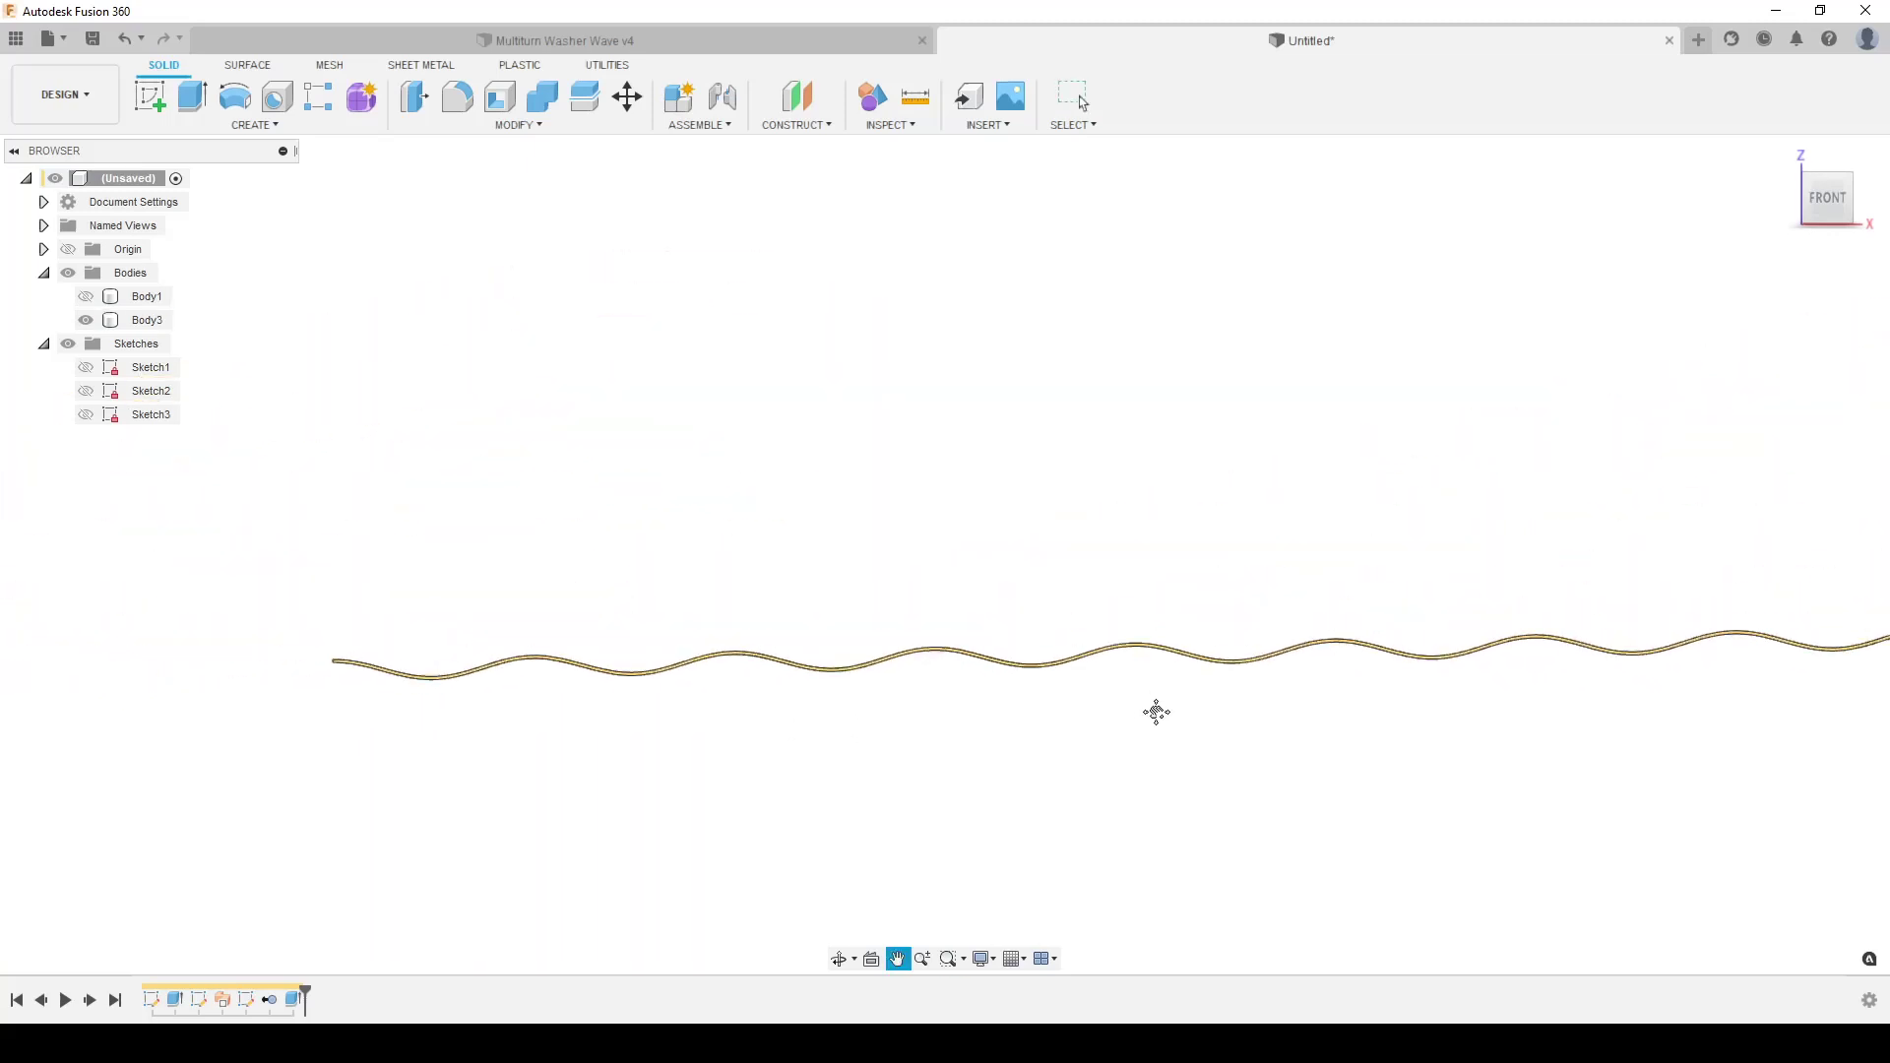
{"action": "scroll", "coordinate": [936, 692], "scroll_direction": "up", "scroll_amount": 6}
{"action": "scroll", "coordinate": [612, 647], "scroll_direction": "up", "scroll_amount": 3}
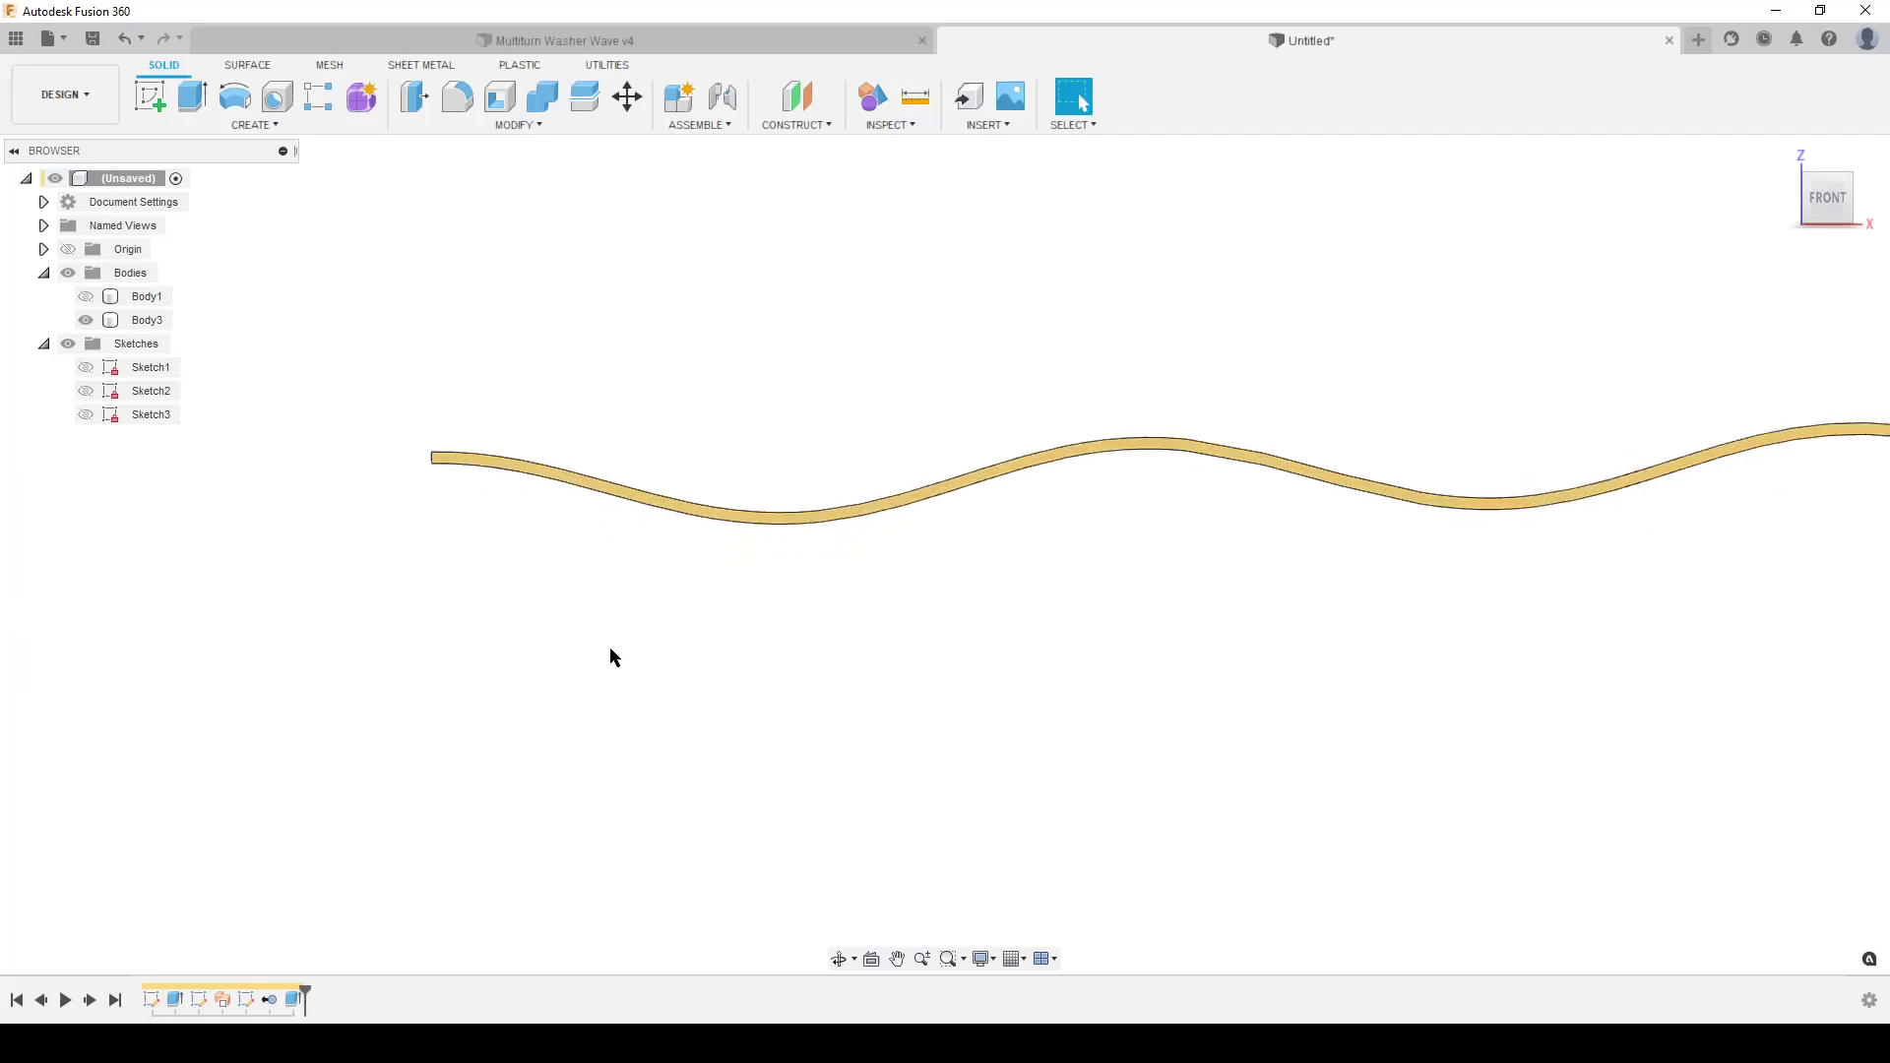
{"action": "scroll", "coordinate": [590, 657], "scroll_direction": "down", "scroll_amount": 2}
- Start a new sketch on the wavy strip's face
{"action": "left_click", "coordinate": [156, 96]}
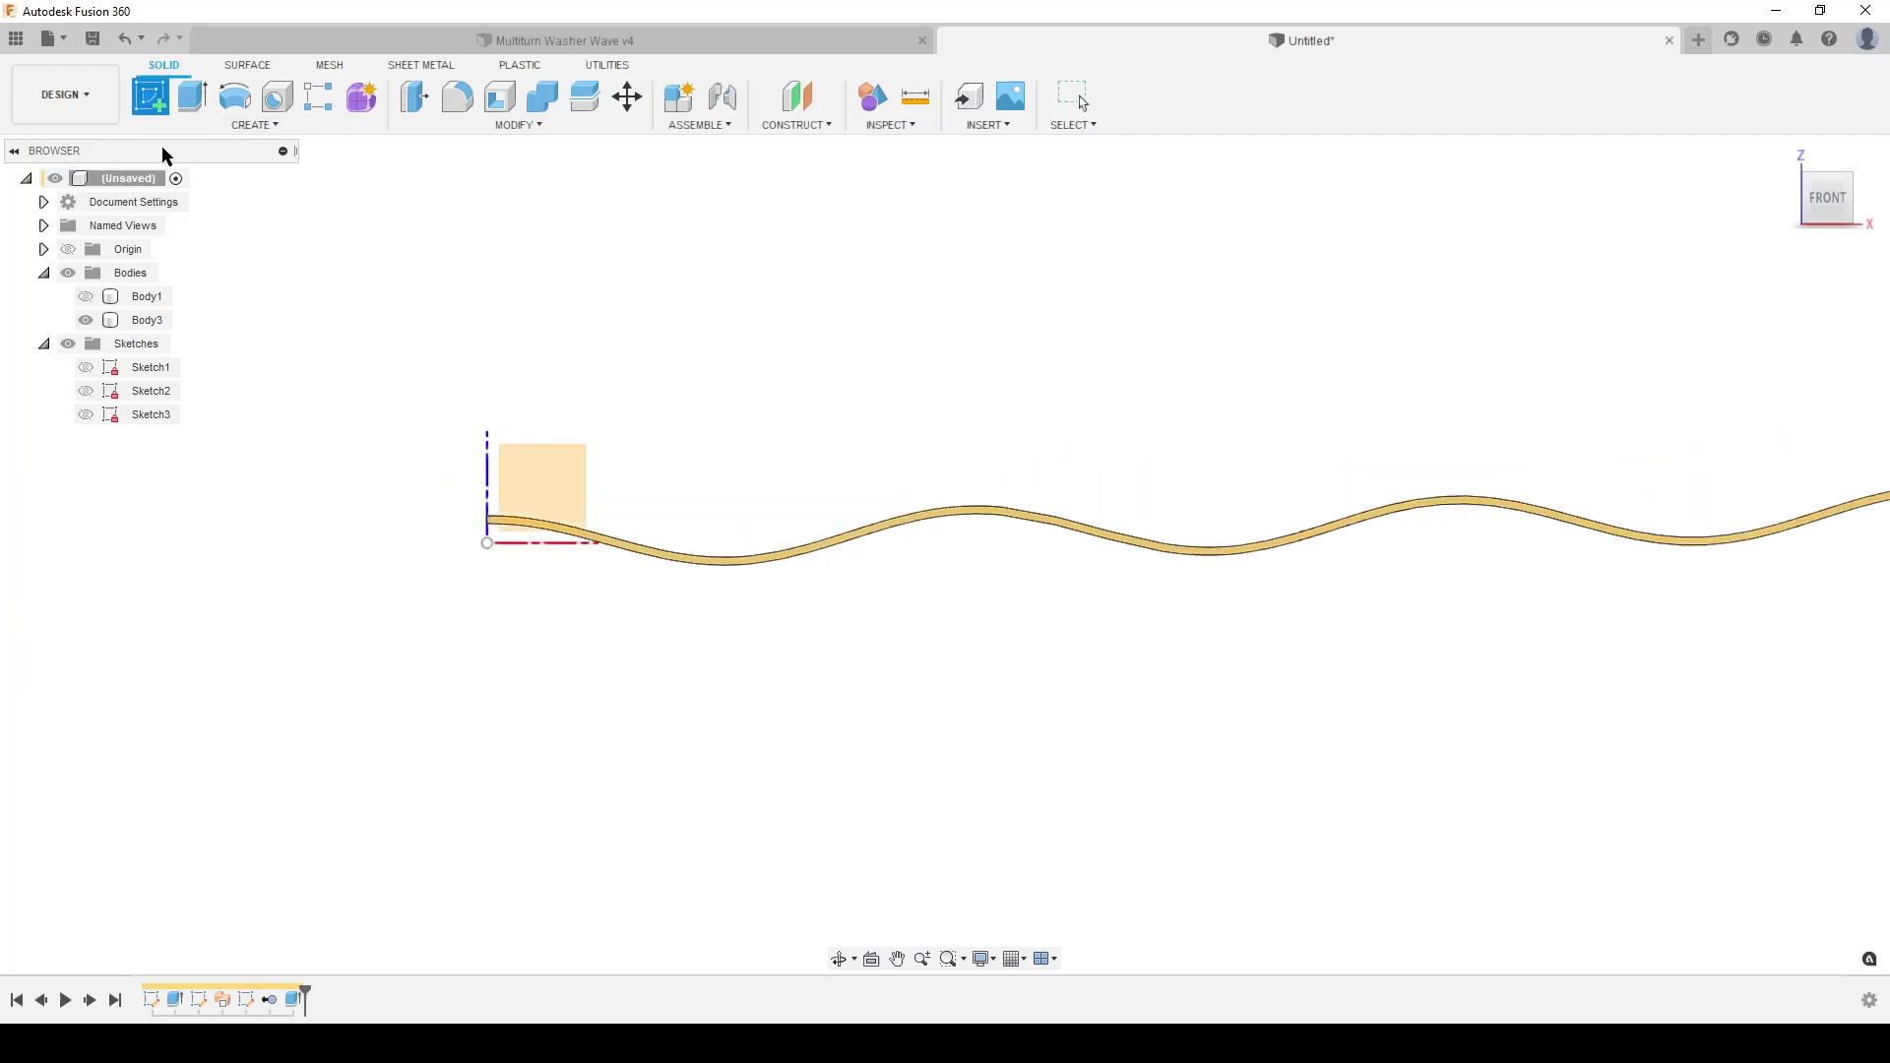
{"action": "scroll", "coordinate": [708, 622], "scroll_direction": "up", "scroll_amount": 5}
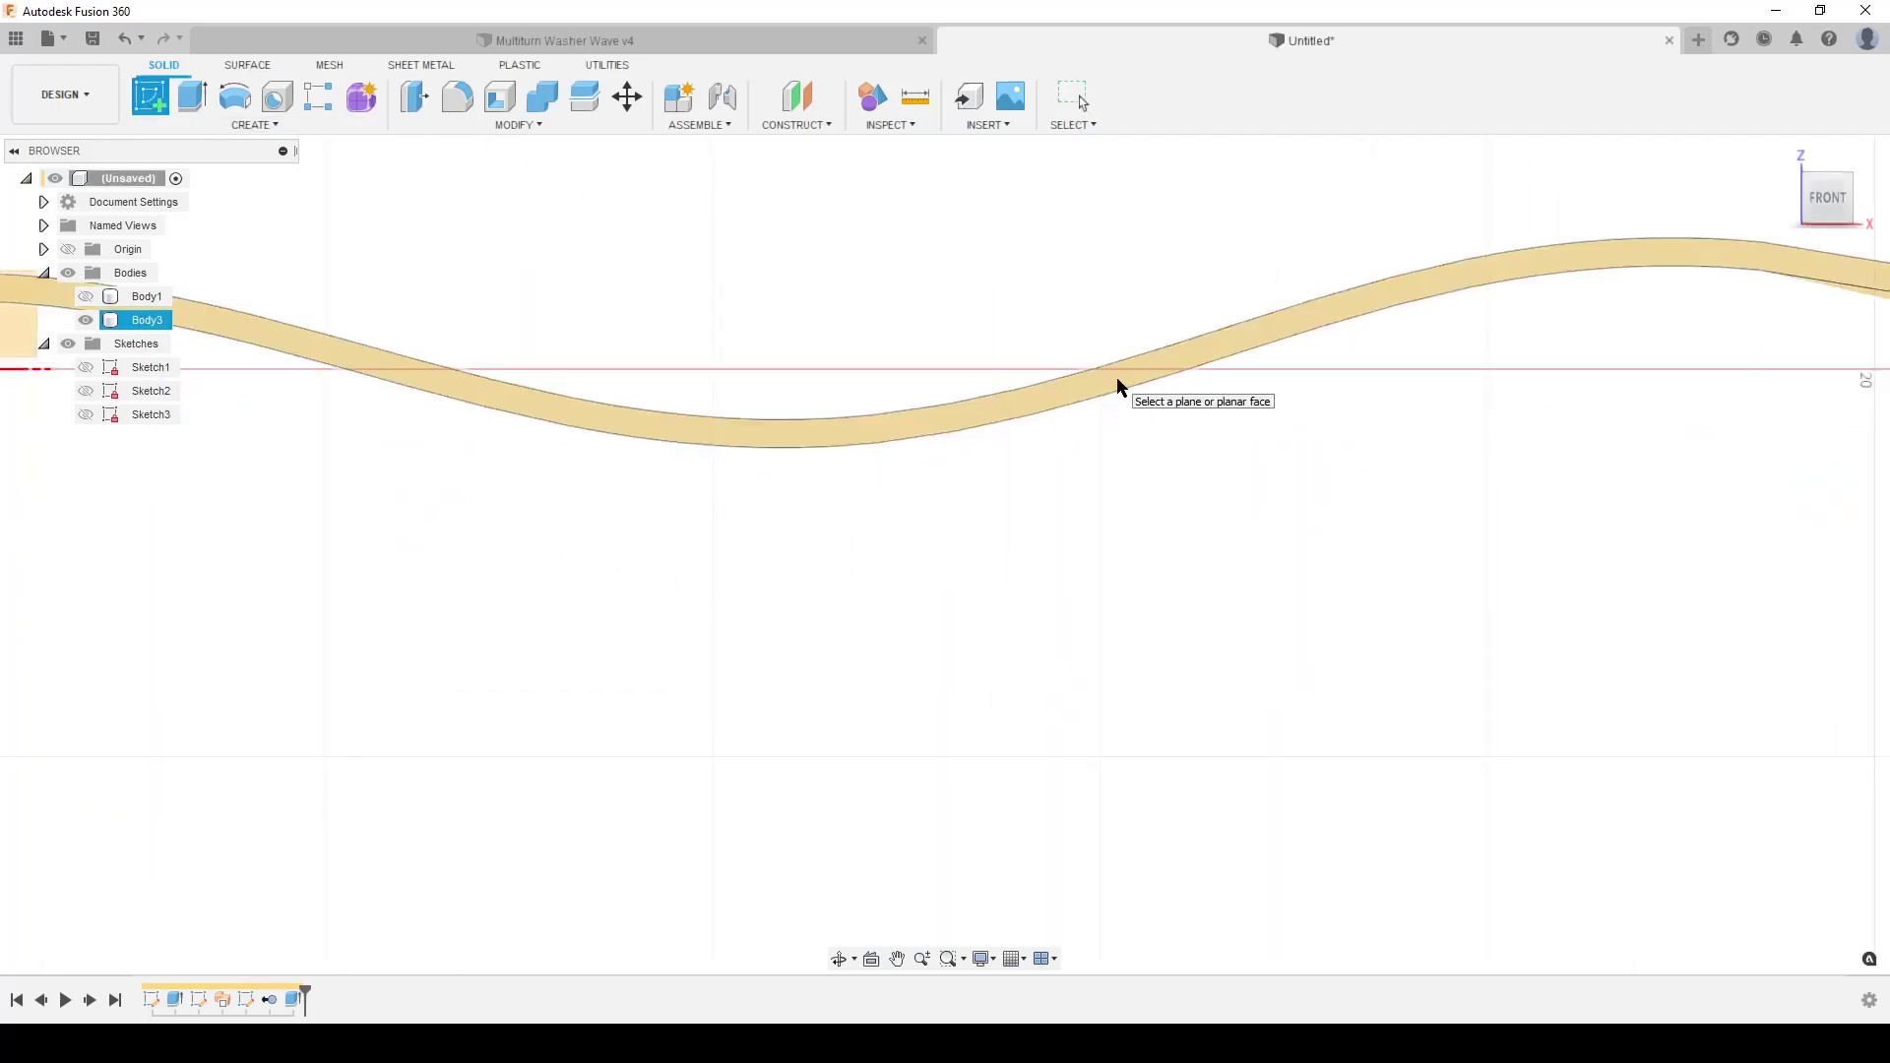
{"action": "left_click", "coordinate": [1063, 405]}
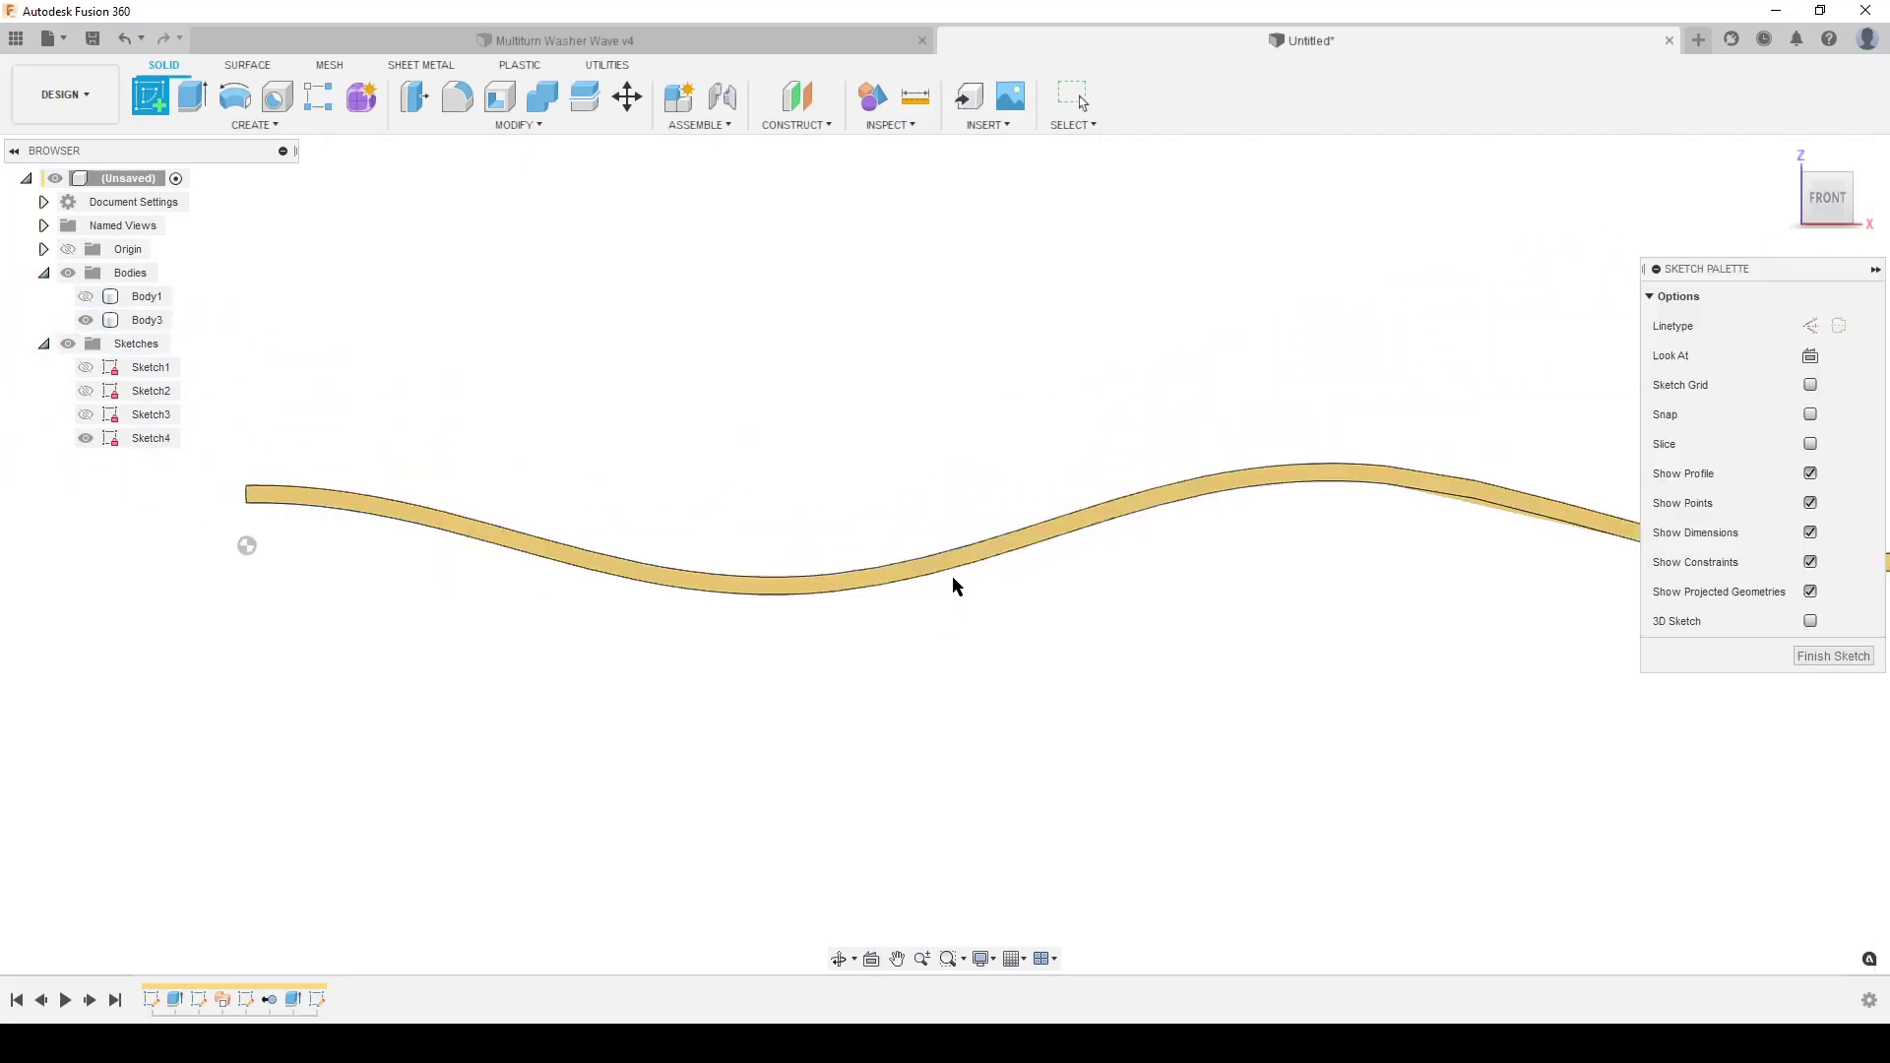
{"action": "mouse_move", "coordinate": [933, 620]}
{"action": "middle_mouse_down", "text": "shift"}
{"action": "mouse_move", "coordinate": [867, 679]}
{"action": "mouse_move", "coordinate": [867, 706]}
{"action": "middle_mouse_up", "text": "shift"}
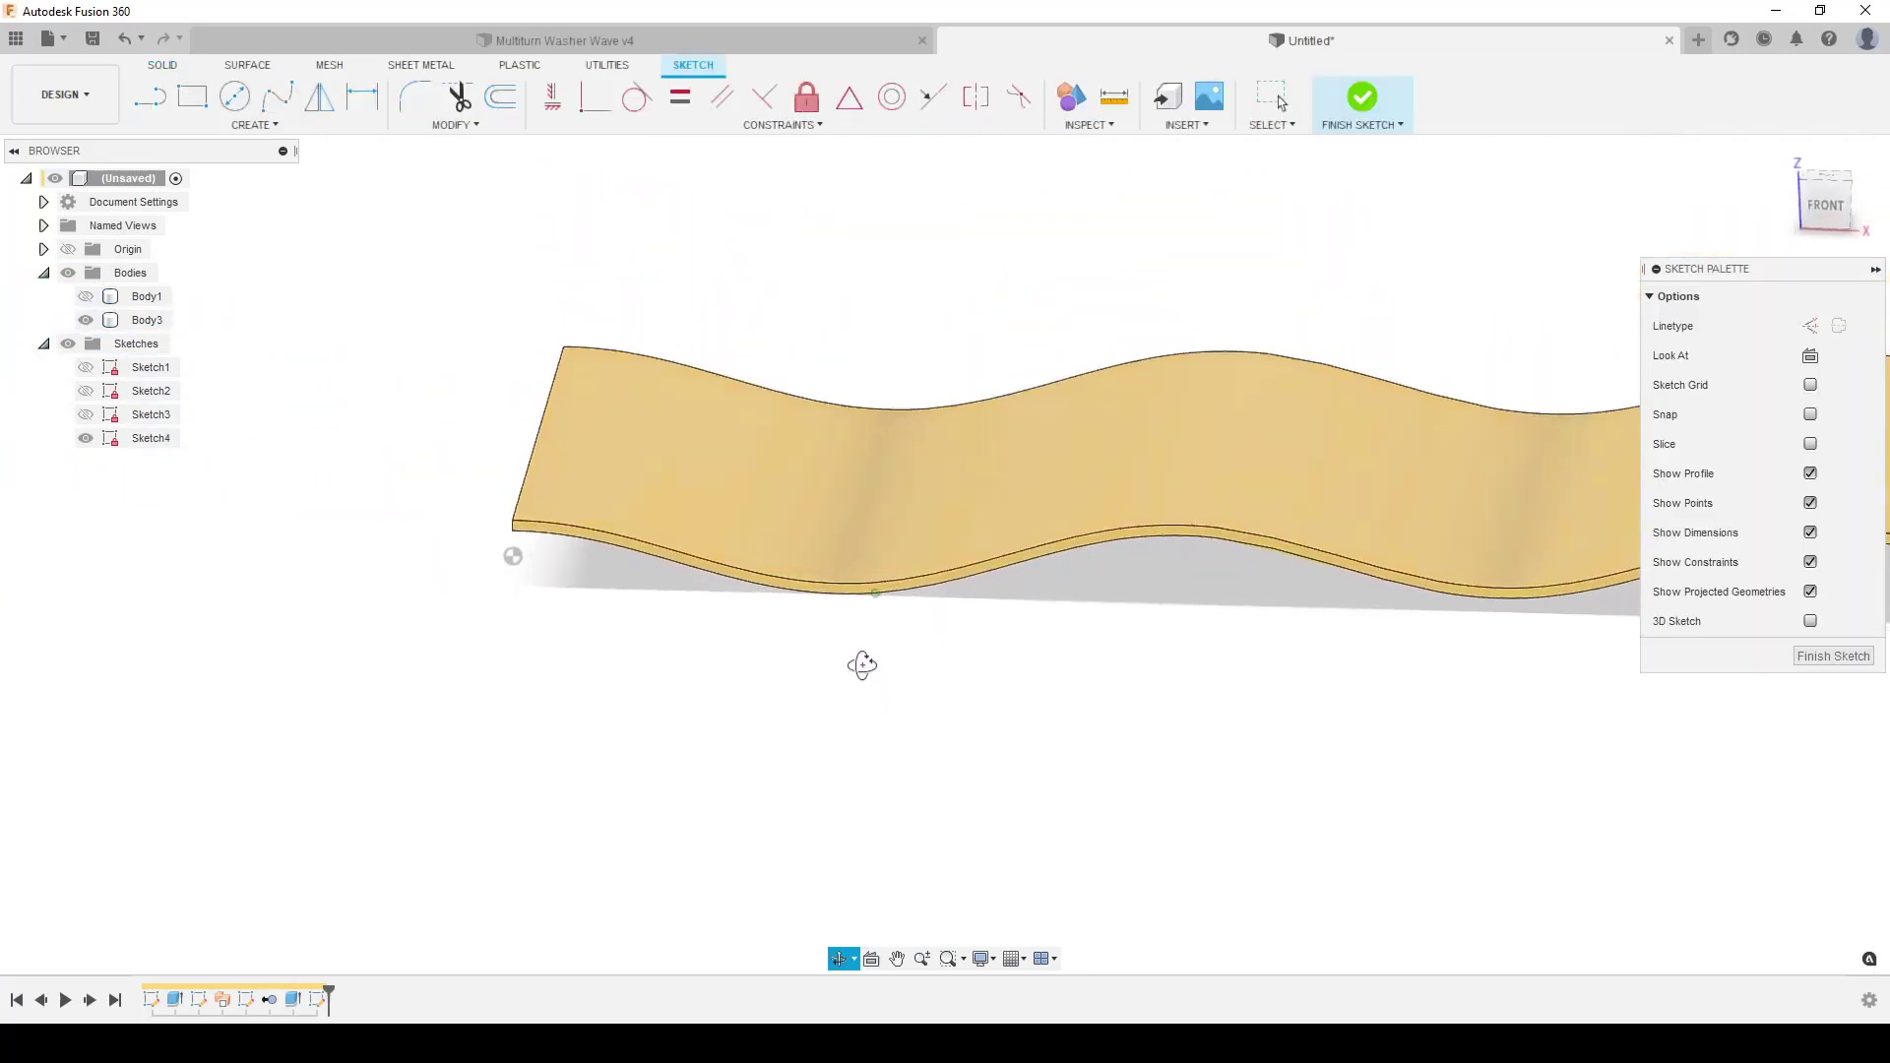
- Project the wavy body's face into the sketch and finish Sketch4
{"action": "key", "text": "p"}
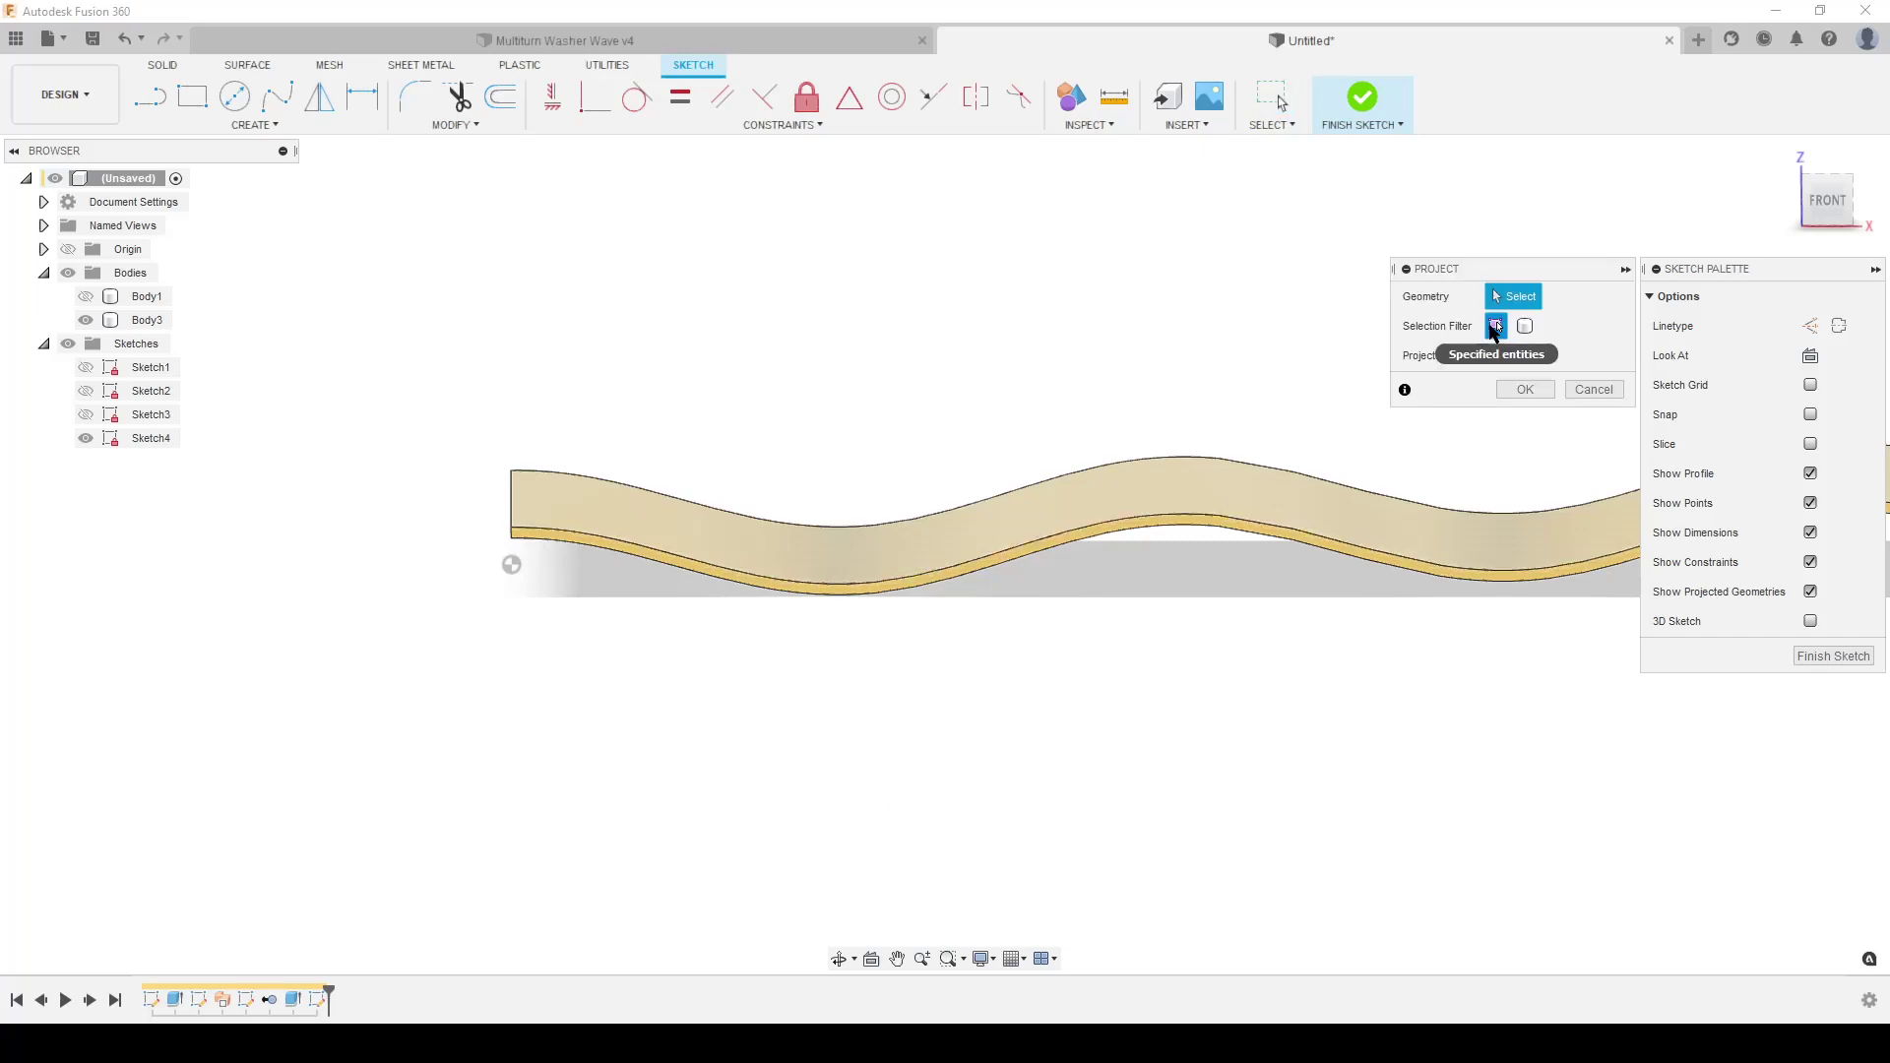
{"action": "scroll", "coordinate": [919, 725], "scroll_direction": "up", "scroll_amount": 3}
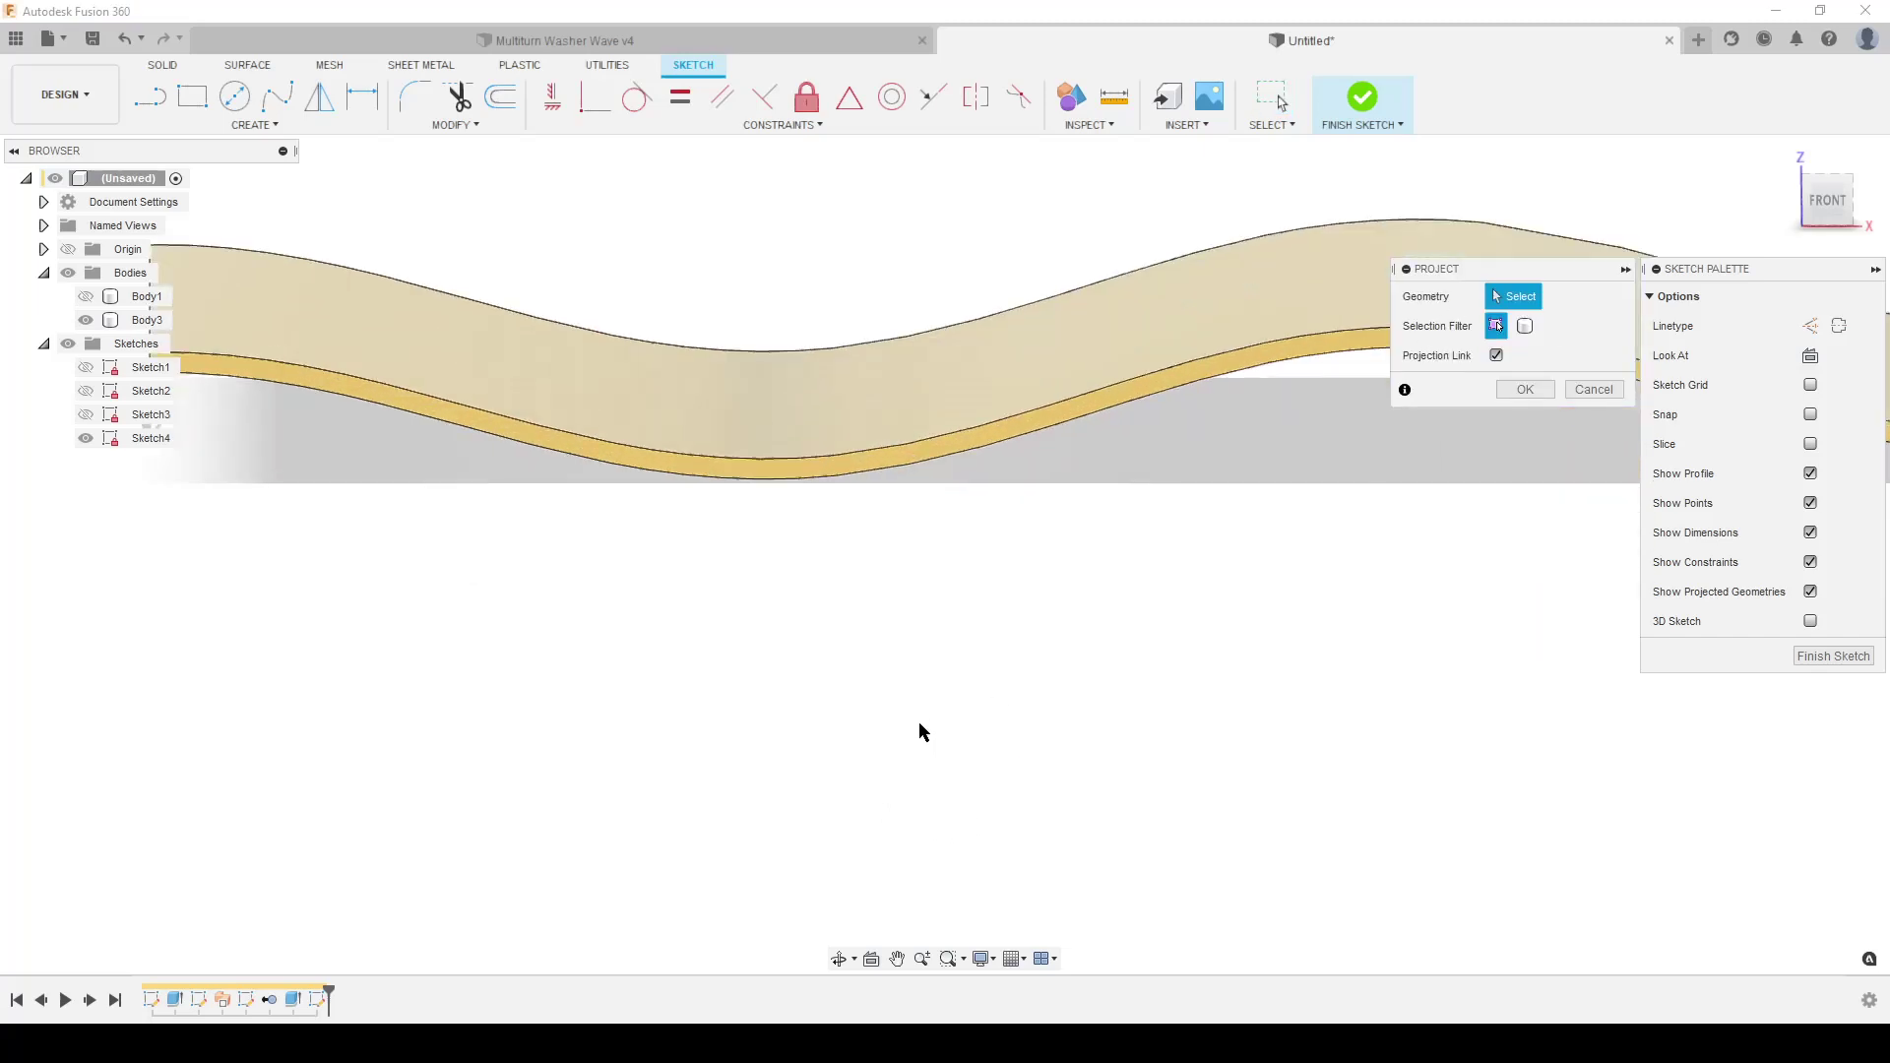
{"action": "left_click", "coordinate": [936, 452]}
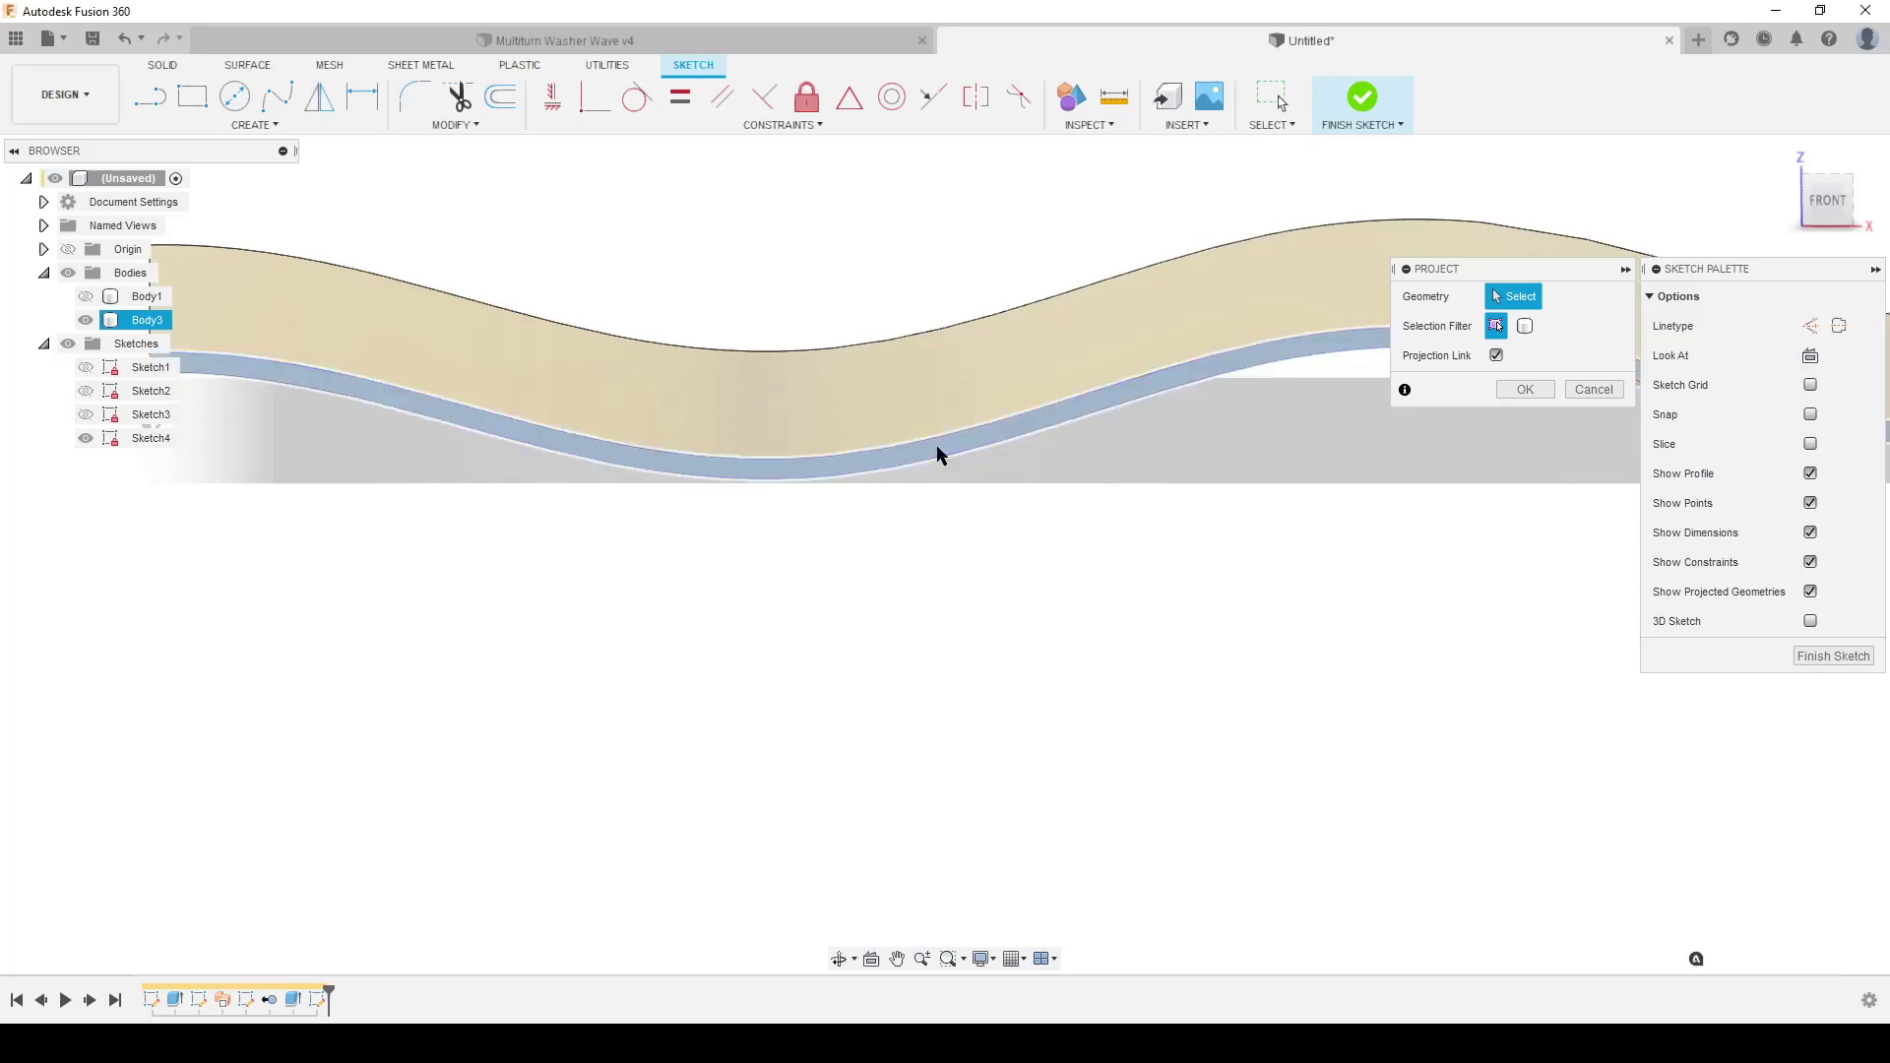
{"action": "left_click", "coordinate": [1531, 388]}
{"action": "scroll", "coordinate": [455, 620], "scroll_direction": "down", "scroll_amount": 3}
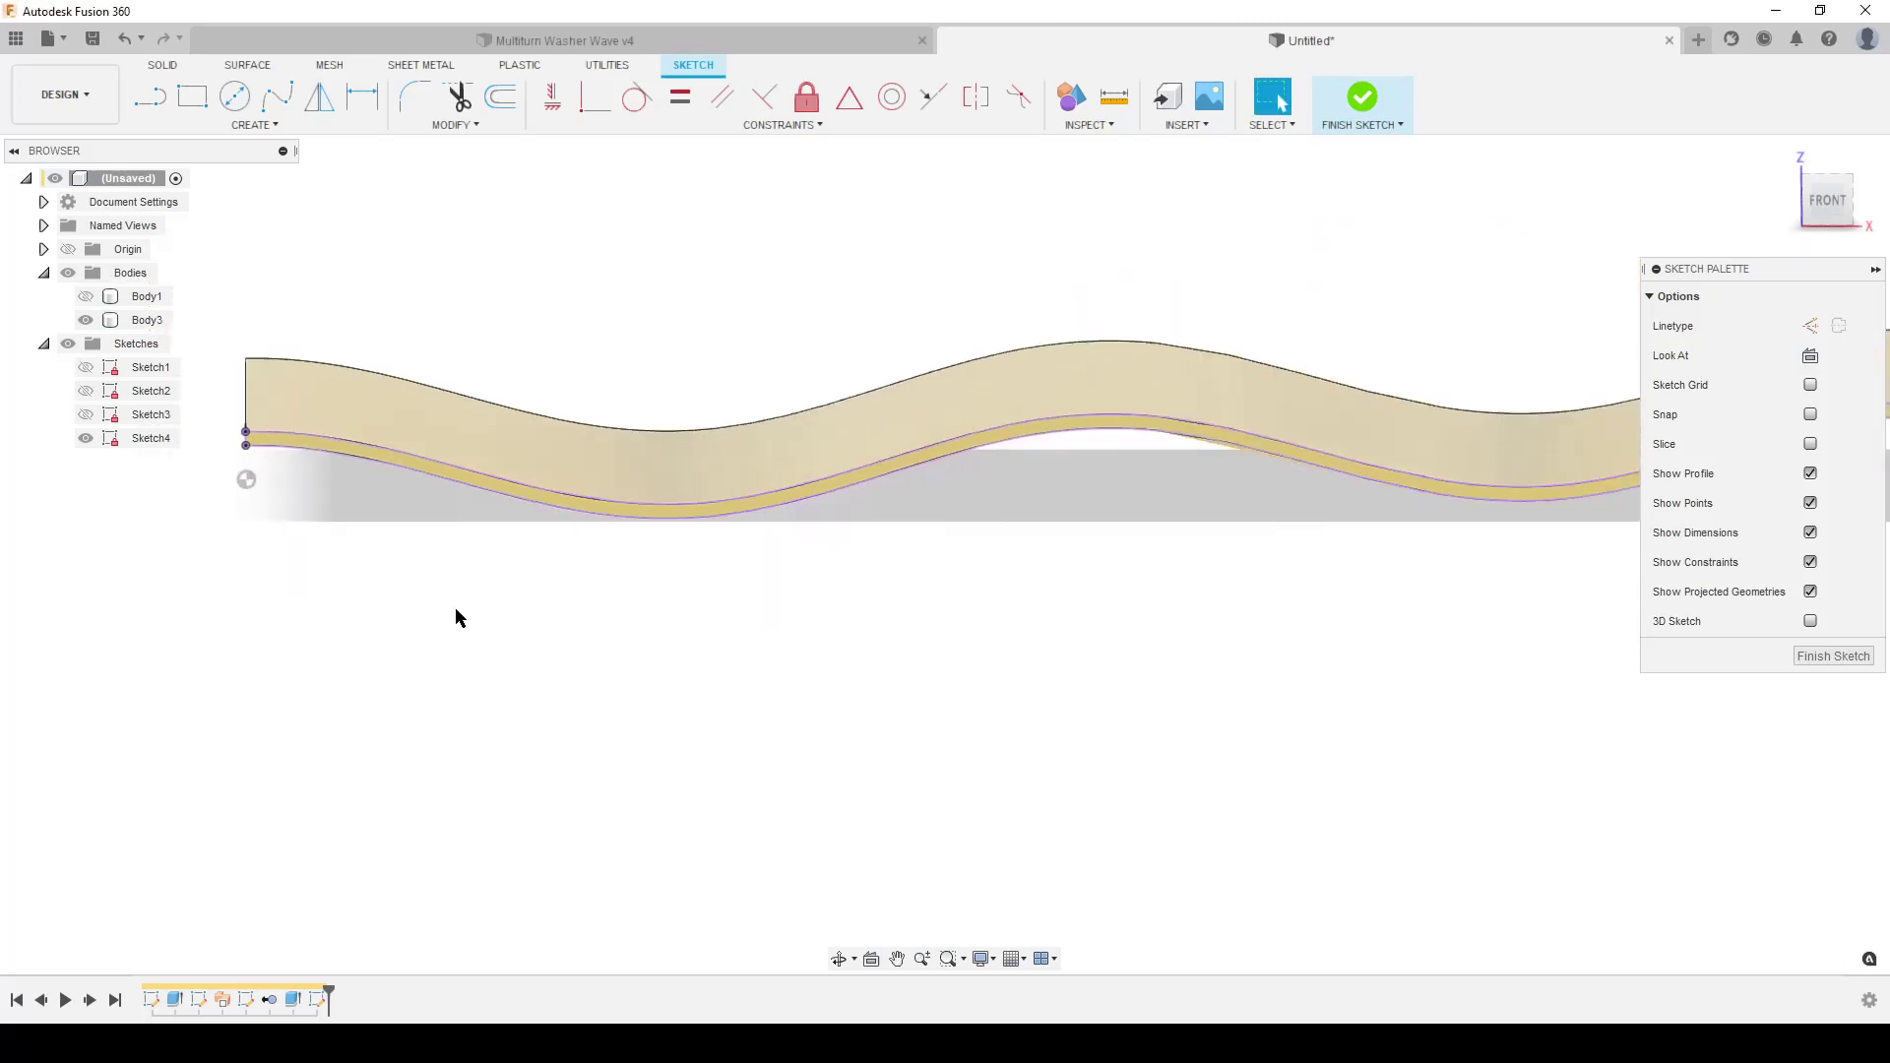
{"action": "left_click", "coordinate": [1837, 656]}
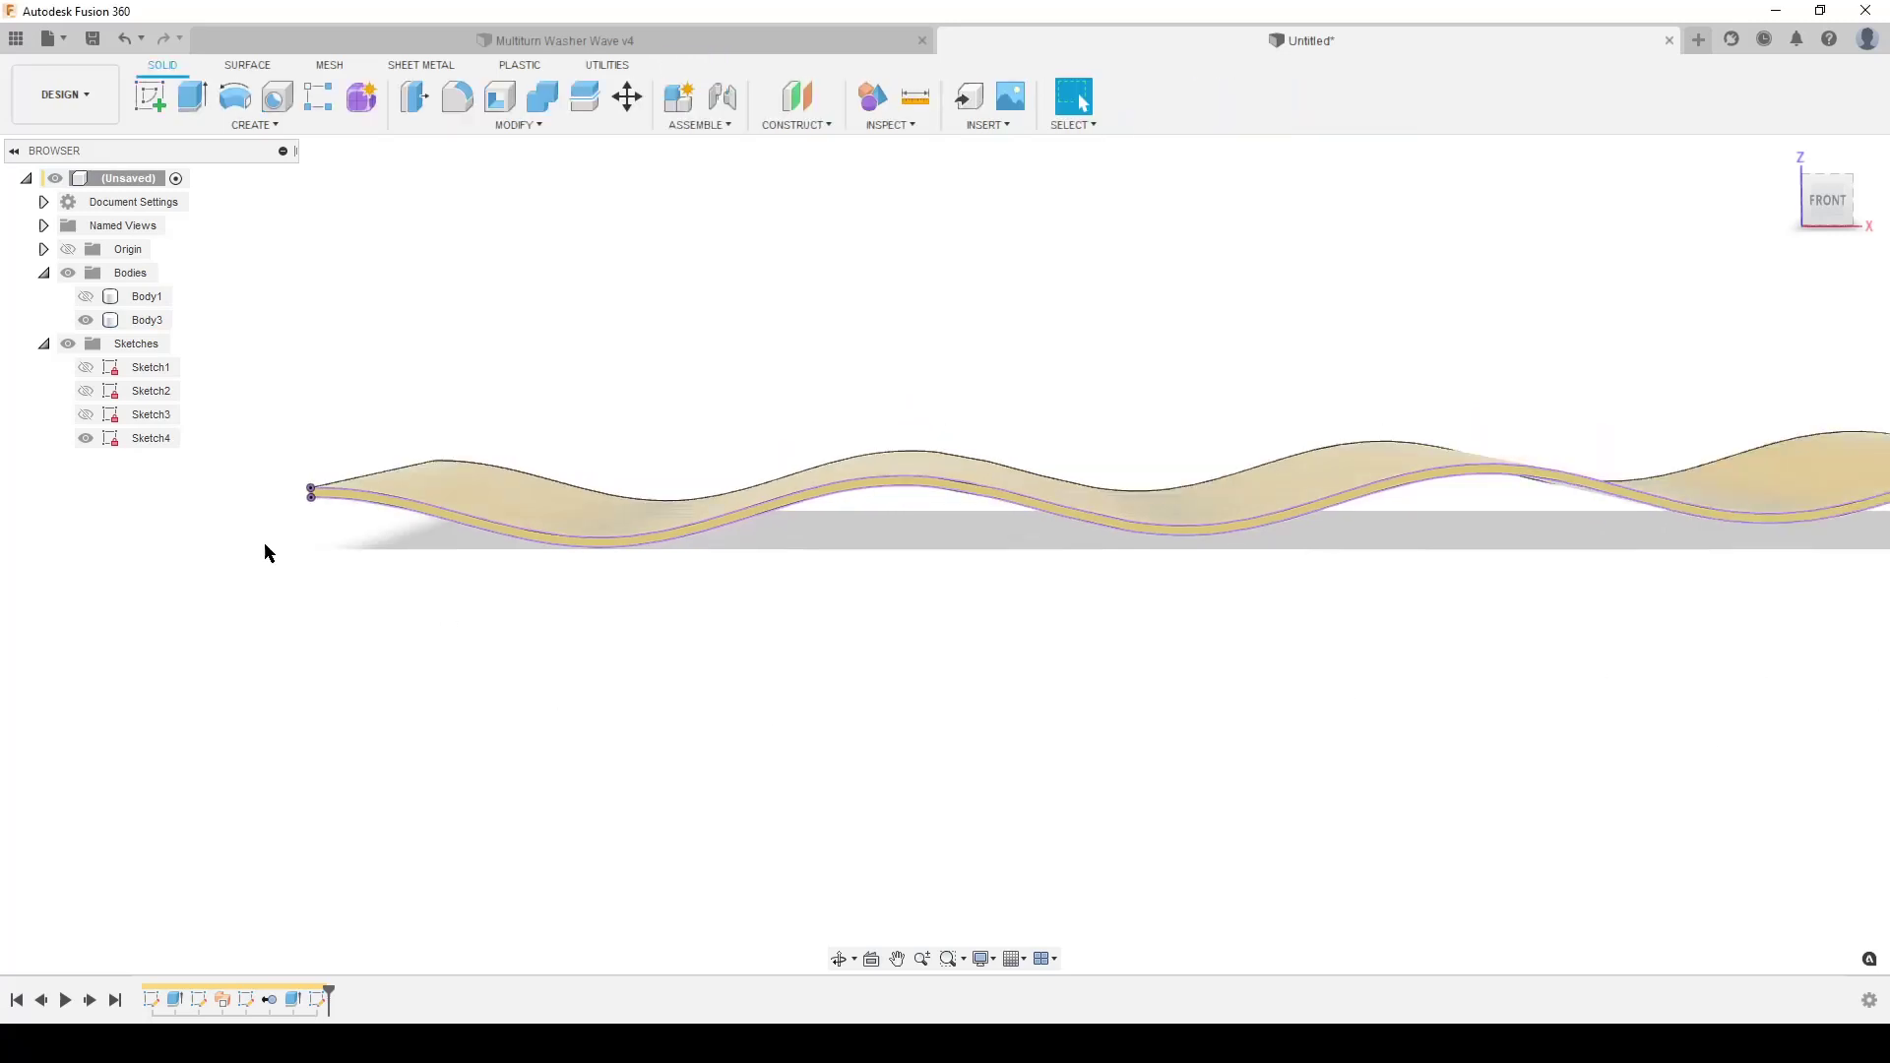
- Remove the Body3 strip and make the Body1 cylinder visible again
{"action": "right_click", "coordinate": [143, 323]}
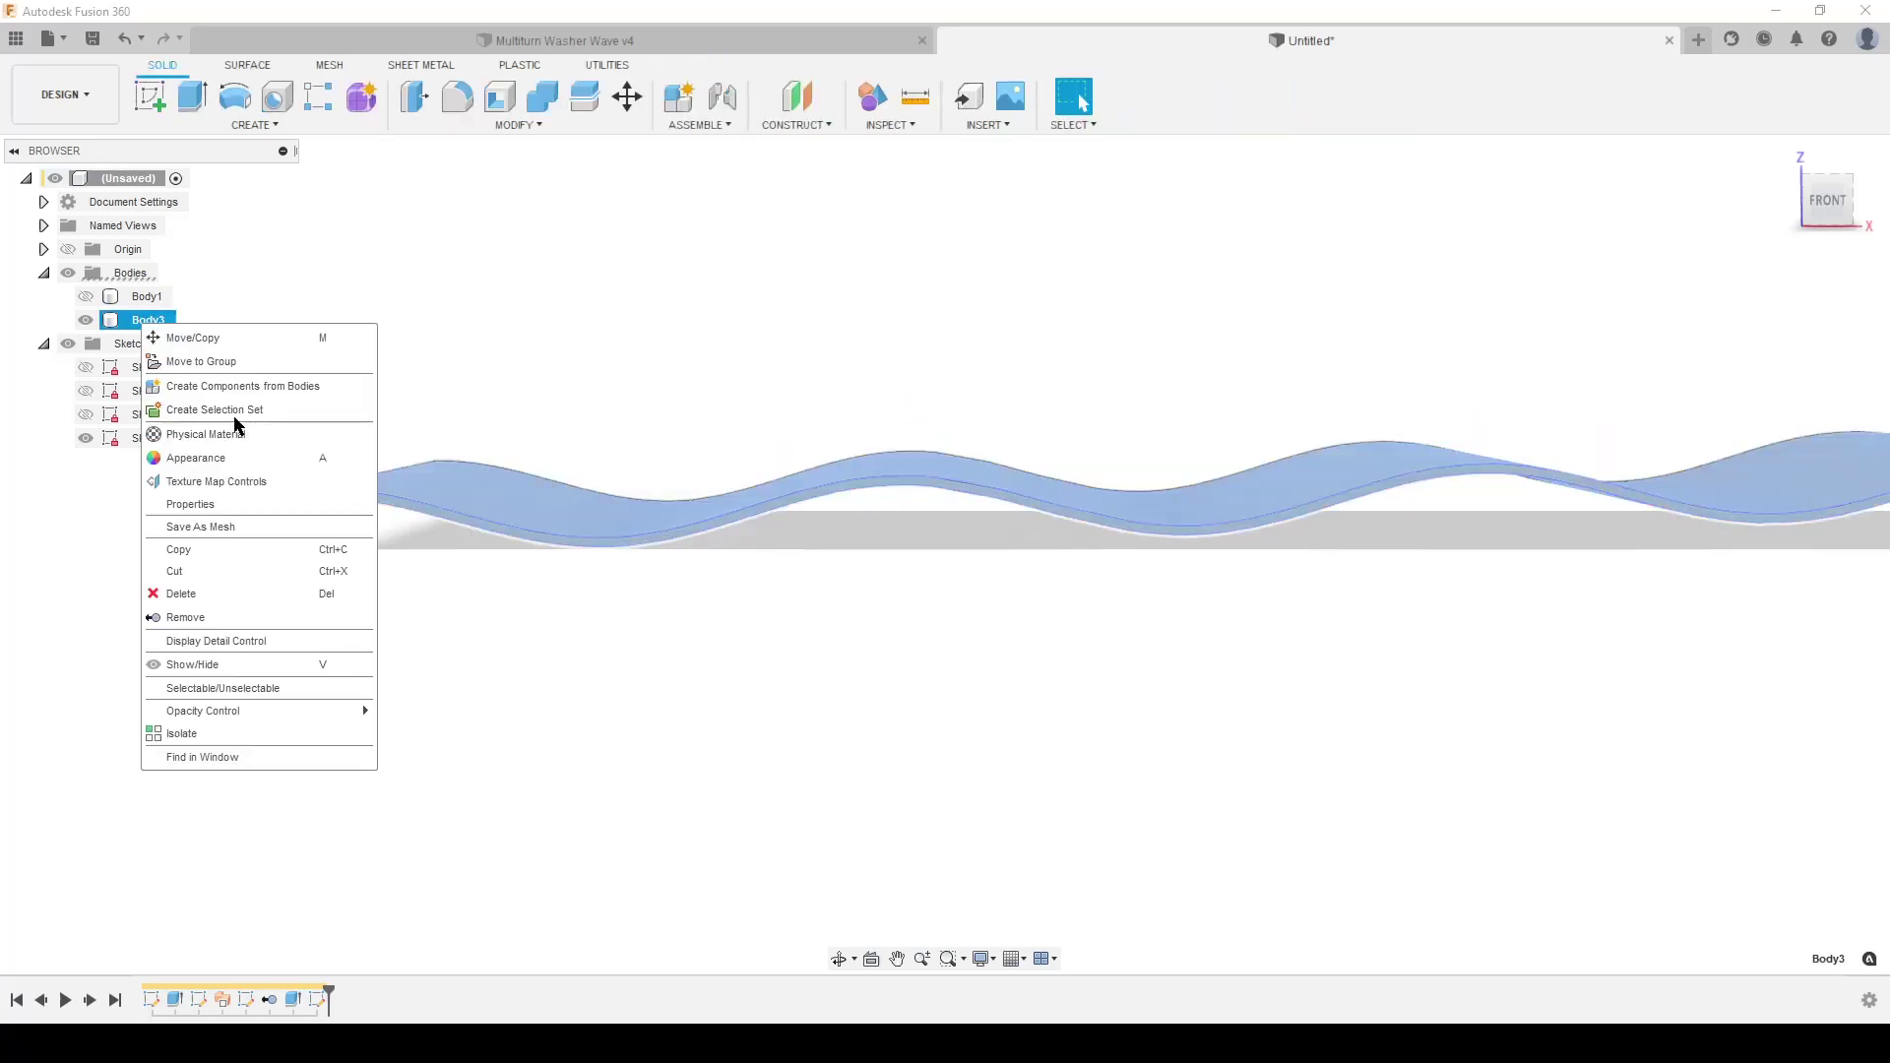
{"action": "left_click", "coordinate": [197, 617]}
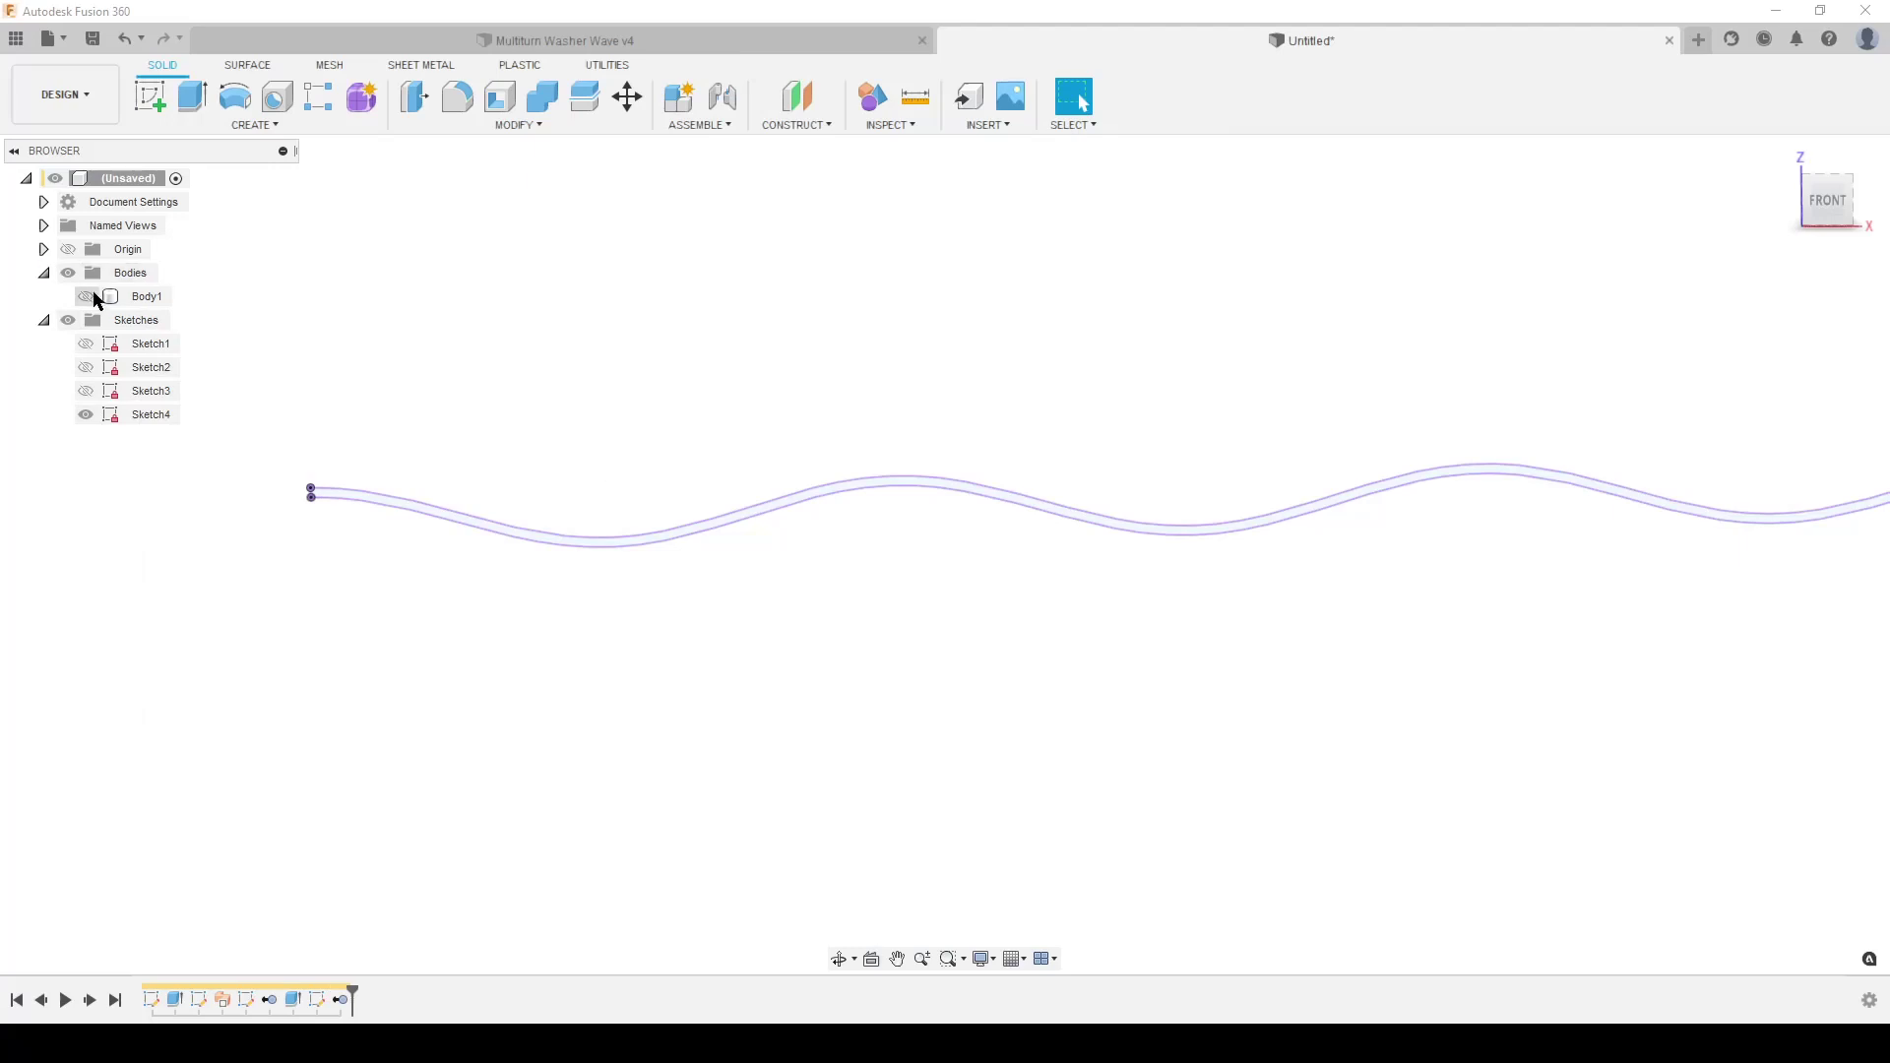
{"action": "left_click", "coordinate": [86, 296]}
{"action": "scroll", "coordinate": [455, 654], "scroll_direction": "down", "scroll_amount": 5}
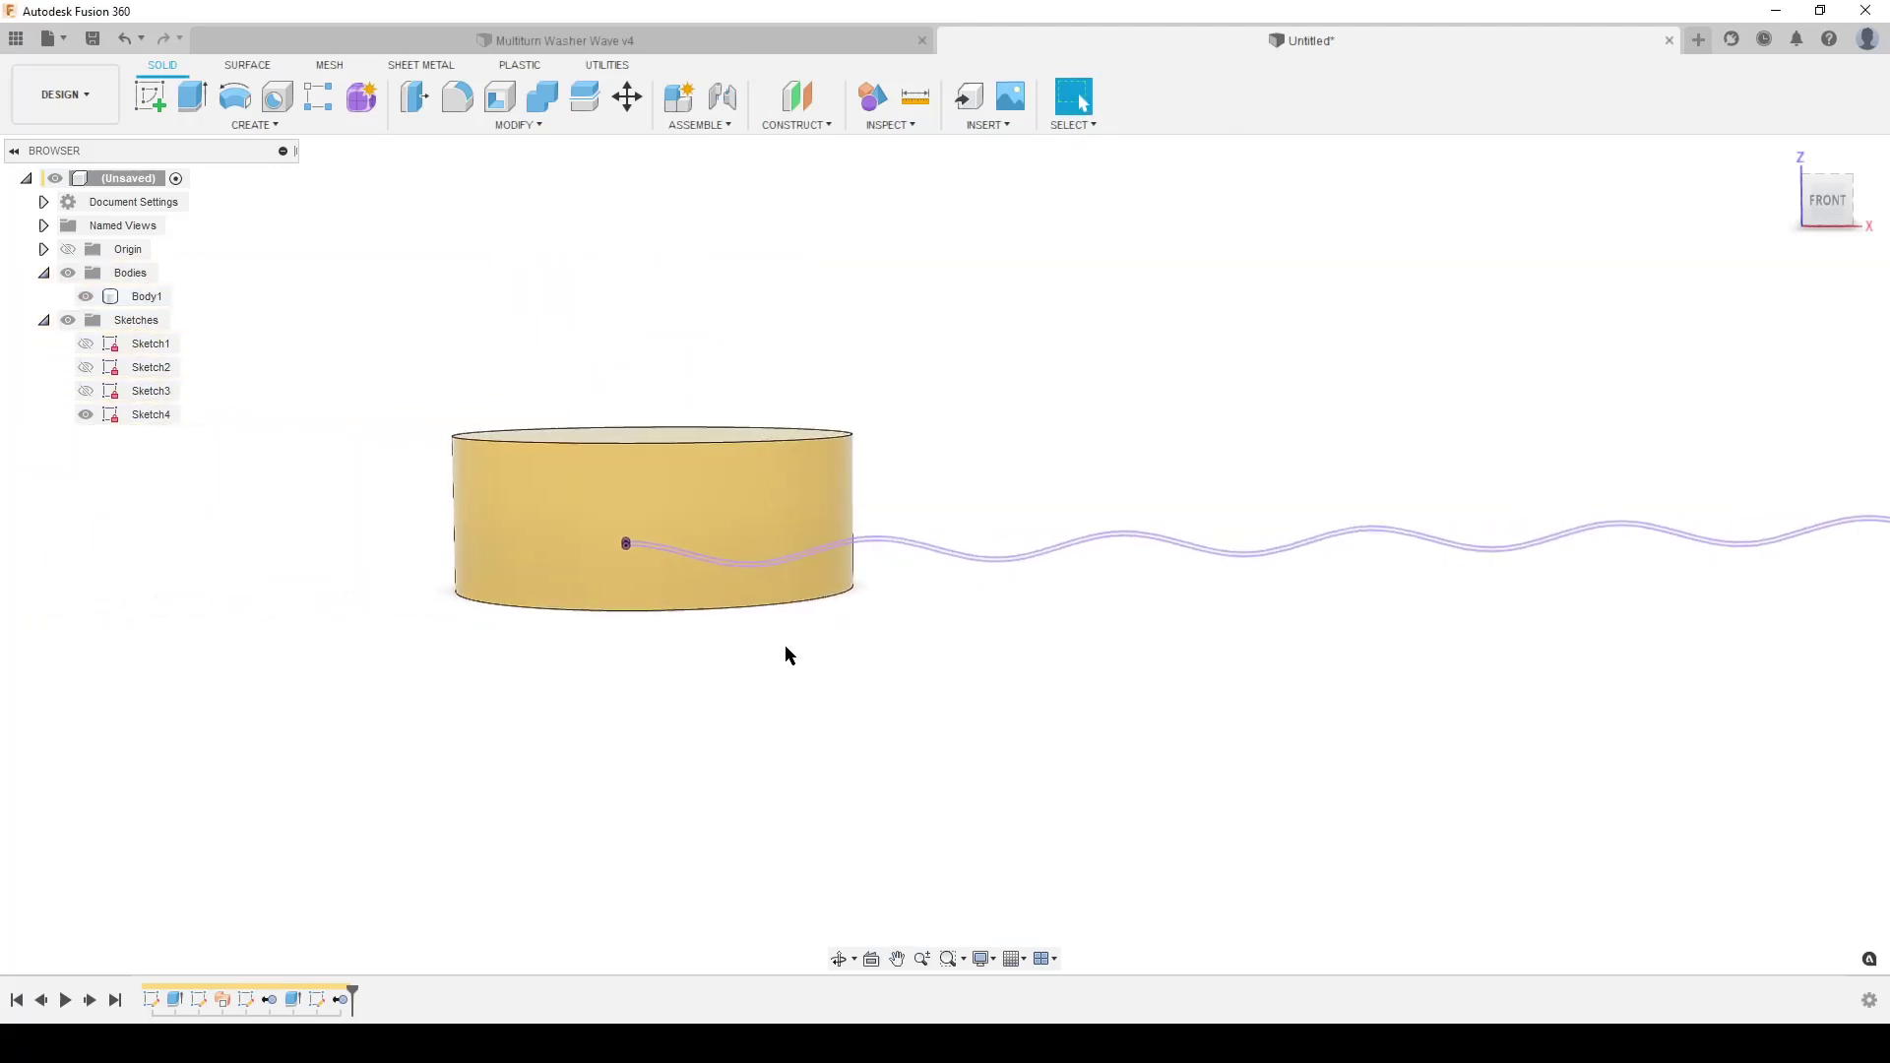
- Start an Emboss with the Sketch4 wave profile targeting the cylinder's side face
{"action": "key", "text": "s"}
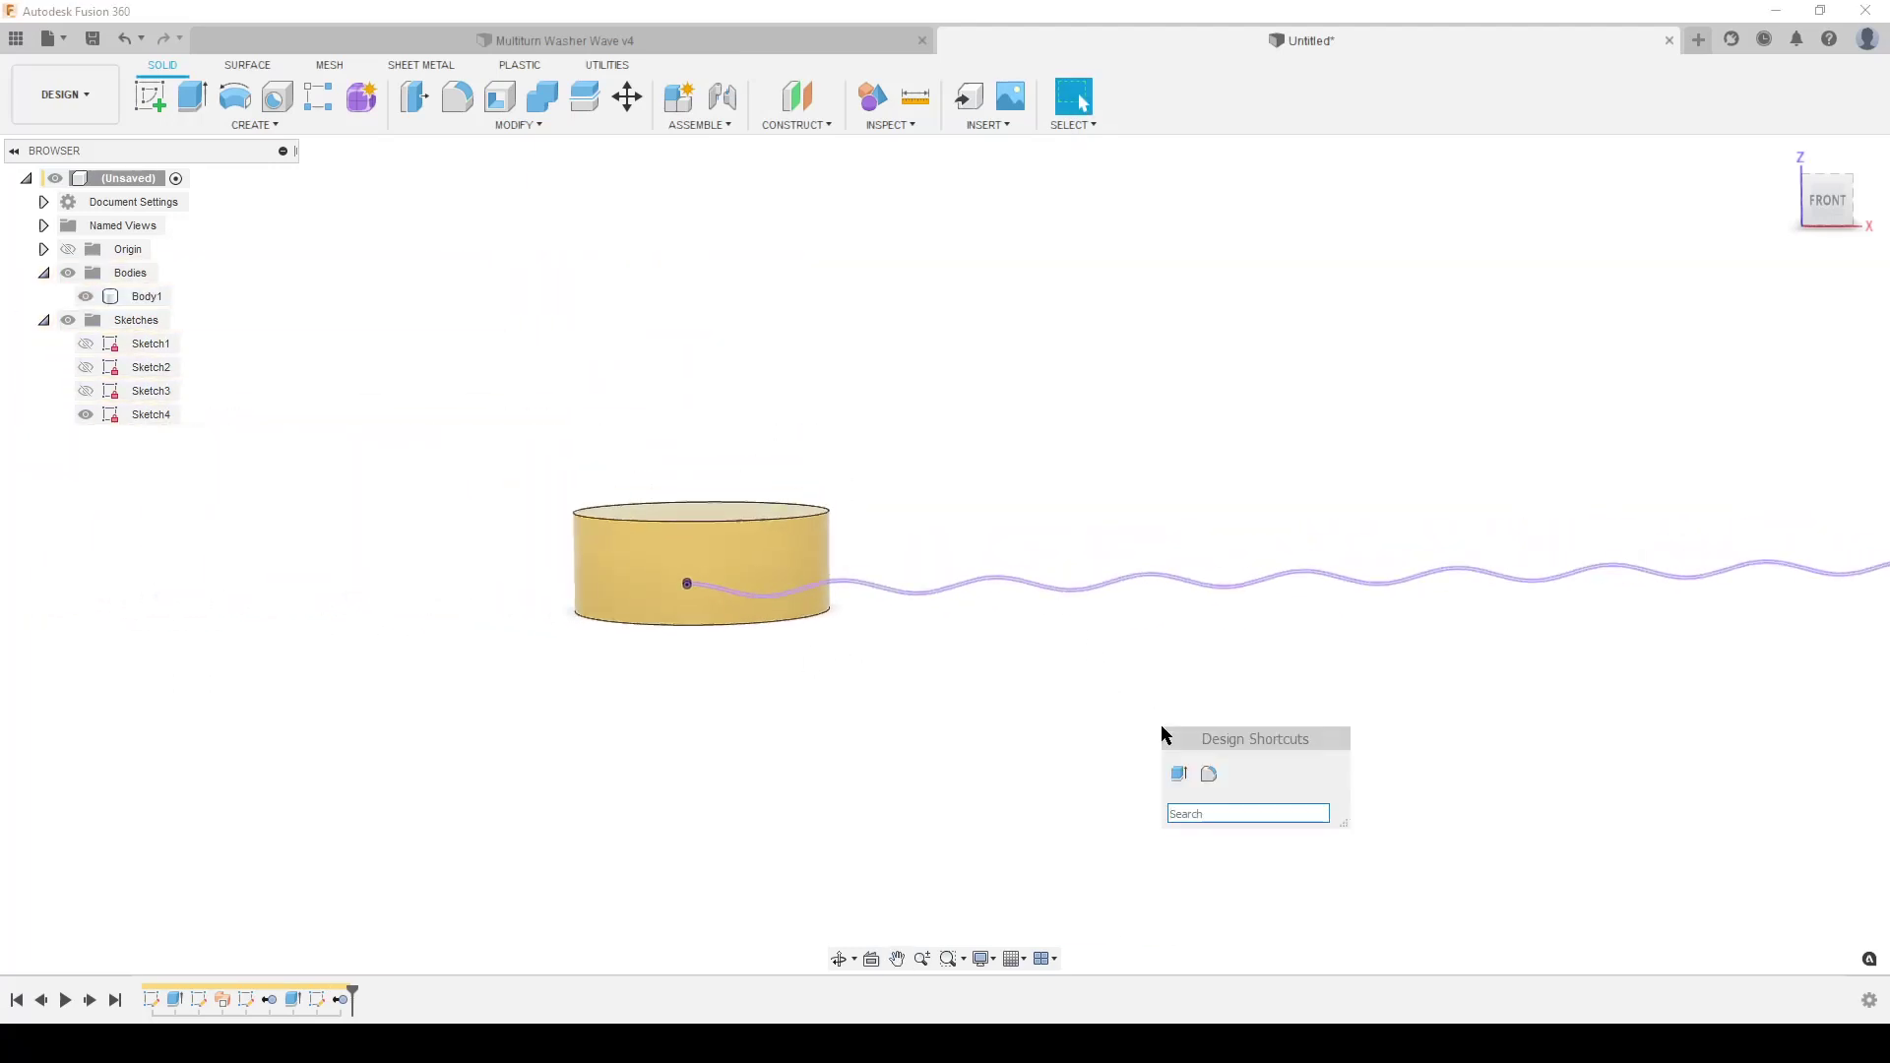
{"action": "type", "text": "emb"}
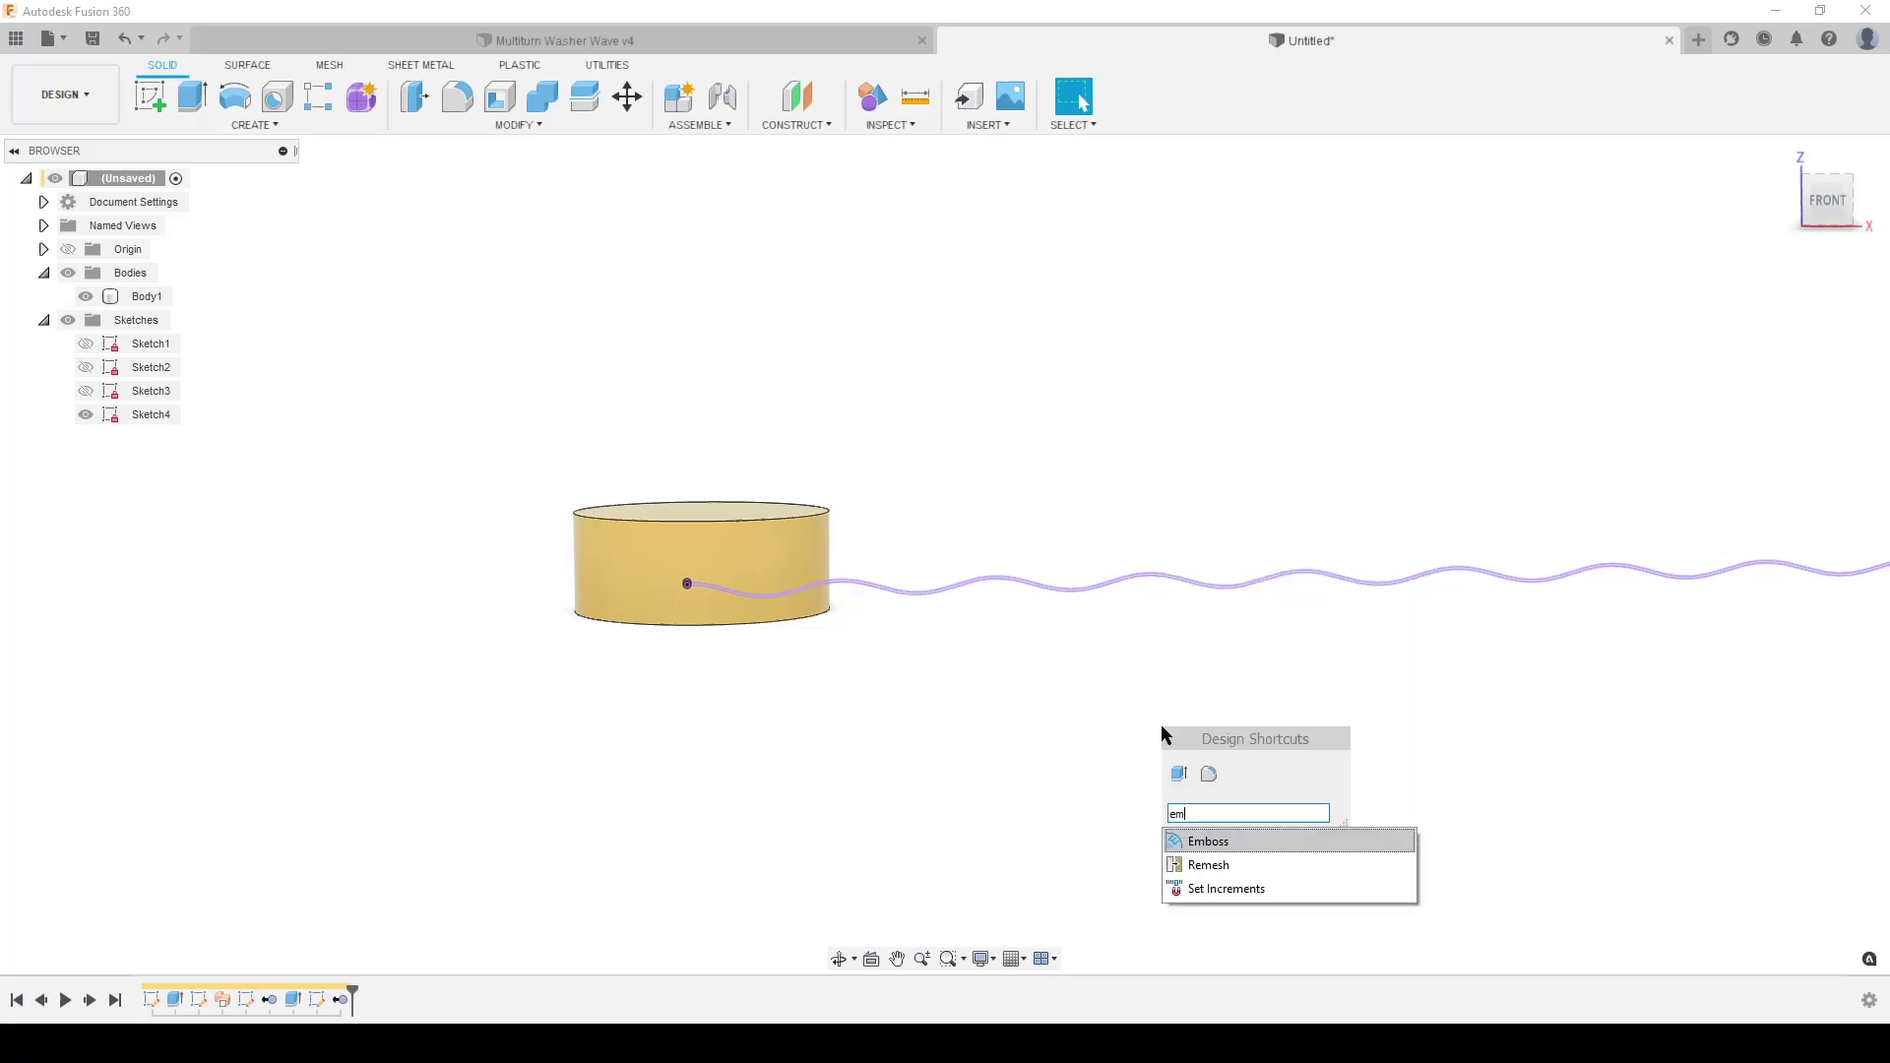
{"action": "left_click", "coordinate": [1242, 843]}
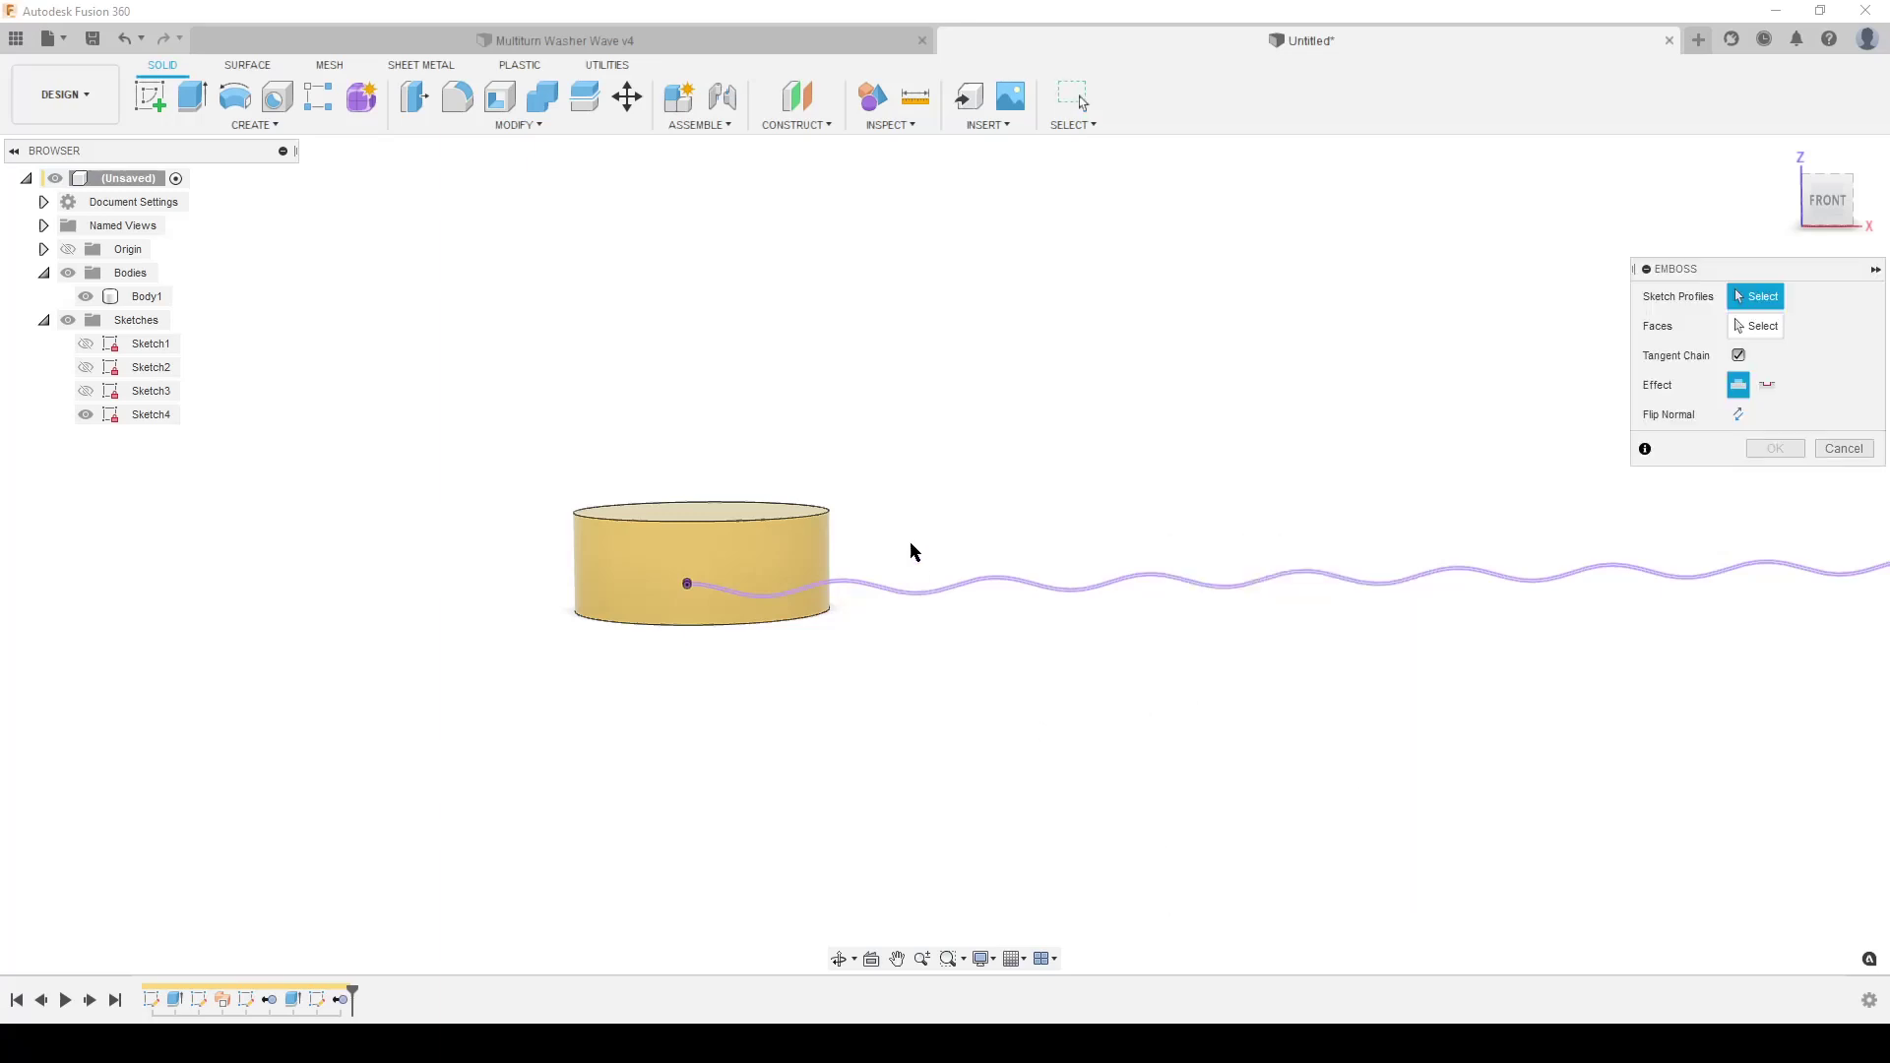
{"action": "scroll", "coordinate": [1131, 588], "scroll_direction": "up", "scroll_amount": 10}
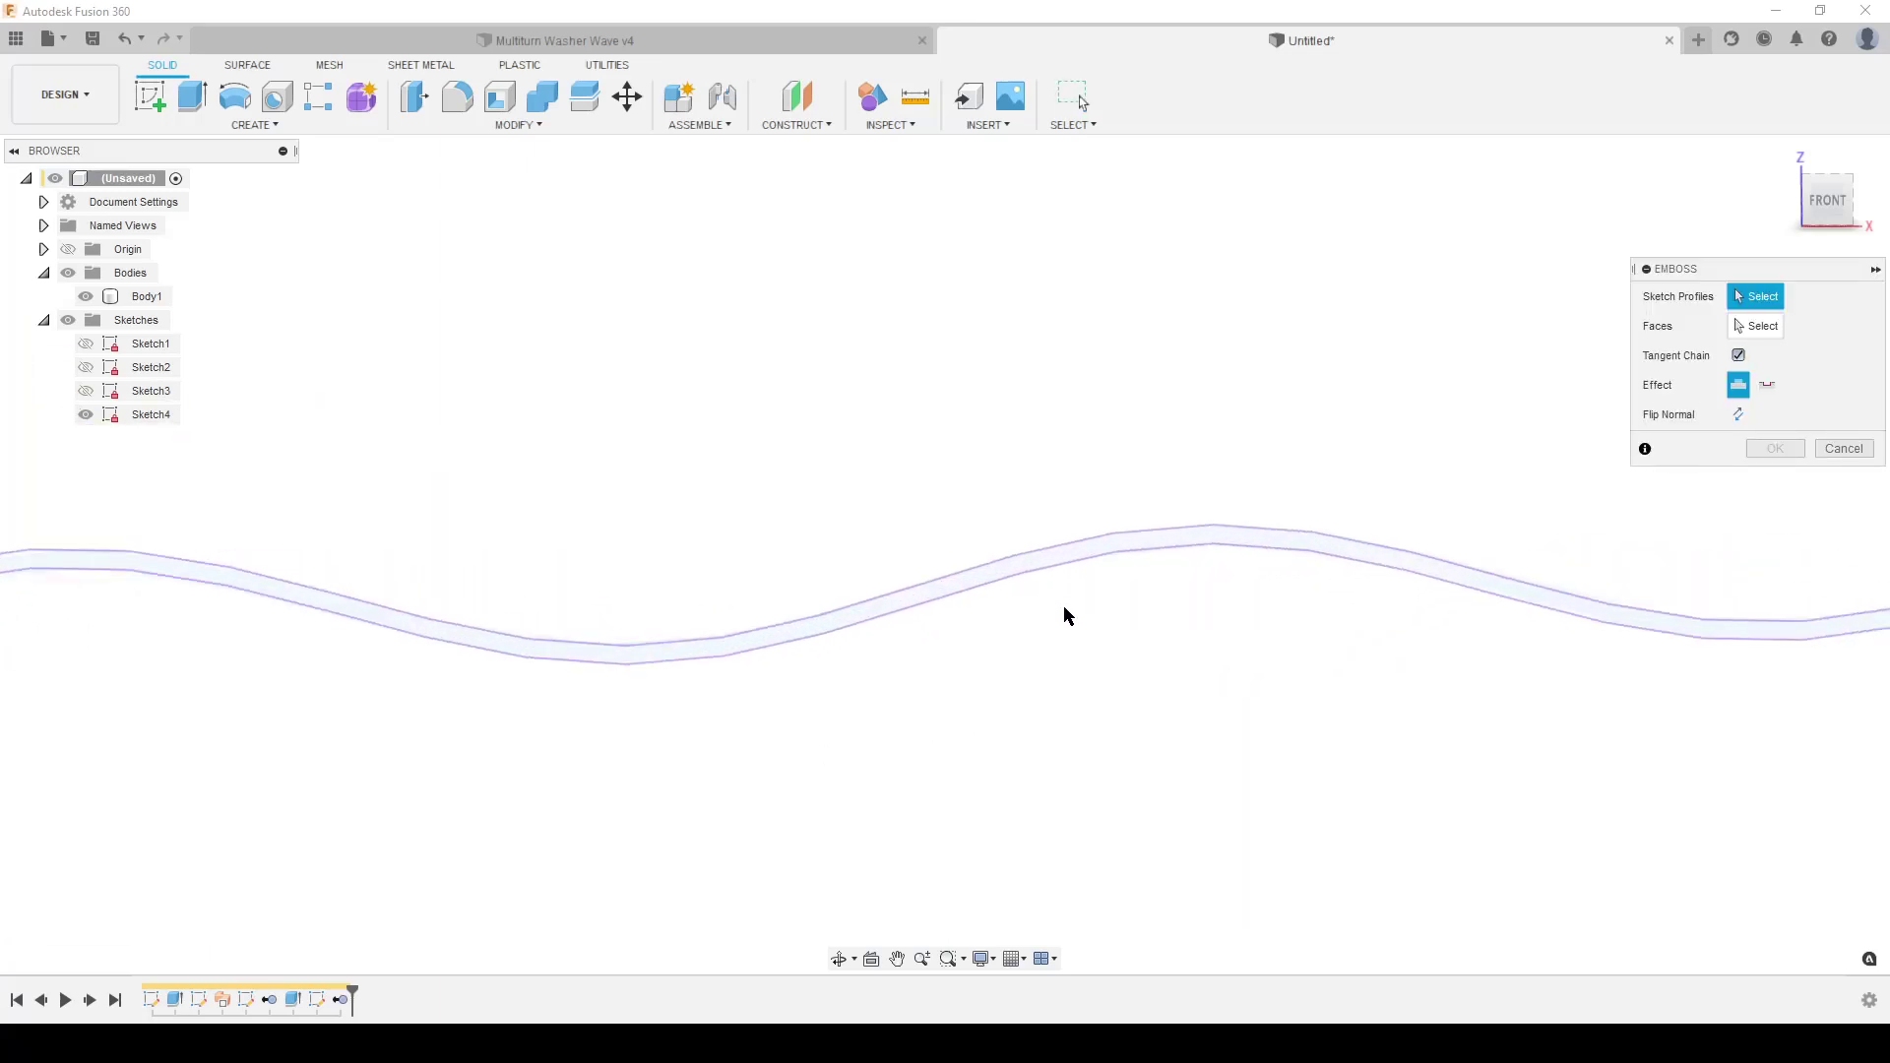
{"action": "left_click", "coordinate": [1056, 567]}
{"action": "scroll", "coordinate": [1043, 650], "scroll_direction": "down", "scroll_amount": 10}
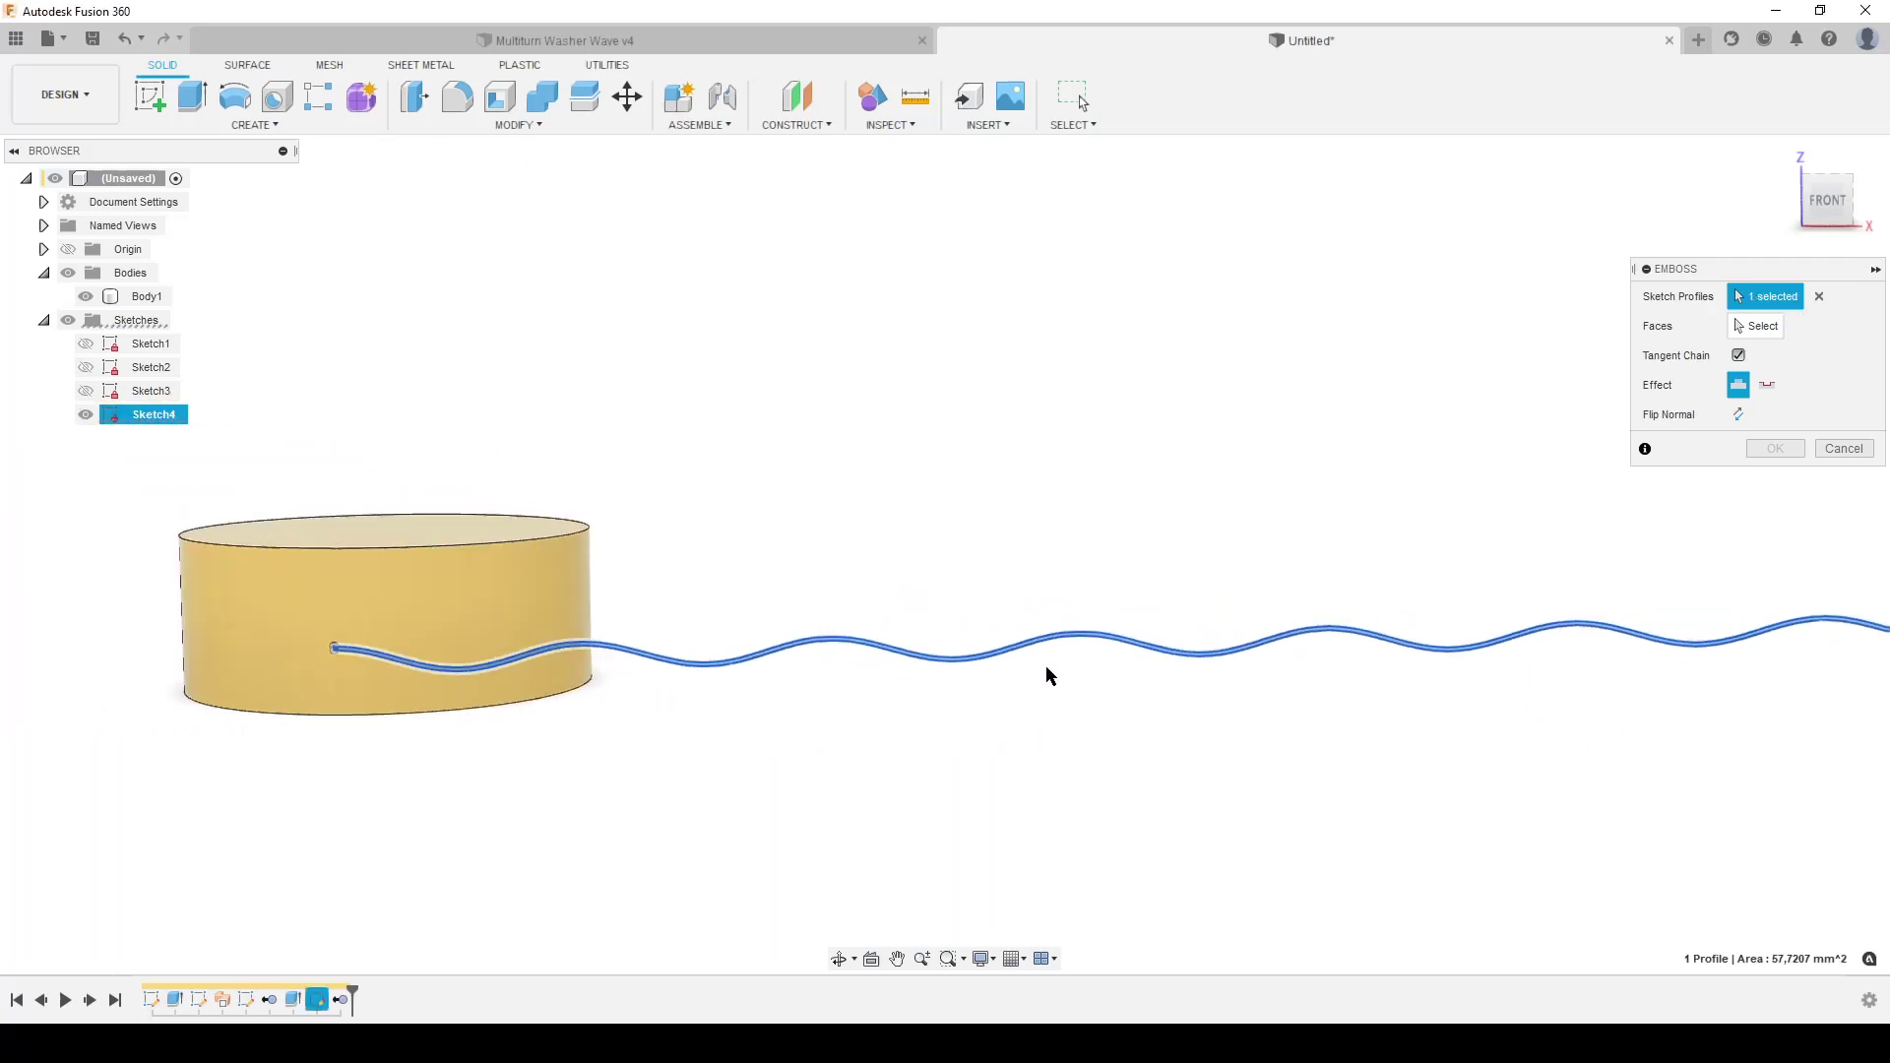
{"action": "left_click", "coordinate": [1778, 335]}
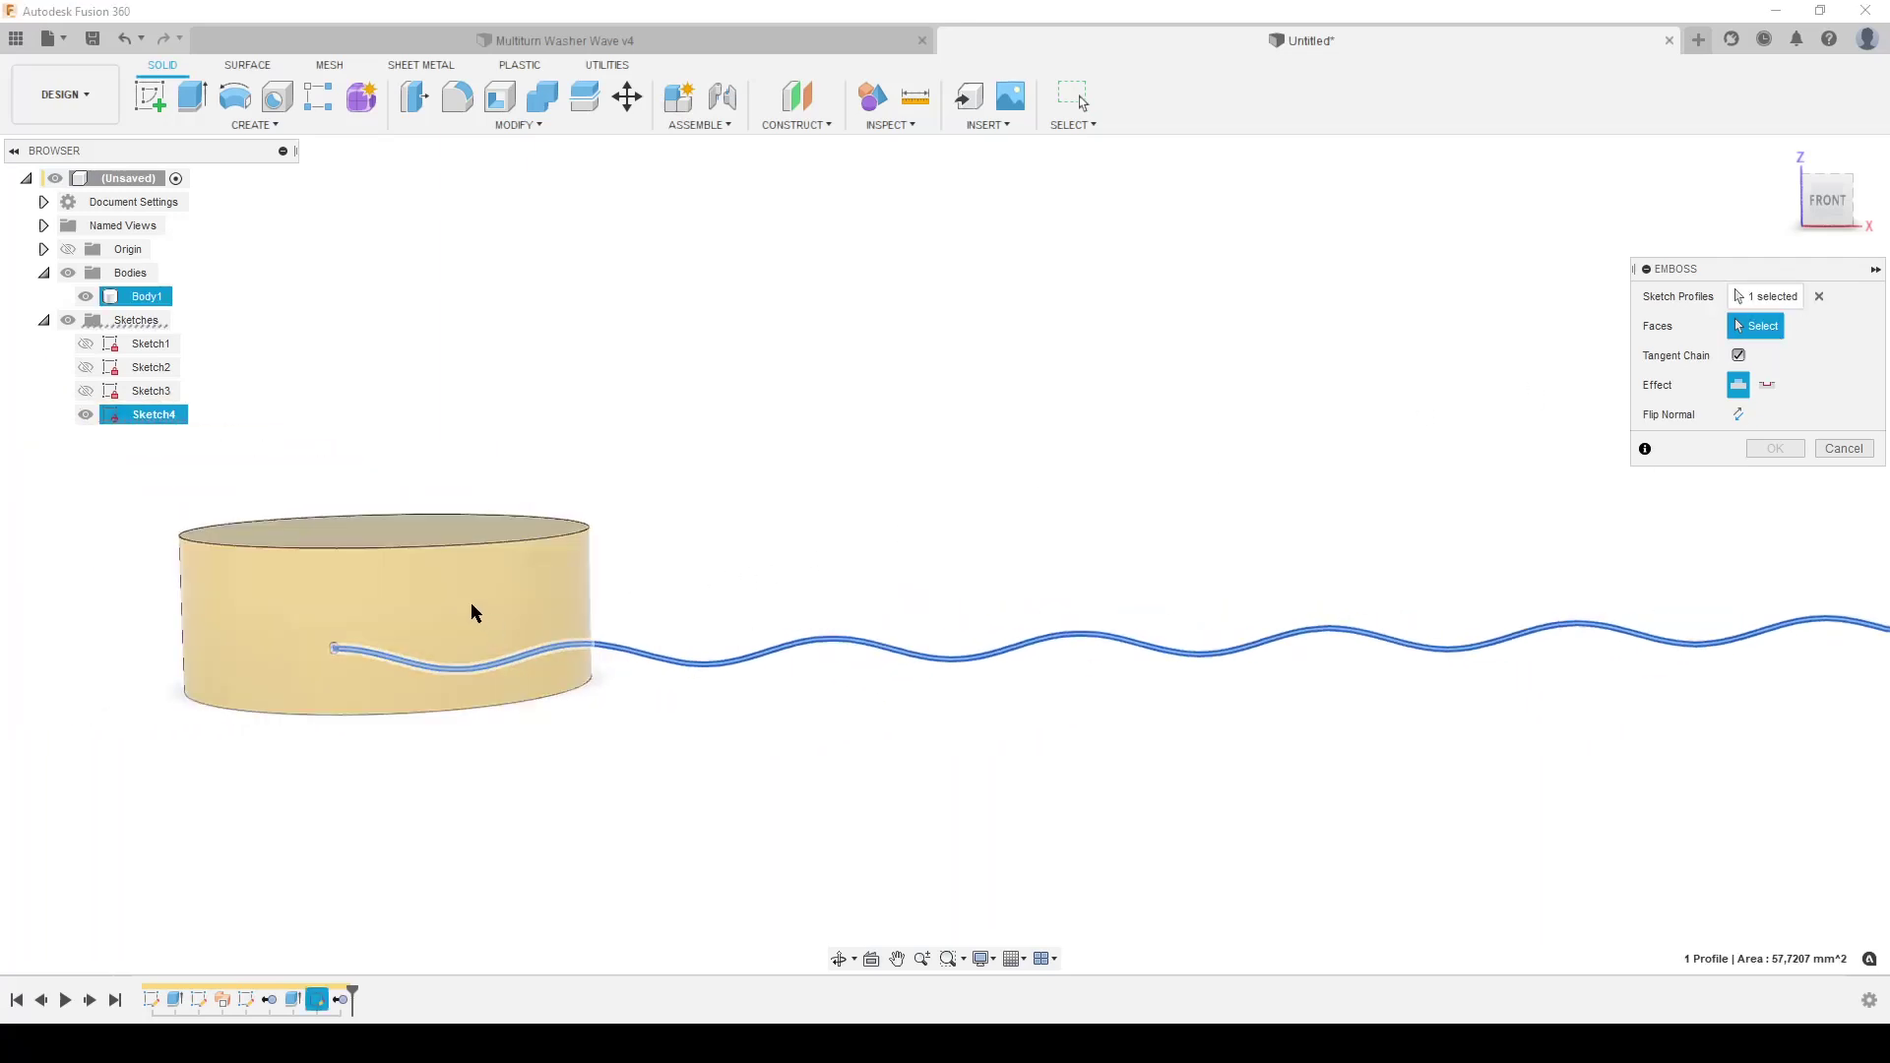
{"action": "left_click", "coordinate": [469, 600]}
{"action": "middle_click_drag", "start_coordinate": [431, 858], "coordinate": [725, 826]}
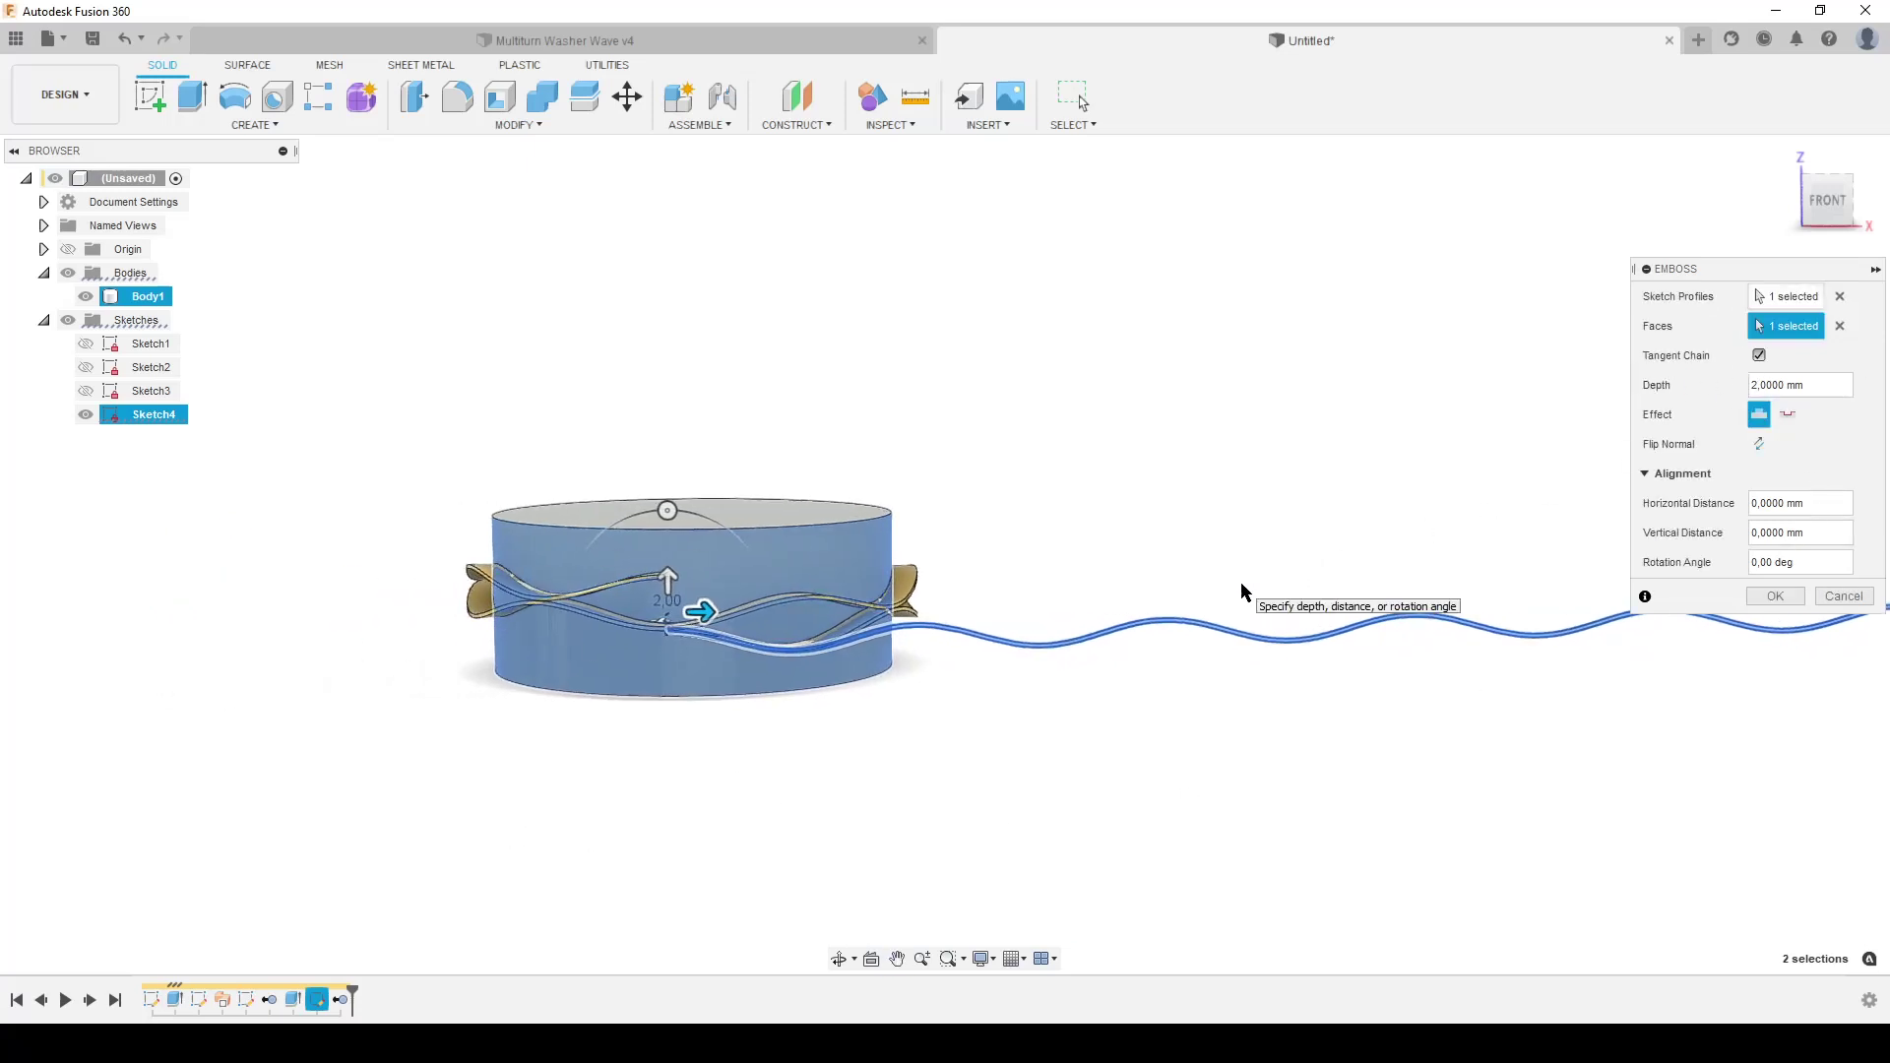
- Set the emboss depth to (OD-ID)/2 and apply it to the cylinder wall
{"action": "left_click", "coordinate": [1827, 385]}
{"action": "type", "text": "("}
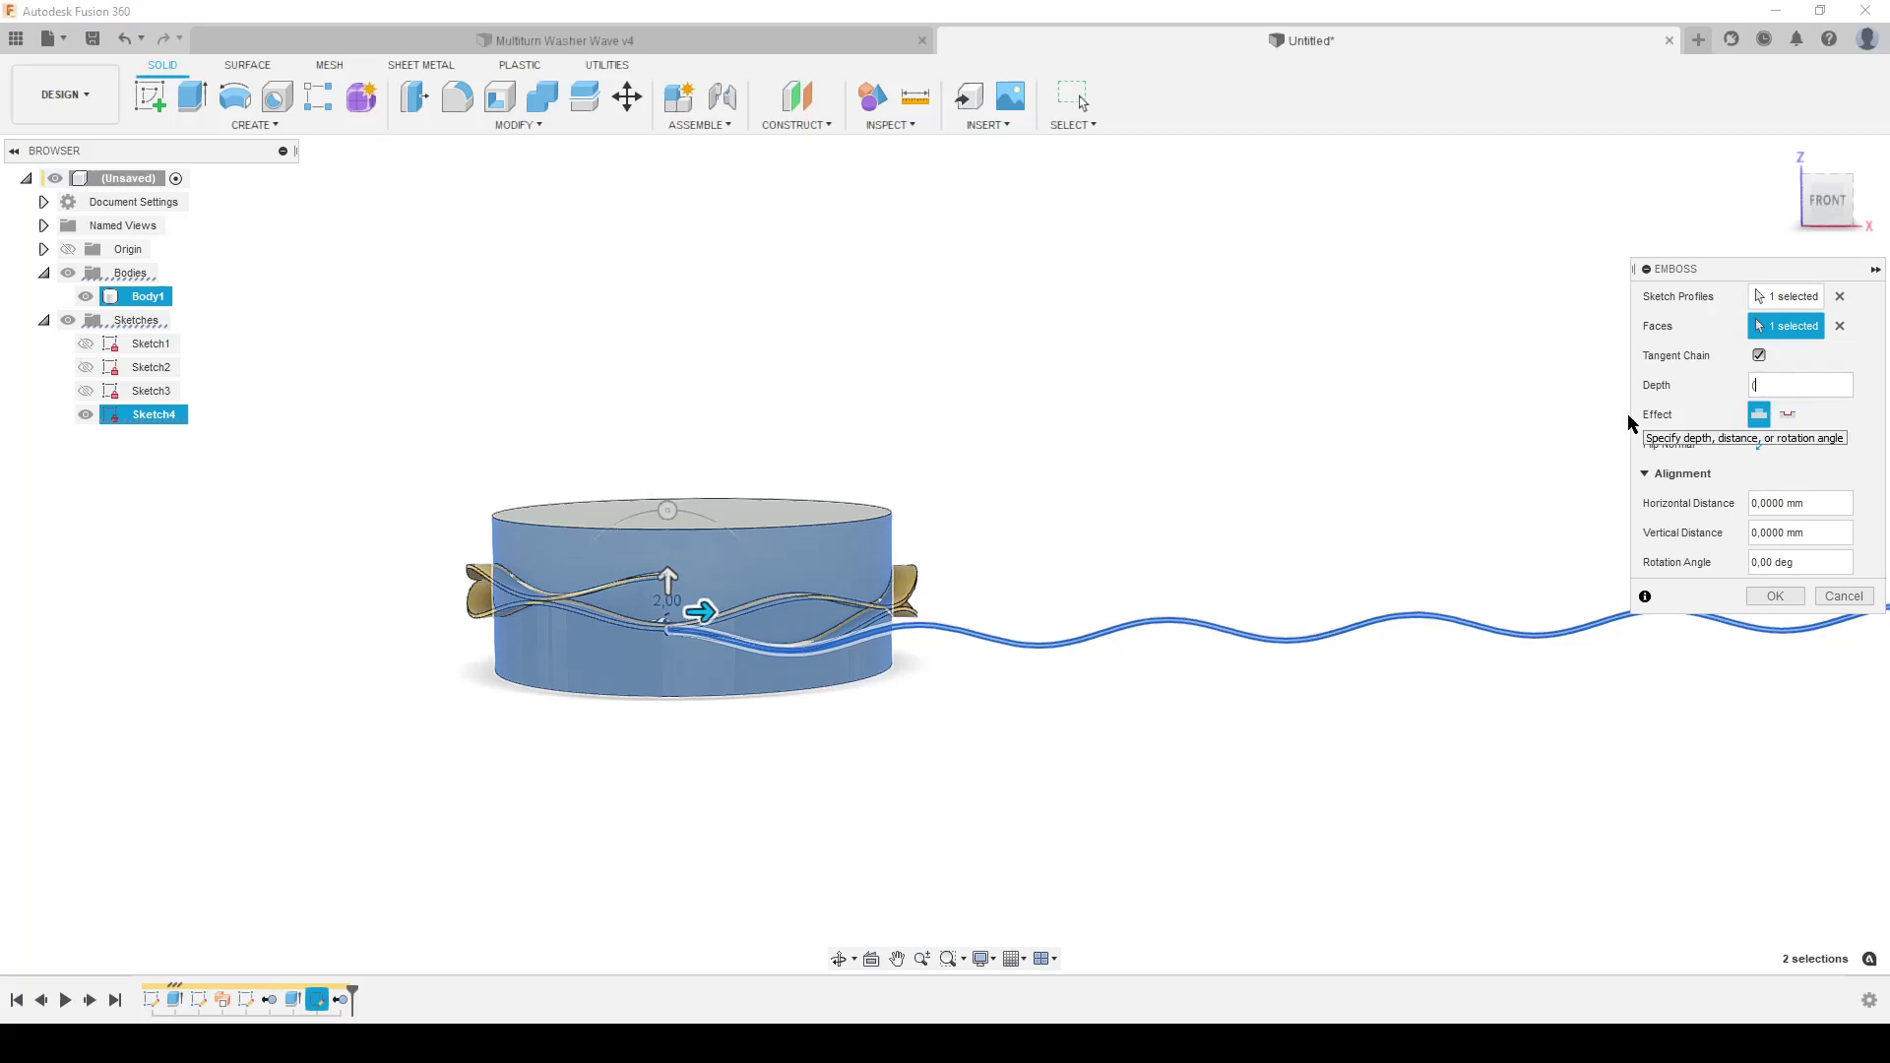
{"action": "type", "text": "OD"}
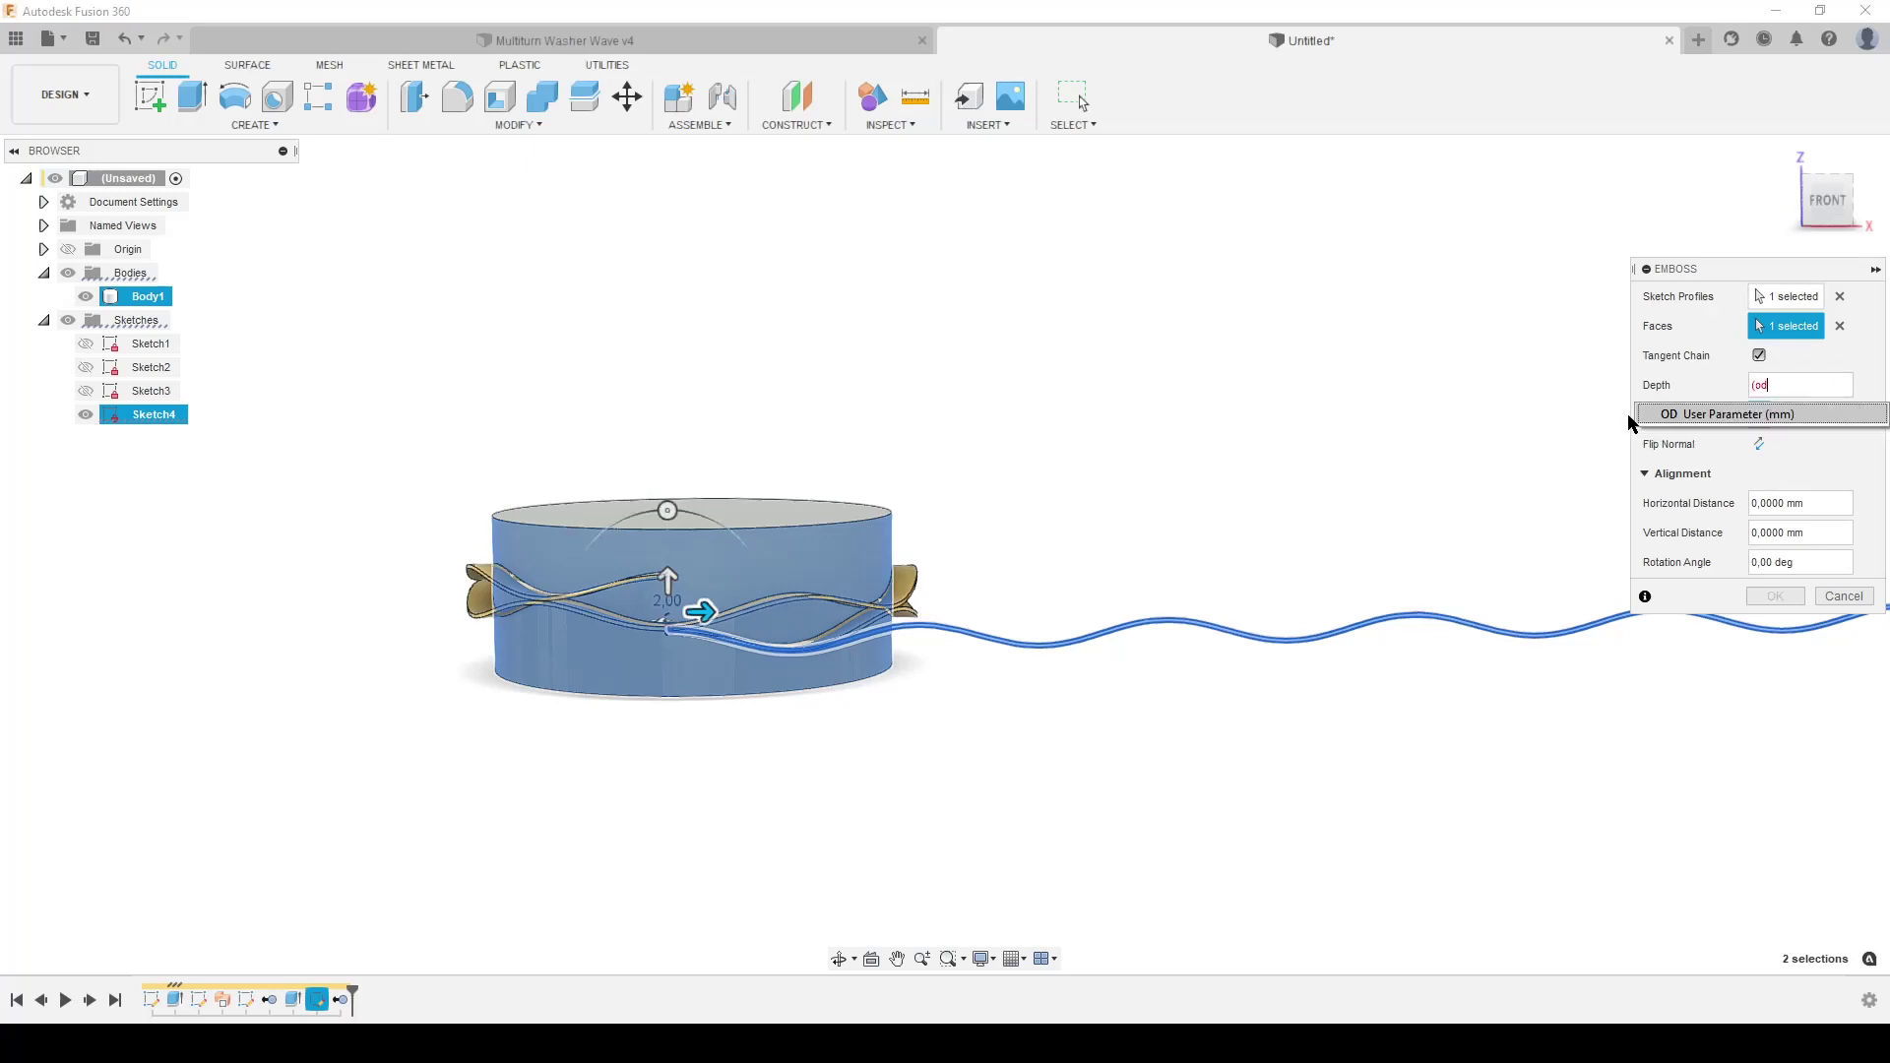
{"action": "type", "text": "-"}
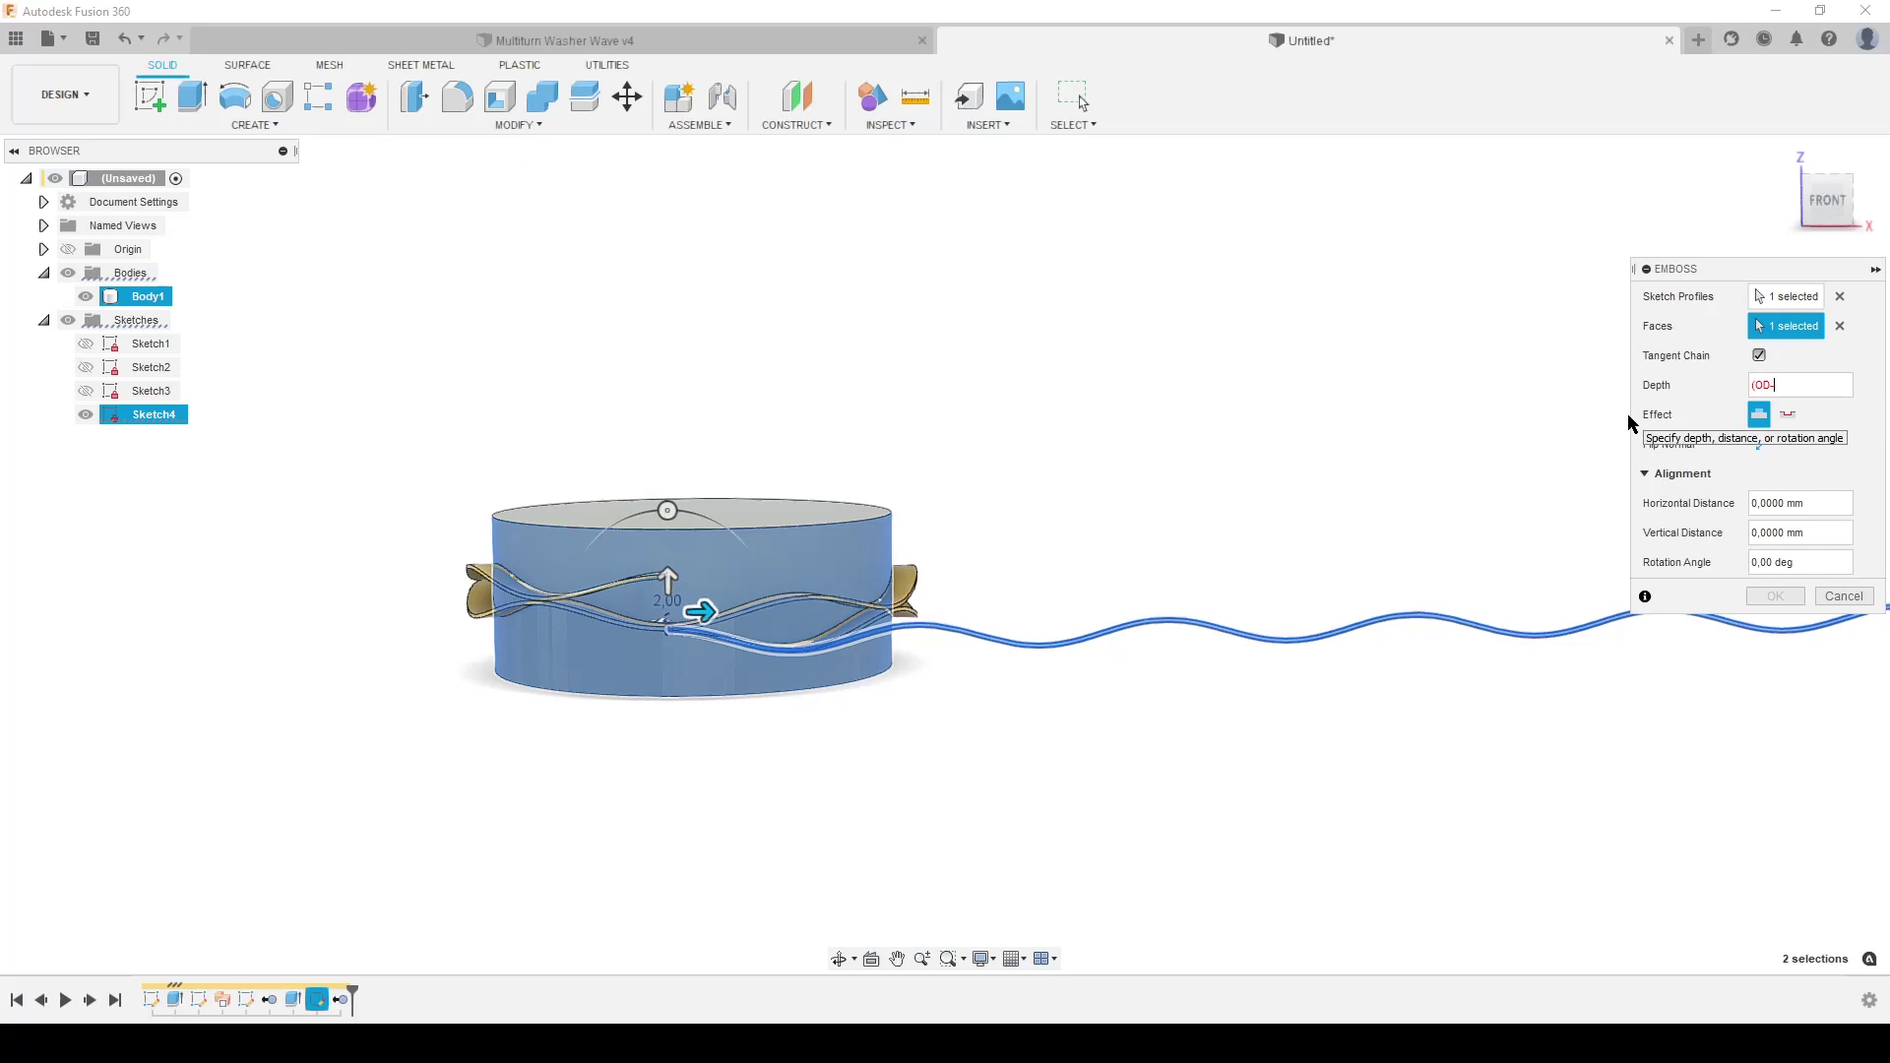
{"action": "type", "text": "ID)"}
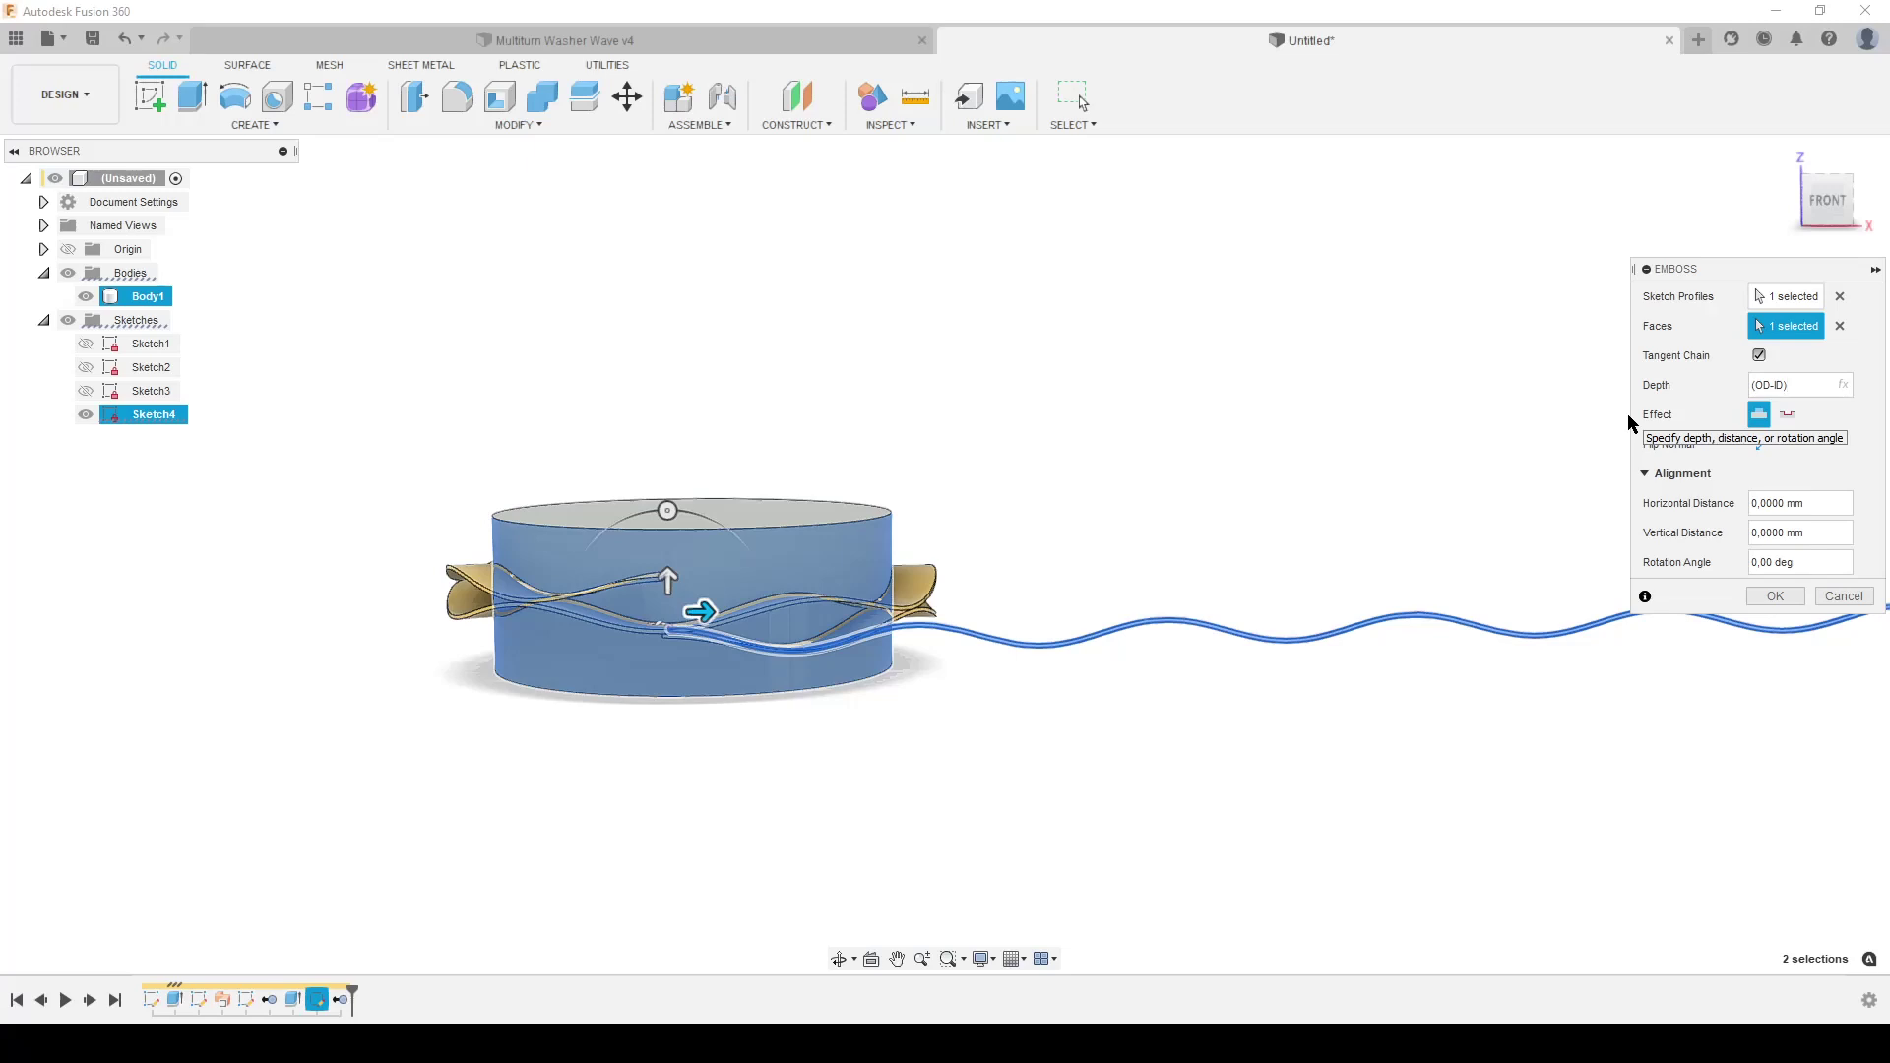
{"action": "type", "text": "/2"}
{"action": "left_click", "coordinate": [1774, 595]}
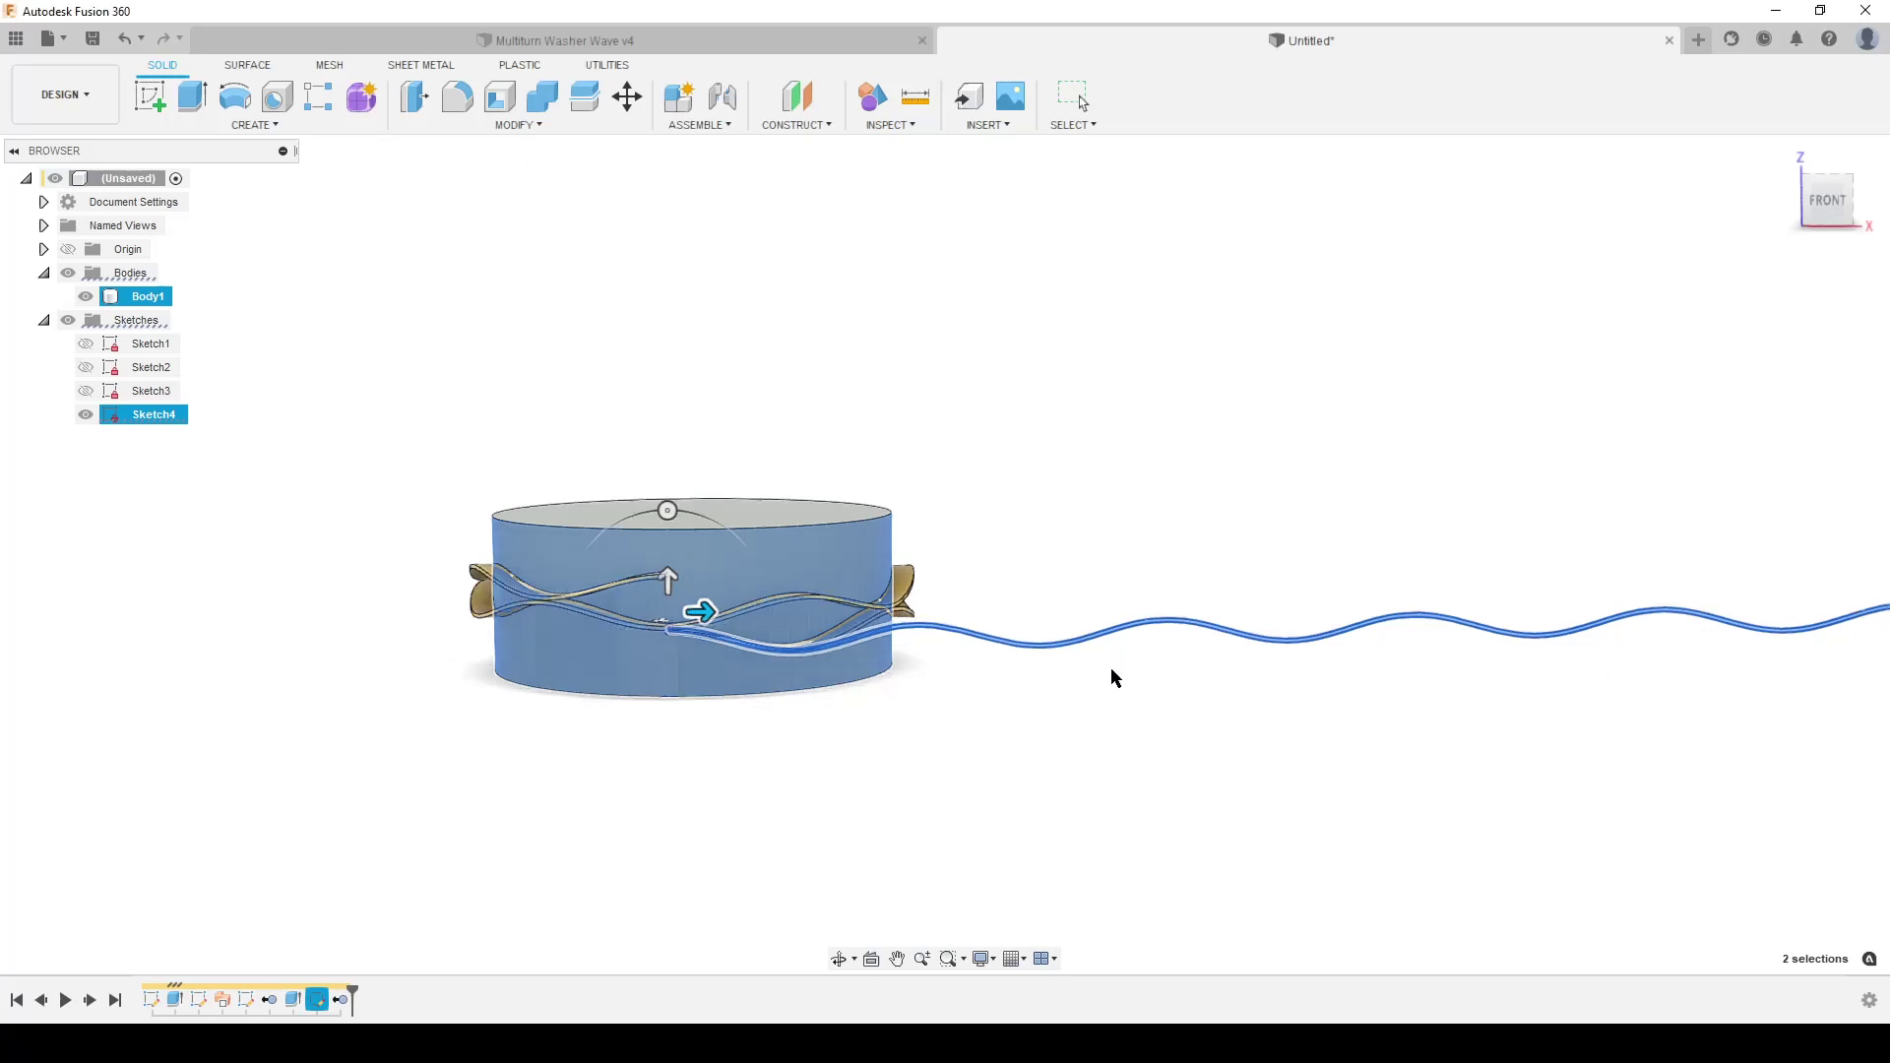
{"action": "scroll", "coordinate": [752, 454], "scroll_direction": "down", "scroll_amount": 3}
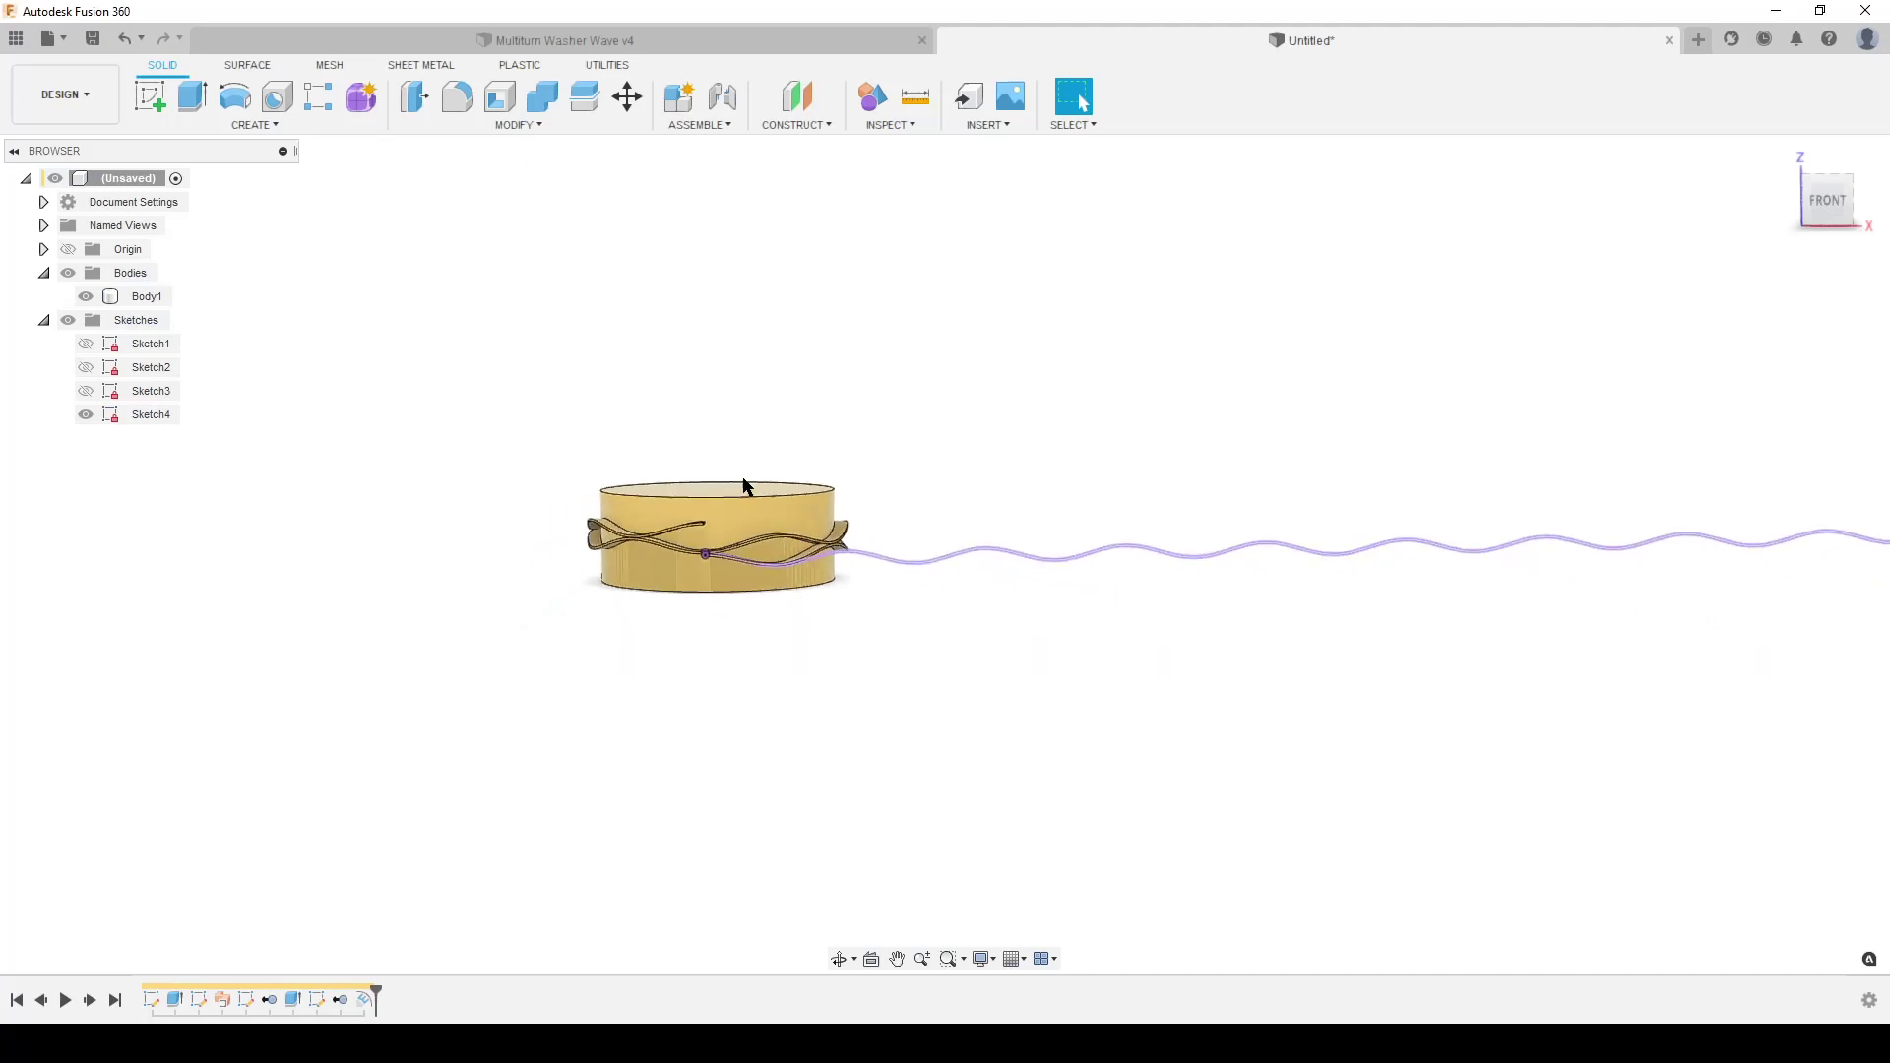
- Hide Sketch4 and start an extrusion from the washer's top face
{"action": "left_click", "coordinate": [86, 414]}
{"action": "mouse_move", "coordinate": [533, 604]}
{"action": "middle_mouse_down", "text": "shift"}
{"action": "mouse_move", "coordinate": [561, 646]}
{"action": "mouse_move", "coordinate": [555, 718]}
{"action": "mouse_move", "coordinate": [582, 586]}
{"action": "mouse_move", "coordinate": [578, 654]}
{"action": "middle_mouse_up", "text": "shift"}
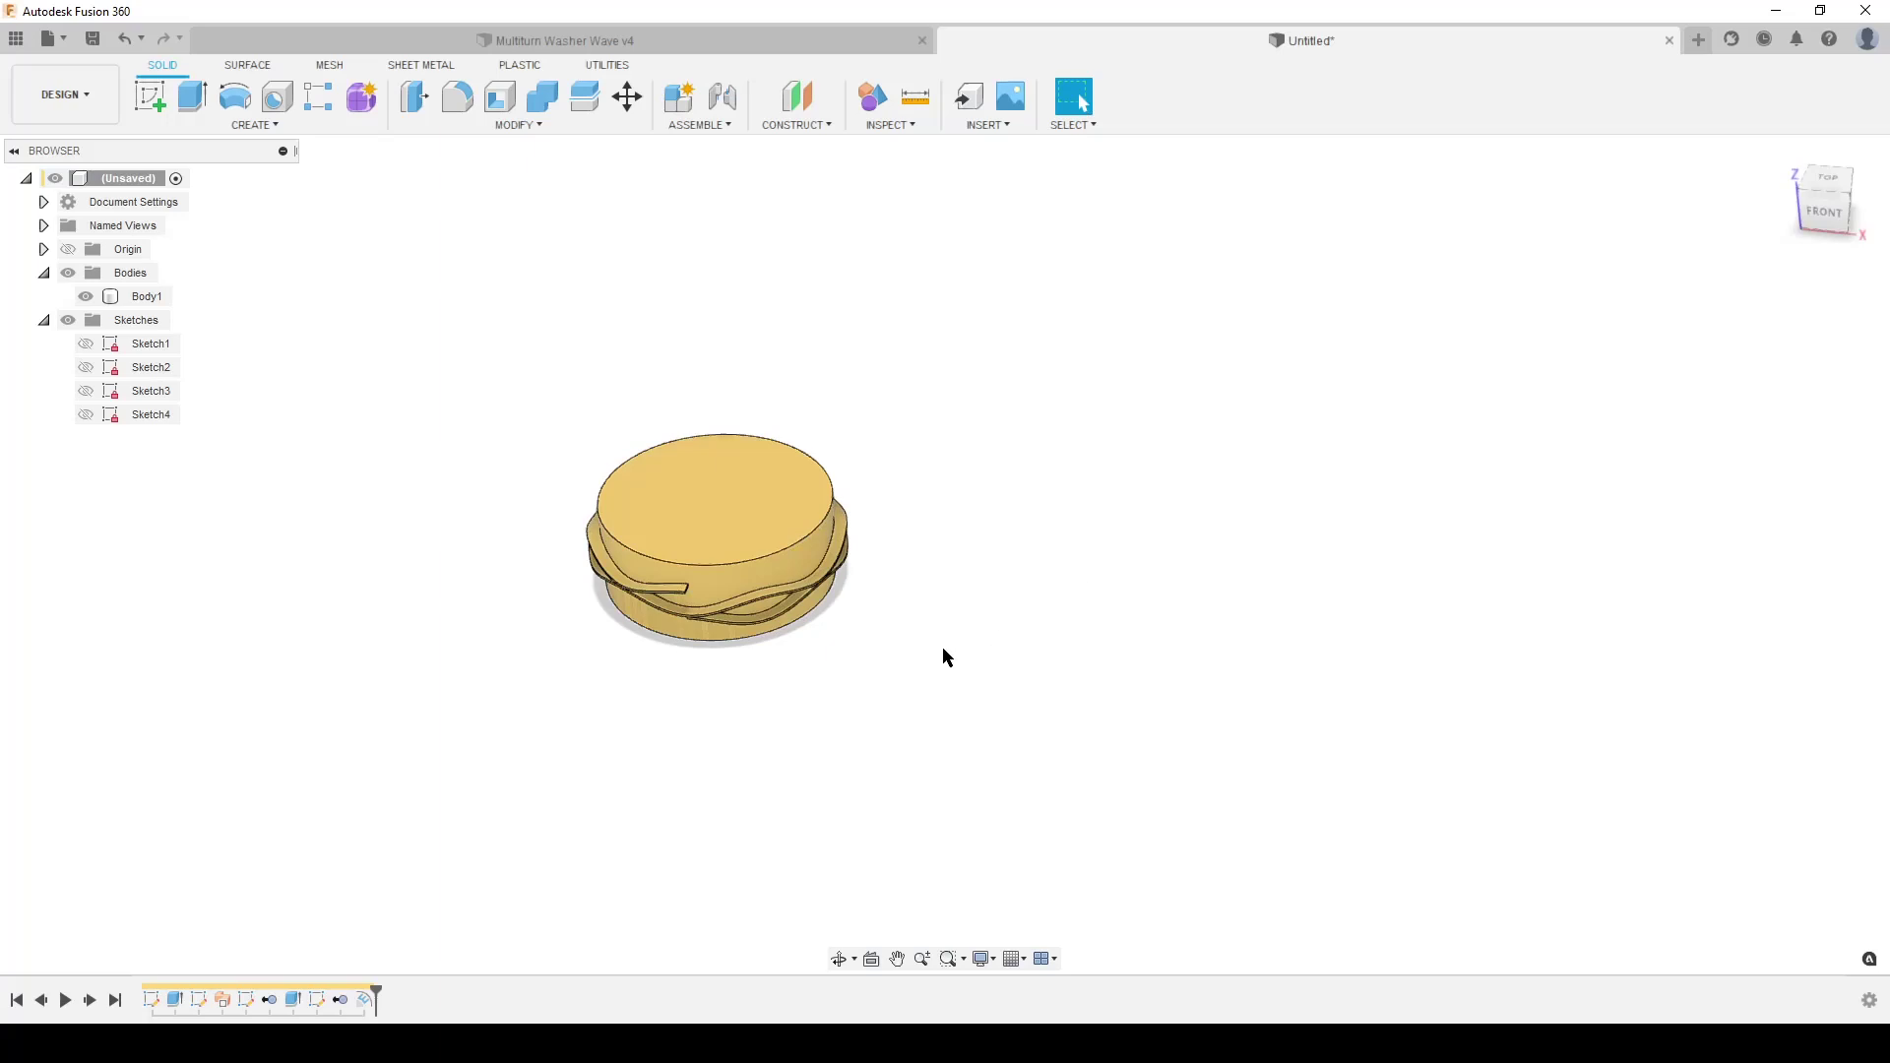
{"action": "scroll", "coordinate": [943, 649], "scroll_direction": "up", "scroll_amount": 2}
{"action": "key", "text": "e"}
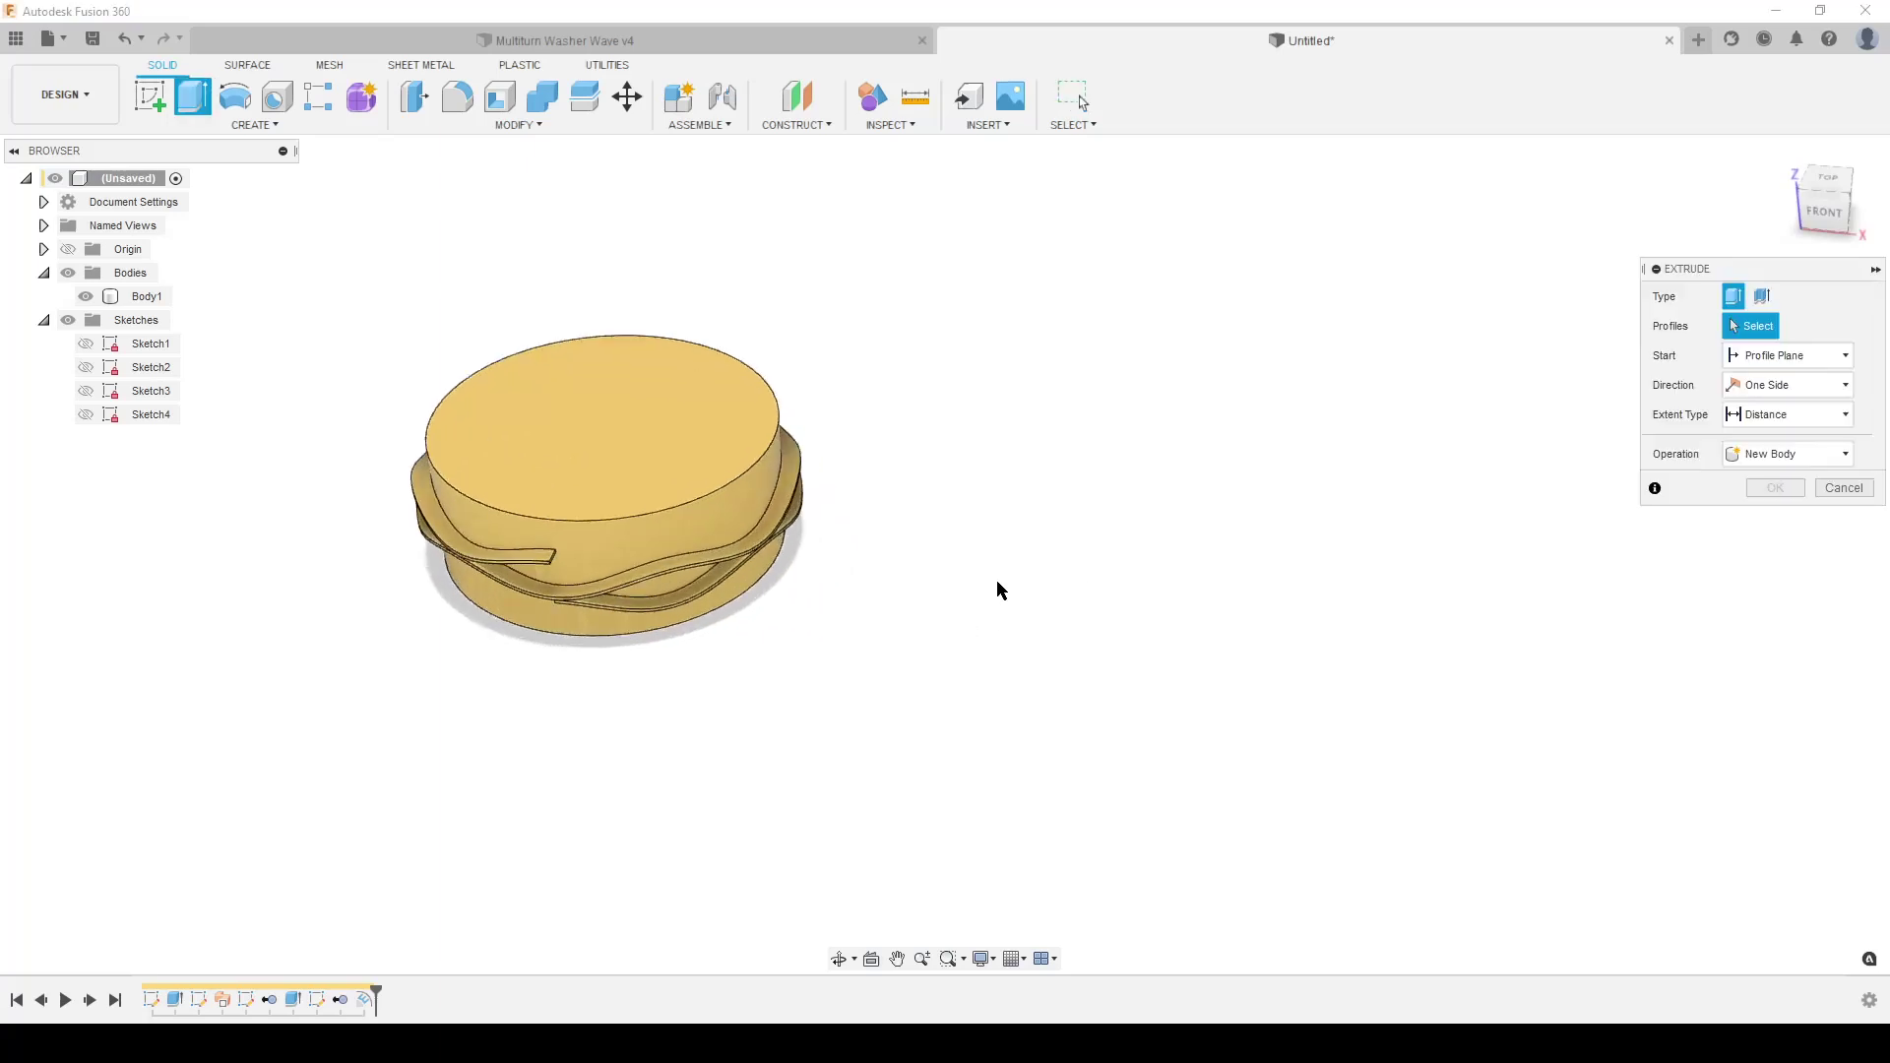
{"action": "left_click", "coordinate": [581, 419]}
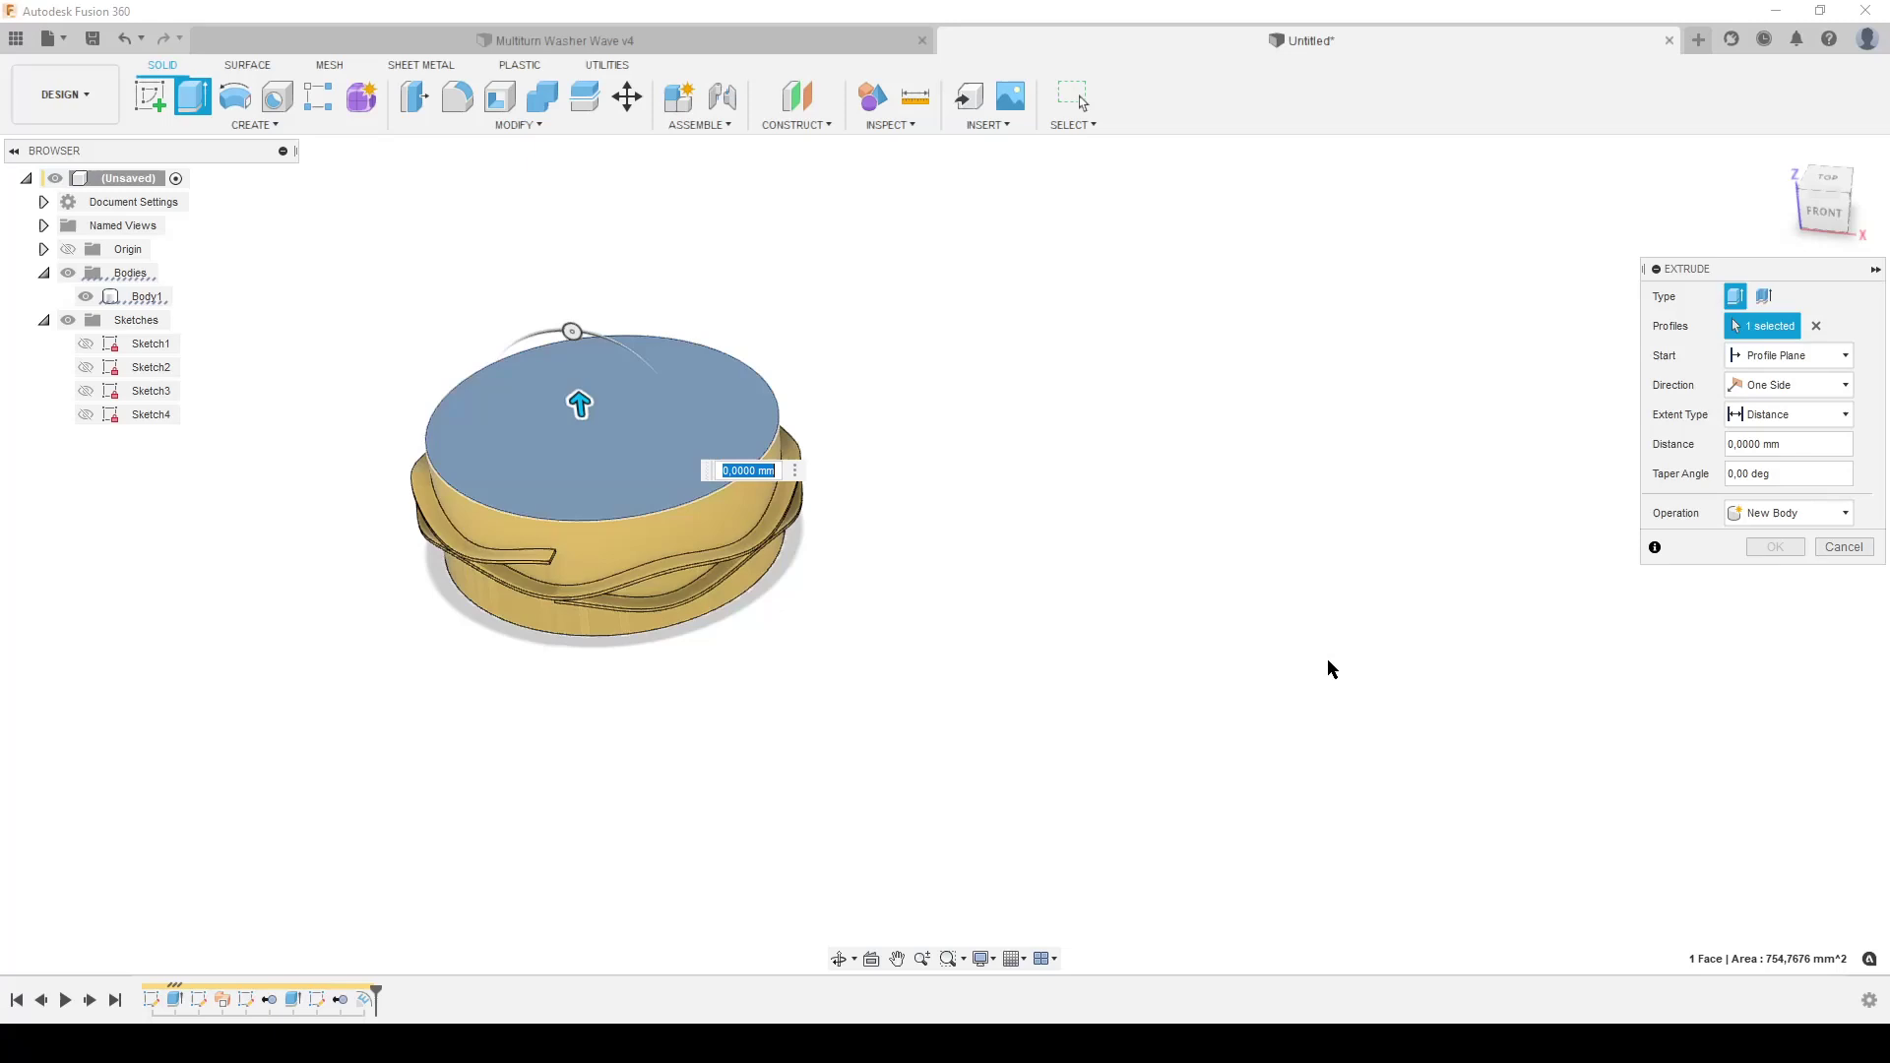
- Cut the extrusion To Object up to Body1, removing the cylinder core
{"action": "left_click", "coordinate": [1785, 415]}
{"action": "left_click", "coordinate": [1763, 475]}
{"action": "middle_click_drag", "start_coordinate": [903, 817], "coordinate": [827, 646], "text": "shift"}
{"action": "left_click", "coordinate": [486, 551]}
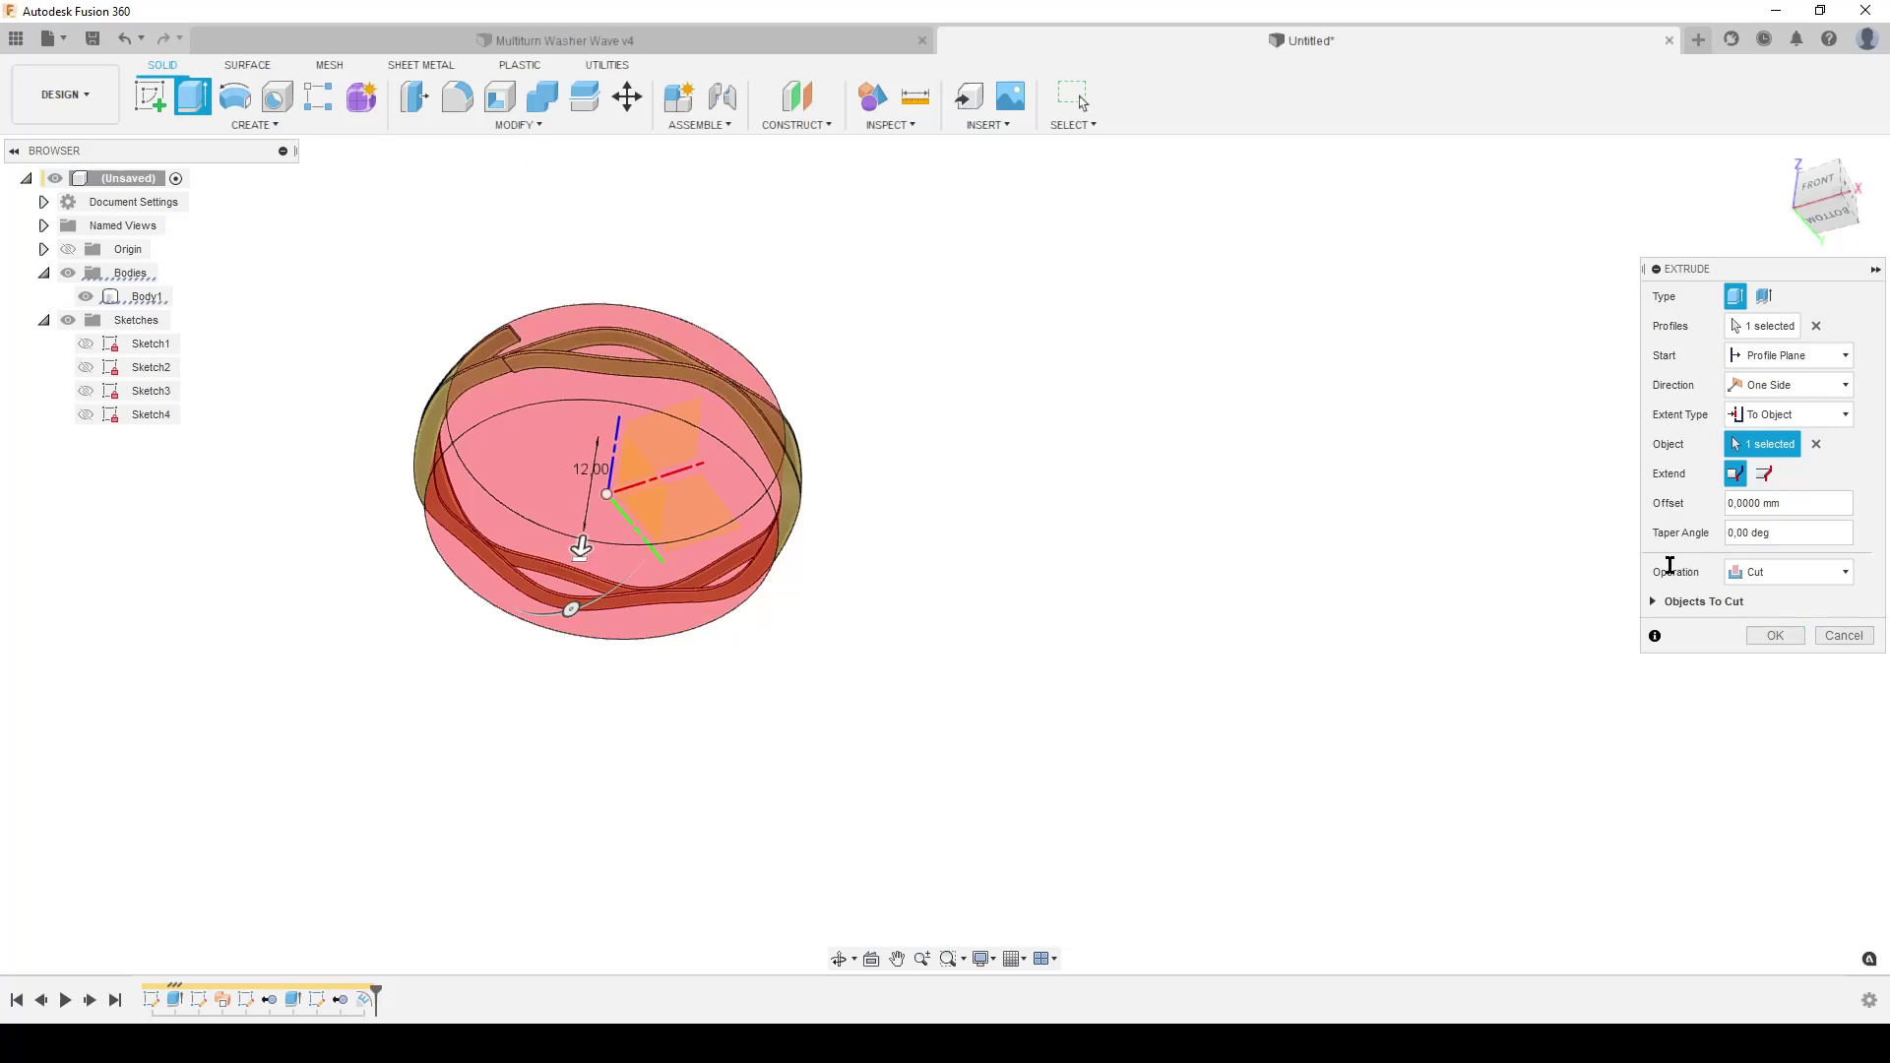
{"action": "left_click", "coordinate": [1775, 634]}
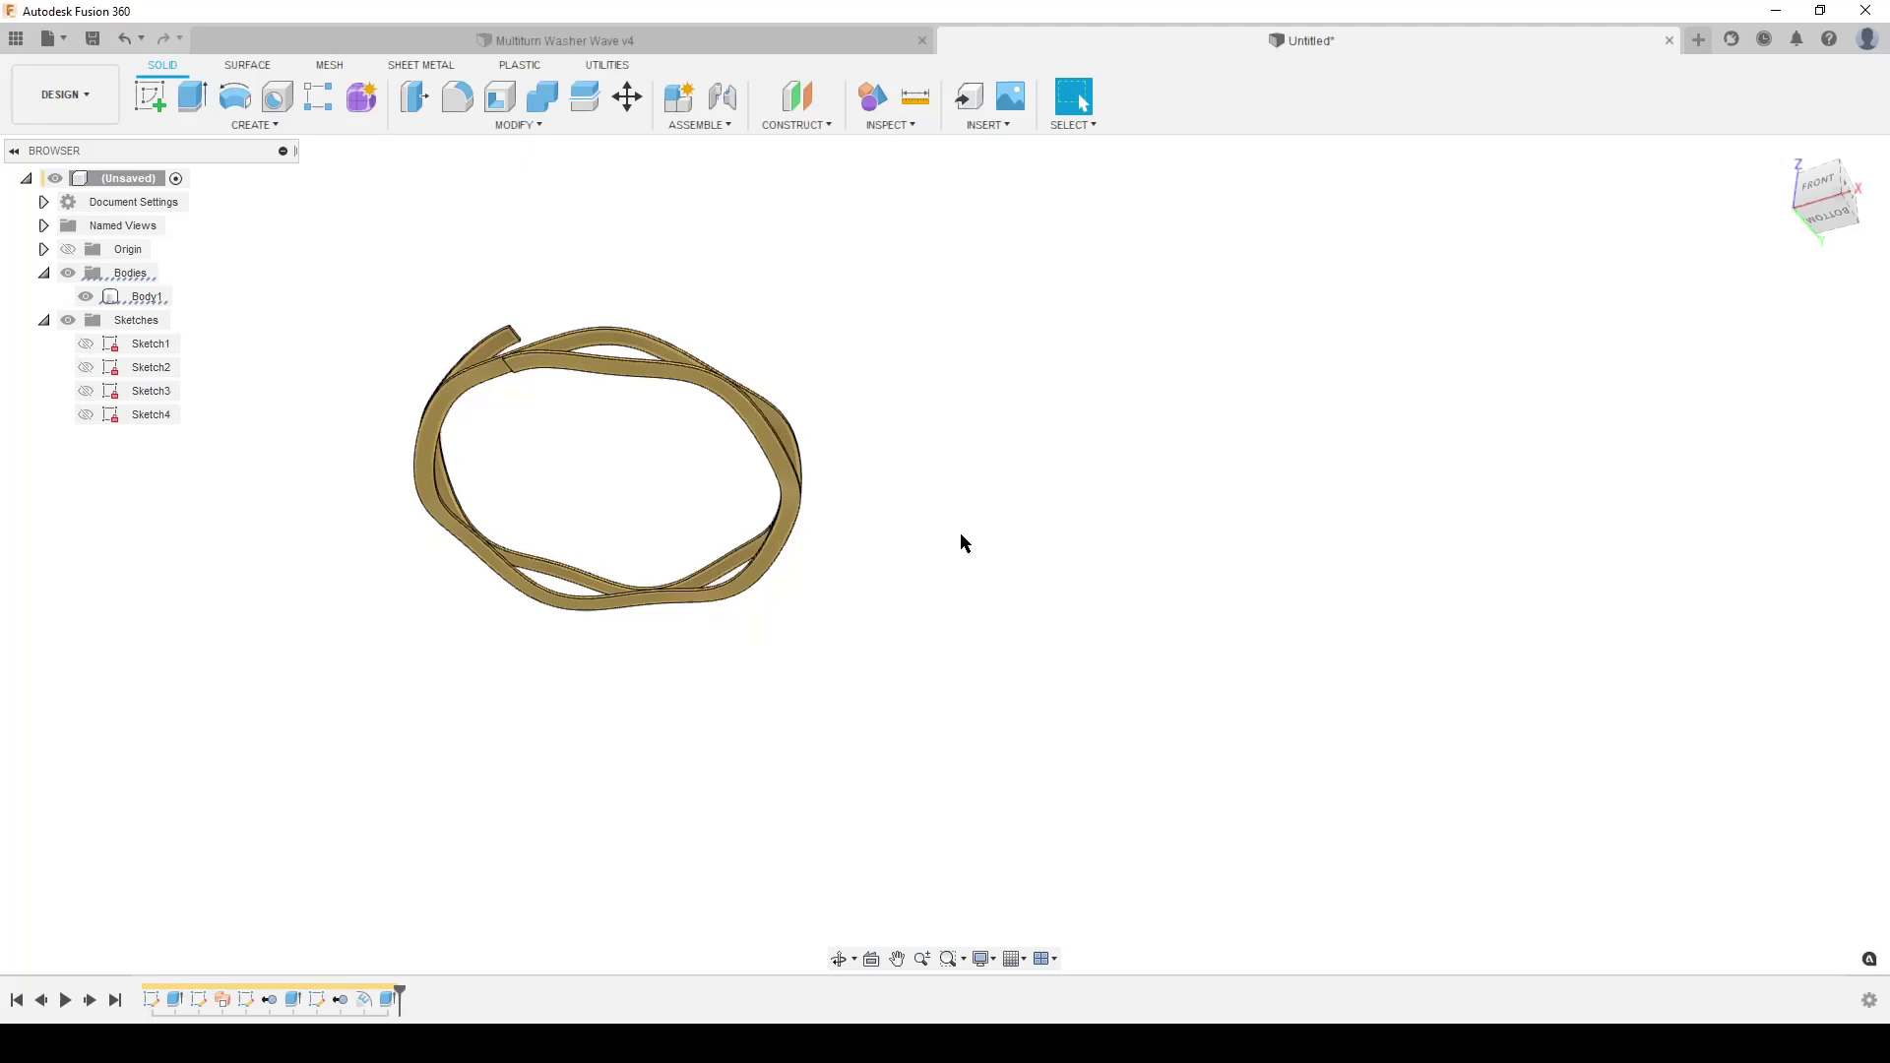
{"action": "middle_click_drag", "start_coordinate": [961, 541], "coordinate": [1115, 700], "text": "shift"}
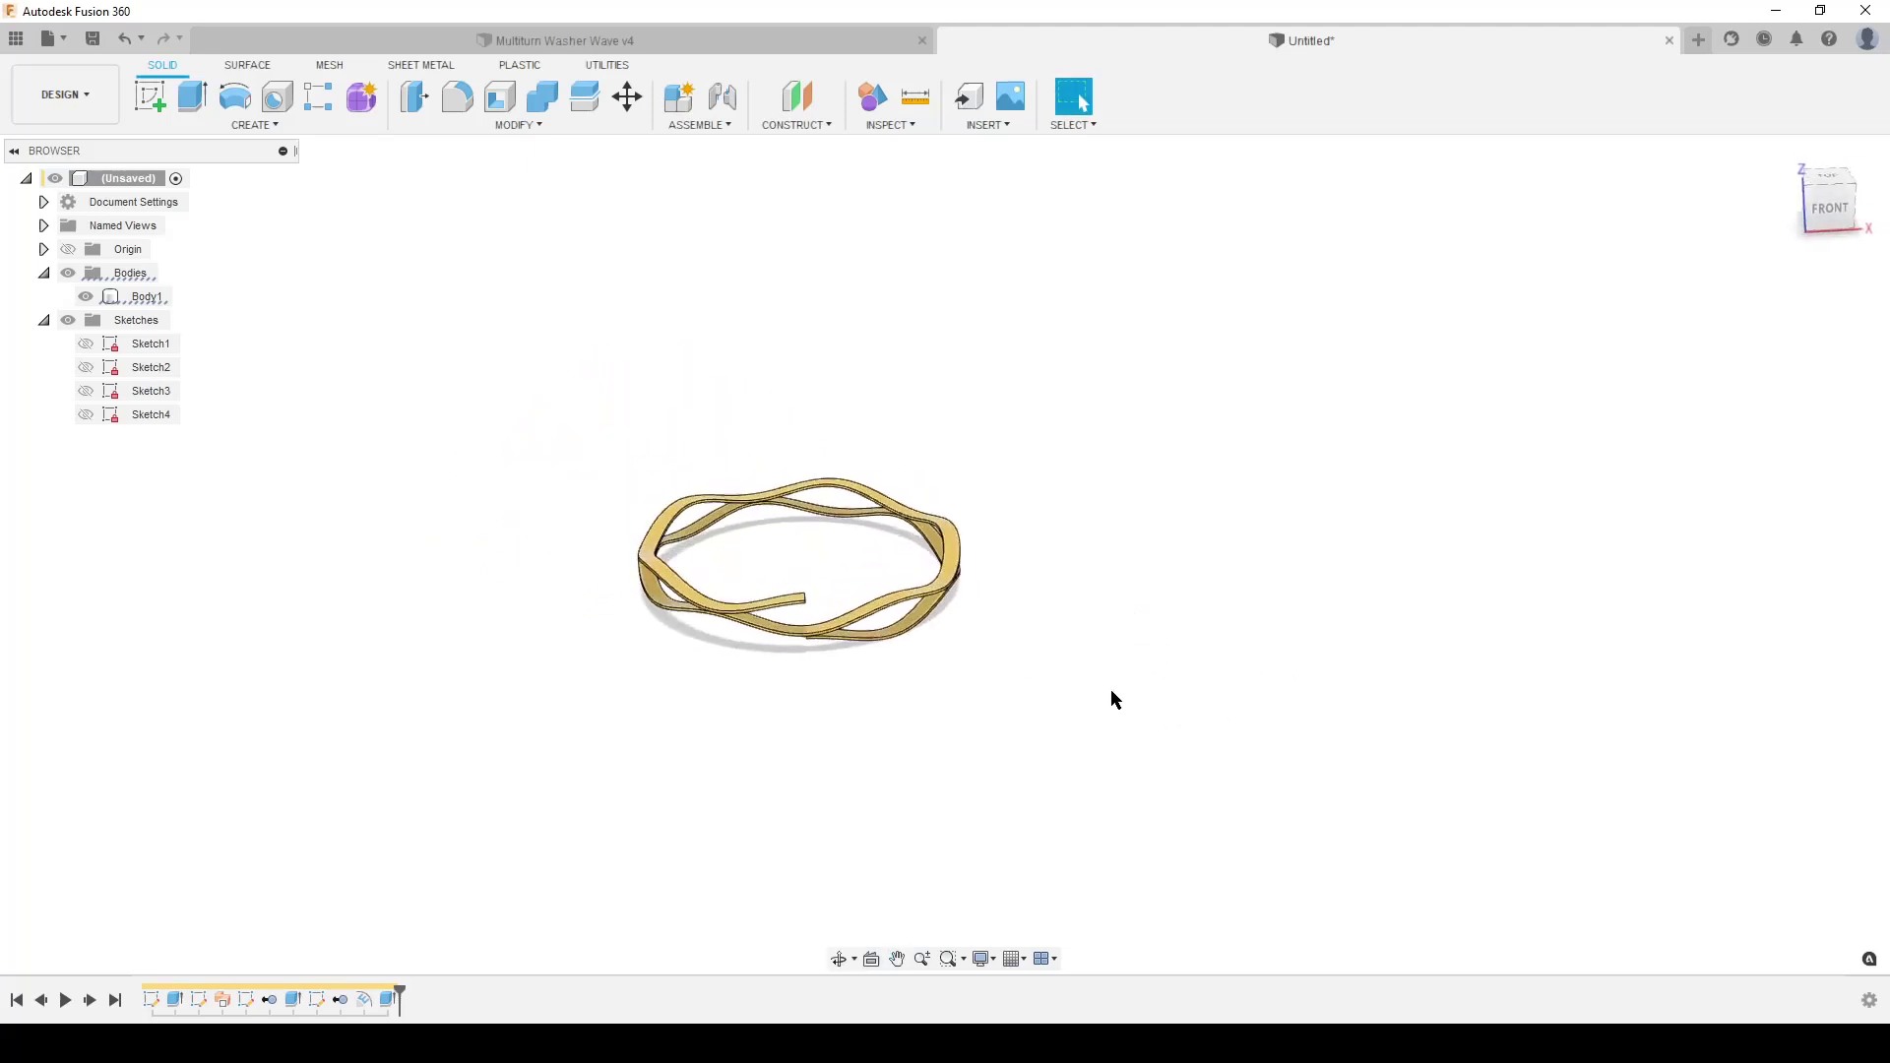
- Open the Change Parameters table and move it aside to reveal the washer
{"action": "scroll", "coordinate": [978, 620], "scroll_direction": "up", "scroll_amount": 3}
{"action": "middle_click_drag", "start_coordinate": [979, 620], "coordinate": [1143, 700]}
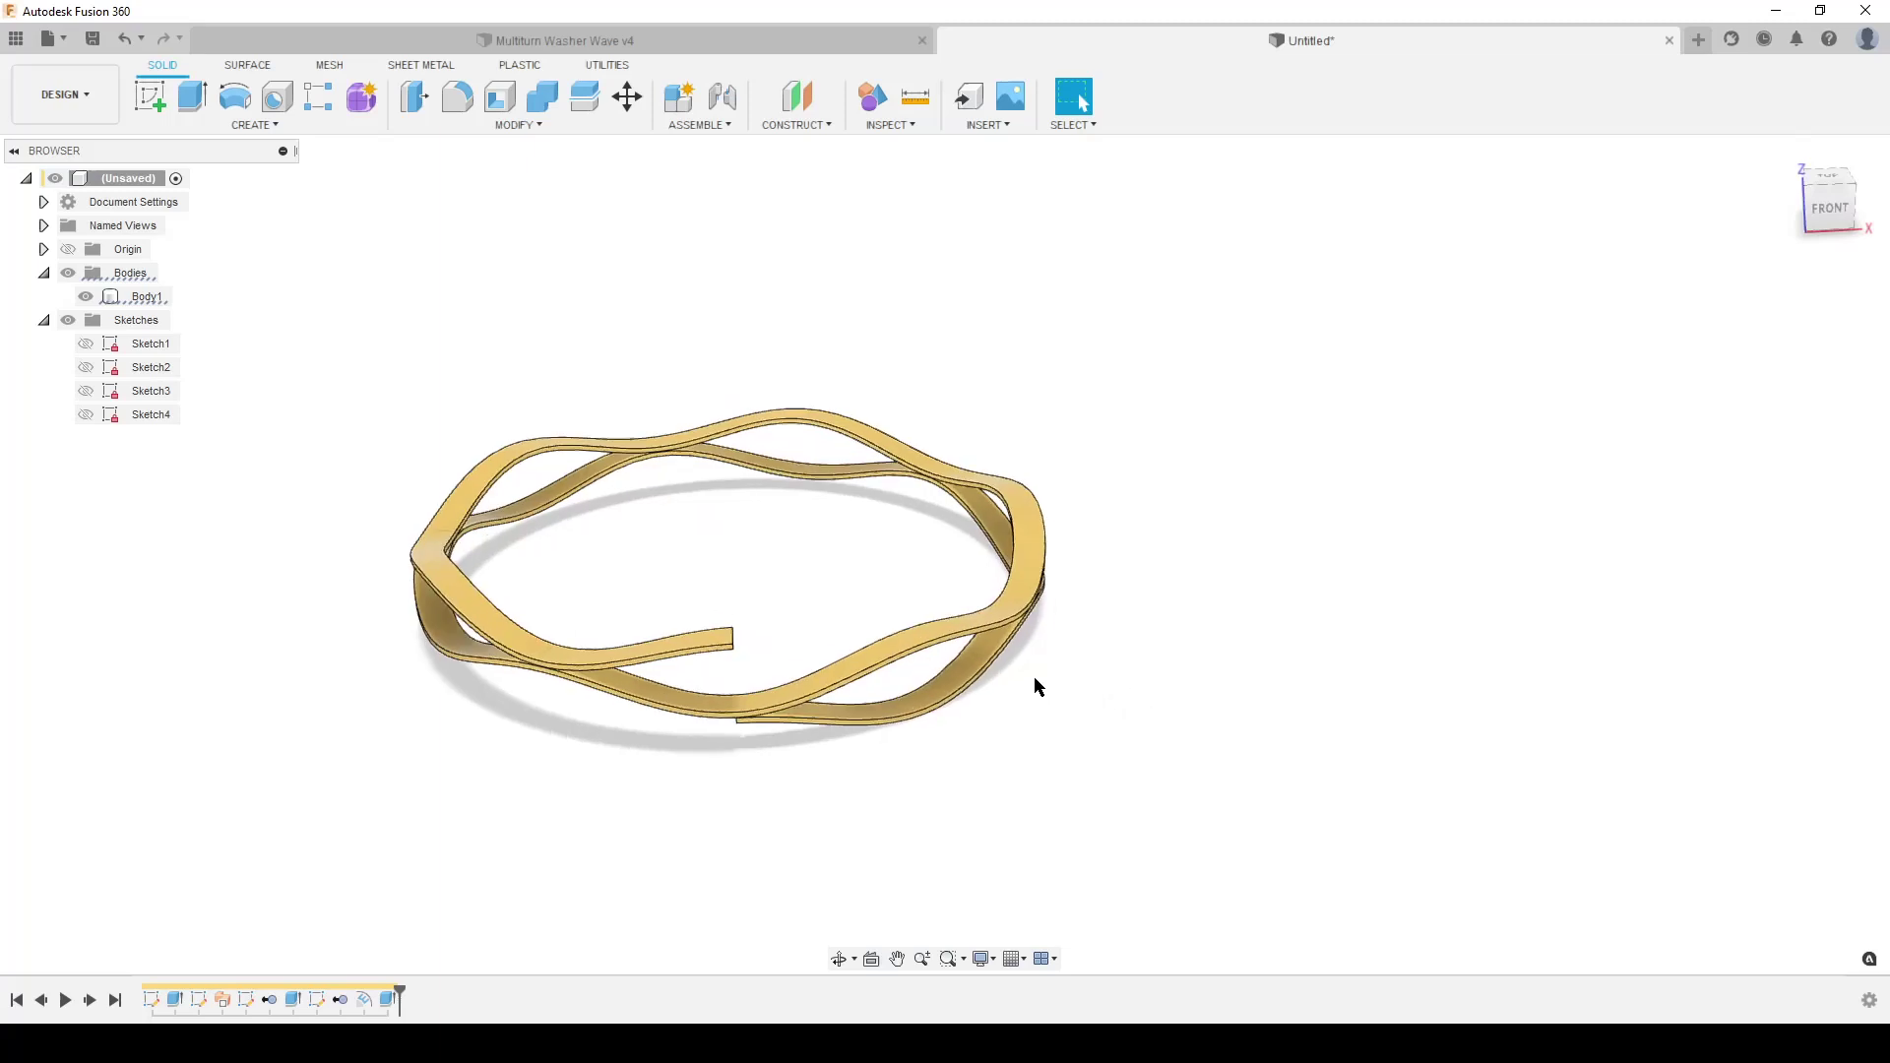
{"action": "scroll", "coordinate": [1033, 676], "scroll_direction": "down", "scroll_amount": 2}
{"action": "left_click", "coordinate": [493, 126]}
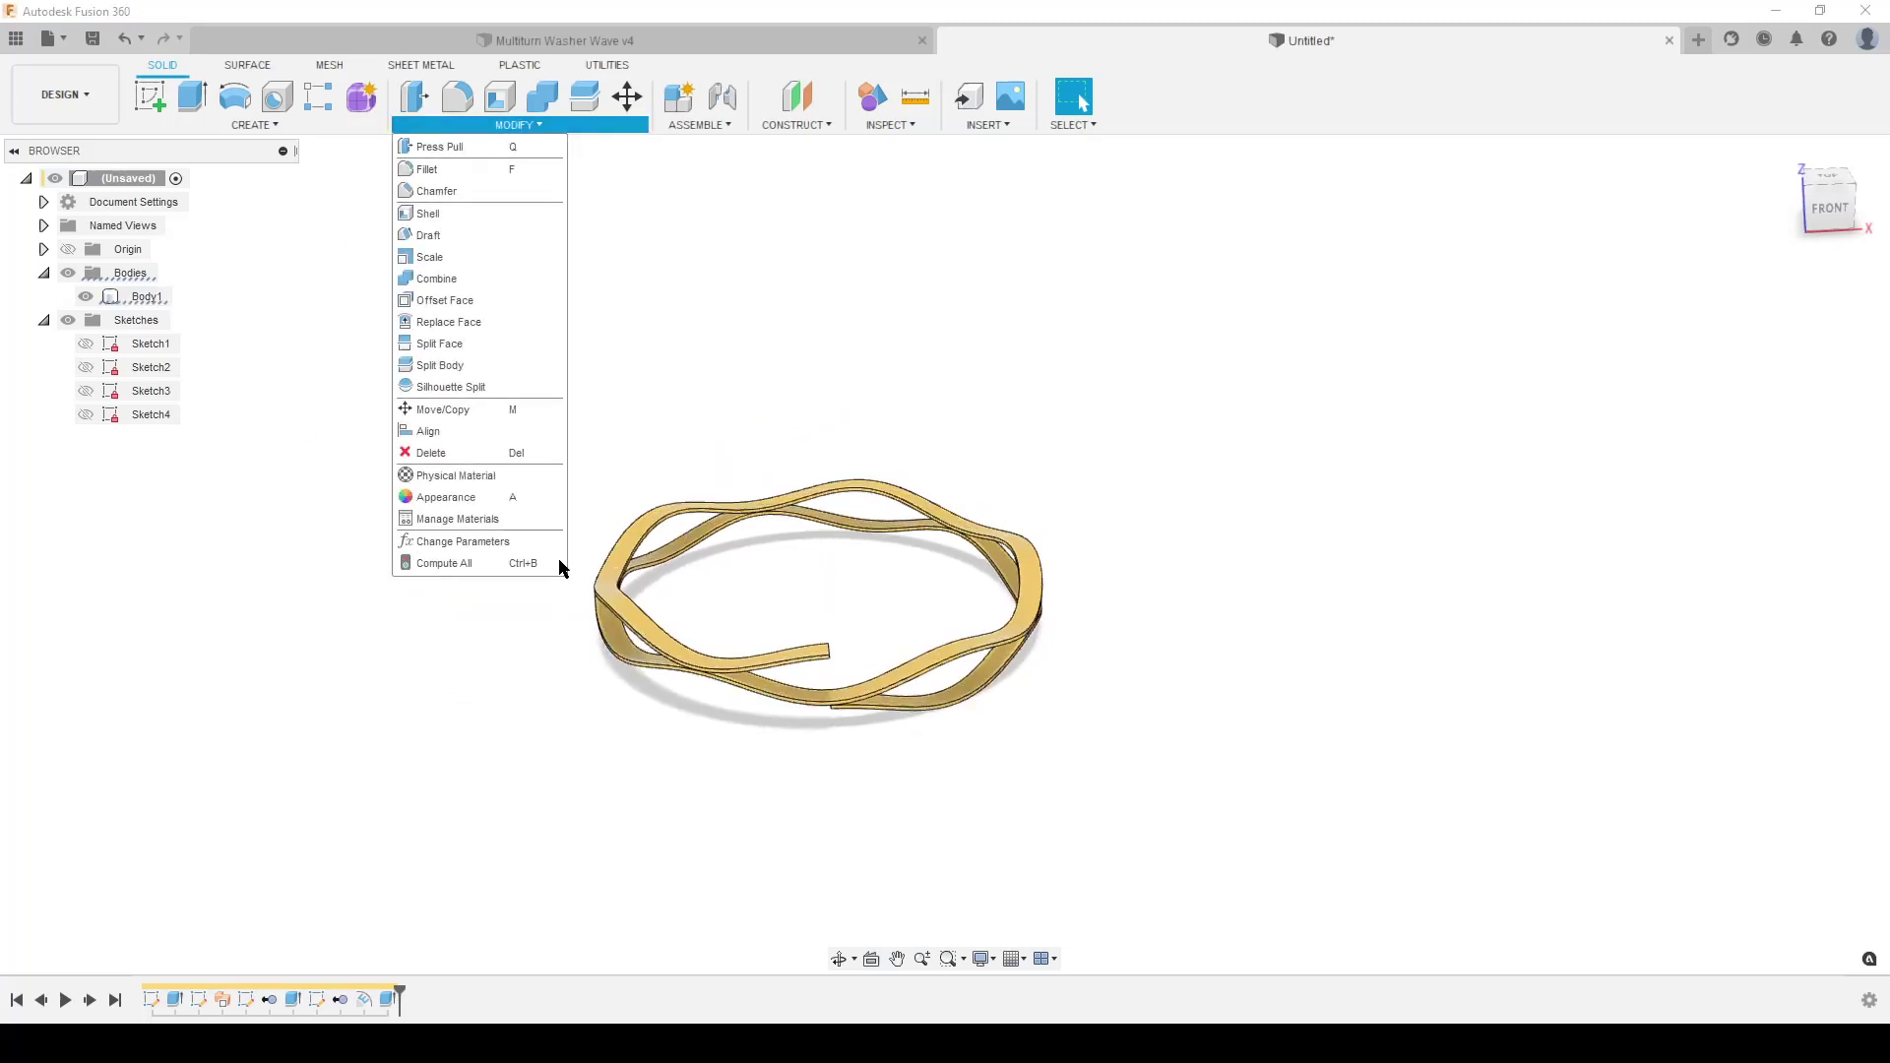
{"action": "left_click", "coordinate": [498, 542]}
{"action": "left_click_drag", "start_coordinate": [684, 340], "coordinate": [1272, 237]}
{"action": "mouse_move", "coordinate": [759, 587]}
{"action": "middle_mouse_down", "text": "shift"}
{"action": "mouse_move", "coordinate": [721, 531]}
{"action": "mouse_move", "coordinate": [787, 588]}
{"action": "middle_mouse_up", "text": "shift"}
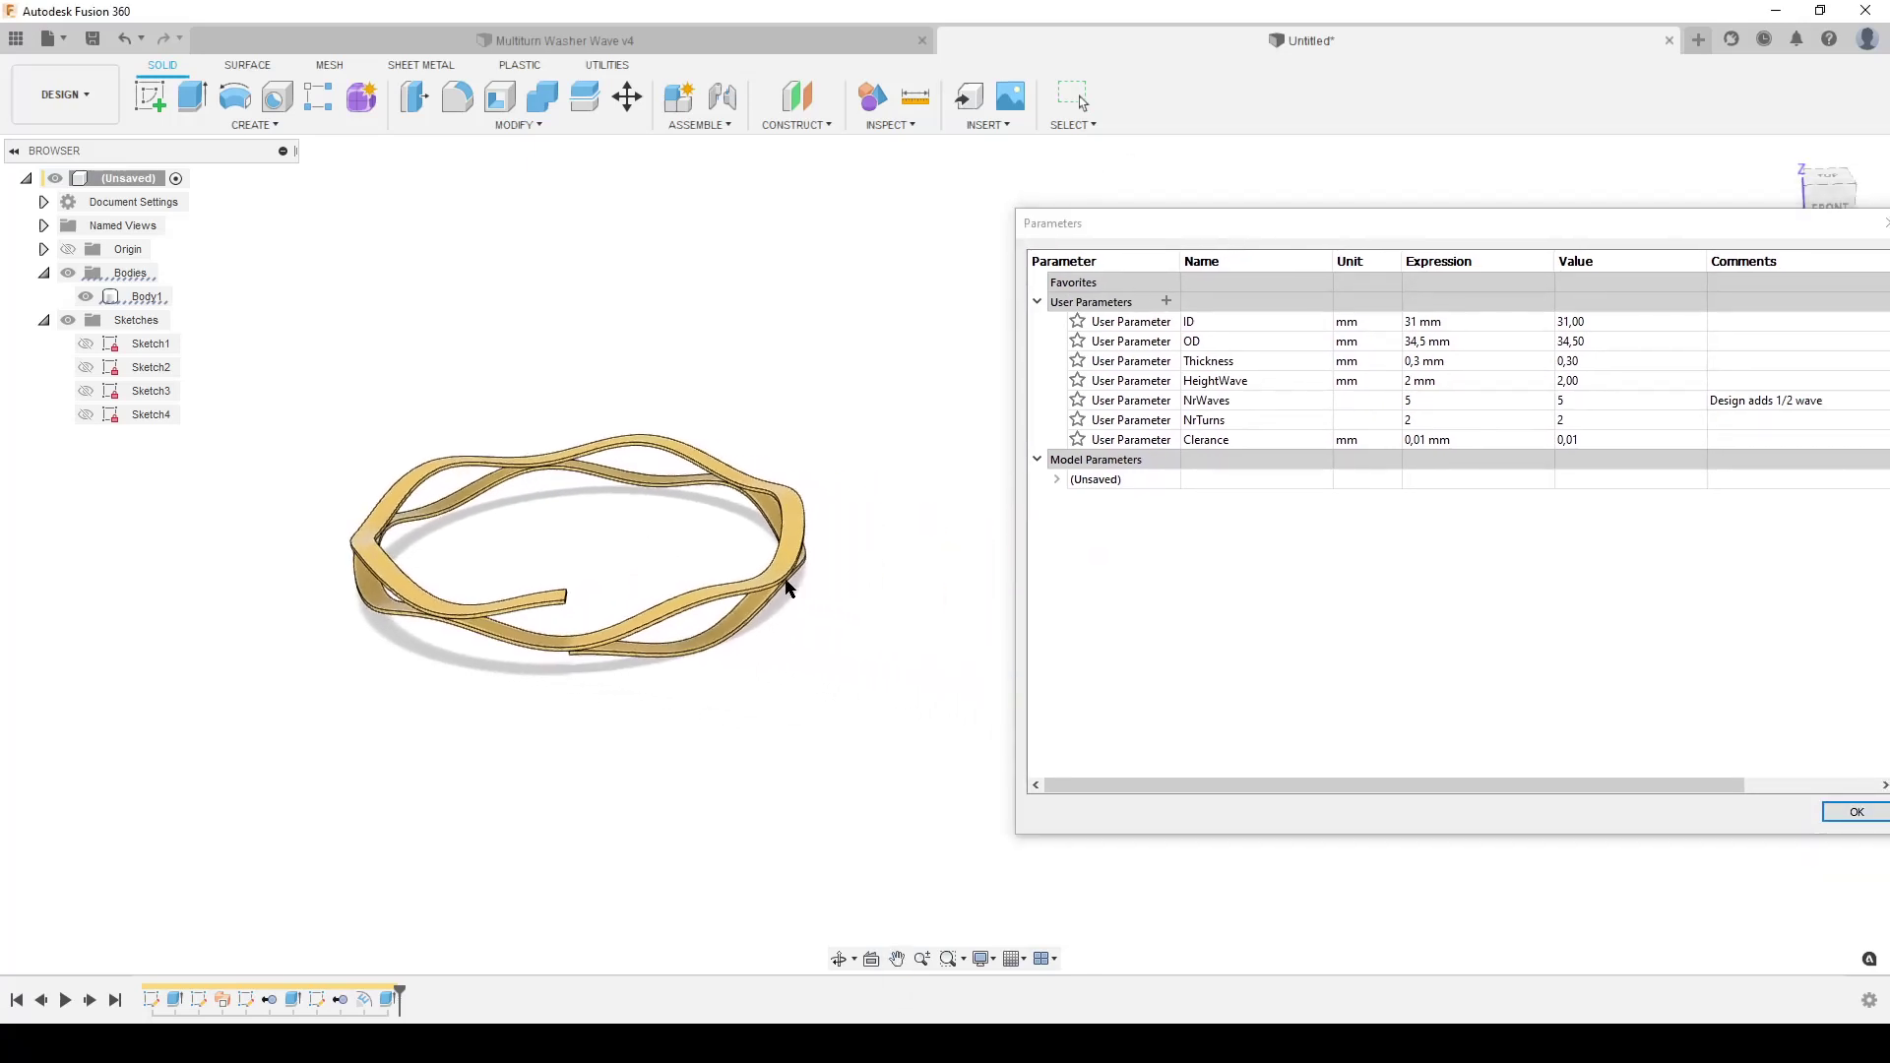
- Set the NrTurns parameter to 11 for a taller washer stack
{"action": "left_click", "coordinate": [1417, 420]}
{"action": "type", "text": "11"}
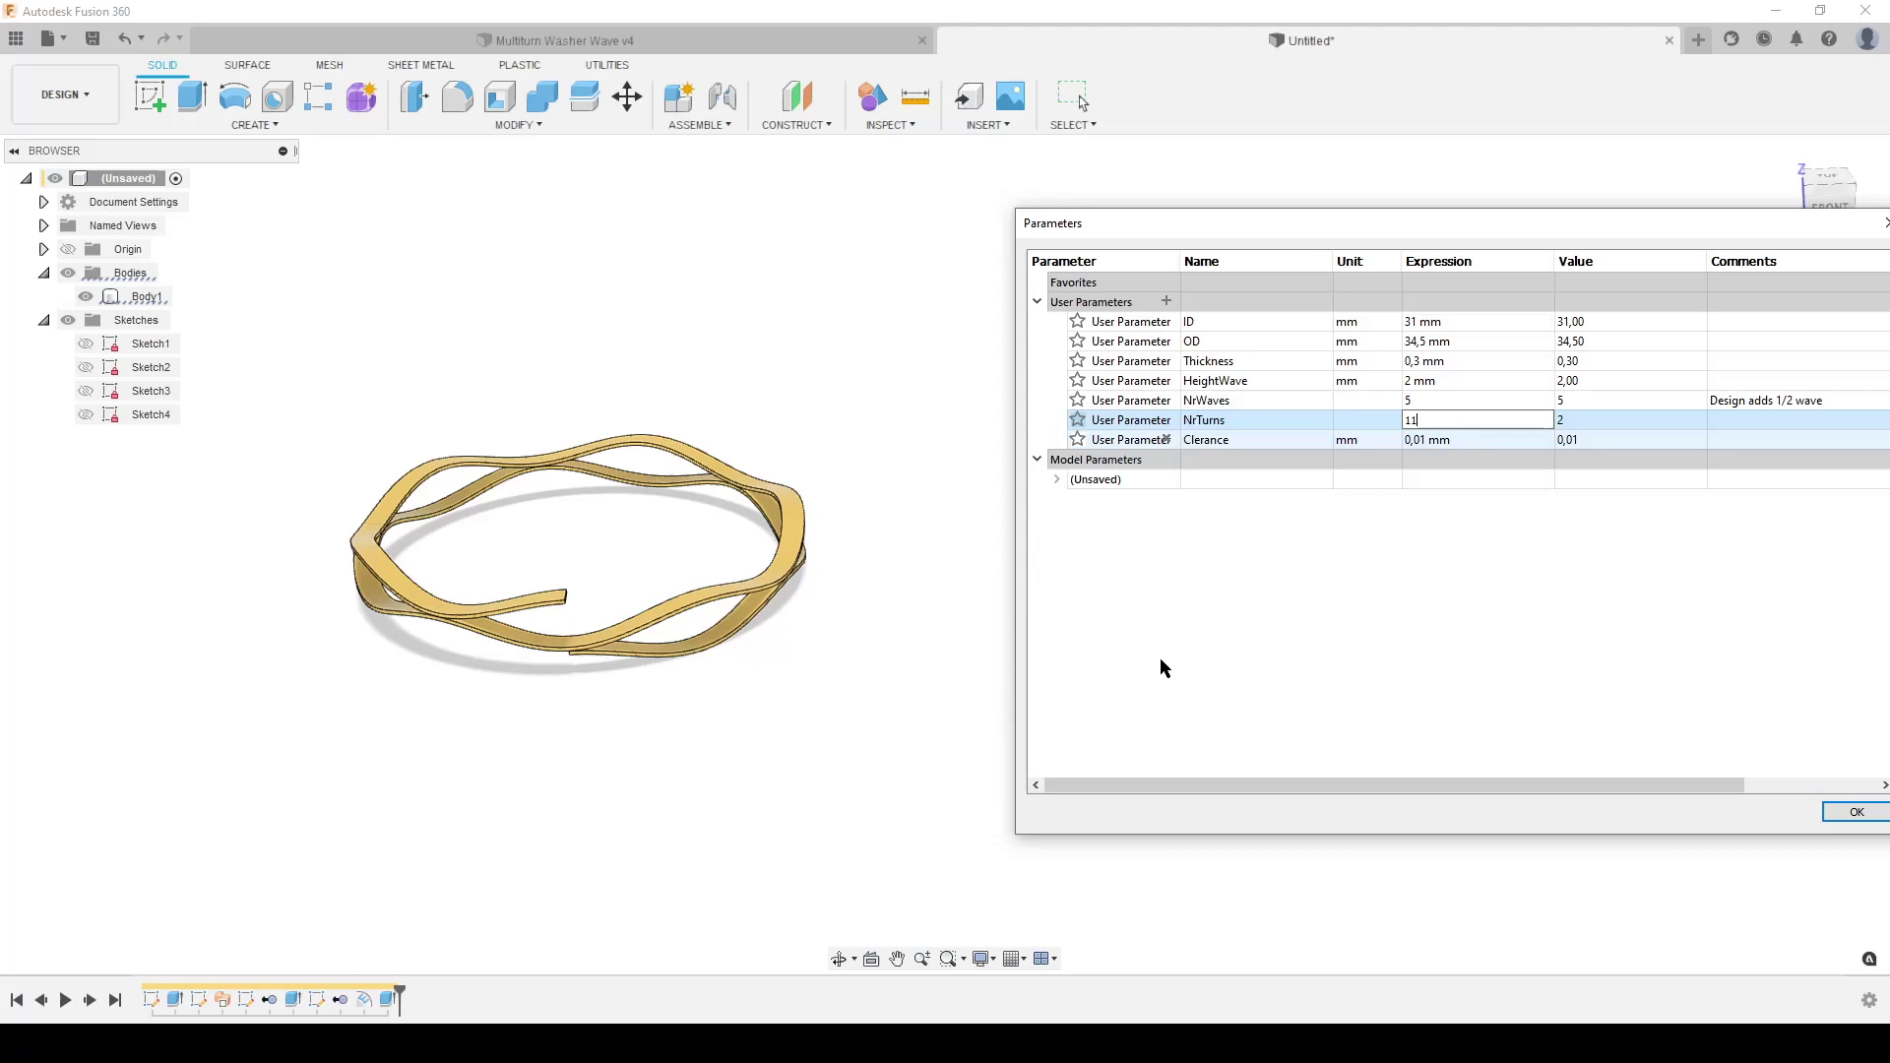
{"action": "key", "text": "Return"}
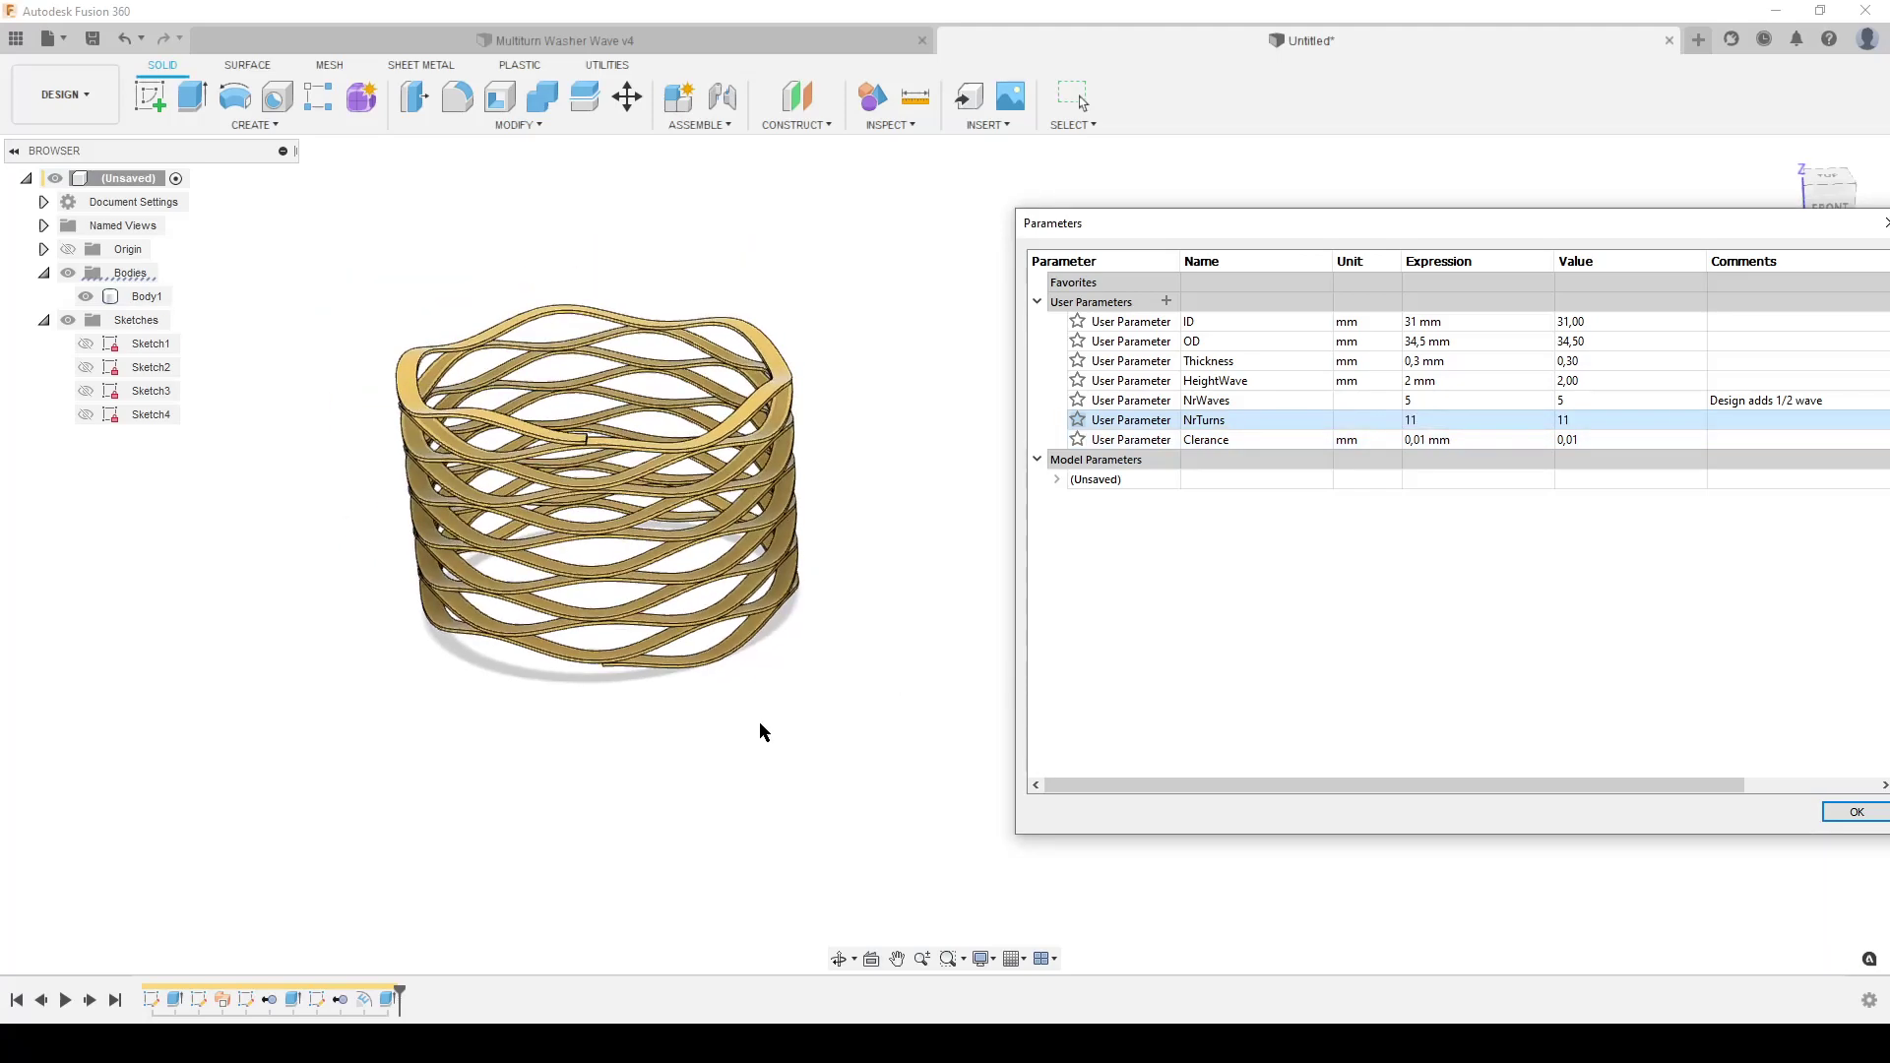
{"action": "middle_click_drag", "start_coordinate": [759, 722], "coordinate": [805, 717], "text": "shift"}
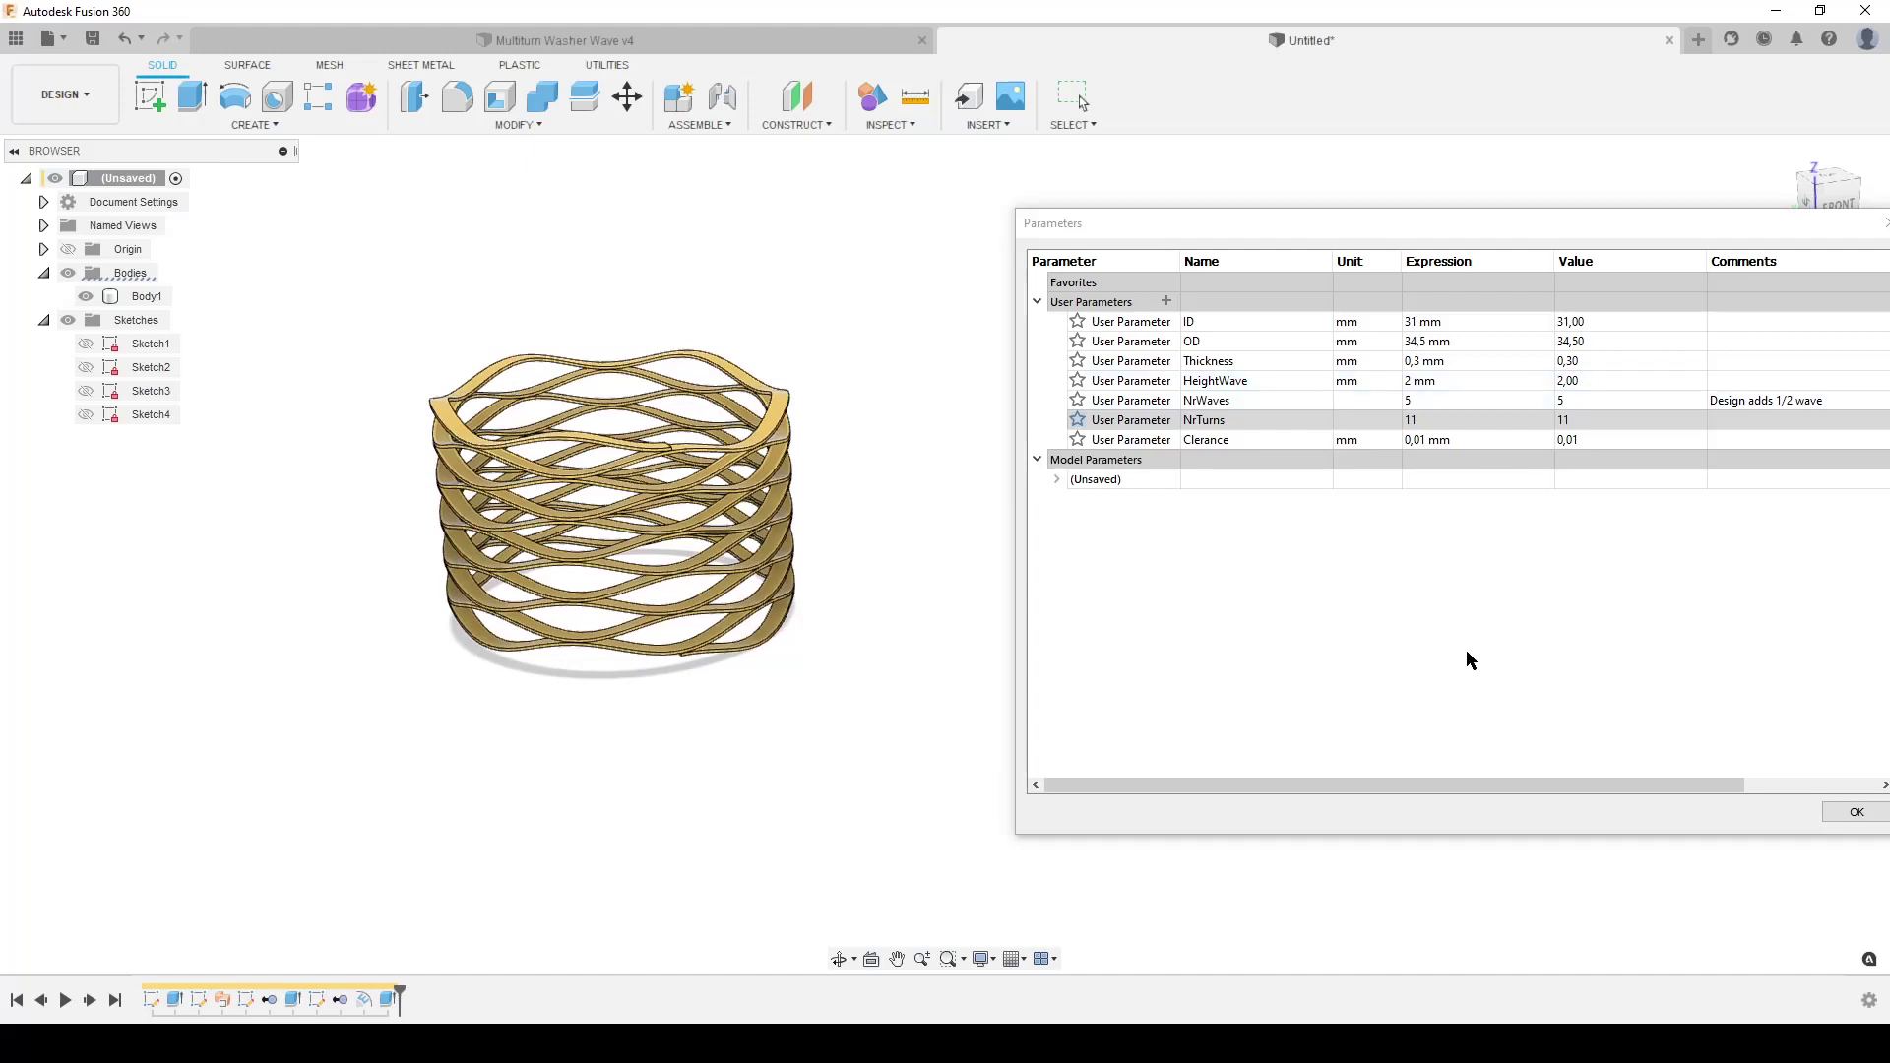
- Change NrWaves to 7, then settle on 4 waves per turn
{"action": "left_click", "coordinate": [1417, 400]}
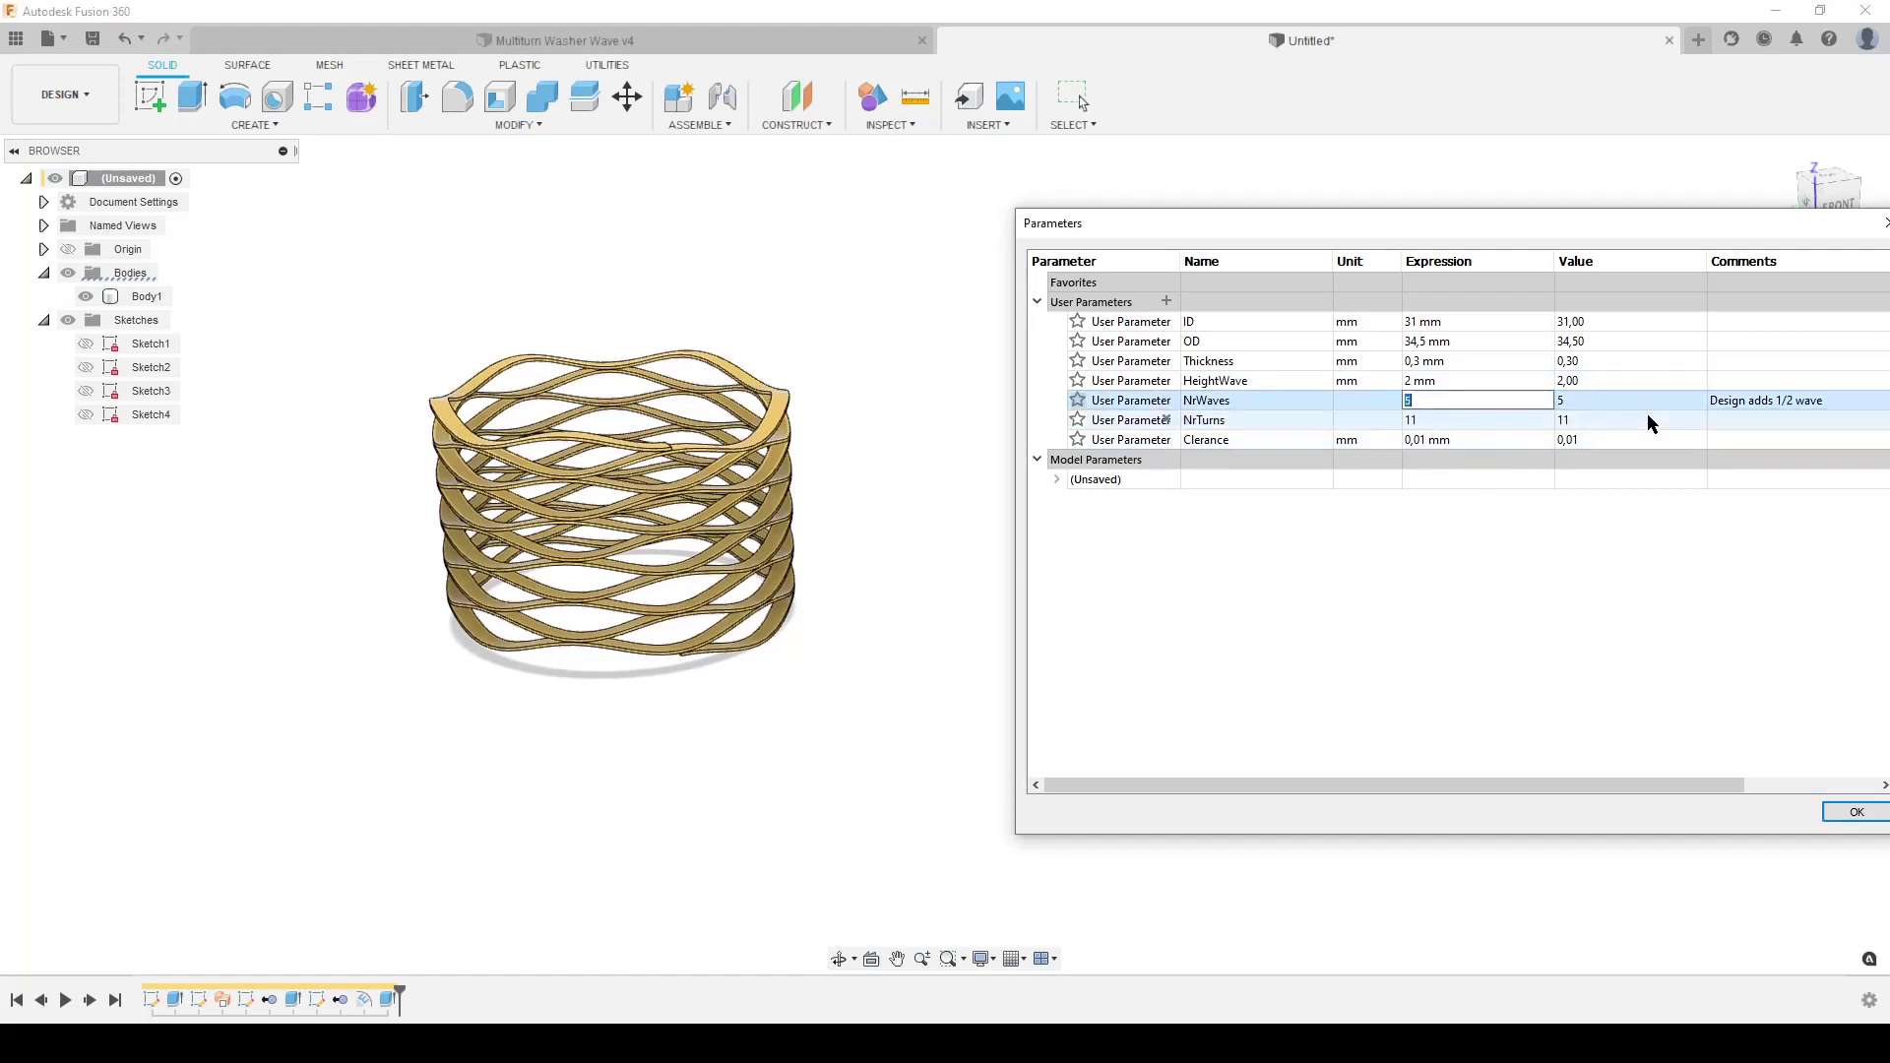
{"action": "type", "text": "7"}
{"action": "key", "text": "Return"}
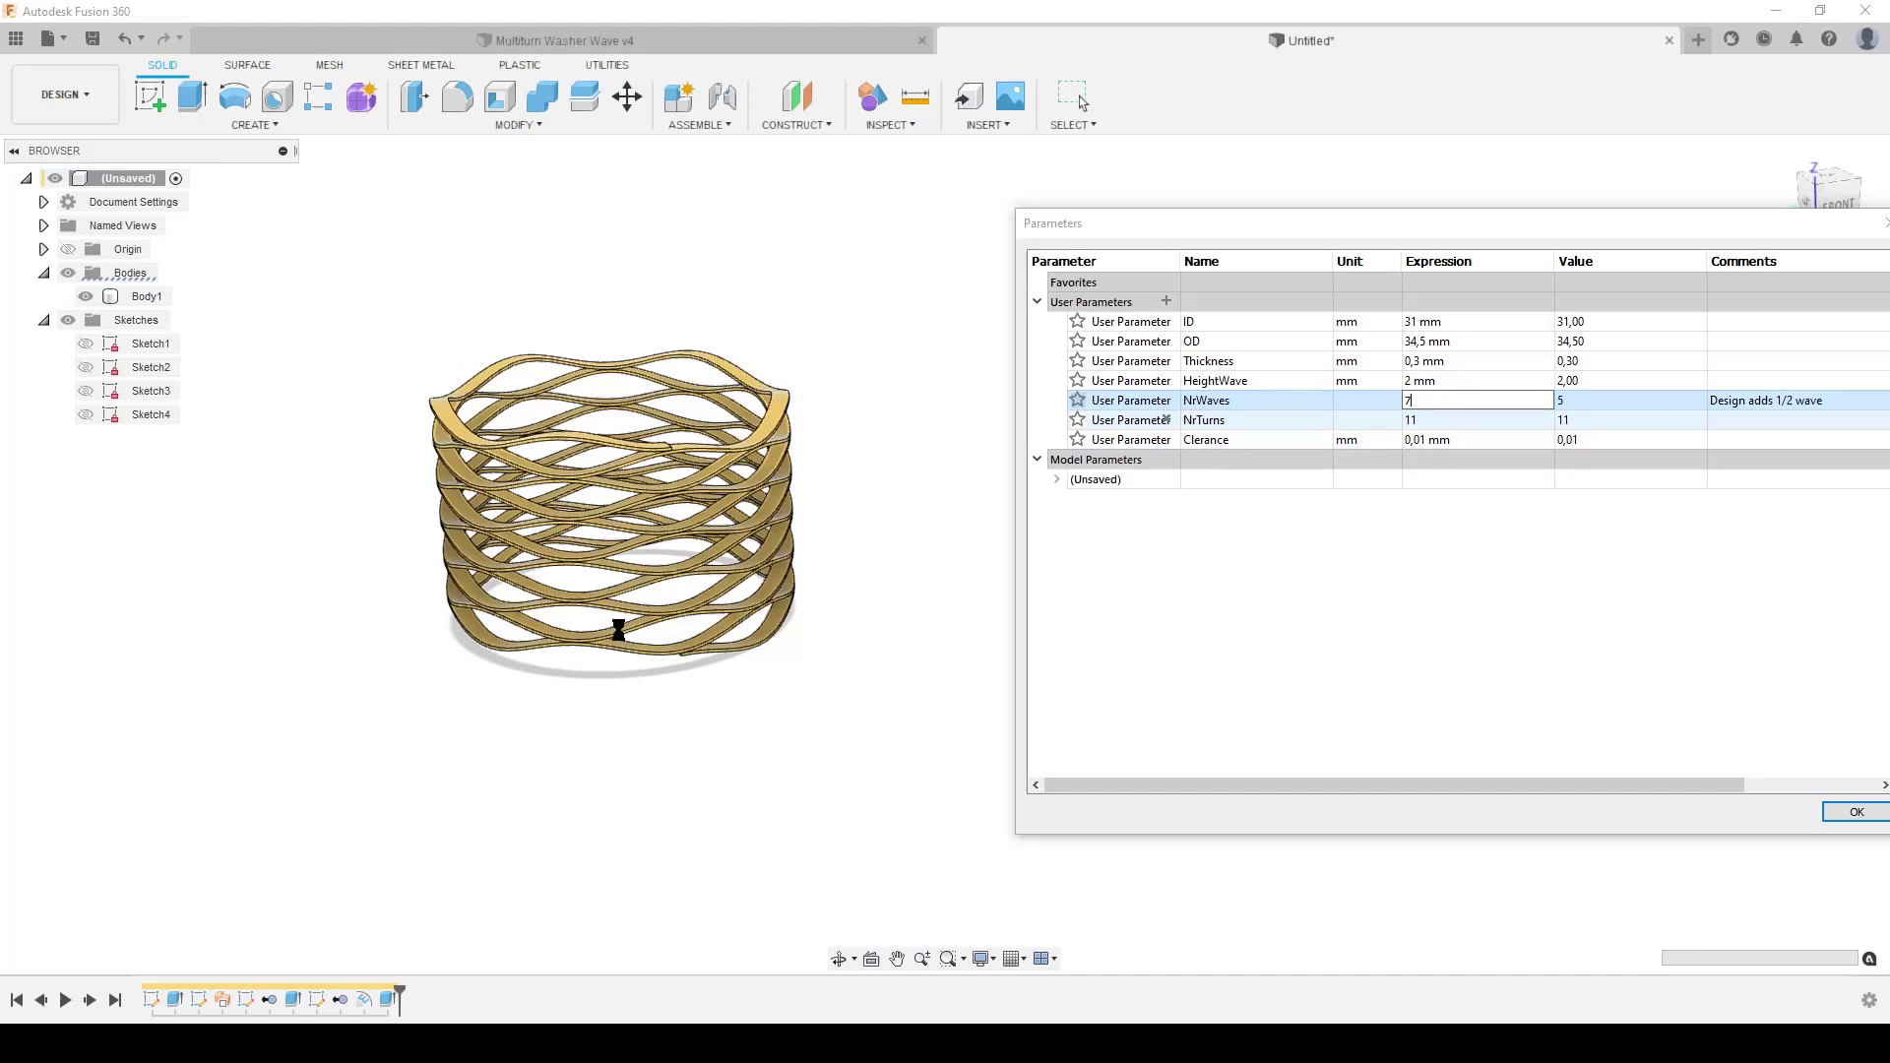
{"action": "middle_click_drag", "start_coordinate": [750, 707], "coordinate": [830, 656], "text": "shift"}
{"action": "left_click", "coordinate": [1427, 404]}
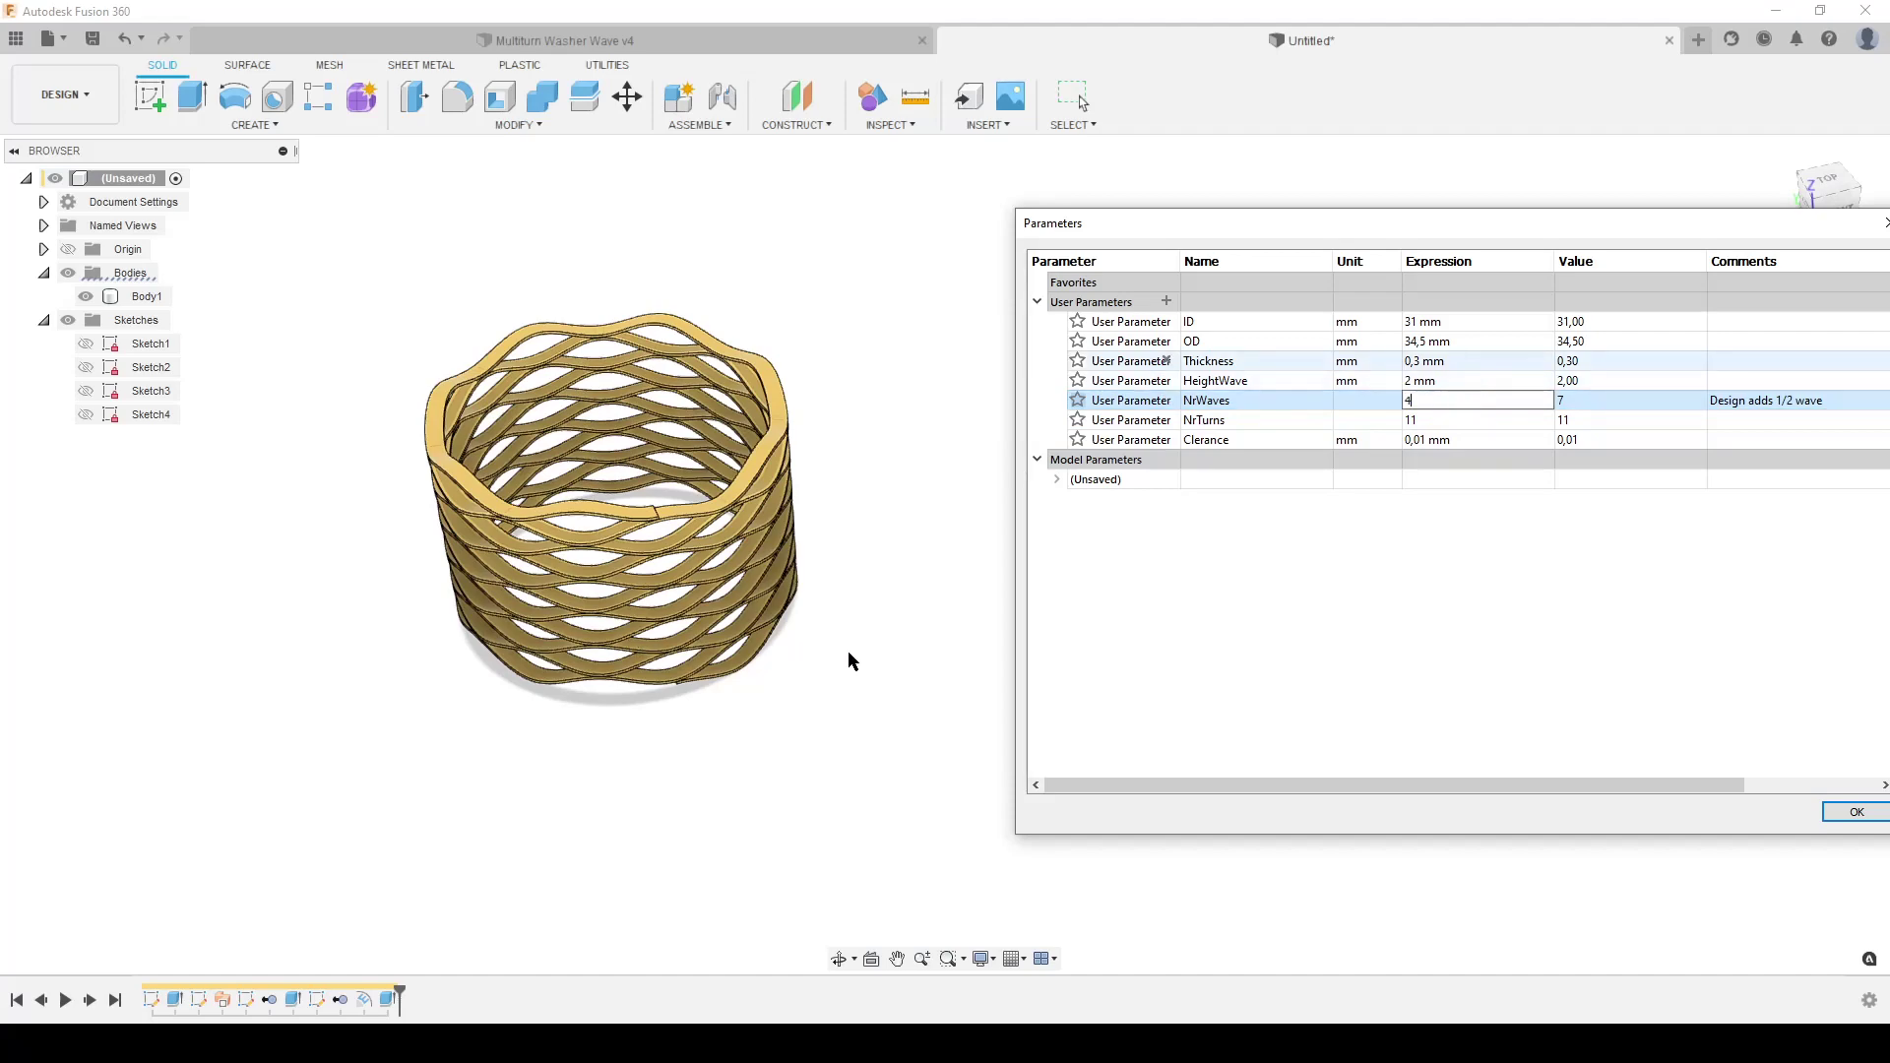
{"action": "type", "text": "4"}
{"action": "key", "text": "Return"}
{"action": "middle_click_drag", "start_coordinate": [859, 687], "coordinate": [801, 675], "text": "shift"}
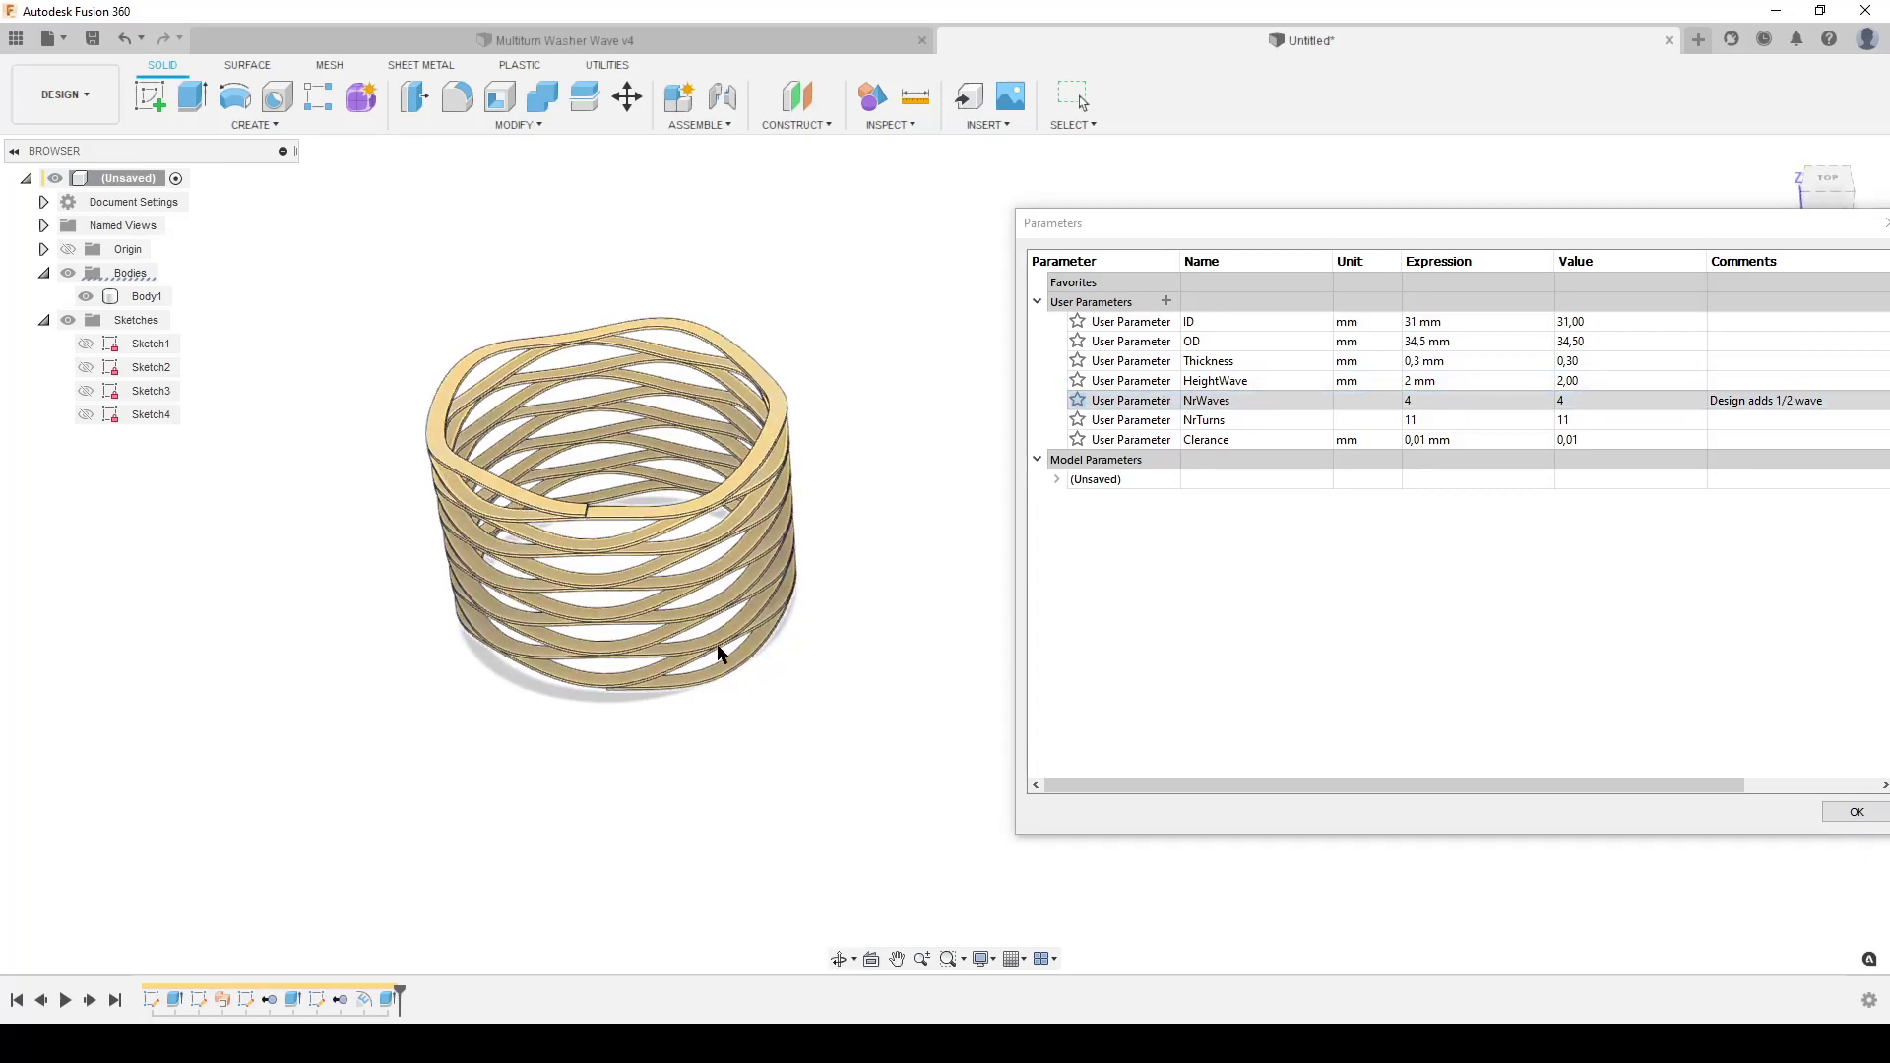
{"action": "middle_click_drag", "start_coordinate": [722, 645], "coordinate": [800, 630], "text": "shift"}
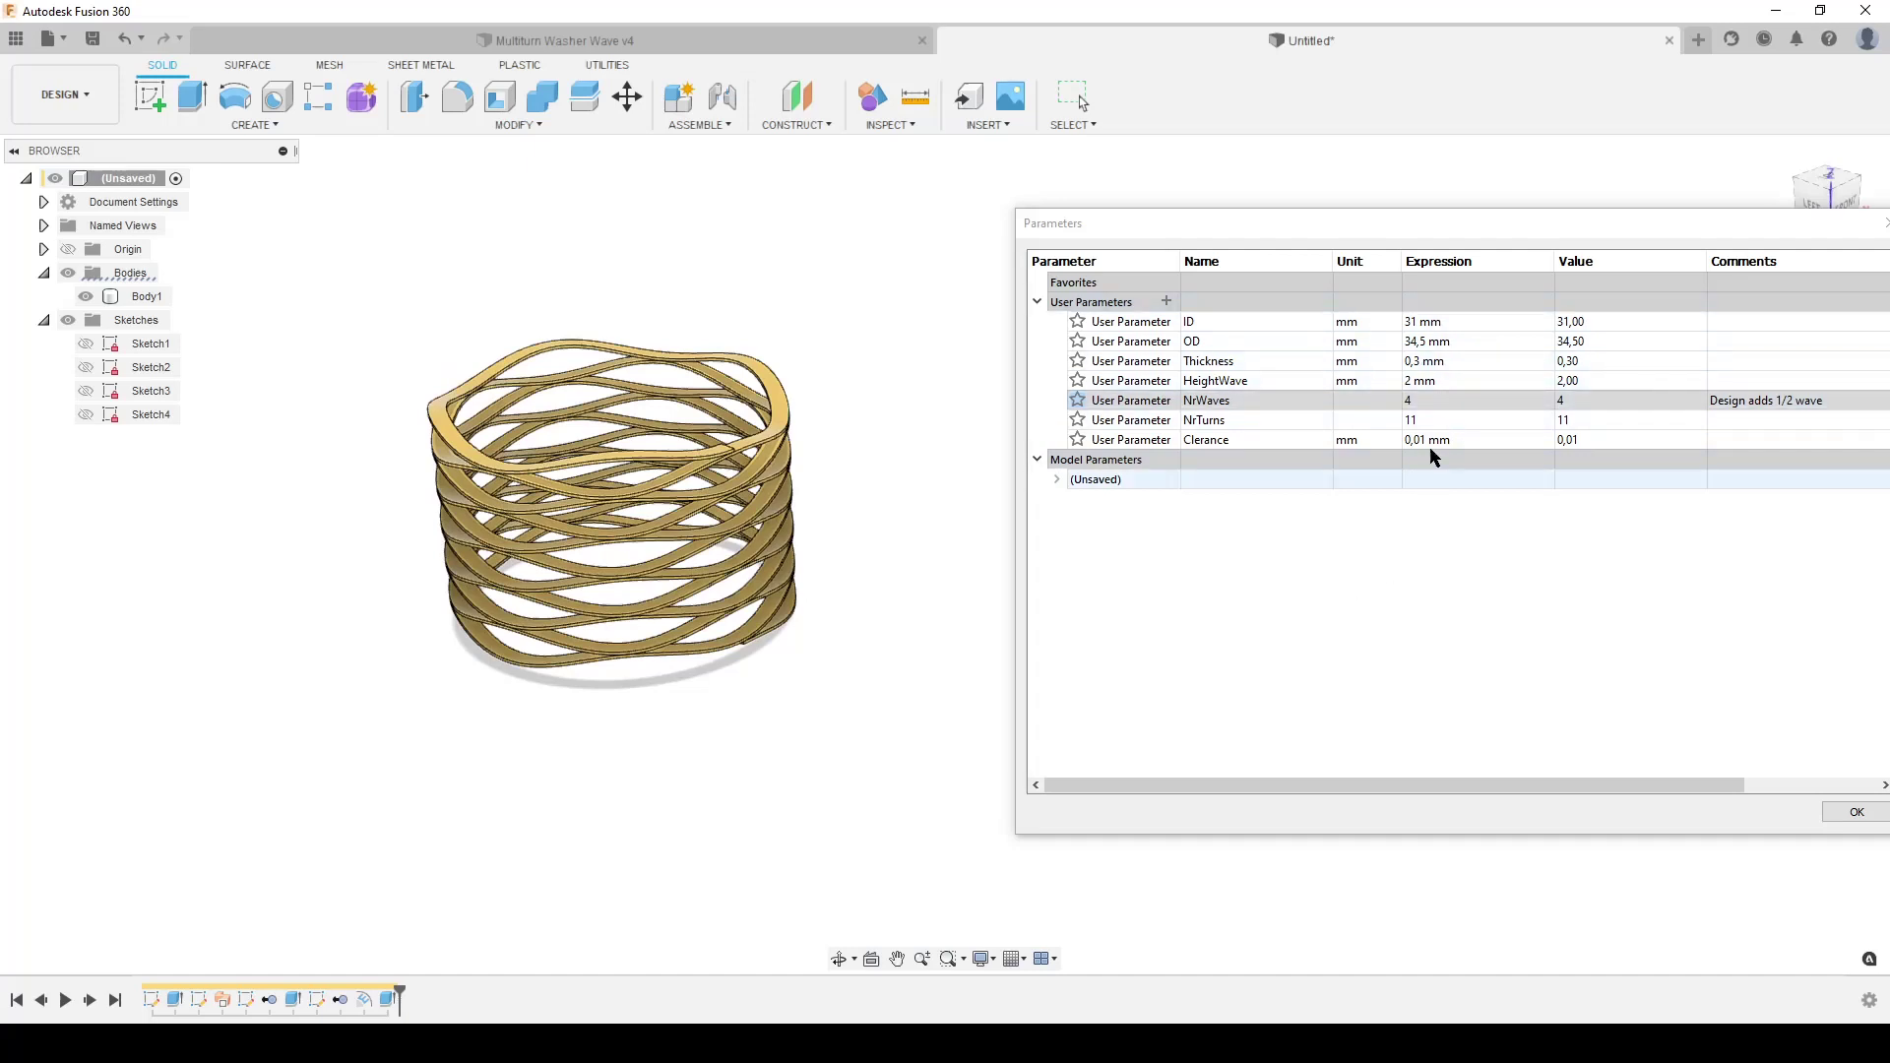
- Try a HeightWave of 4 mm and view the taller washer
{"action": "double_click", "coordinate": [1441, 381]}
{"action": "type", "text": "4"}
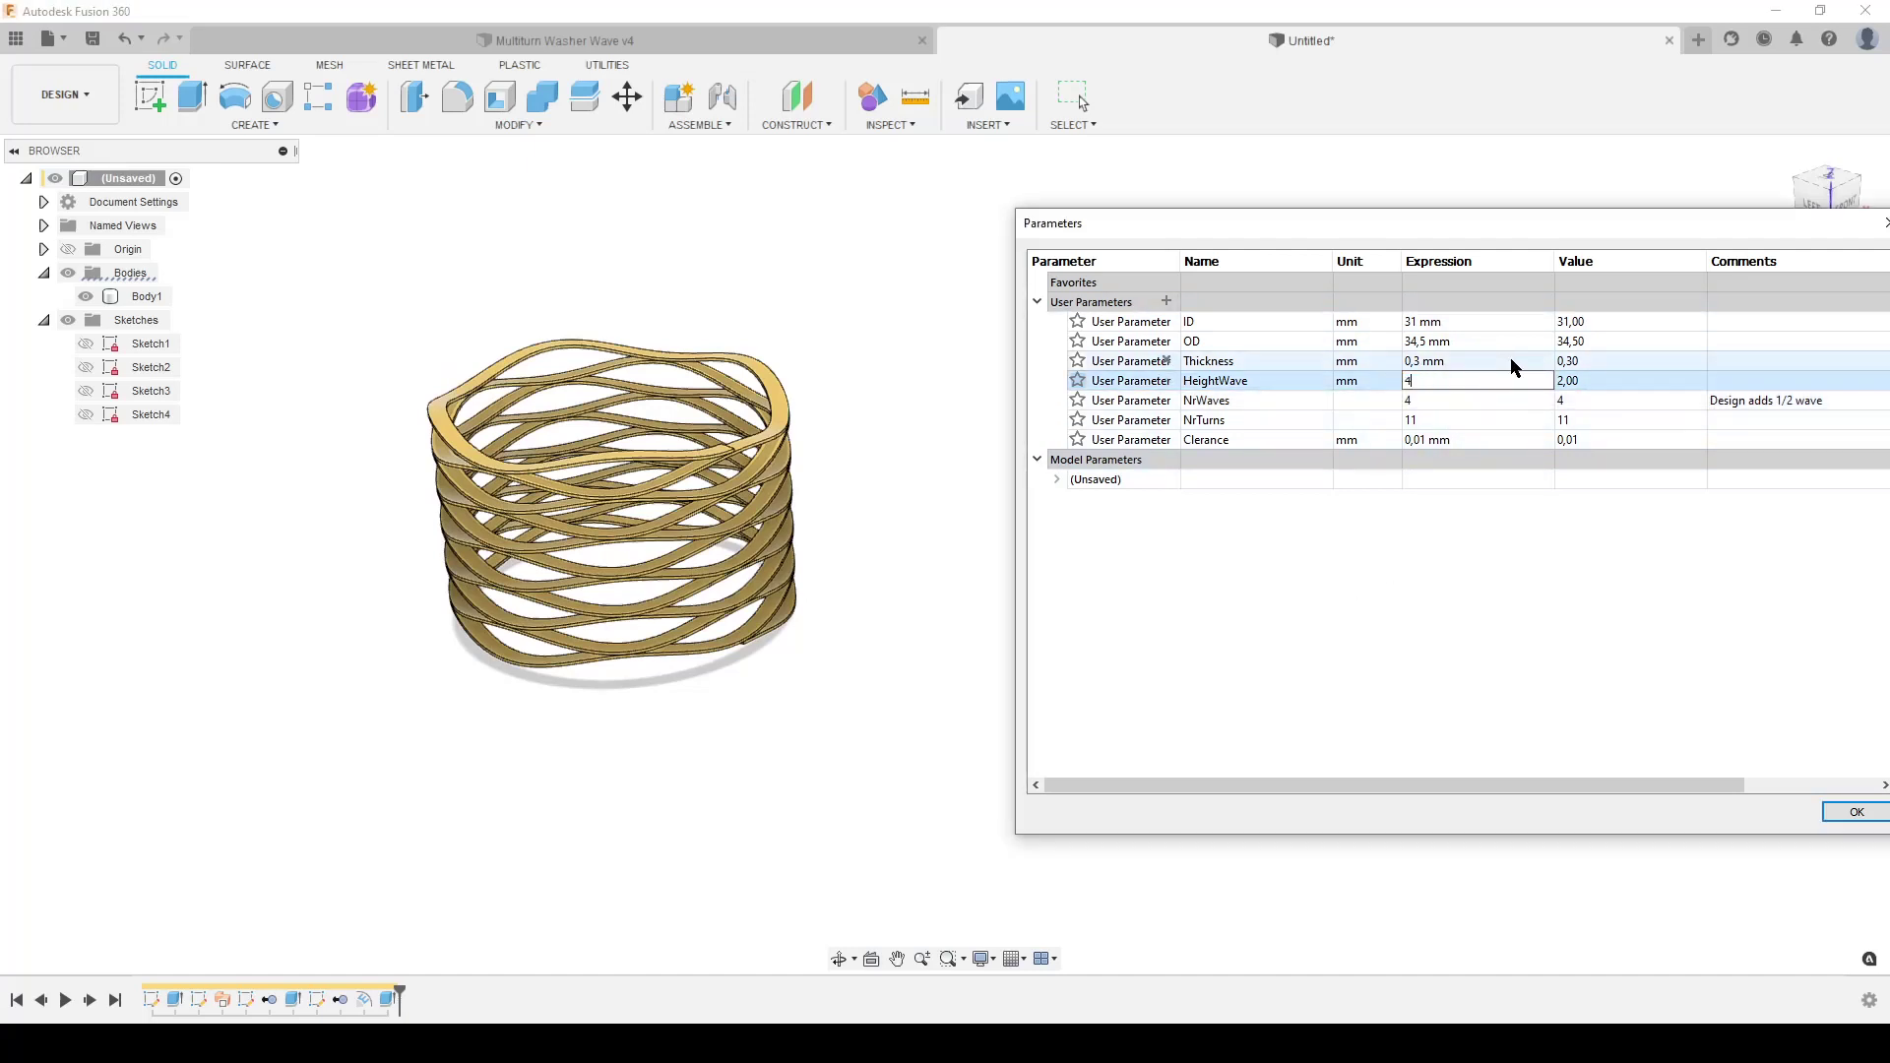
{"action": "key", "text": "Return"}
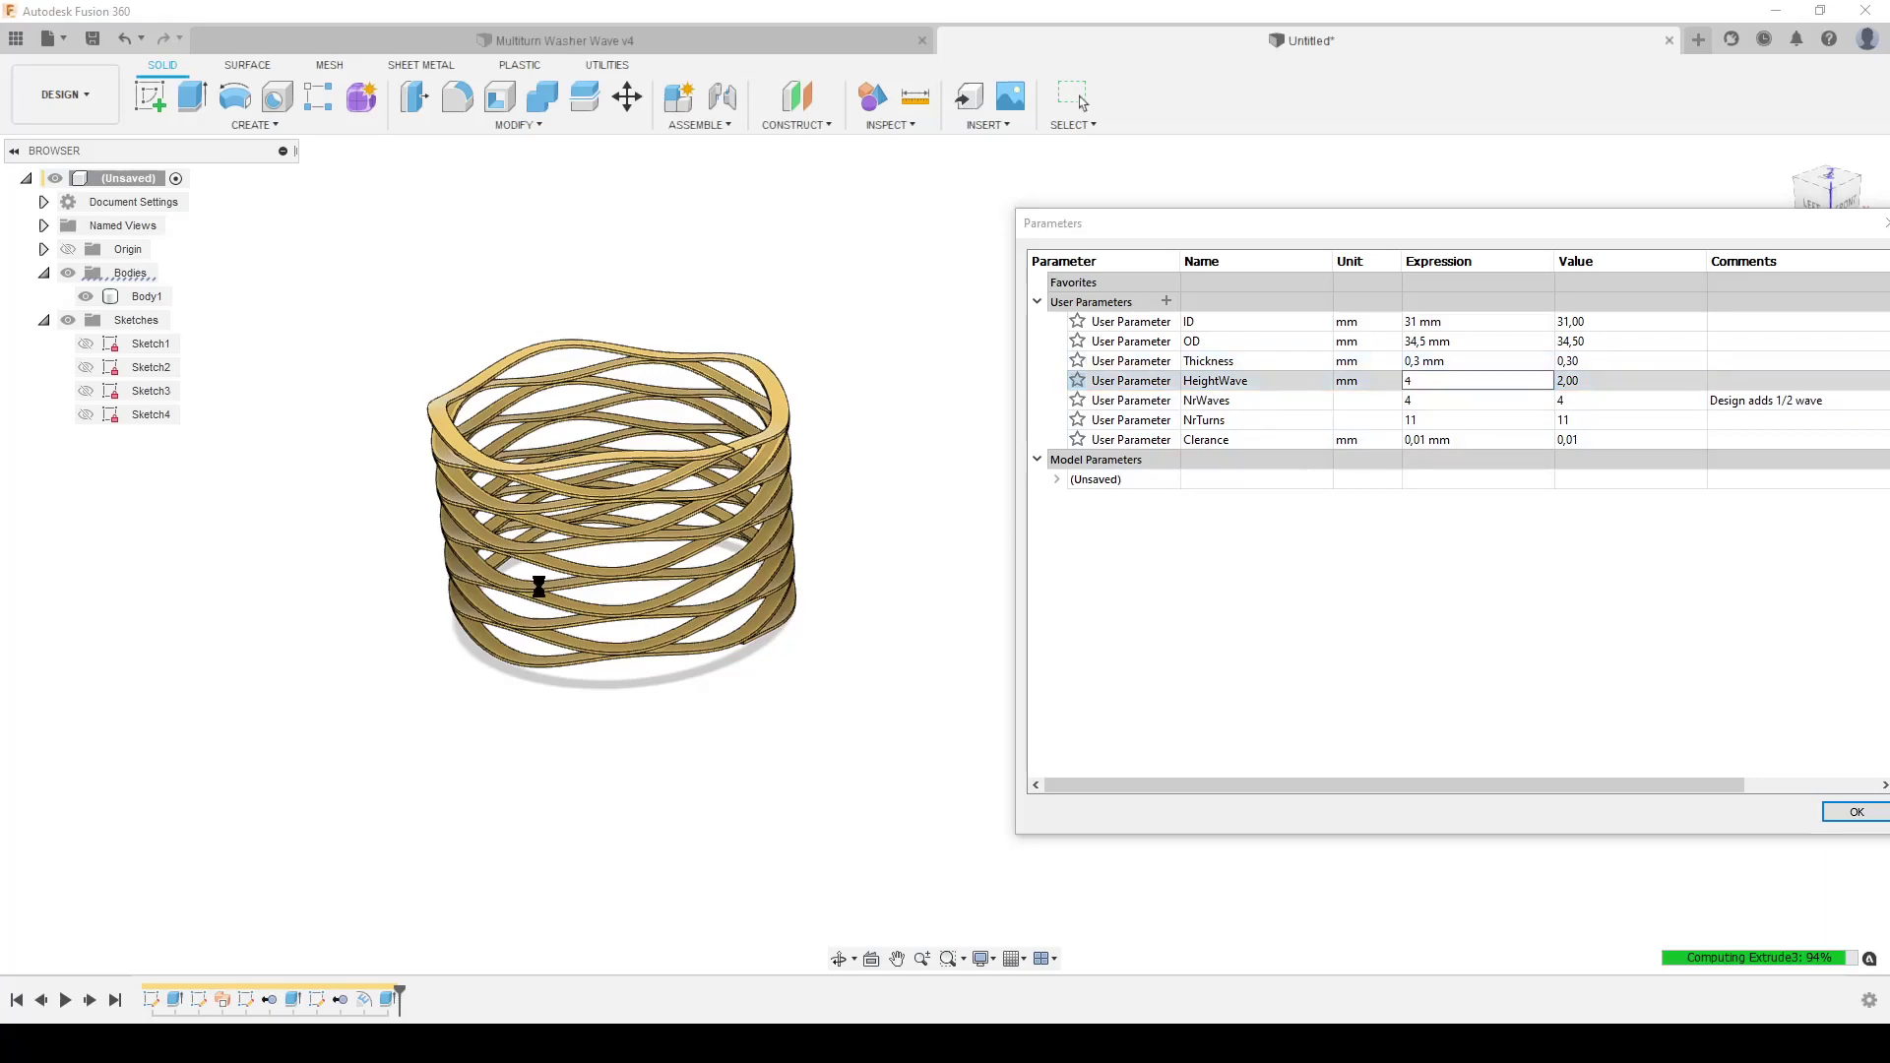
{"action": "scroll", "coordinate": [750, 679], "scroll_direction": "down", "scroll_amount": 3}
{"action": "middle_click_drag", "start_coordinate": [768, 661], "coordinate": [765, 751], "text": "shift"}
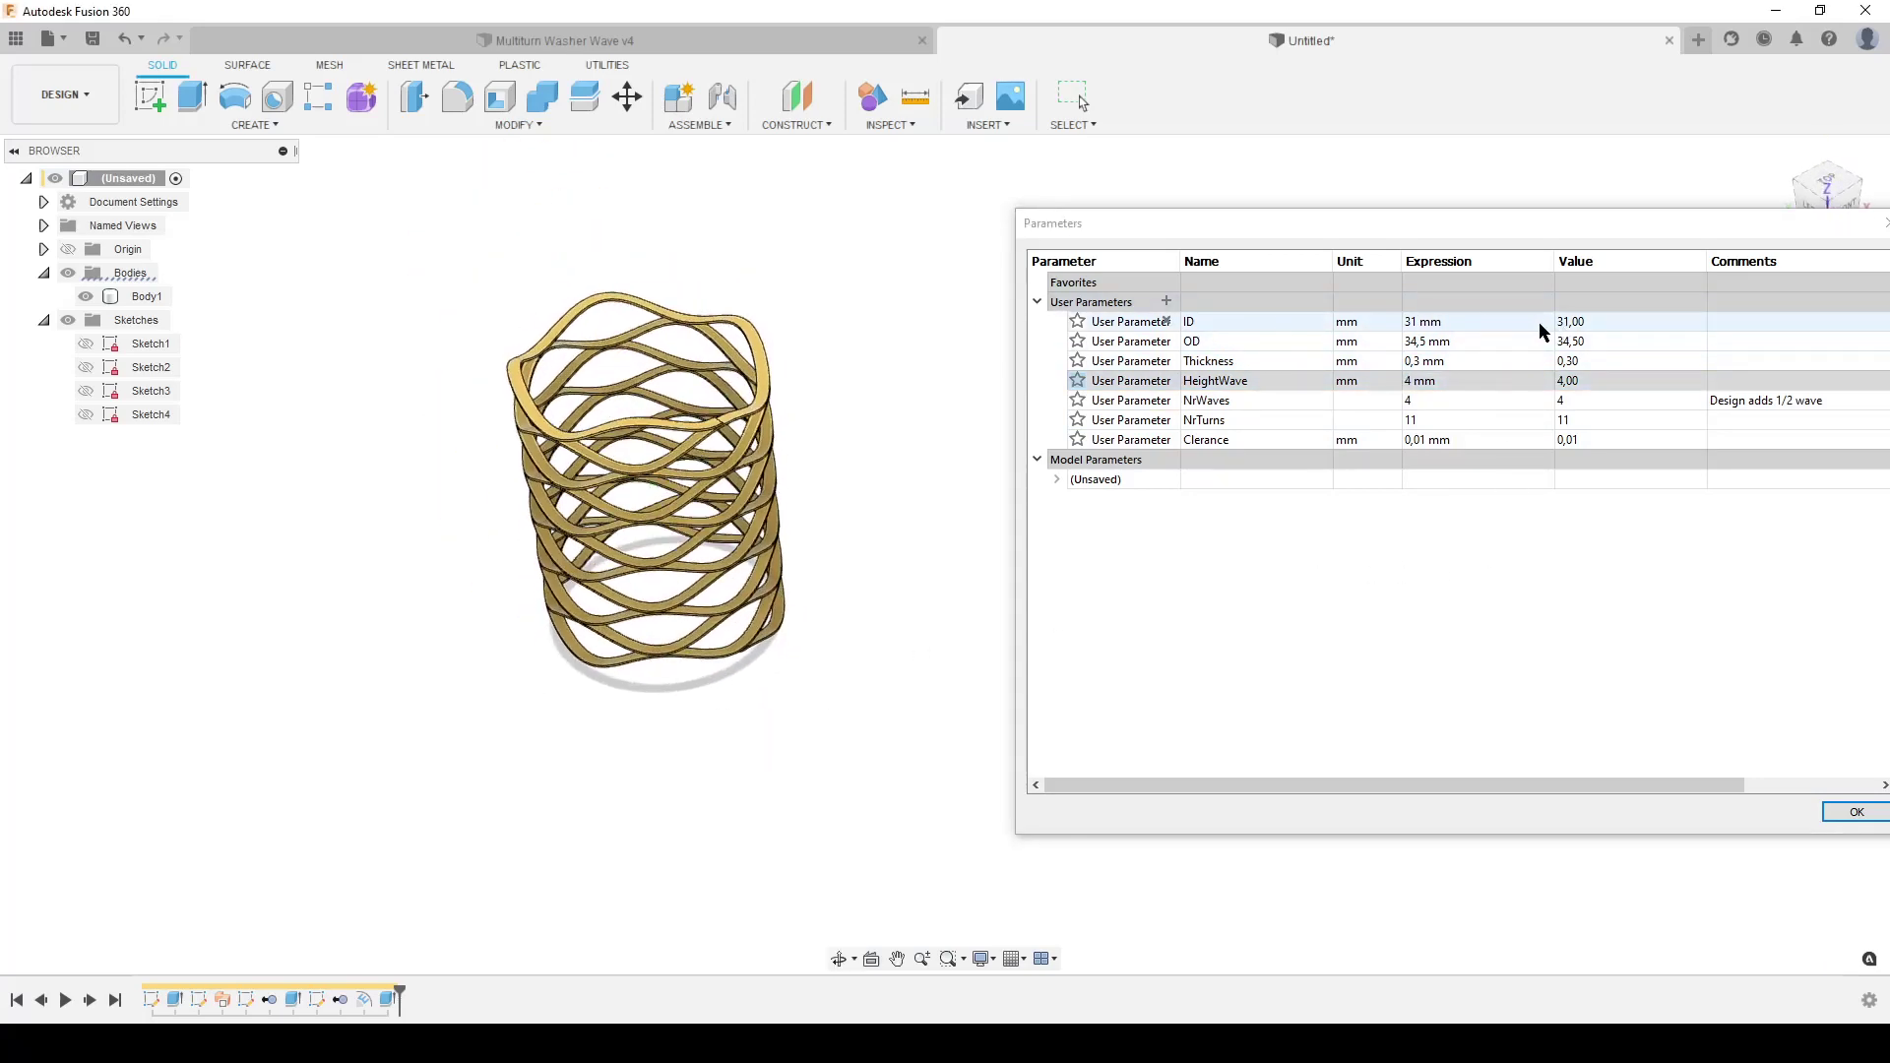
- Restore HeightWave to 2 mm and close the parameters table
{"action": "left_click", "coordinate": [1432, 380]}
{"action": "type", "text": "2"}
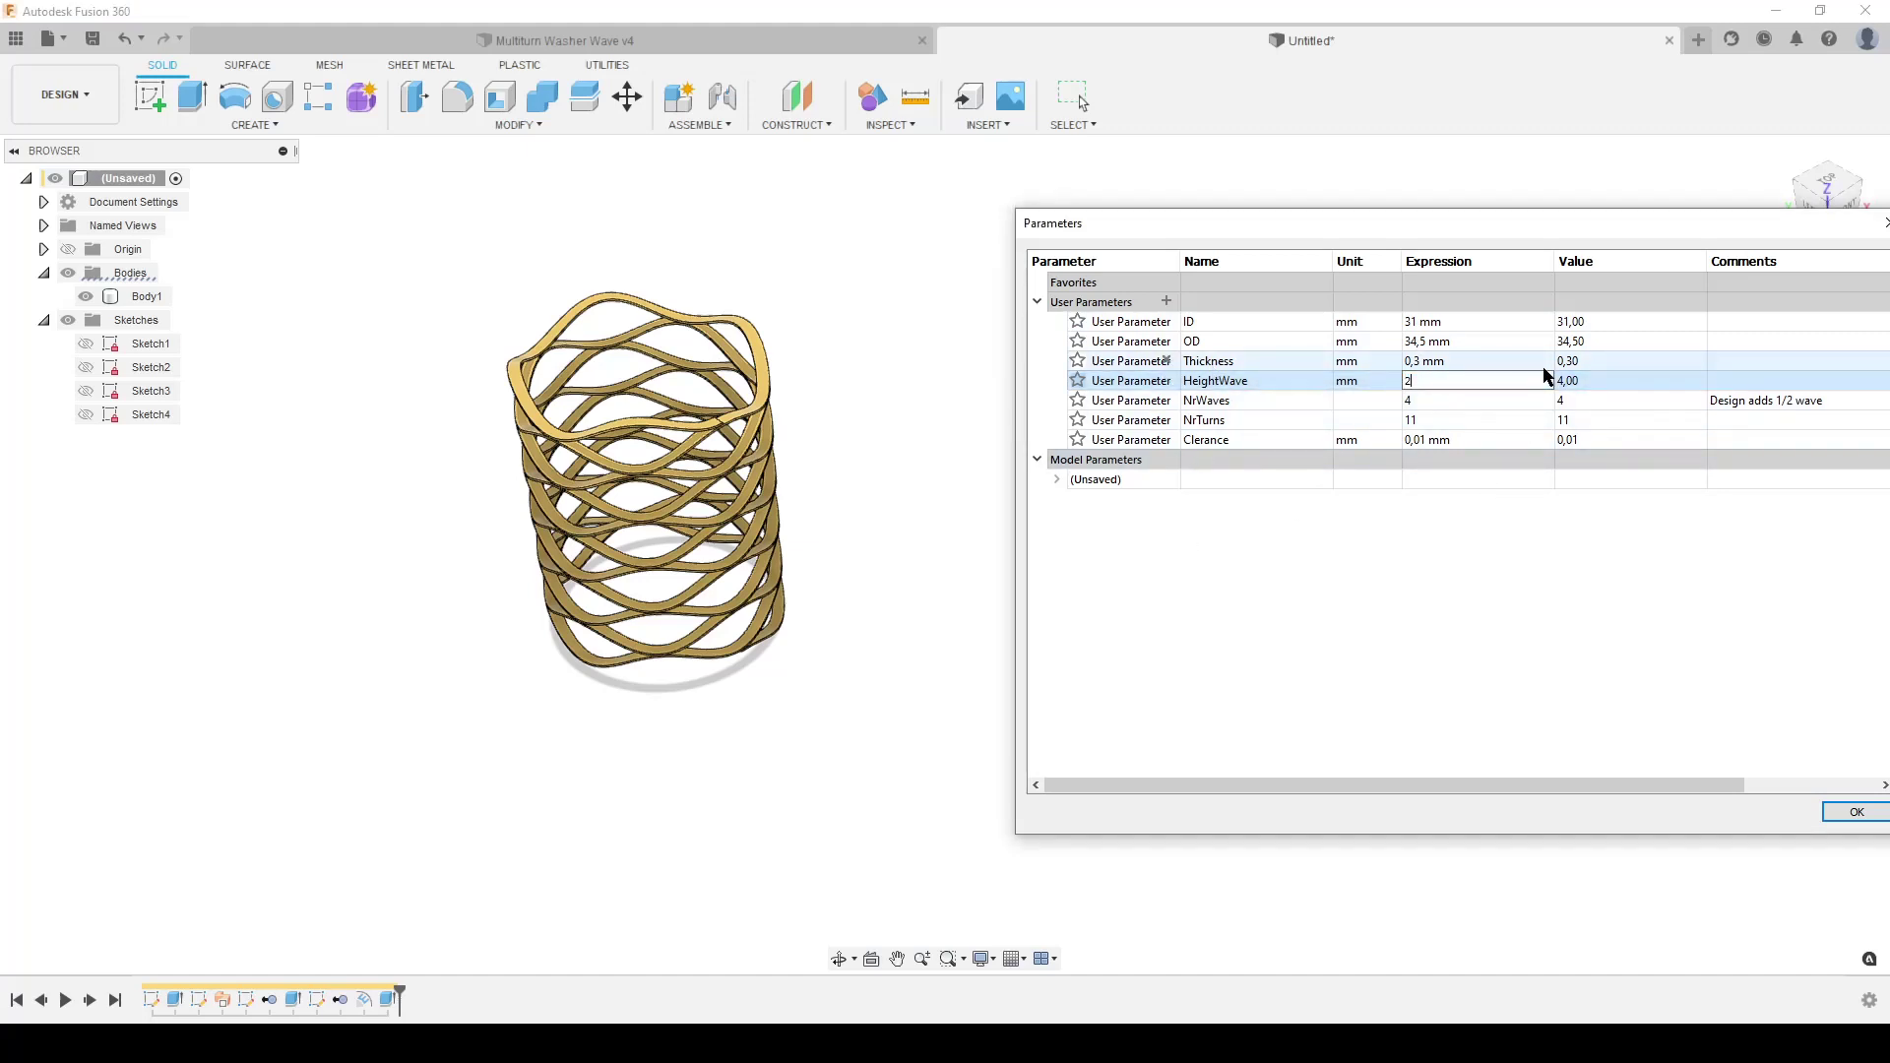
{"action": "key", "text": "Return"}
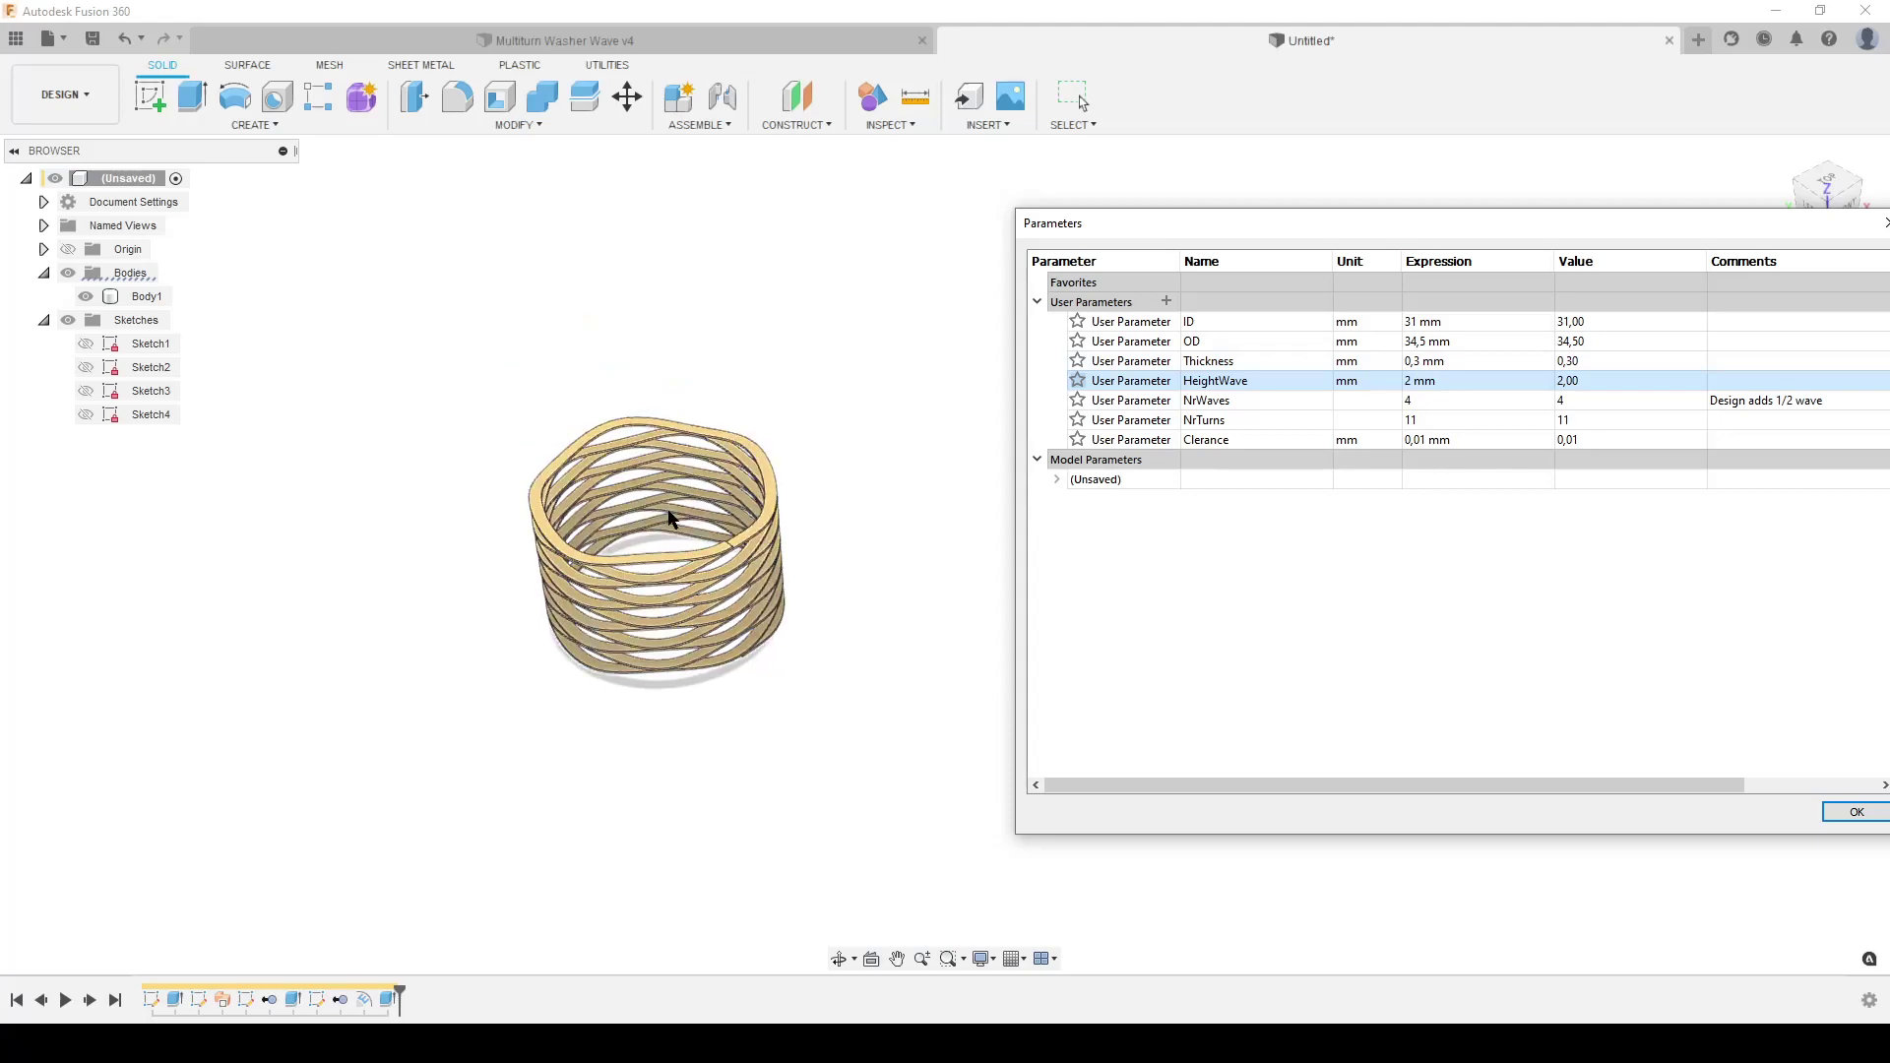
{"action": "scroll", "coordinate": [670, 605], "scroll_direction": "up", "scroll_amount": 2}
{"action": "left_click", "coordinate": [1856, 812]}
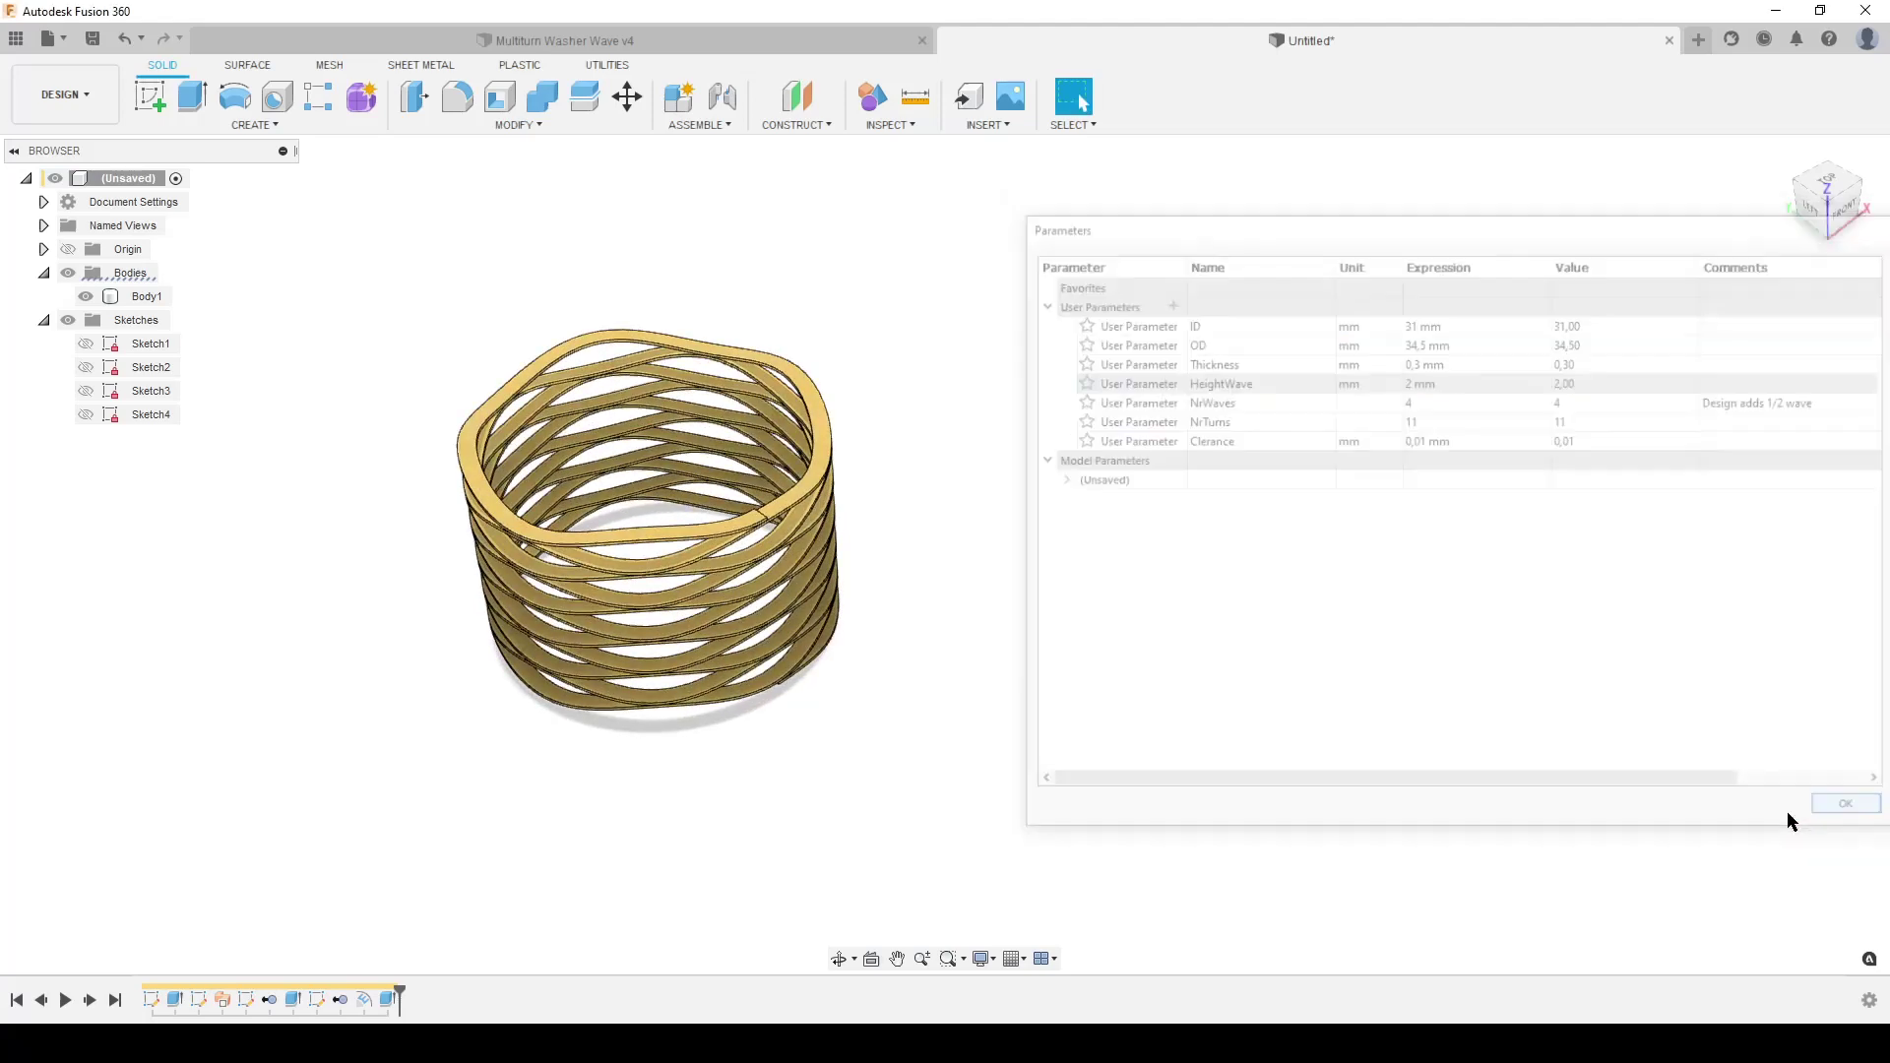
{"action": "middle_click_drag", "start_coordinate": [998, 722], "coordinate": [1337, 670], "text": "shift"}
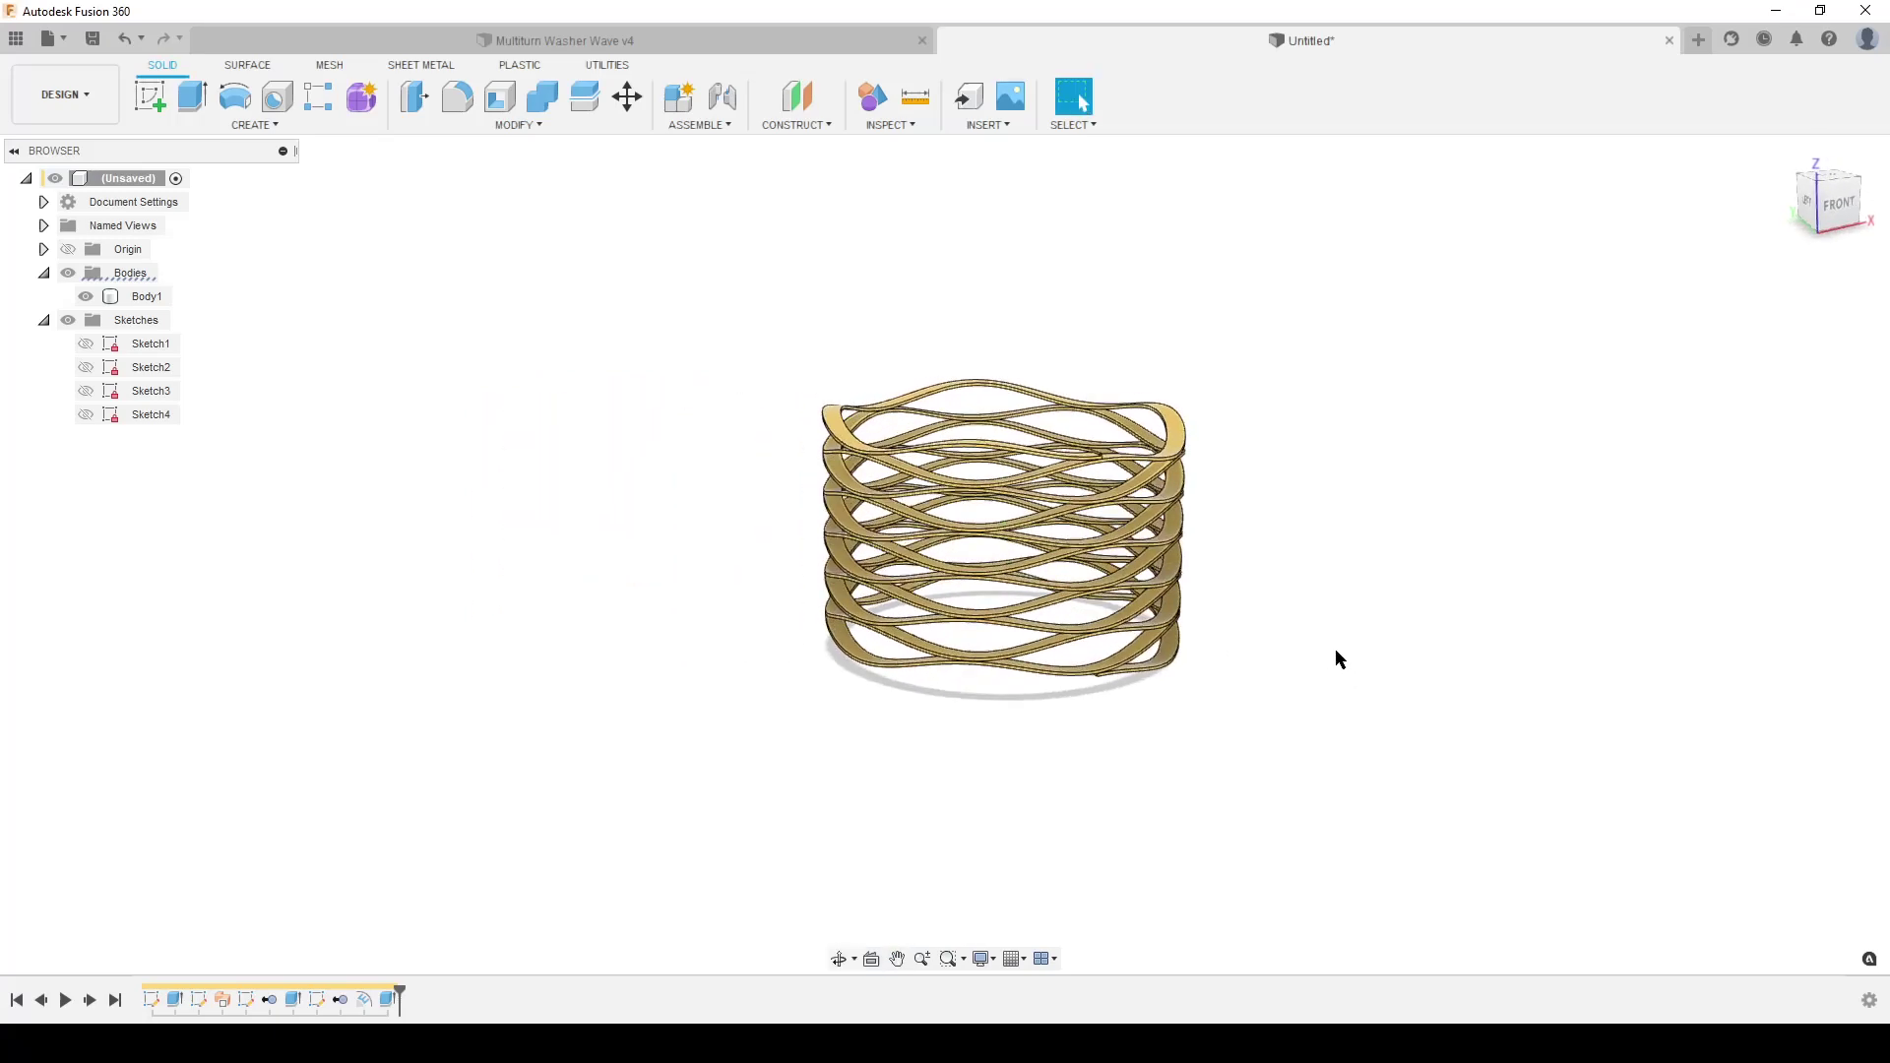
{"action": "left_click", "coordinate": [1030, 407]}
{"action": "left_click", "coordinate": [1497, 653]}
{"action": "mouse_move", "coordinate": [1497, 653]}
{"action": "middle_mouse_down", "text": "shift"}
{"action": "mouse_move", "coordinate": [1493, 598]}
{"action": "mouse_move", "coordinate": [1502, 640]}
{"action": "middle_mouse_up", "text": "shift"}
{"action": "middle_click_drag", "start_coordinate": [1509, 431], "coordinate": [1650, 604], "text": "shift"}
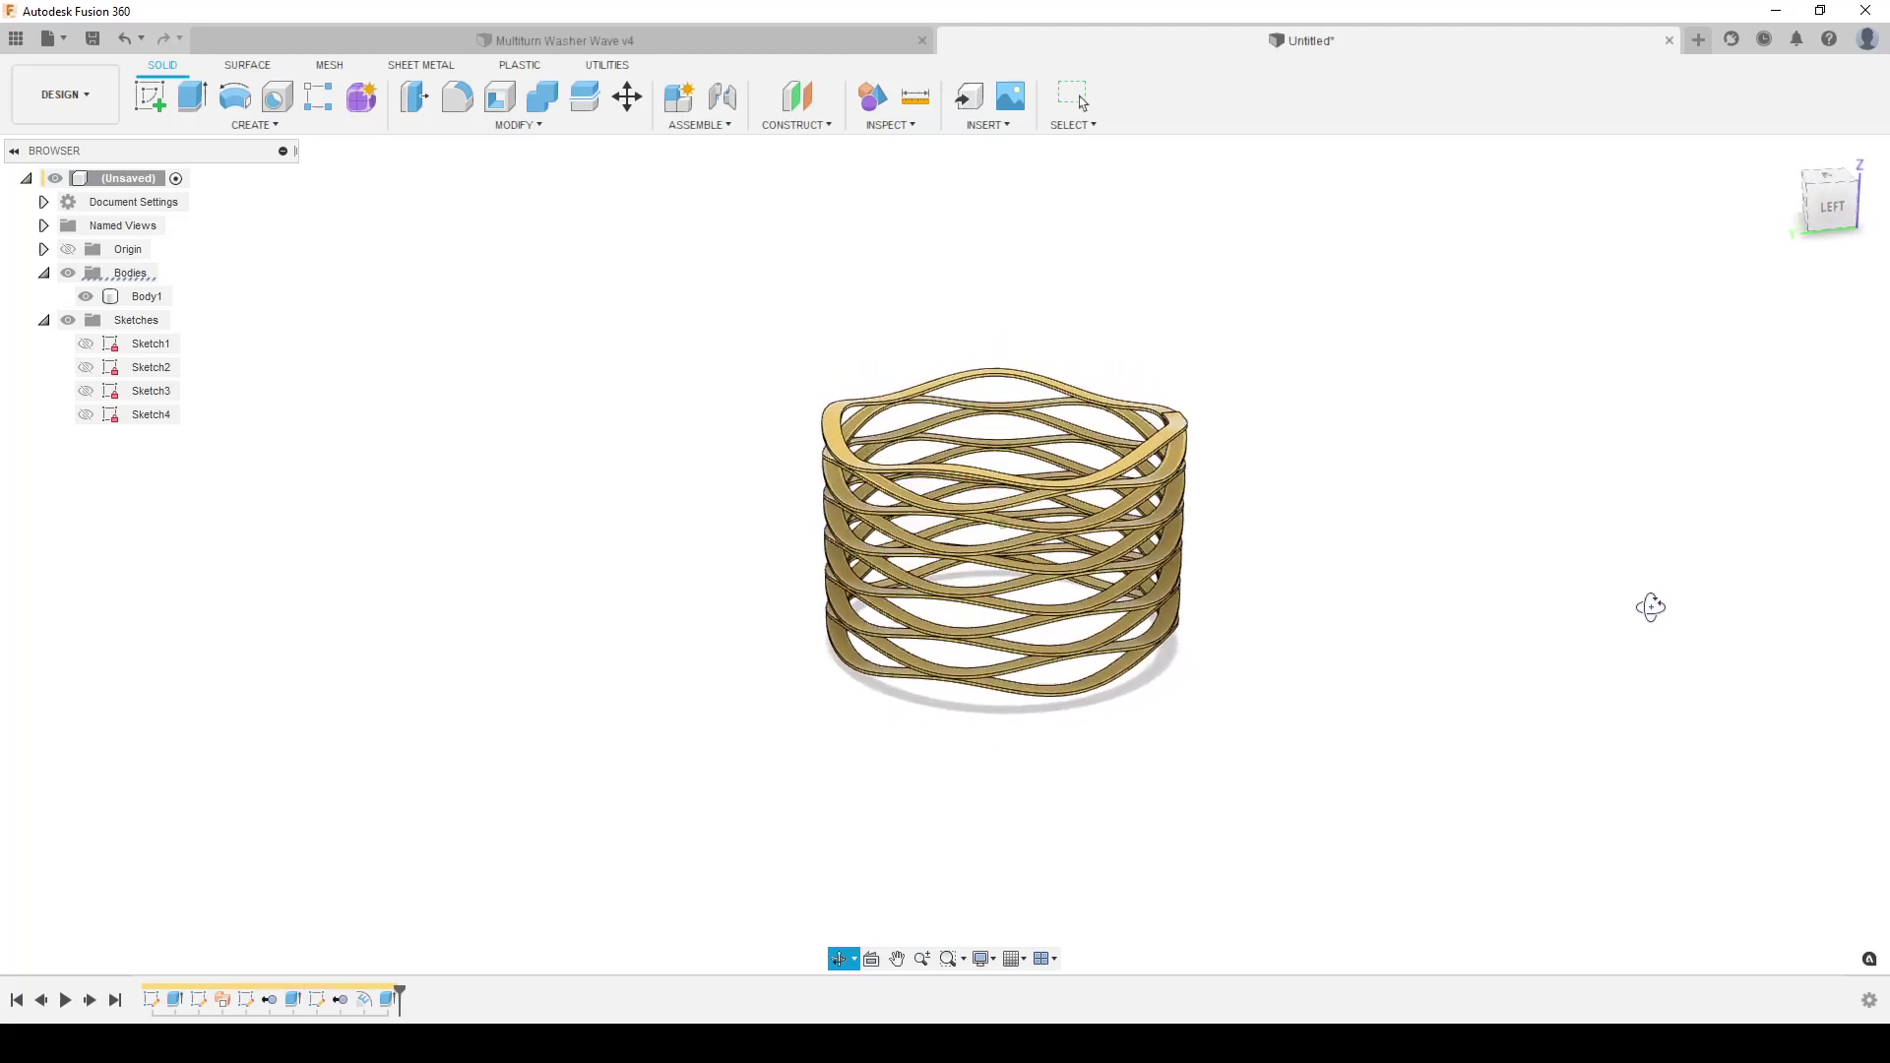
{"action": "scroll", "coordinate": [1362, 574], "scroll_direction": "up", "scroll_amount": 3}
{"action": "scroll", "coordinate": [1362, 574], "scroll_direction": "down", "scroll_amount": 1}
{"action": "middle_click_drag", "start_coordinate": [1363, 574], "coordinate": [1512, 588]}
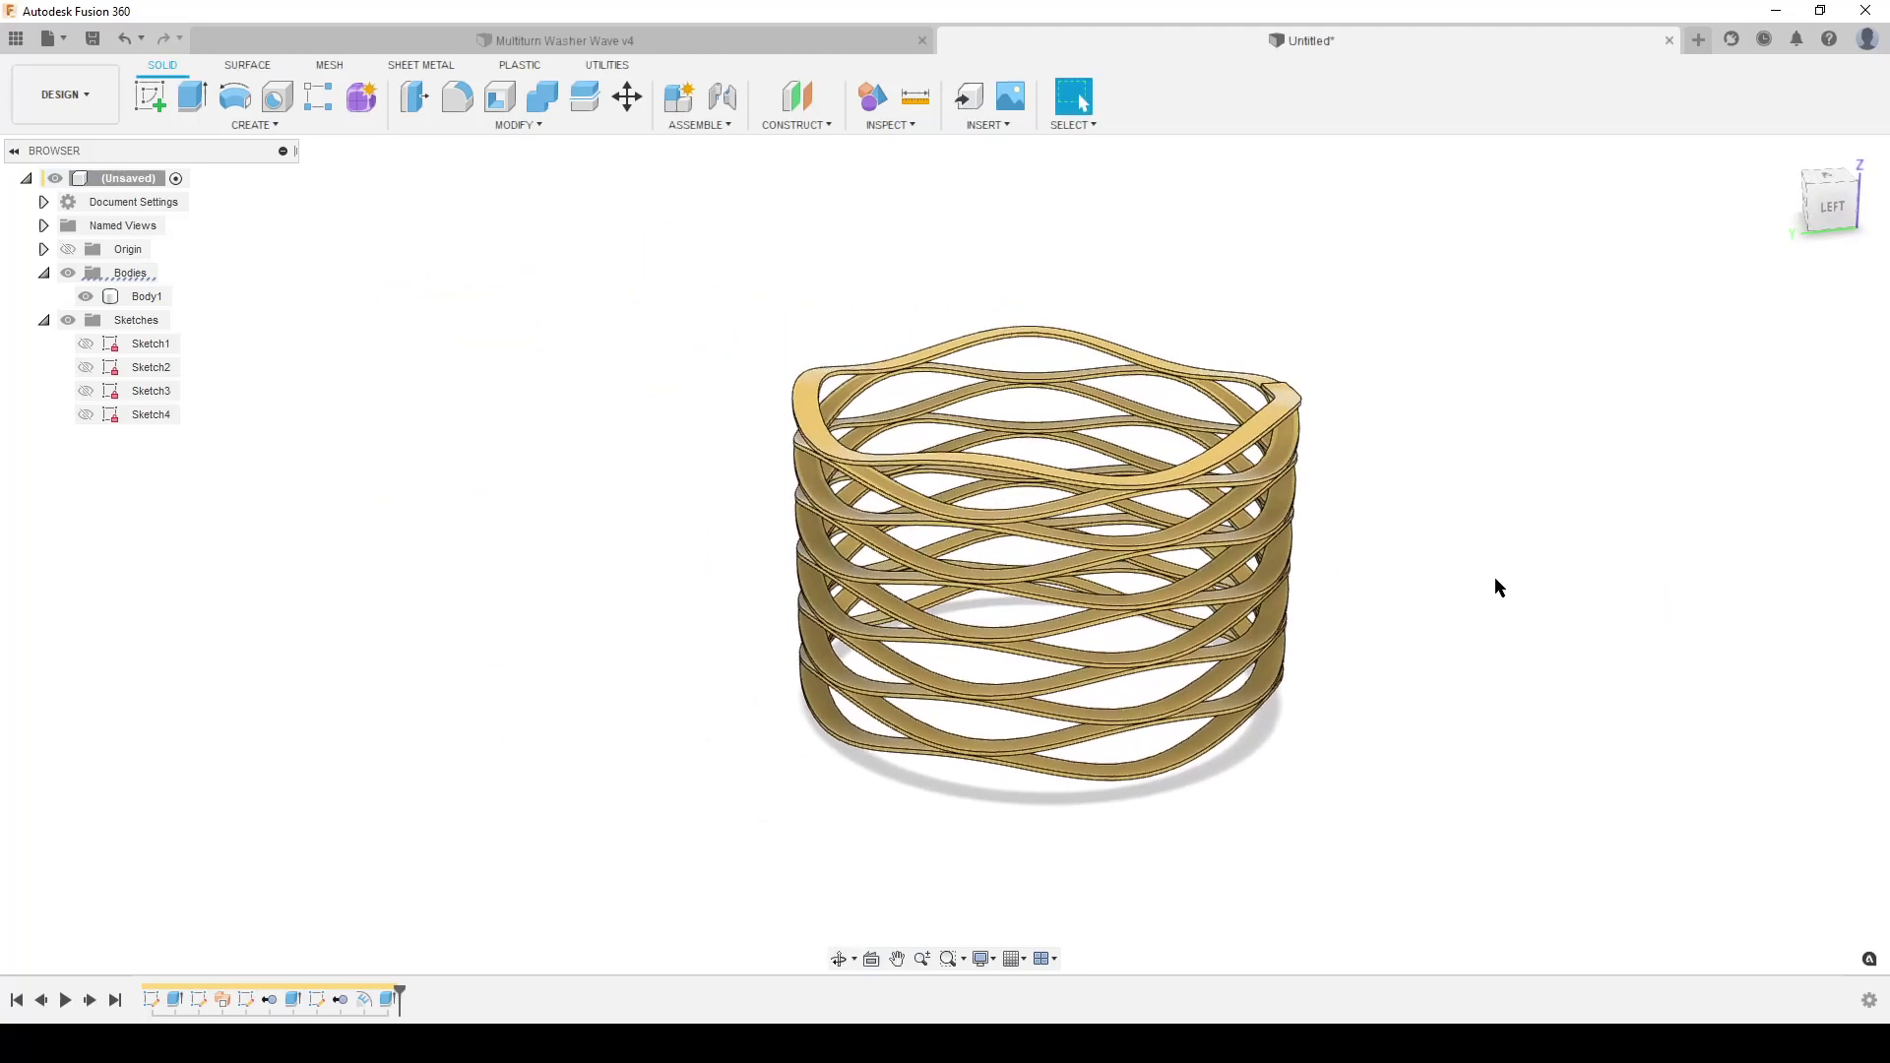